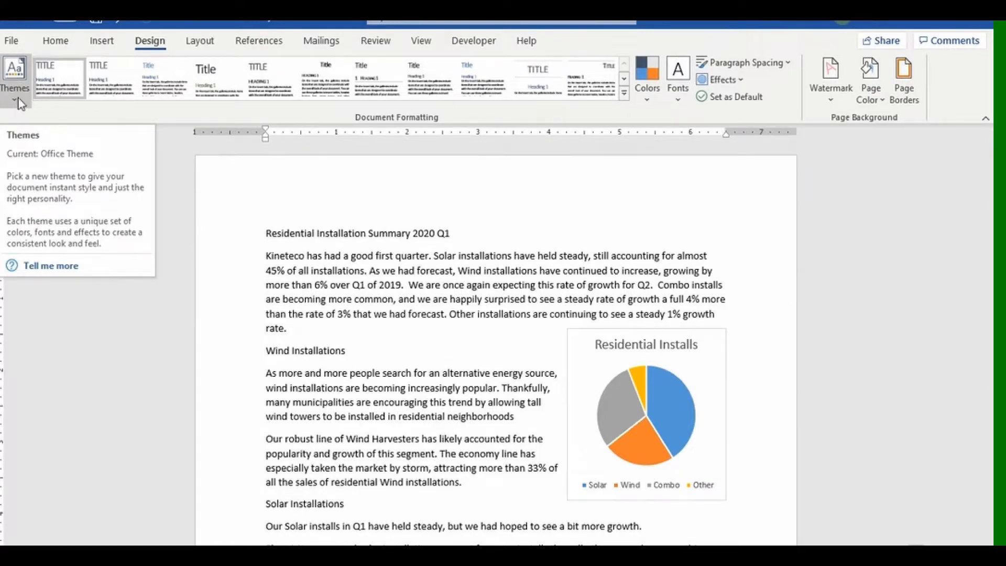
# Make the Wind Installations heading 14 pt, bold and dark blue.
pyautogui.click(18, 98)
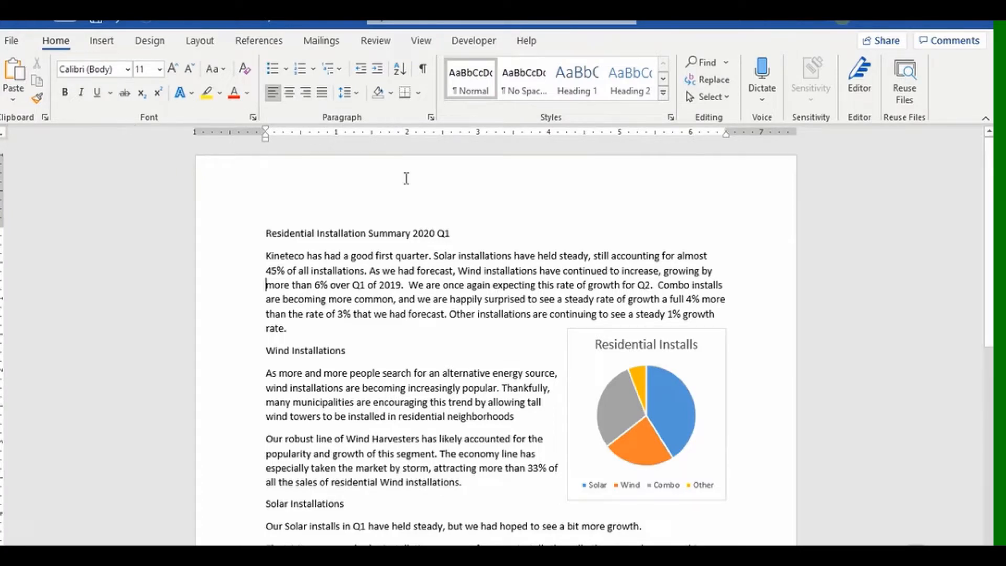
pyautogui.click(239, 352)
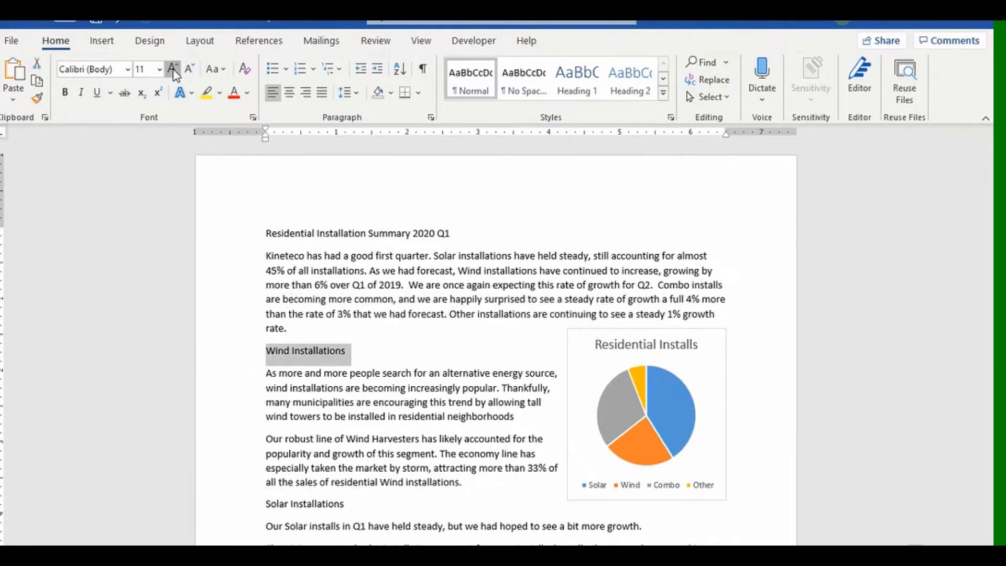
pyautogui.click(173, 69)
pyautogui.click(172, 68)
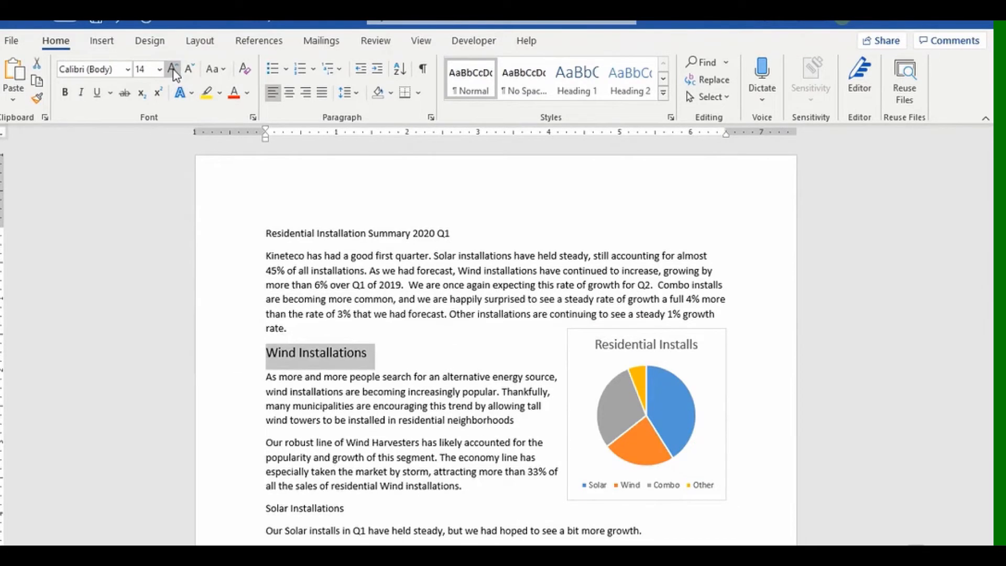
pyautogui.click(65, 92)
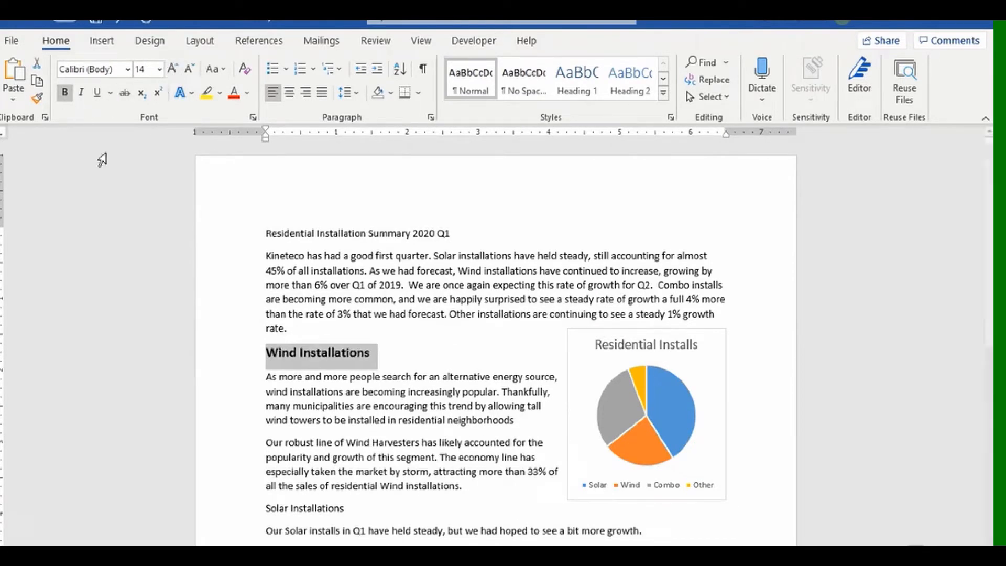
pyautogui.click(247, 94)
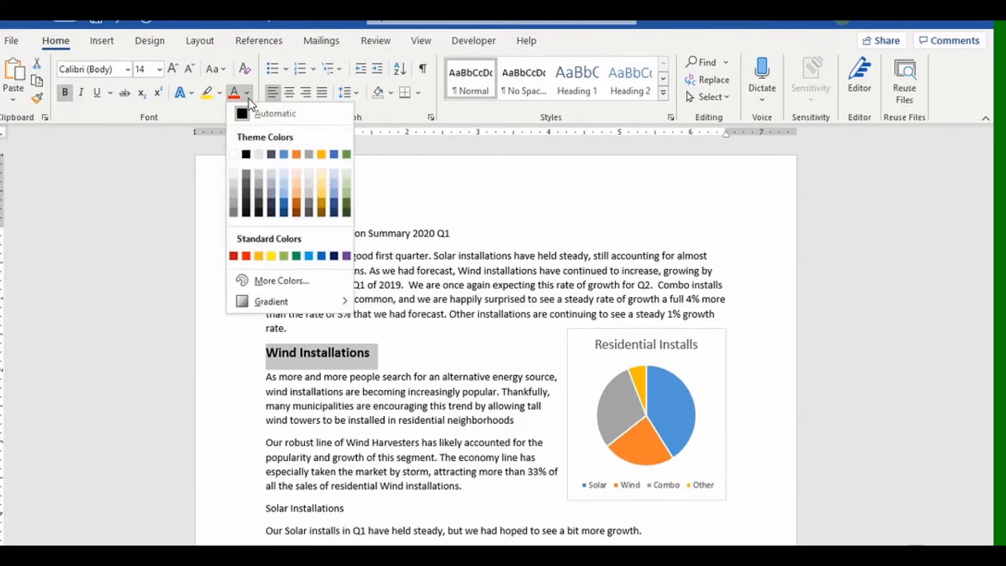
pyautogui.click(334, 208)
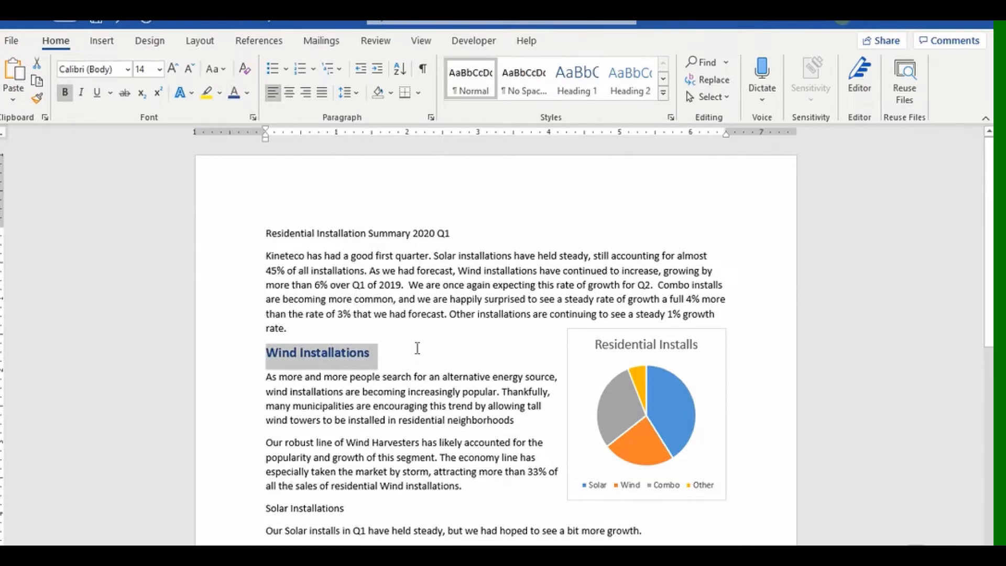
pyautogui.scroll(-1, 417, 351)
pyautogui.click(249, 454)
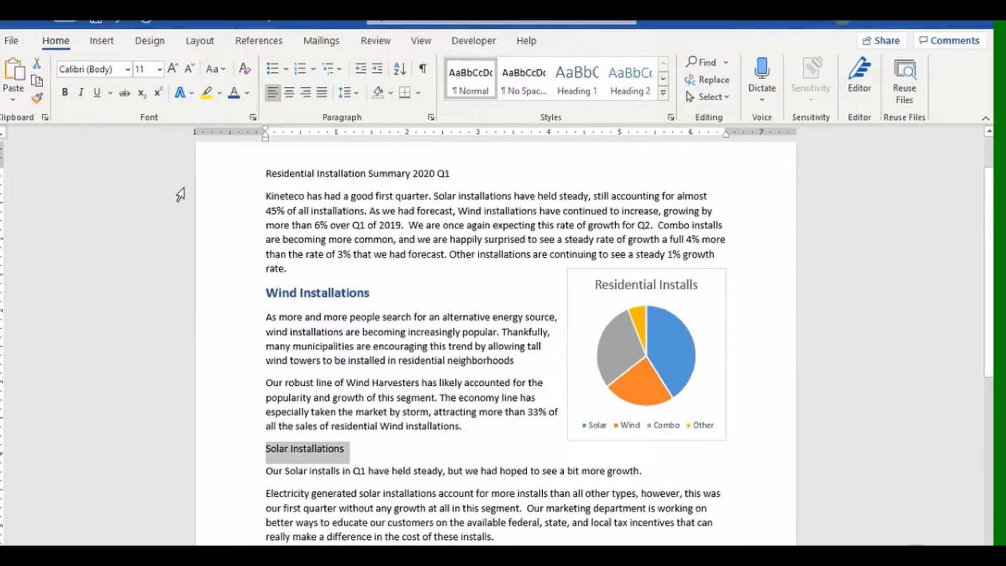
# Use Format Painter to copy the Wind Installations formatting onto the Solar Installations heading.
pyautogui.click(225, 297)
pyautogui.click(37, 97)
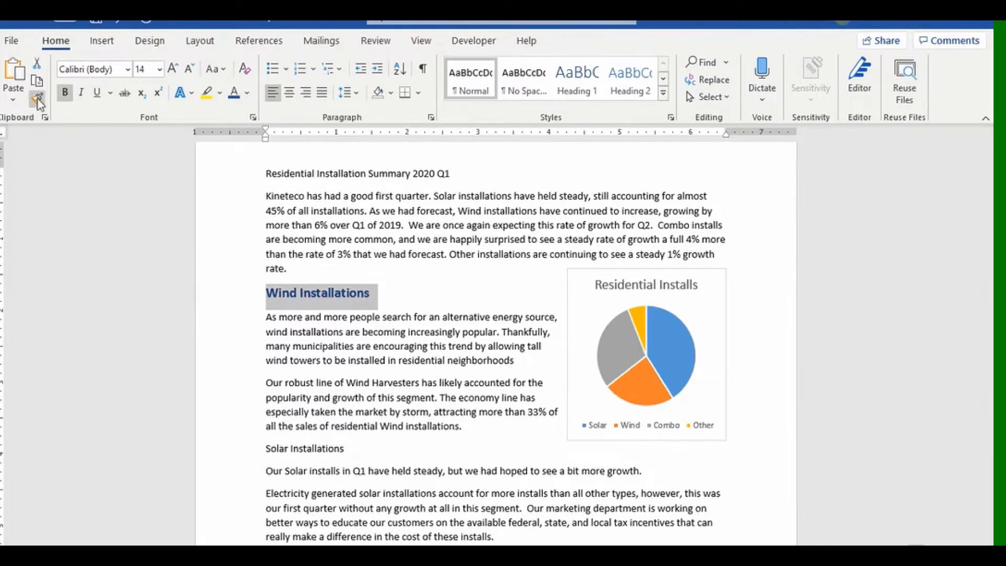
pyautogui.click(235, 453)
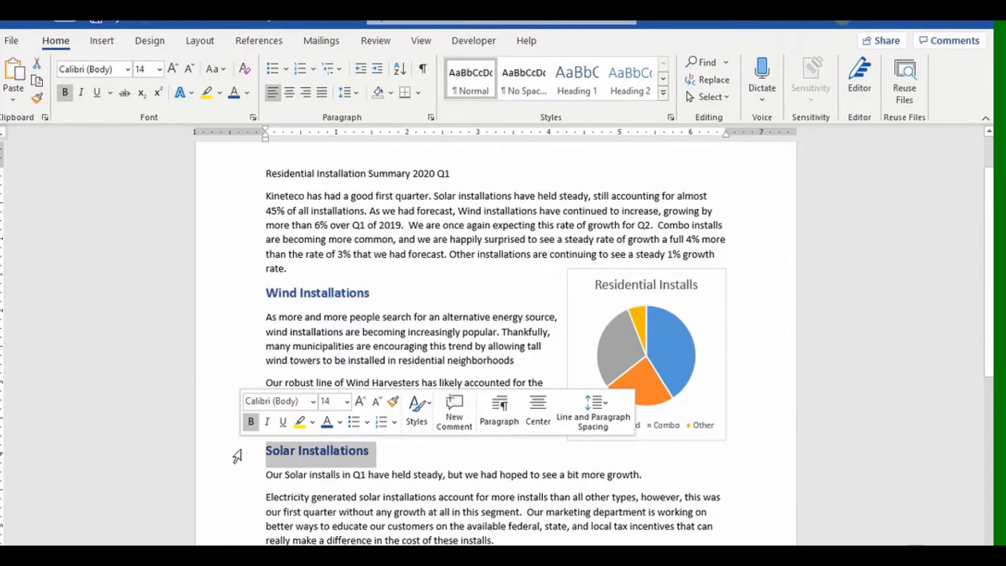
pyautogui.click(381, 297)
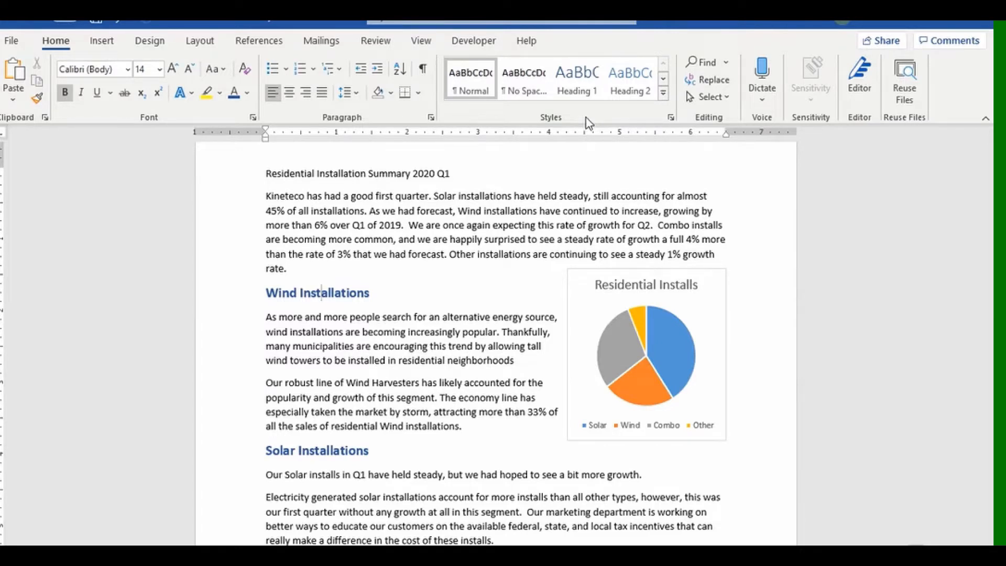
# Give the Wind Installations heading the Heading 1 style (18 pt Calibri Light).
pyautogui.click(237, 297)
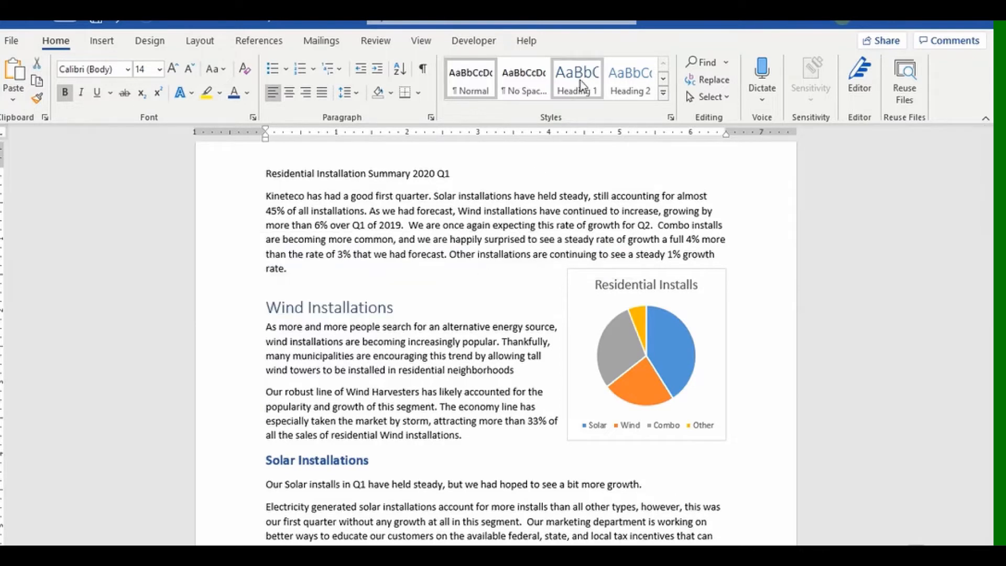
pyautogui.click(580, 86)
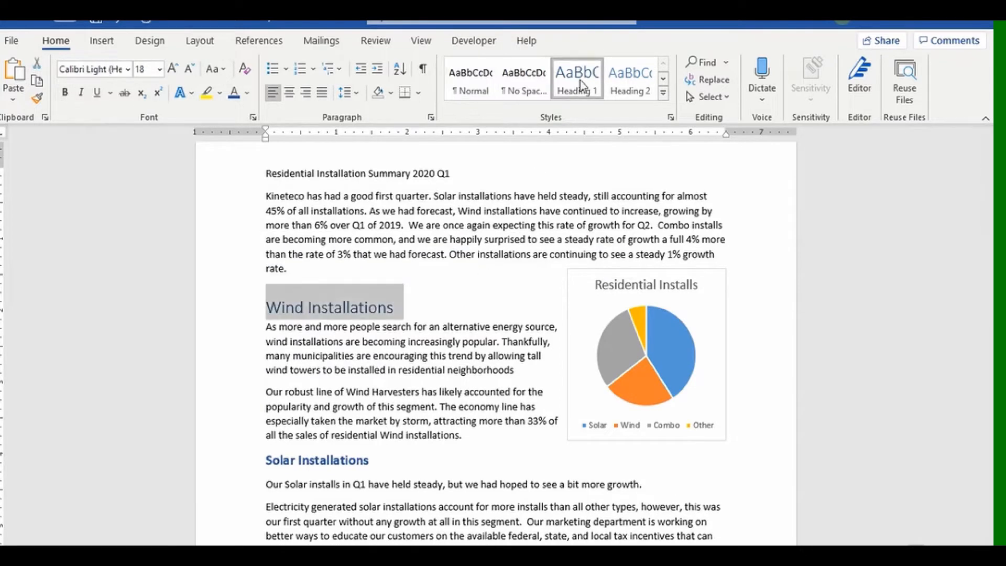
pyautogui.click(314, 343)
pyautogui.click(308, 308)
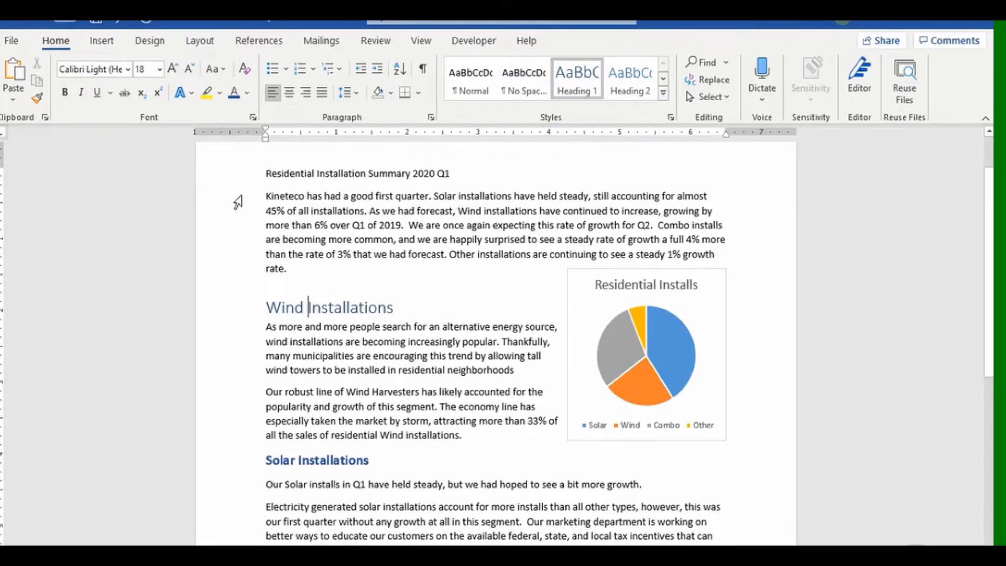
pyautogui.rightClick(583, 97)
pyautogui.click(619, 124)
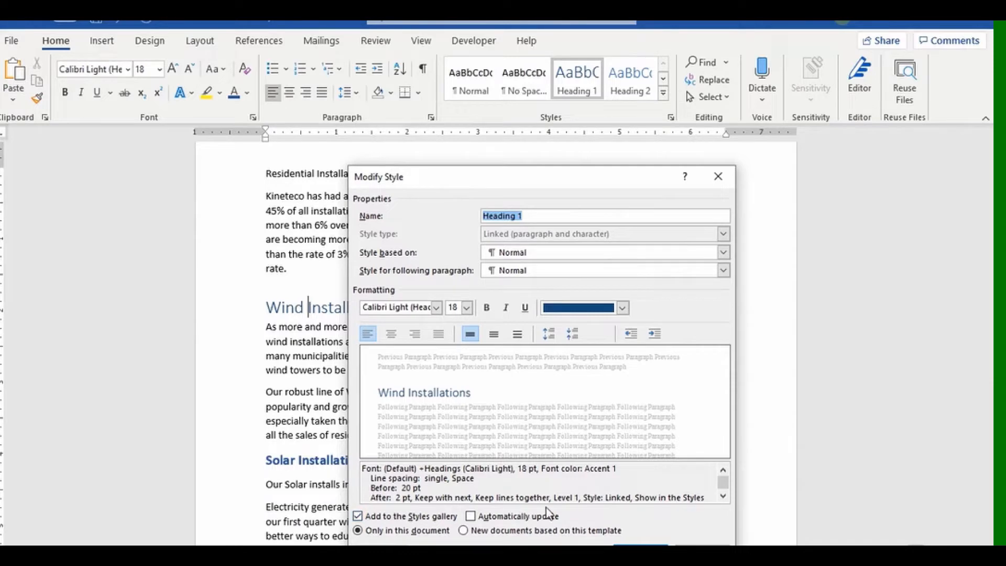
pyautogui.click(702, 544)
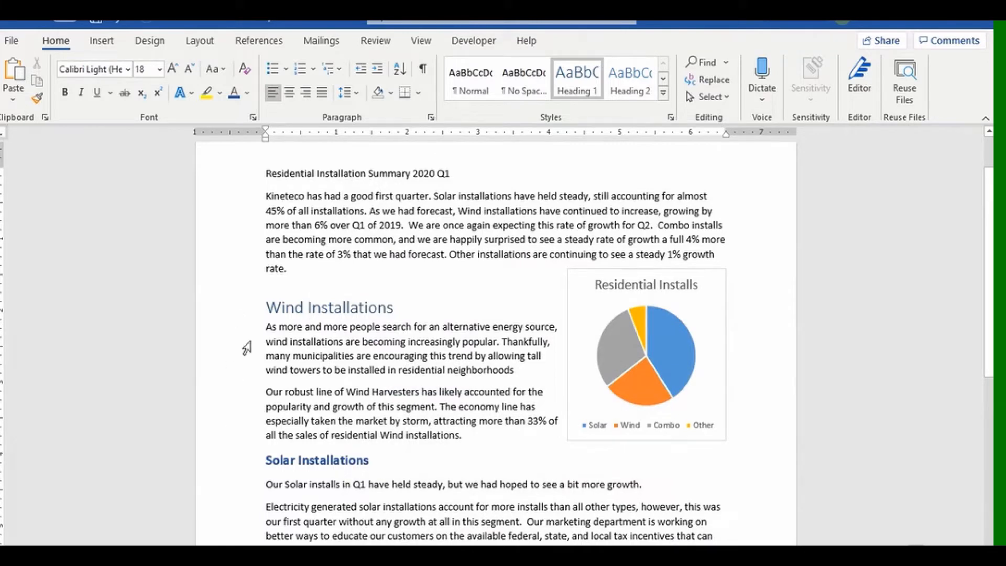
# Style Solar Installations as Heading 1 and expand the full Styles gallery.
pyautogui.click(225, 464)
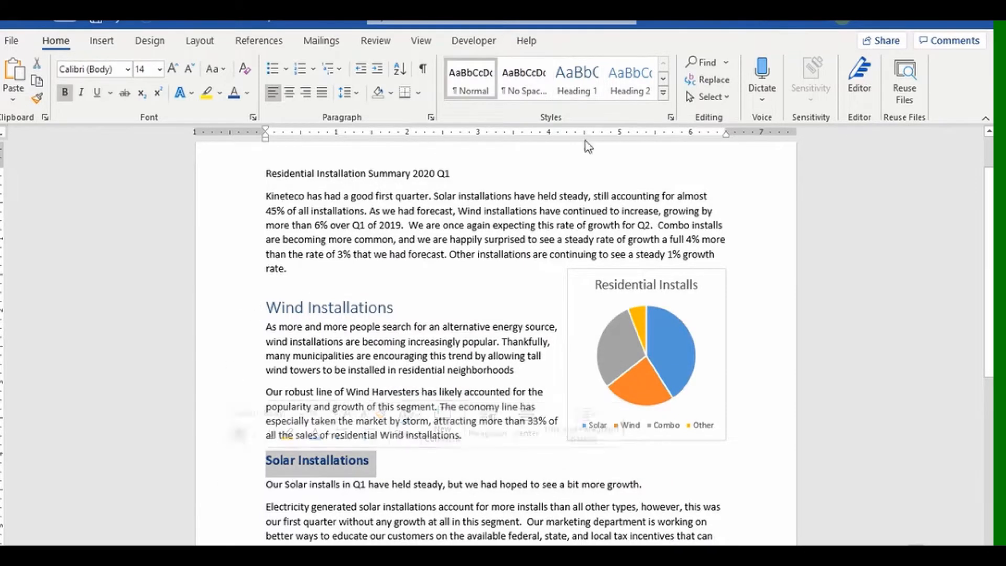
pyautogui.click(577, 78)
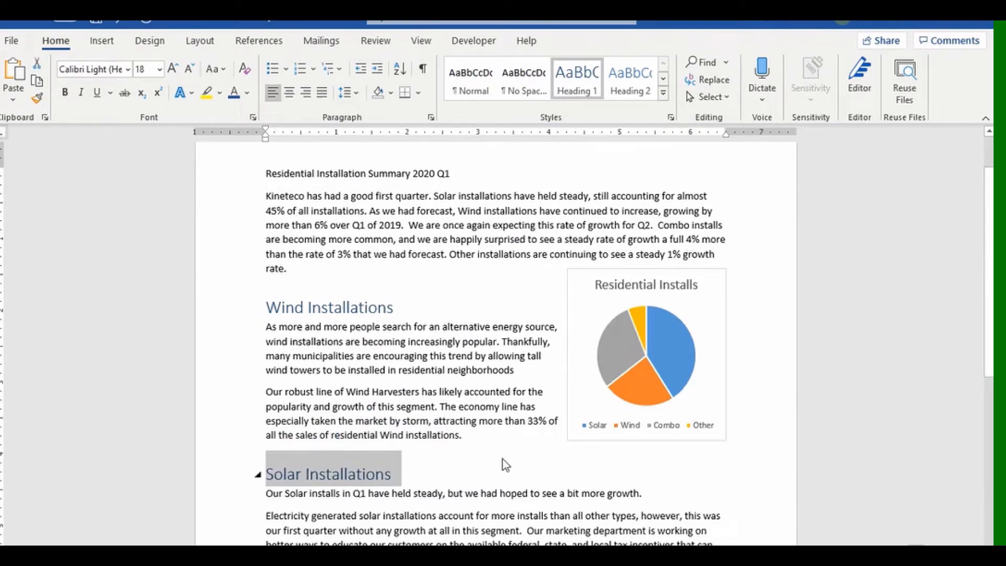
pyautogui.click(664, 93)
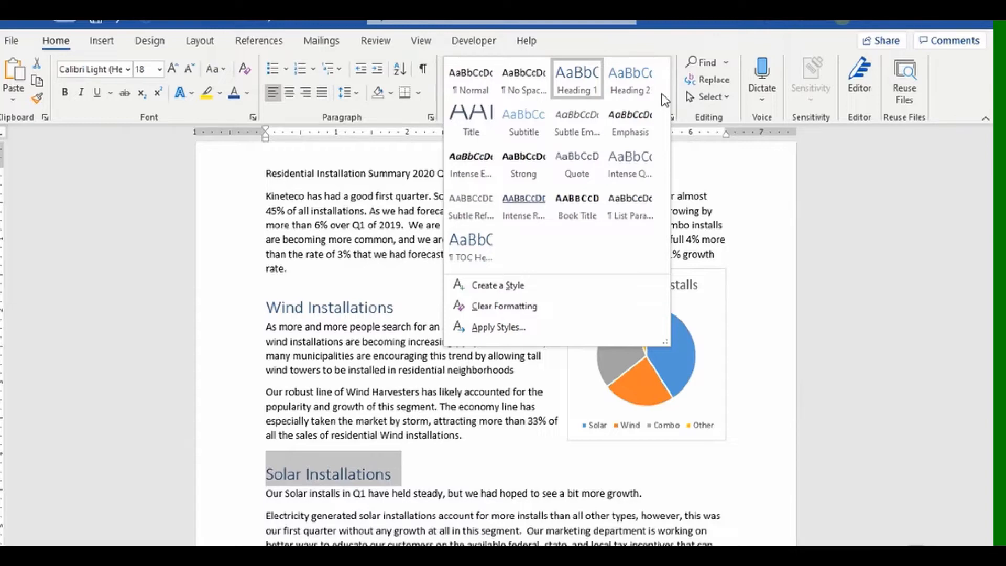
# Turn on the Navigation Pane and jump to Wind, then Solar Installations.
pyautogui.click(95, 291)
pyautogui.click(421, 40)
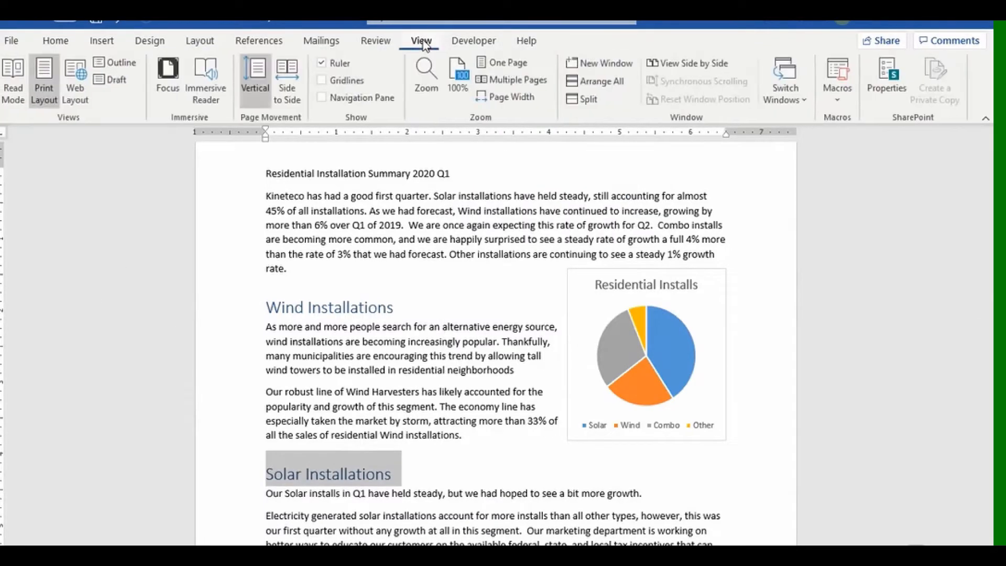
pyautogui.click(322, 97)
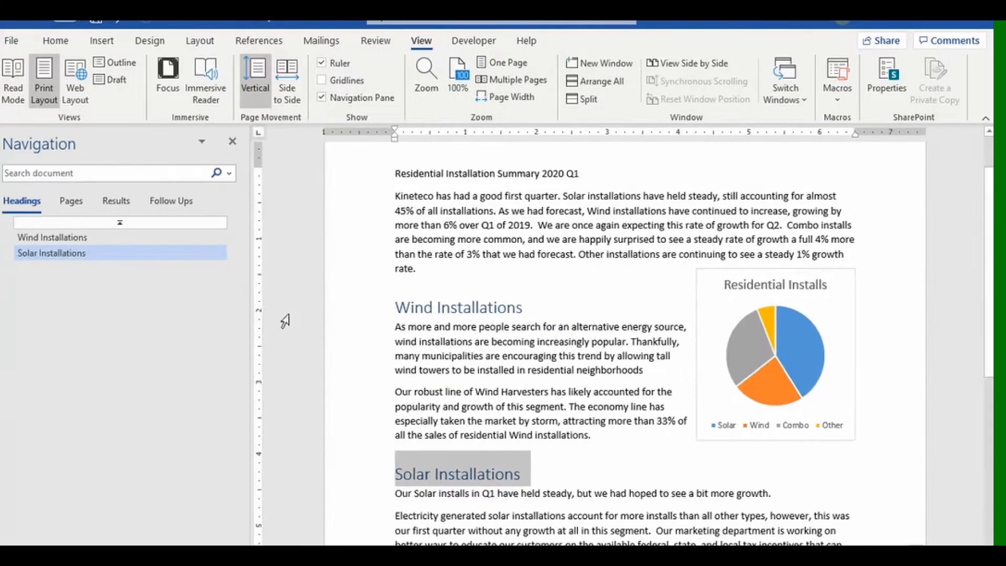
pyautogui.click(87, 239)
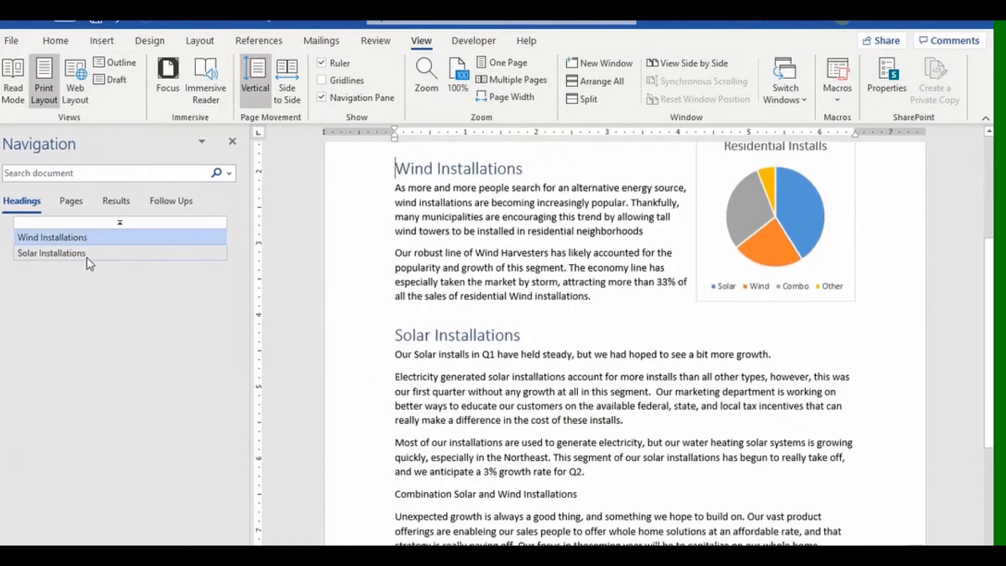
pyautogui.click(89, 256)
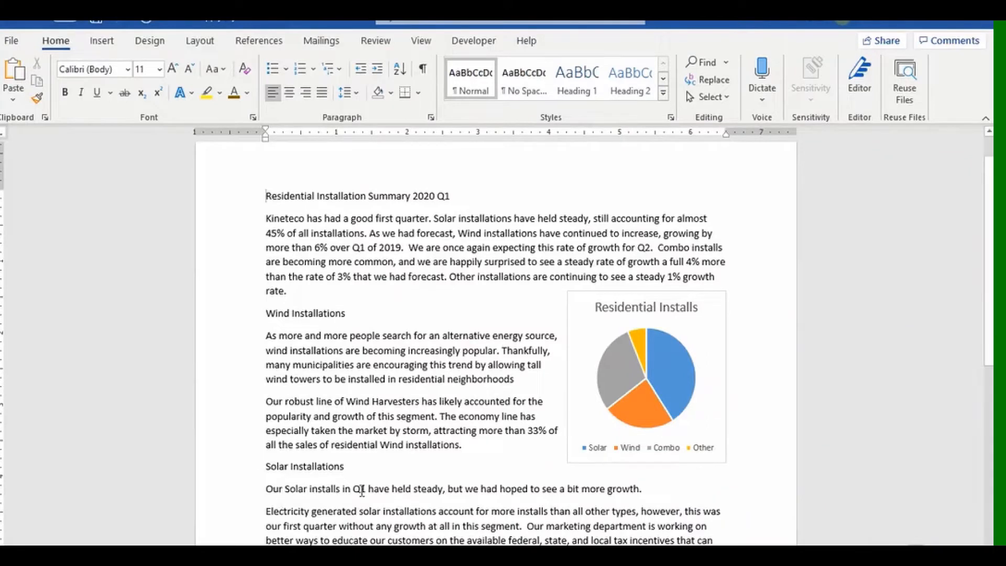
# Browse the unstyled report copy and its style gallery, then show the Design options.
pyautogui.scroll(-6, 360, 492)
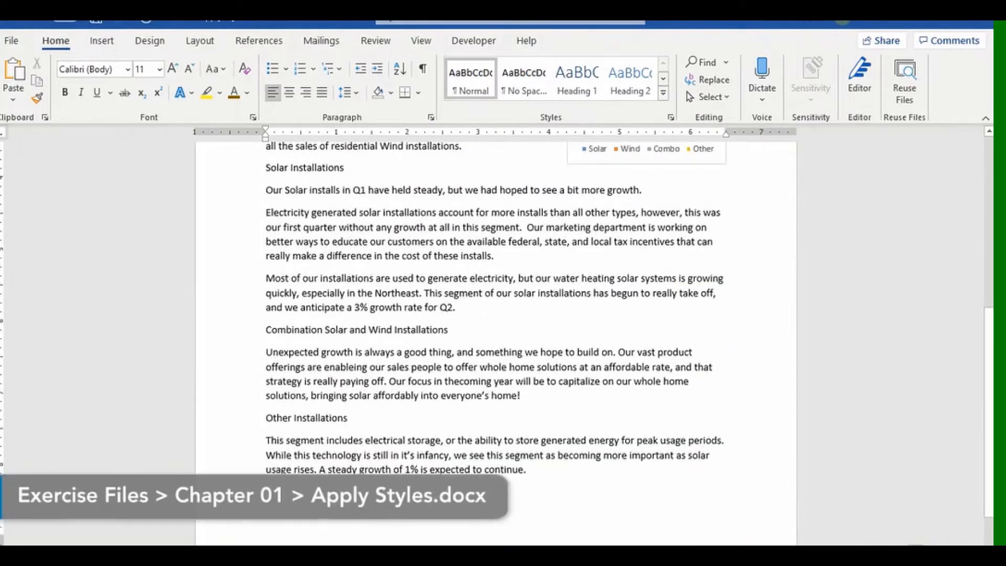
pyautogui.scroll(2, 361, 497)
pyautogui.scroll(5, 367, 493)
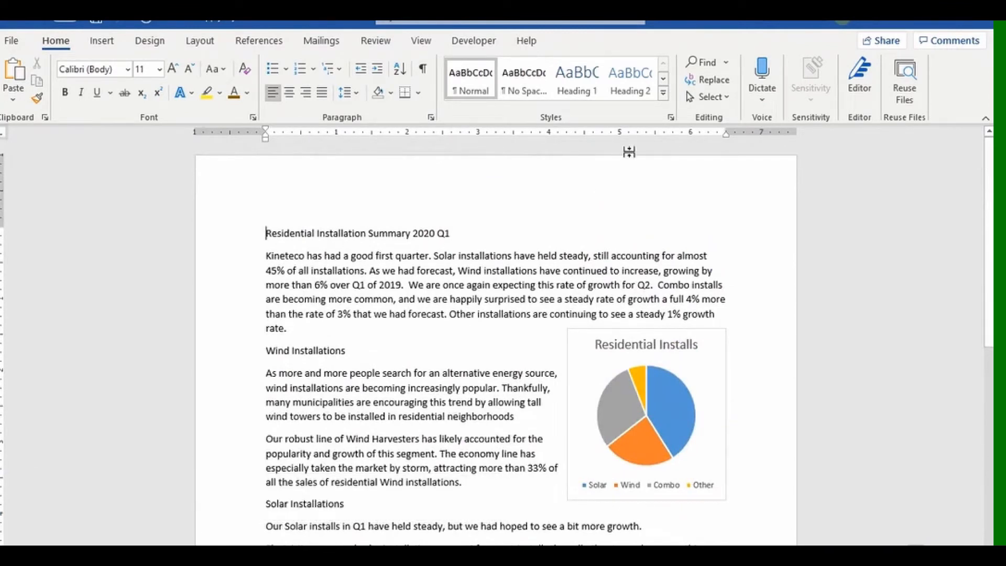
pyautogui.click(664, 94)
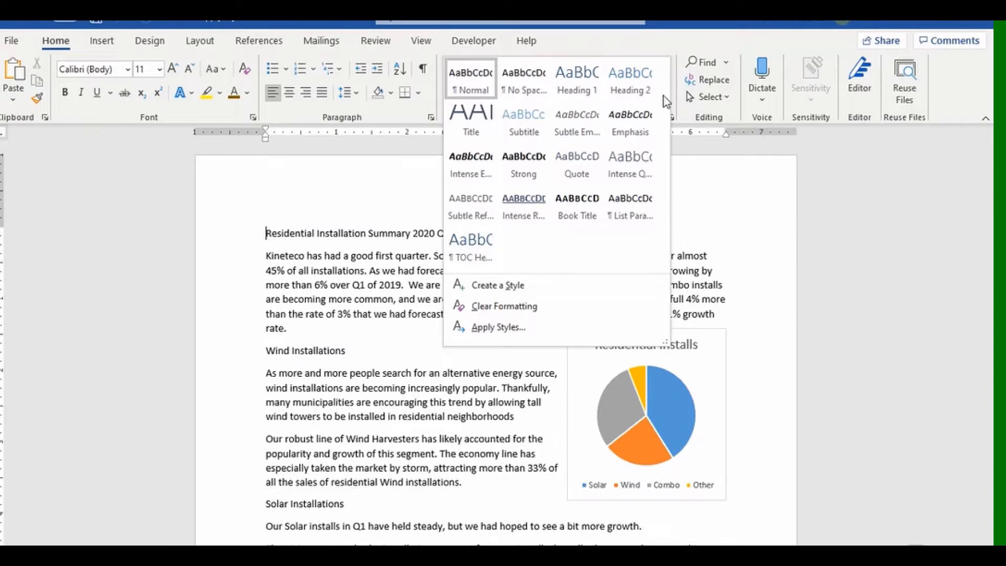
pyautogui.click(236, 245)
pyautogui.click(150, 42)
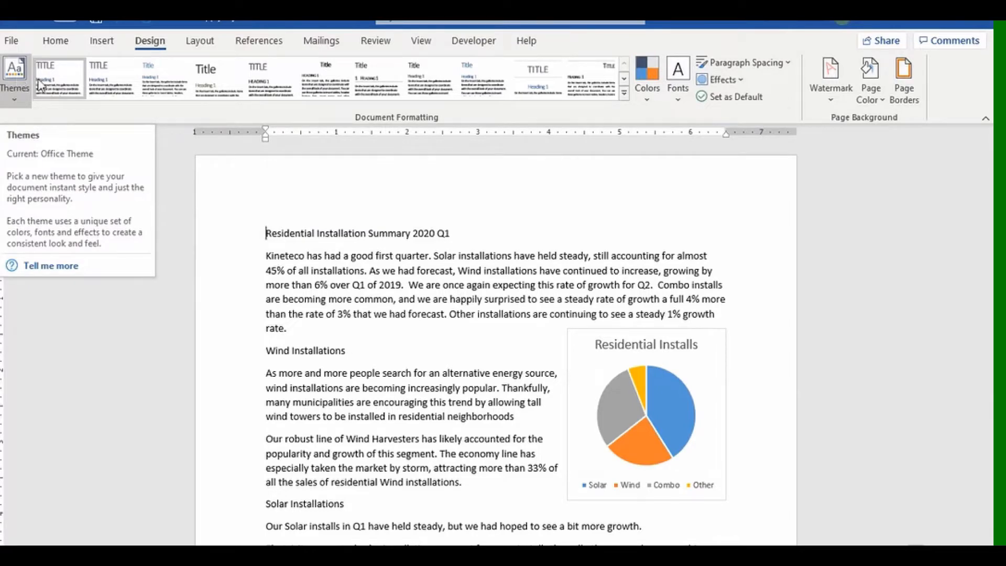
# Try the Berlin theme on the report, then undo it.
pyautogui.click(18, 102)
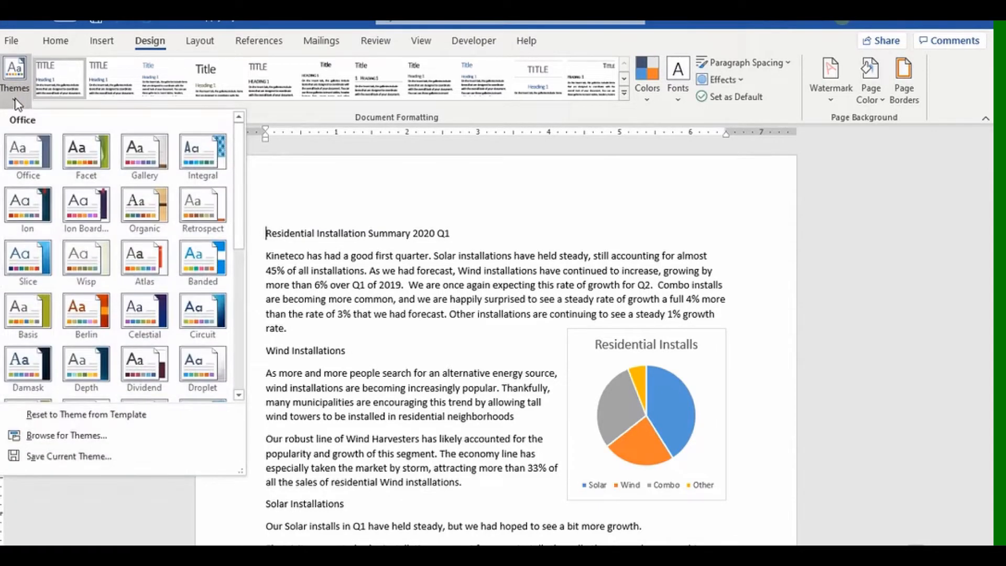
pyautogui.click(86, 313)
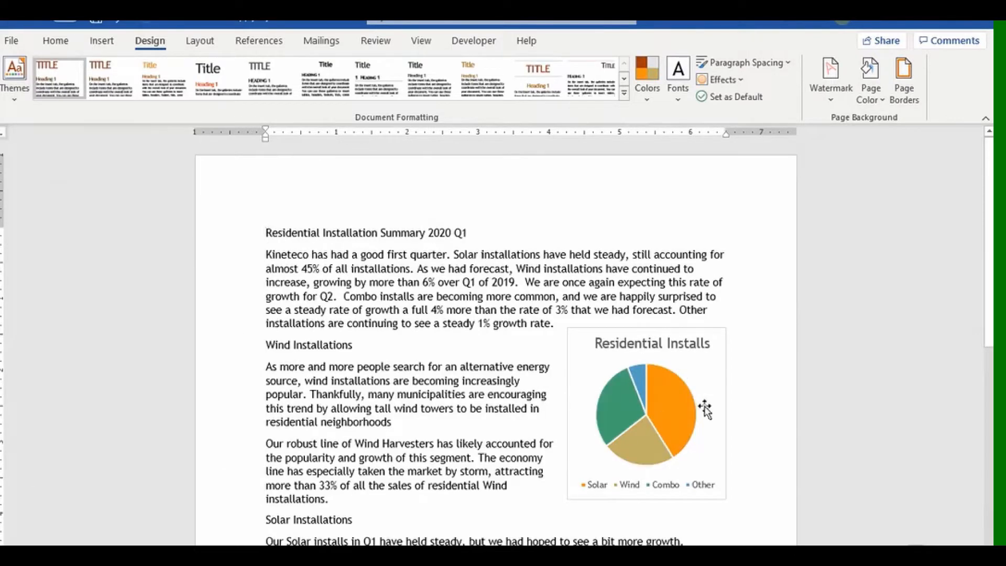
pyautogui.click(119, 23)
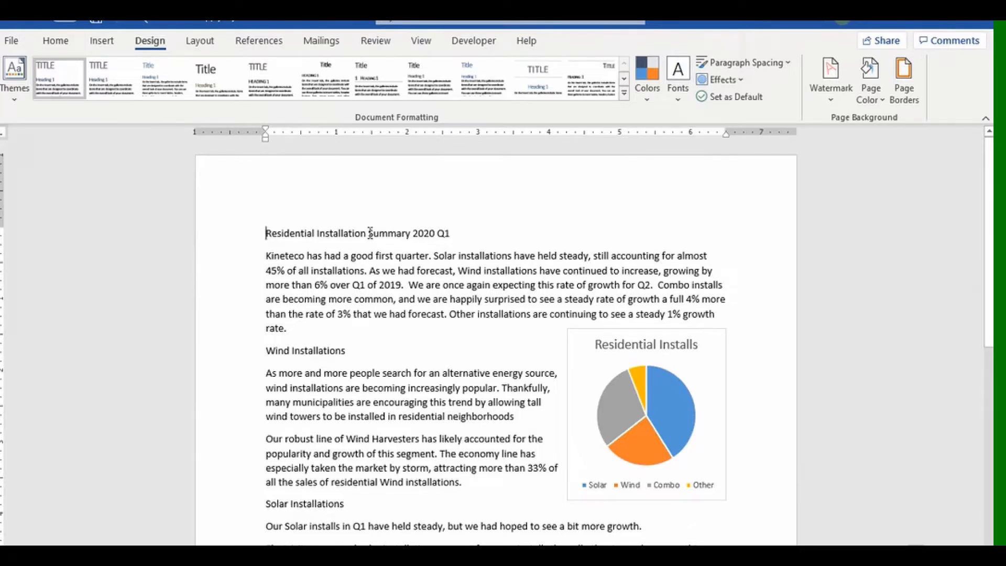
# Apply the Shaded style set to the document.
pyautogui.click(624, 94)
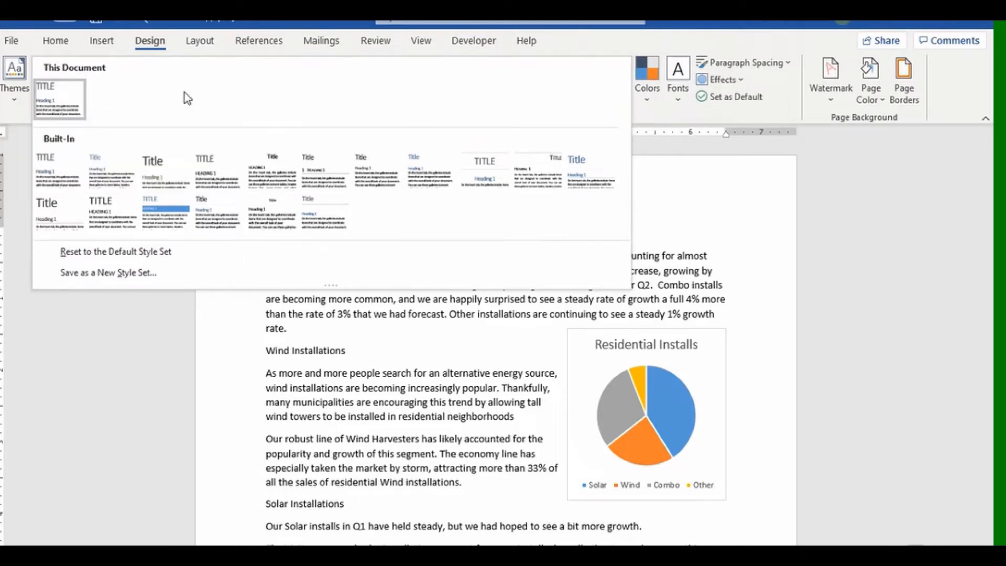
pyautogui.click(169, 219)
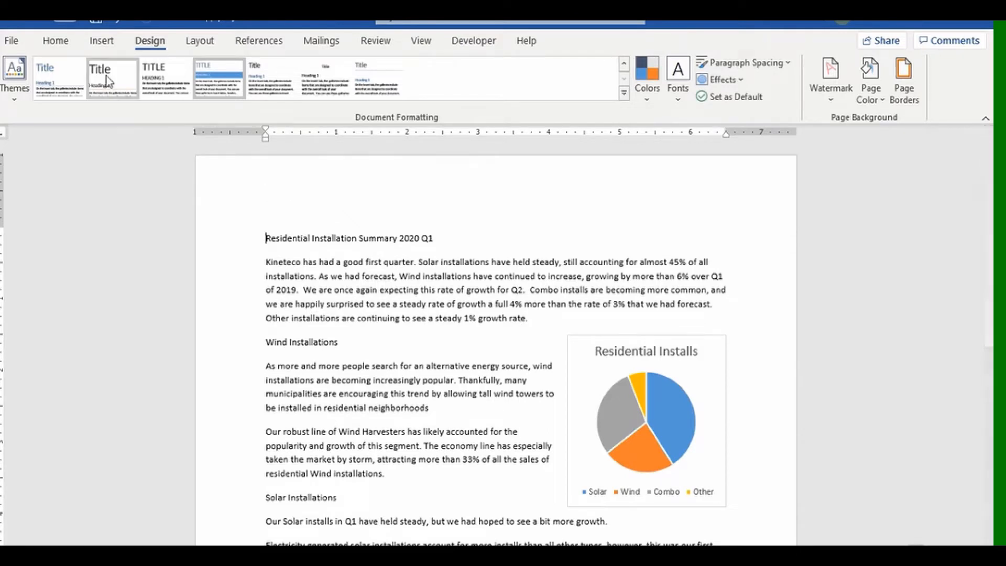
pyautogui.click(55, 45)
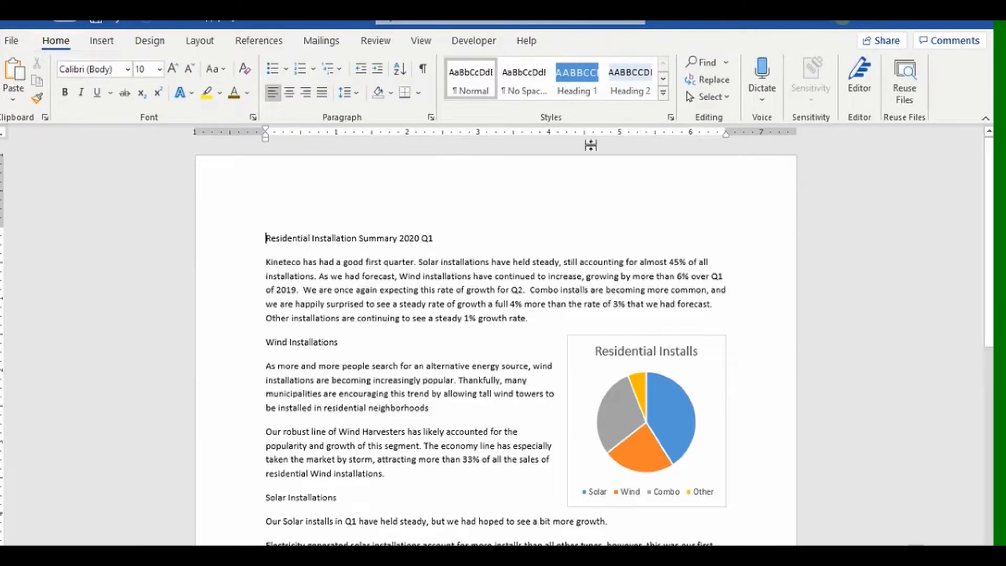
# Apply the Title style to the 'Residential Installation Summary 2020 Q1' line.
pyautogui.click(663, 93)
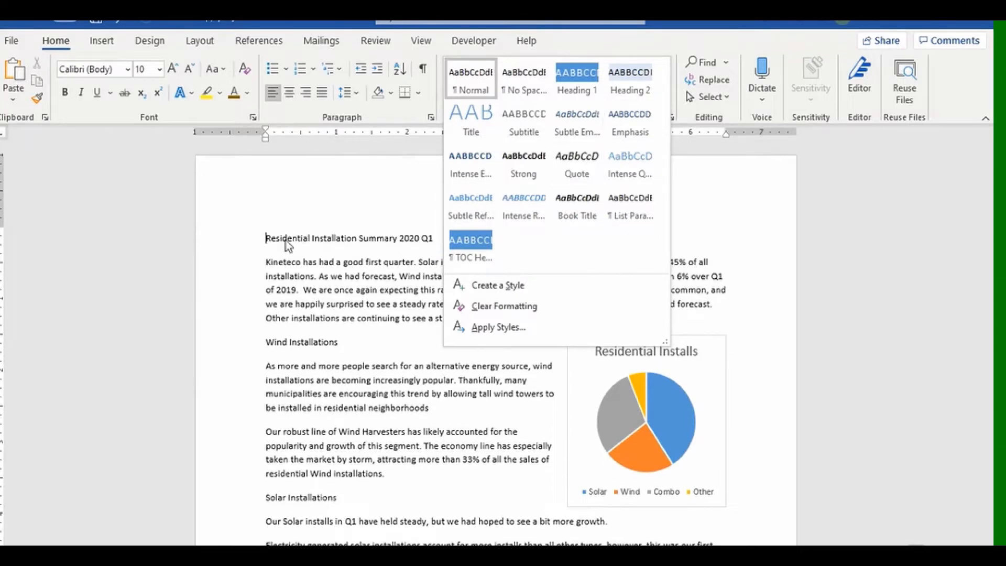
pyautogui.click(234, 250)
pyautogui.click(231, 249)
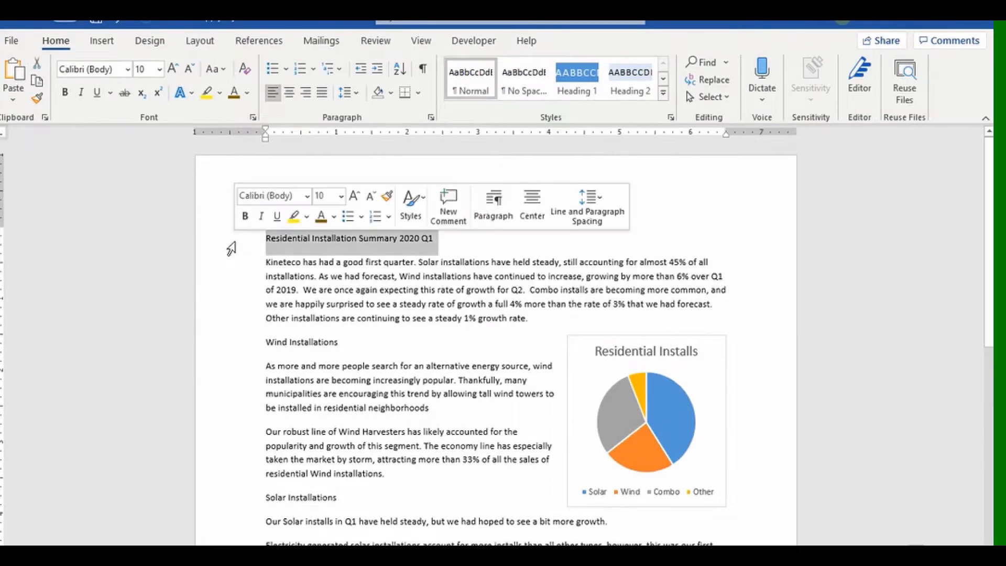
pyautogui.click(663, 93)
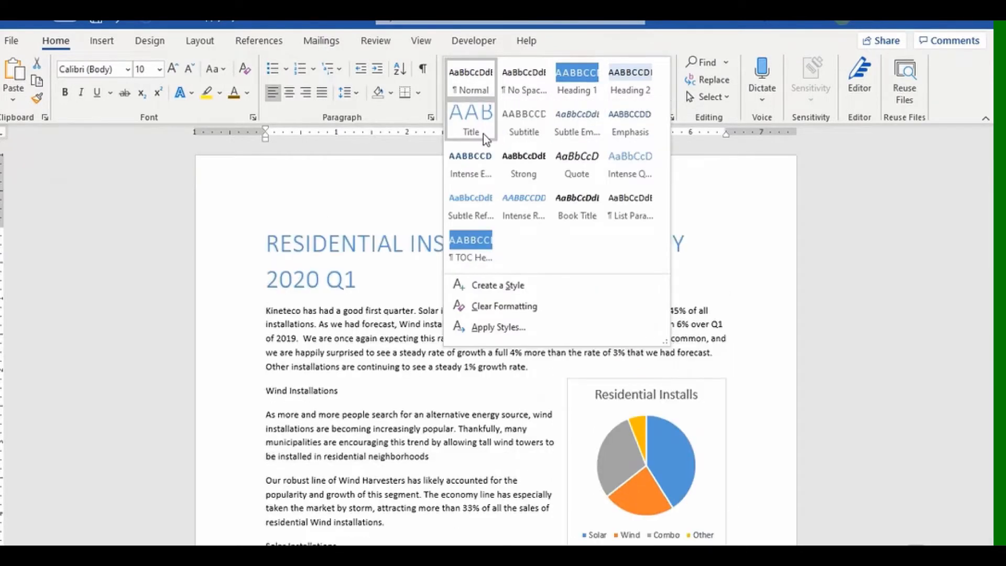
pyautogui.click(483, 133)
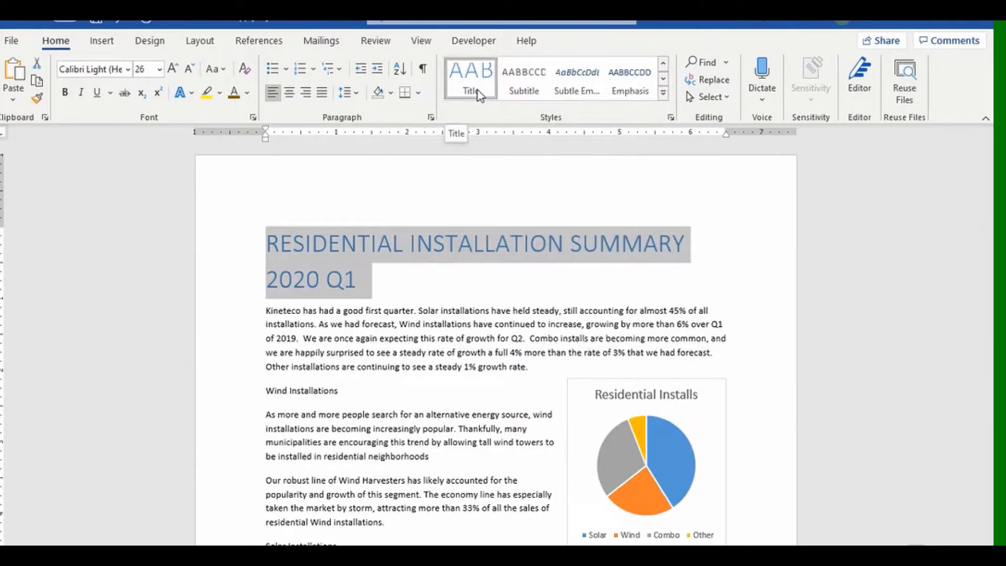
pyautogui.scroll(-3, 491, 366)
pyautogui.scroll(-1, 491, 366)
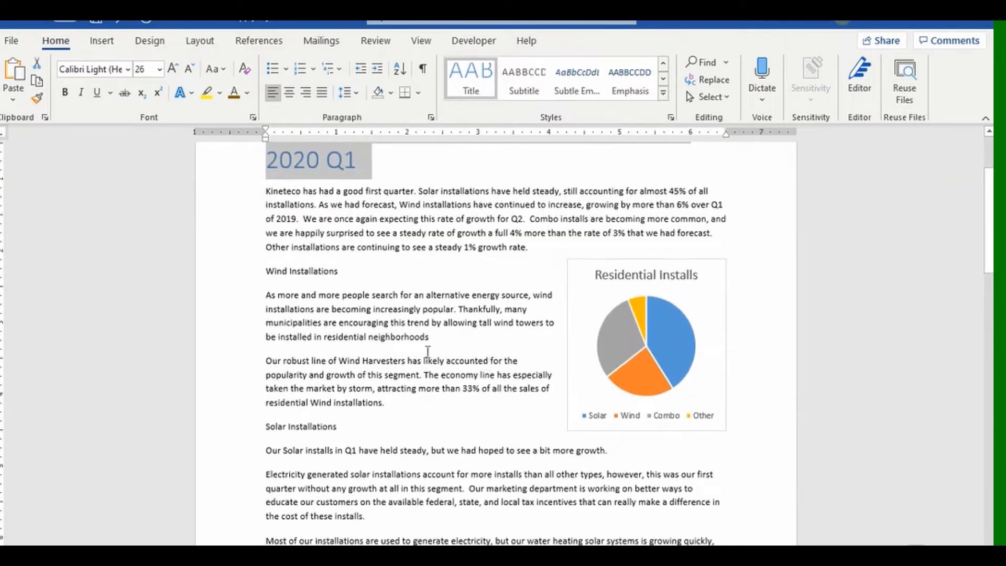
# Apply Heading 1 to the Wind, Solar, Combination and Other Installations lines together.
pyautogui.click(243, 273)
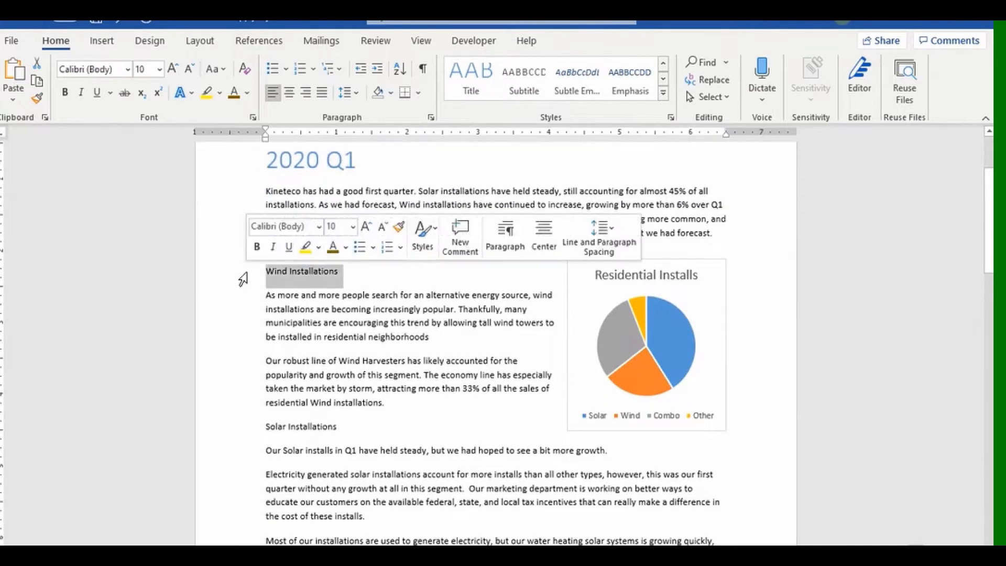
pyautogui.keyDown('ctrl'); pyautogui.click(243, 432); pyautogui.keyUp('ctrl')
pyautogui.scroll(-2, 457, 406)
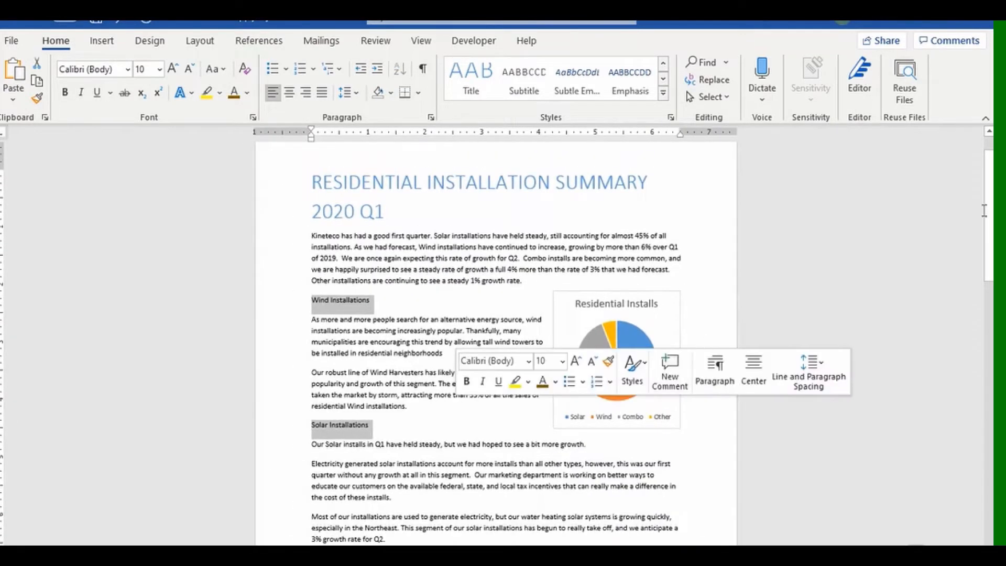
pyautogui.moveTo(988, 209); pyautogui.dragTo(988, 292)
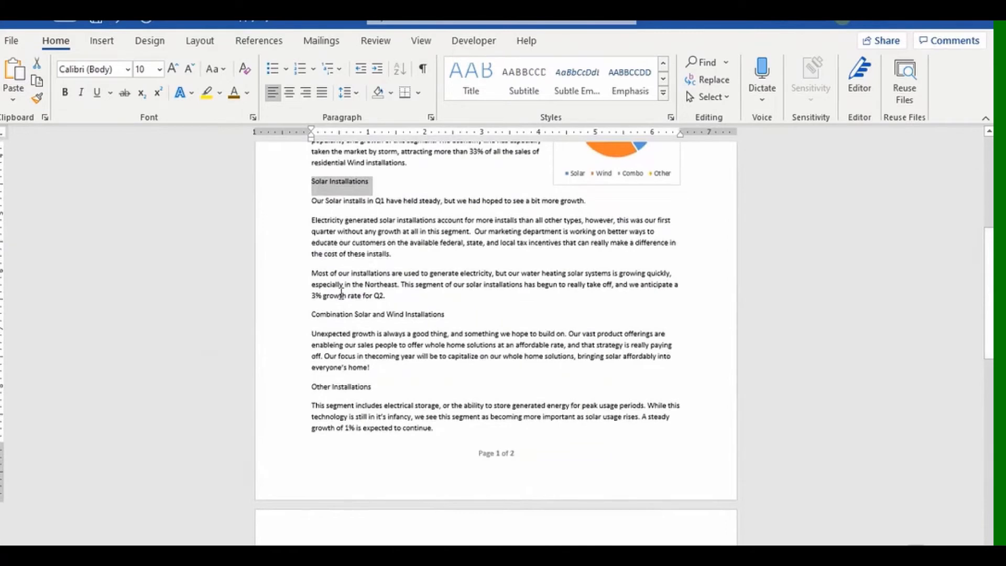
pyautogui.keyDown('ctrl'); pyautogui.click(284, 322); pyautogui.keyUp('ctrl')
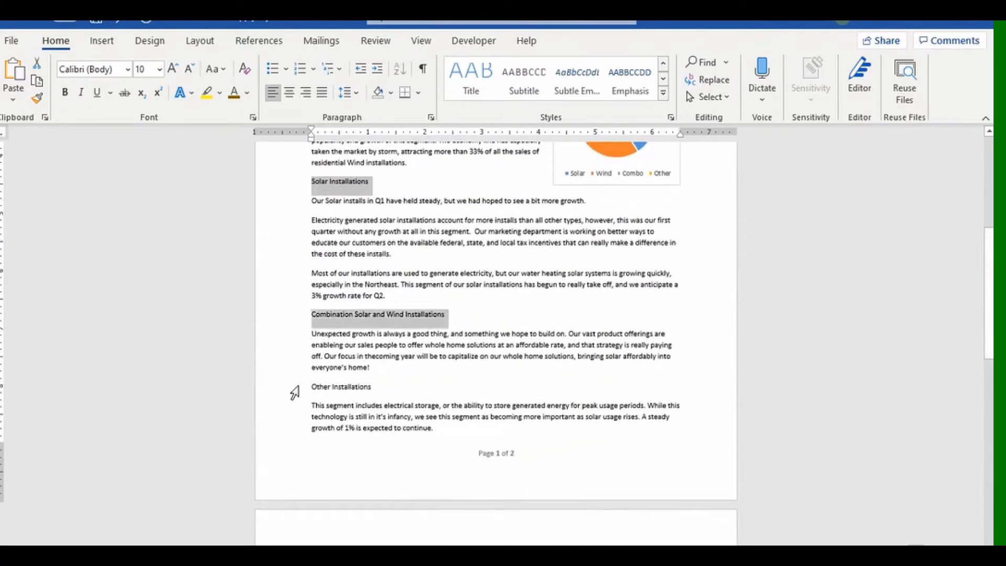
pyautogui.keyDown('ctrl'); pyautogui.click(294, 388); pyautogui.keyUp('ctrl')
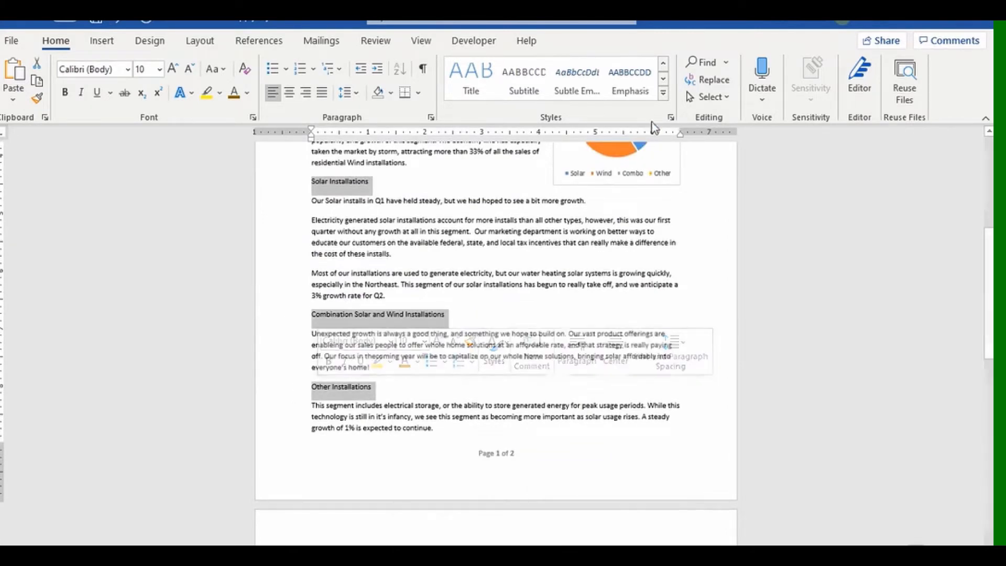
pyautogui.click(663, 92)
pyautogui.click(576, 79)
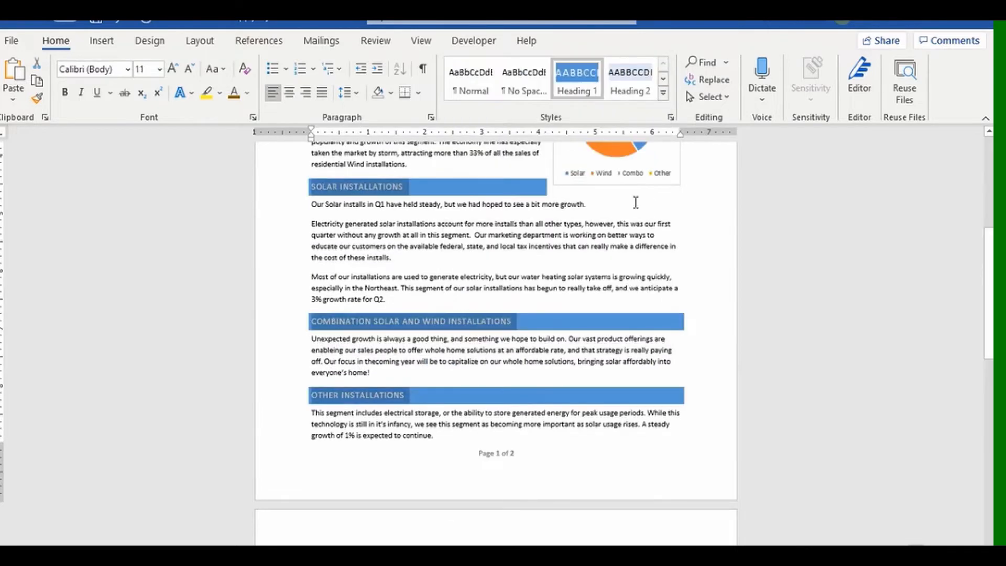
pyautogui.scroll(3, 772, 291)
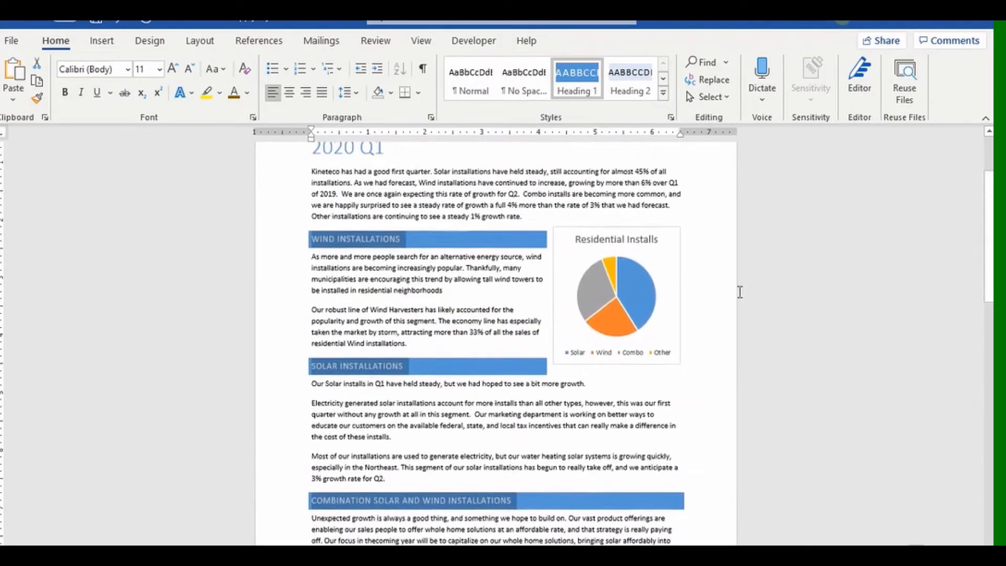
# Set the 'Residential Installation Summary 2020 Q1' title to 22 pt.
pyautogui.click(734, 287)
pyautogui.scroll(2, 706, 265)
pyautogui.scroll(1, 706, 264)
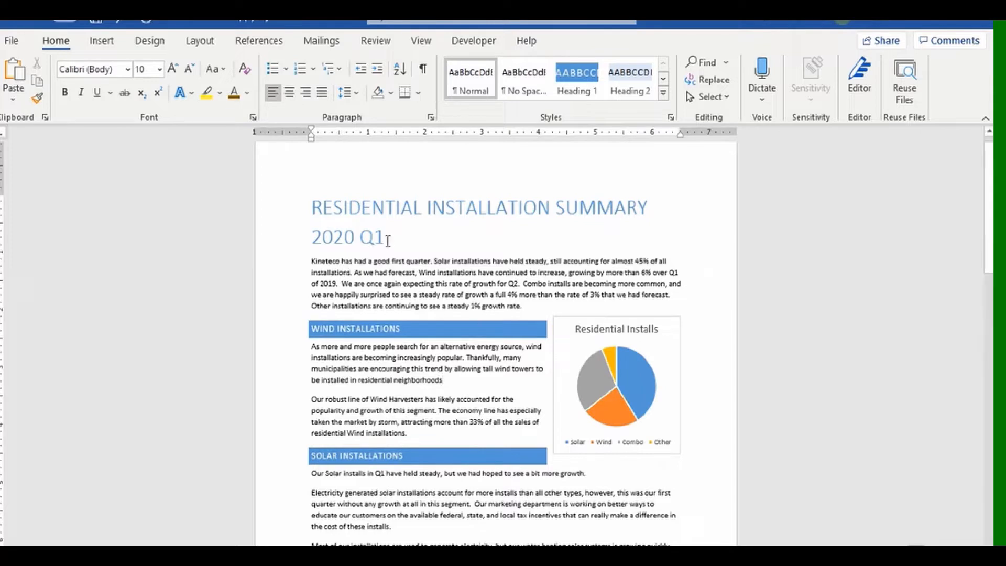
pyautogui.moveTo(387, 240); pyautogui.dragTo(315, 213)
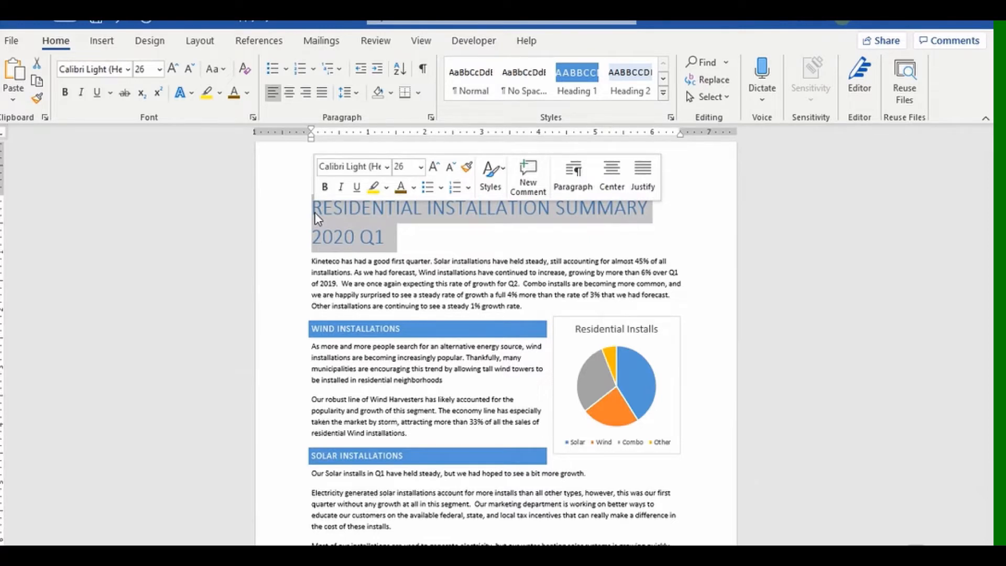
pyautogui.click(420, 168)
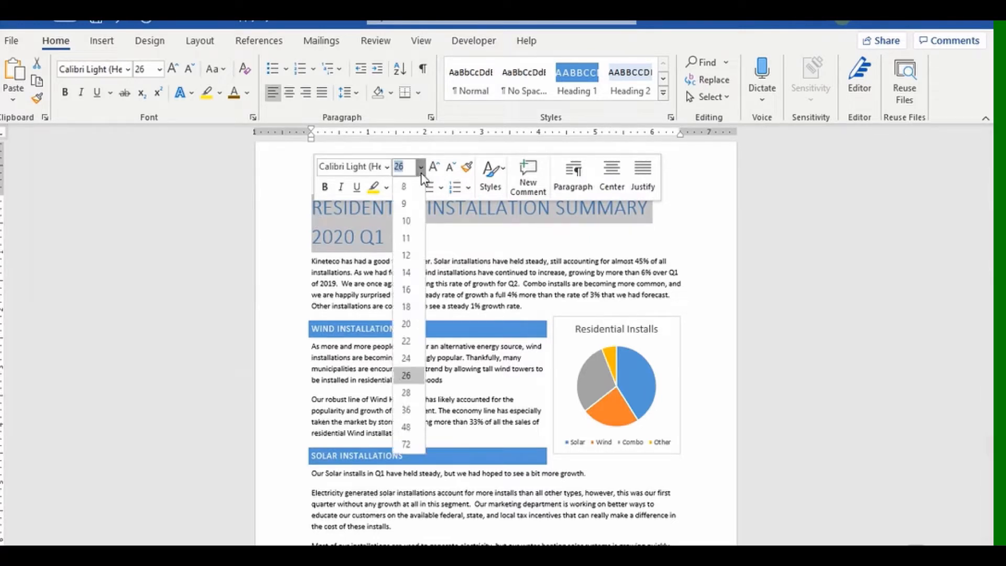
pyautogui.click(411, 345)
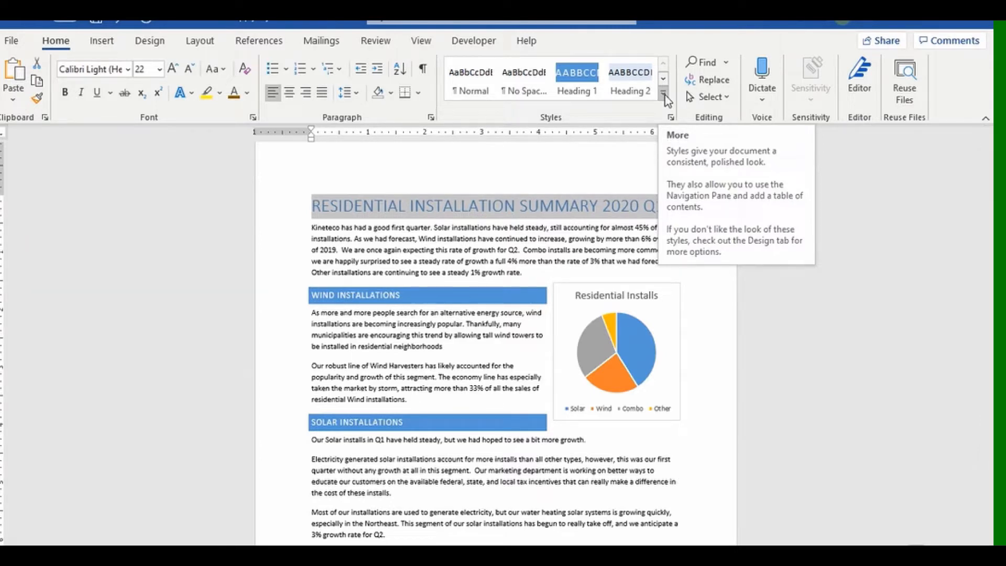
# Update the Title style to match the selected 22 pt one-line title.
pyautogui.click(664, 96)
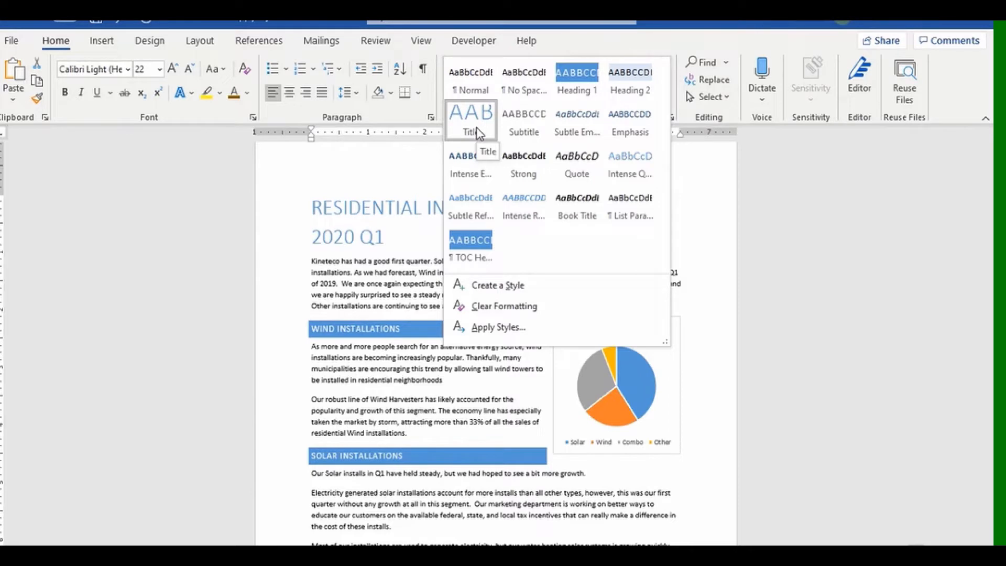
pyautogui.rightClick(477, 128)
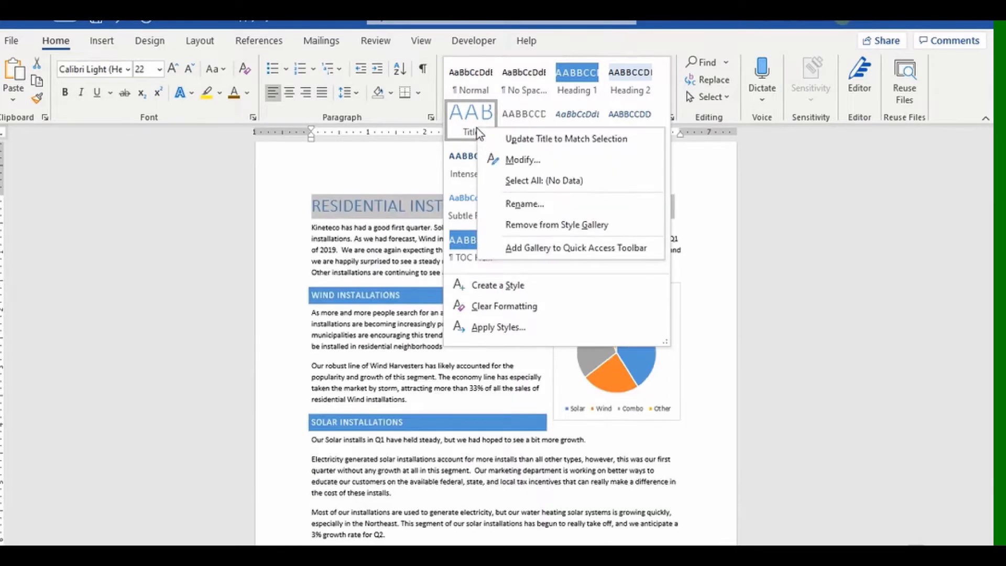
pyautogui.click(506, 138)
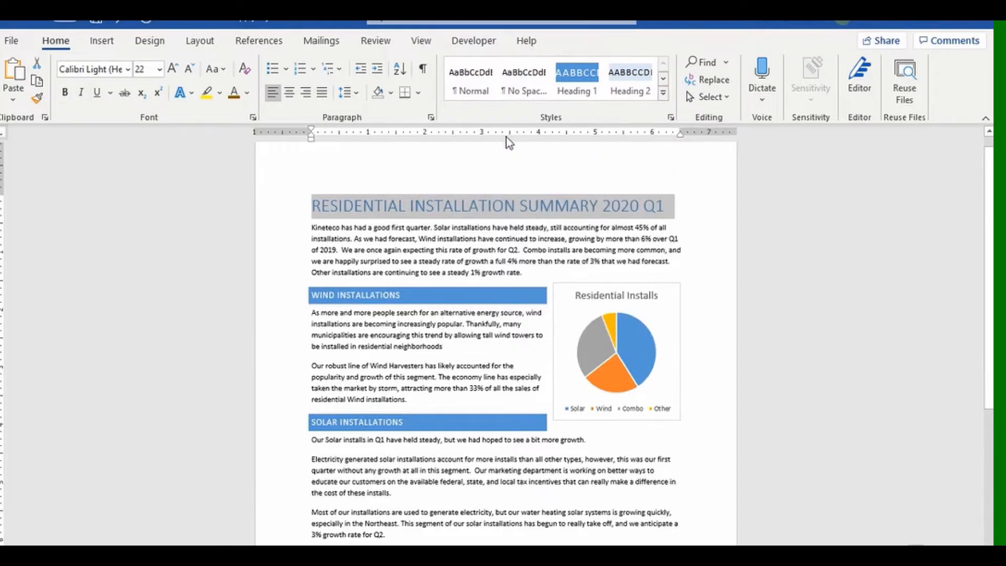
# Test the redefined style by resetting the title line to Normal, then reapplying Title.
pyautogui.click(696, 224)
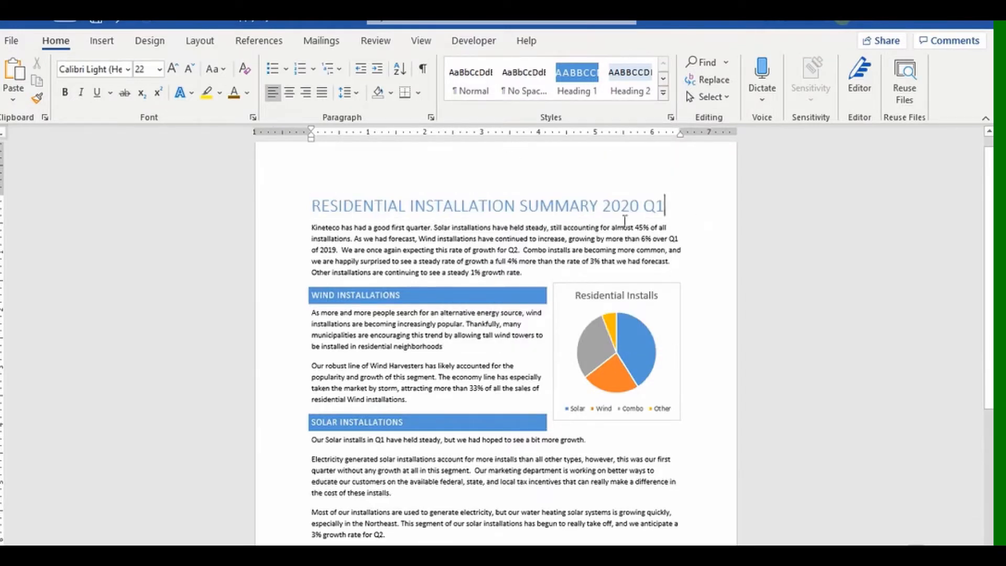
pyautogui.click(288, 214)
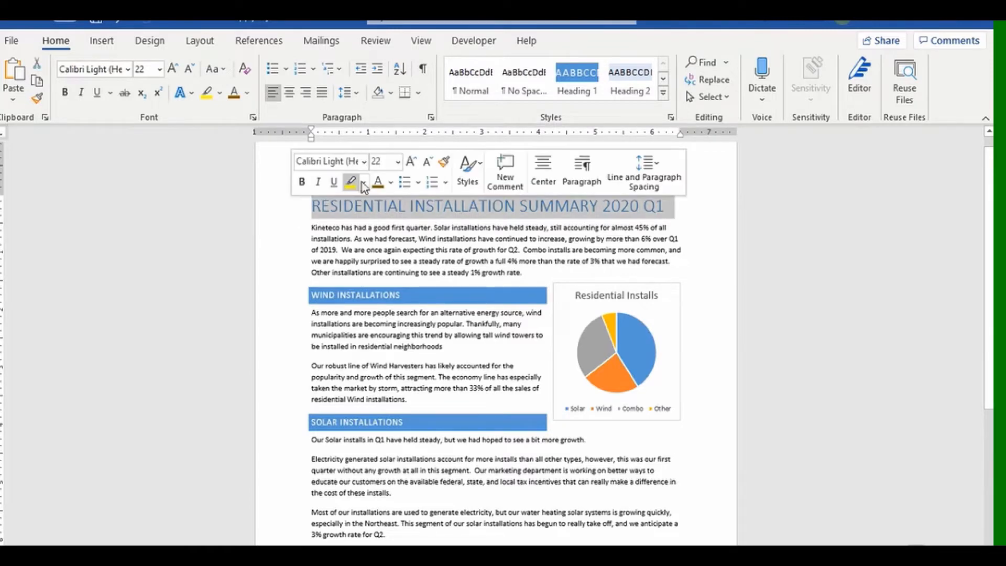
pyautogui.click(466, 89)
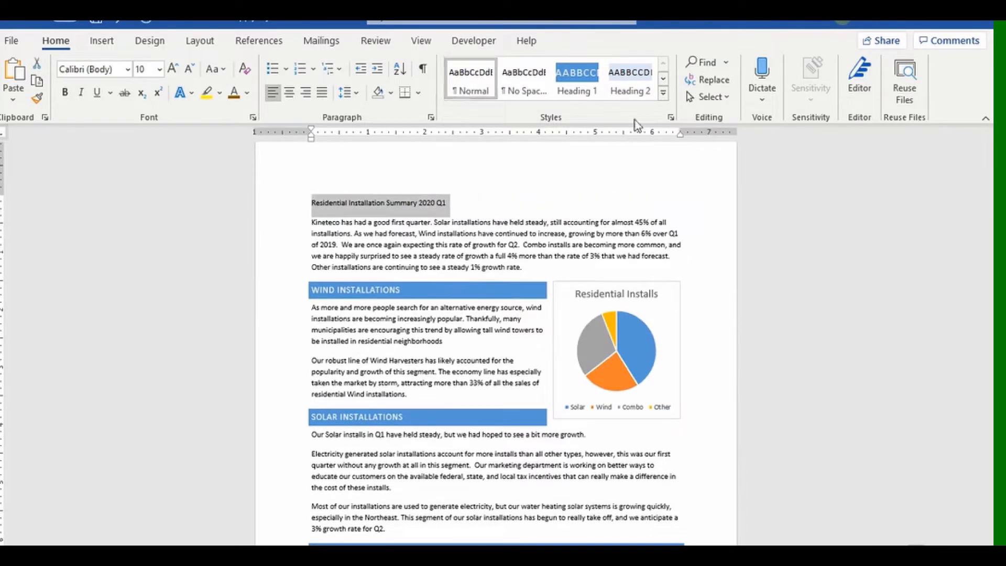
pyautogui.click(663, 94)
pyautogui.click(474, 137)
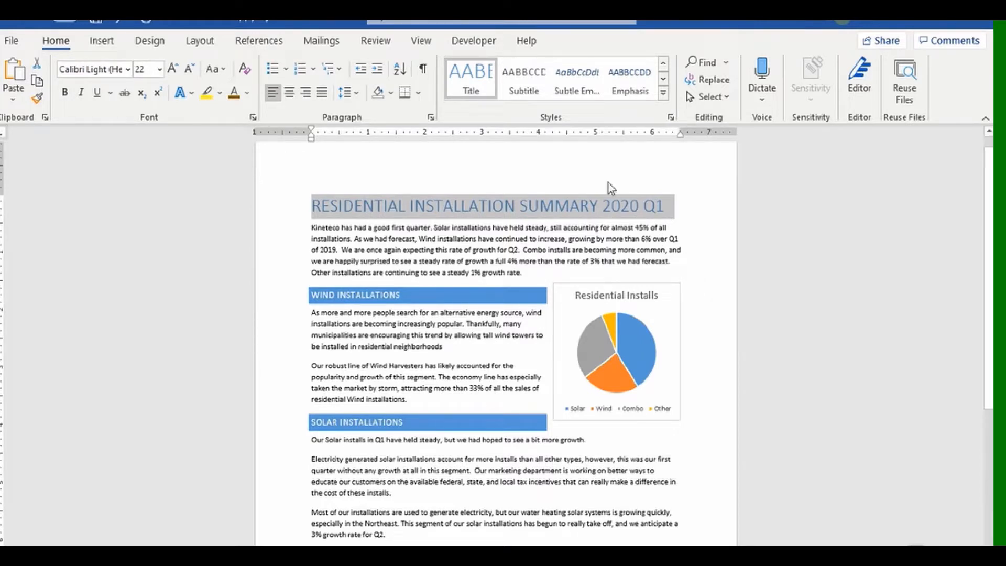
pyautogui.rightClick(477, 74)
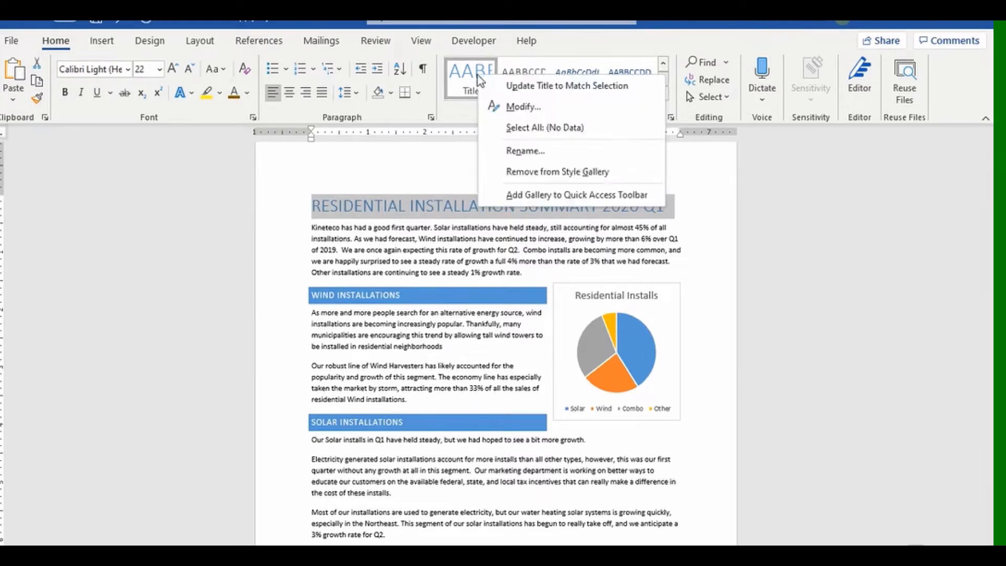
pyautogui.click(516, 112)
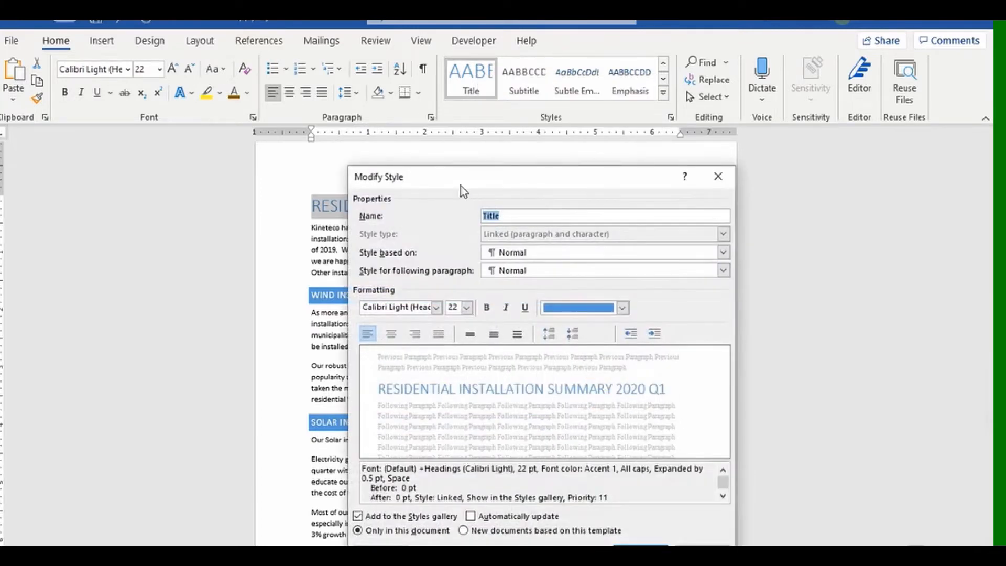
pyautogui.moveTo(460, 185); pyautogui.dragTo(485, 166)
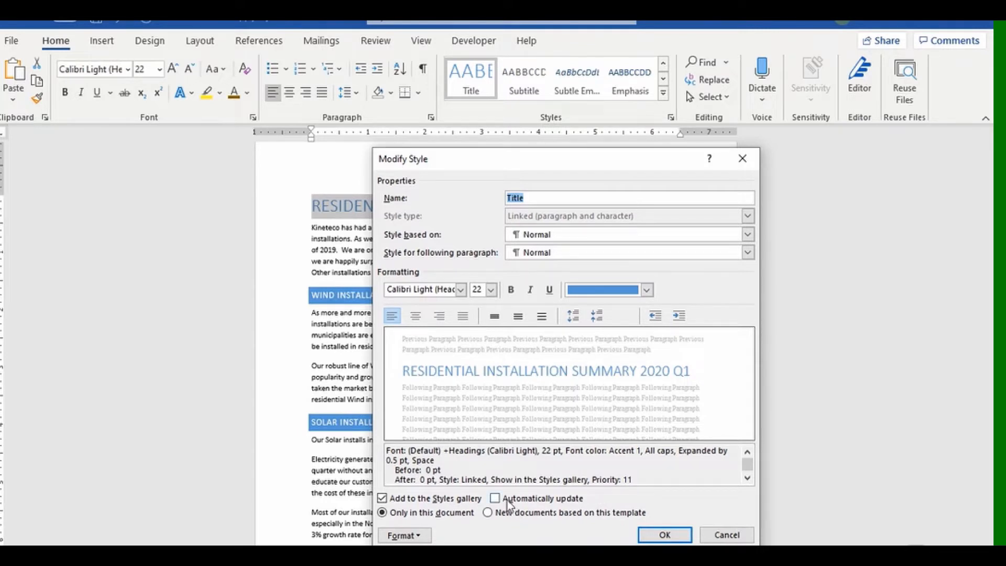
pyautogui.click(664, 535)
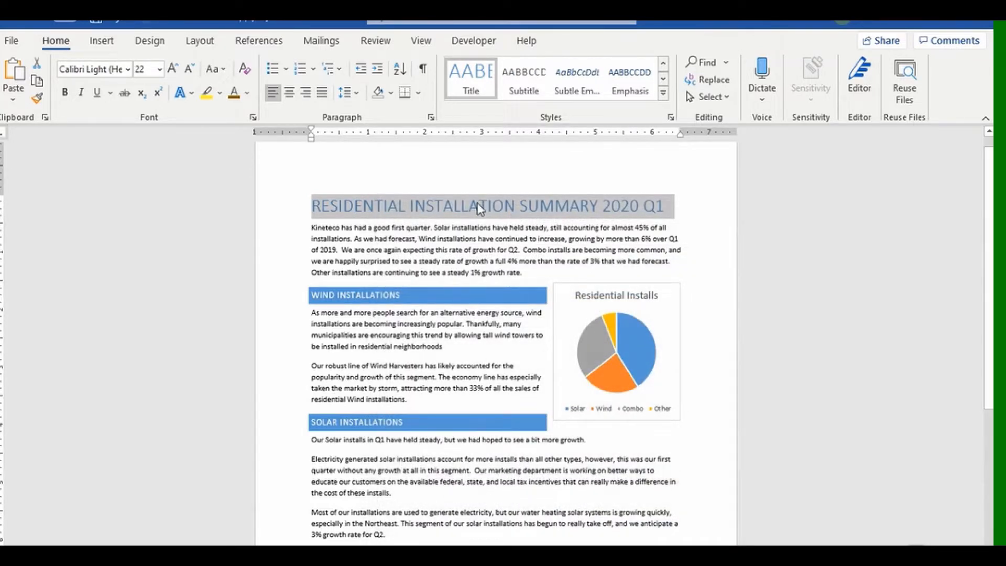
pyautogui.rightClick(467, 88)
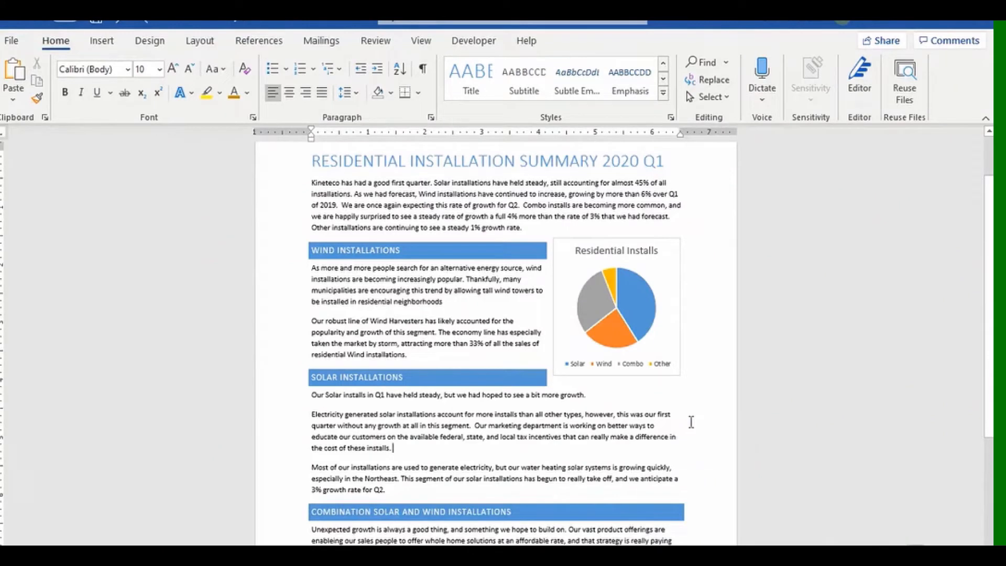
# Apply the Quote style to the line under Solar Installations.
pyautogui.click(665, 93)
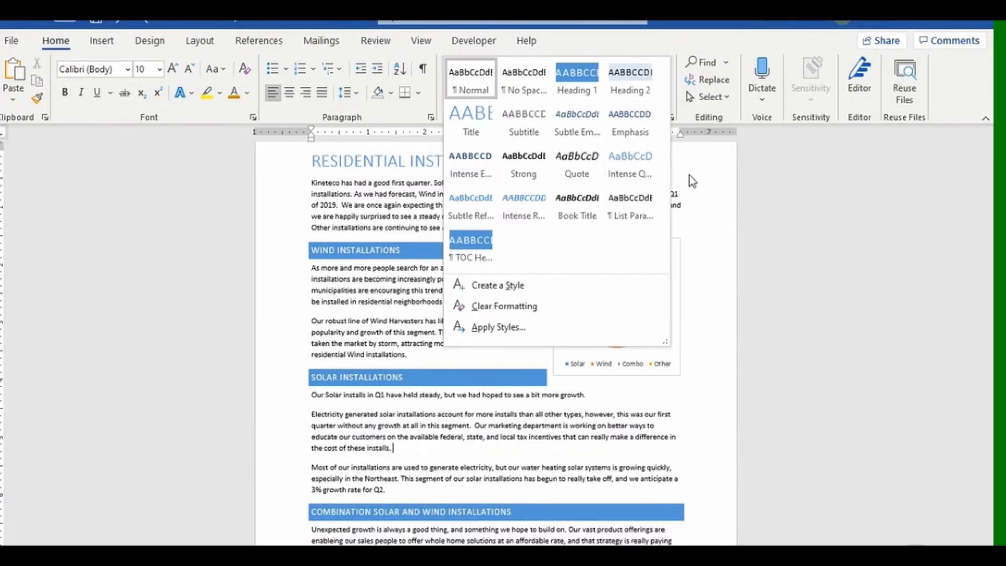
pyautogui.click(701, 182)
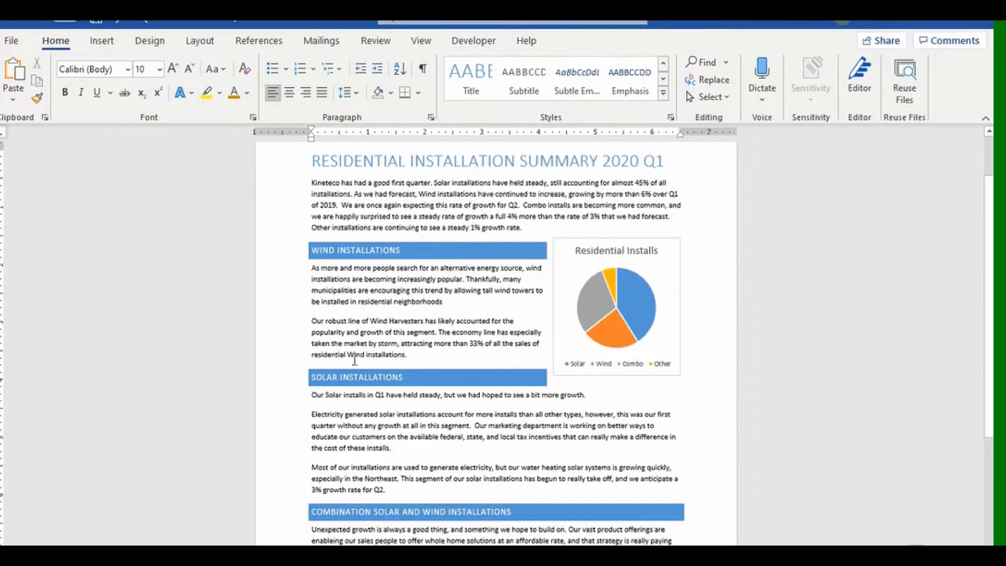
pyautogui.click(293, 397)
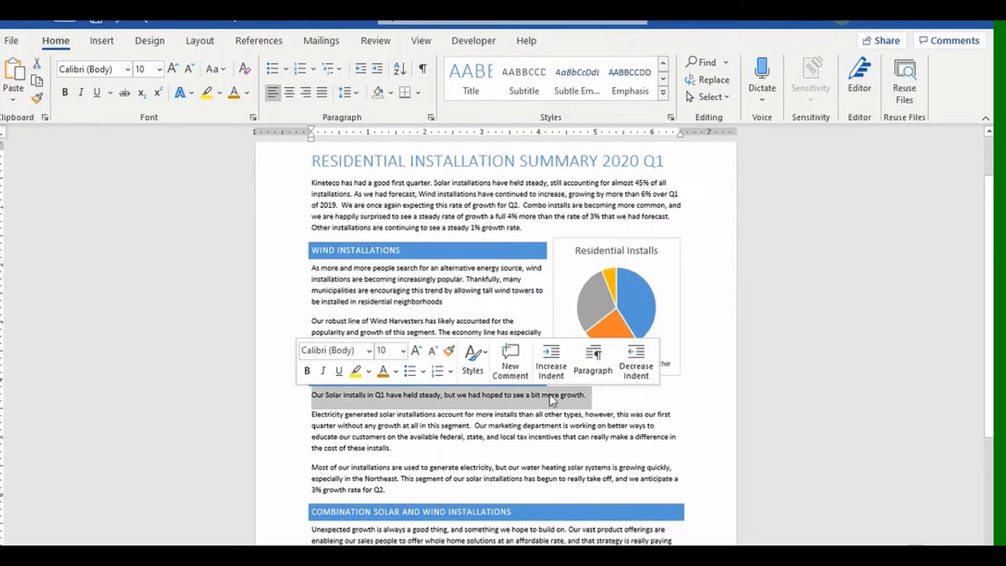
pyautogui.click(486, 353)
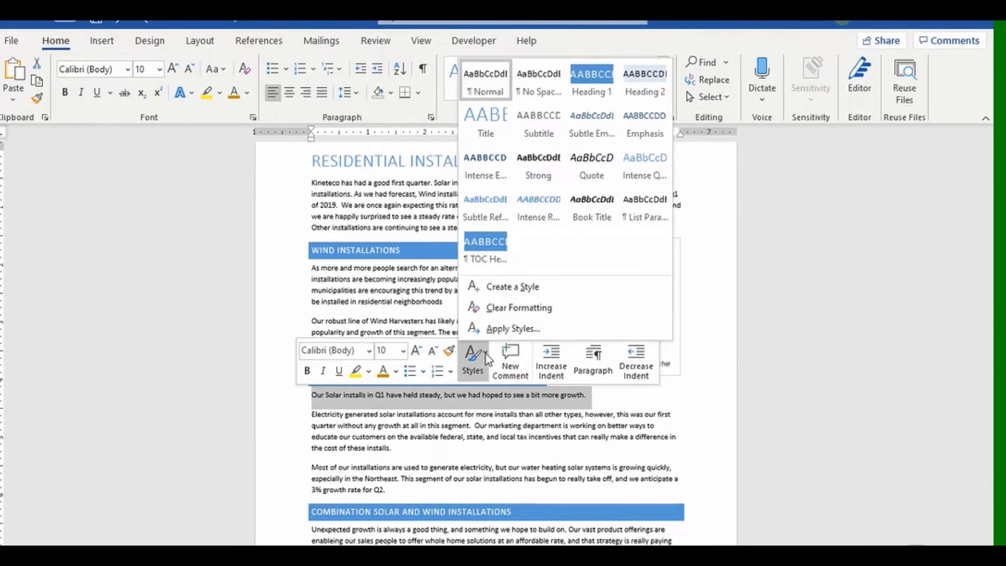
pyautogui.click(592, 167)
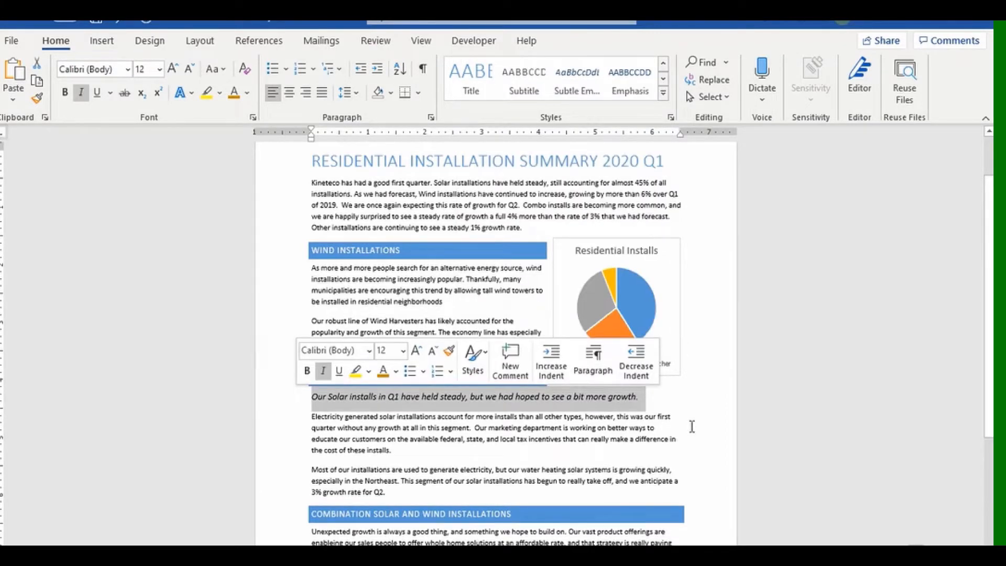
# Make the Solar quote line gold, bold and indented.
pyautogui.click(395, 371)
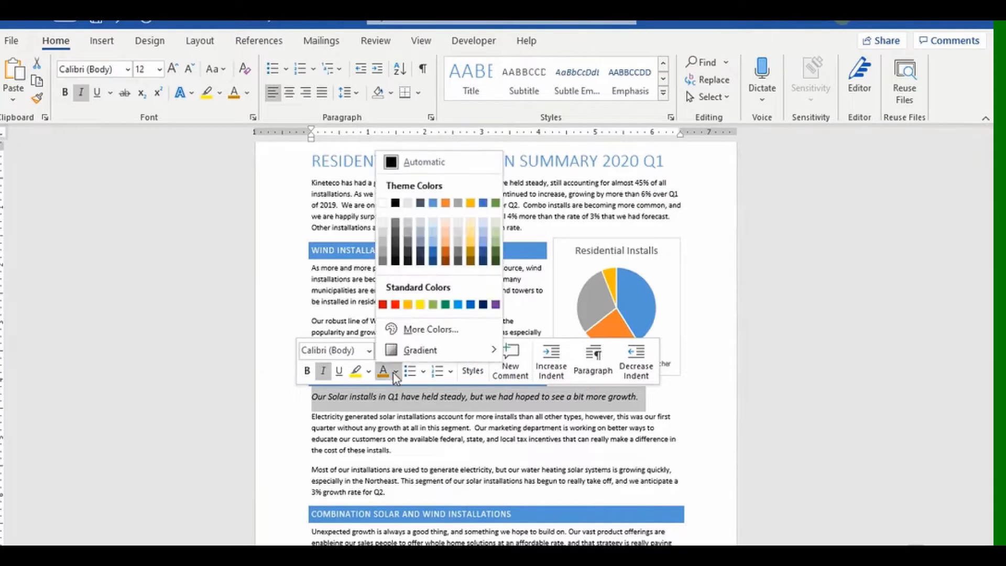
pyautogui.click(471, 256)
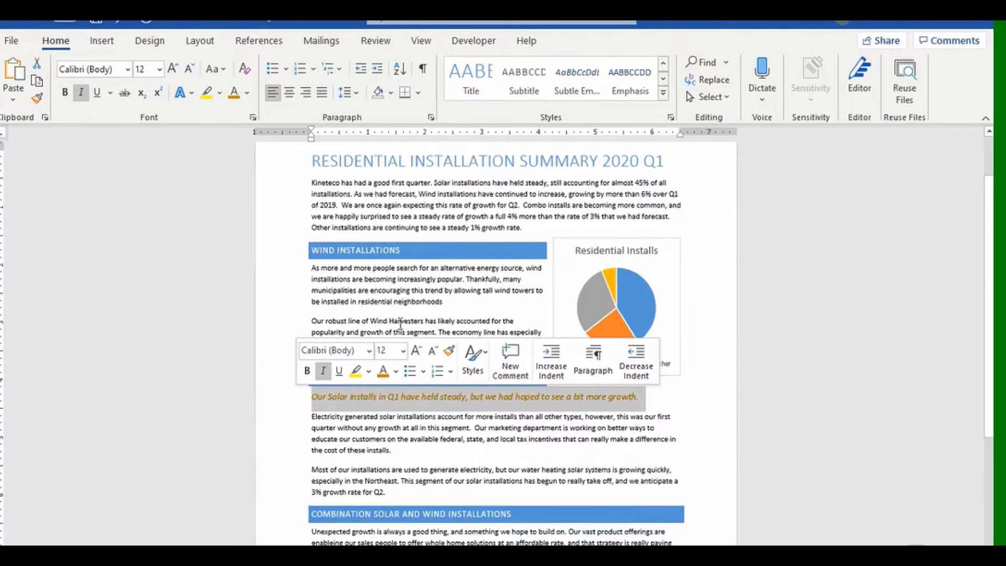
pyautogui.click(307, 371)
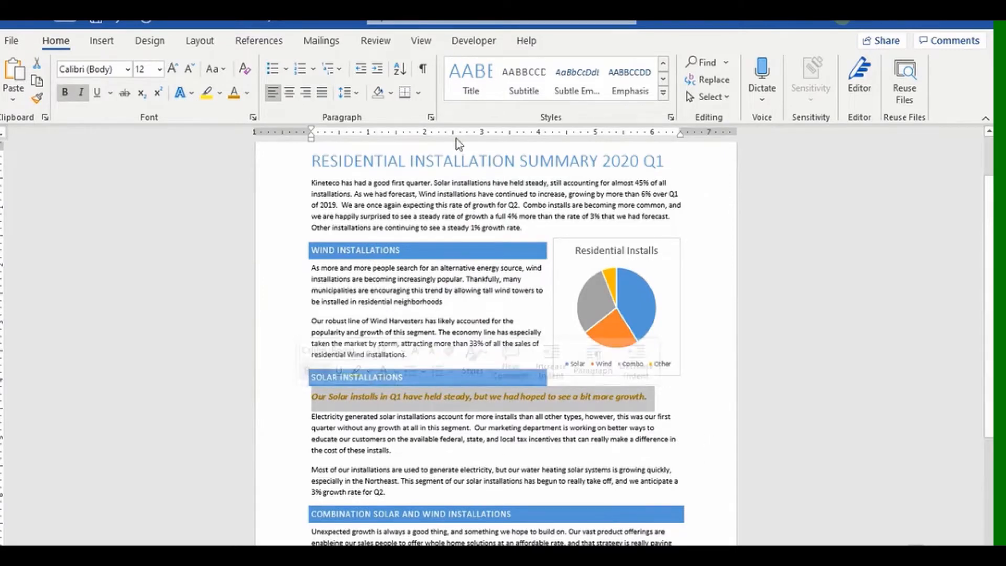
pyautogui.click(378, 73)
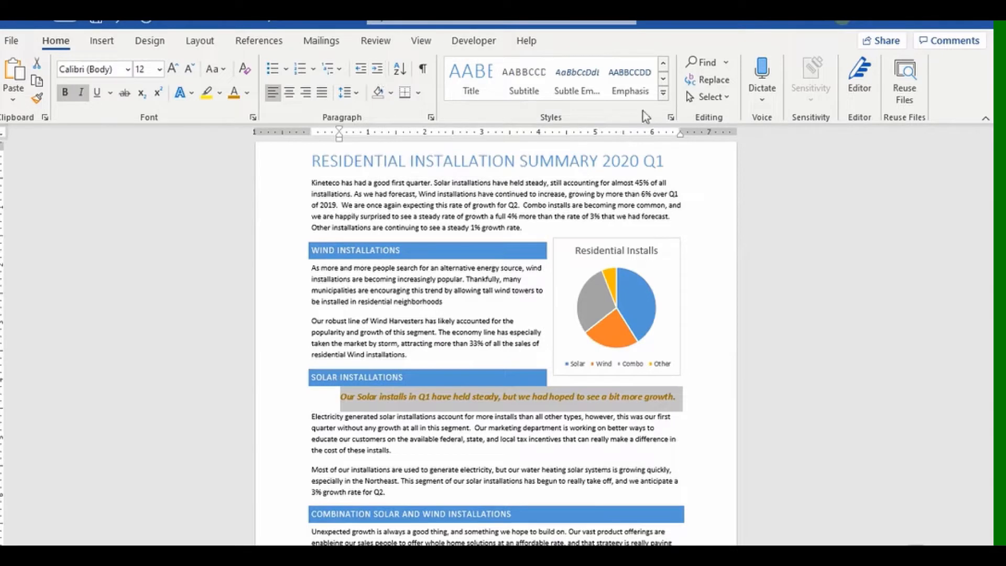
pyautogui.click(663, 93)
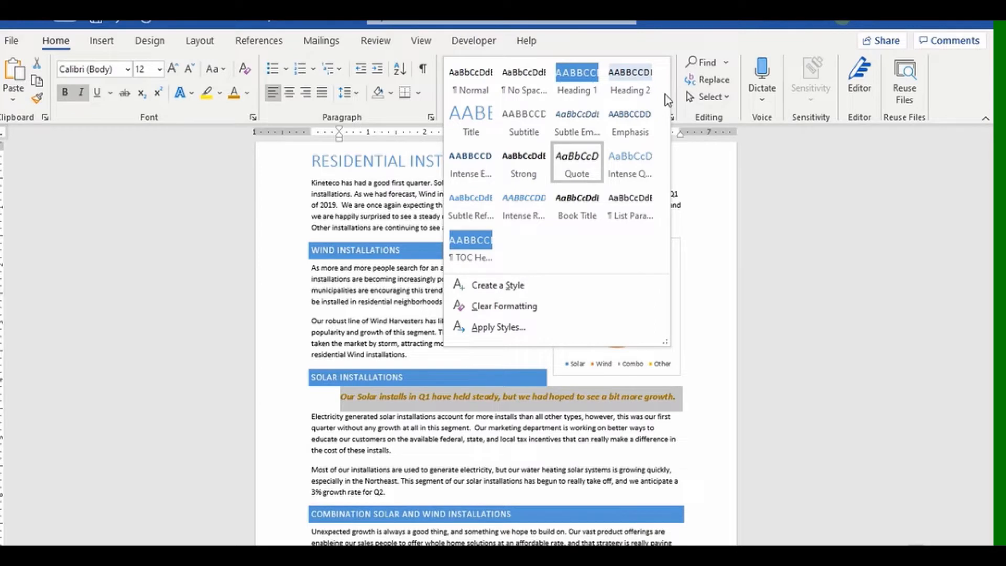
# Create a new style named 'Pull Quote' from the gold quote line and confirm it appears in the gallery.
pyautogui.click(490, 288)
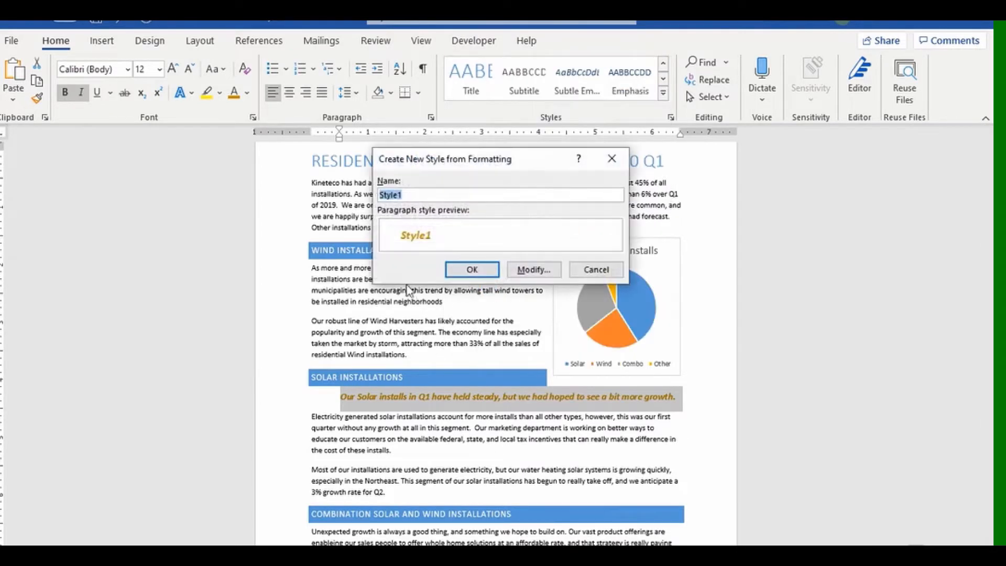
pyautogui.write('Pull Quote')
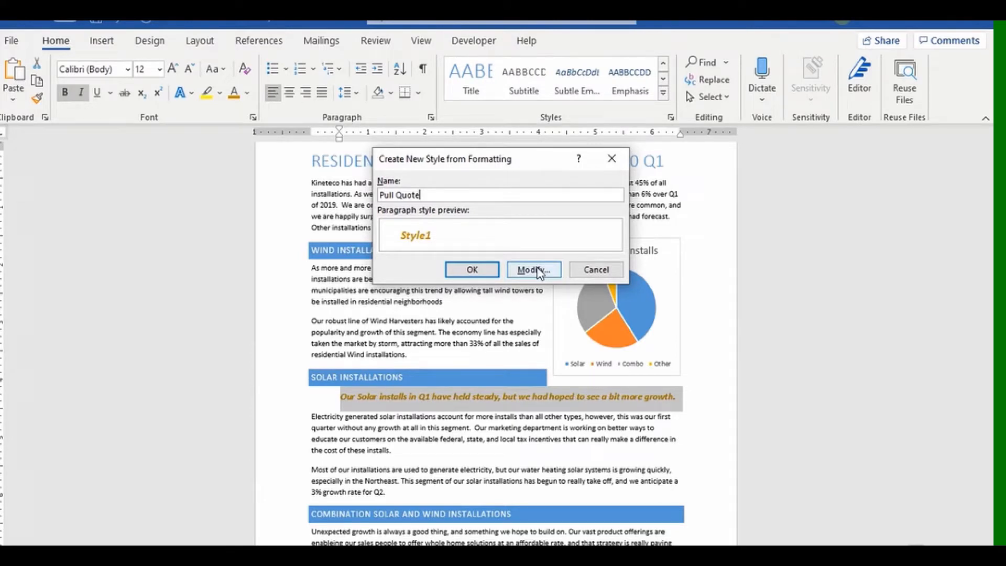
pyautogui.click(486, 273)
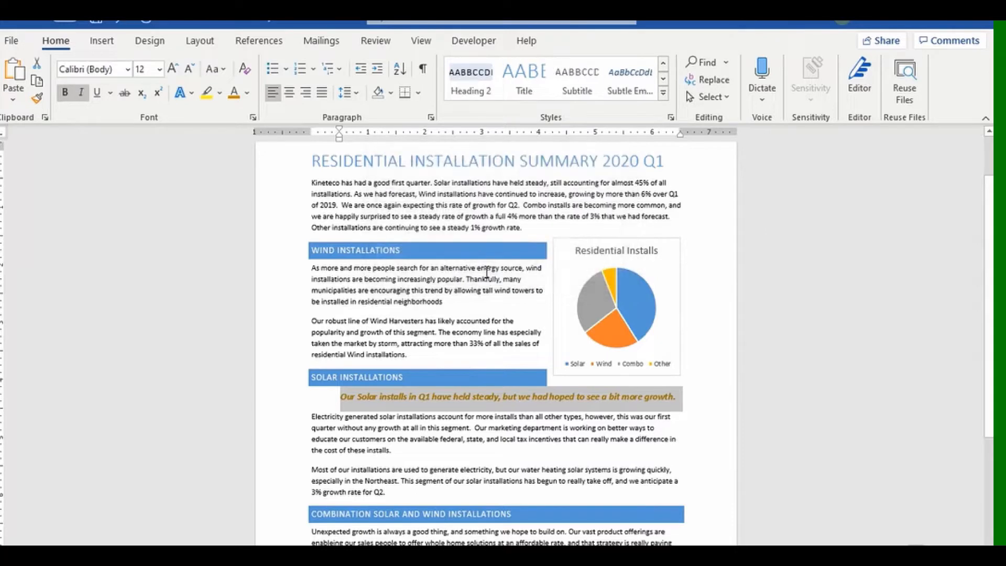
pyautogui.click(662, 97)
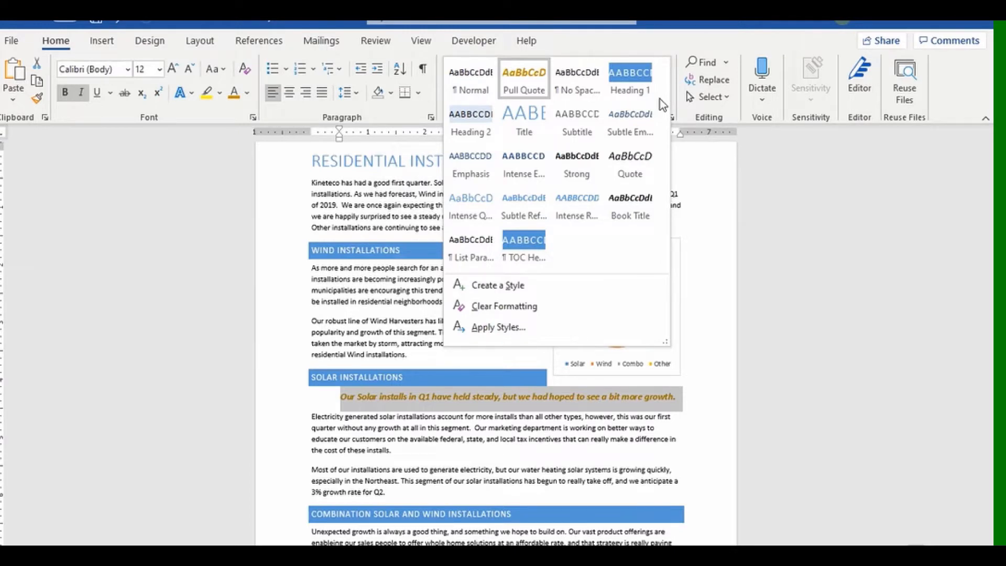
pyautogui.click(714, 327)
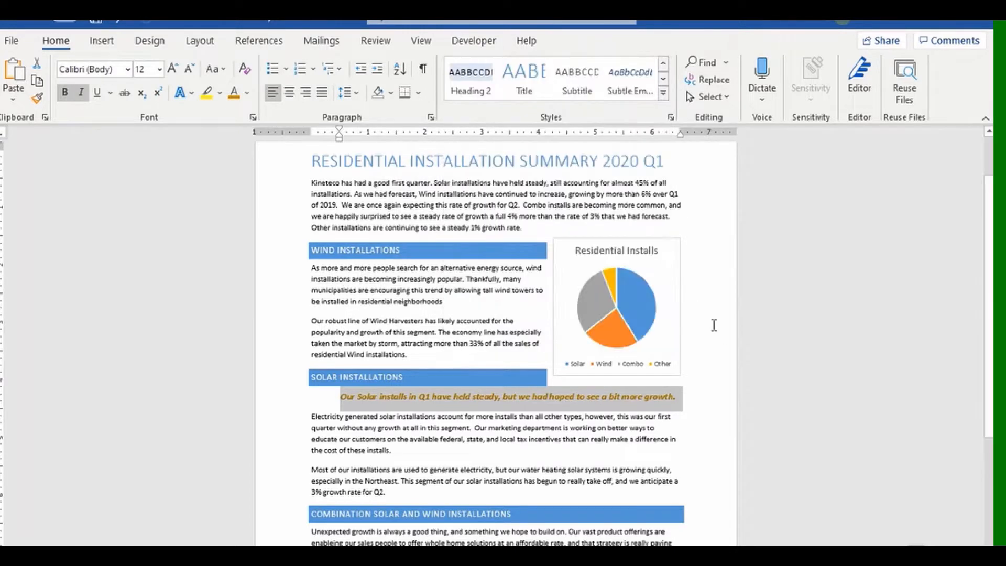
pyautogui.click(375, 470)
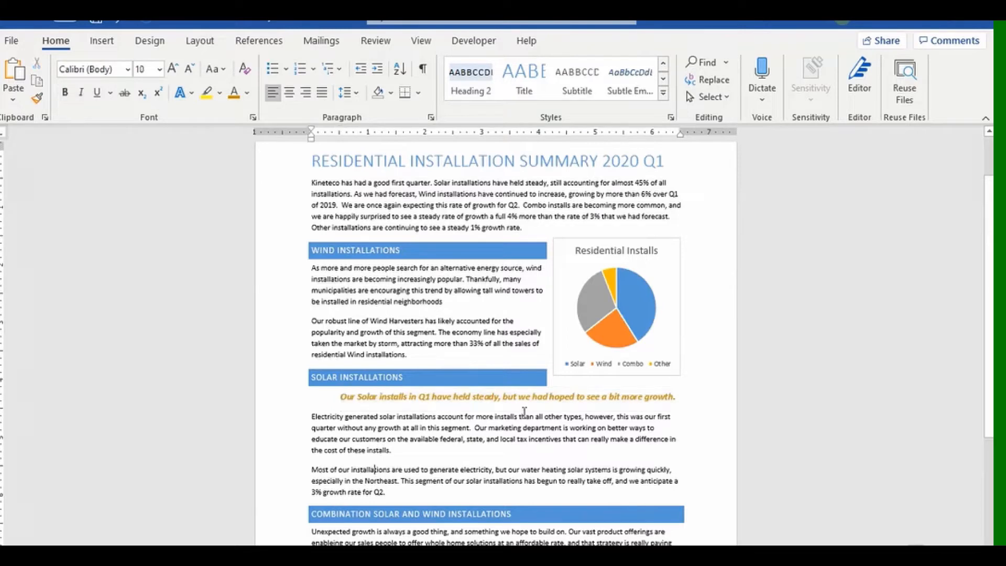
pyautogui.click(663, 93)
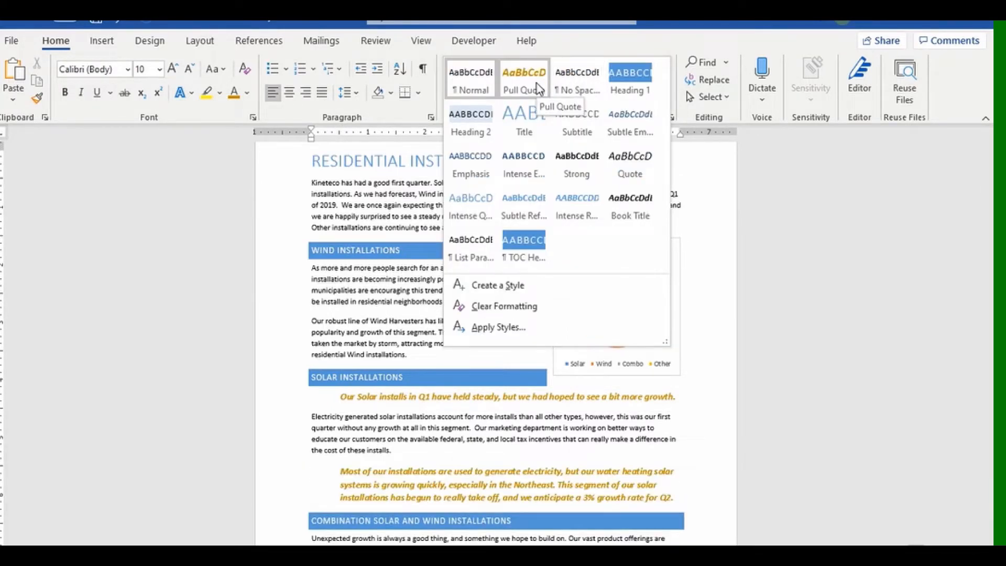
pyautogui.click(710, 222)
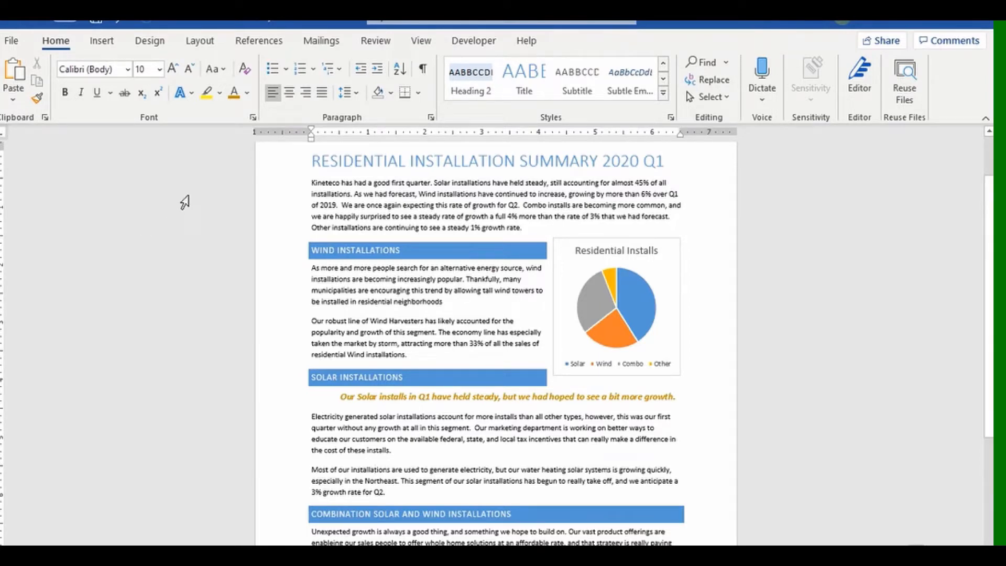
pyautogui.hotkey('ctrl', 'Home')
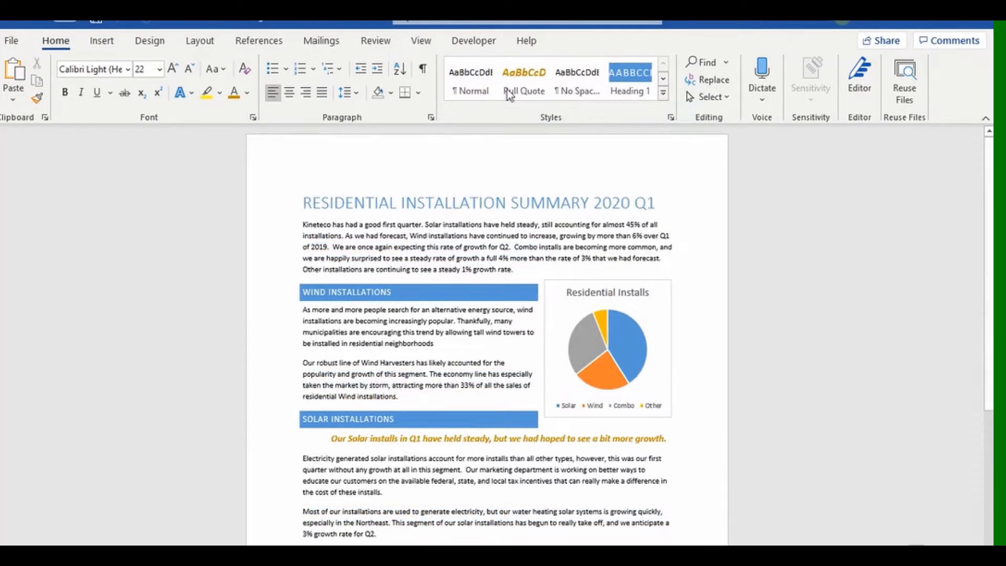
# On the View tab, end with only Ruler checked, leaving Navigation Pane and Gridlines off.
pyautogui.click(421, 41)
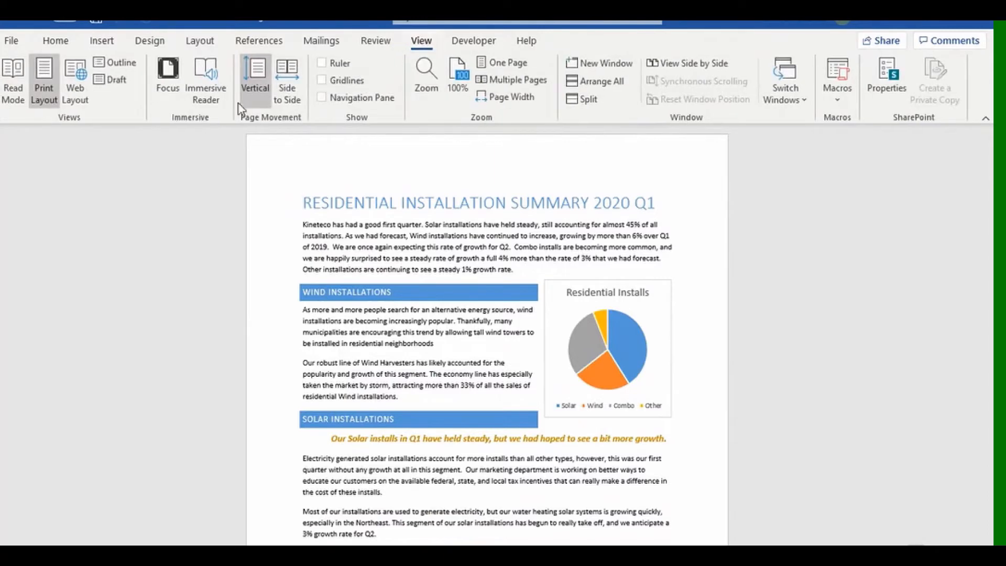
pyautogui.click(335, 98)
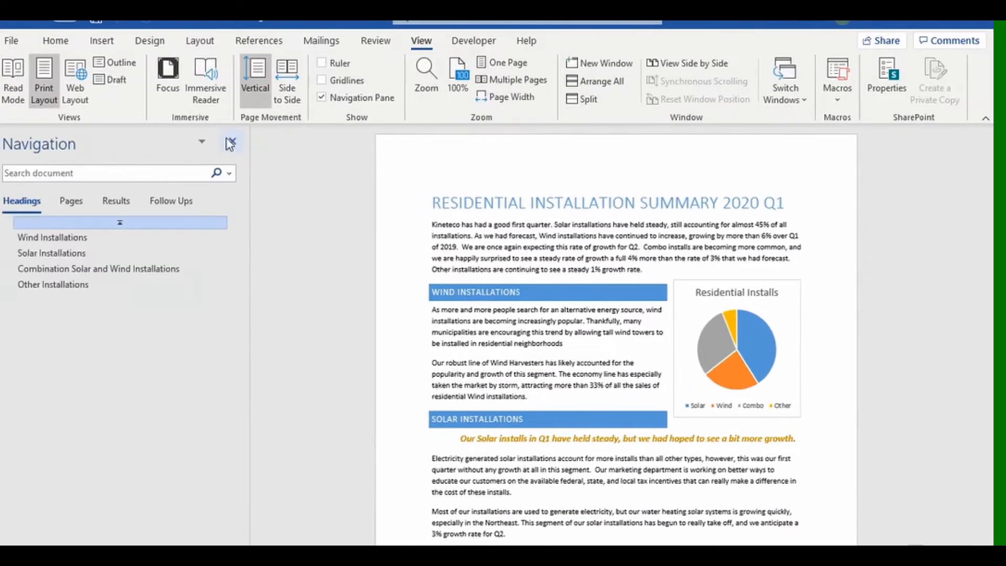
pyautogui.click(231, 143)
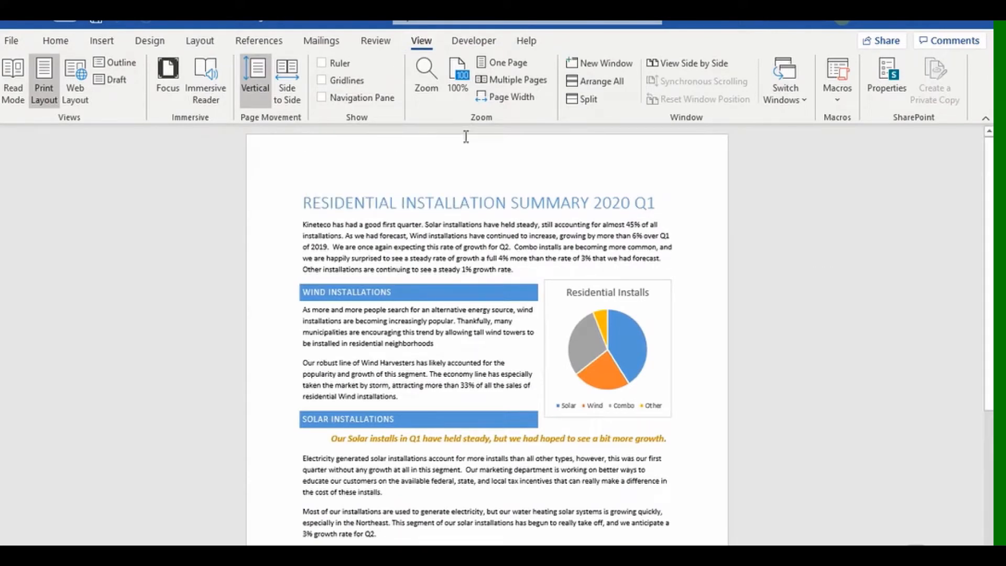
pyautogui.click(325, 64)
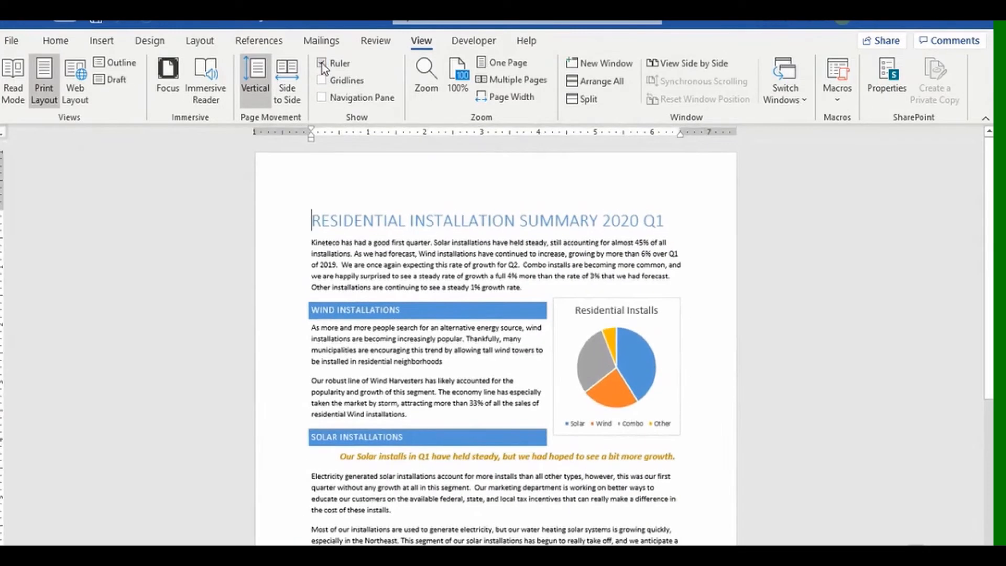
pyautogui.click(321, 97)
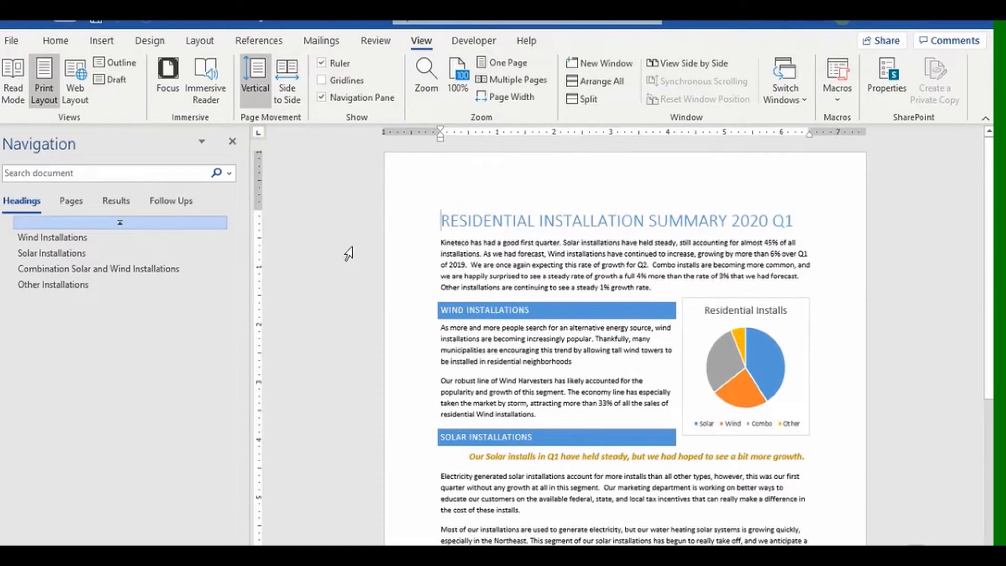
pyautogui.click(322, 97)
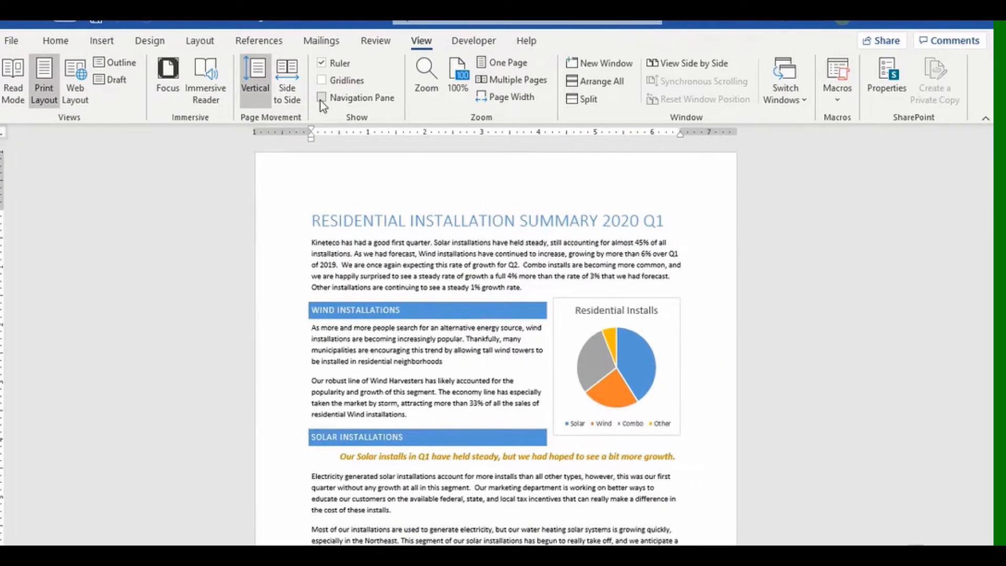
pyautogui.click(322, 101)
pyautogui.click(322, 80)
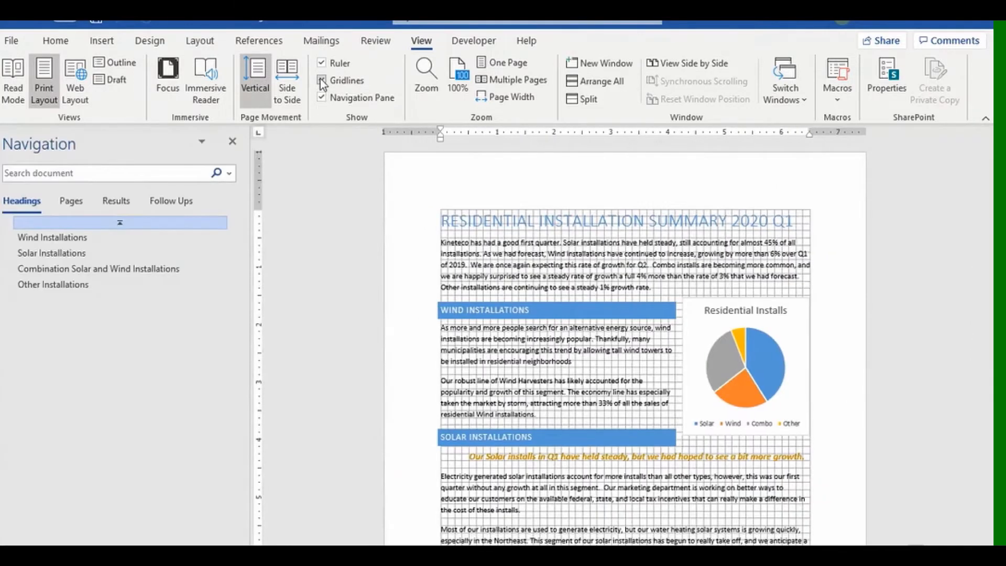
pyautogui.click(322, 98)
pyautogui.click(322, 80)
pyautogui.click(321, 63)
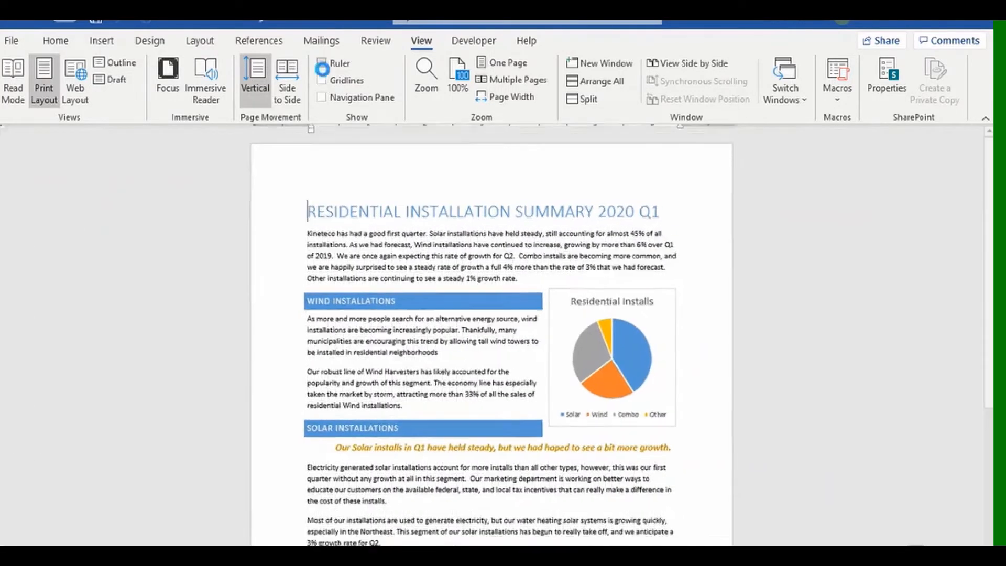
pyautogui.click(321, 62)
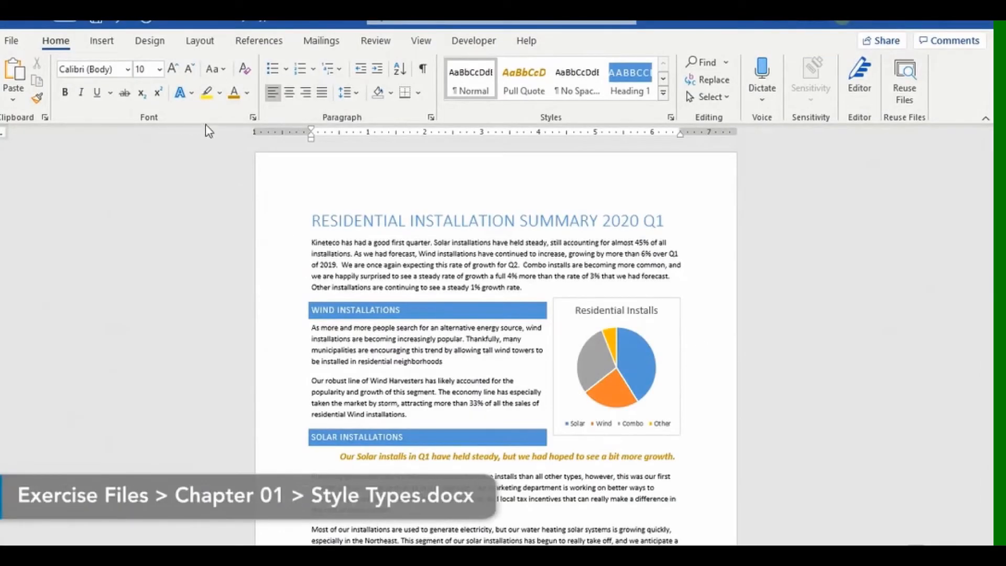
# Open the Font dialog from the Home tab's Font group launcher.
pyautogui.click(252, 117)
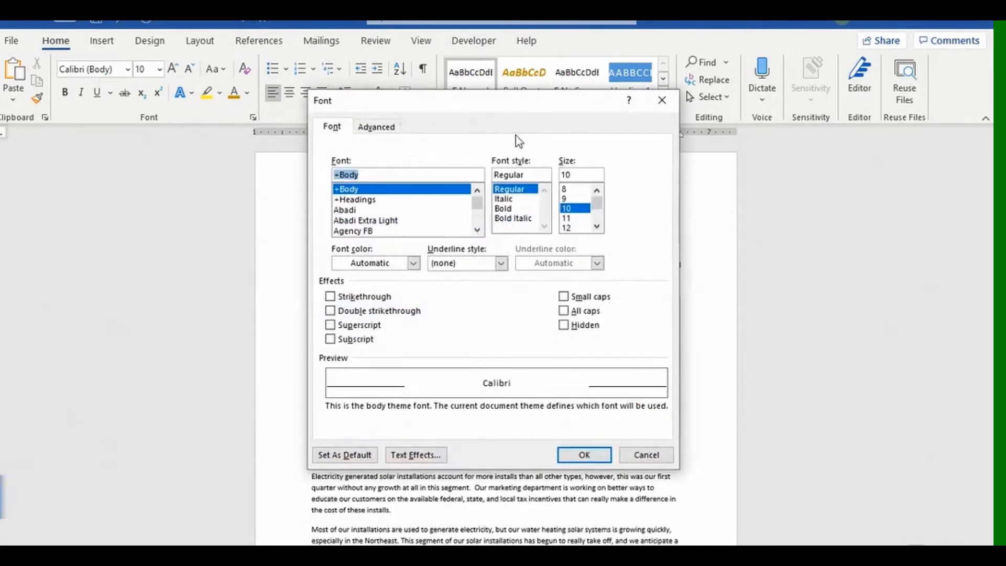
# Close the Font dialog, then open and close the Paragraph dialog.
pyautogui.click(661, 100)
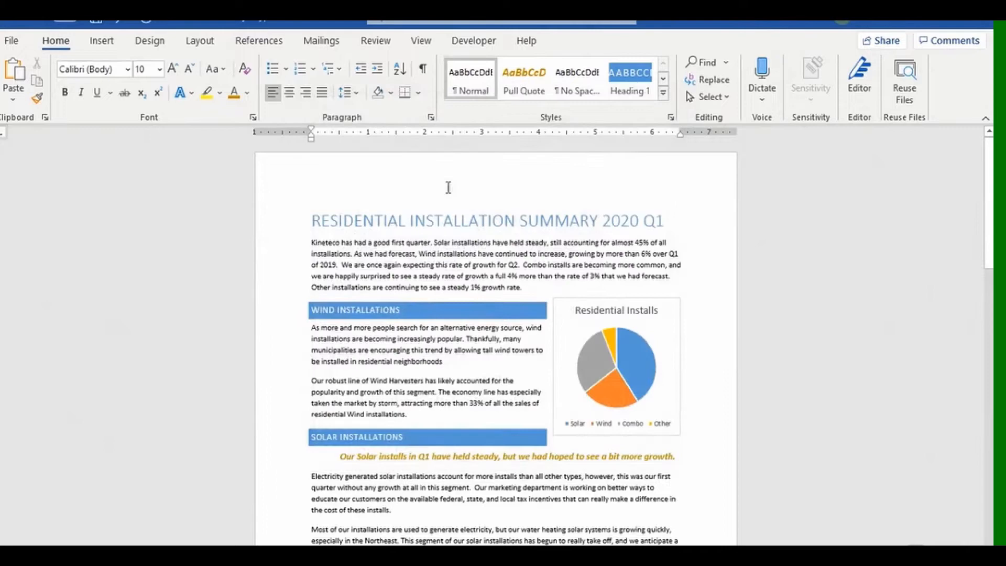
pyautogui.click(430, 117)
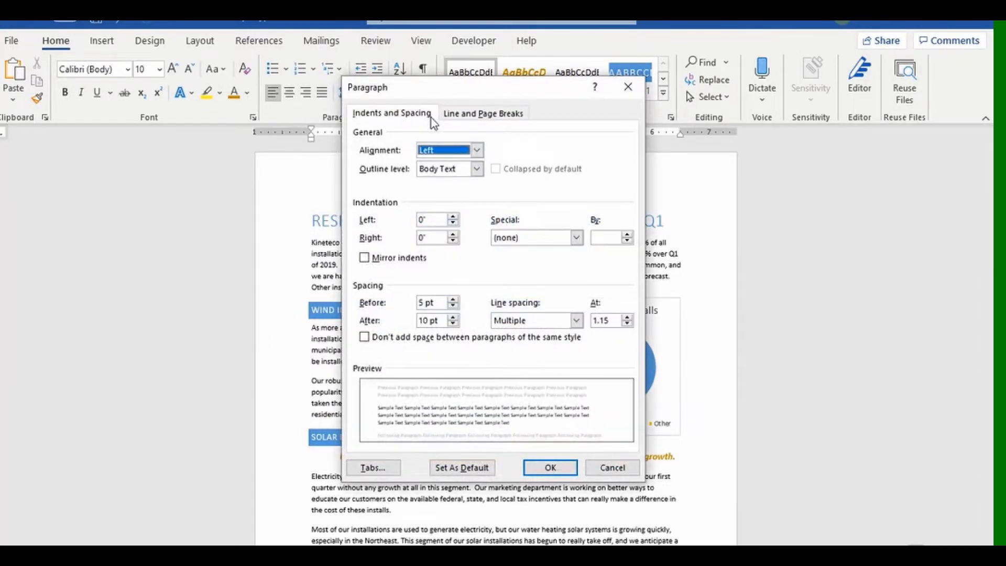
pyautogui.click(623, 93)
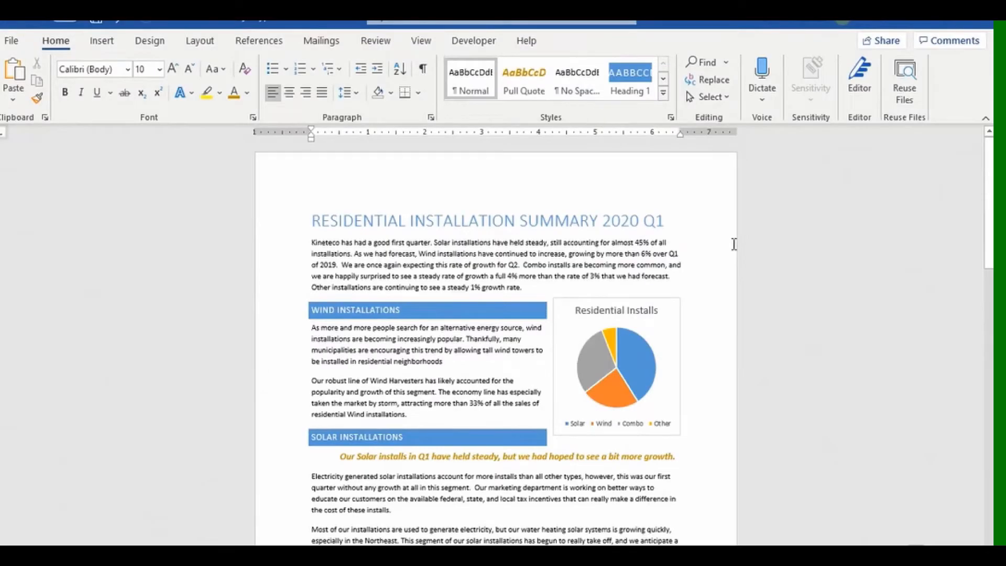
# Open the Styles pane beside the report, with Show Preview turned off for plain style names.
pyautogui.click(671, 119)
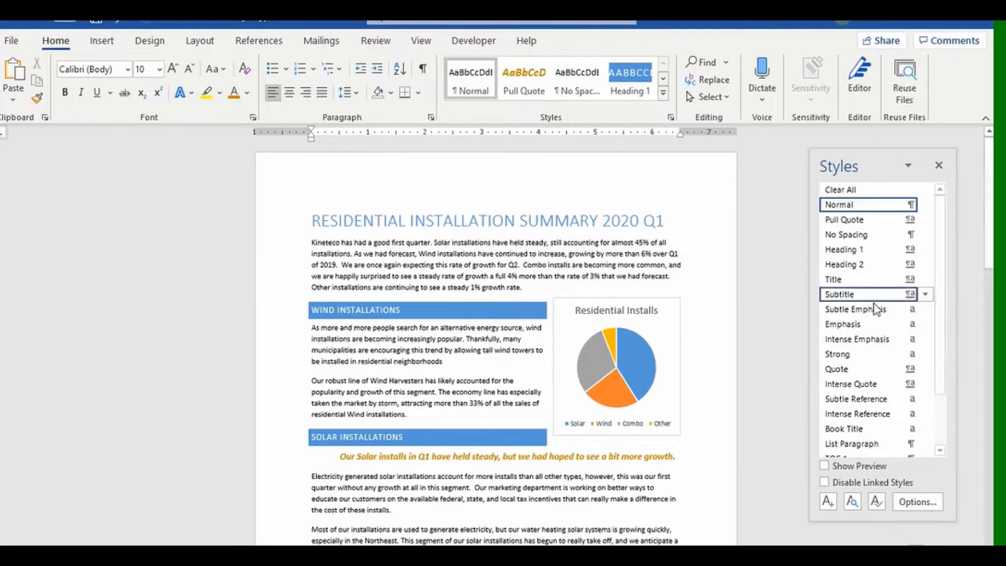
pyautogui.click(824, 466)
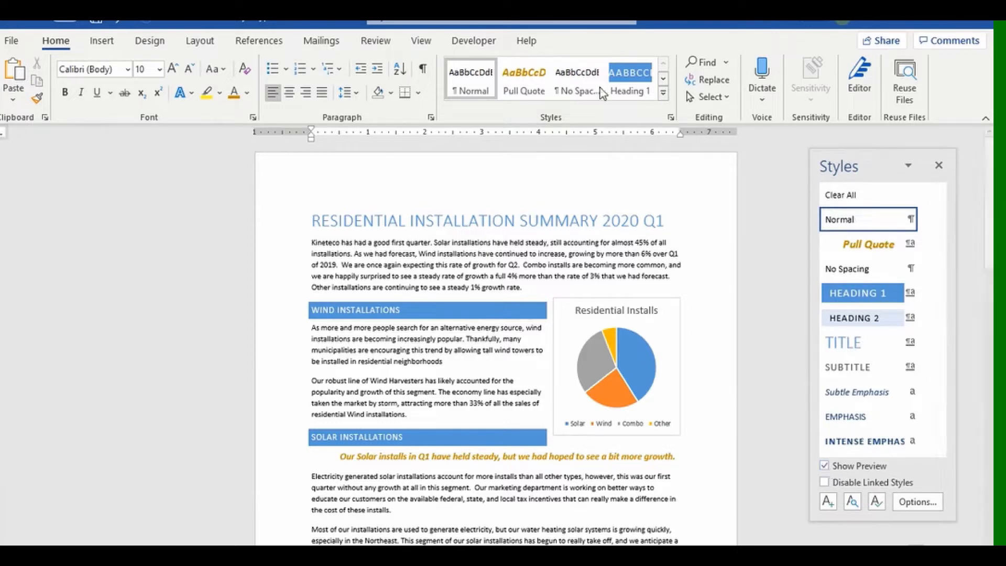
pyautogui.moveTo(938, 247); pyautogui.dragTo(954, 302)
pyautogui.moveTo(945, 227); pyautogui.dragTo(942, 221)
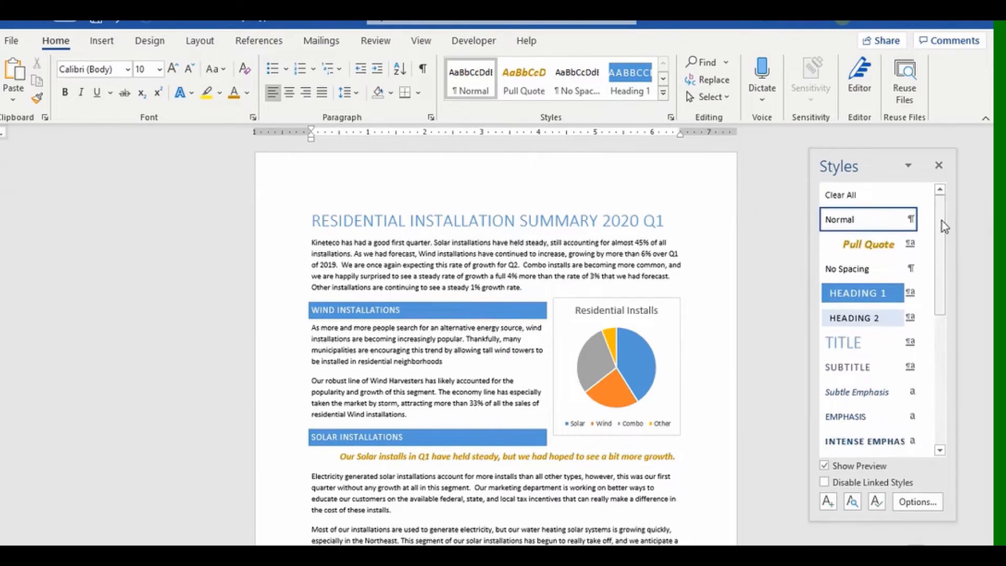
pyautogui.click(664, 95)
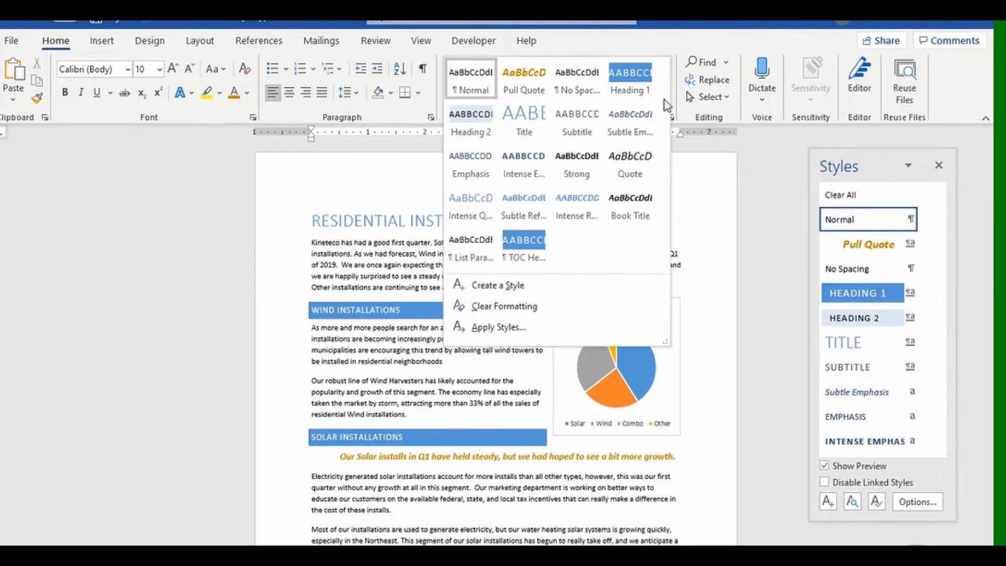
pyautogui.click(763, 202)
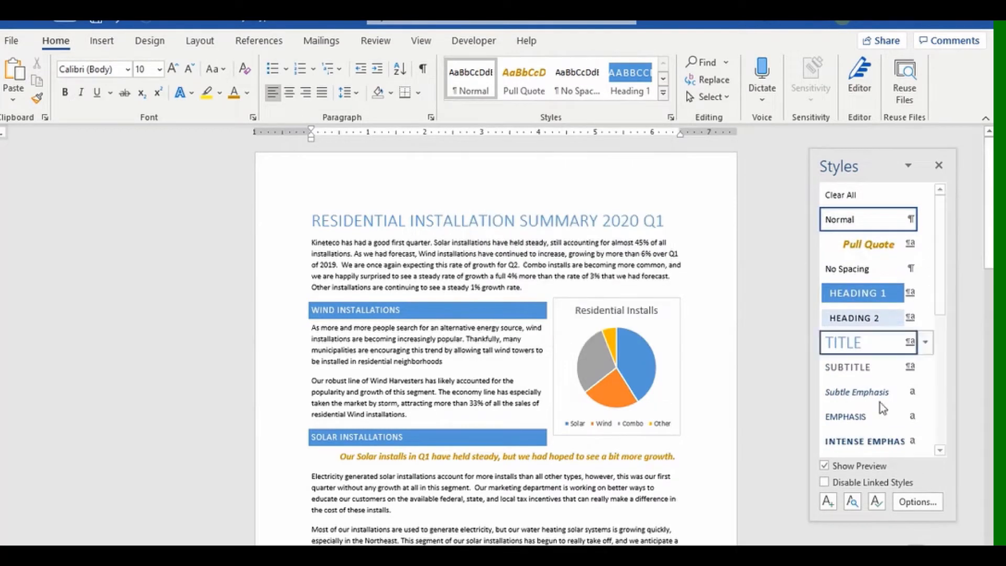
pyautogui.click(825, 466)
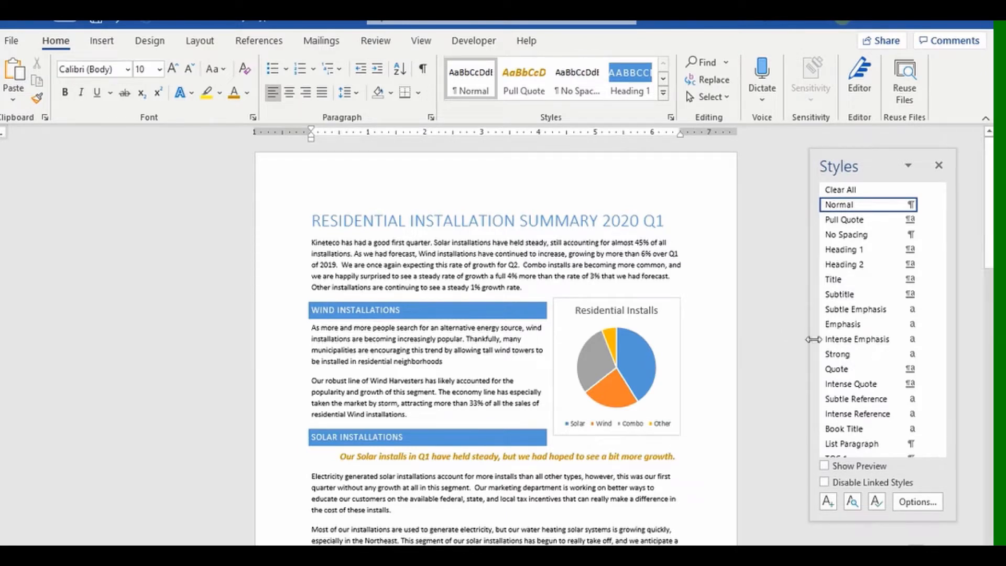
pyautogui.moveTo(859, 314)
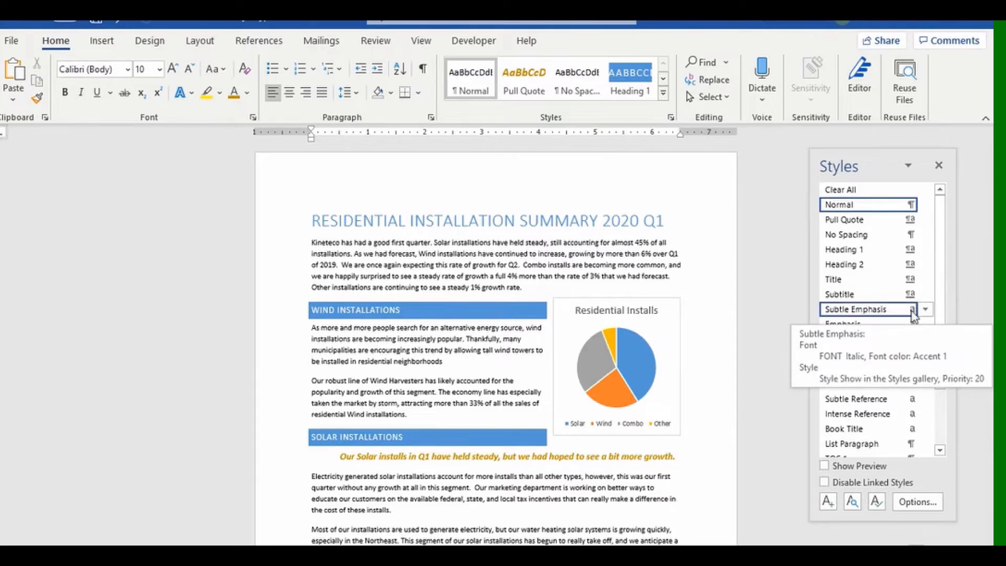
pyautogui.doubleClick(362, 330)
pyautogui.click(462, 372)
pyautogui.moveTo(379, 382); pyautogui.dragTo(421, 382)
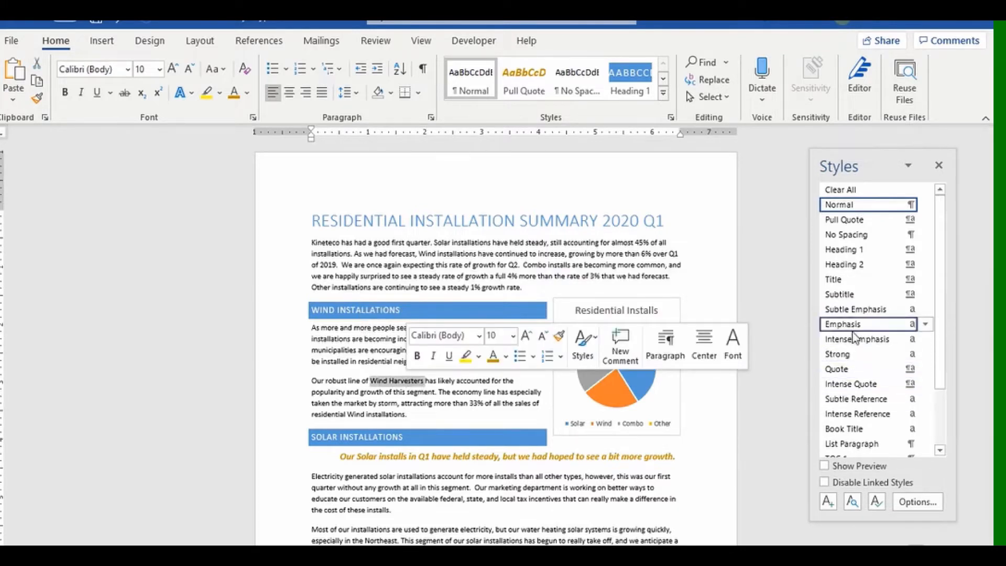
pyautogui.click(852, 309)
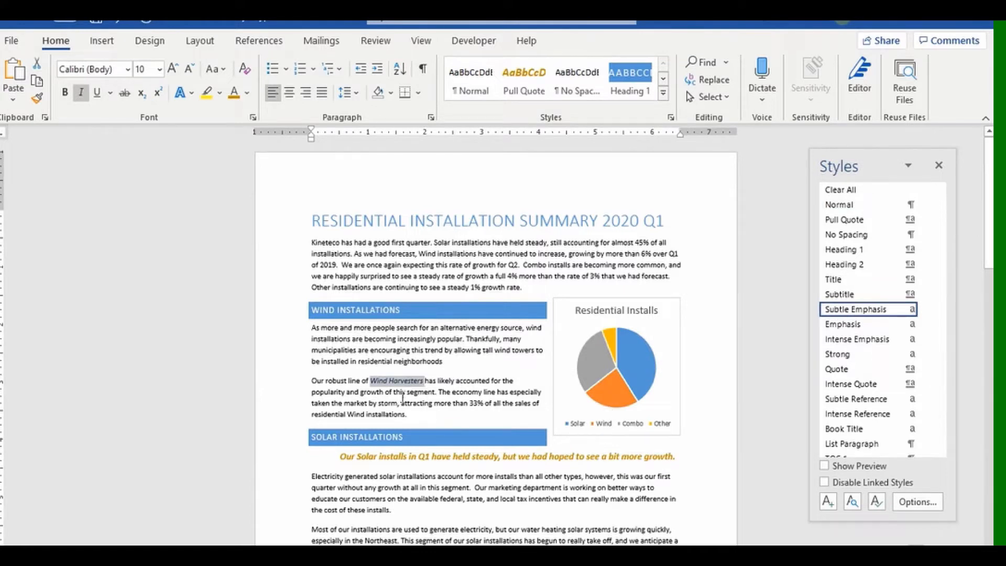
pyautogui.hotkey('ctrl', 'z')
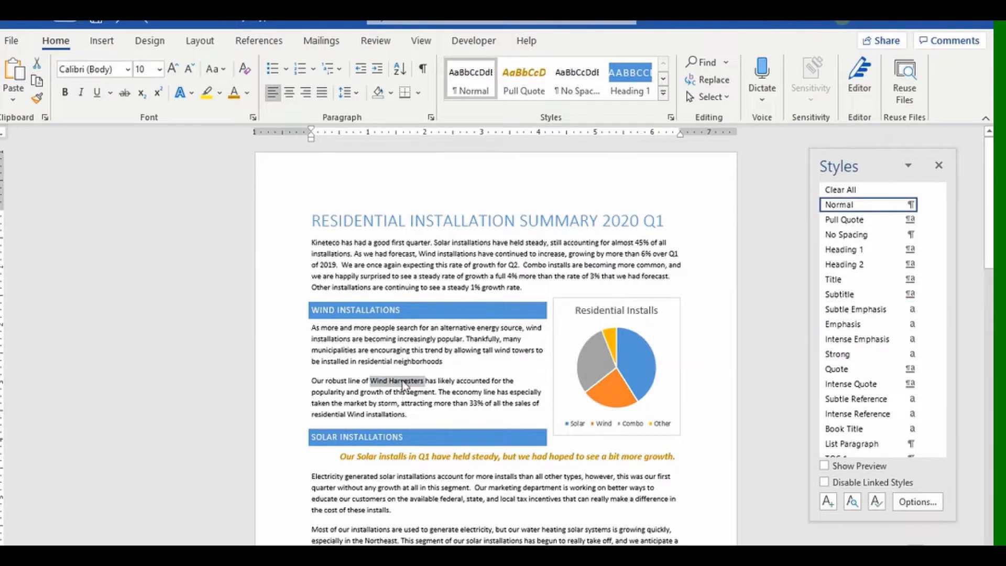
pyautogui.click(400, 381)
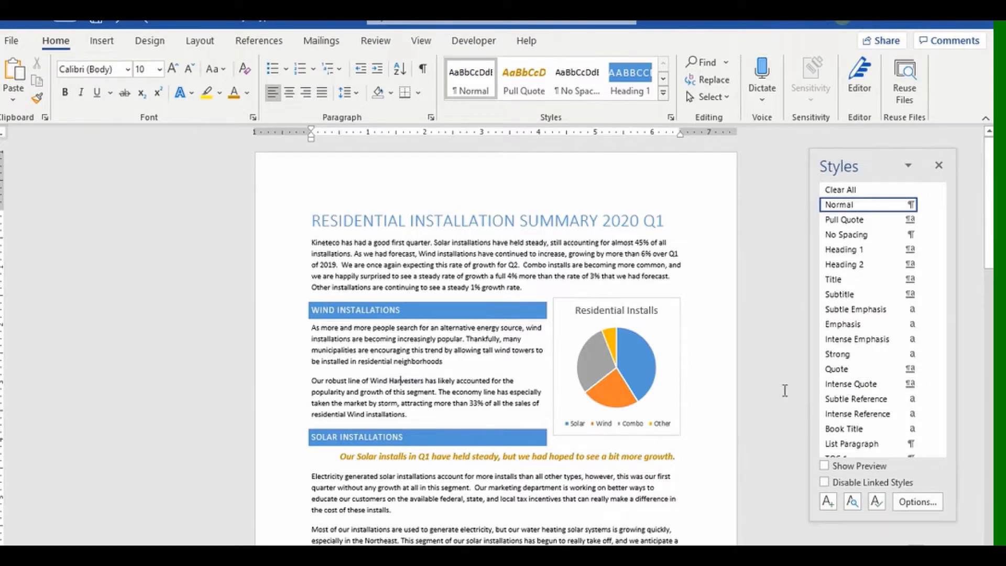
pyautogui.click(838, 310)
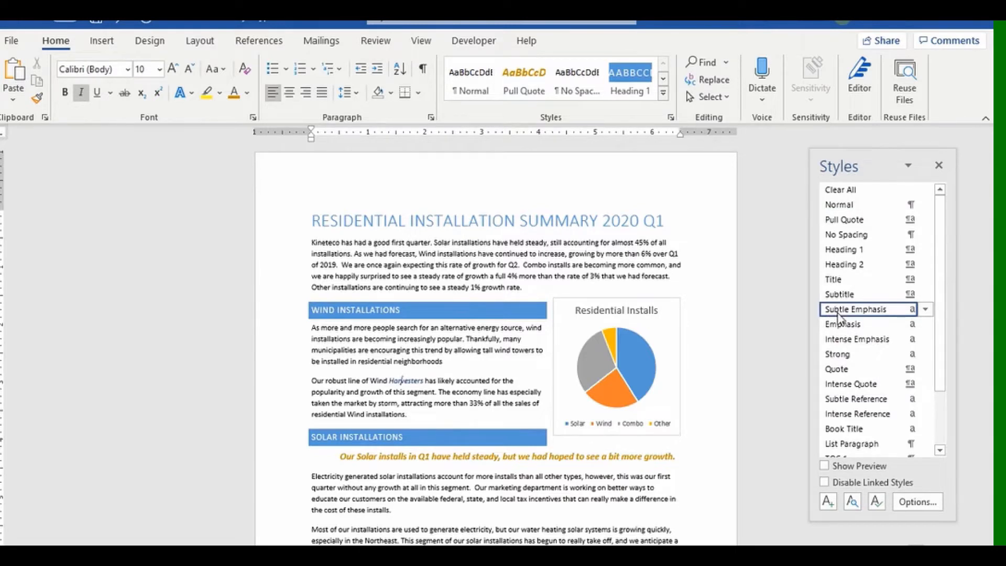
pyautogui.hotkey('ctrl', 'z')
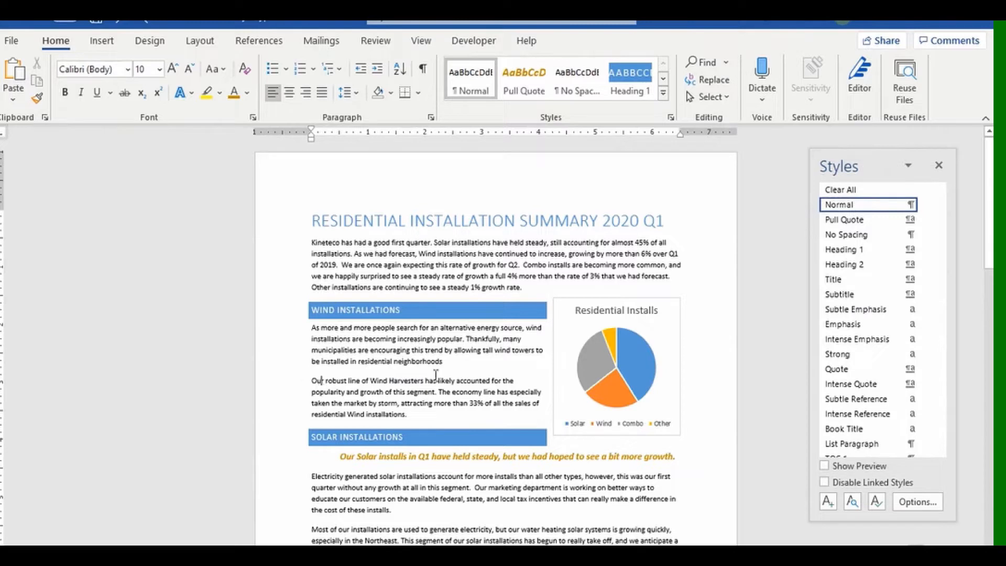
pyautogui.click(859, 234)
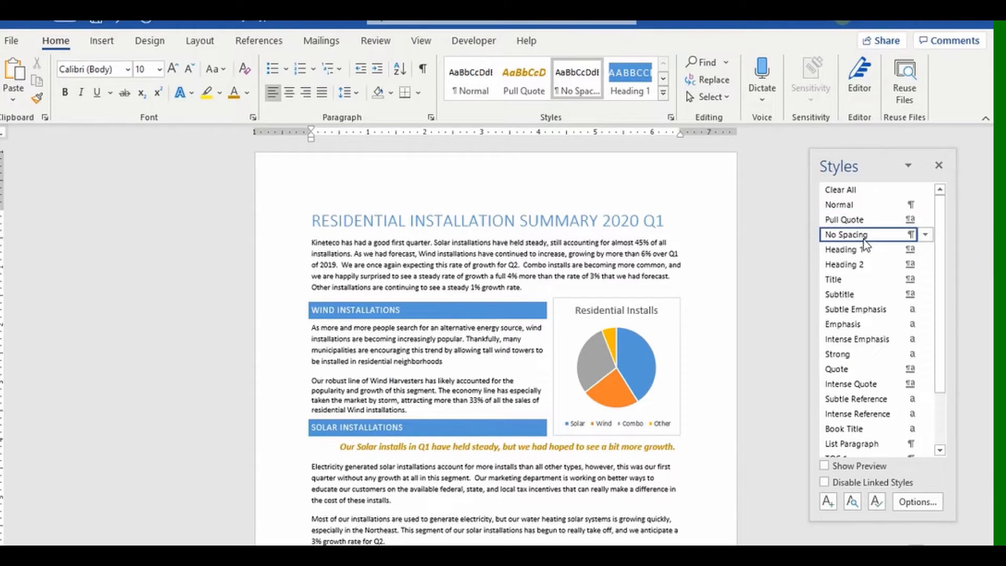
pyautogui.click(115, 27)
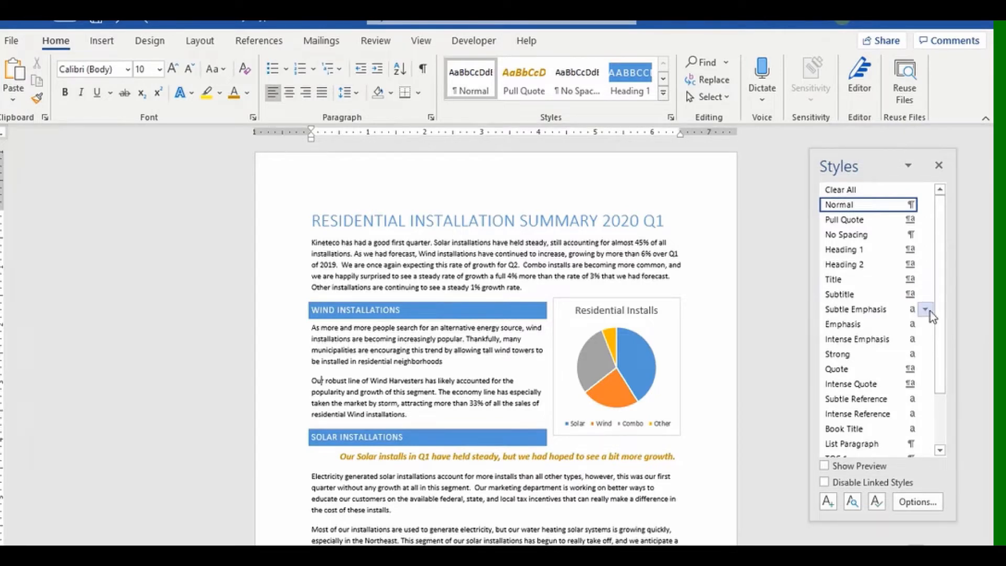
pyautogui.moveTo(312, 380); pyautogui.dragTo(425, 381)
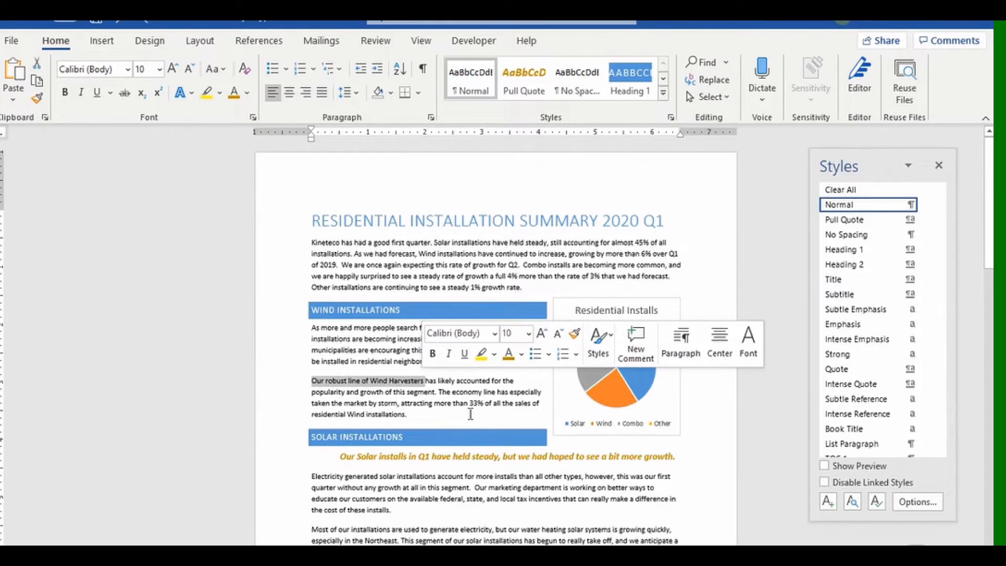
pyautogui.click(851, 254)
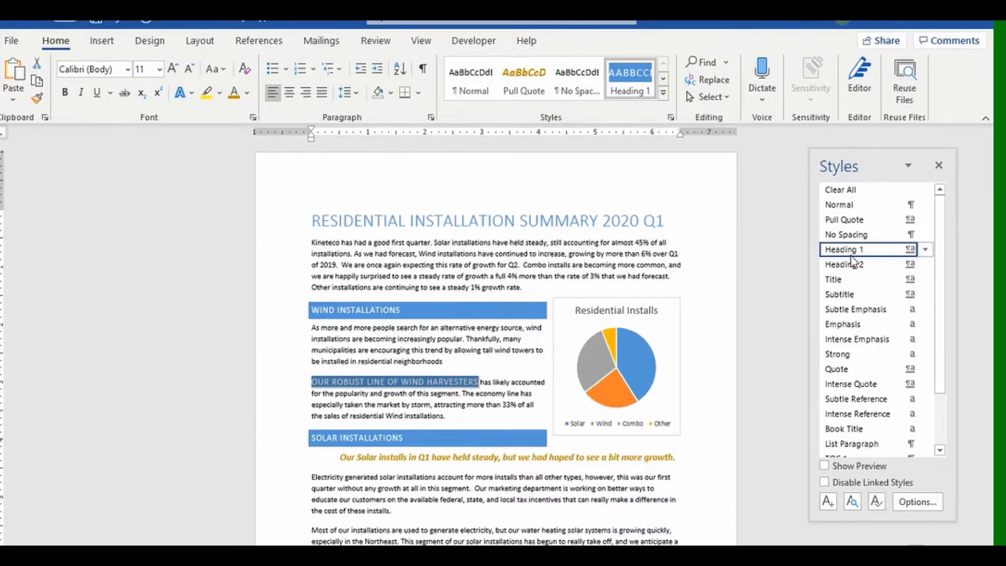
pyautogui.hotkey('ctrl', 'z')
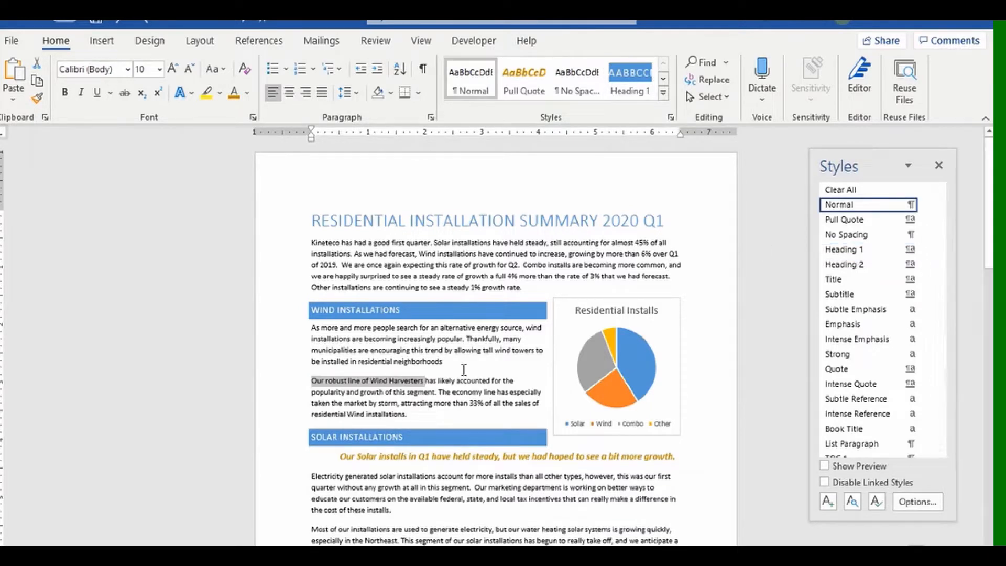
pyautogui.click(415, 476)
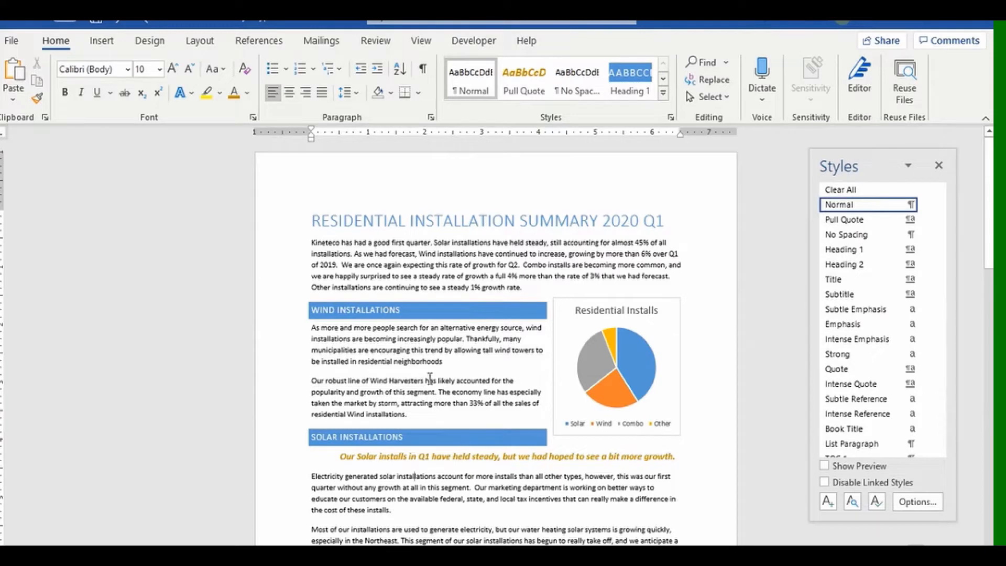
pyautogui.click(844, 251)
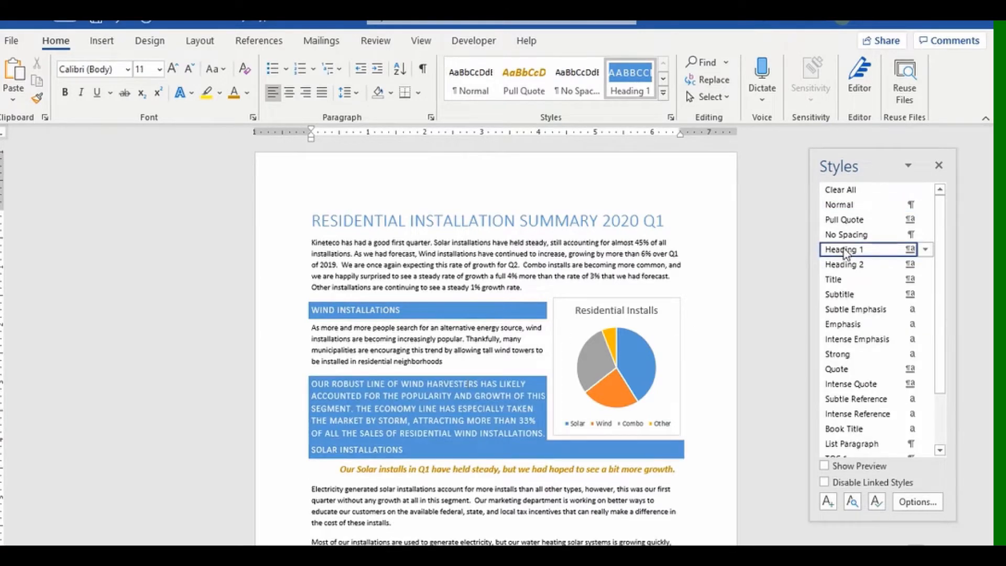
pyautogui.click(116, 22)
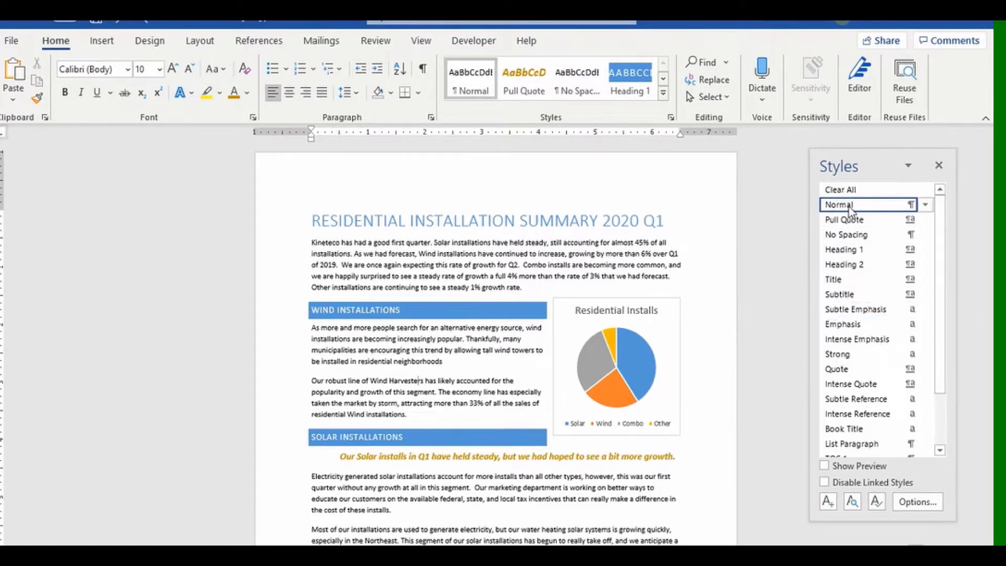
pyautogui.moveTo(851, 209)
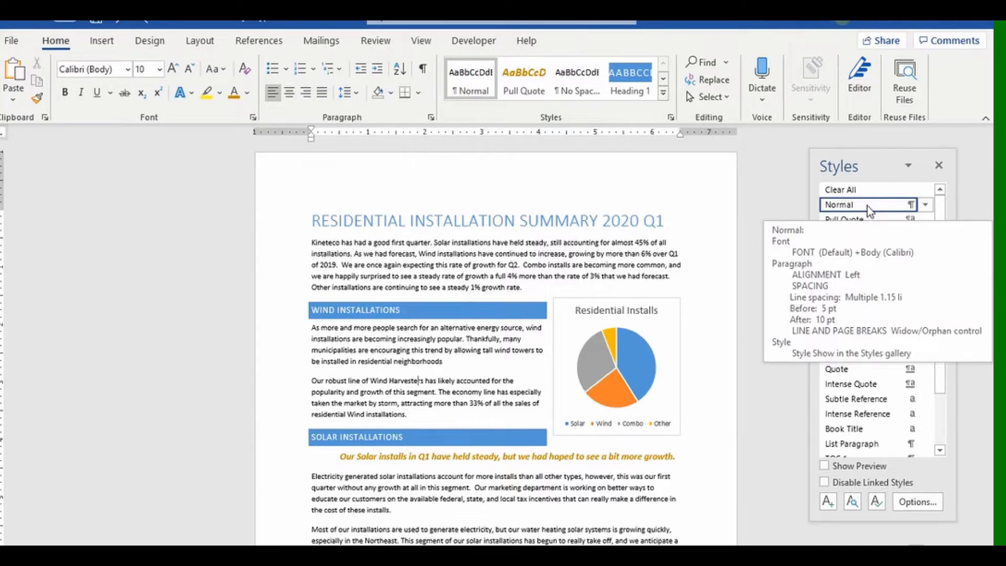
pyautogui.moveTo(871, 222)
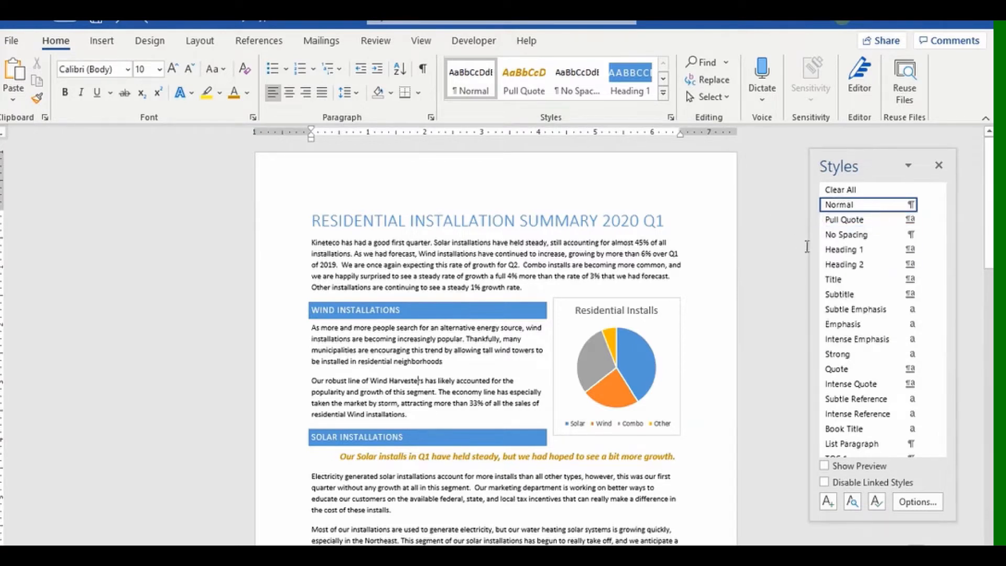
pyautogui.moveTo(843, 264)
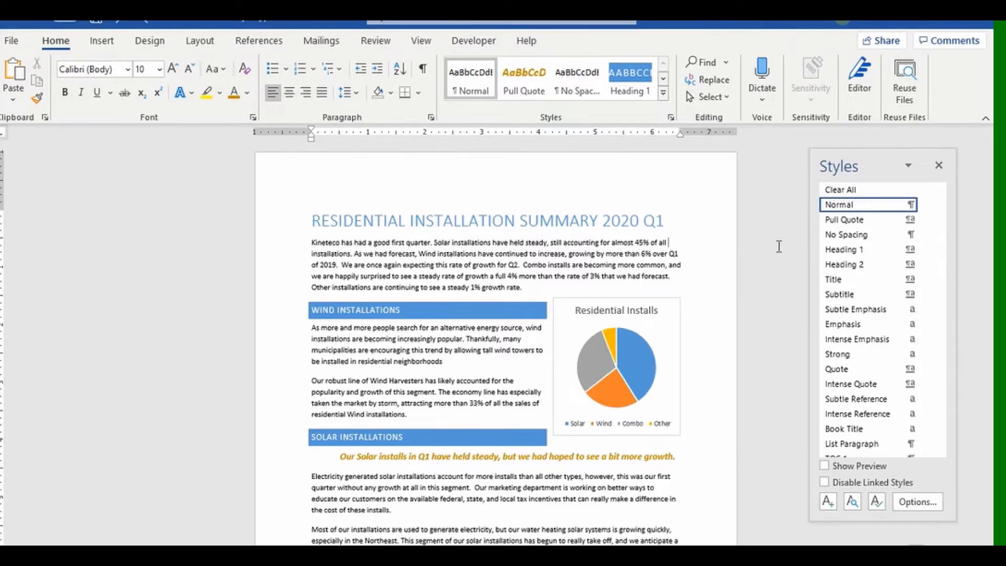
pyautogui.scroll(-15, 532, 290)
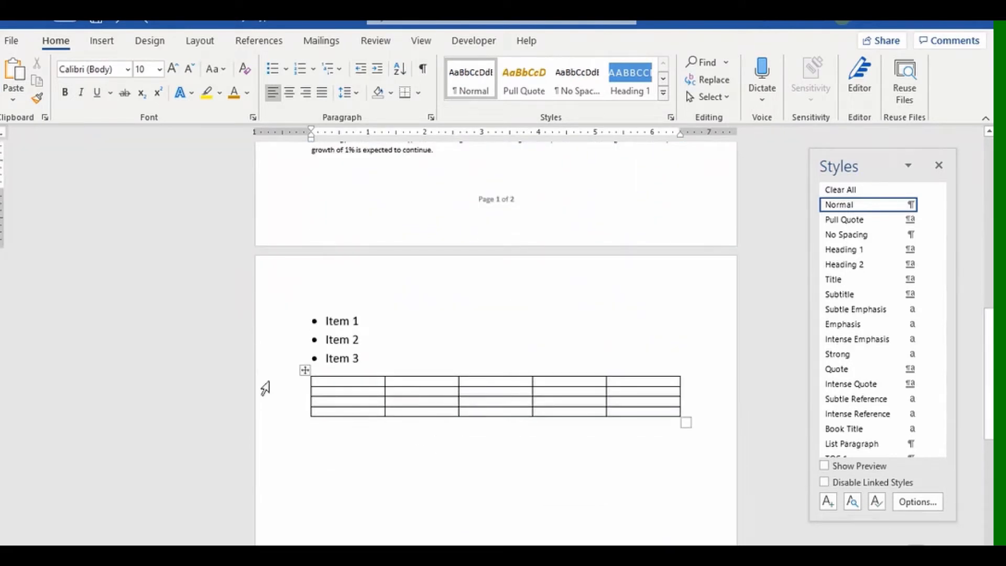
pyautogui.moveTo(266, 322); pyautogui.dragTo(273, 361)
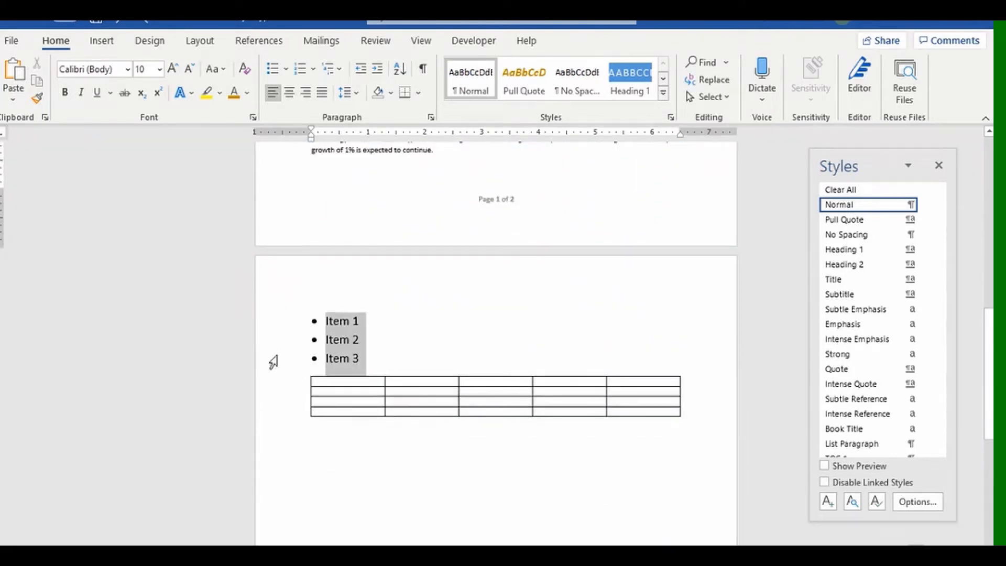
pyautogui.click(286, 72)
pyautogui.click(314, 70)
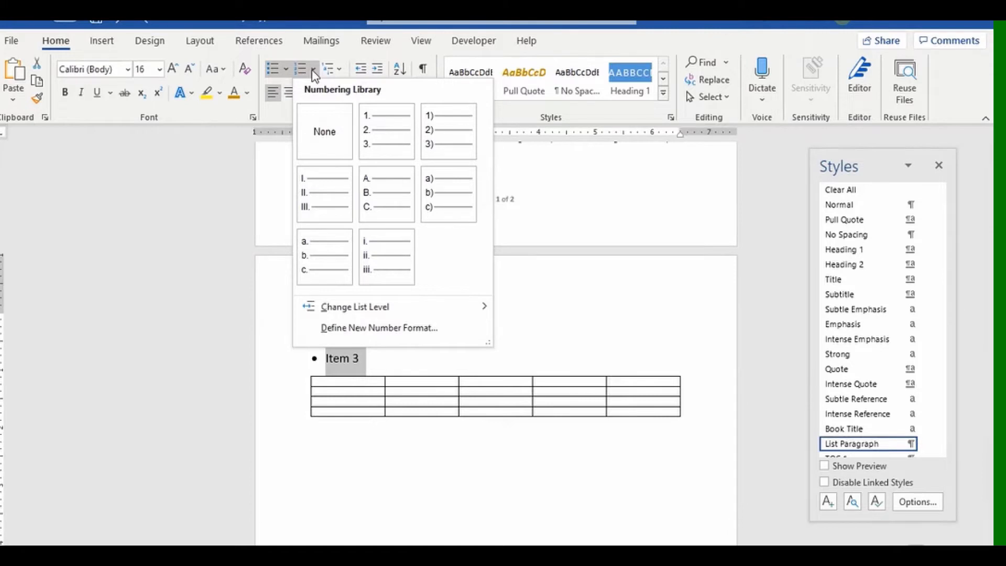
pyautogui.click(380, 120)
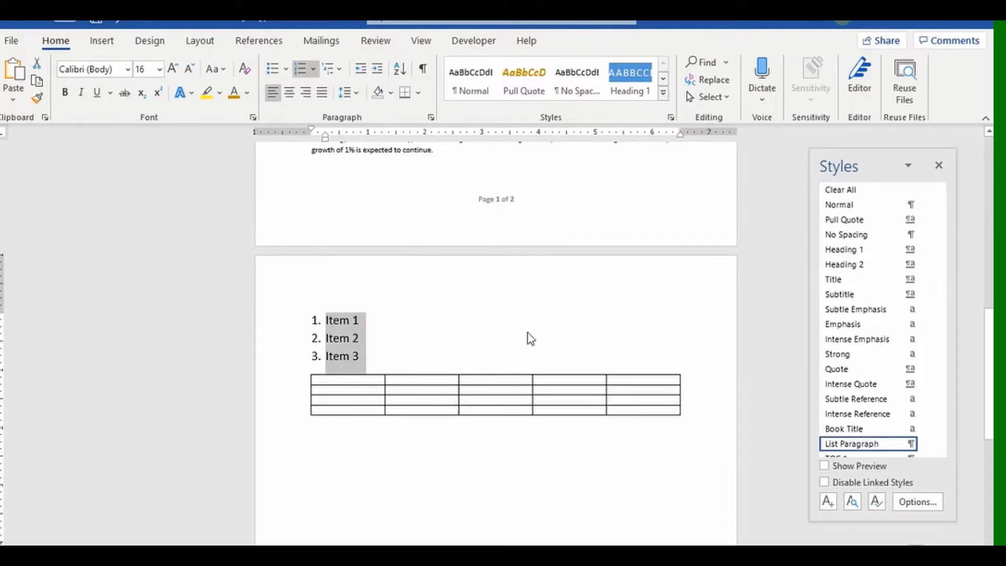
pyautogui.scroll(-3, 946, 436)
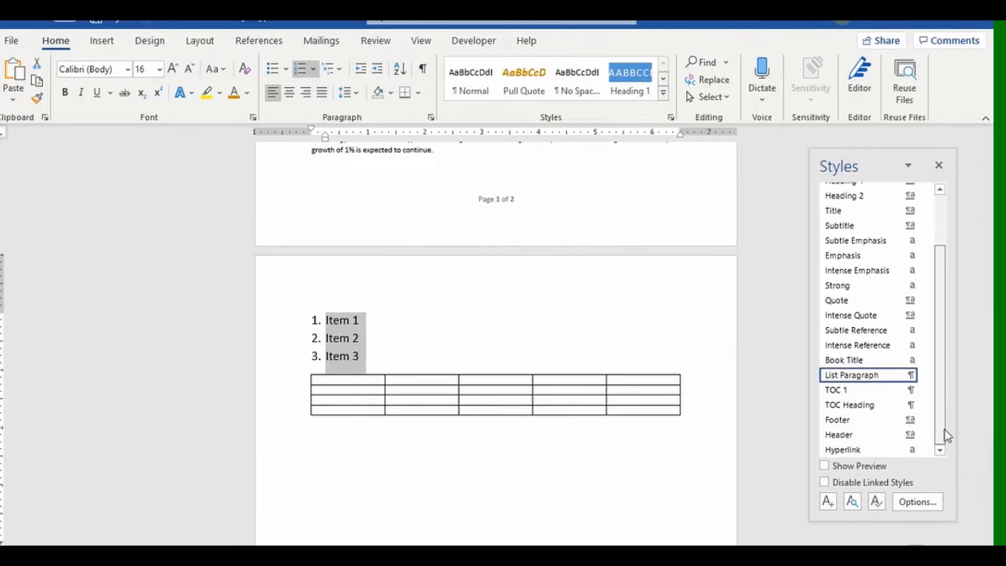
pyautogui.click(449, 456)
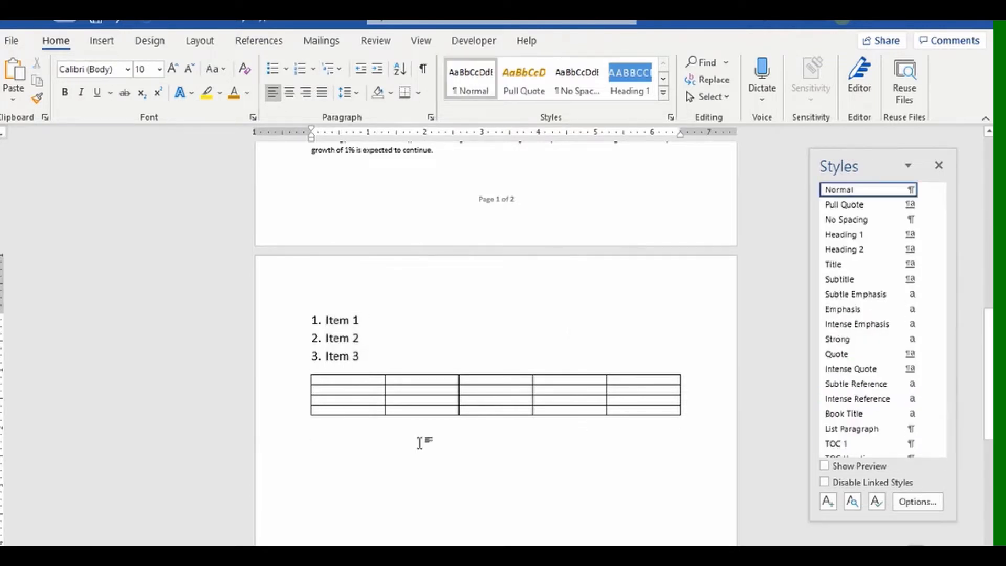
# Apply a blue Grid Table style from the Table Design gallery to the empty table.
pyautogui.click(305, 369)
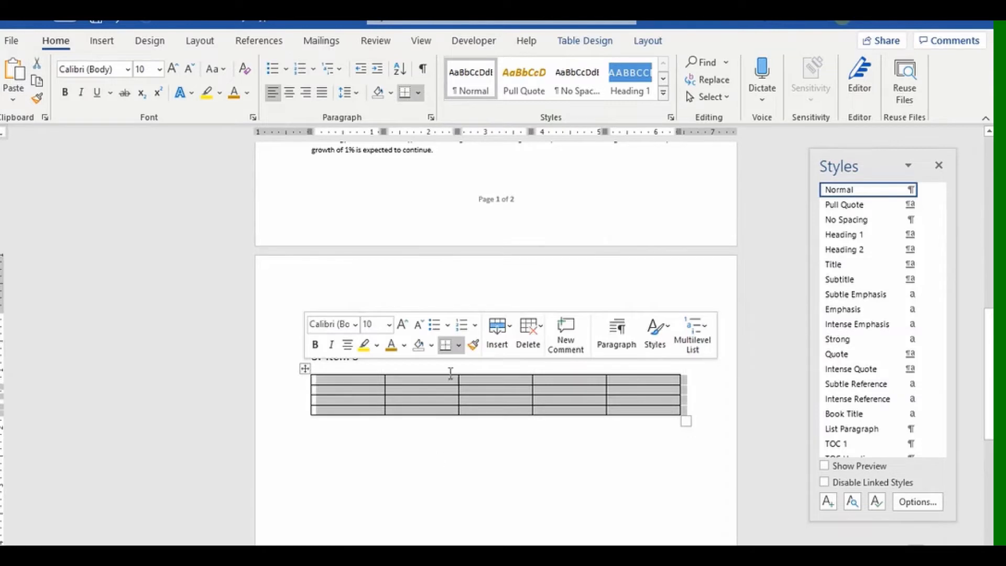
pyautogui.click(586, 42)
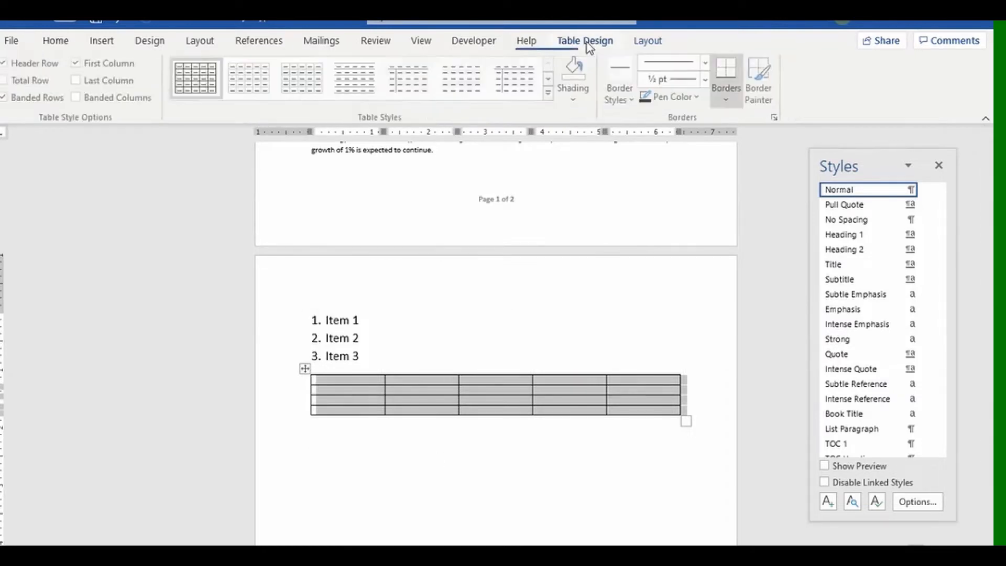
pyautogui.click(548, 93)
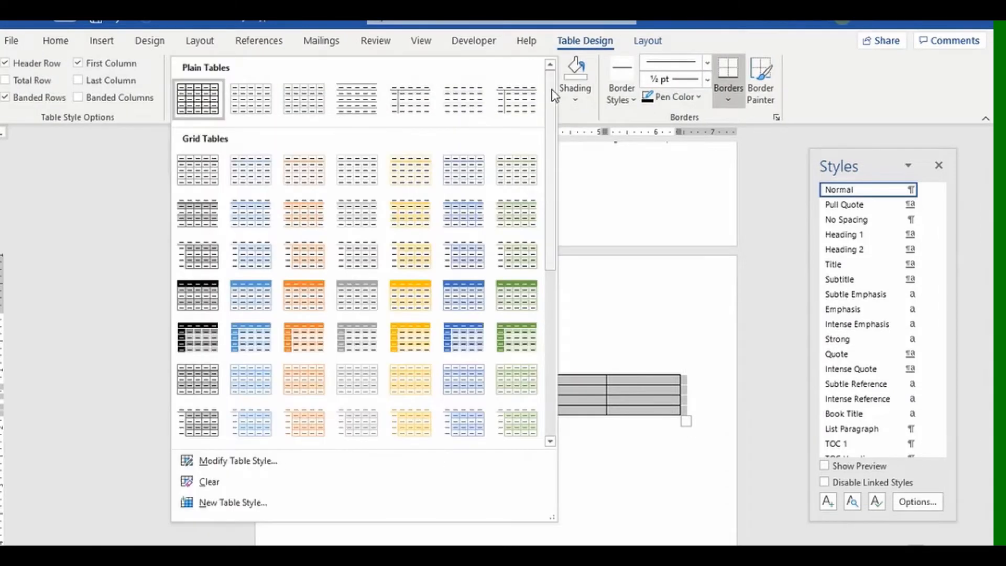
pyautogui.click(463, 345)
pyautogui.click(486, 474)
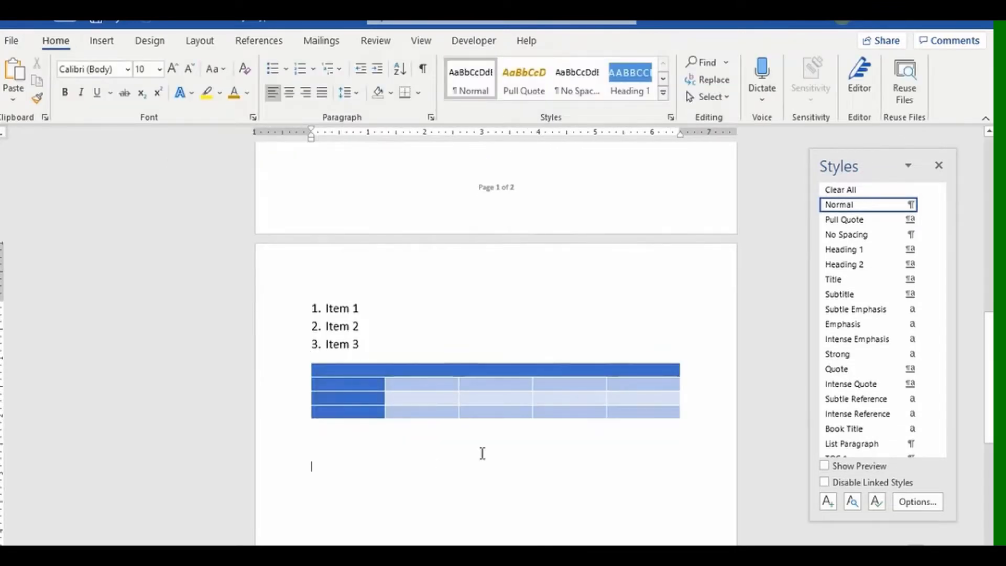
pyautogui.click(454, 387)
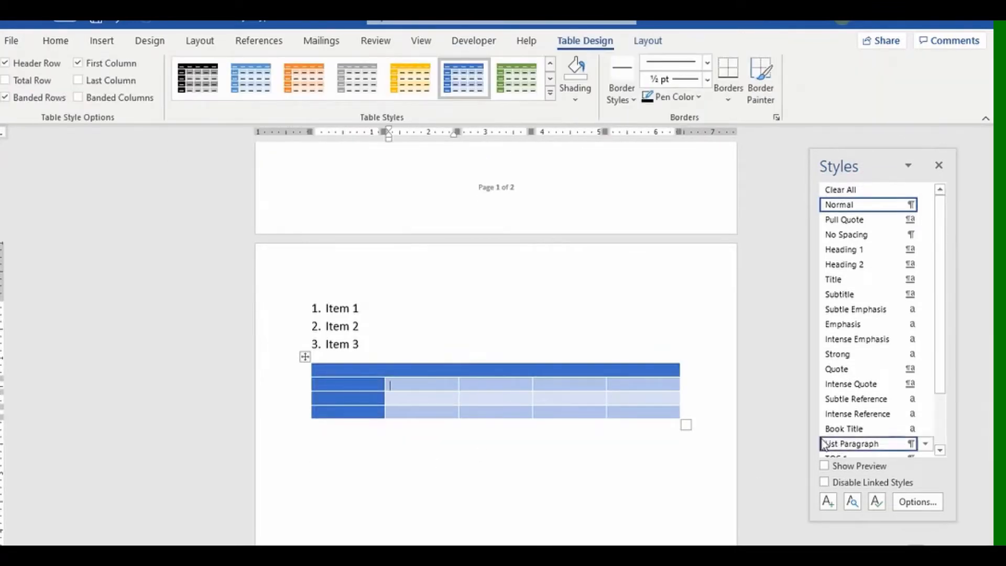
pyautogui.moveTo(940, 371); pyautogui.dragTo(949, 433)
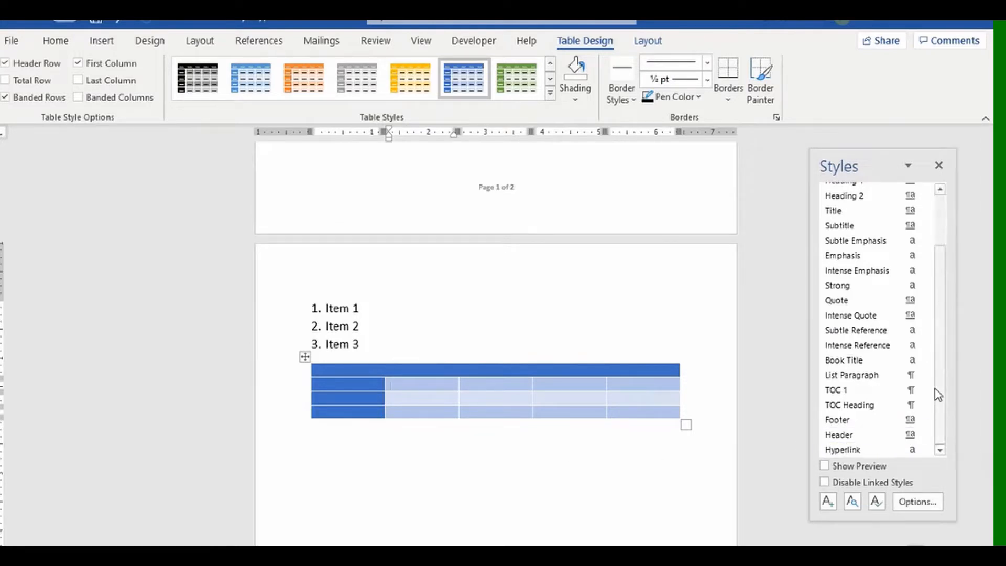
pyautogui.moveTo(939, 393); pyautogui.dragTo(934, 314)
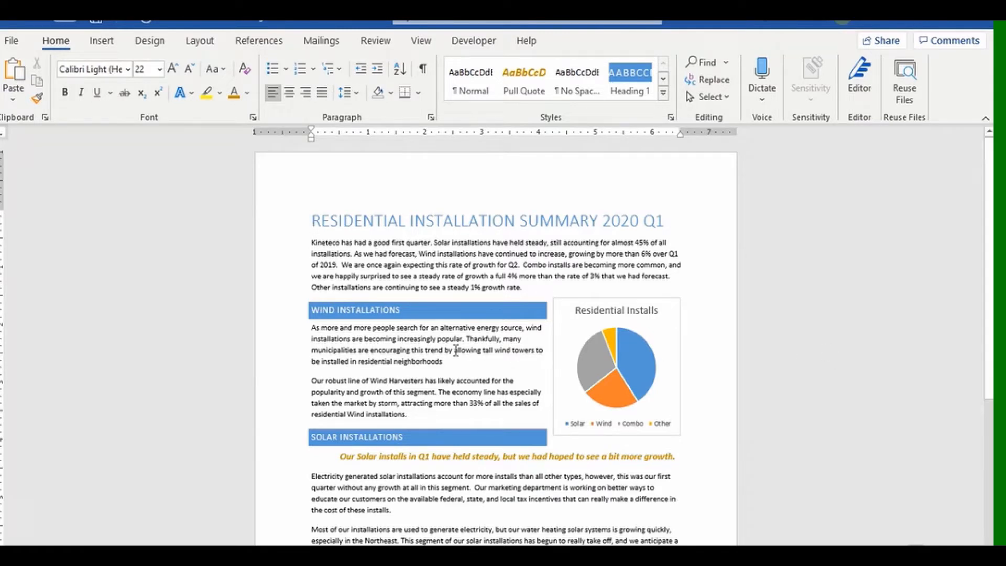
# Select the opening Kineteco paragraph and reveal its formatting with Shift+F1.
pyautogui.moveTo(312, 242); pyautogui.dragTo(521, 290)
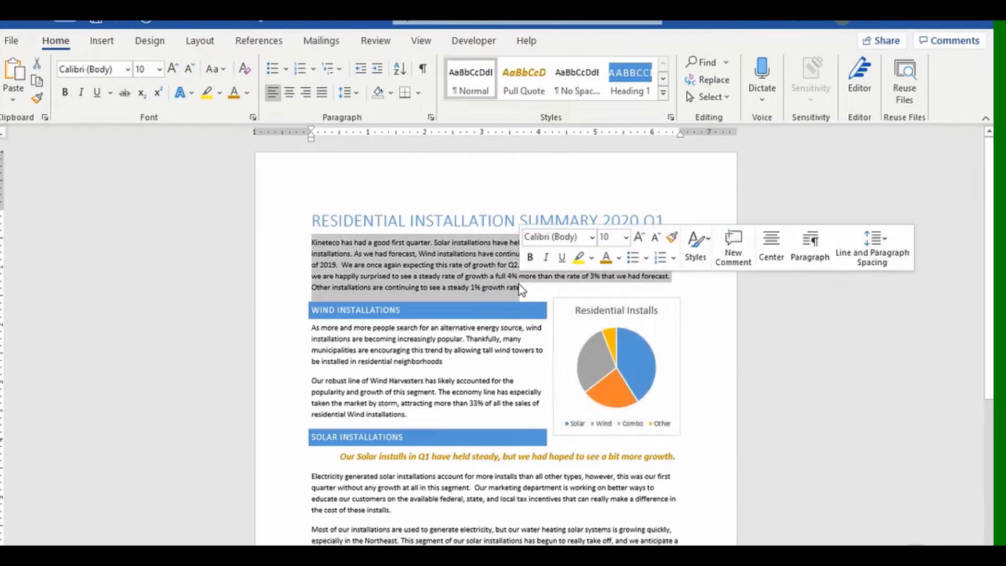
pyautogui.hotkey('shift', 'F1')
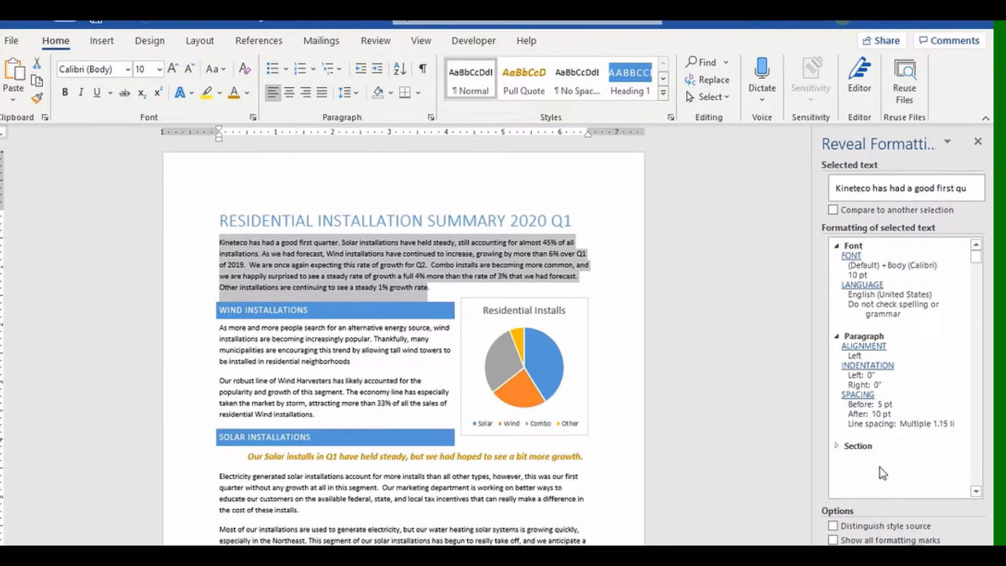
pyautogui.click(851, 257)
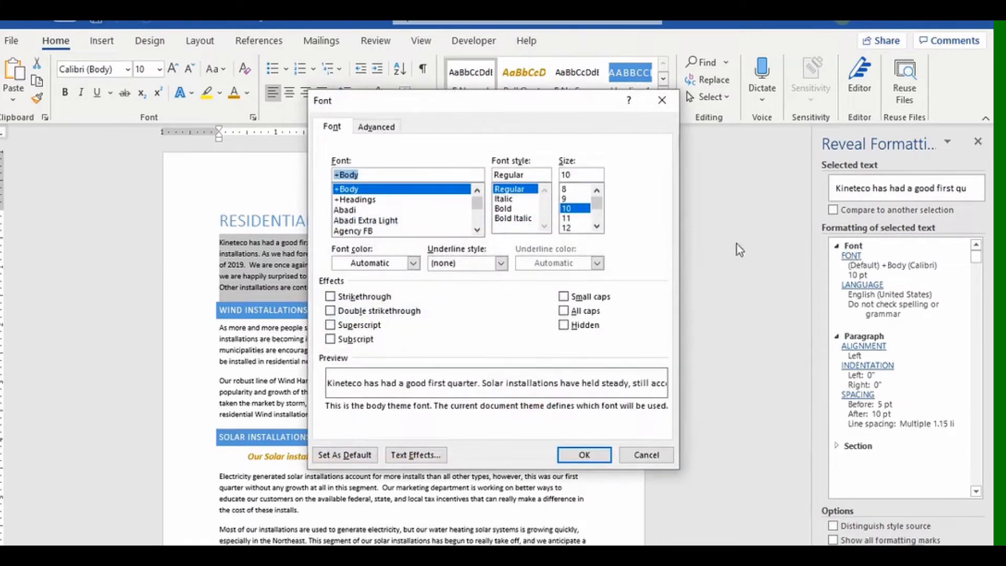
# Review the Font, Language and Paragraph dialogs, then tick Compare to another selection.
pyautogui.click(661, 100)
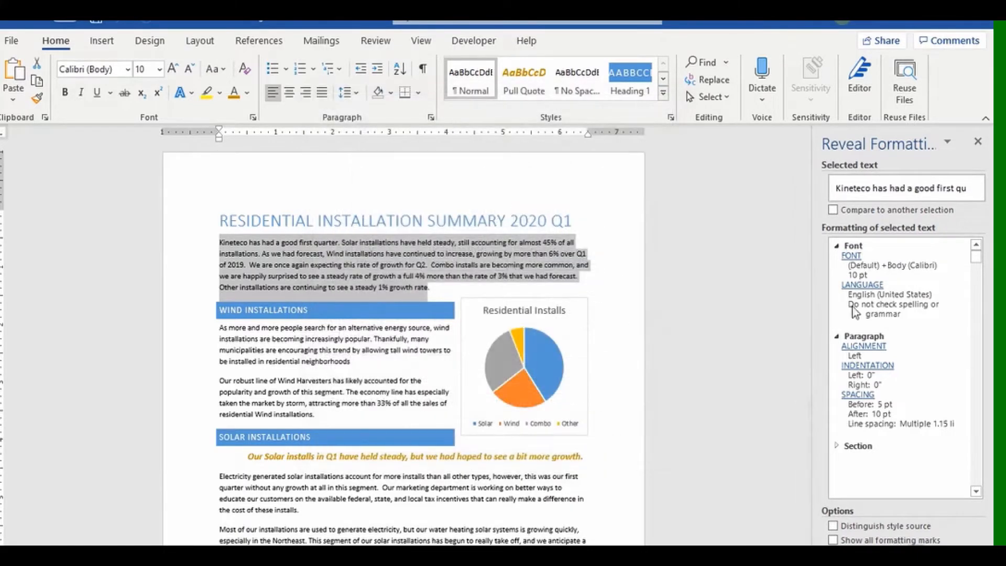
pyautogui.click(862, 284)
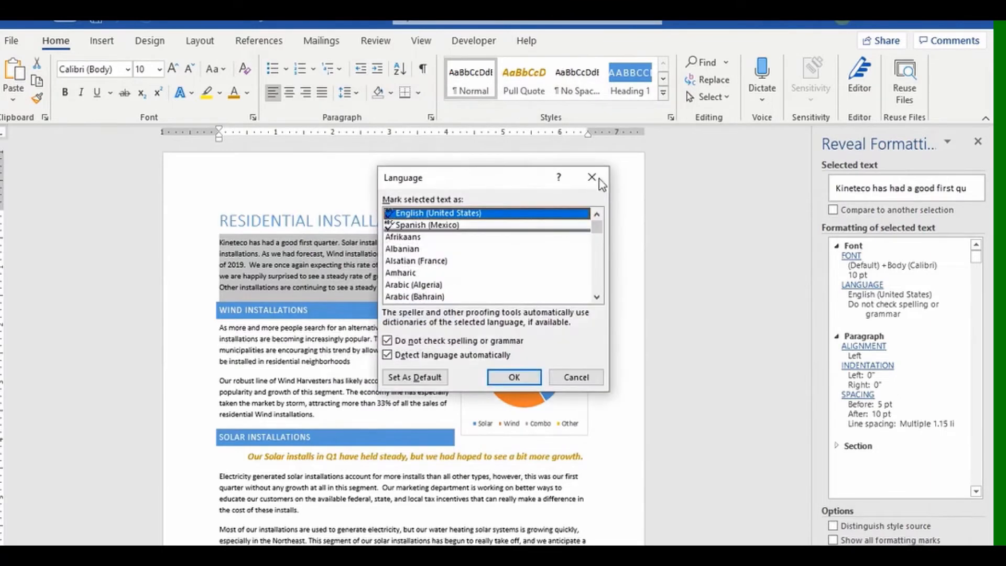
pyautogui.click(592, 177)
pyautogui.click(863, 346)
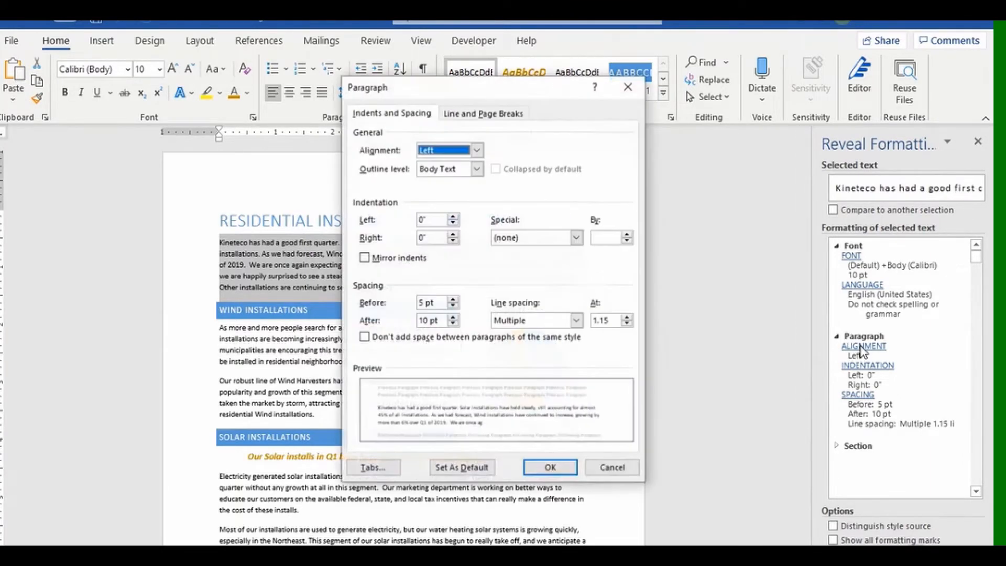
pyautogui.click(628, 87)
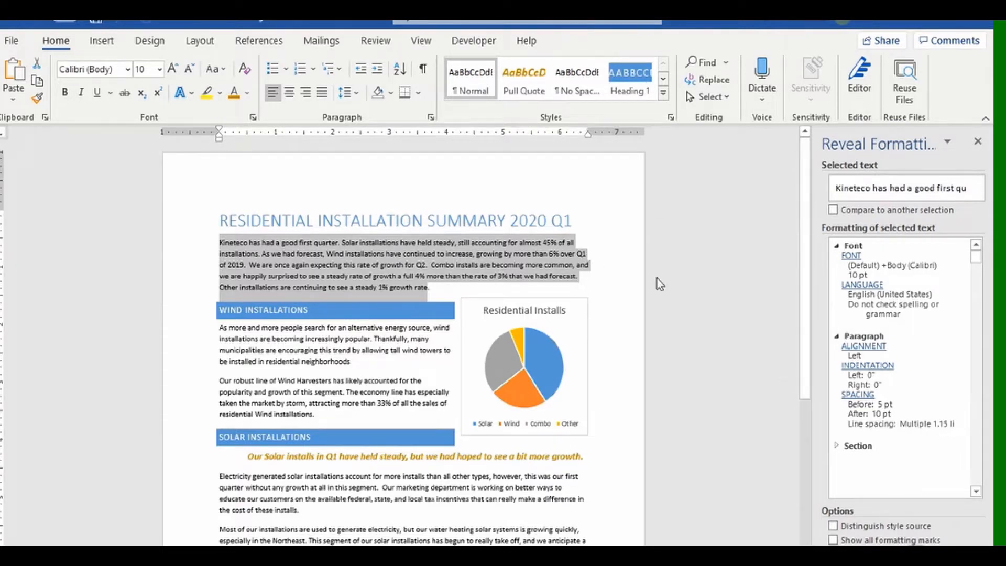
pyautogui.click(831, 210)
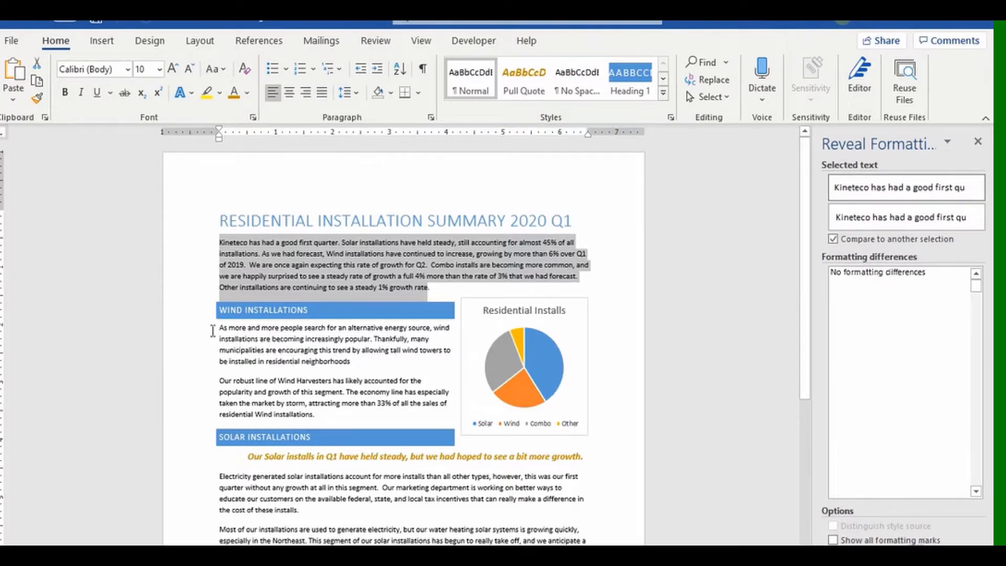
# Compare the Wind Installations paragraph with the Solar Installations heading, then close the Reveal Formatting pane.
pyautogui.moveTo(219, 330); pyautogui.dragTo(350, 361)
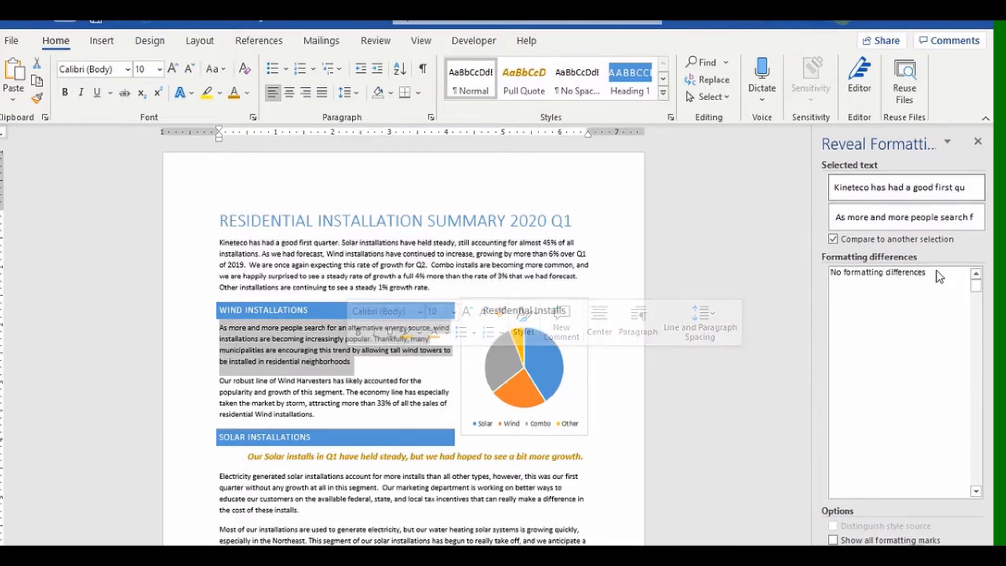
pyautogui.click(638, 430)
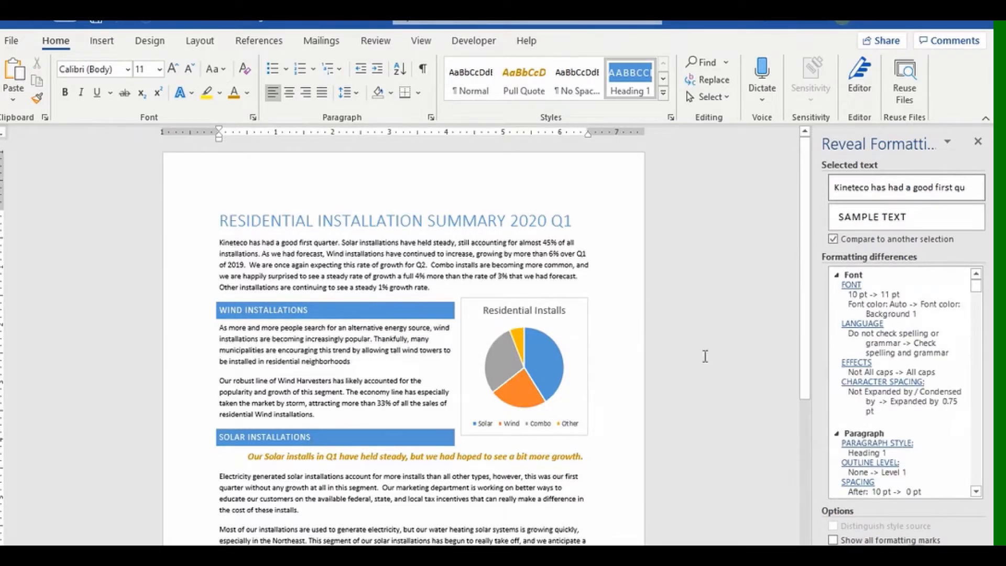
pyautogui.click(978, 142)
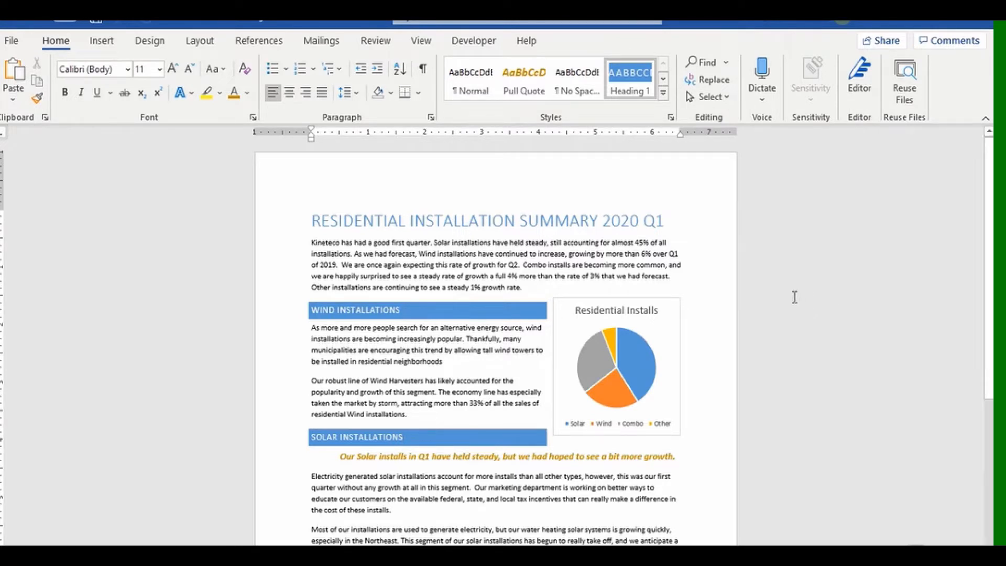
# In Word Options > Advanced > Display, set the Style area pane width to 1.25 inches.
pyautogui.click(15, 45)
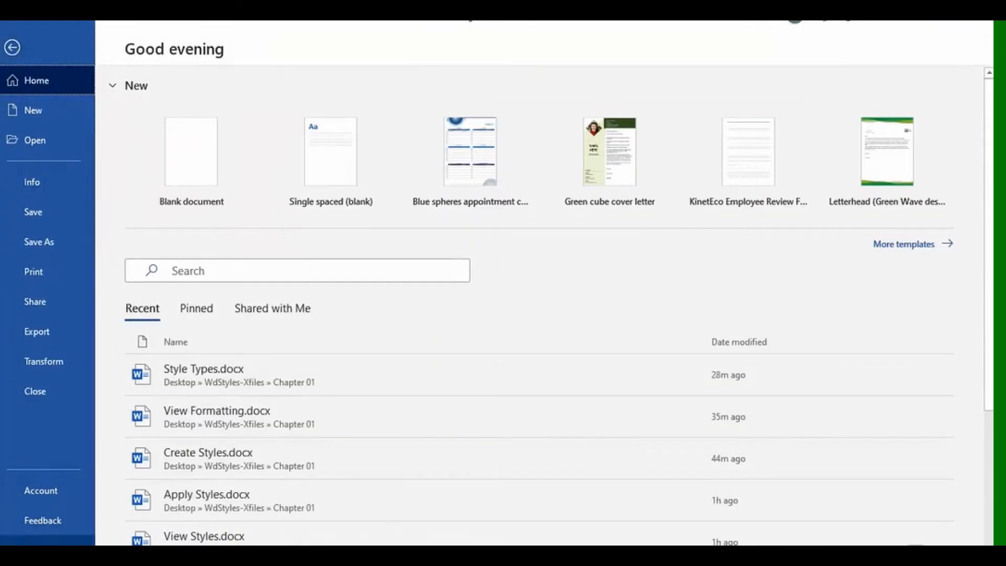
pyautogui.click(32, 539)
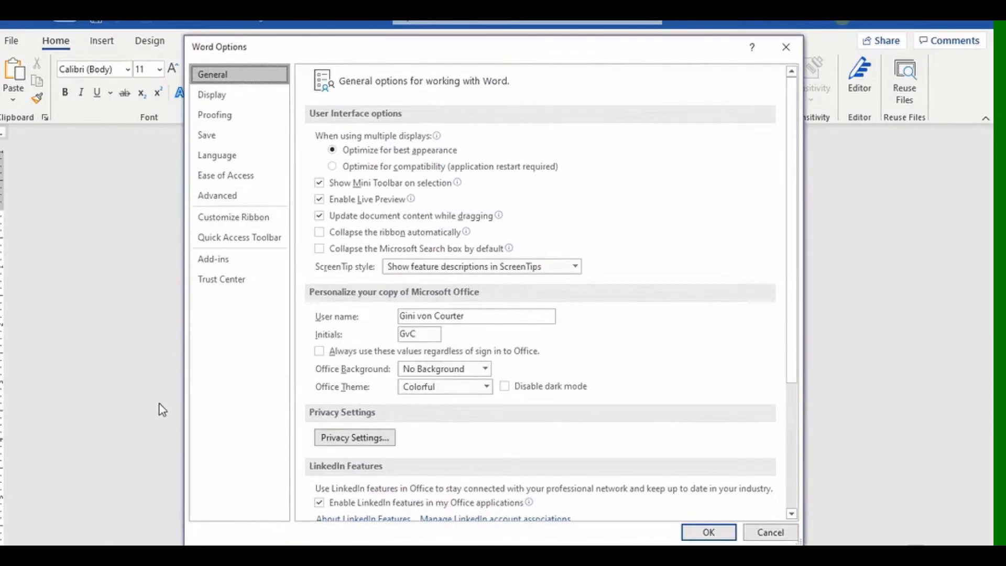
pyautogui.click(224, 200)
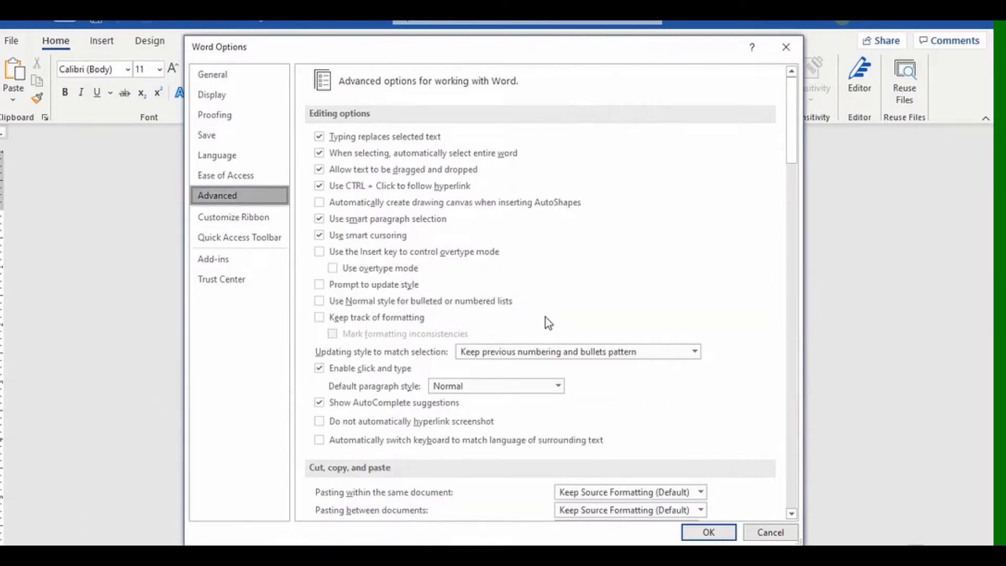
pyautogui.scroll(-15, 548, 322)
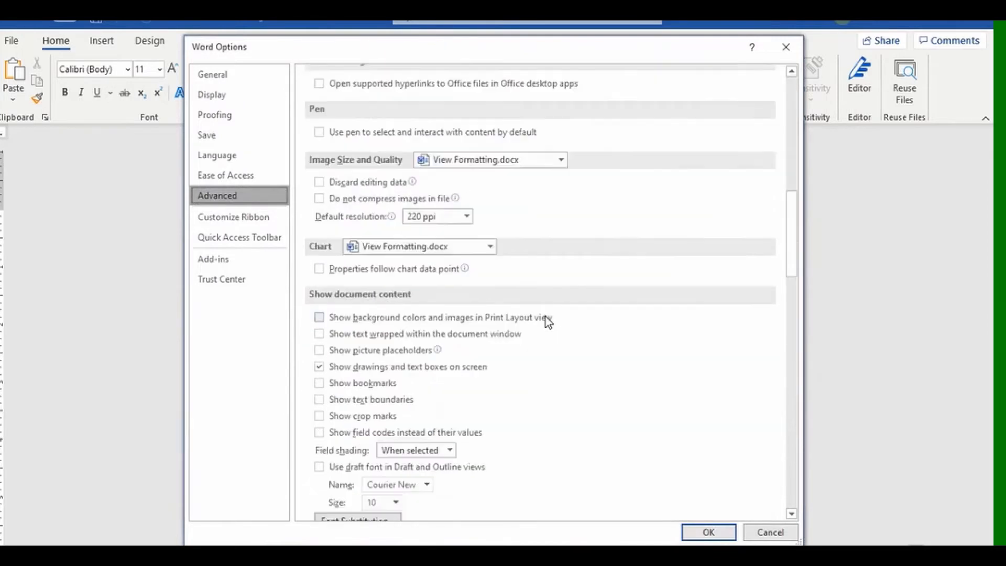
pyautogui.scroll(-3, 548, 322)
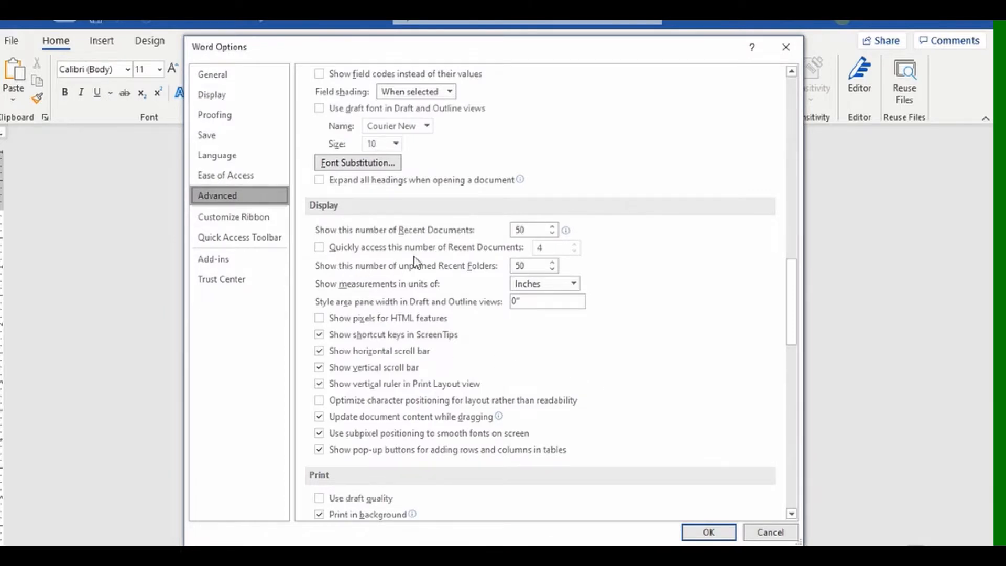
pyautogui.doubleClick(514, 302)
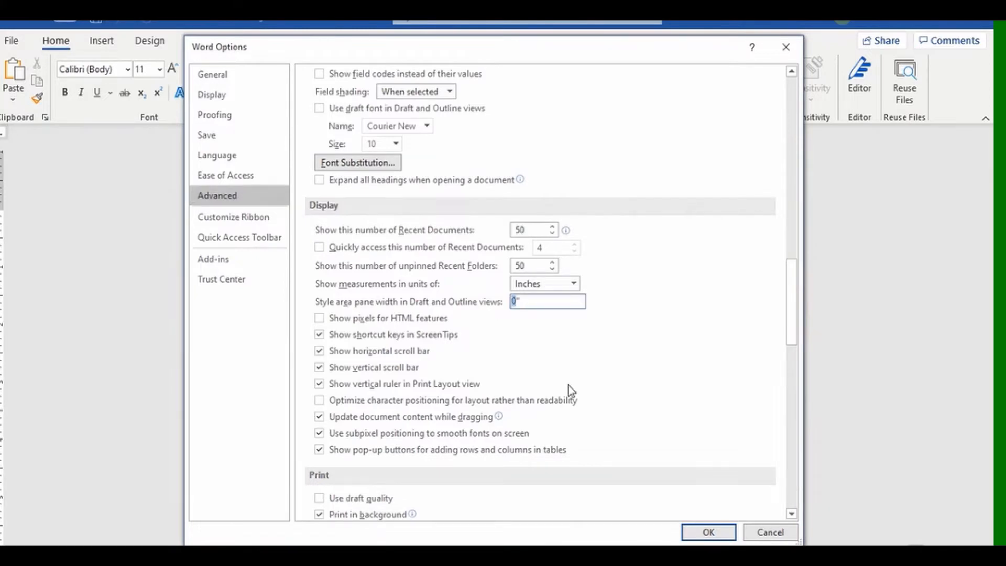
pyautogui.write('1.25')
pyautogui.click(708, 533)
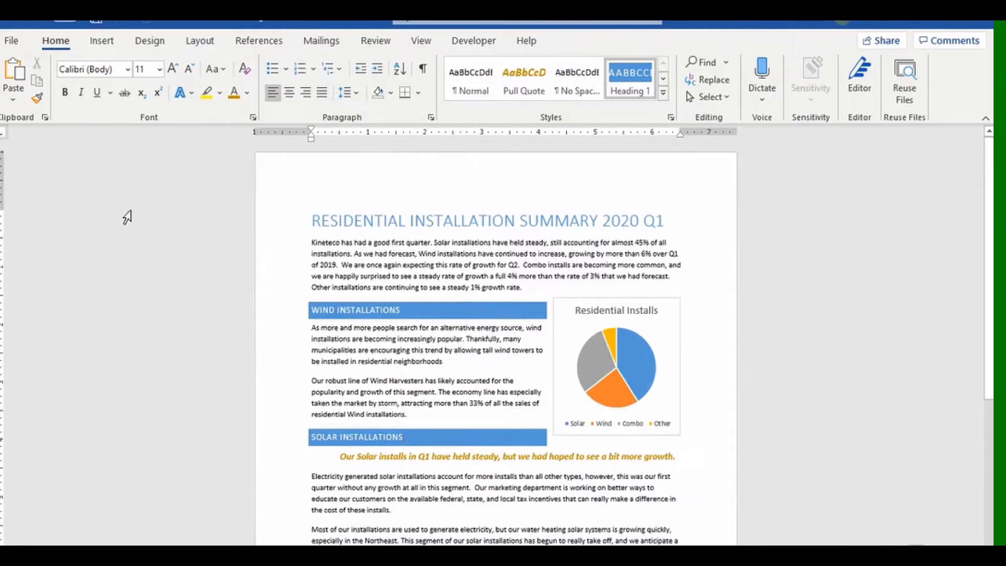
pyautogui.click(420, 44)
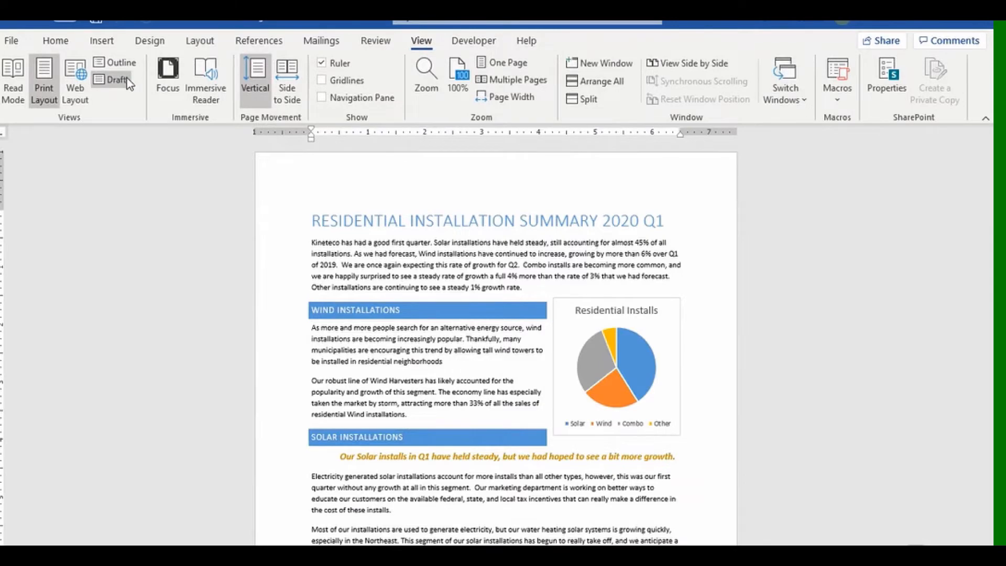
pyautogui.click(113, 80)
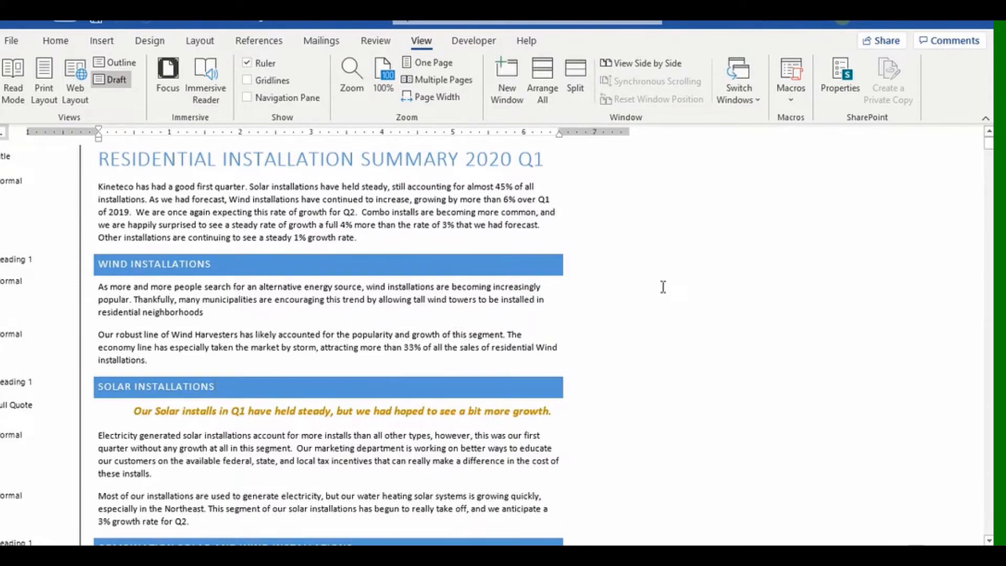
pyautogui.scroll(-7, 604, 318)
pyautogui.scroll(-1, 603, 320)
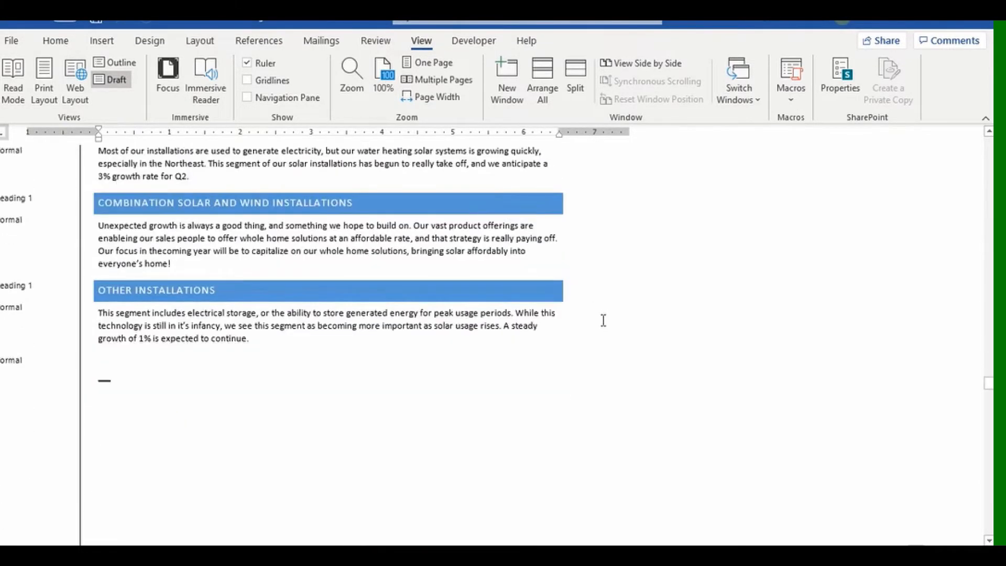
pyautogui.scroll(10, 604, 320)
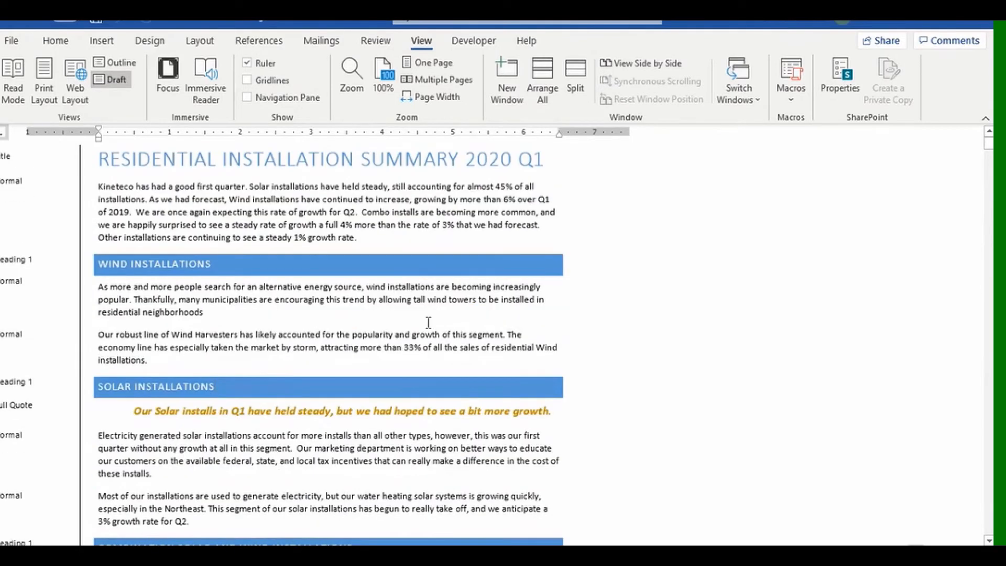
pyautogui.click(101, 288)
pyautogui.tripleClick(146, 306)
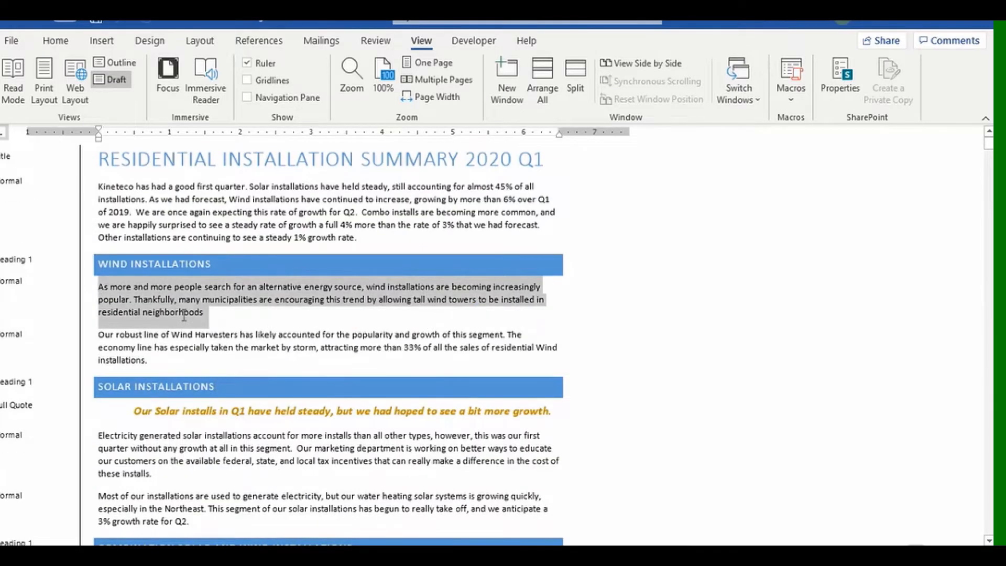
pyautogui.click(43, 44)
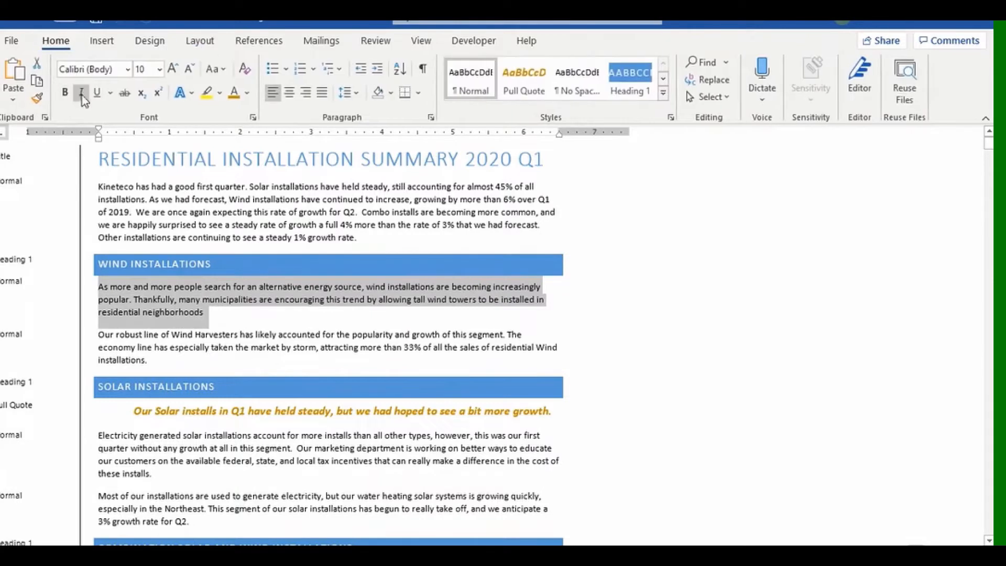
pyautogui.click(65, 93)
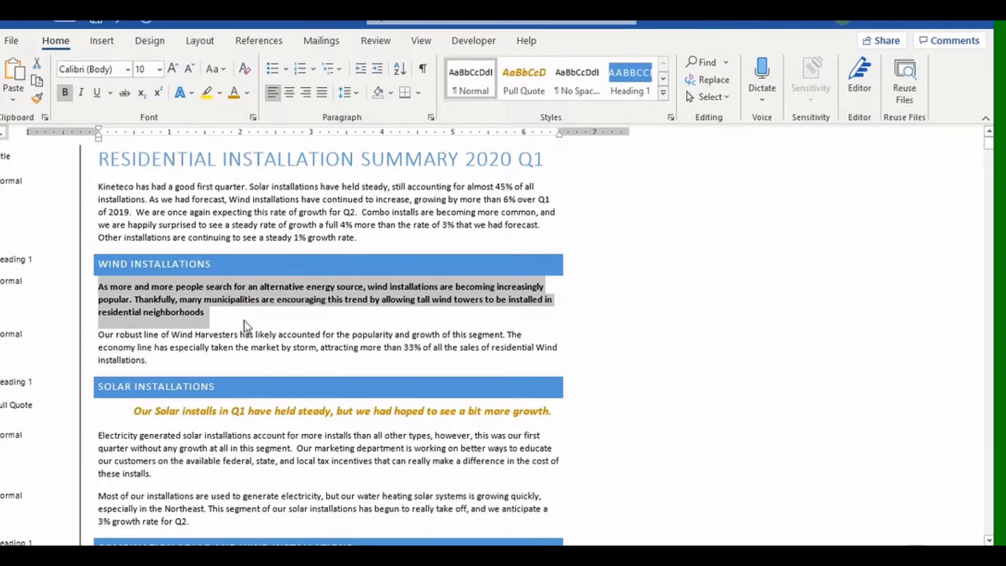
pyautogui.hotkey('ctrl', 'b')
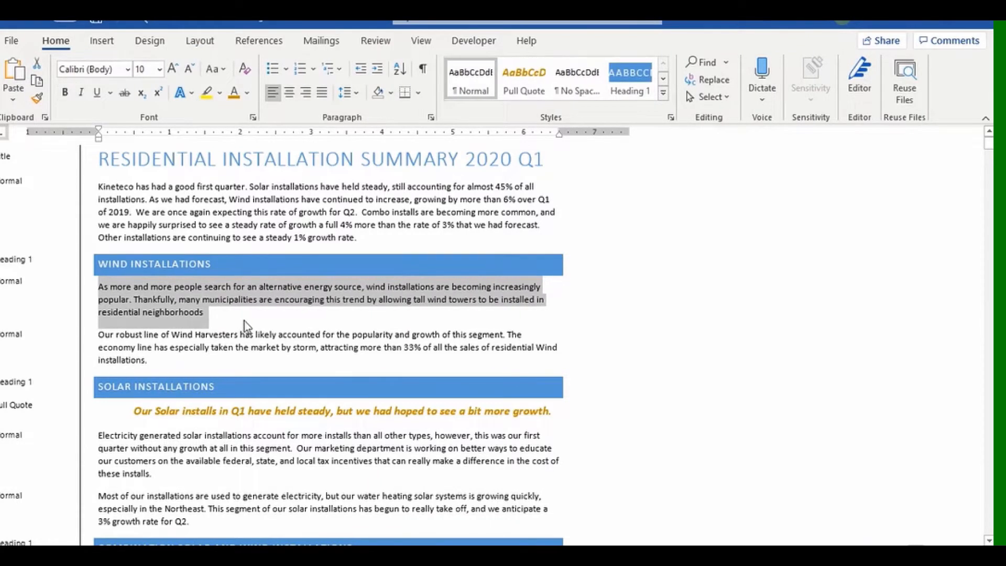
pyautogui.click(612, 312)
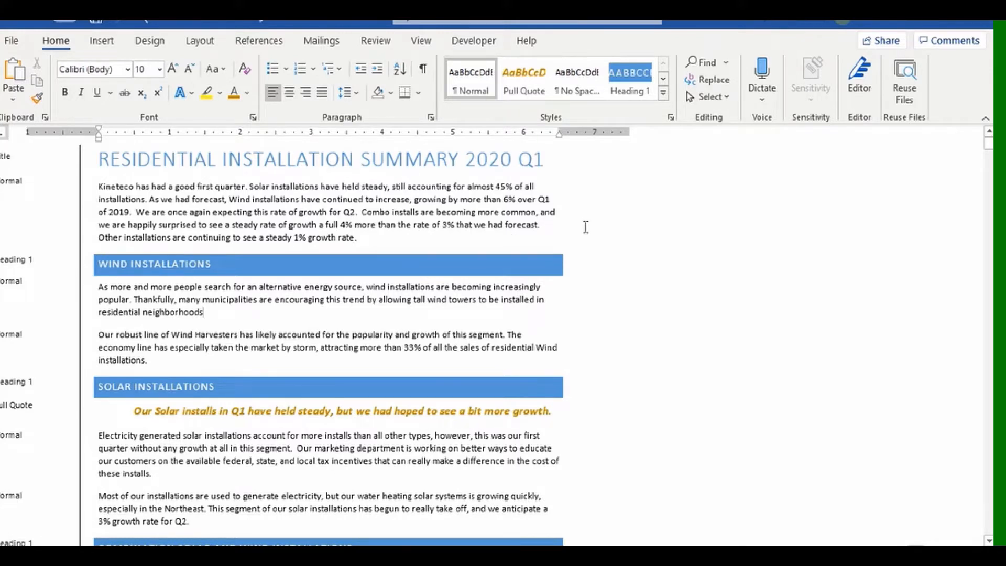
pyautogui.click(420, 41)
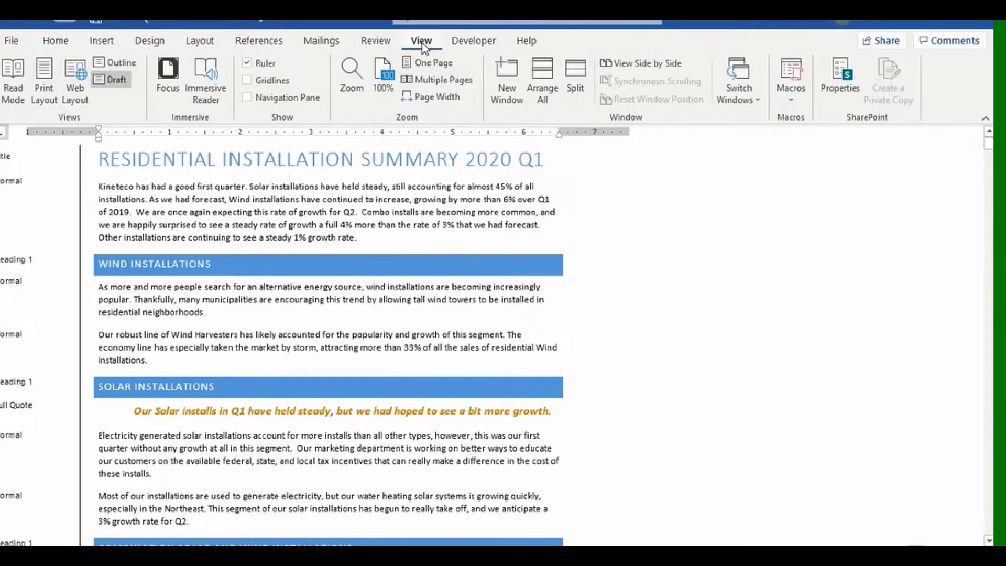
# Switch from Print Layout to Draft view and back, then reveal the opening paragraph's formatting with Shift+F1.
pyautogui.click(45, 73)
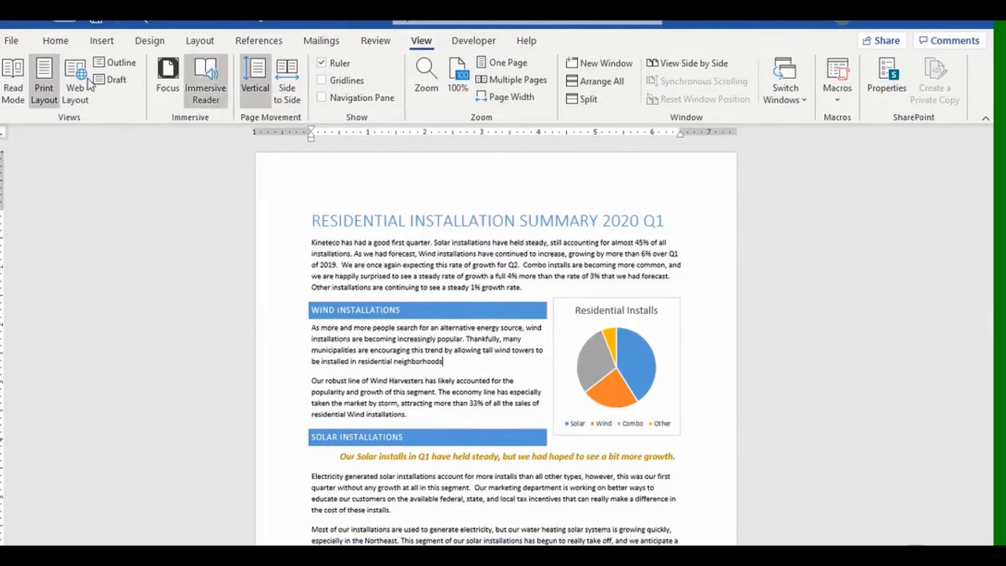
pyautogui.click(116, 79)
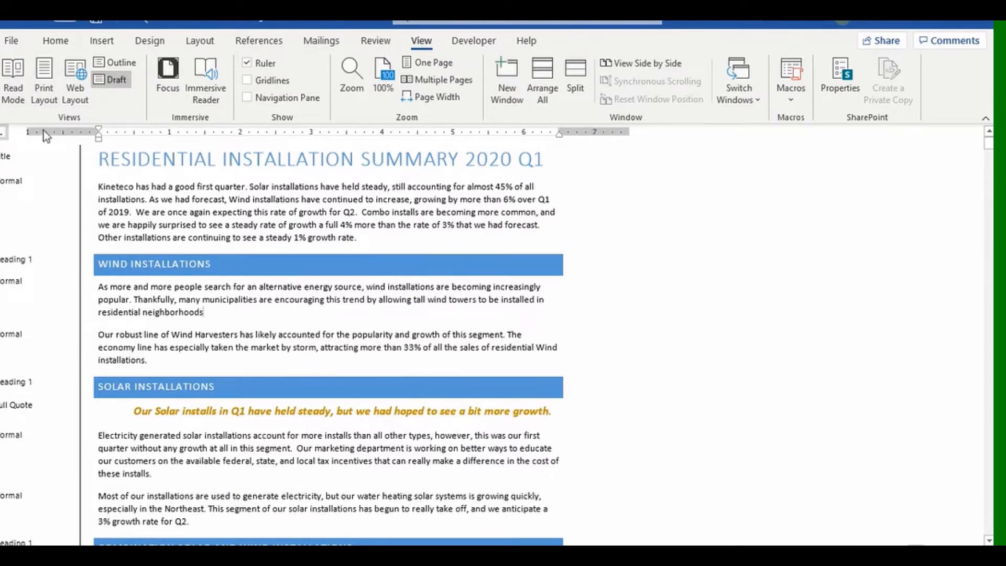
pyautogui.click(44, 86)
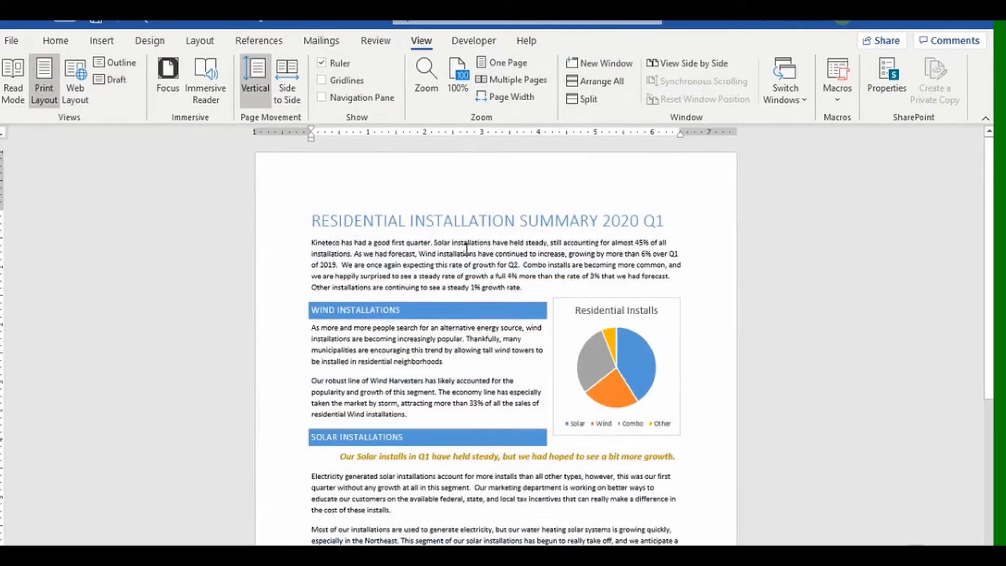
pyautogui.hotkey('shift', 'F1')
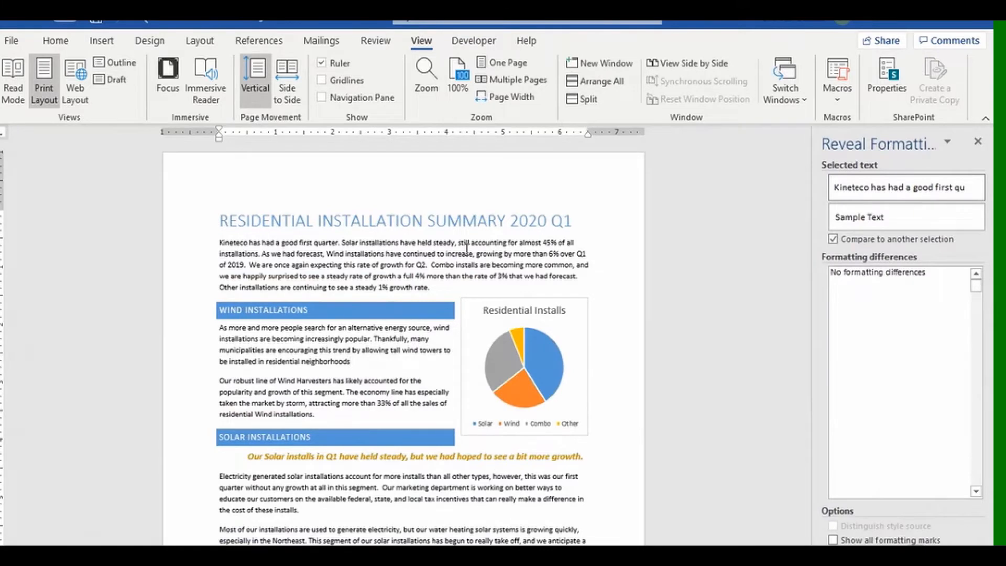
# Compare the word 'installations' with the opening text, then turn off Compare to another selection.
pyautogui.click(392, 255)
pyautogui.click(346, 254)
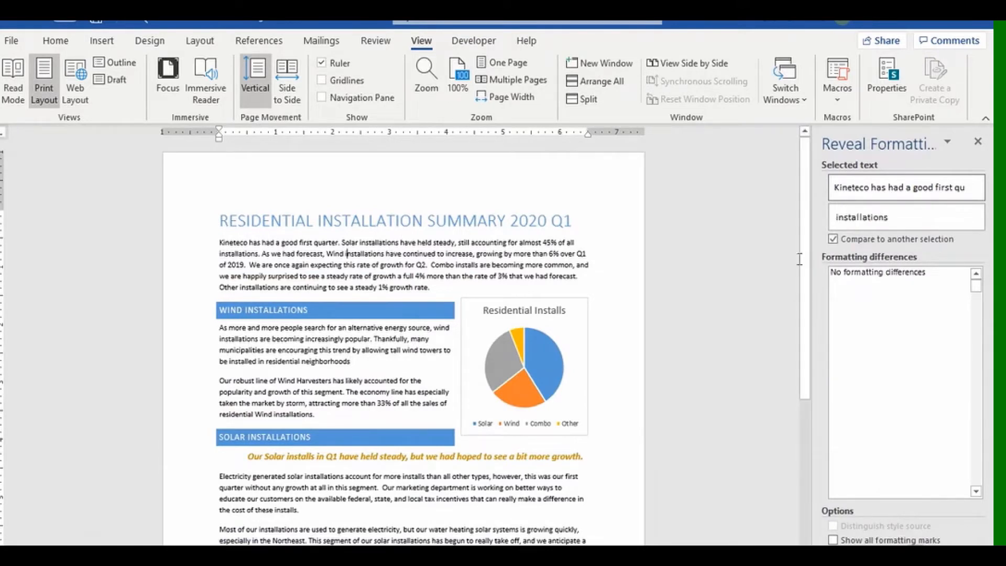
pyautogui.click(833, 239)
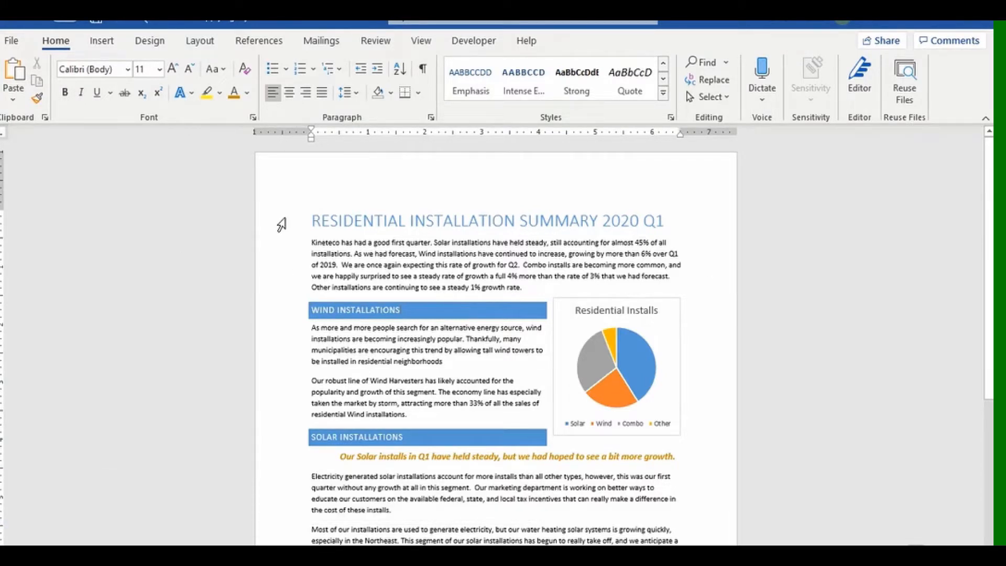
pyautogui.click(314, 219)
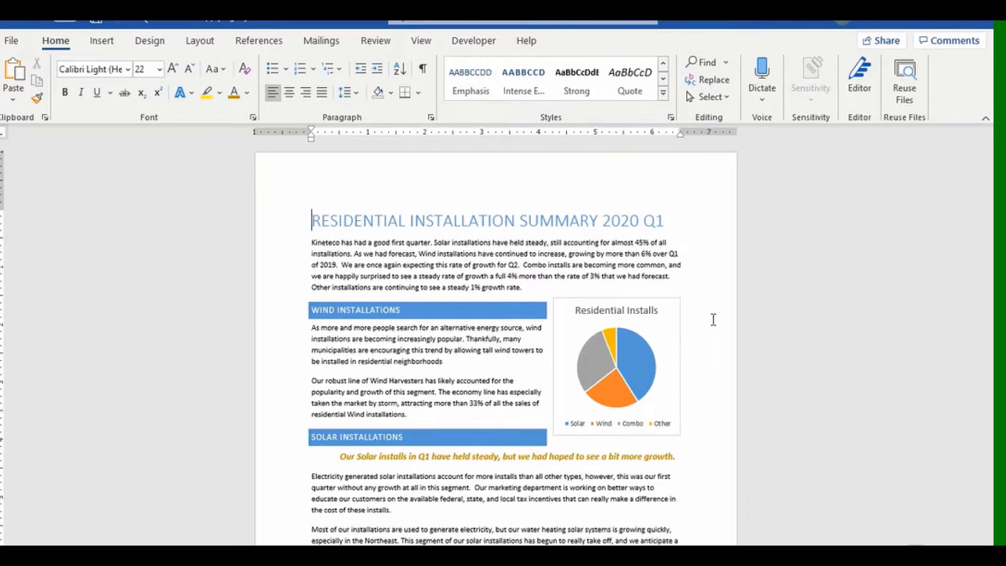
pyautogui.hotkey('ctrl', 'a')
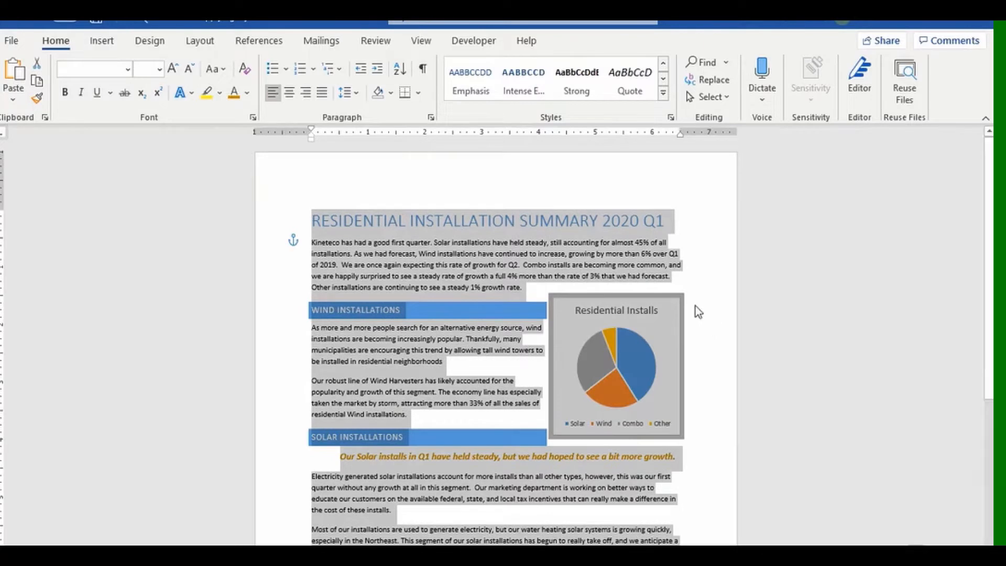
pyautogui.click(245, 70)
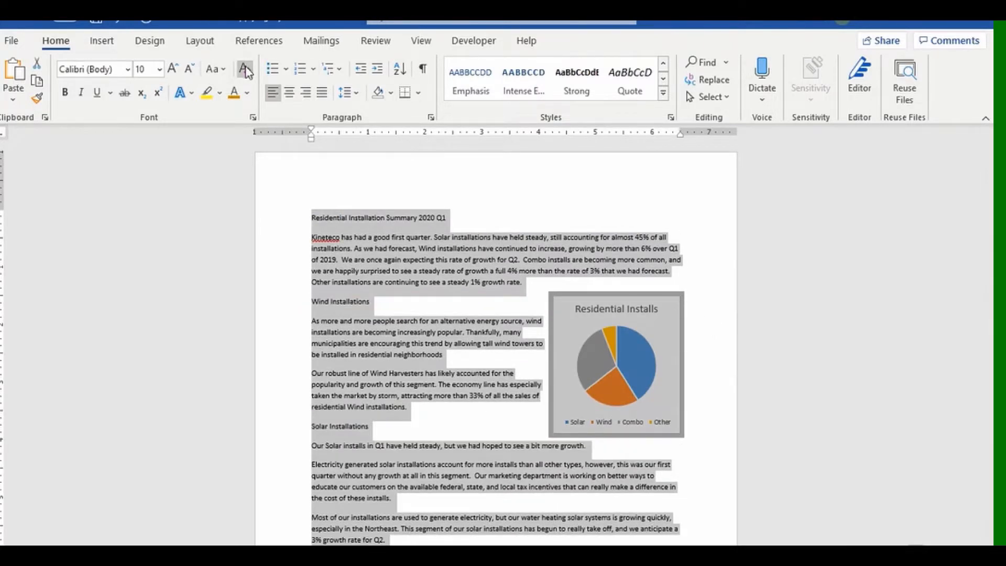
pyautogui.hotkey('ctrl', 'z')
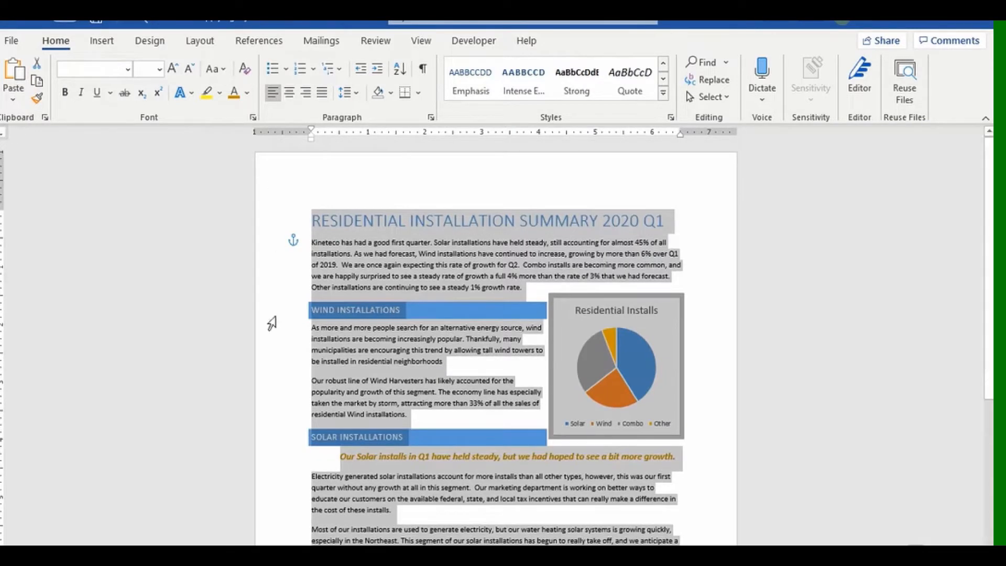
pyautogui.click(298, 333)
pyautogui.click(476, 361)
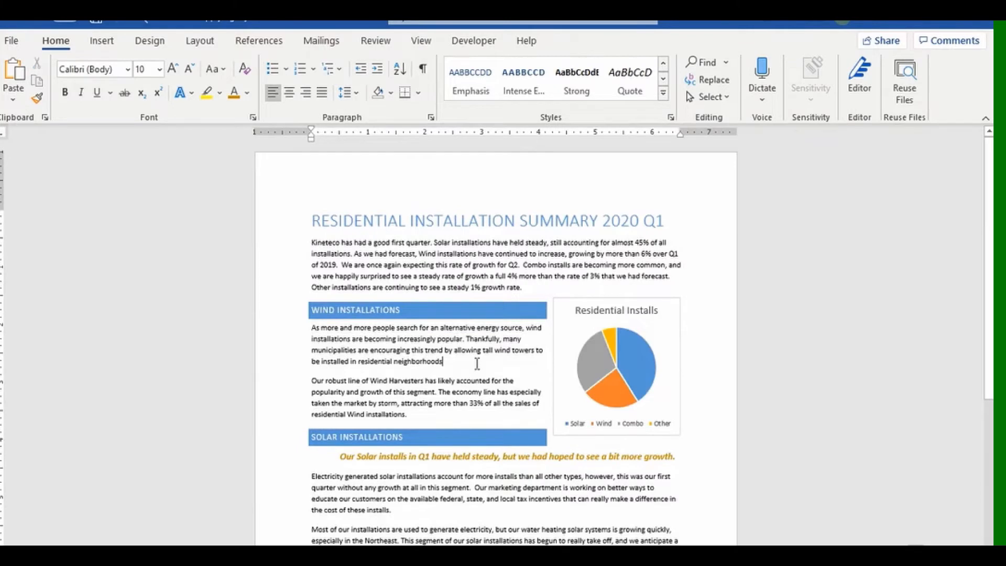
# Make the first Wind paragraph bold with a gold font colour.
pyautogui.doubleClick(278, 329)
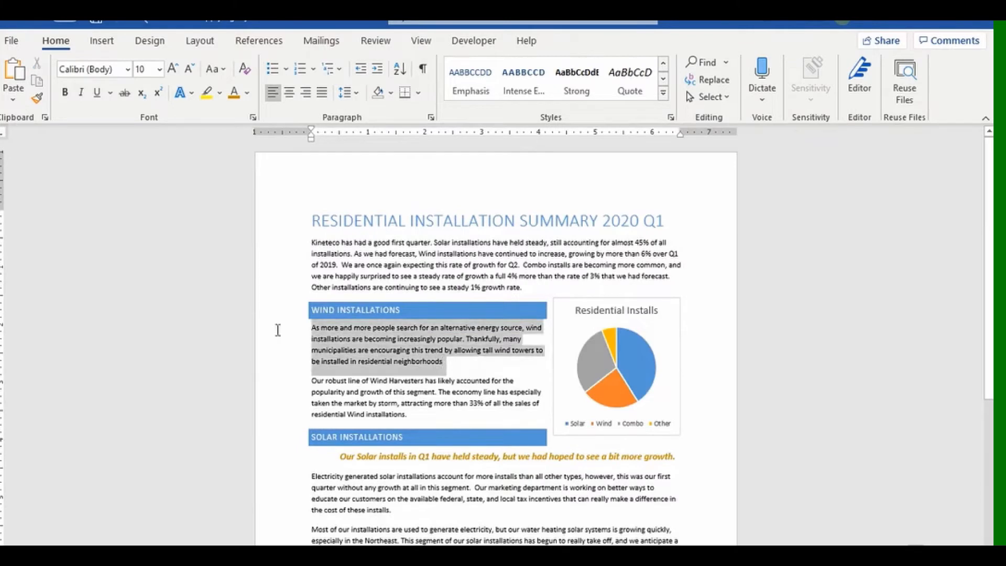
pyautogui.click(65, 92)
pyautogui.click(234, 93)
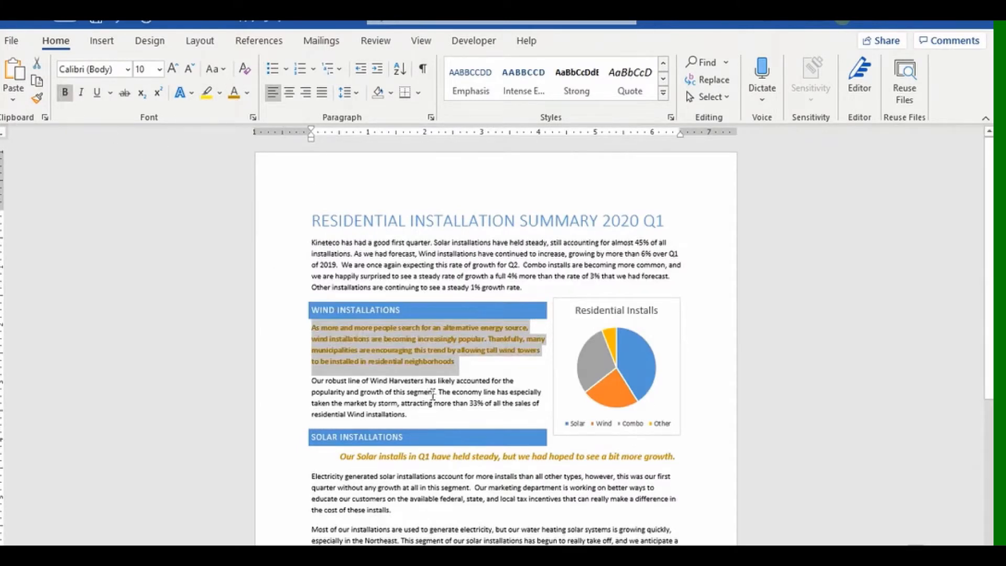
# Give 'robust line of Wind Harvesters' a blue text effect.
pyautogui.moveTo(424, 381); pyautogui.dragTo(326, 381)
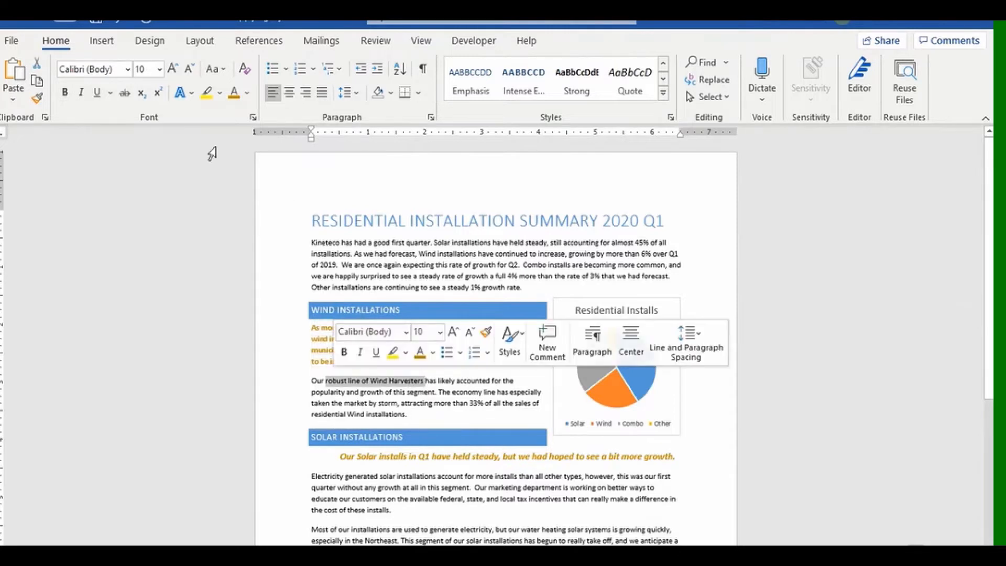
pyautogui.click(181, 92)
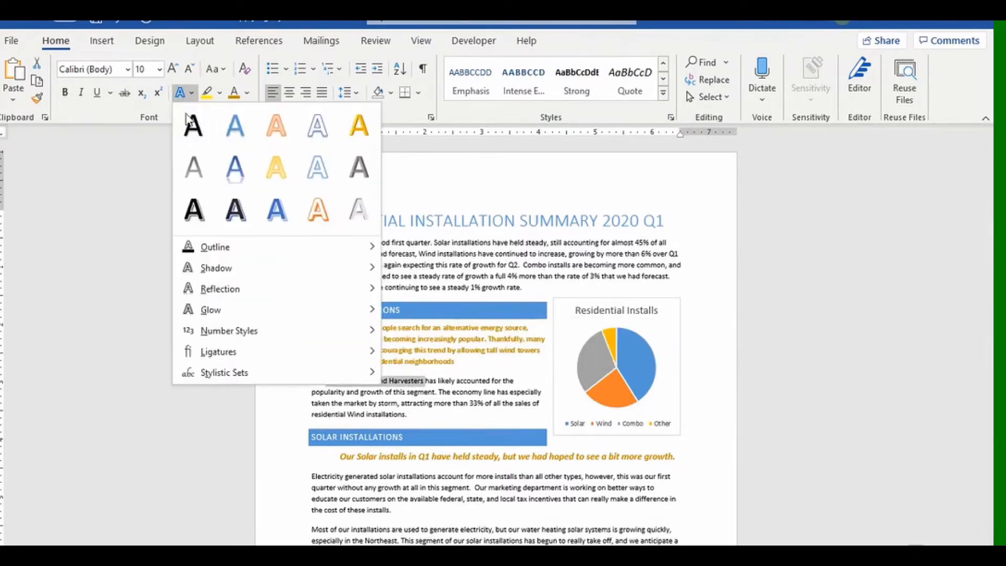
pyautogui.click(276, 210)
# Italicize the word 'more' in the Wind paragraph.
pyautogui.click(289, 365)
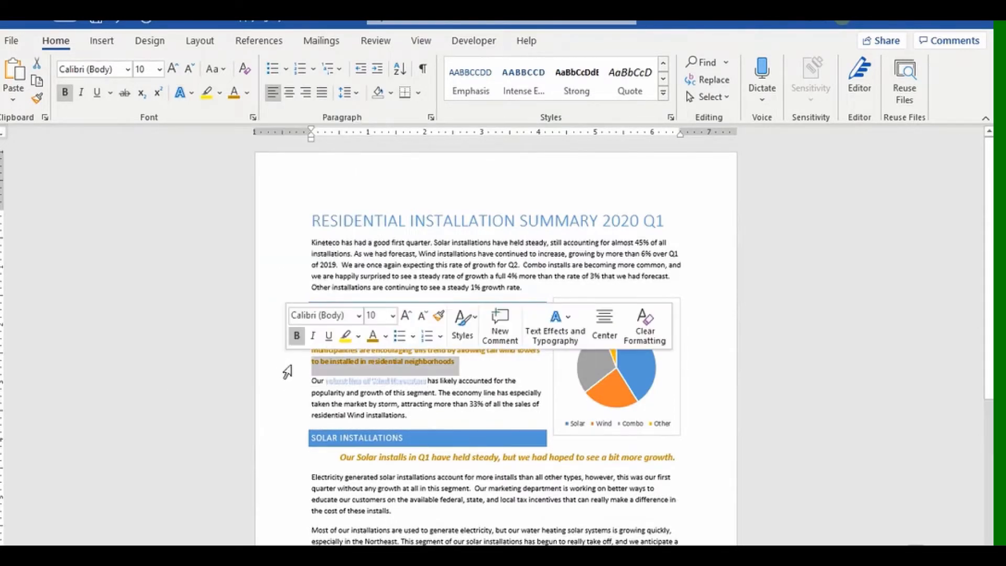
pyautogui.doubleClick(438, 405)
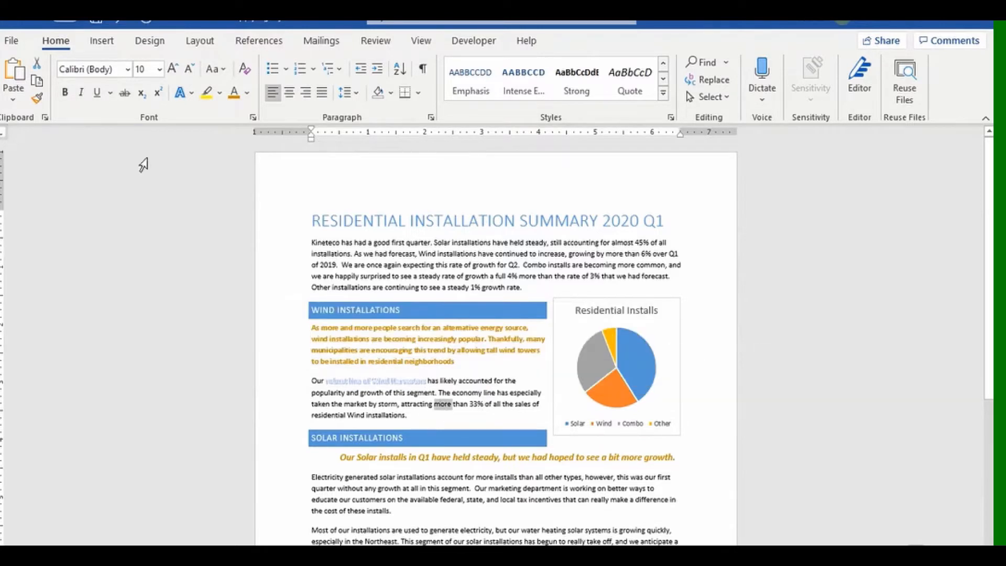
pyautogui.click(81, 93)
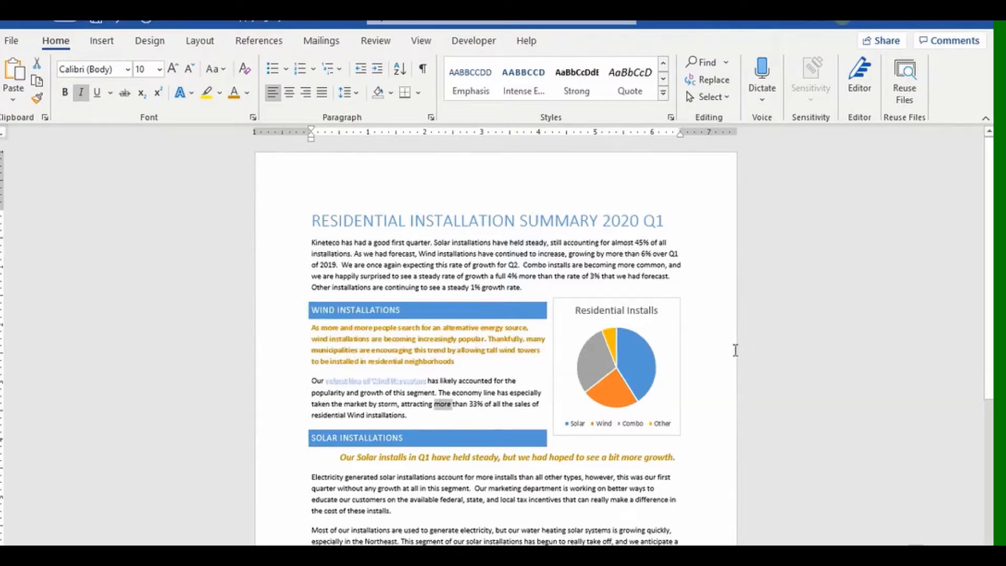
pyautogui.click(719, 353)
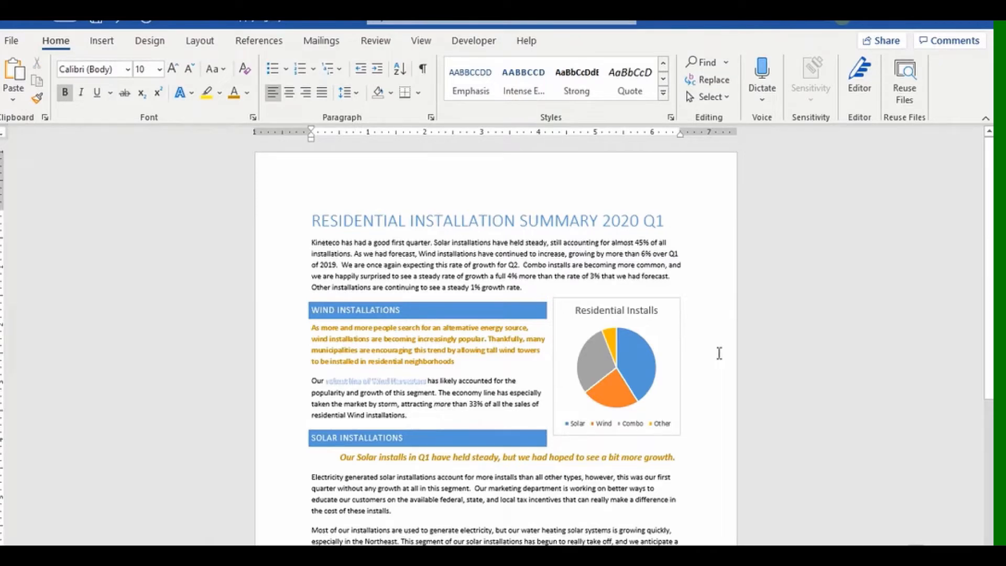
# Select the whole document with Ctrl+A and clear manual character formatting with Ctrl+Space.
pyautogui.hotkey('ctrl', 'a')
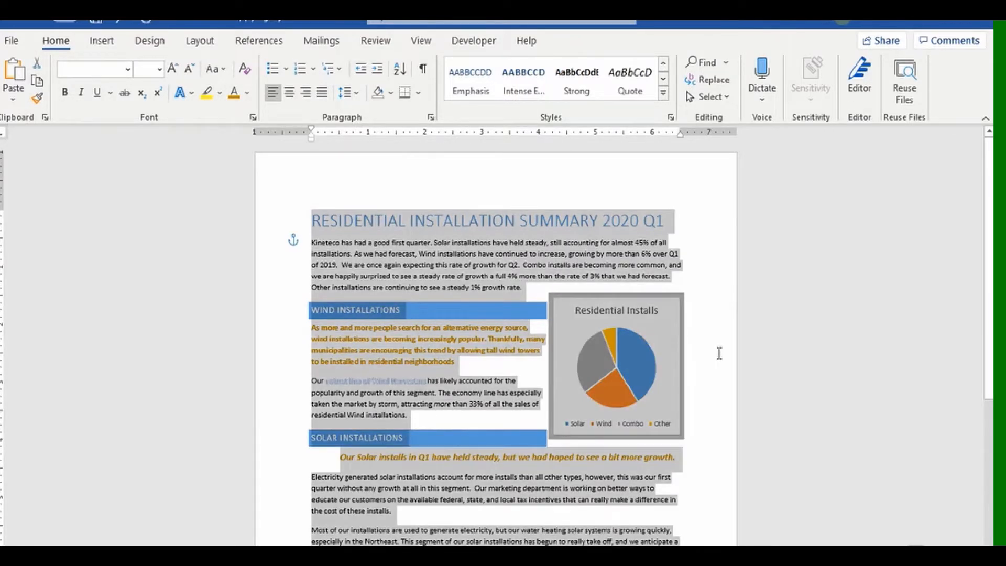
pyautogui.hotkey('ctrl', 'space')
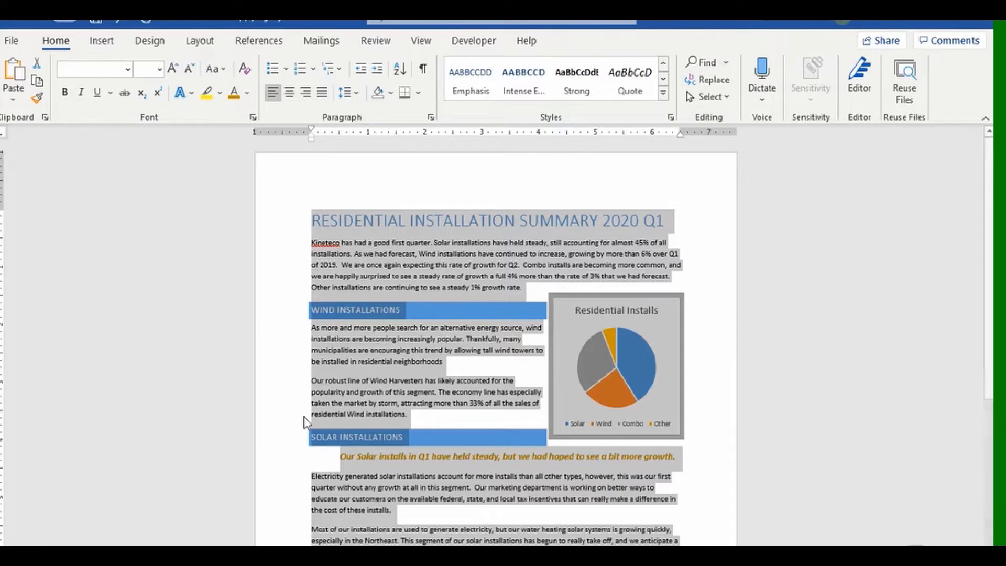
pyautogui.click(293, 362)
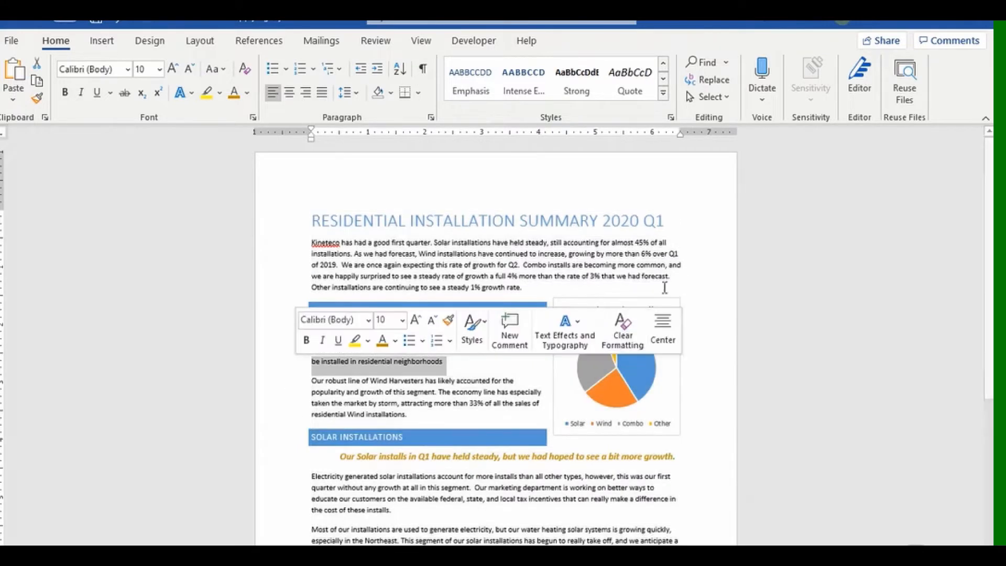
pyautogui.click(476, 263)
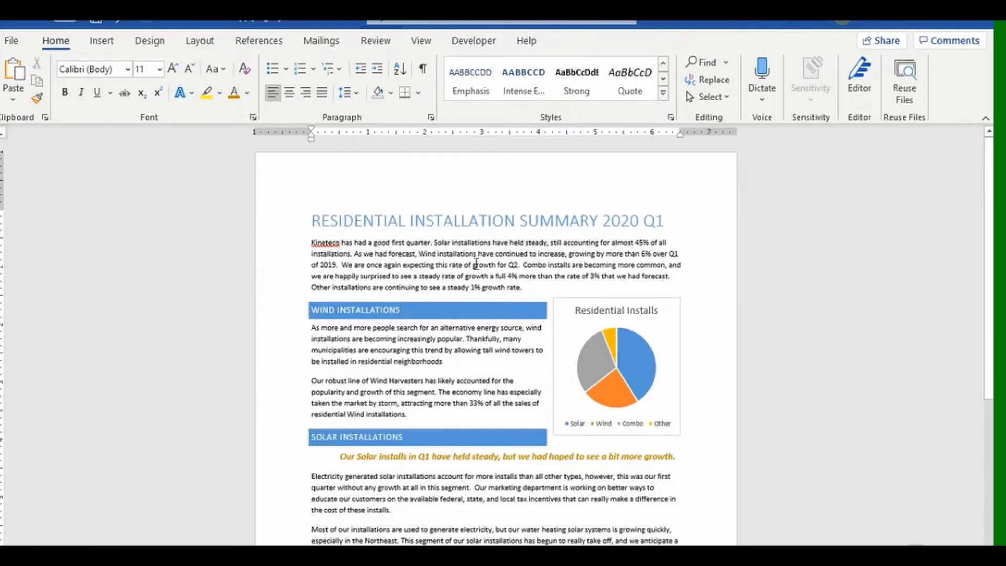
pyautogui.click(291, 230)
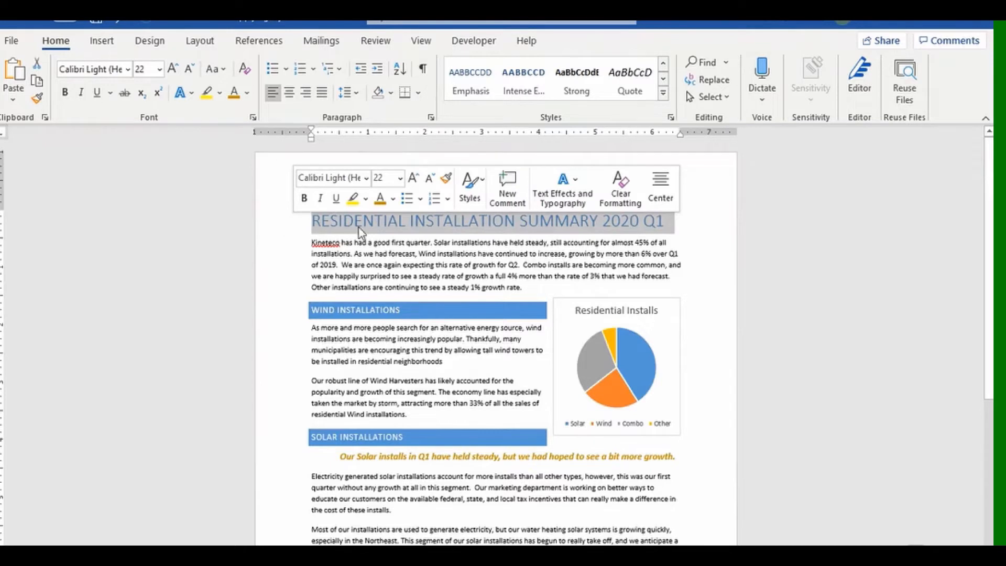
pyautogui.click(664, 93)
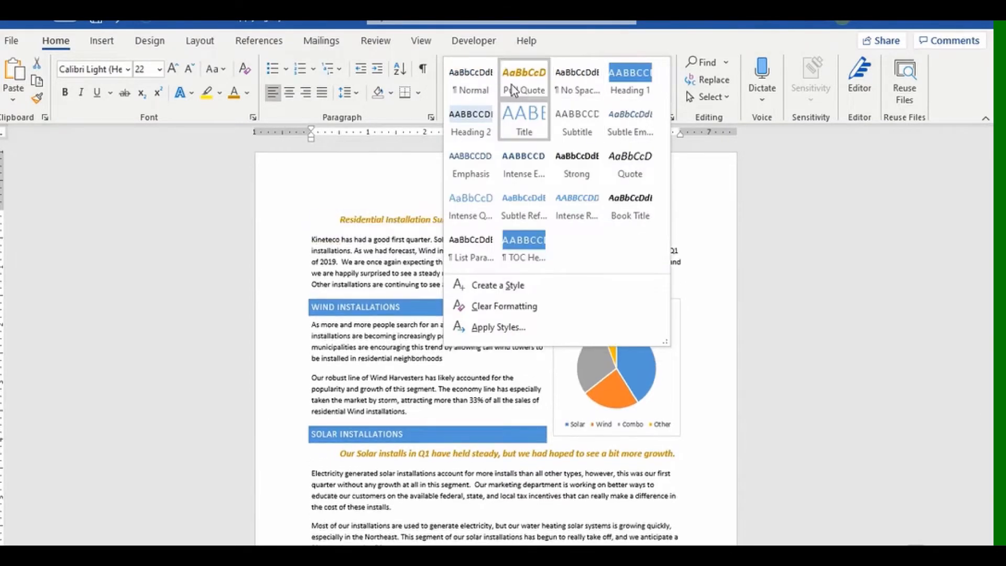
pyautogui.click(470, 92)
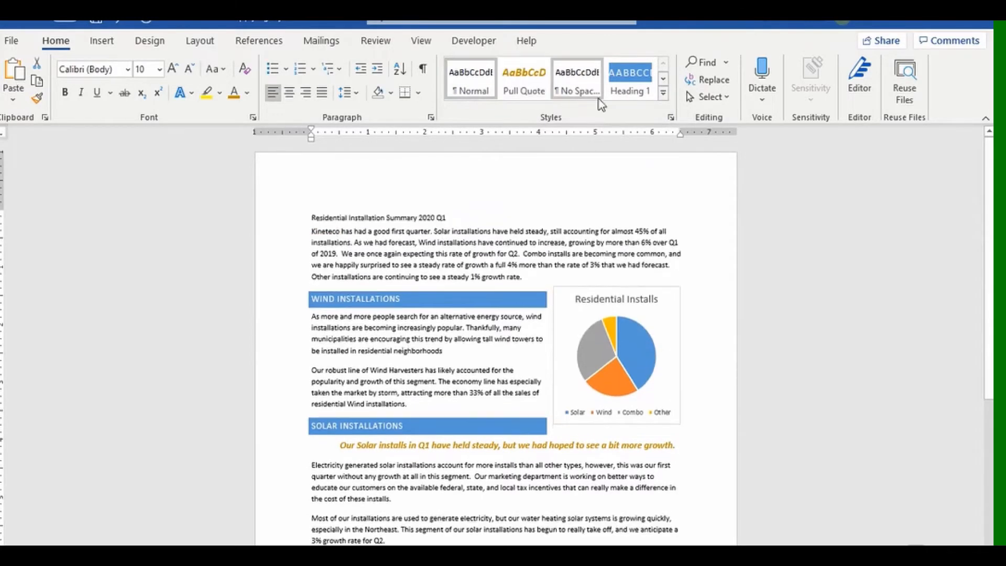
pyautogui.click(661, 94)
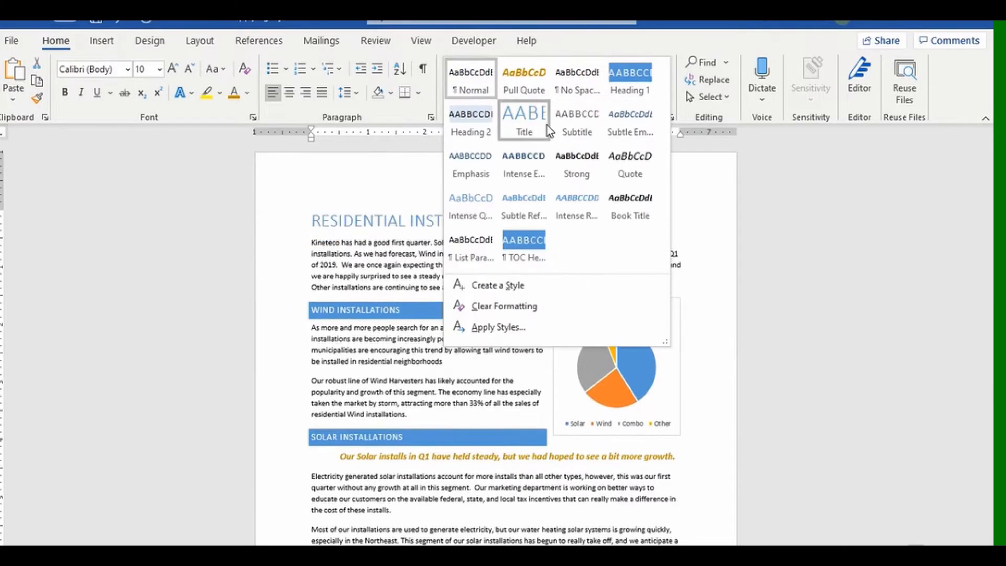
pyautogui.click(544, 125)
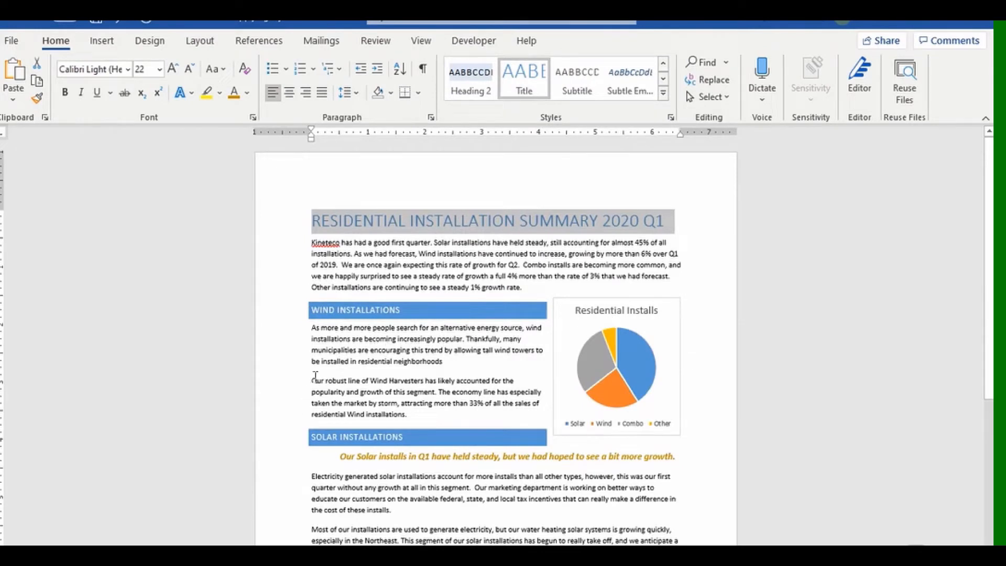
pyautogui.moveTo(312, 381); pyautogui.dragTo(437, 392)
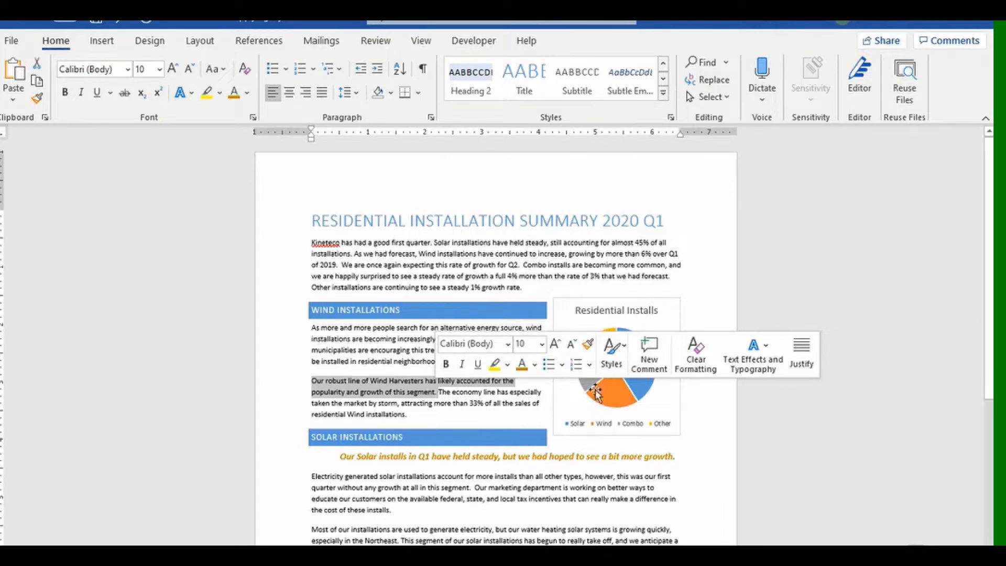
# Apply Intense Quote to the 'Our robust line of Wind Harvesters' sentence and open the Styles pane.
pyautogui.click(623, 357)
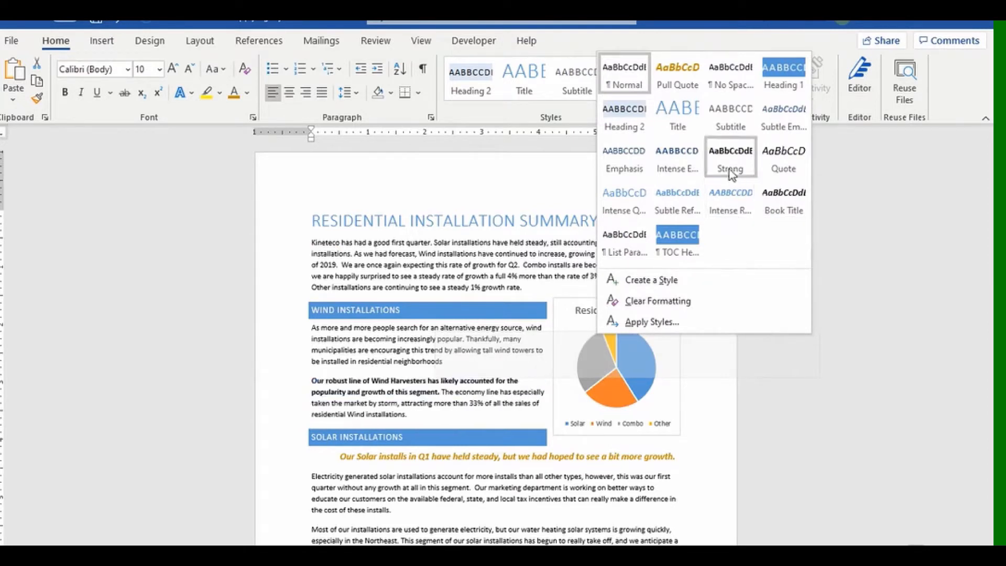
pyautogui.click(636, 206)
pyautogui.click(706, 419)
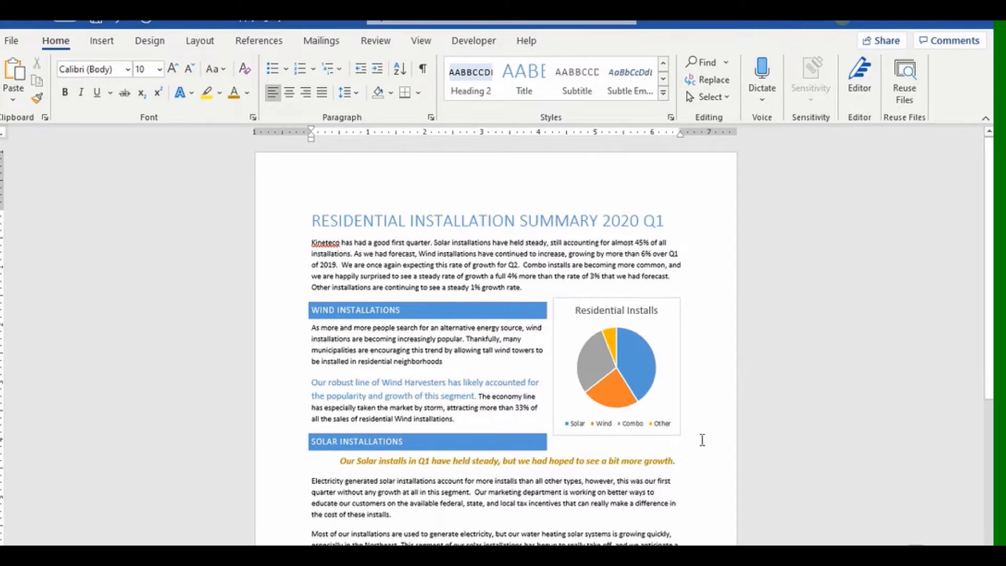
pyautogui.click(670, 119)
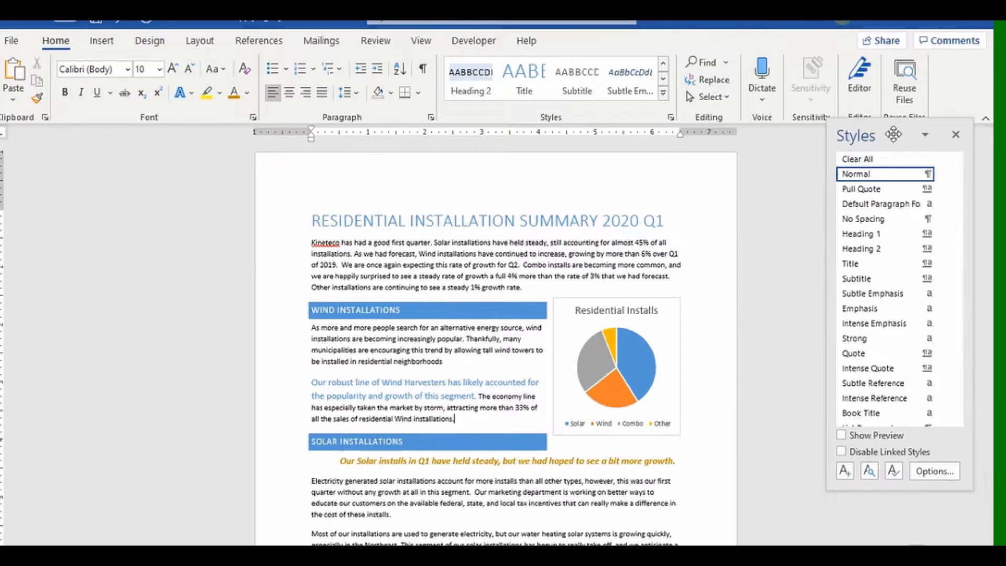
# Float the Styles pane and apply Subtle Emphasis to the solar 'really take off' sentence.
pyautogui.moveTo(894, 135); pyautogui.dragTo(851, 176)
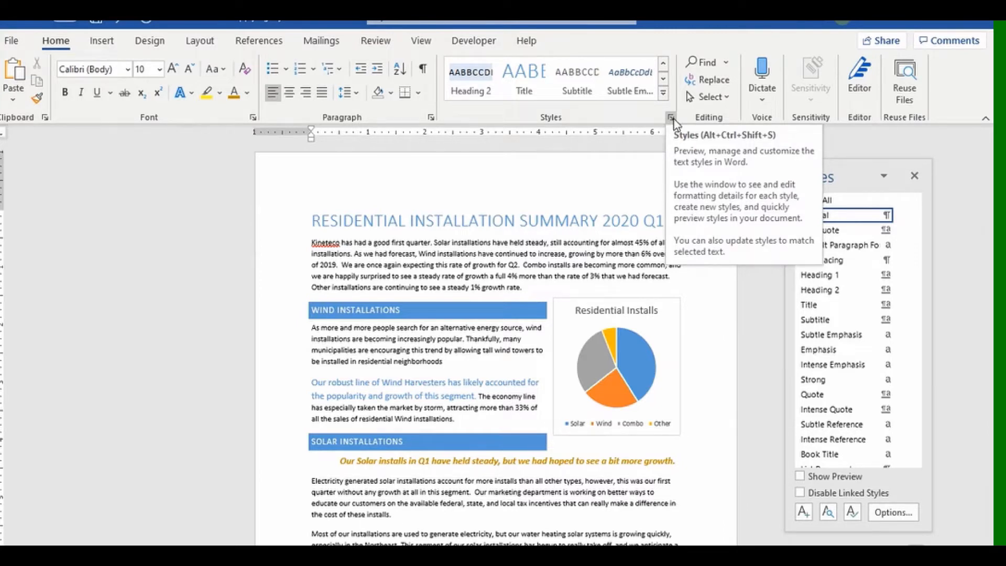
pyautogui.scroll(-2, 489, 419)
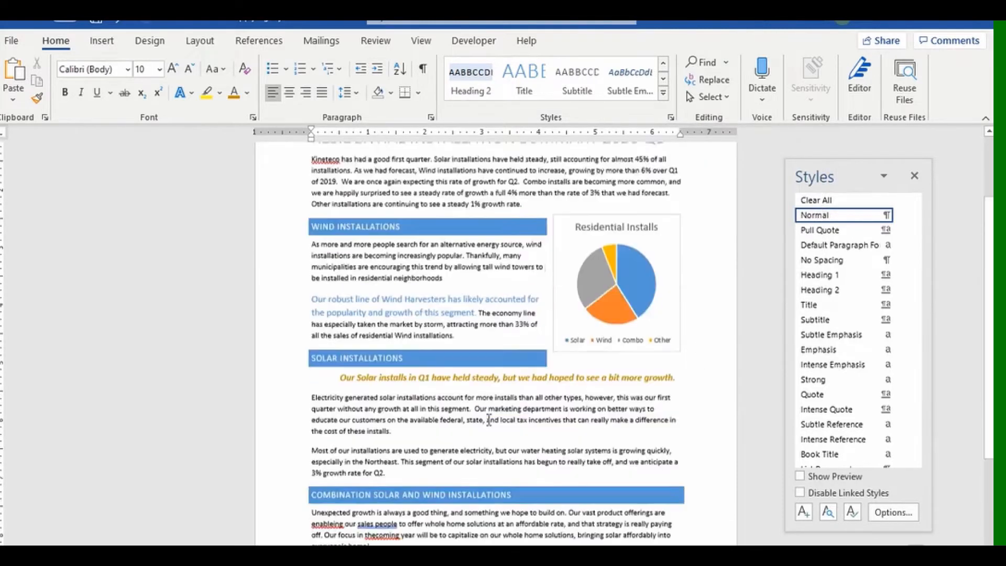
pyautogui.scroll(-1, 489, 419)
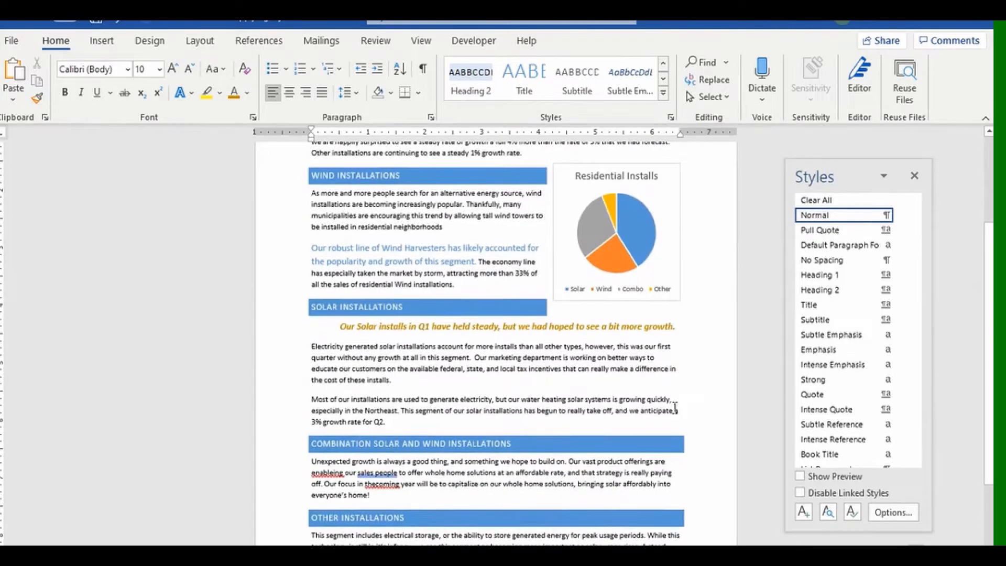
pyautogui.keyDown('ctrl'); pyautogui.click(405, 410); pyautogui.keyUp('ctrl')
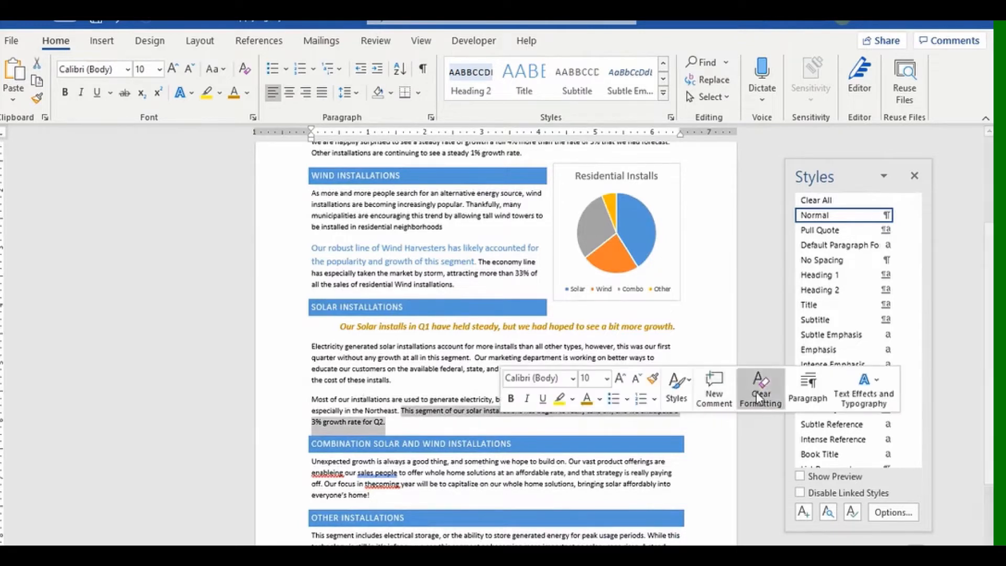
pyautogui.click(835, 339)
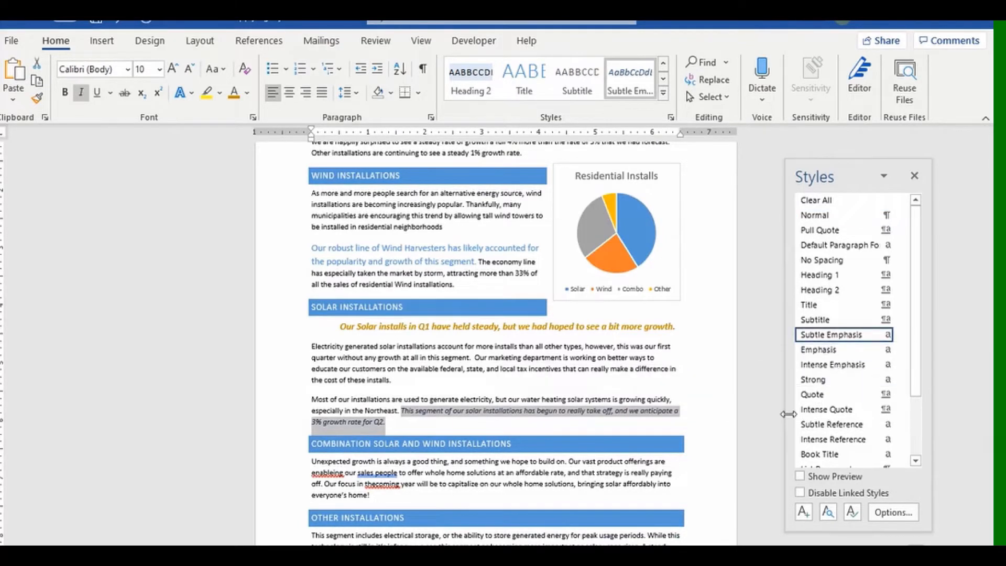
# Turn on Show Preview in the Styles pane to see formatted style names, then turn it off.
pyautogui.click(716, 429)
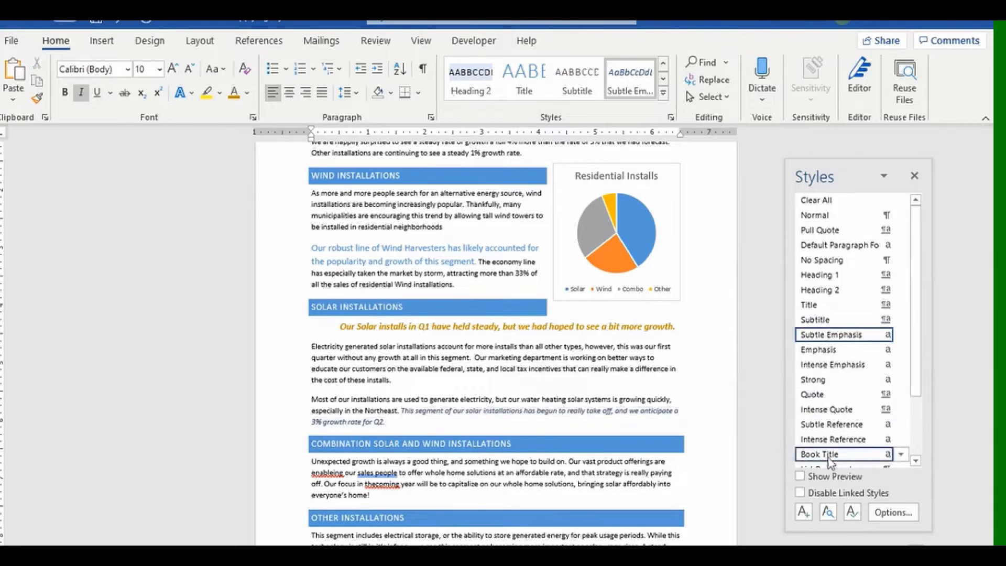
pyautogui.click(810, 477)
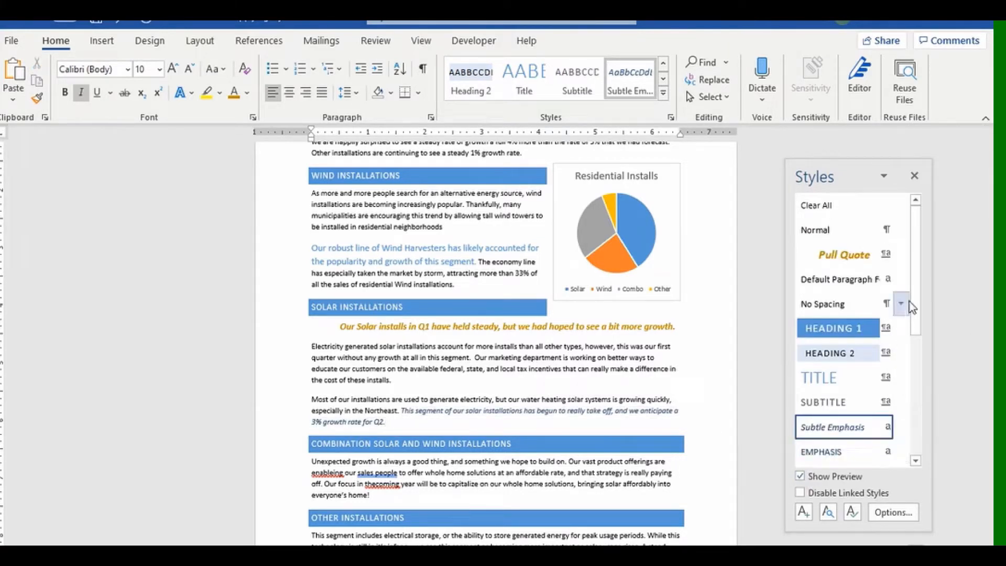
pyautogui.moveTo(916, 306)
pyautogui.mouseDown()
pyautogui.moveTo(919, 406)
pyautogui.moveTo(912, 301)
pyautogui.mouseUp()
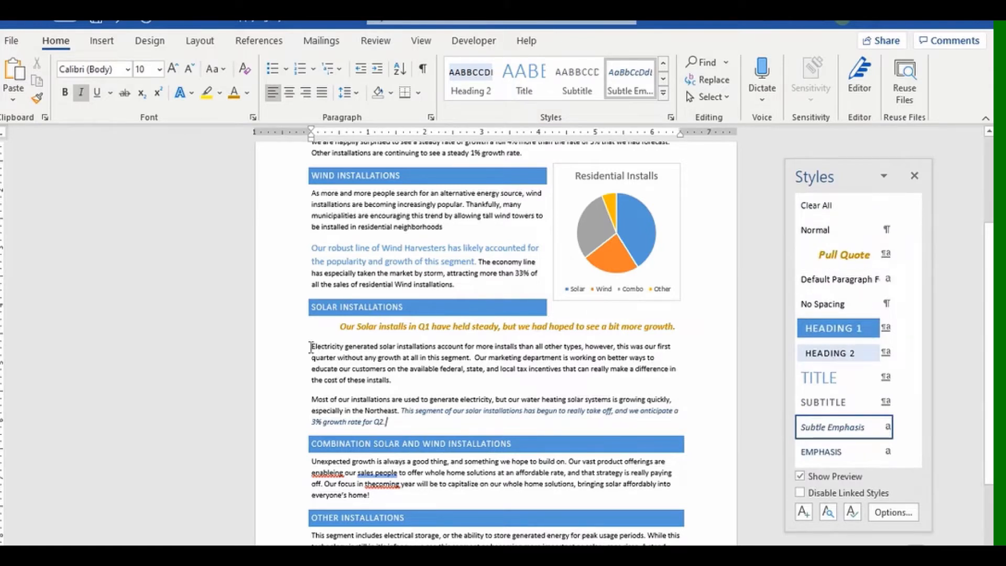
pyautogui.moveTo(312, 346); pyautogui.dragTo(475, 359)
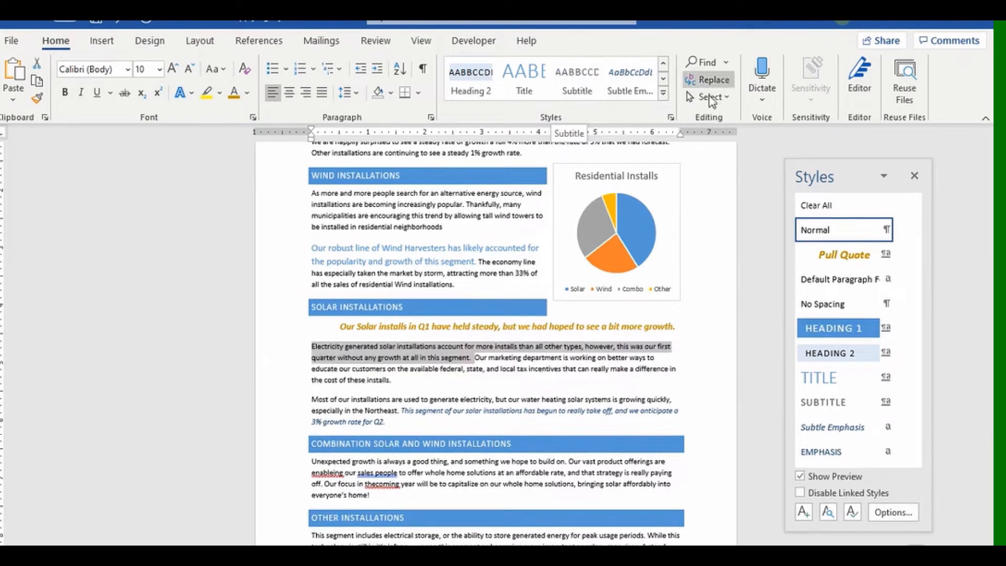
pyautogui.click(510, 386)
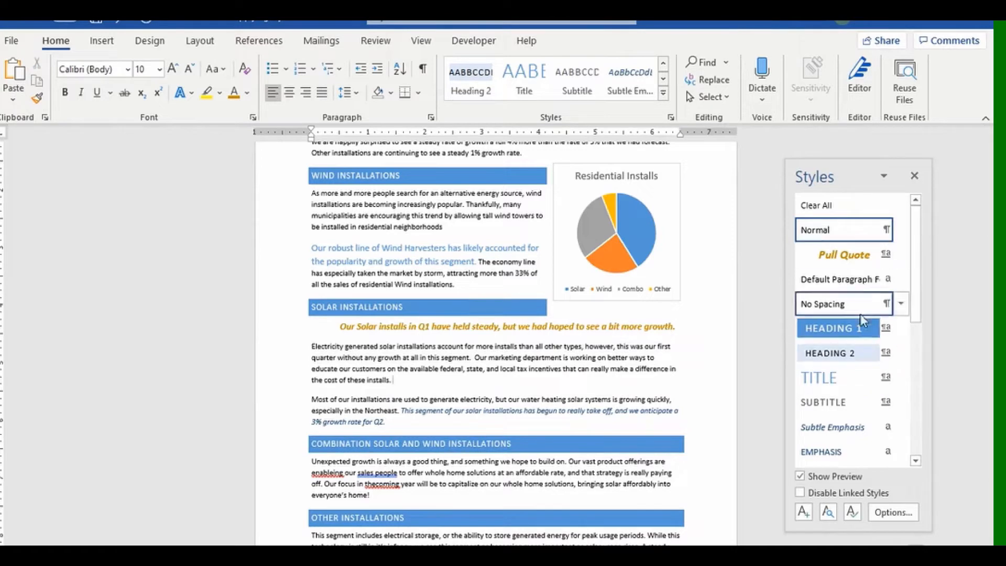
pyautogui.click(800, 477)
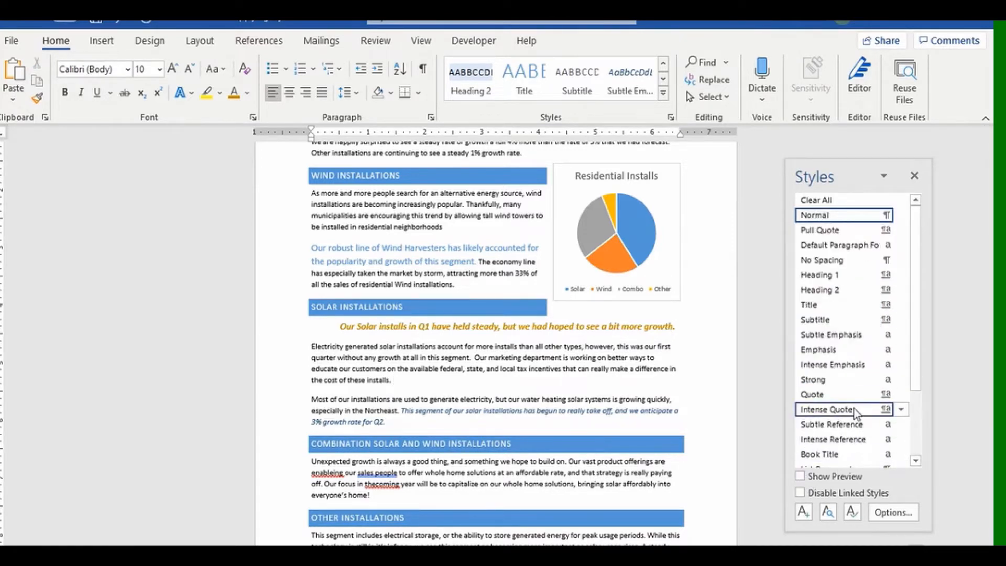
pyautogui.moveTo(854, 409)
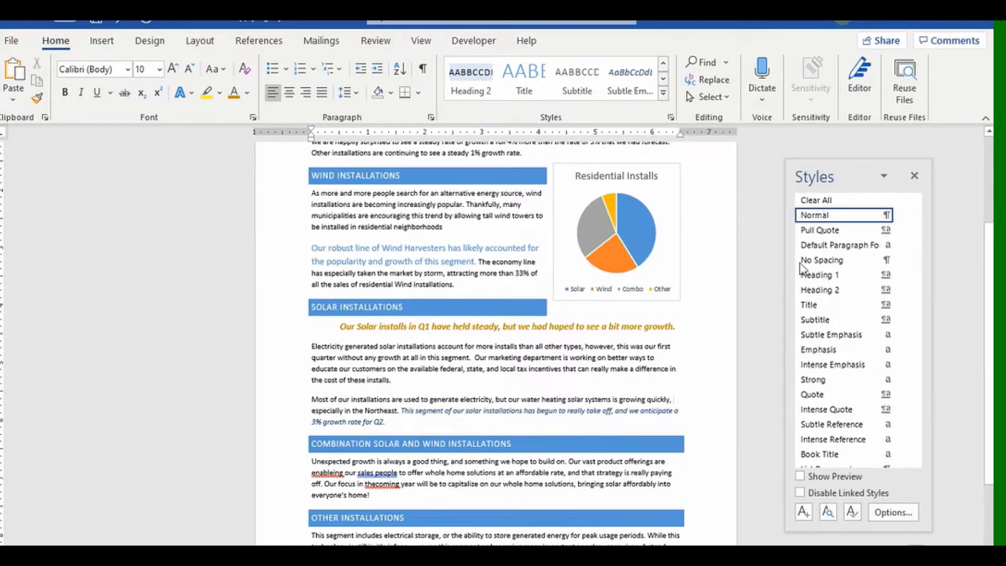
# Close the Styles pane, add the Styles launcher to the Quick Access Toolbar and test it.
pyautogui.click(915, 176)
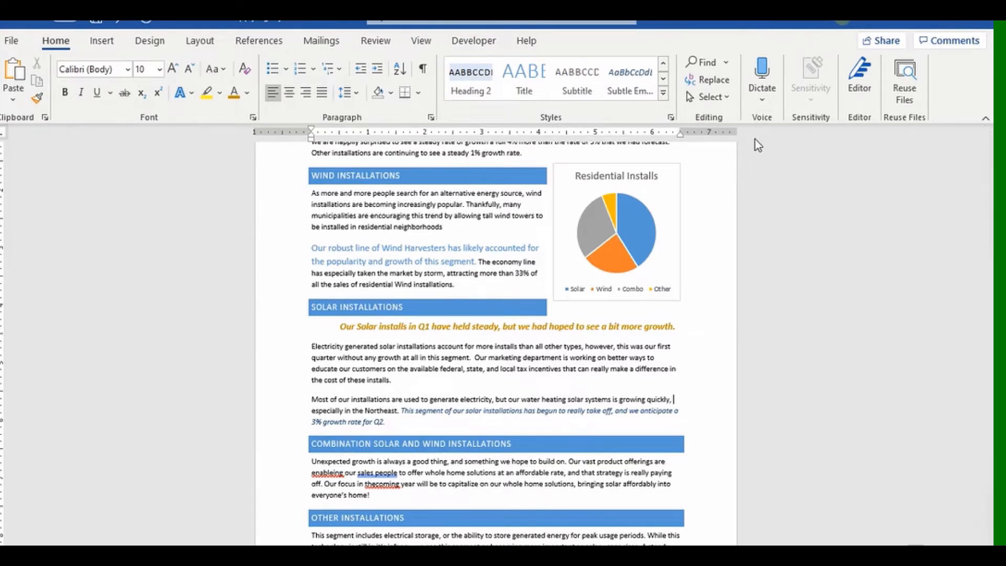
pyautogui.rightClick(672, 121)
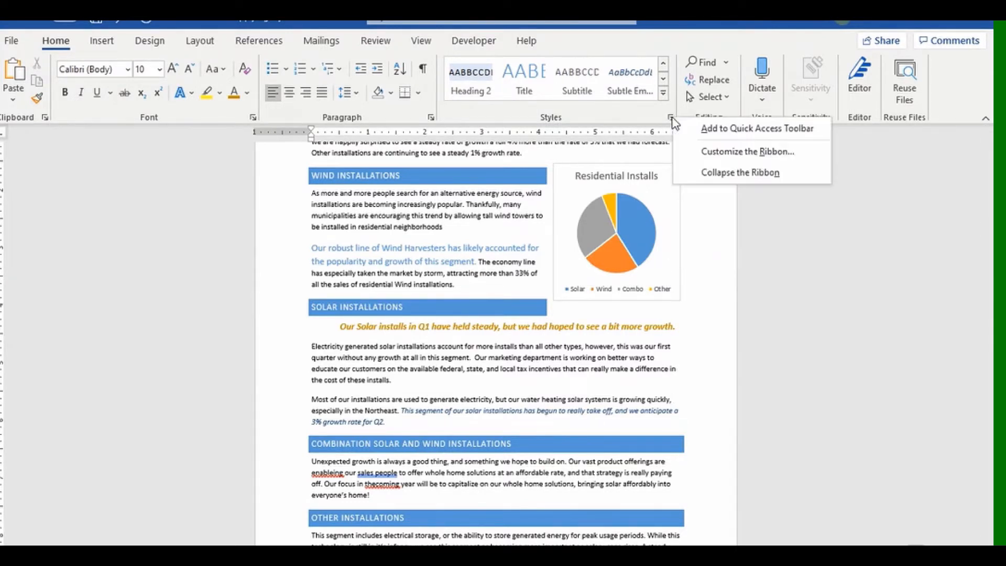
pyautogui.click(704, 132)
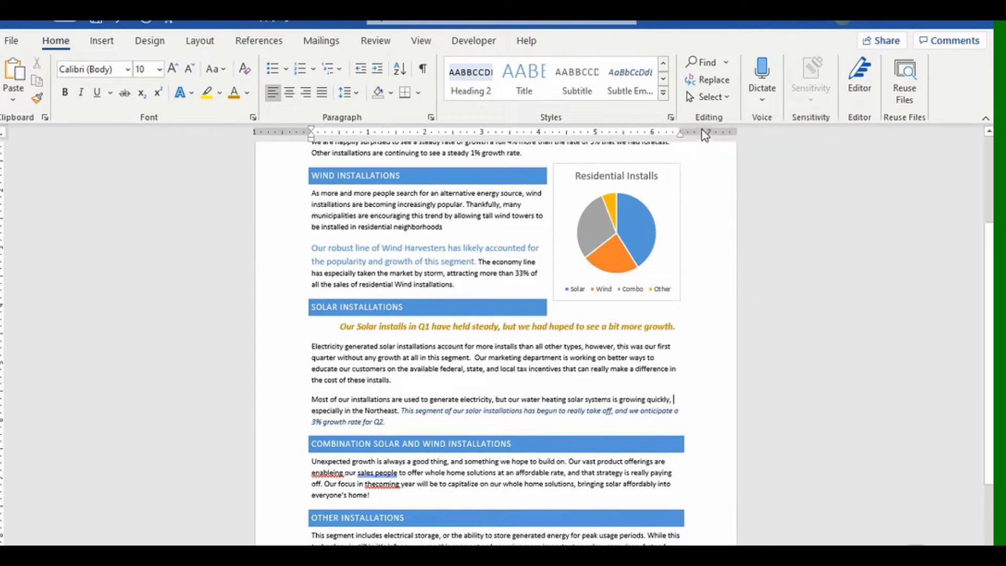
pyautogui.click(169, 23)
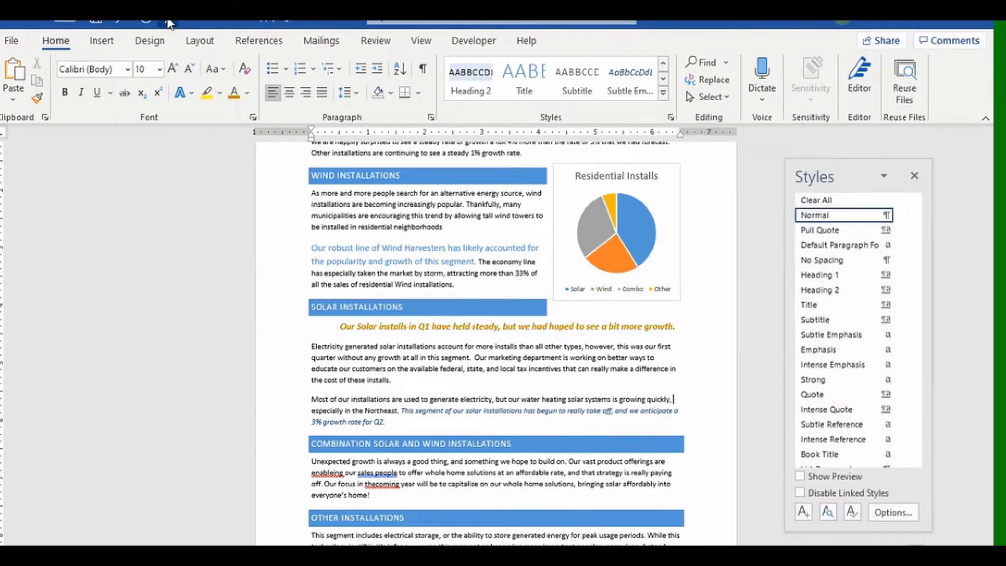
pyautogui.click(169, 24)
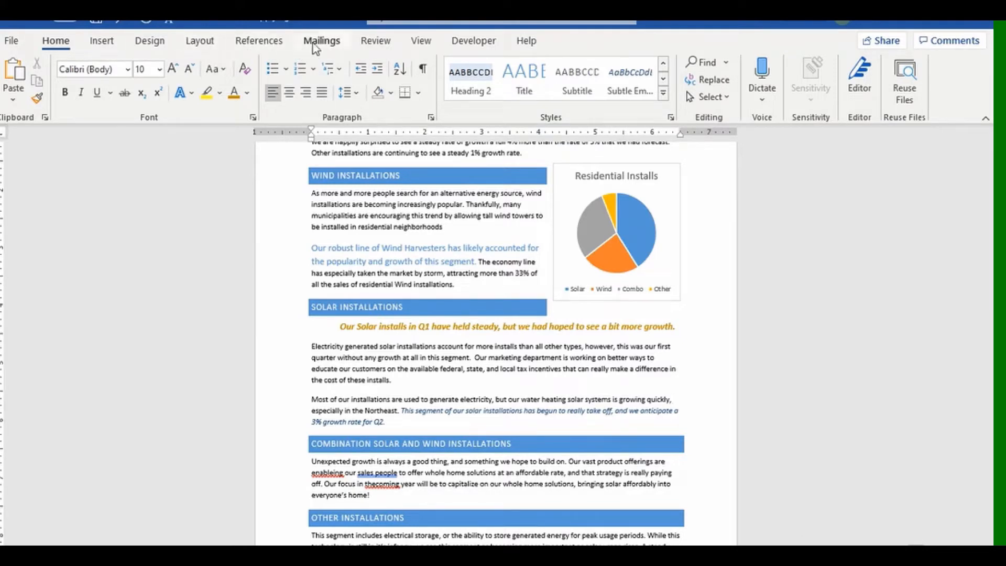
pyautogui.click(259, 40)
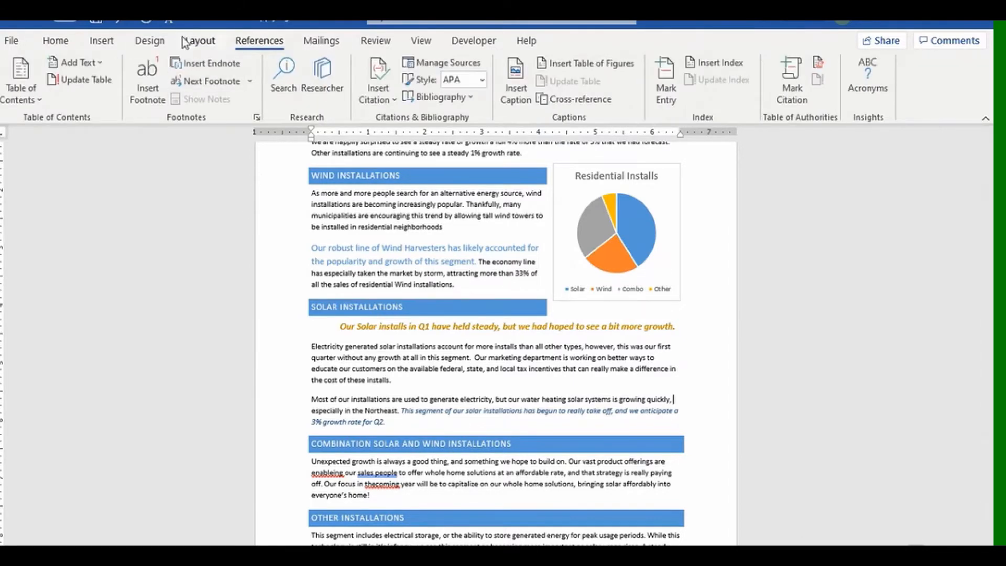
# Toggle the Styles pane from the Quick Access shortcut, docking it on the left, then back on the right.
pyautogui.click(170, 24)
pyautogui.click(170, 24)
pyautogui.click(170, 23)
pyautogui.moveTo(833, 176); pyautogui.dragTo(958, 138)
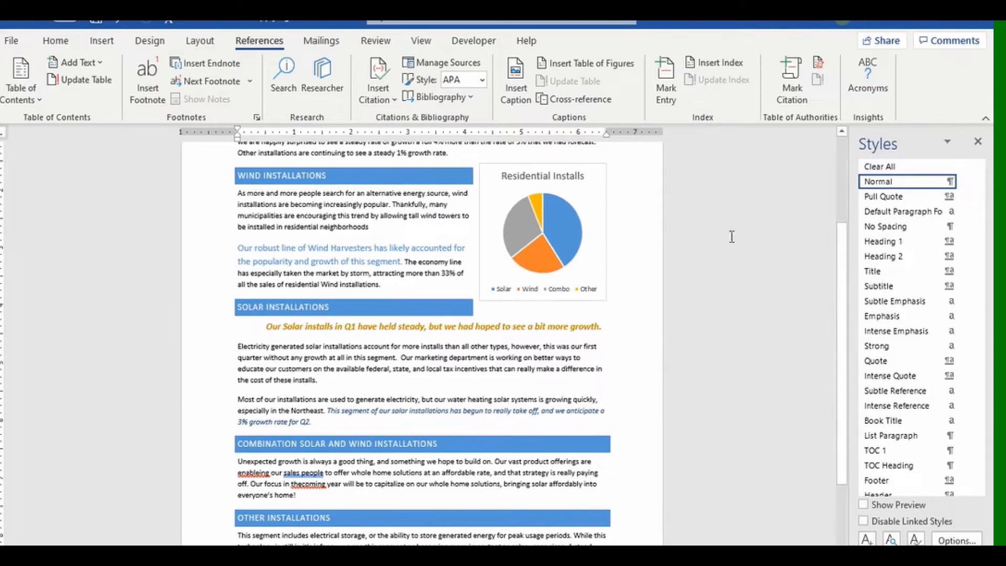
pyautogui.moveTo(890, 137); pyautogui.dragTo(32, 138)
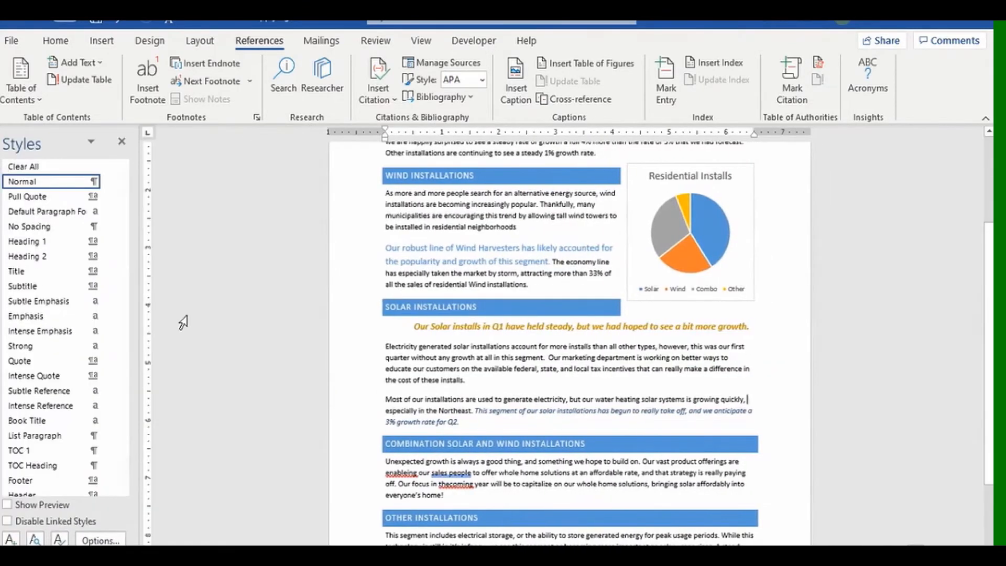
pyautogui.click(168, 23)
pyautogui.click(168, 24)
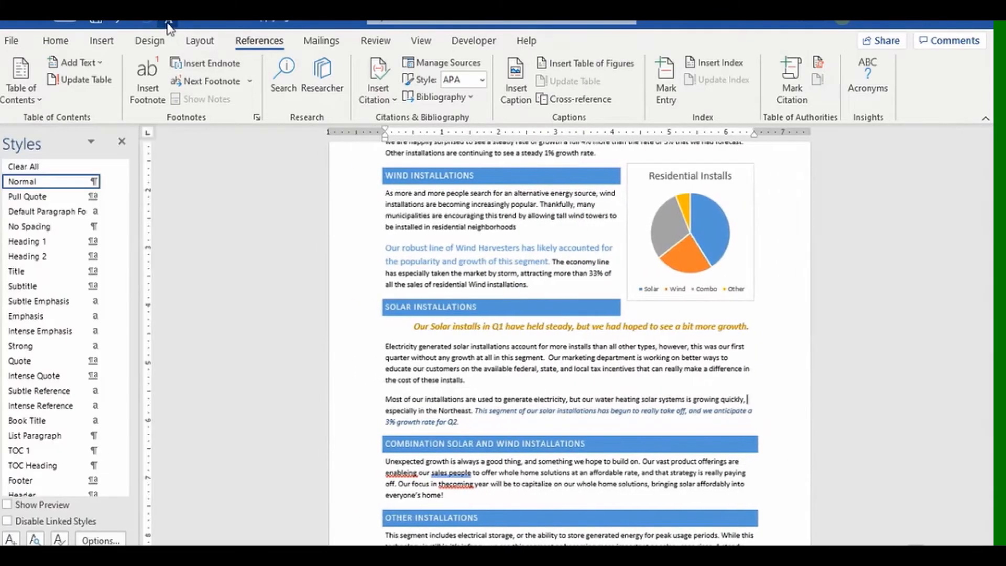
pyautogui.moveTo(58, 141); pyautogui.dragTo(913, 144)
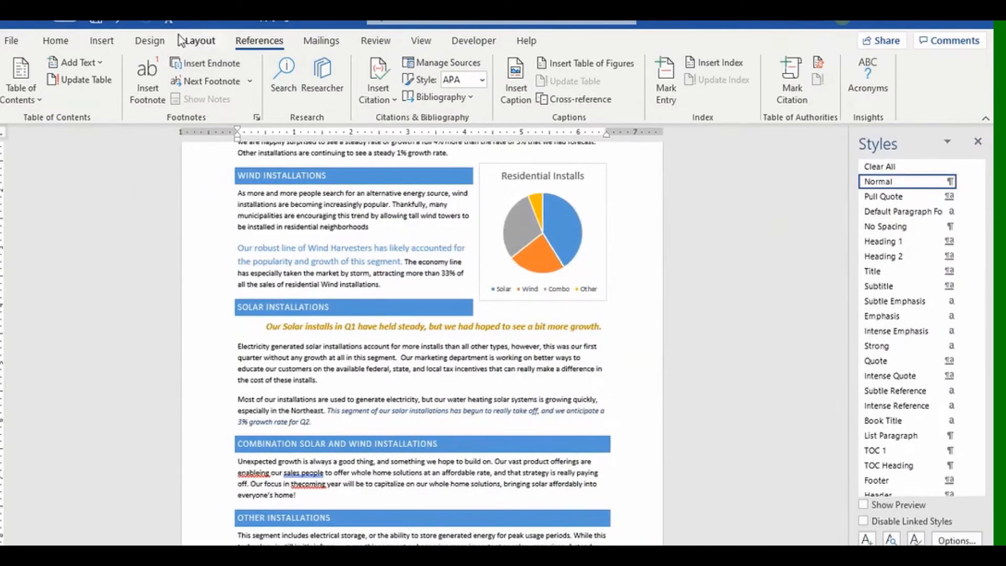
pyautogui.click(169, 24)
pyautogui.click(168, 24)
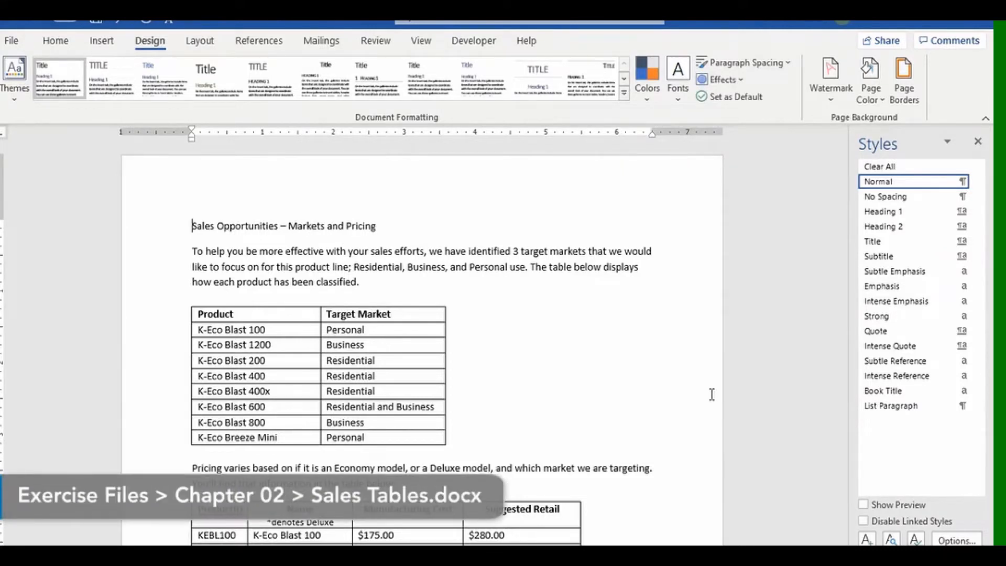
# Select the Product and Target Market table and browse the full Table Design styles gallery.
pyautogui.click(320, 313)
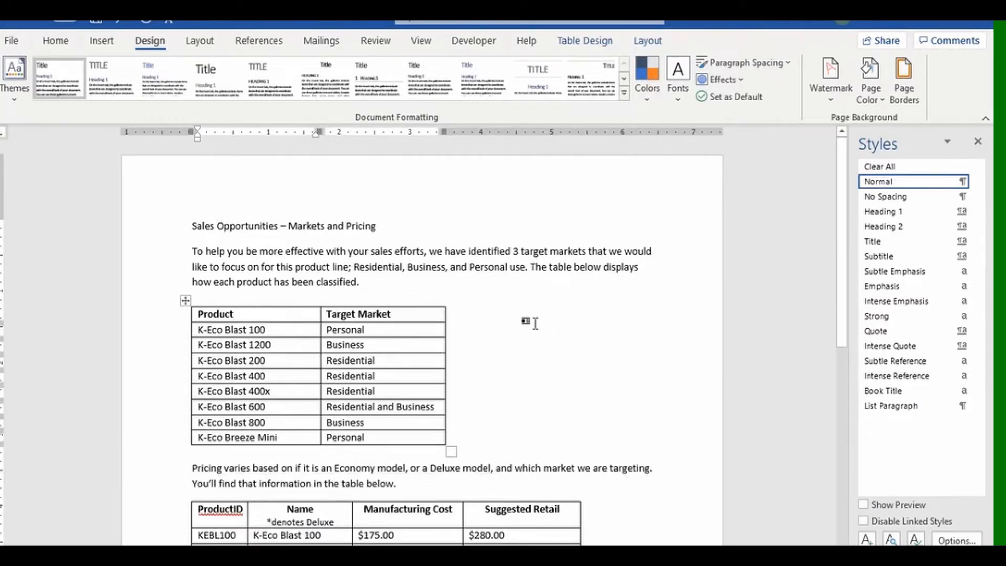
pyautogui.scroll(-5, 291, 334)
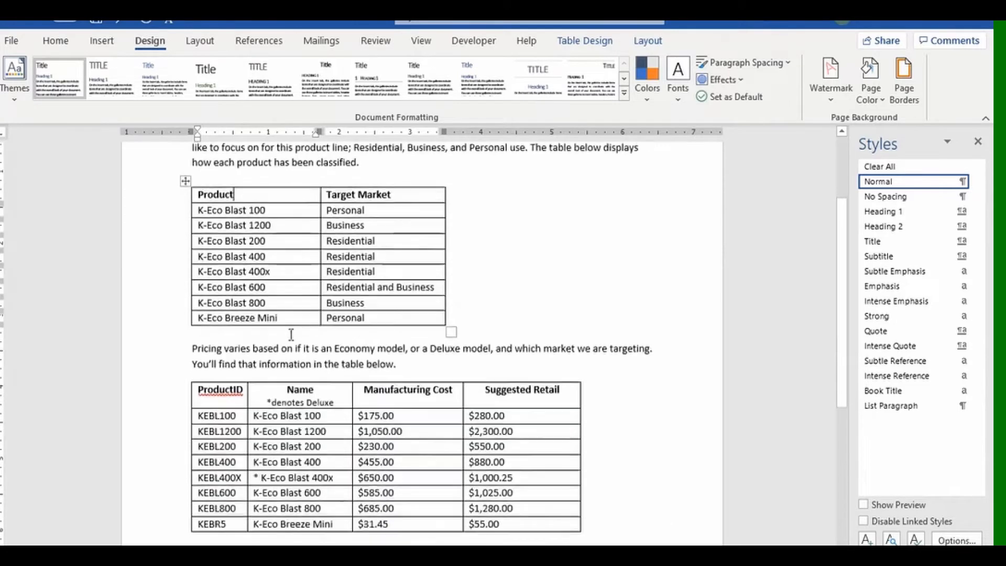
pyautogui.scroll(3, 291, 334)
pyautogui.scroll(1, 291, 334)
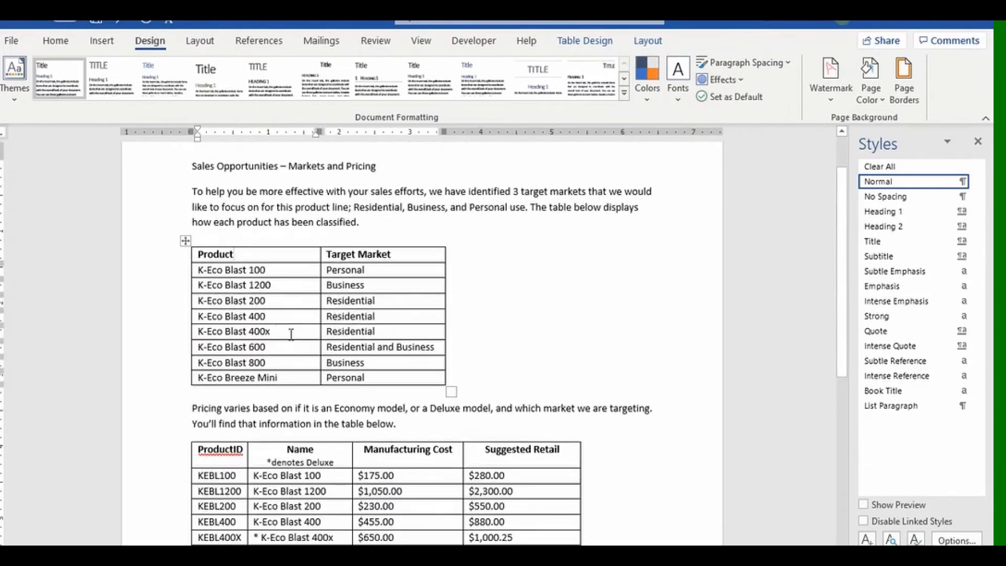
pyautogui.click(647, 41)
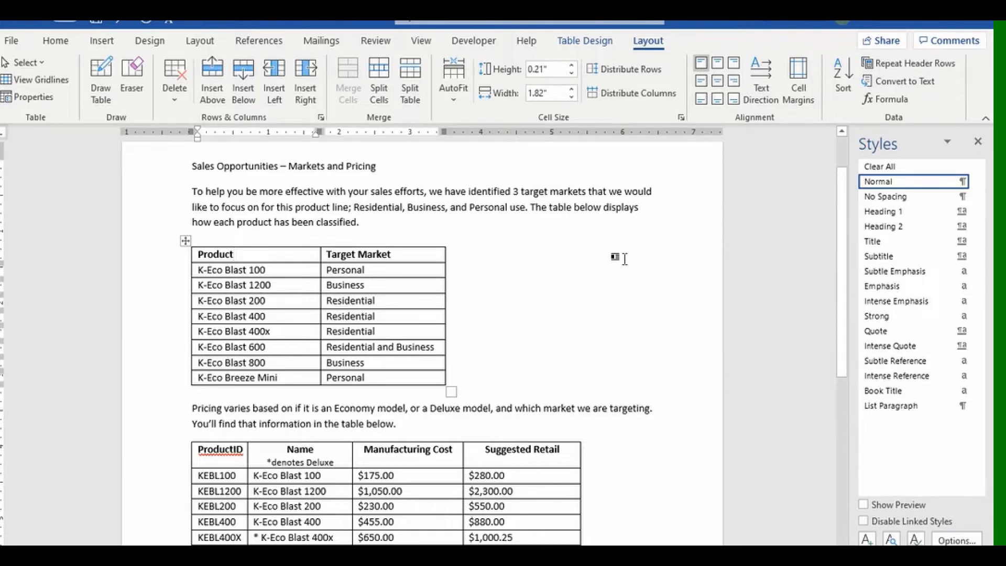
pyautogui.click(587, 45)
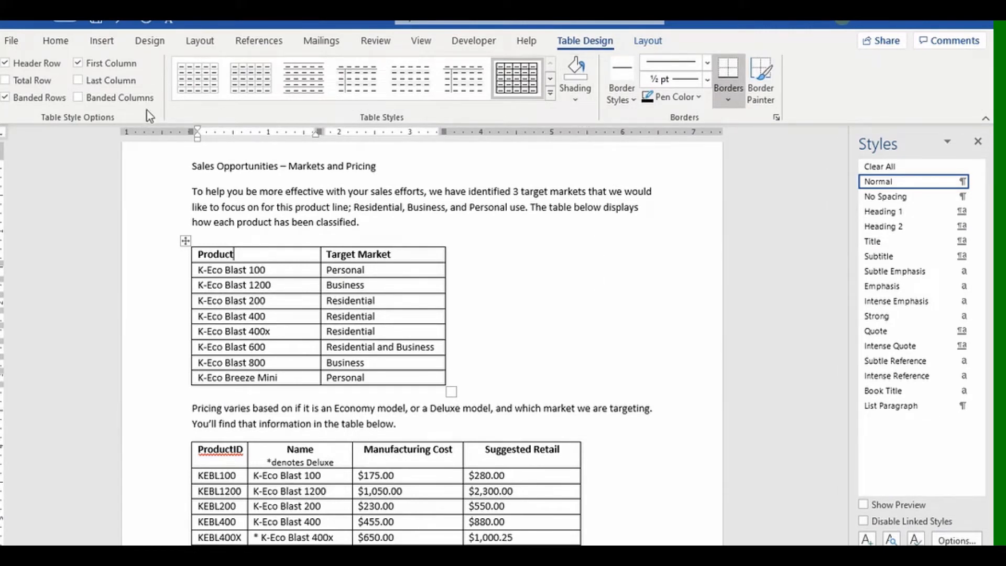
pyautogui.click(550, 94)
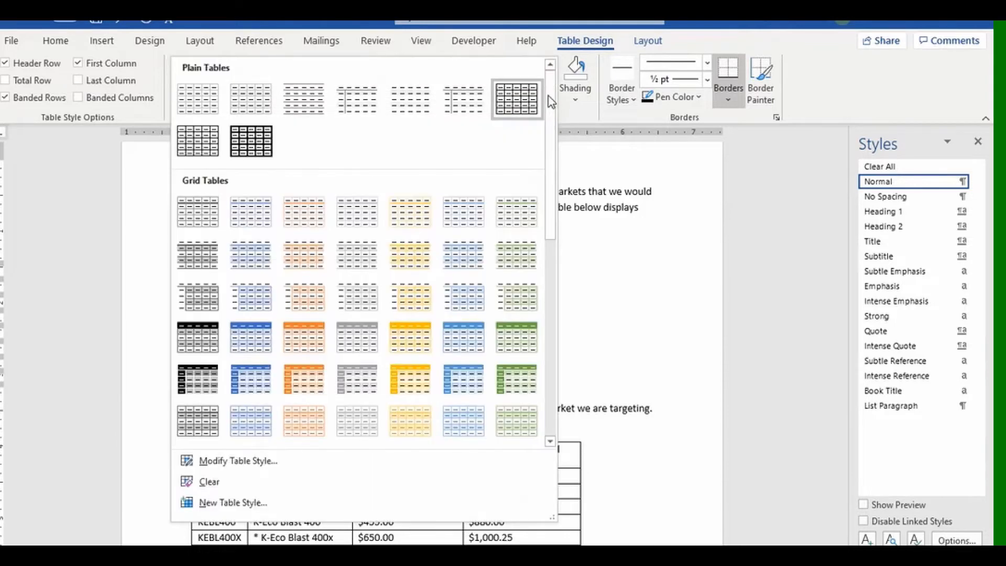
pyautogui.moveTo(552, 101)
pyautogui.mouseDown()
pyautogui.moveTo(544, 278)
pyautogui.moveTo(539, 93)
pyautogui.mouseUp()
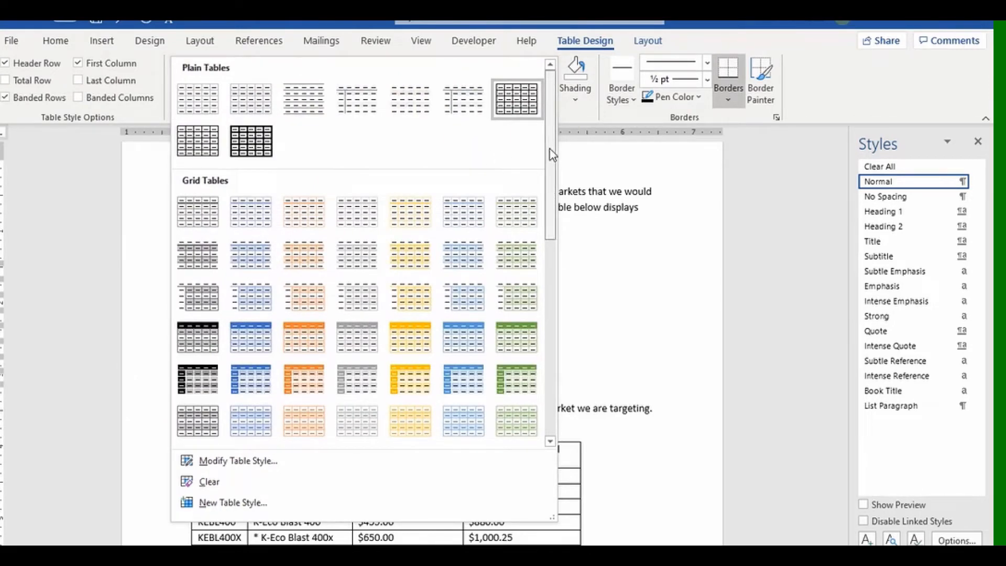
pyautogui.moveTo(550, 148); pyautogui.dragTo(548, 206)
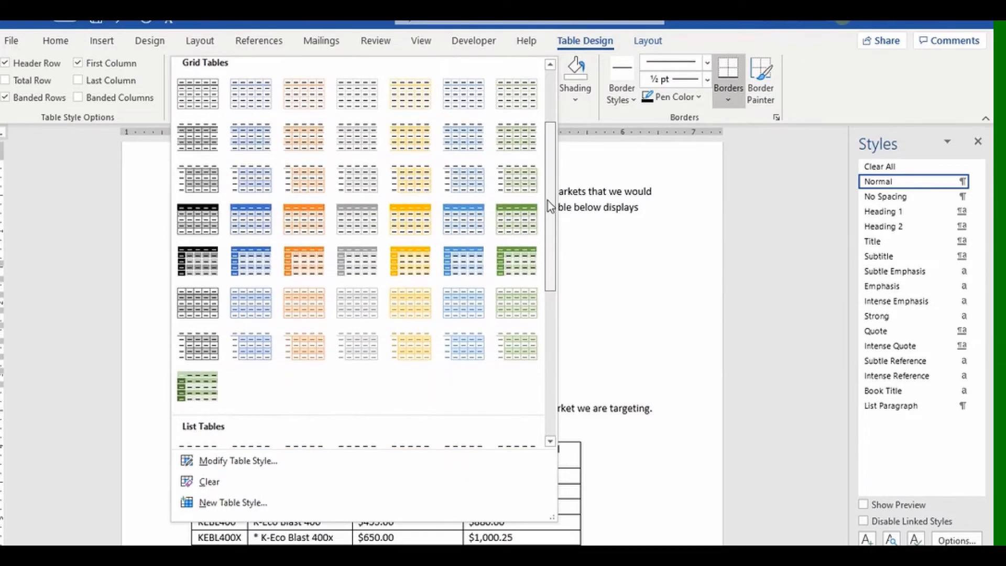
pyautogui.moveTo(548, 200); pyautogui.dragTo(548, 215)
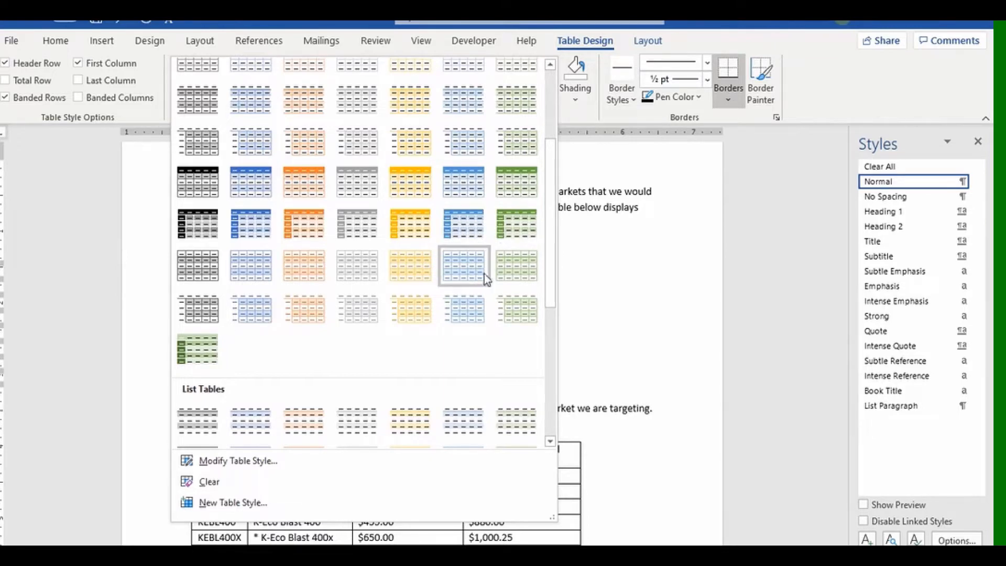
pyautogui.moveTo(552, 222)
pyautogui.mouseDown()
pyautogui.moveTo(554, 395)
pyautogui.moveTo(529, 166)
pyautogui.moveTo(542, 231)
pyautogui.mouseUp()
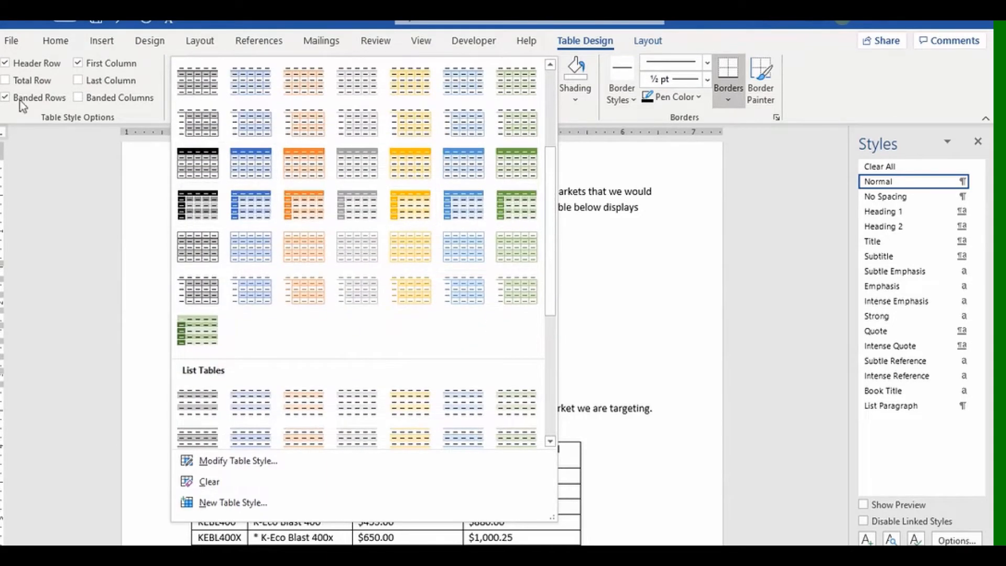
# Try a Total Row and unbanded rows, then restore Banded Rows with no Total Row.
pyautogui.click(6, 81)
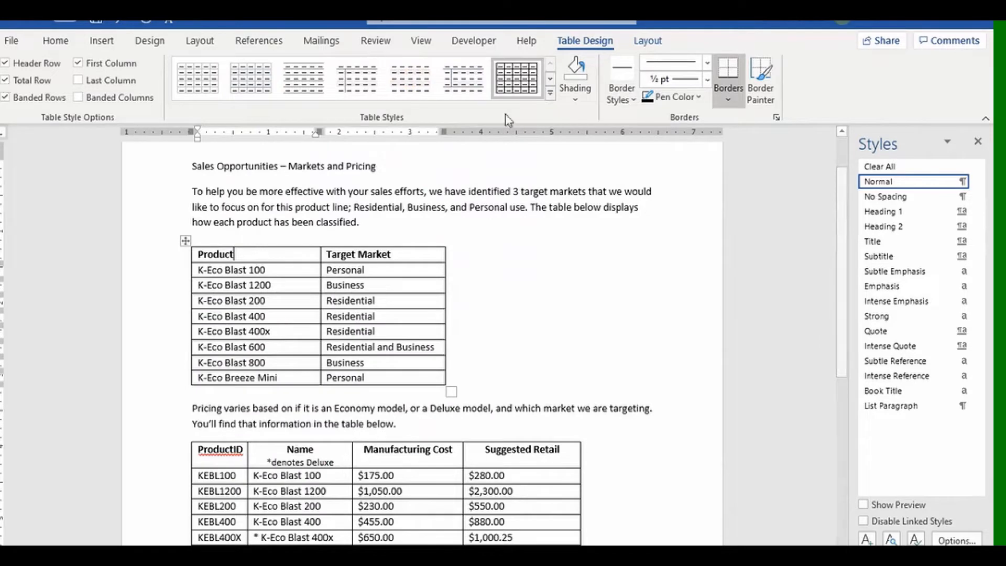
pyautogui.click(549, 93)
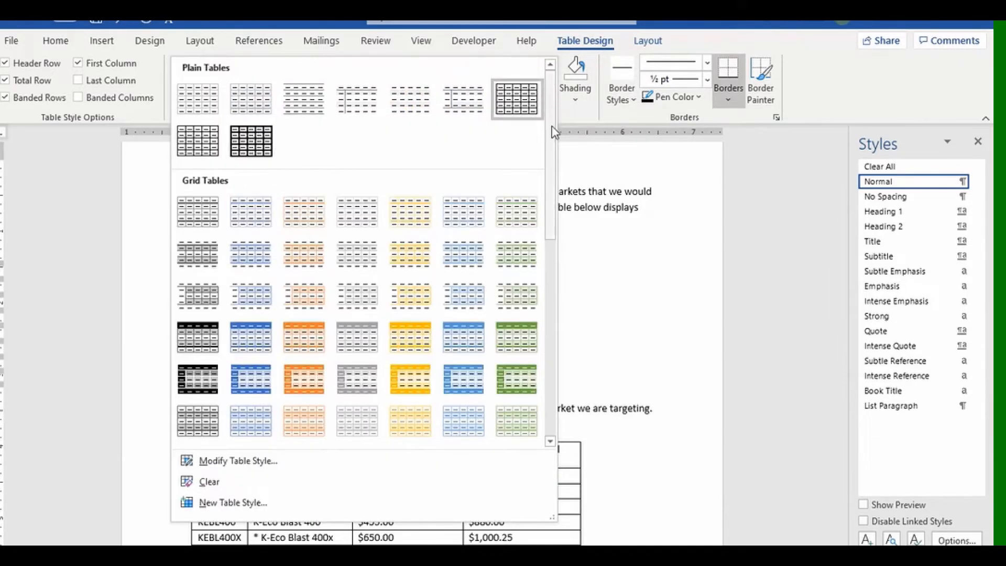
pyautogui.moveTo(547, 96); pyautogui.dragTo(547, 196)
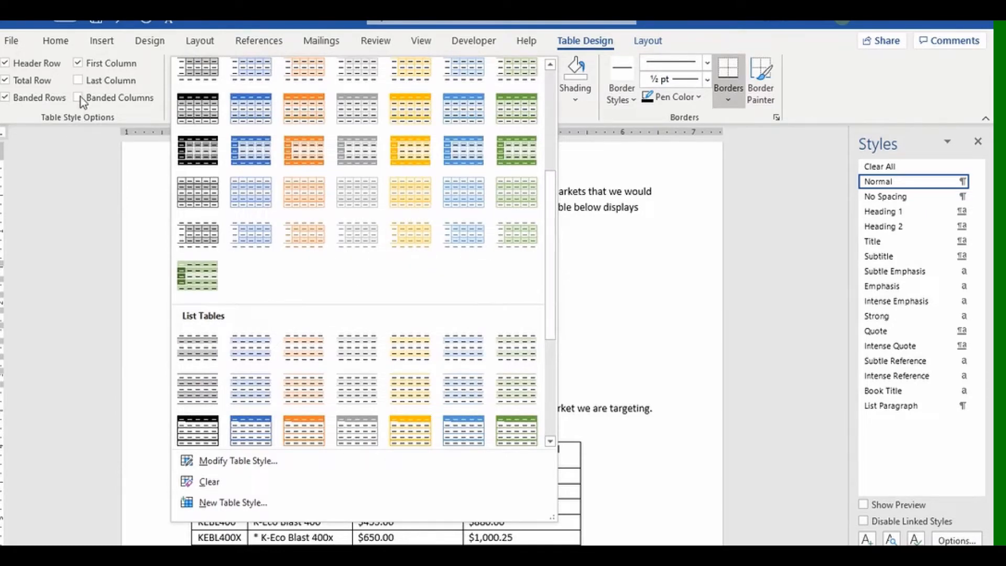
pyautogui.click(8, 103)
pyautogui.click(19, 103)
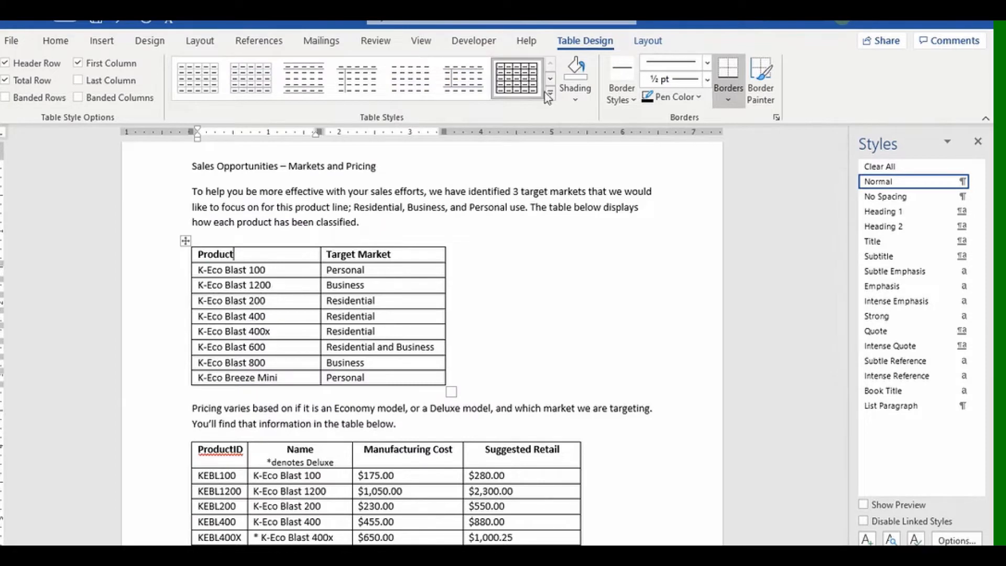
pyautogui.click(551, 96)
pyautogui.moveTo(557, 104)
pyautogui.mouseDown()
pyautogui.moveTo(567, 332)
pyautogui.moveTo(548, 114)
pyautogui.mouseUp()
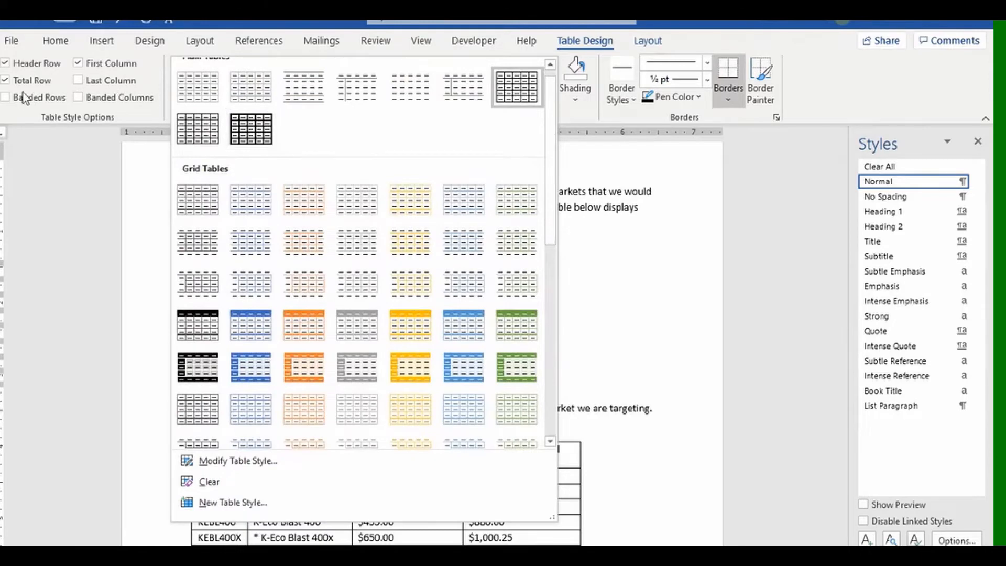
pyautogui.click(6, 97)
pyautogui.click(6, 82)
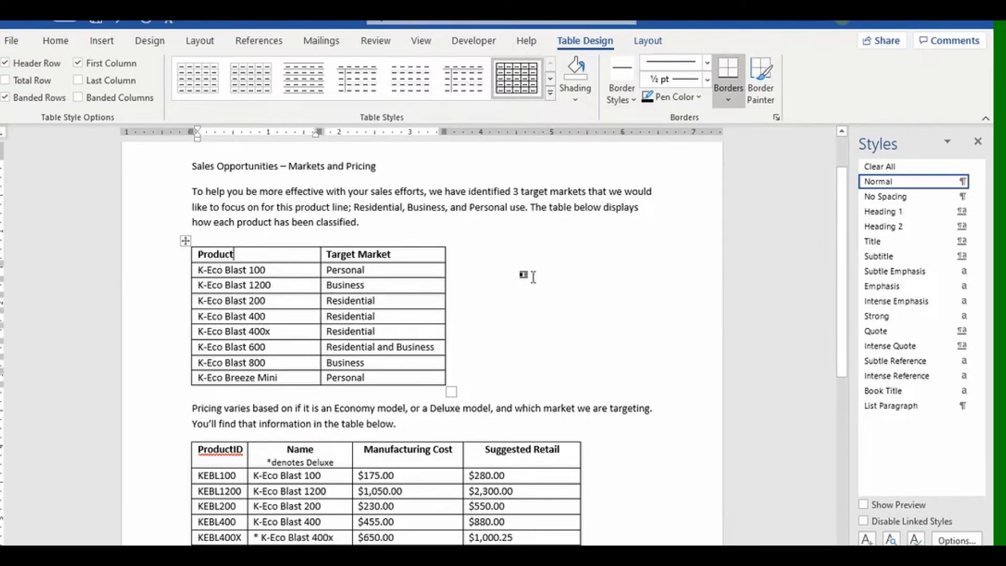
# Apply a blue List Table style with a blue header row to the product table.
pyautogui.scroll(2, 534, 277)
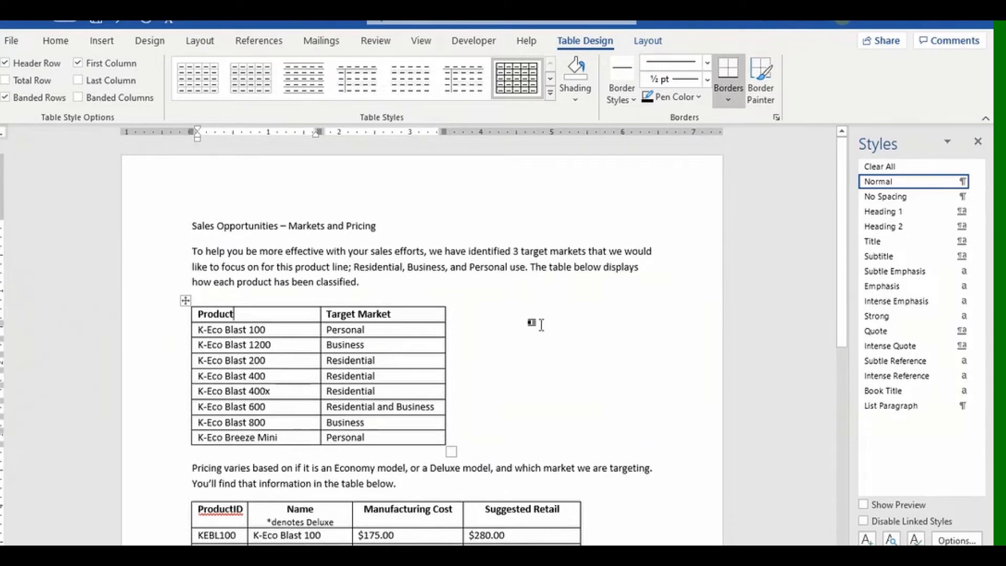
pyautogui.scroll(-4, 541, 325)
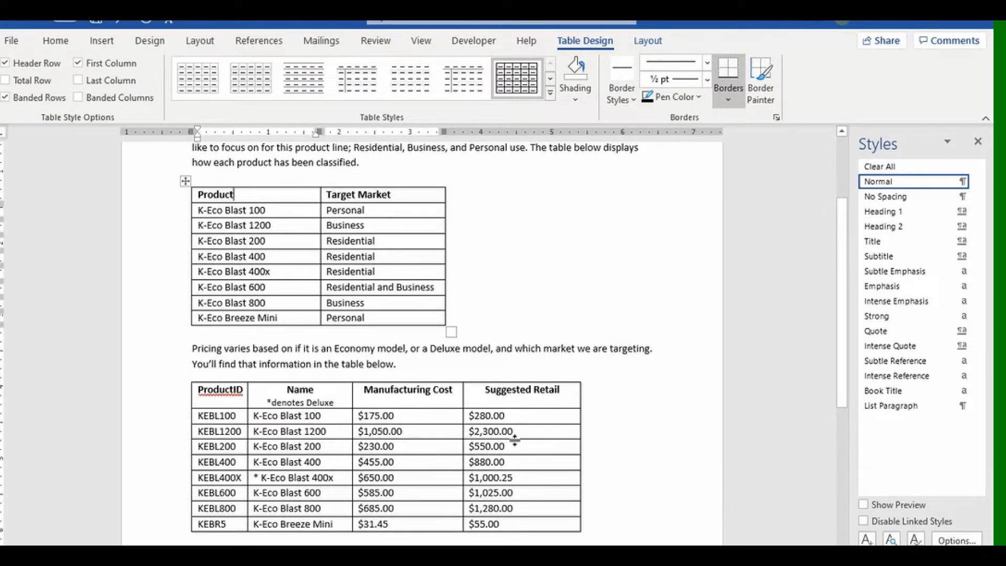
pyautogui.scroll(3, 503, 435)
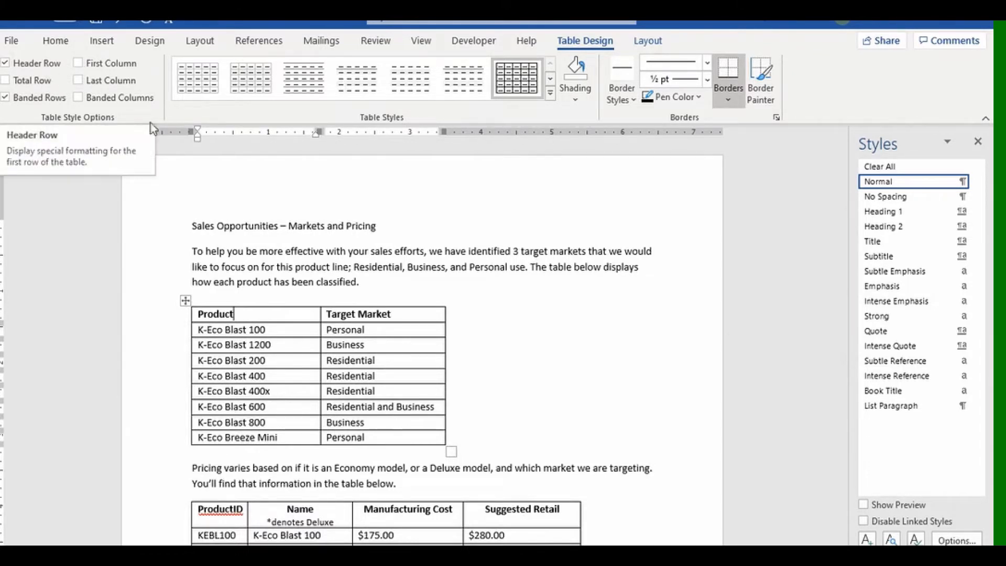
pyautogui.click(551, 95)
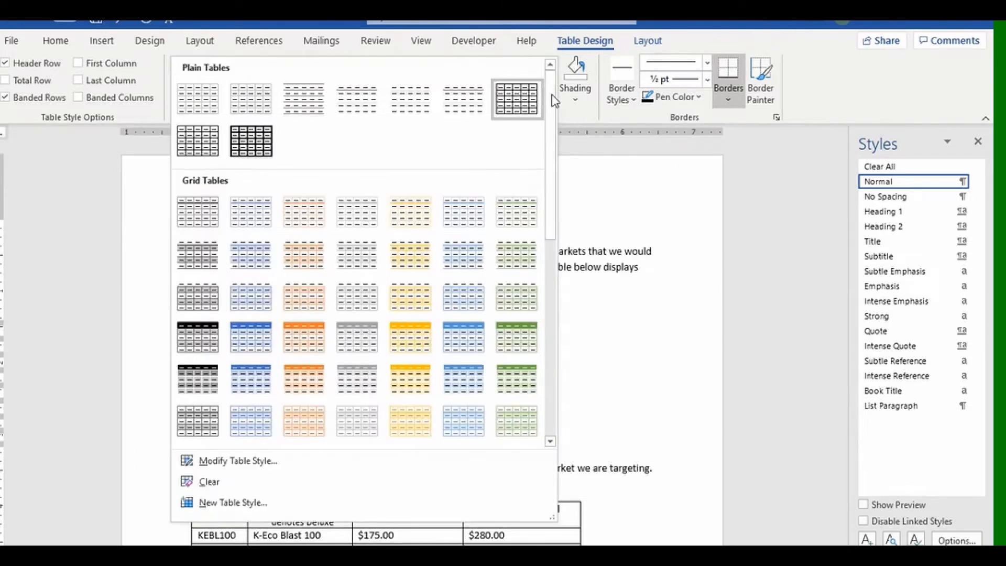
pyautogui.moveTo(550, 115); pyautogui.dragTo(570, 322)
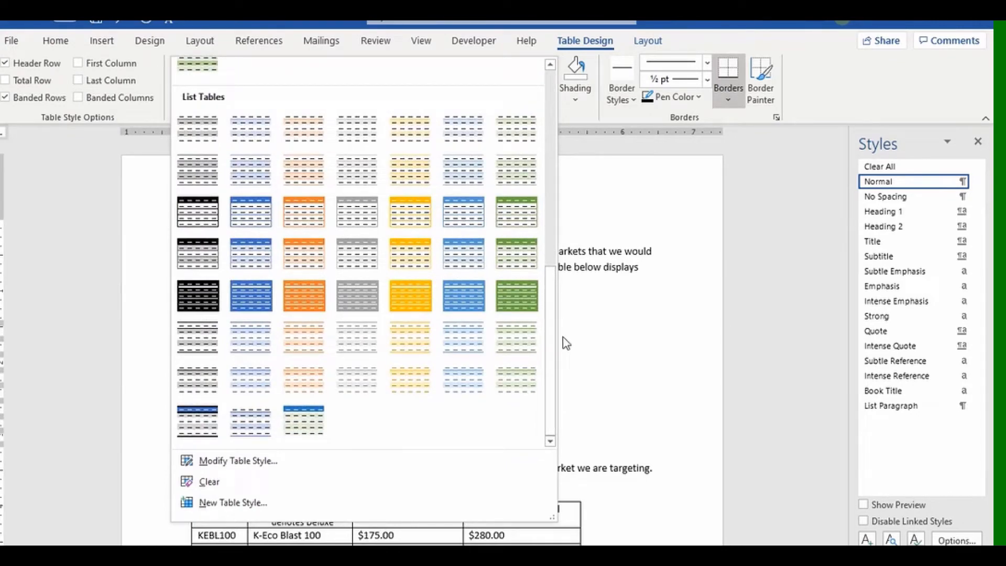
pyautogui.click(463, 266)
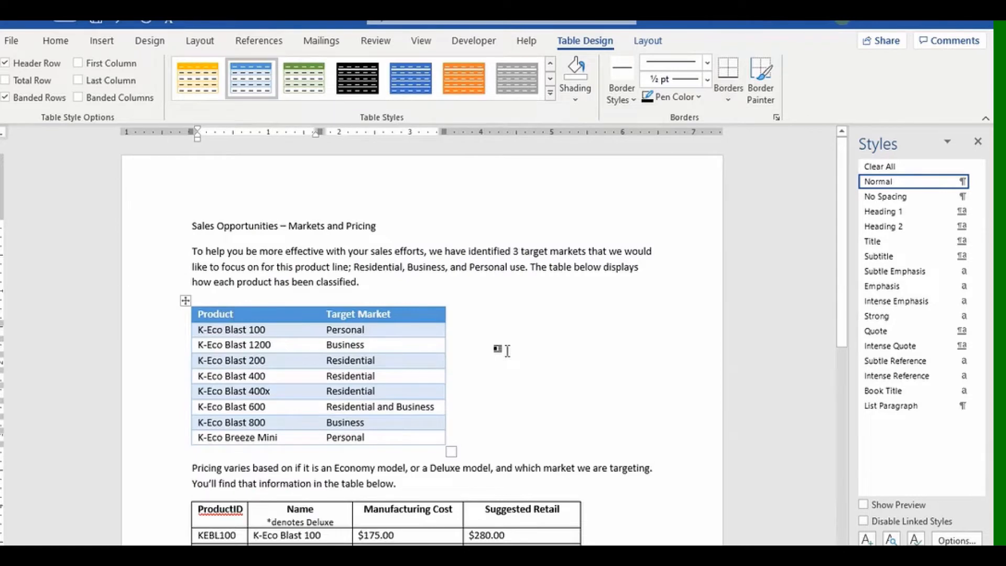
pyautogui.scroll(-3, 507, 351)
pyautogui.scroll(2, 509, 351)
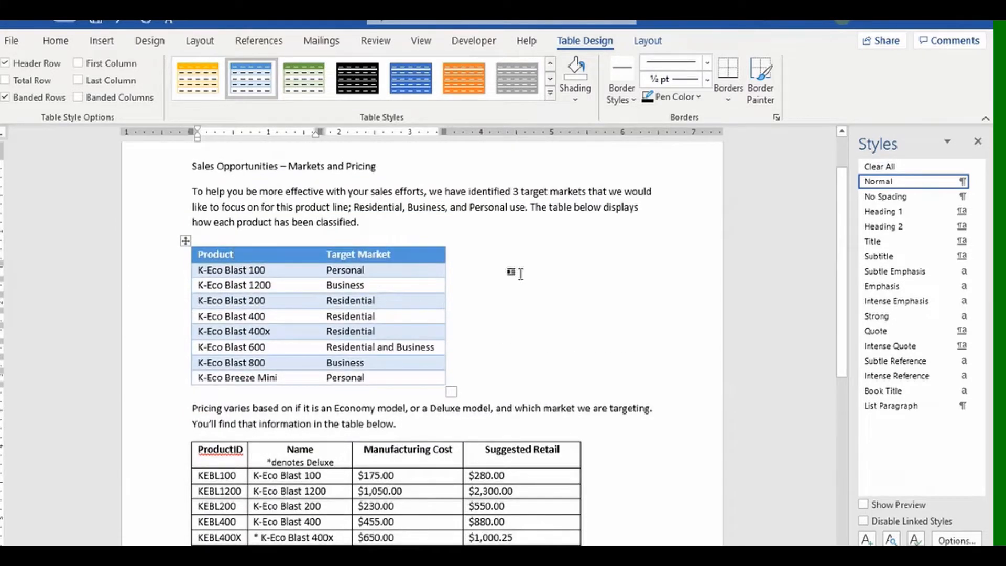
pyautogui.click(551, 92)
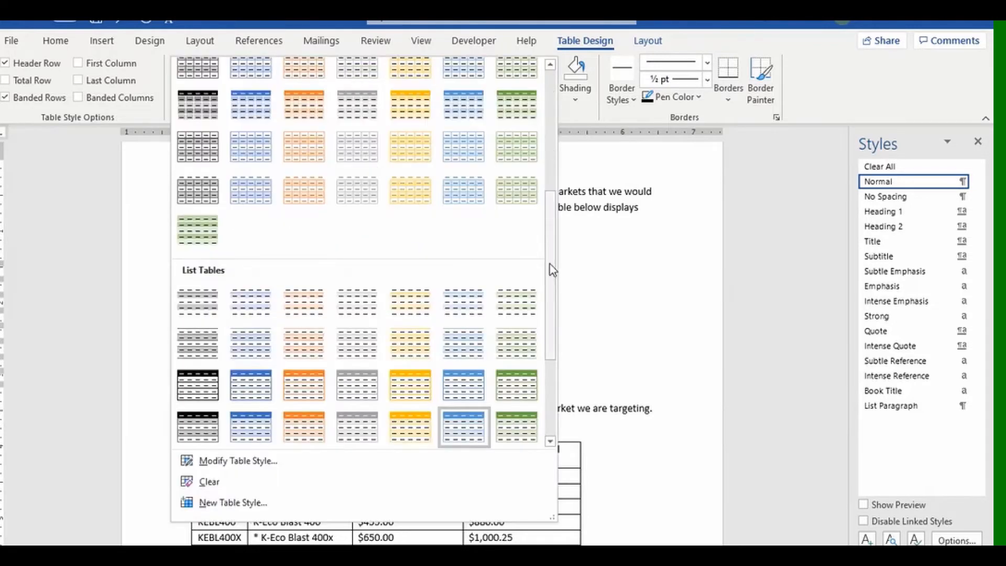
pyautogui.moveTo(549, 263)
pyautogui.mouseDown()
pyautogui.moveTo(554, 336)
pyautogui.moveTo(545, 251)
pyautogui.mouseUp()
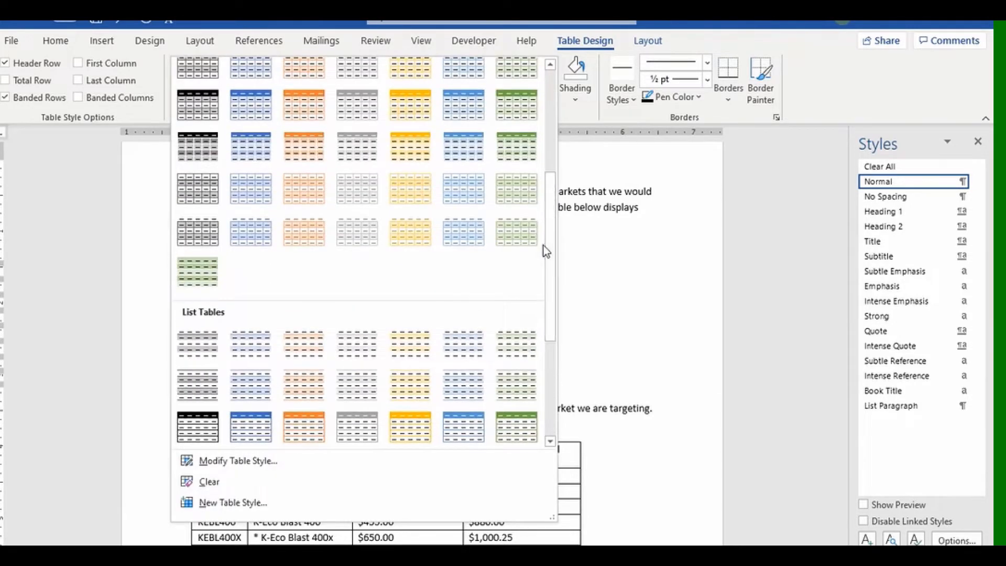
pyautogui.click(463, 155)
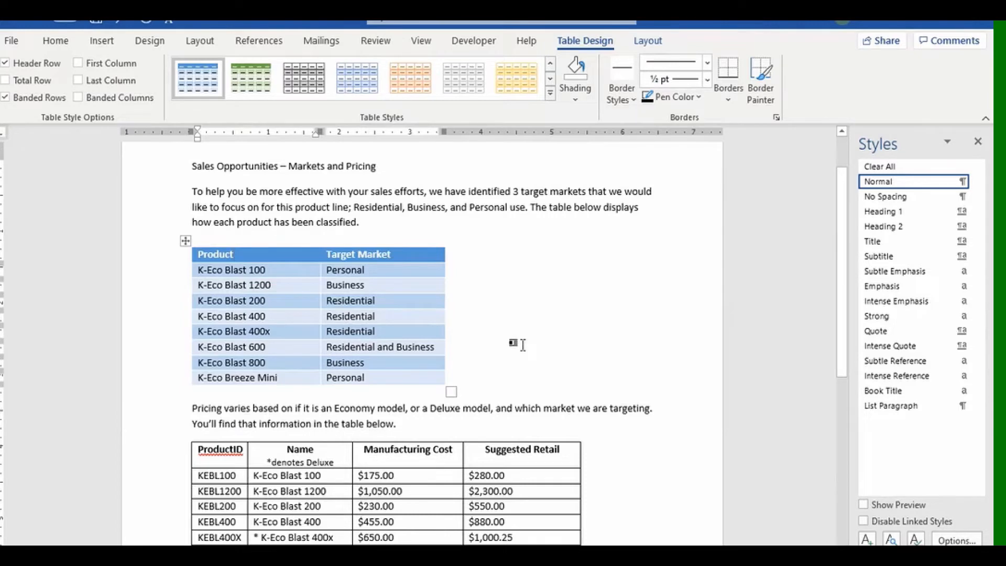
pyautogui.scroll(-4, 522, 345)
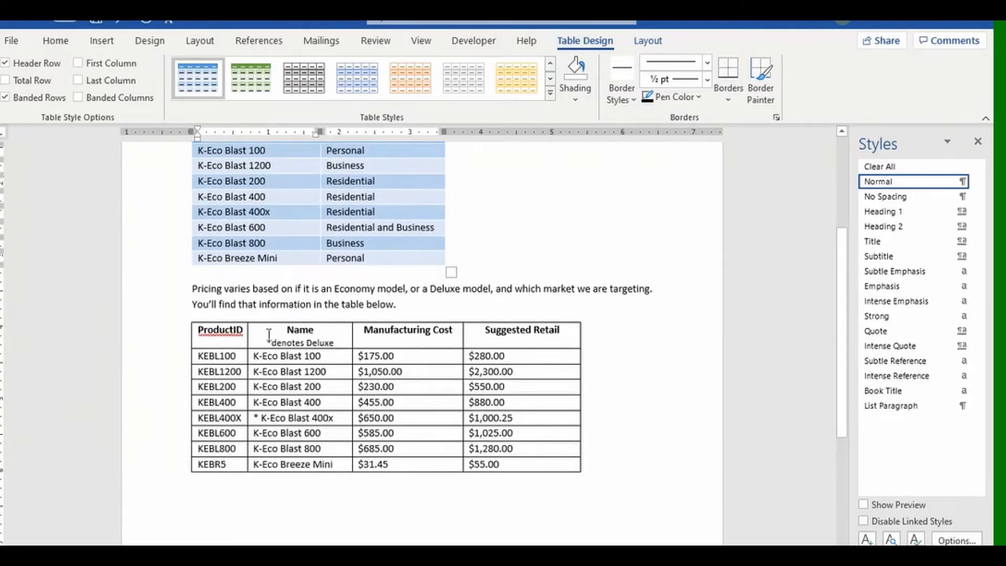
pyautogui.click(264, 331)
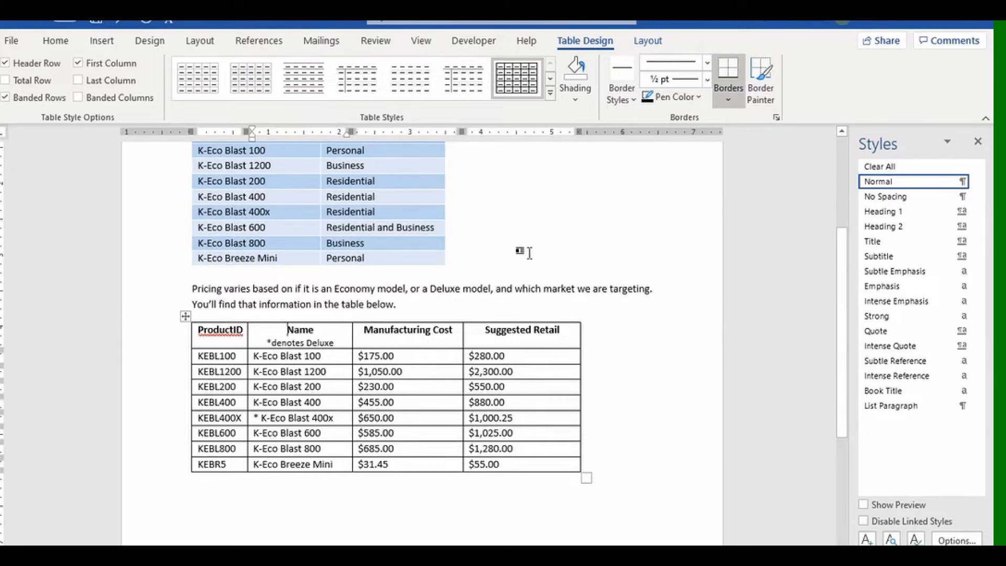
pyautogui.scroll(2, 529, 253)
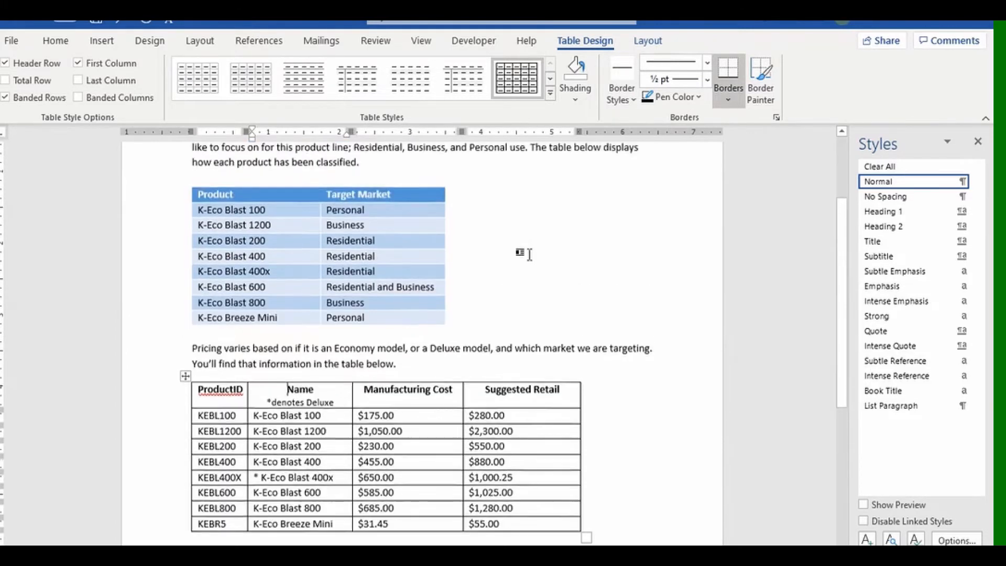
pyautogui.scroll(-1, 522, 253)
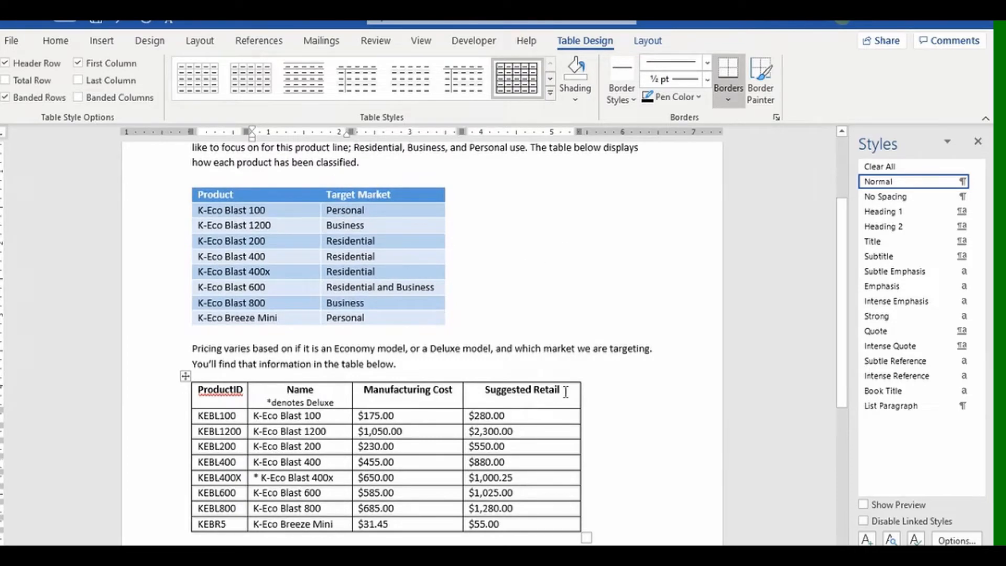
# Choose Grid Table 4 - Accent 6 from the table styles gallery for the pricing table.
pyautogui.click(551, 92)
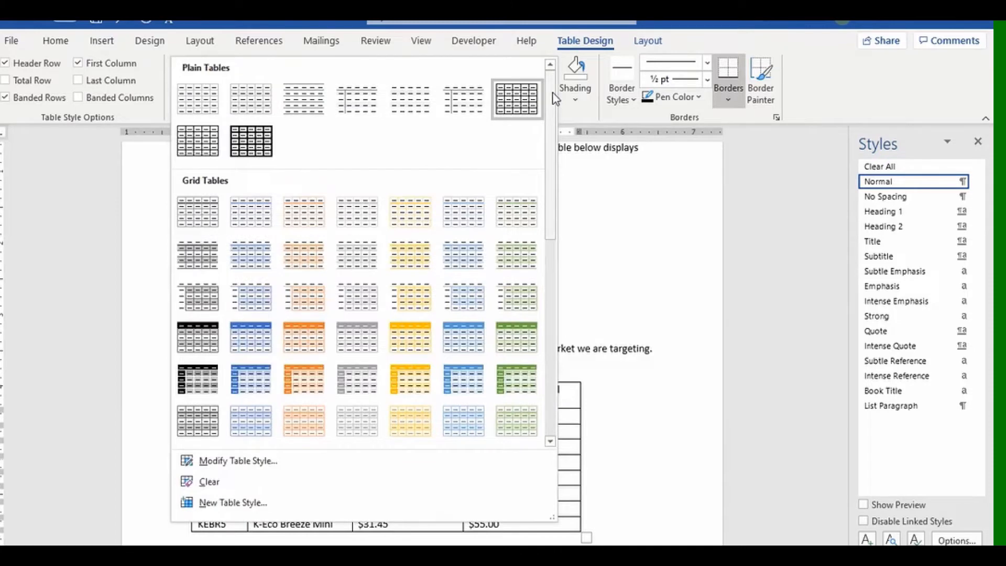
pyautogui.click(518, 346)
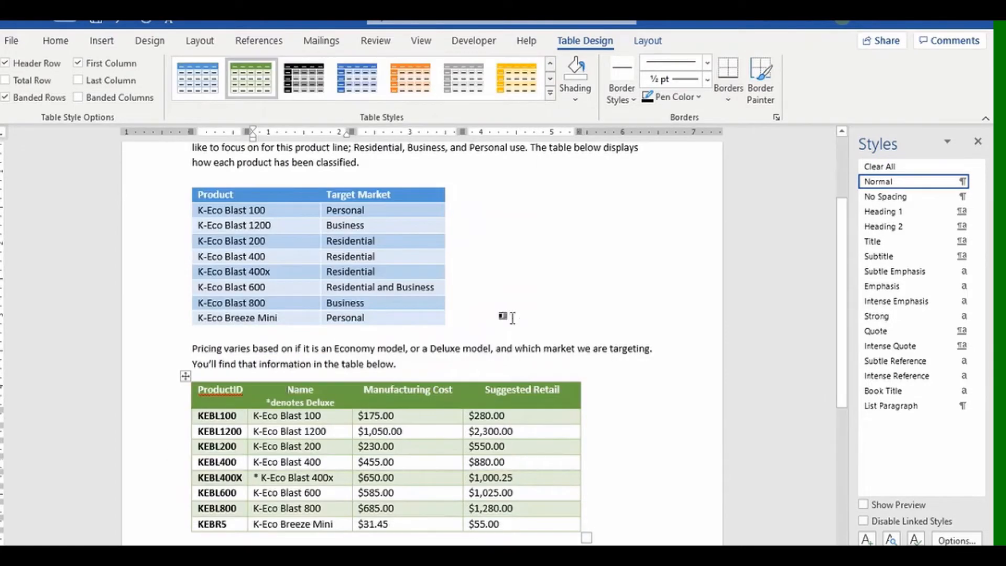
pyautogui.scroll(-3, 524, 285)
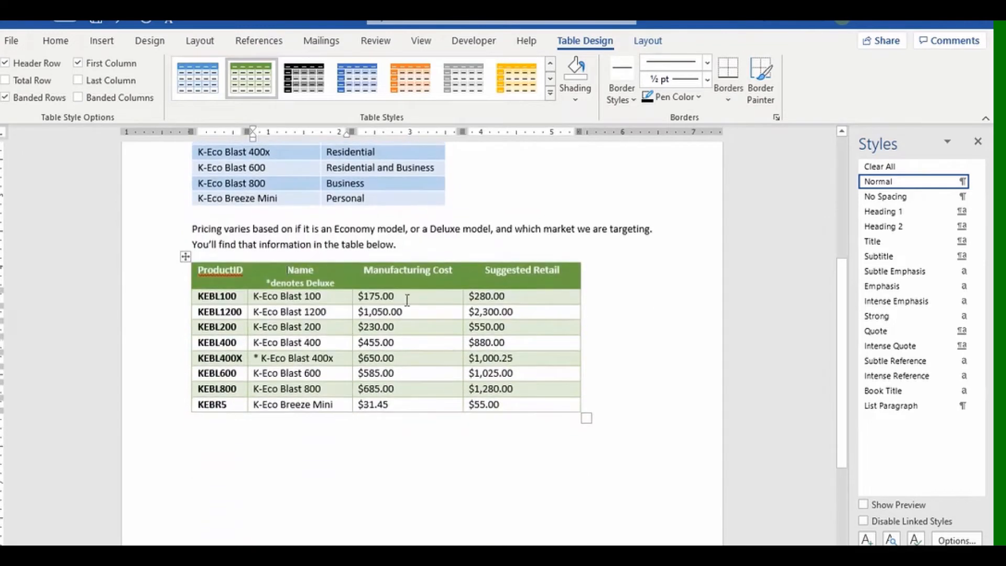
pyautogui.scroll(4, 518, 294)
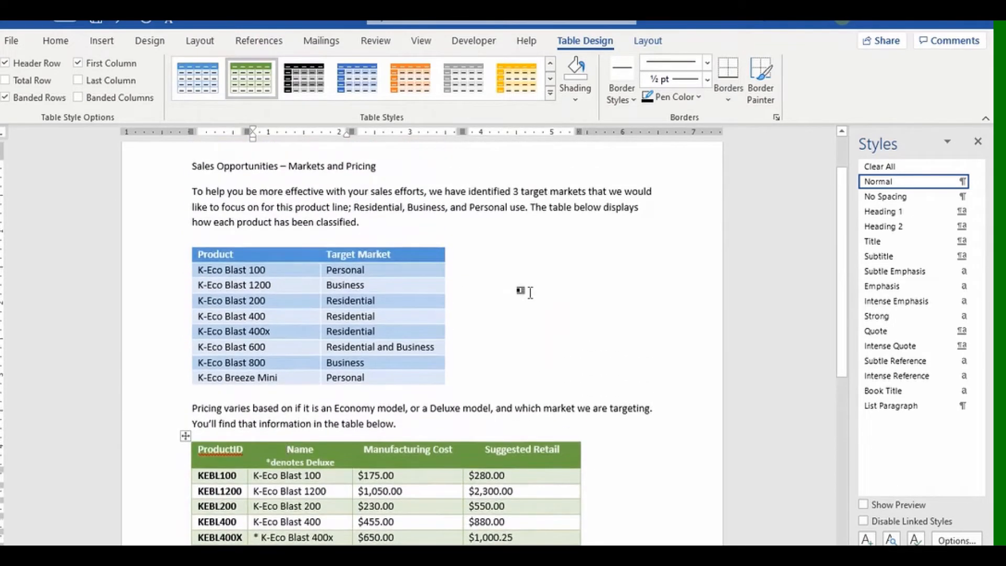
pyautogui.scroll(-2, 530, 293)
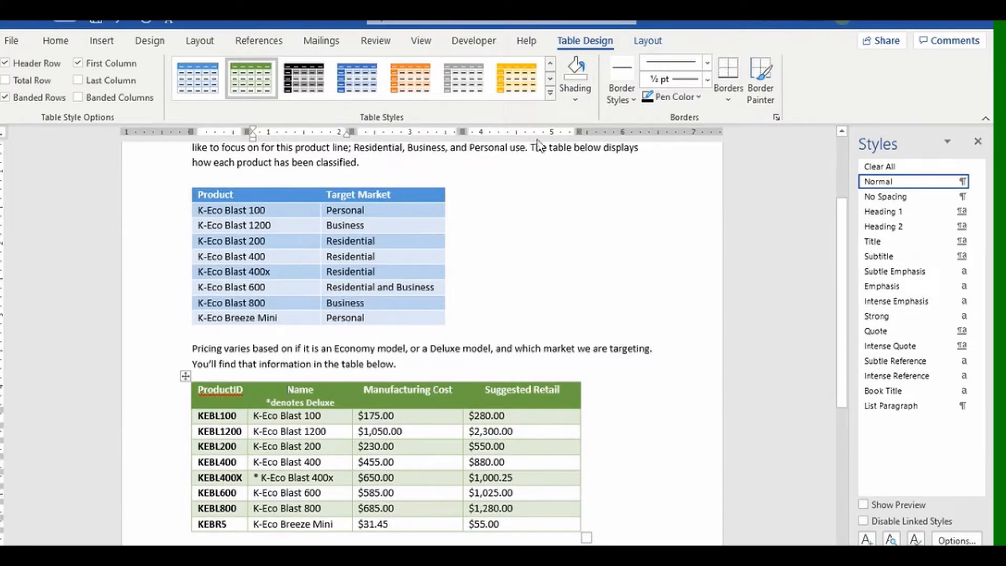
# Open the Modify Style settings for the Grid Table 4 - Accent 6 table style.
pyautogui.click(550, 92)
pyautogui.scroll(-8, 555, 121)
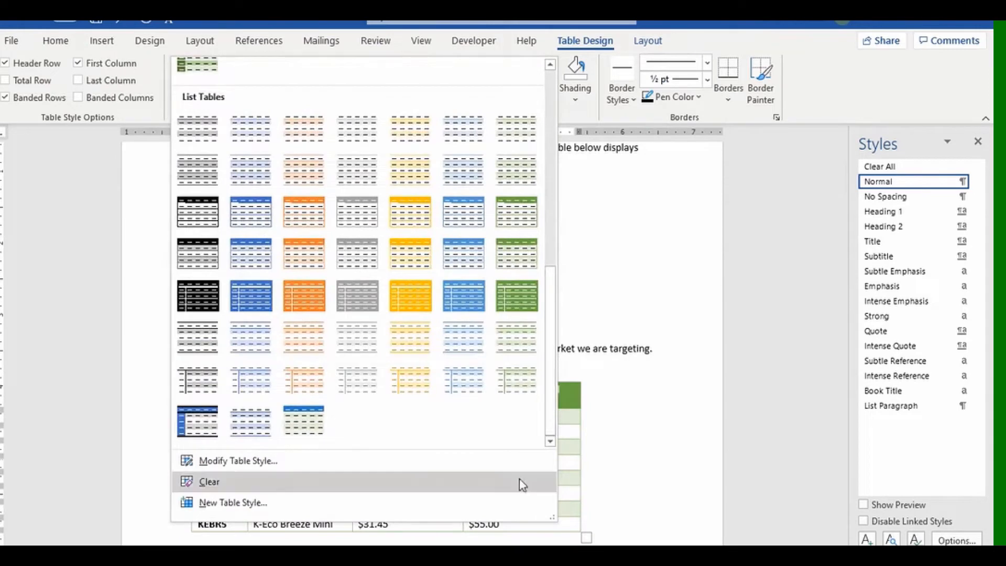
pyautogui.click(277, 471)
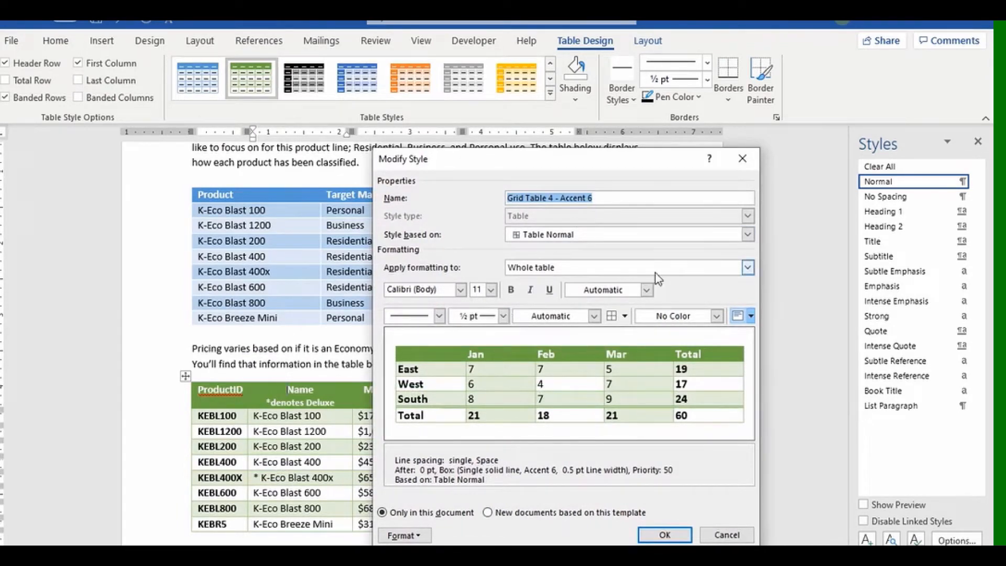
pyautogui.click(748, 268)
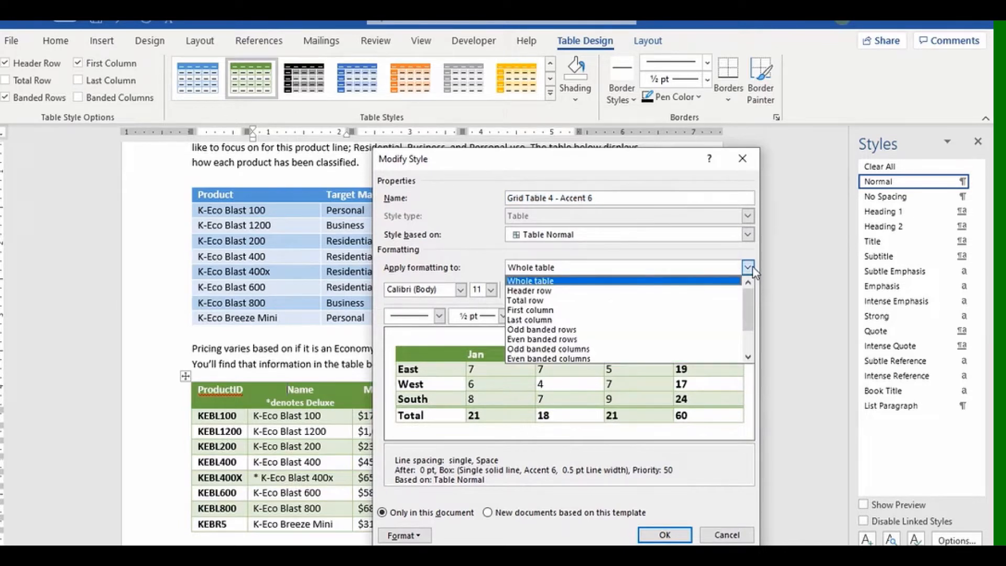
pyautogui.click(749, 268)
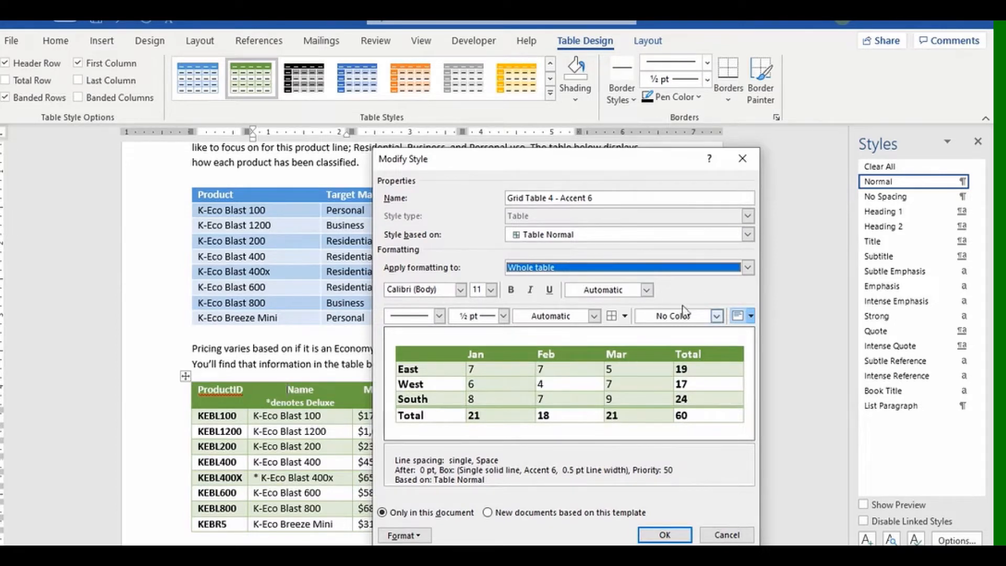
pyautogui.click(748, 268)
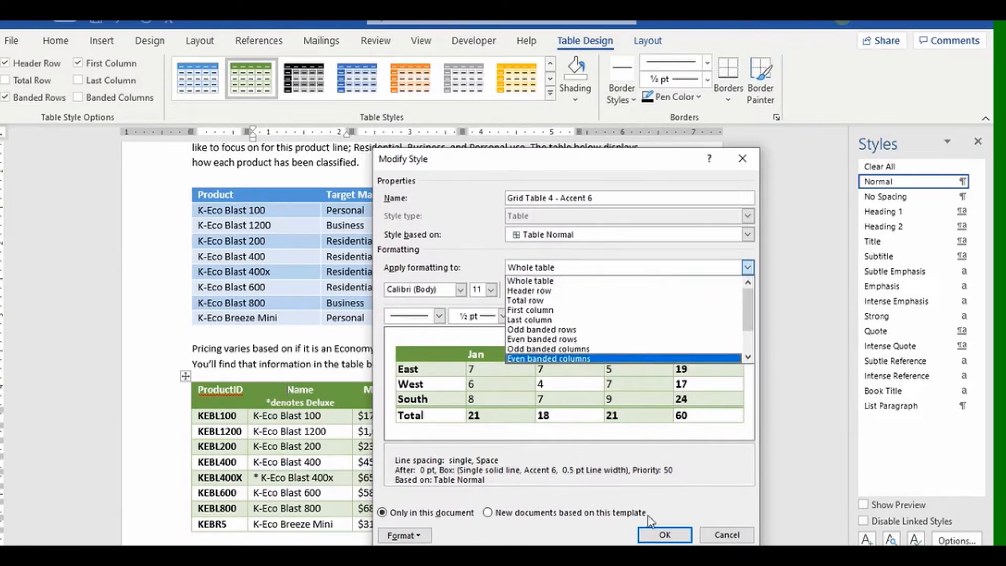
pyautogui.click(592, 539)
pyautogui.click(723, 536)
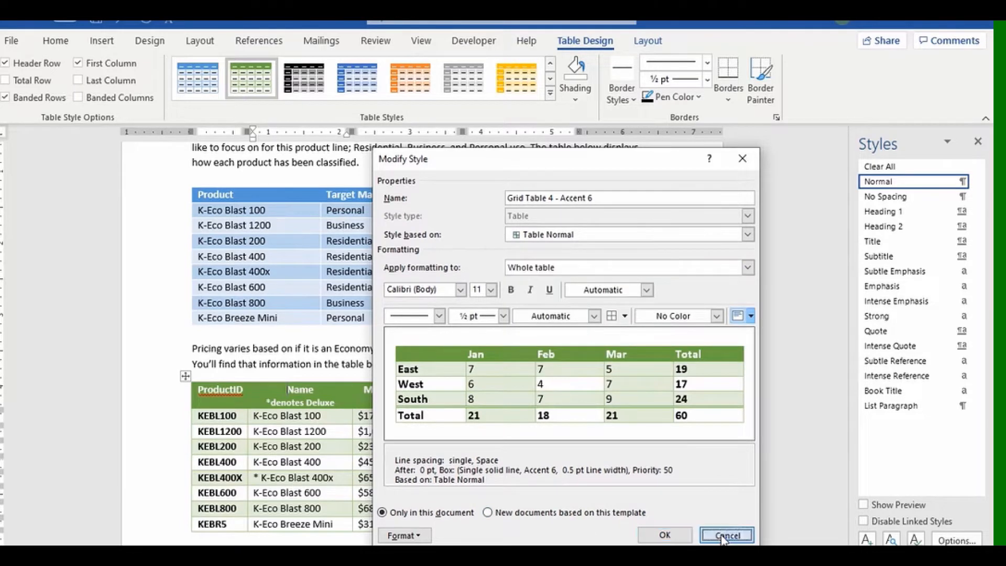
pyautogui.click(551, 93)
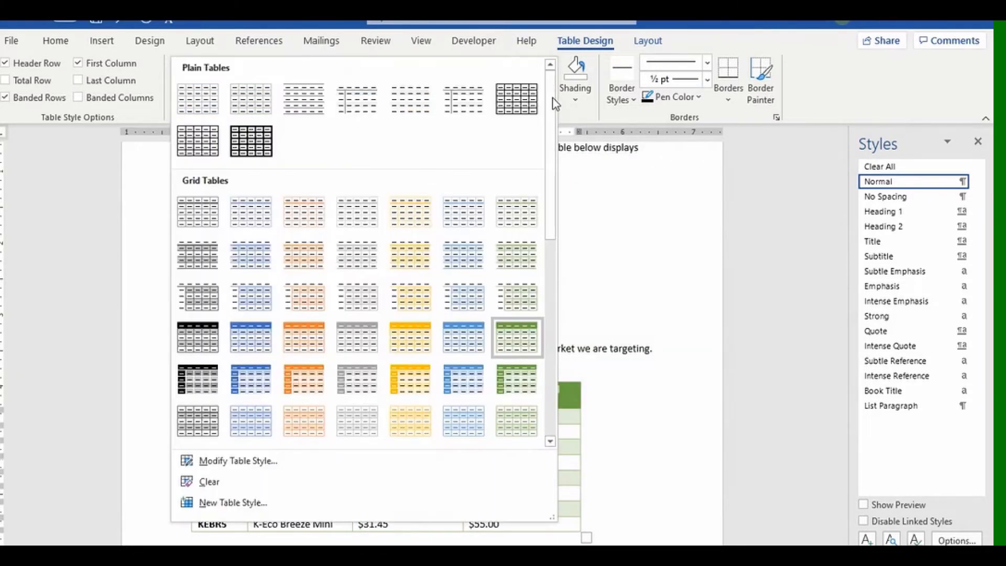
pyautogui.click(628, 201)
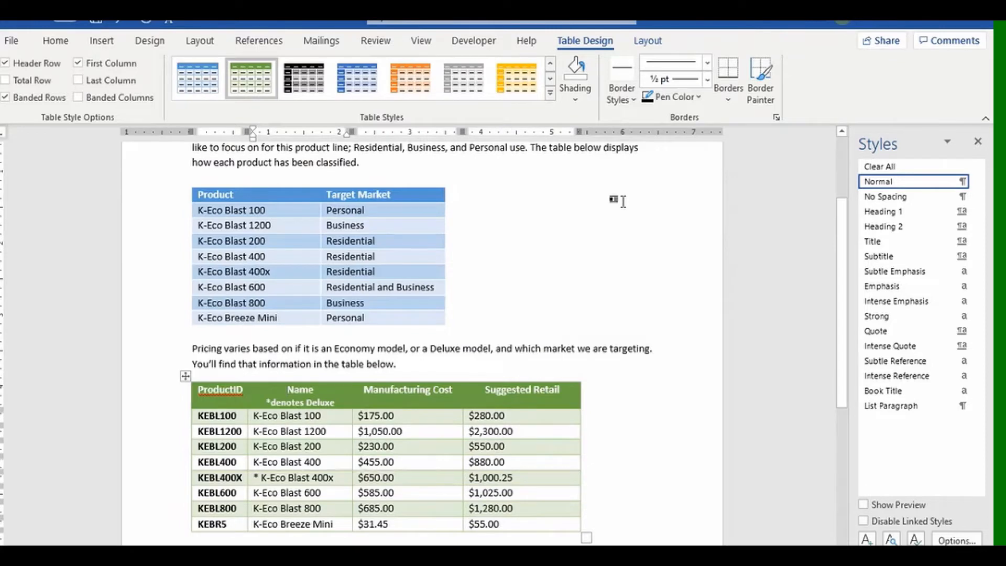
pyautogui.click(551, 95)
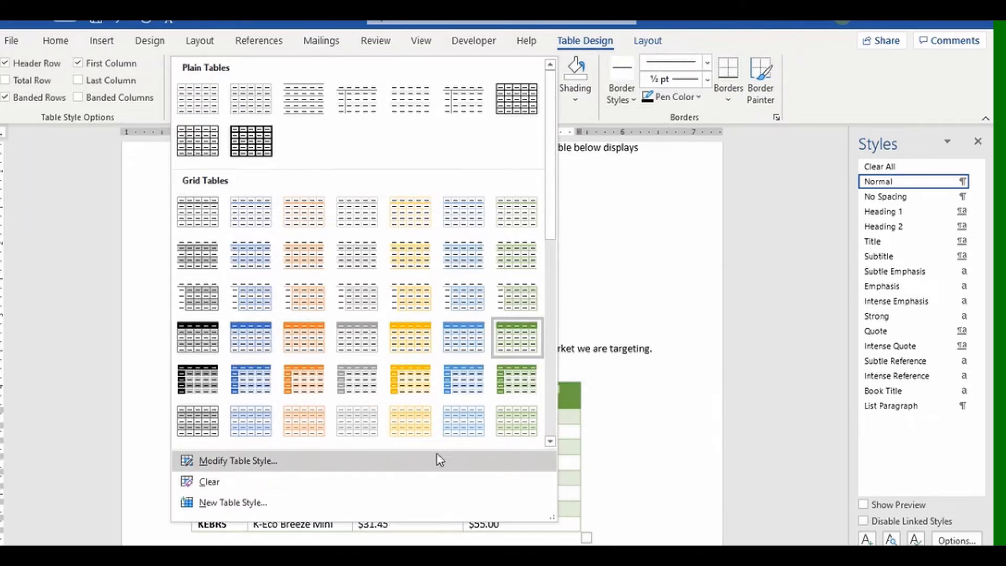
pyautogui.click(640, 426)
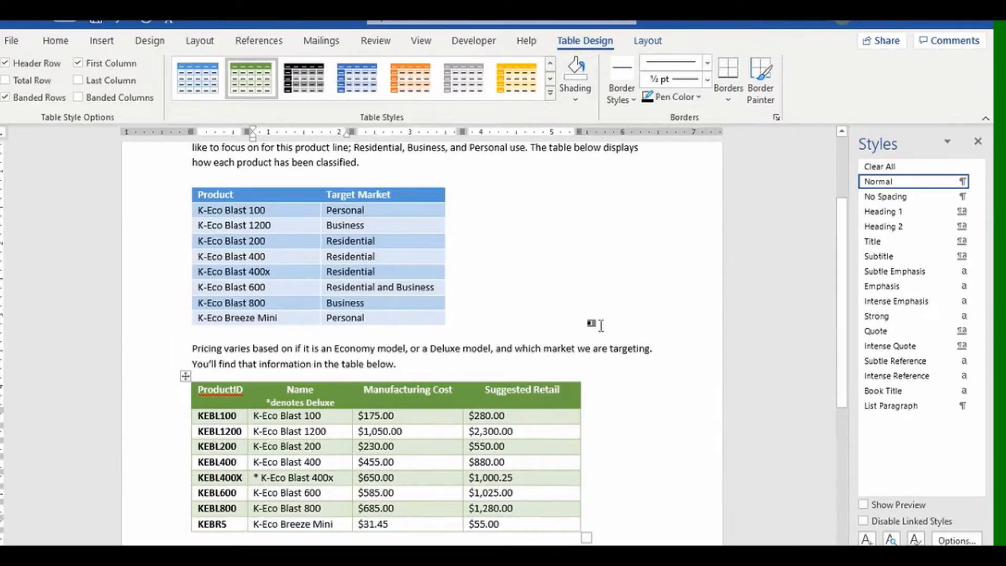
pyautogui.click(552, 94)
pyautogui.moveTo(553, 96); pyautogui.dragTo(525, 101)
pyautogui.click(610, 184)
pyautogui.click(296, 211)
pyautogui.click(550, 65)
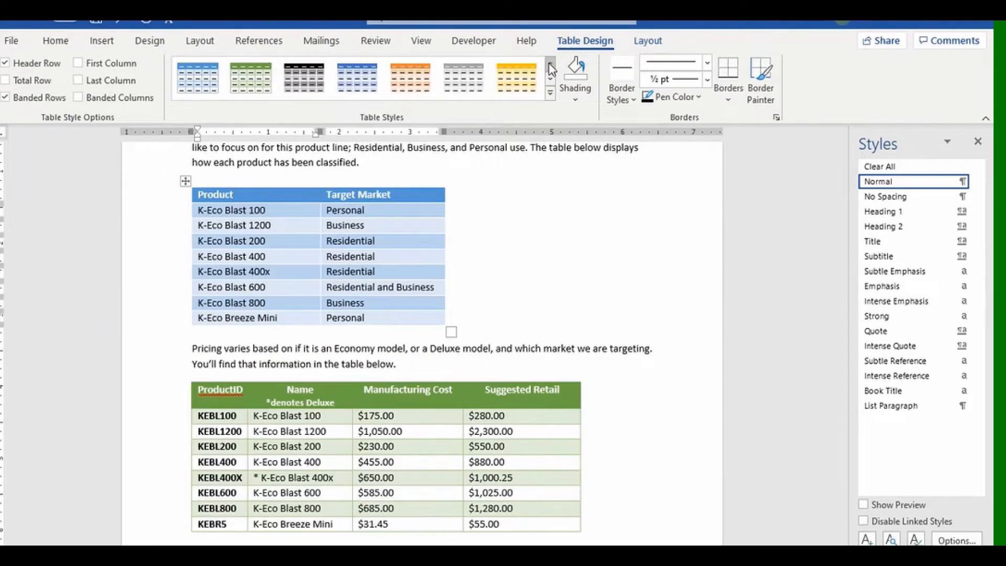
pyautogui.click(550, 92)
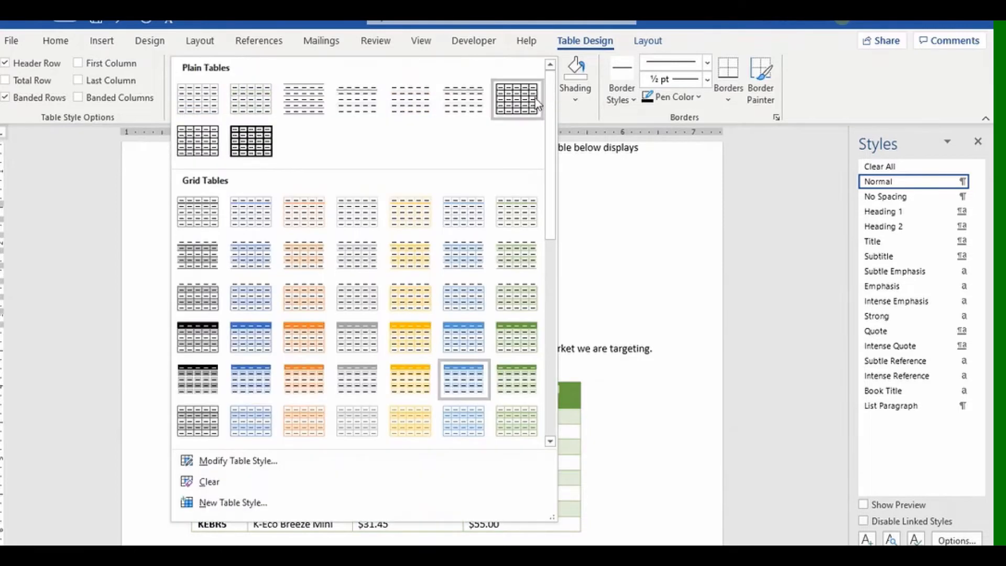
pyautogui.click(219, 114)
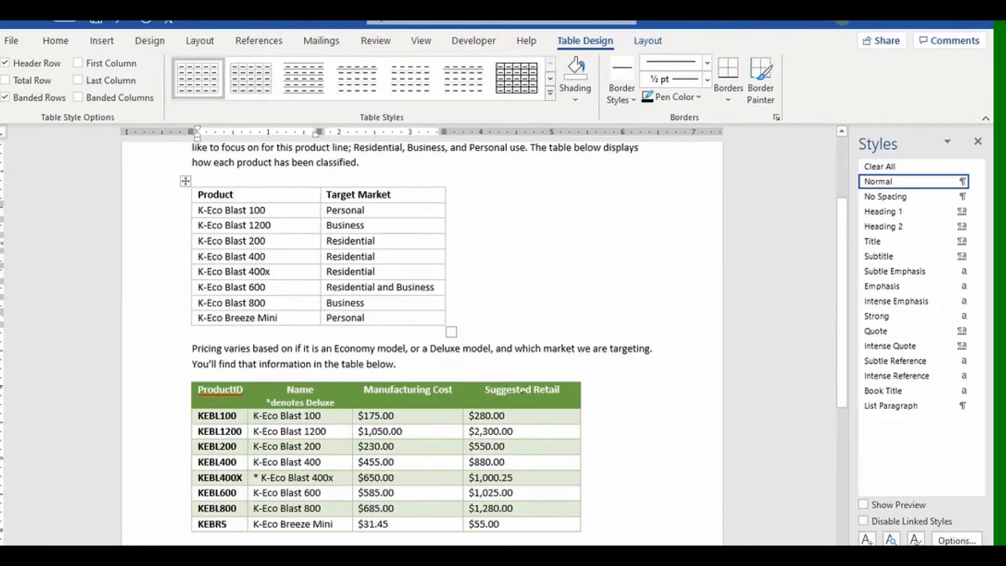
pyautogui.click(566, 397)
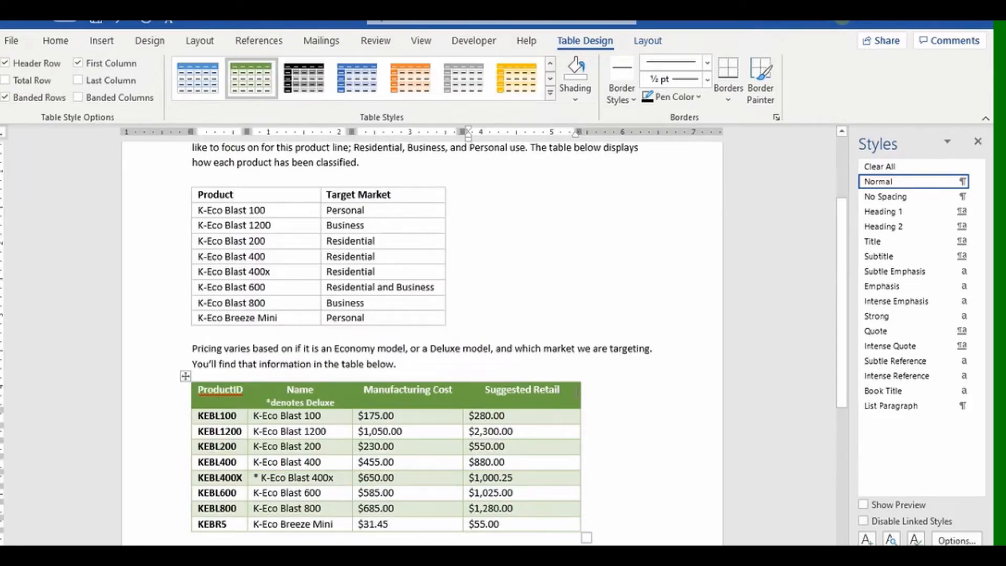
pyautogui.click(551, 93)
pyautogui.click(203, 109)
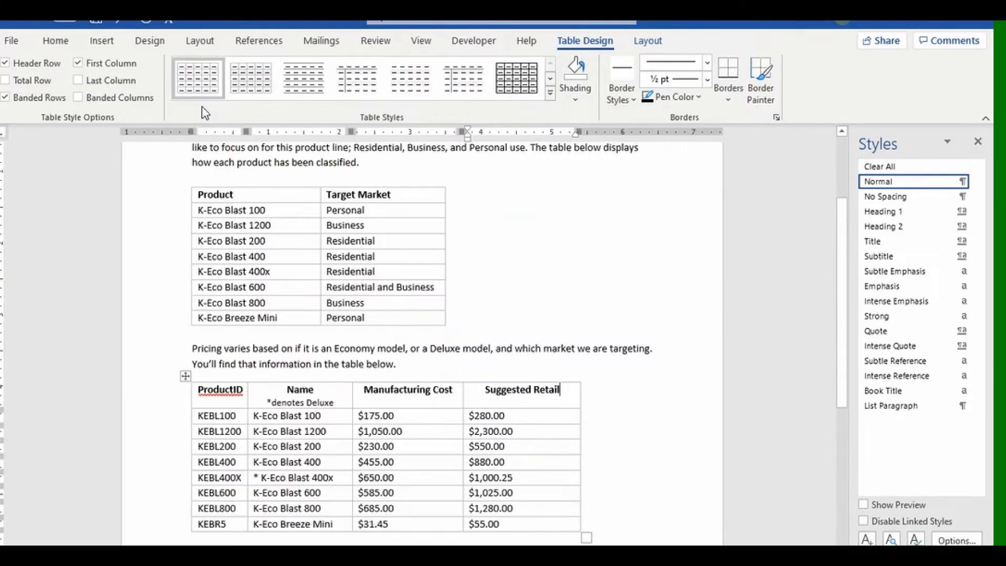
pyautogui.click(120, 23)
pyautogui.click(120, 23)
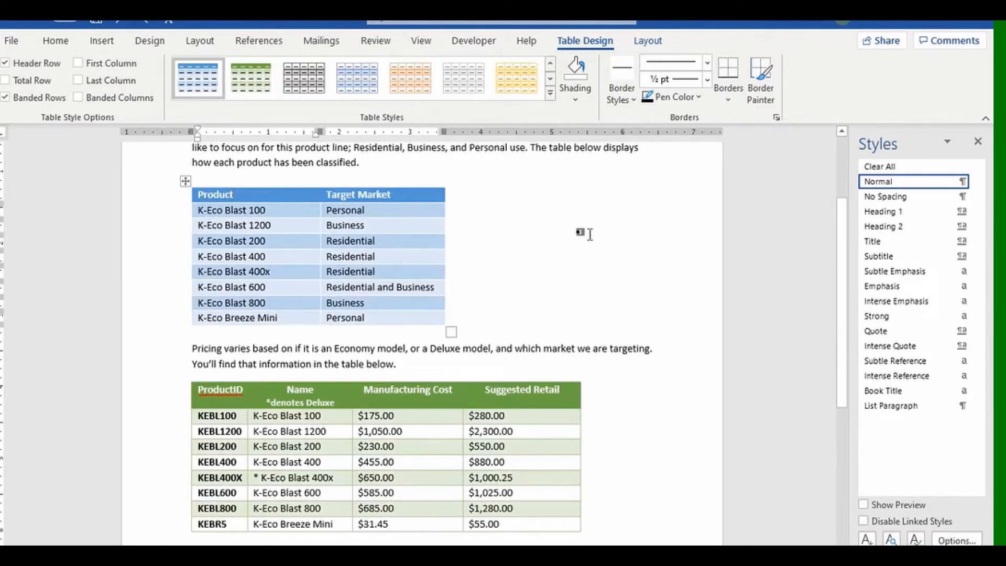
pyautogui.click(591, 234)
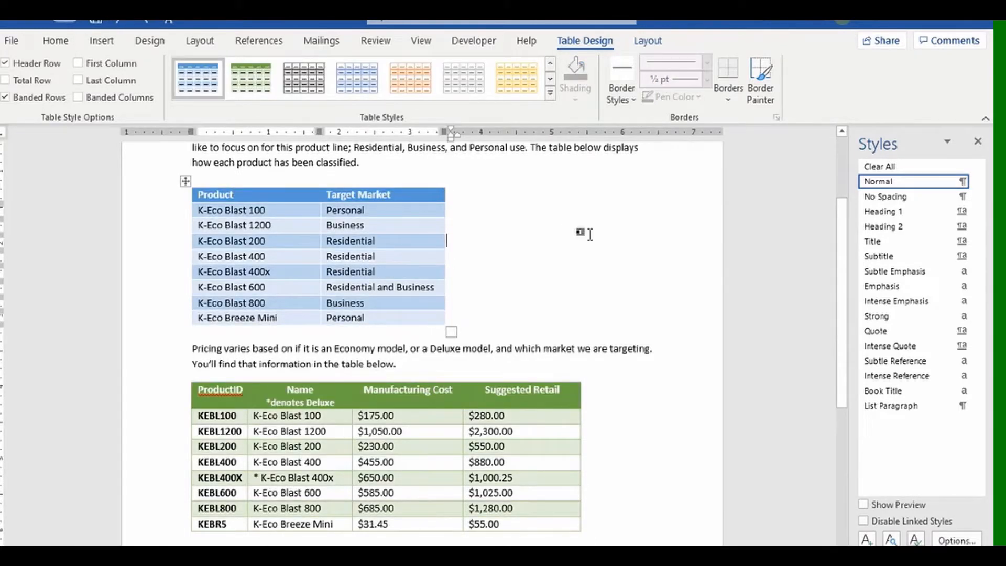
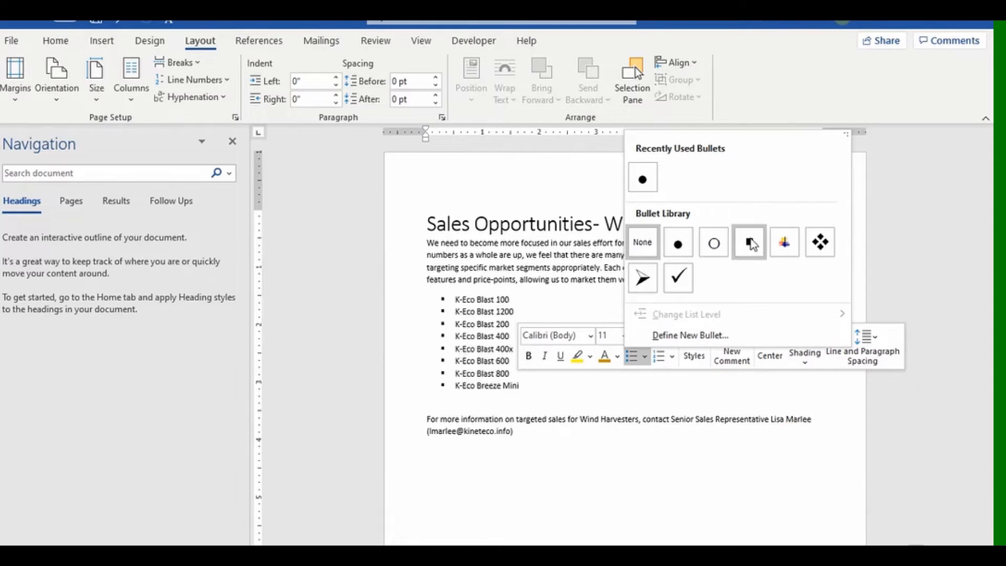
# Give the product list square bullets, then try 1), 2), 3) numbering instead.
pyautogui.click(749, 241)
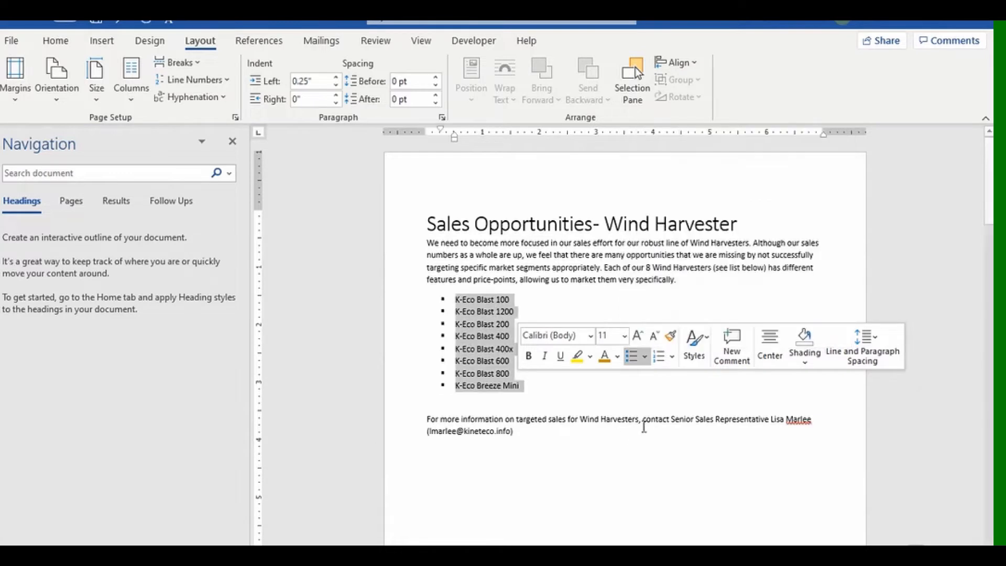
pyautogui.click(672, 358)
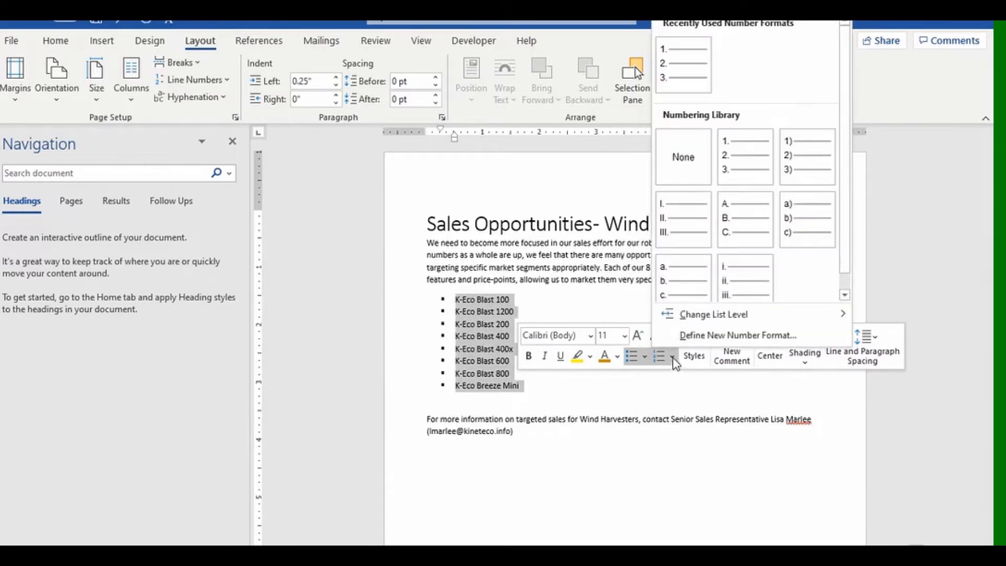
pyautogui.click(797, 171)
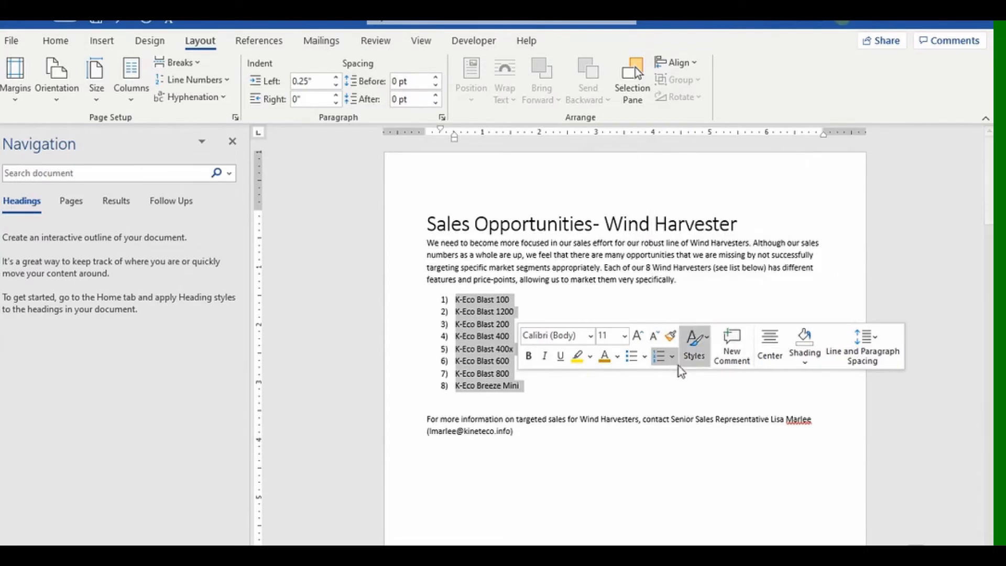
# Return the list to square bullets and begin defining a new custom bullet.
pyautogui.click(644, 358)
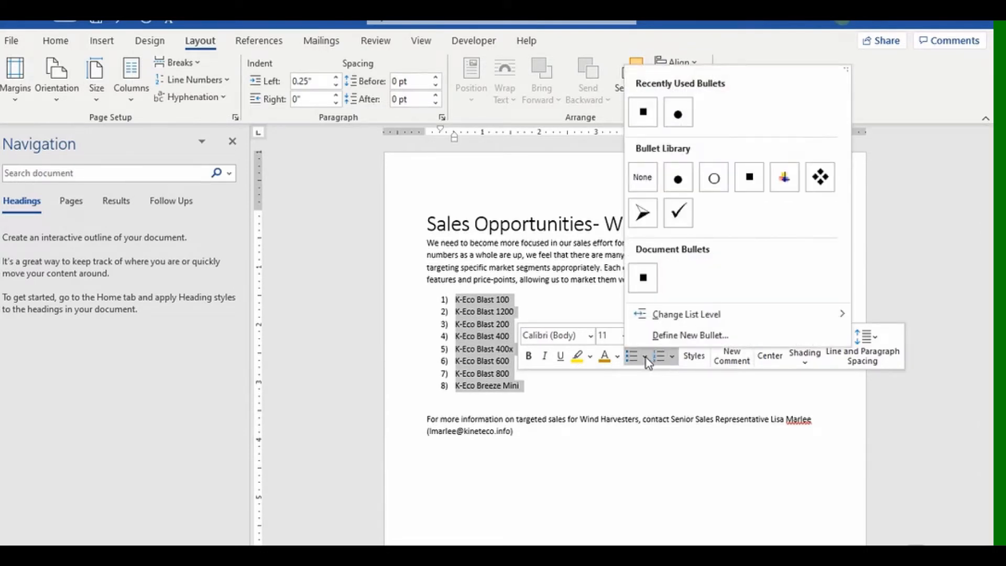
pyautogui.click(750, 180)
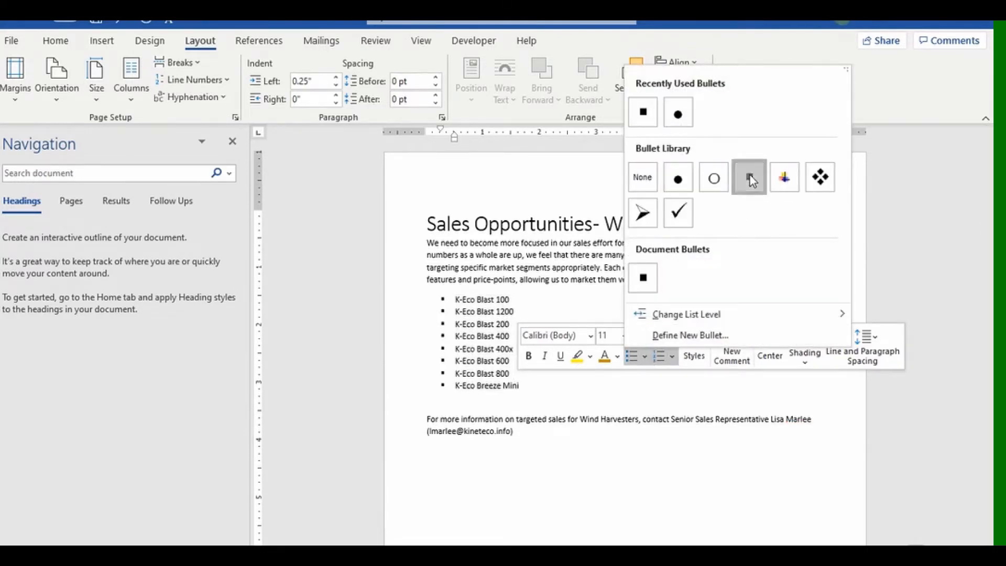
pyautogui.click(645, 357)
pyautogui.click(660, 342)
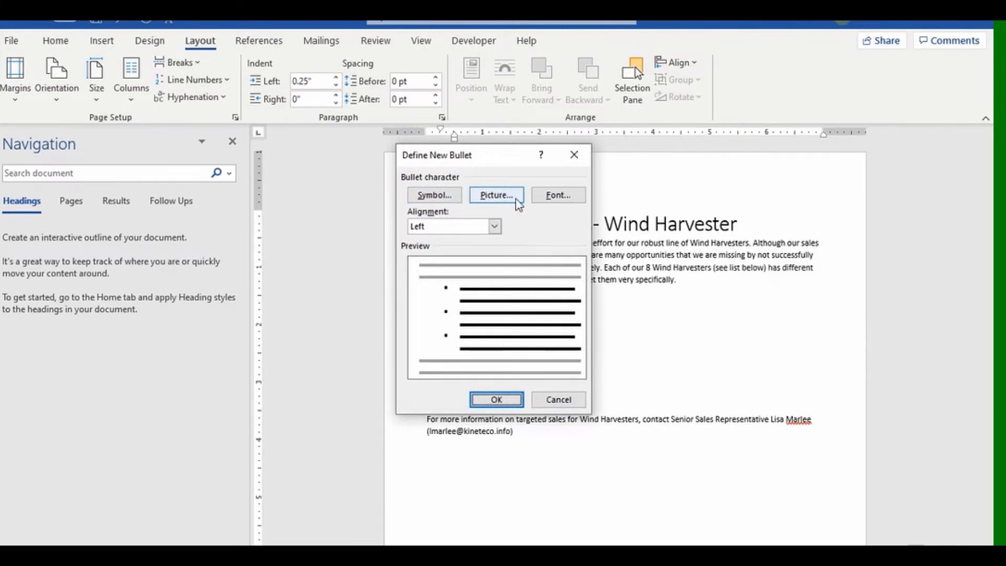
# Use the Wingdings hollow square (character 168) as the bullet for all eight K-Eco items.
pyautogui.click(434, 197)
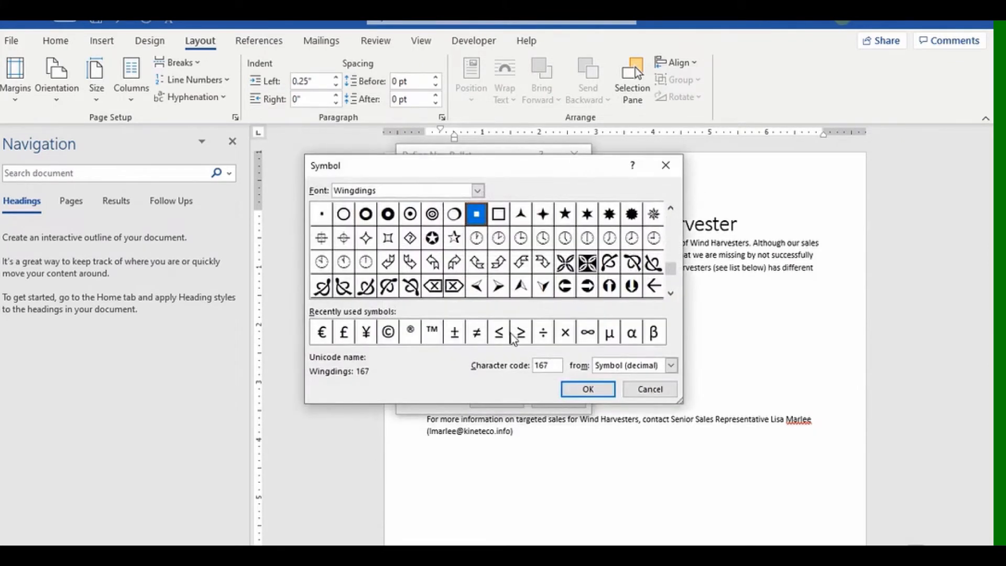
pyautogui.click(498, 216)
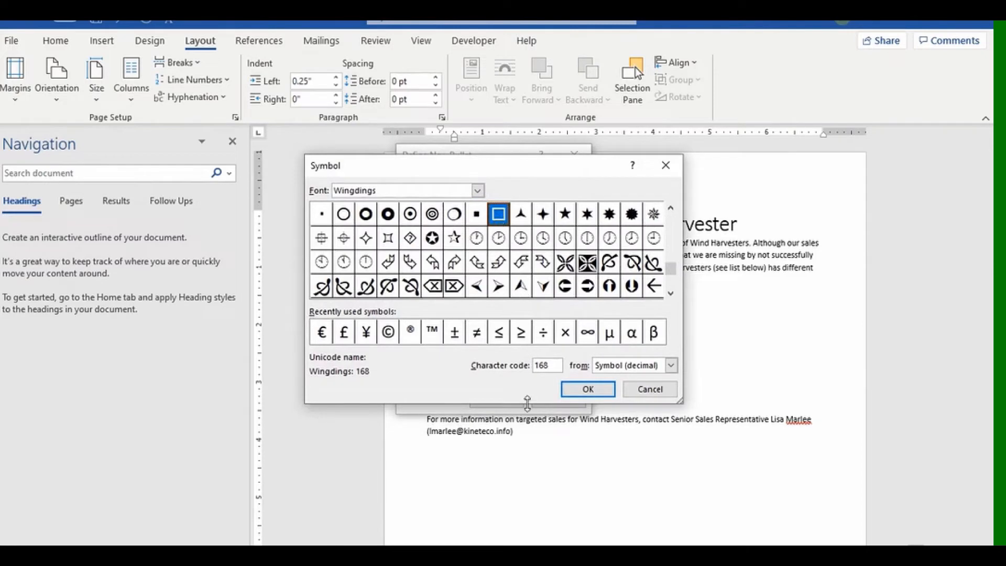
pyautogui.click(585, 391)
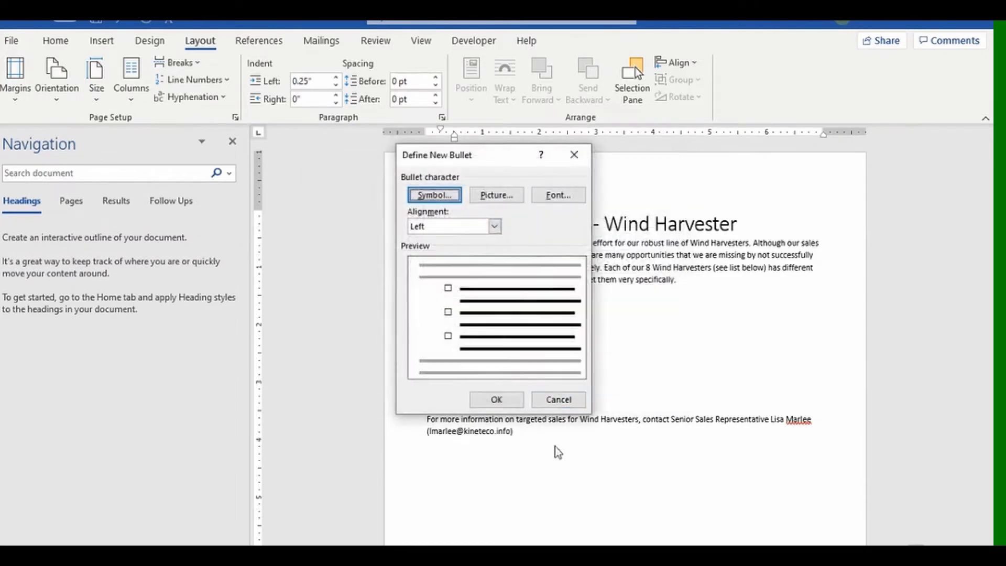
pyautogui.click(497, 399)
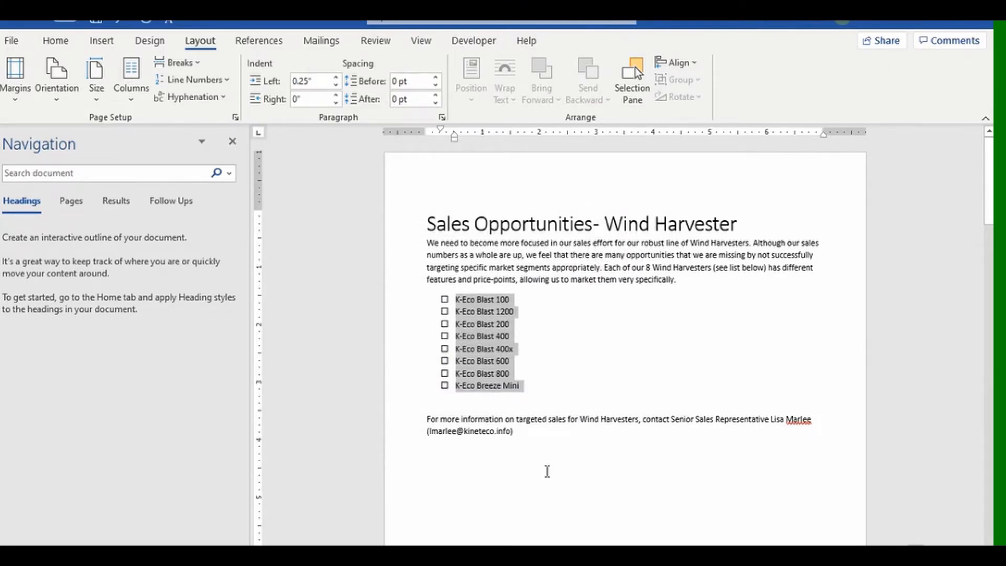
# Create a new style named Checklist from the hollow-square list formatting.
pyautogui.click(55, 41)
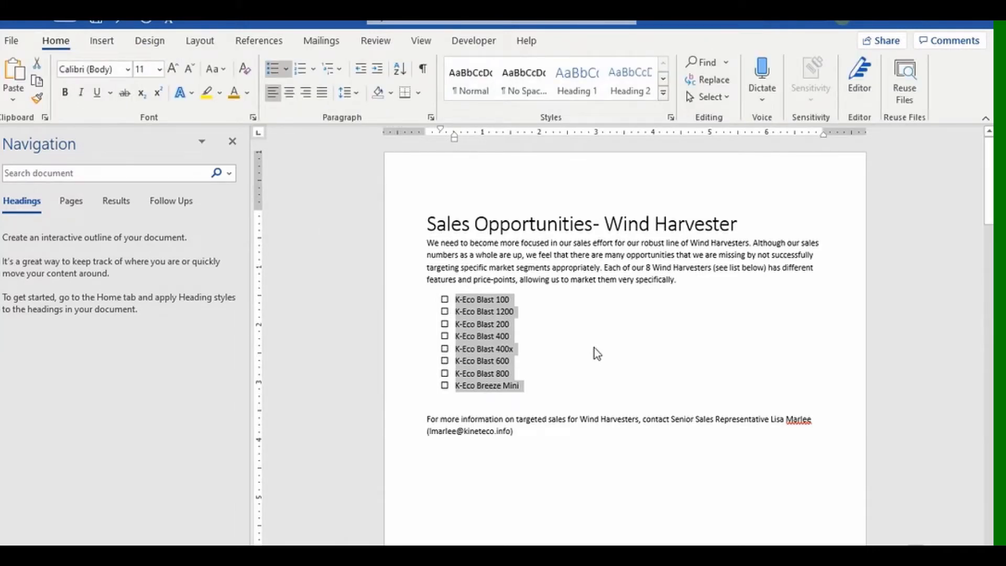
pyautogui.click(663, 94)
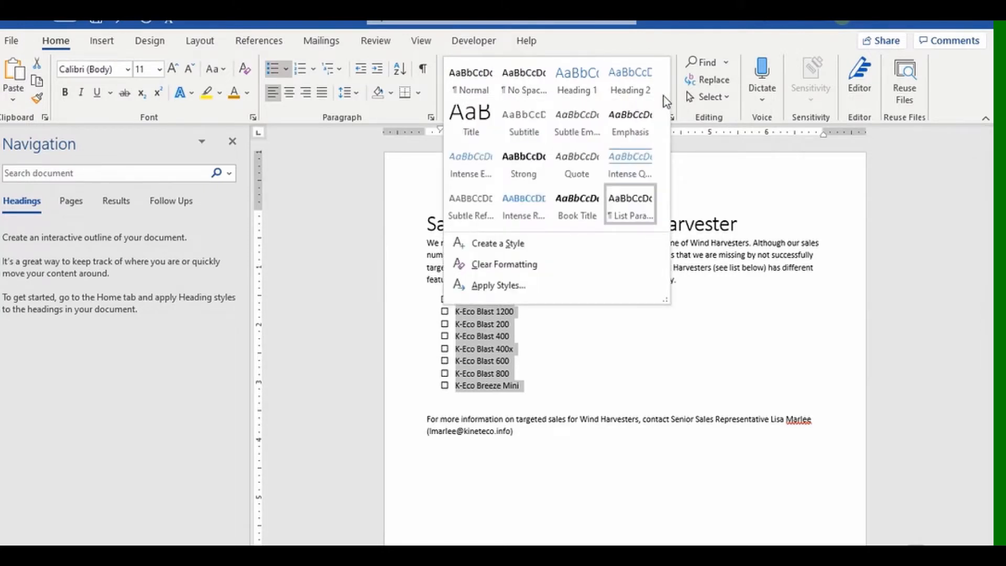
pyautogui.click(516, 246)
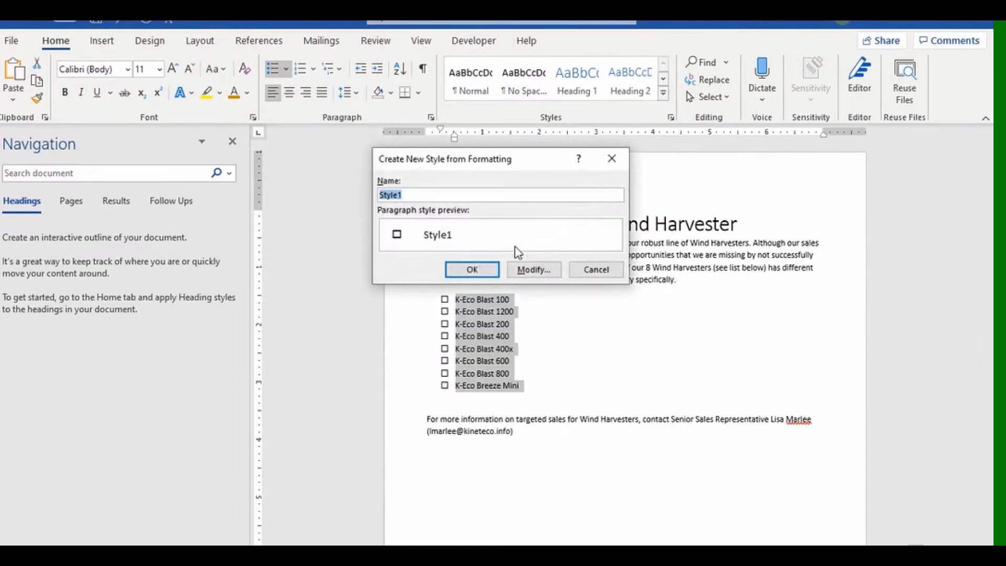
pyautogui.write('Checklist')
pyautogui.click(522, 276)
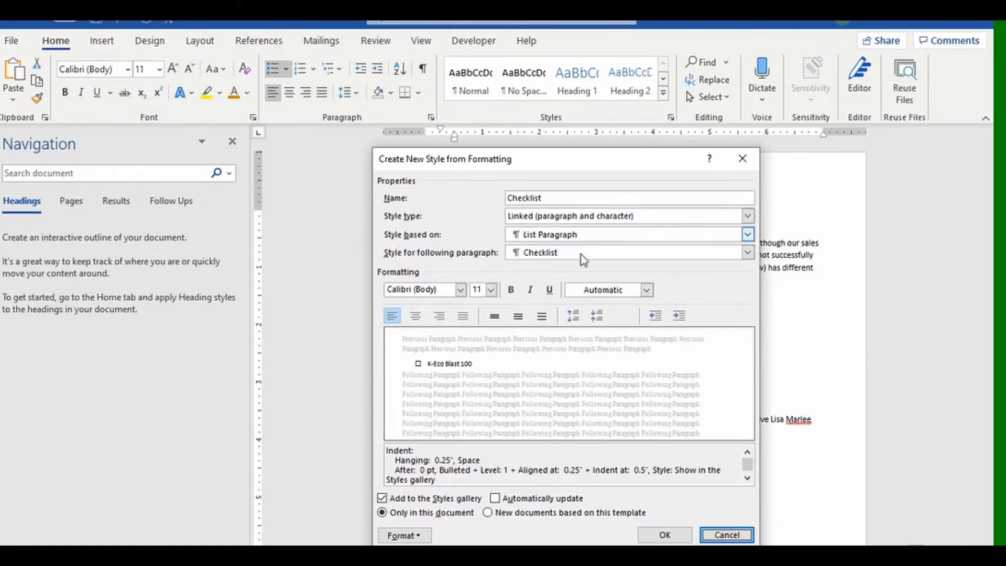
pyautogui.click(666, 533)
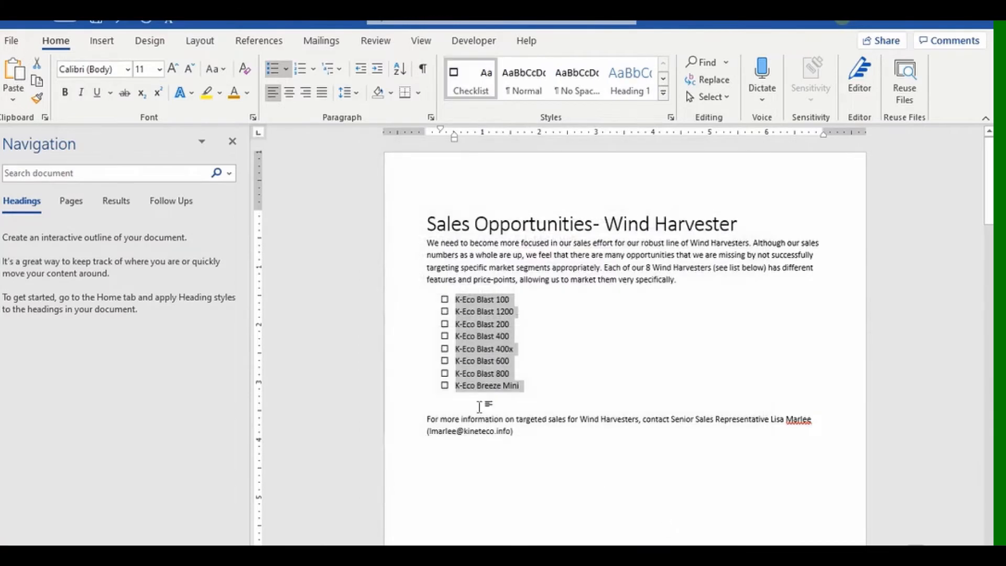
# Reset the product list to Normal, then apply the Checklist style to it.
pyautogui.click(528, 86)
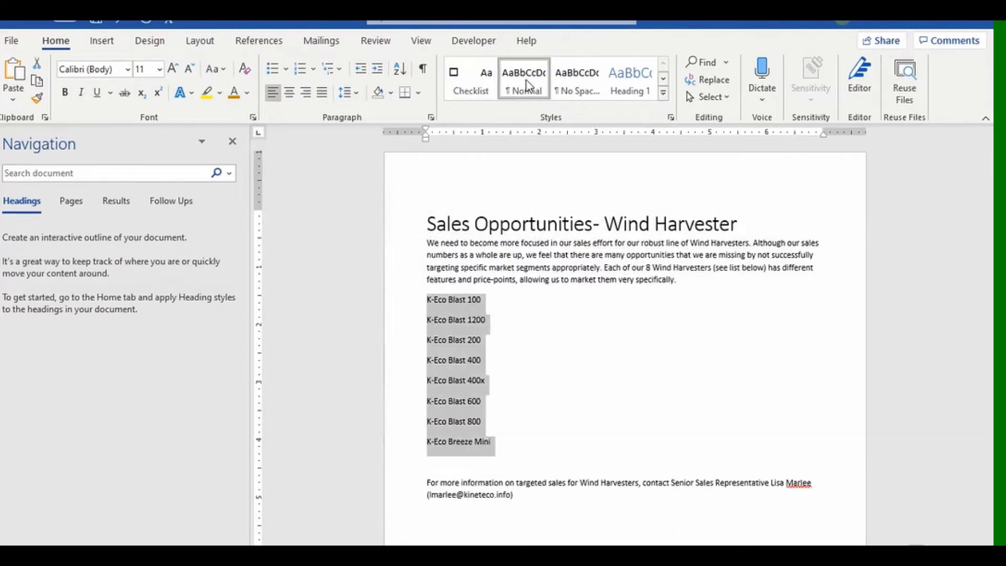
pyautogui.click(466, 83)
pyautogui.click(580, 463)
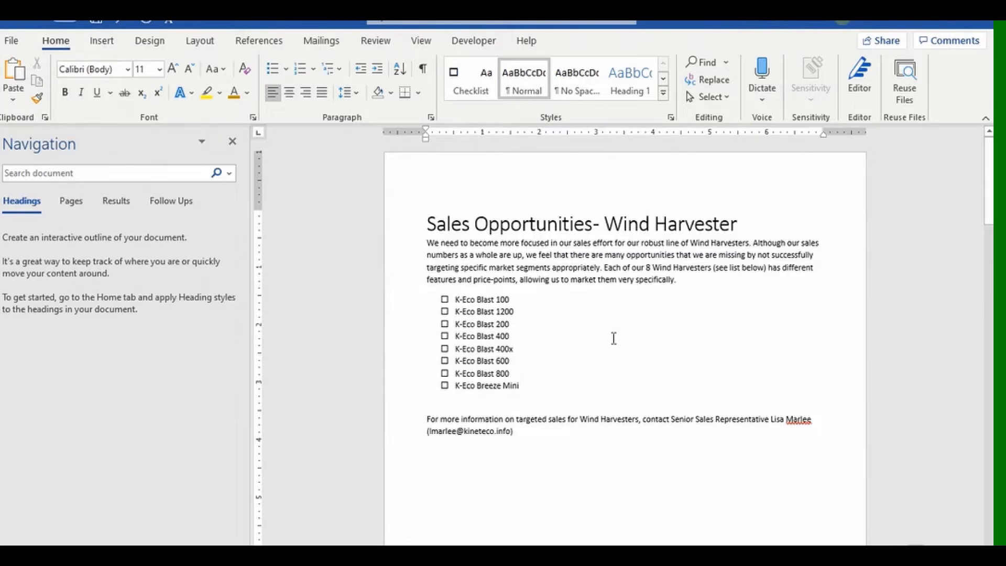
# On the Multi-level list page, apply the 1 Heading 1 / 1.1 Heading 2 / 1.1.1 multilevel list.
pyautogui.scroll(-10, 614, 338)
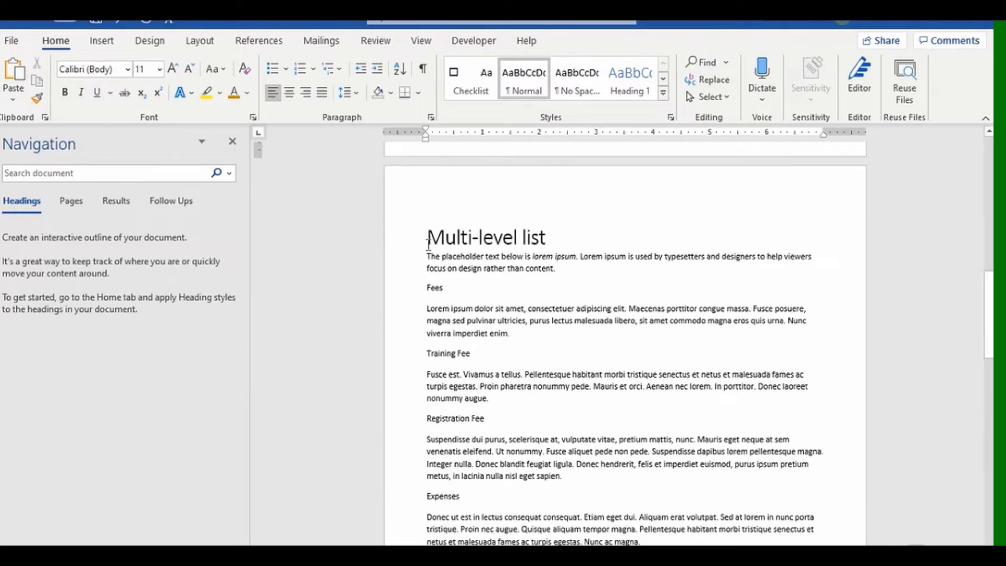
pyautogui.click(340, 73)
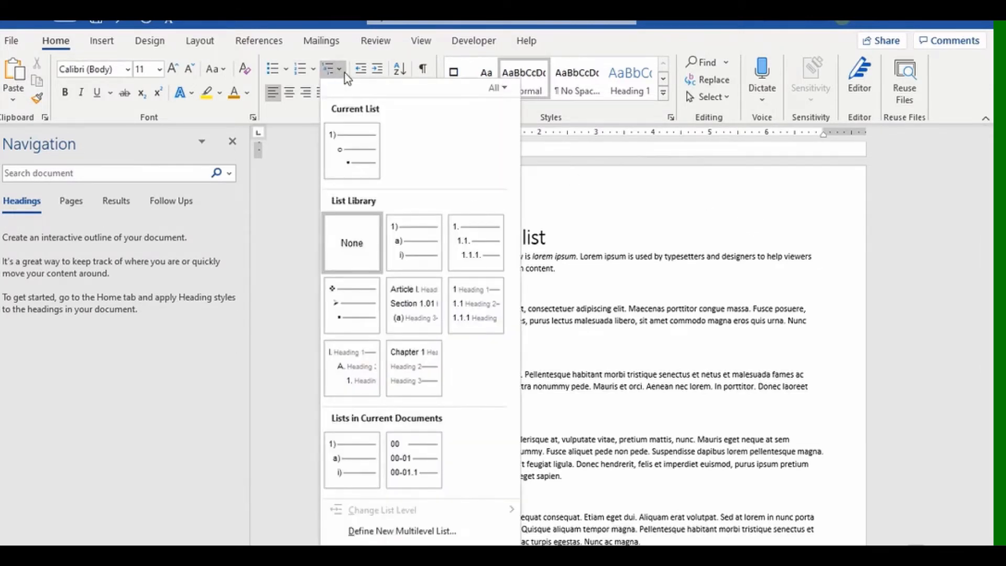
pyautogui.moveTo(364, 152)
pyautogui.moveTo(461, 259)
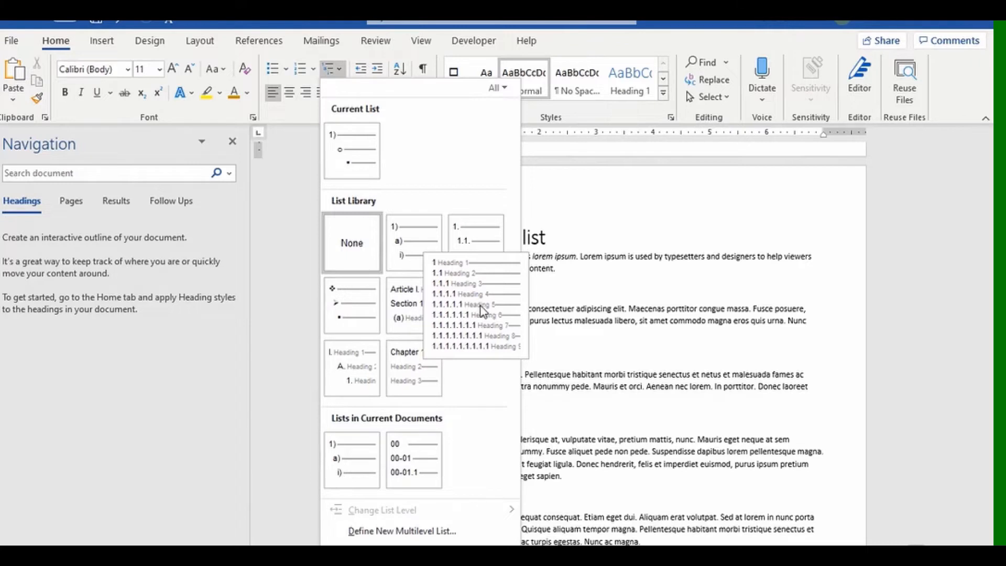
pyautogui.click(481, 310)
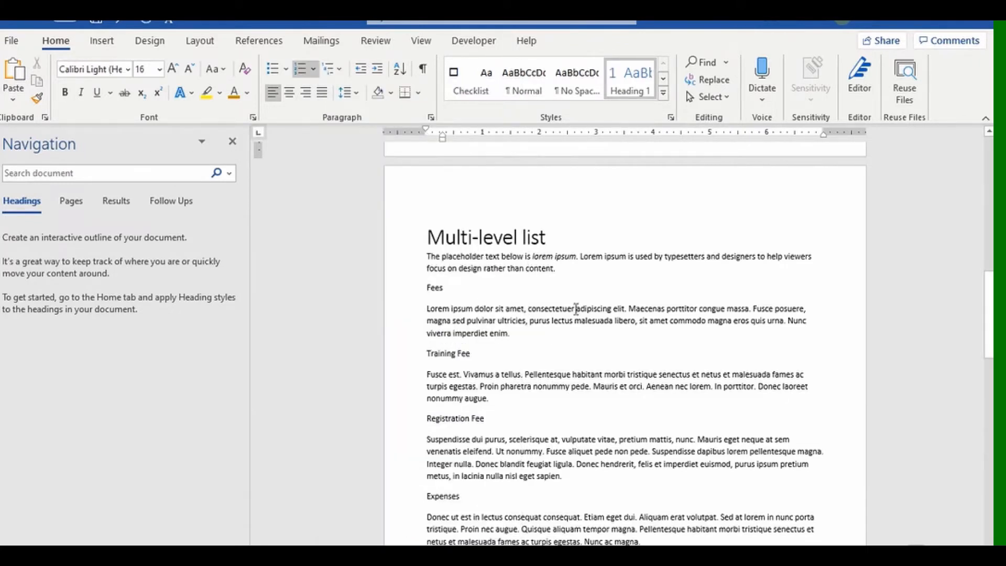
# Make Fees a numbered Heading 1 and restart its numbering at 1.
pyautogui.click(663, 93)
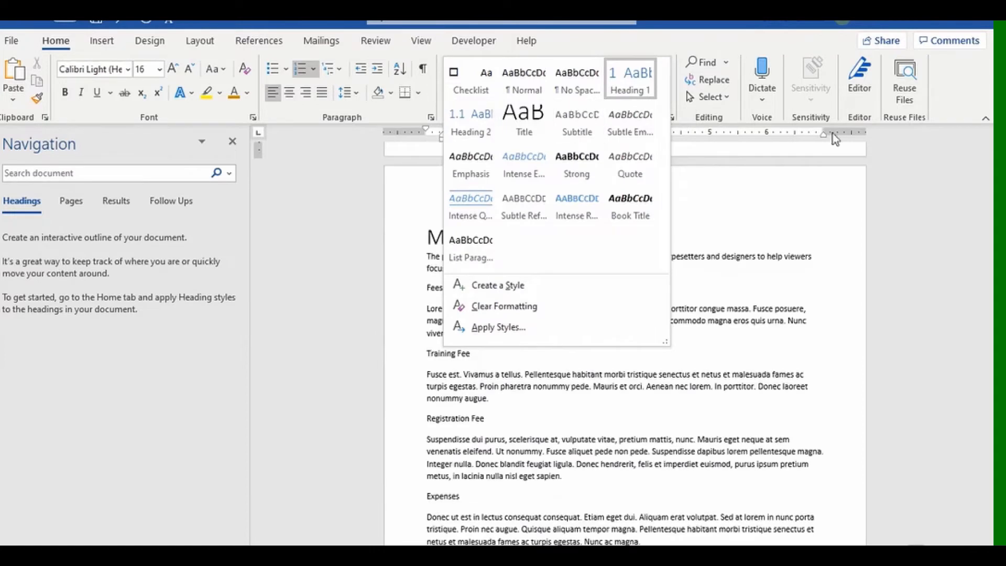
pyautogui.click(805, 191)
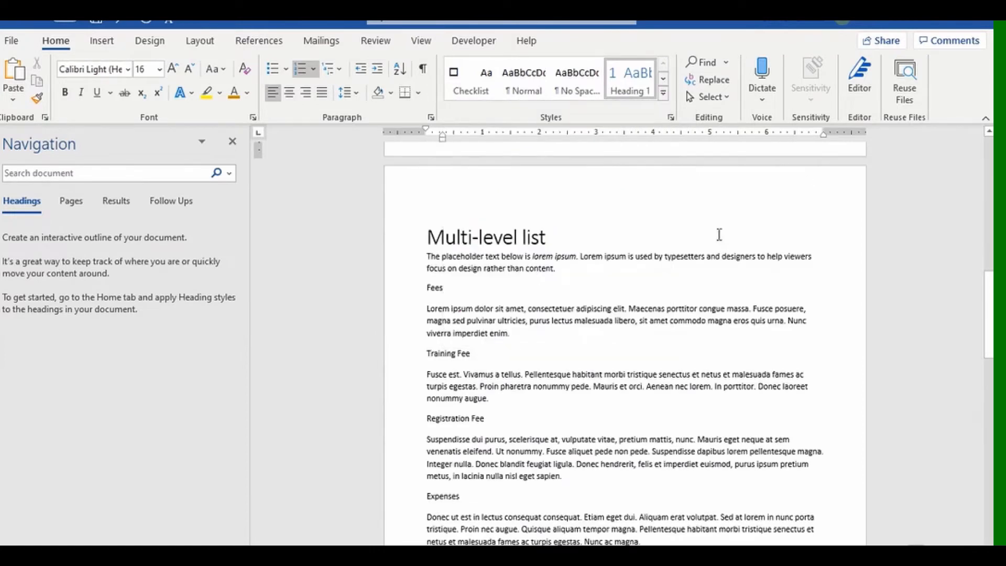
pyautogui.click(430, 287)
pyautogui.click(633, 92)
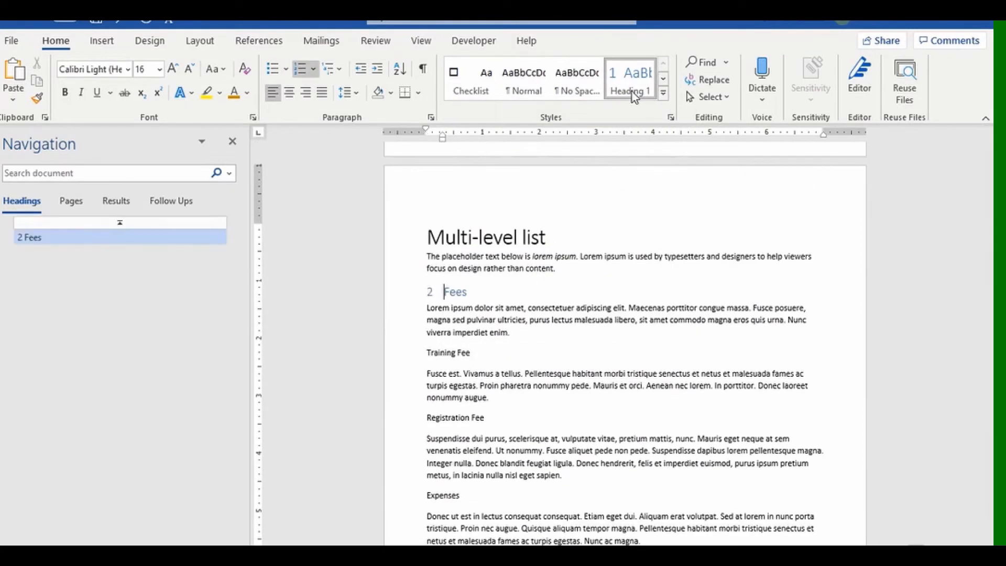
pyautogui.scroll(2, 559, 272)
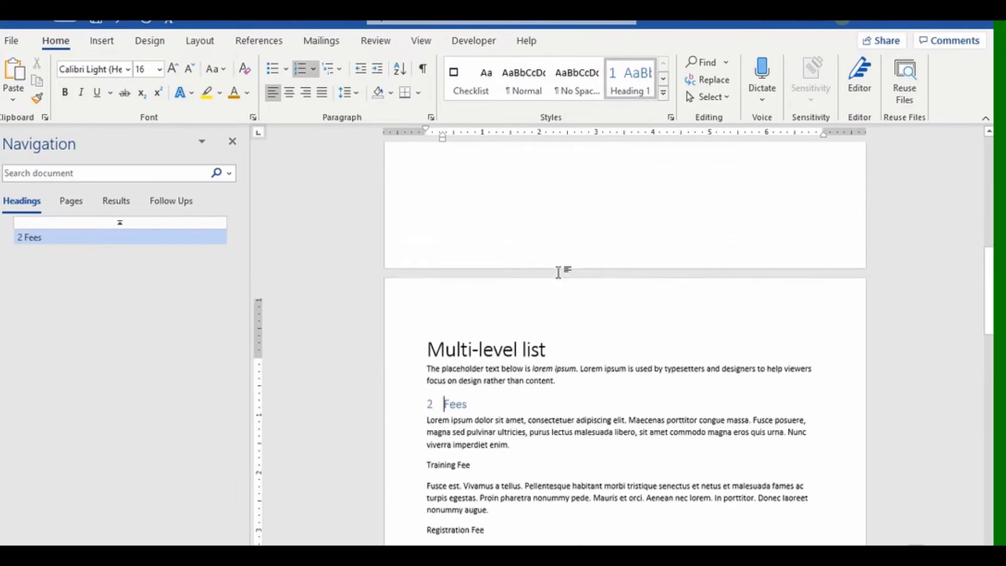
pyautogui.scroll(7, 559, 272)
pyautogui.scroll(-9, 545, 265)
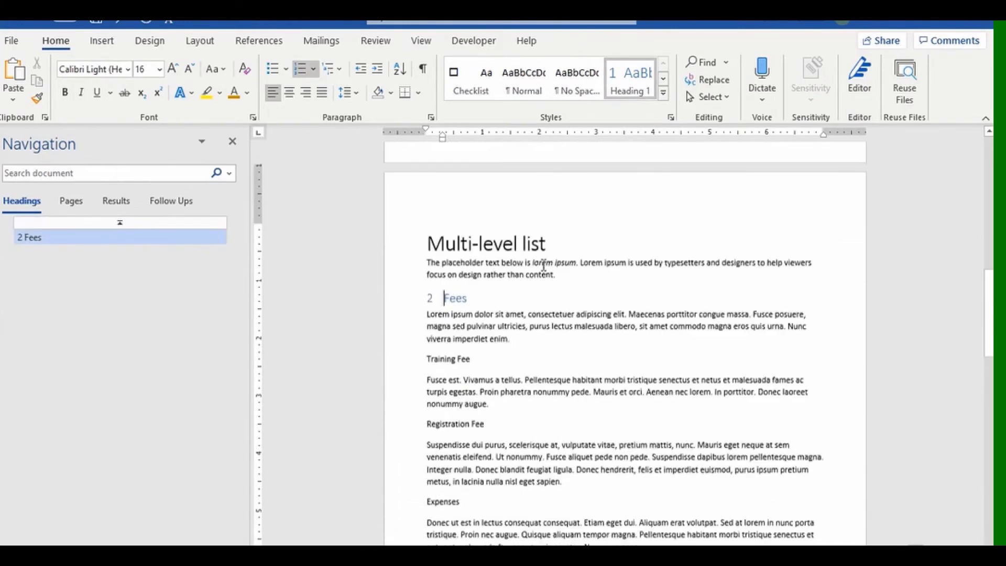
pyautogui.click(431, 290)
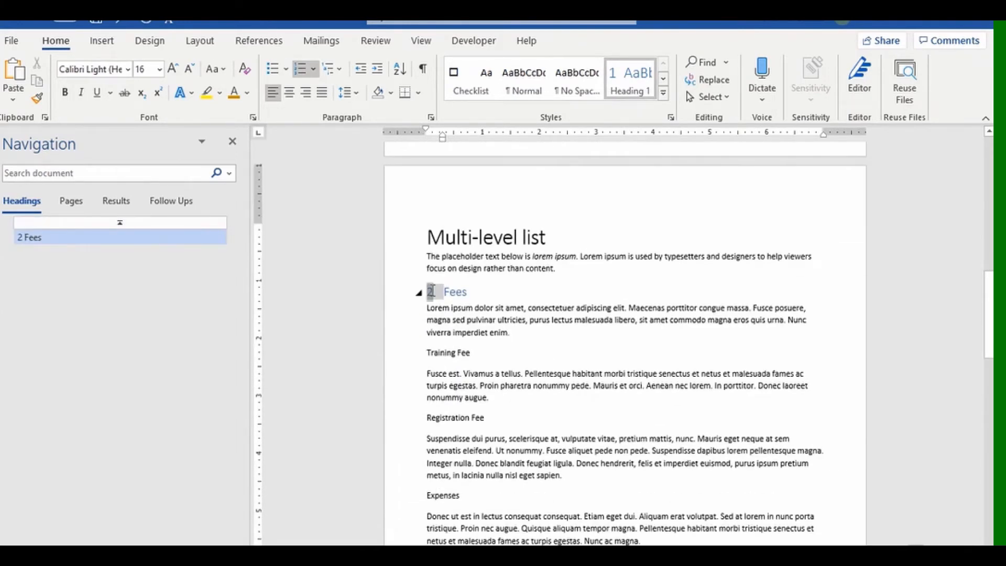
pyautogui.rightClick(430, 292)
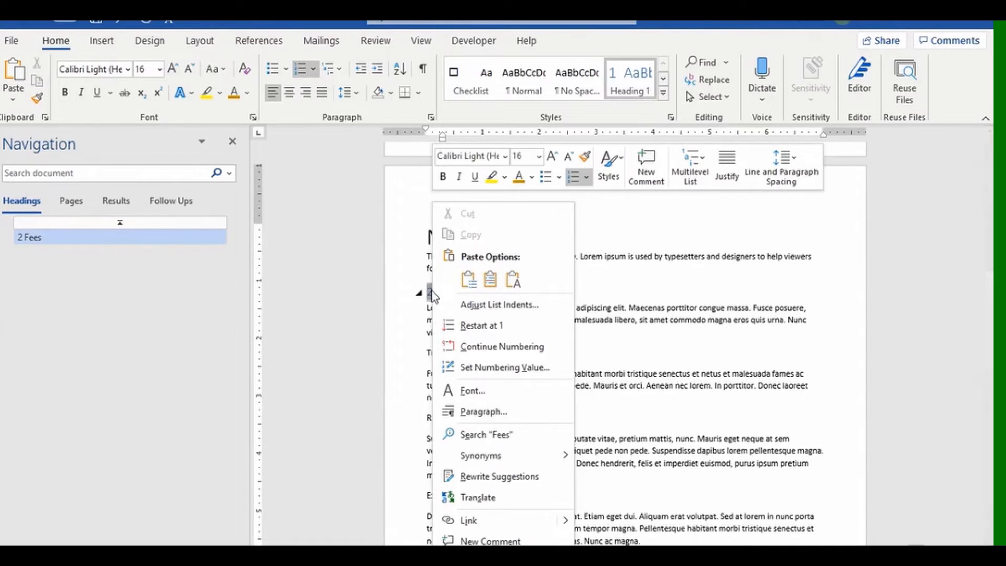
pyautogui.click(480, 325)
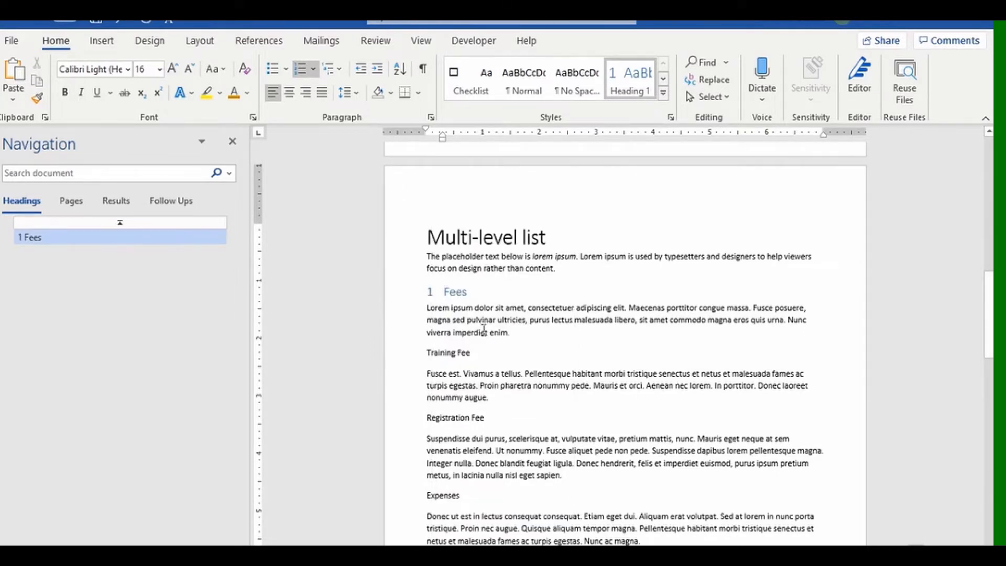
# Style Training Fee and Registration Fee as Heading 2, and Expenses as Heading 1.
pyautogui.click(480, 352)
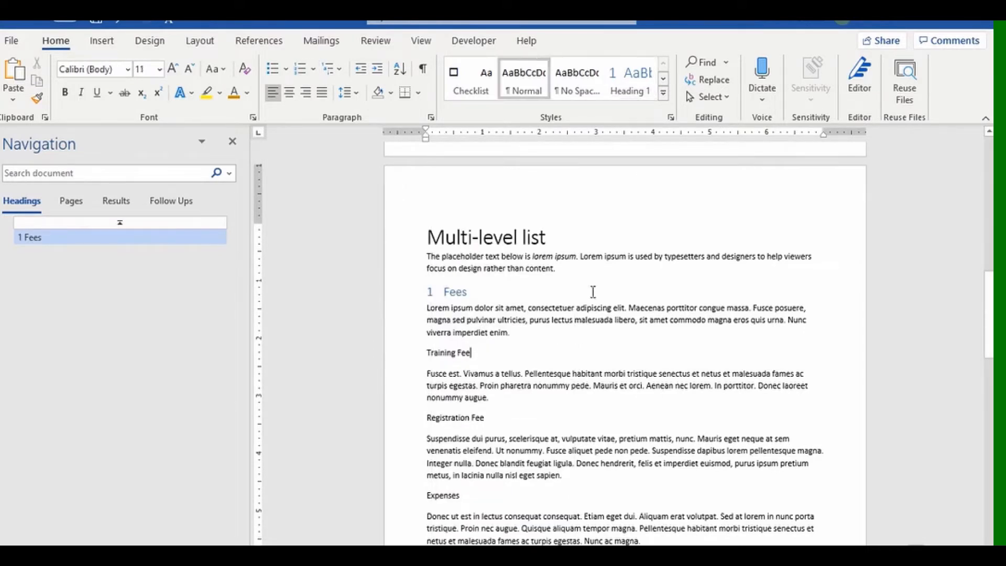
pyautogui.click(662, 96)
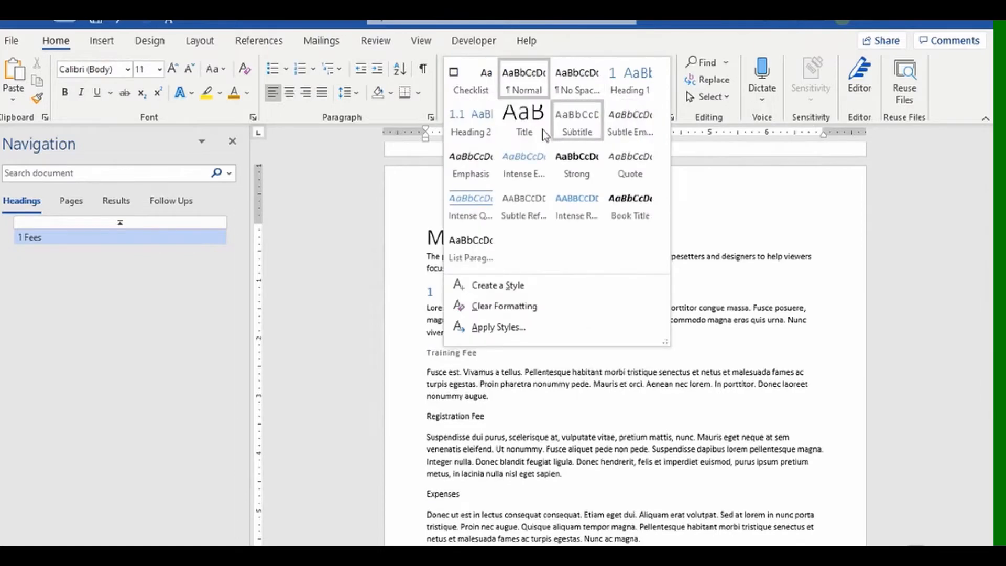
pyautogui.click(478, 131)
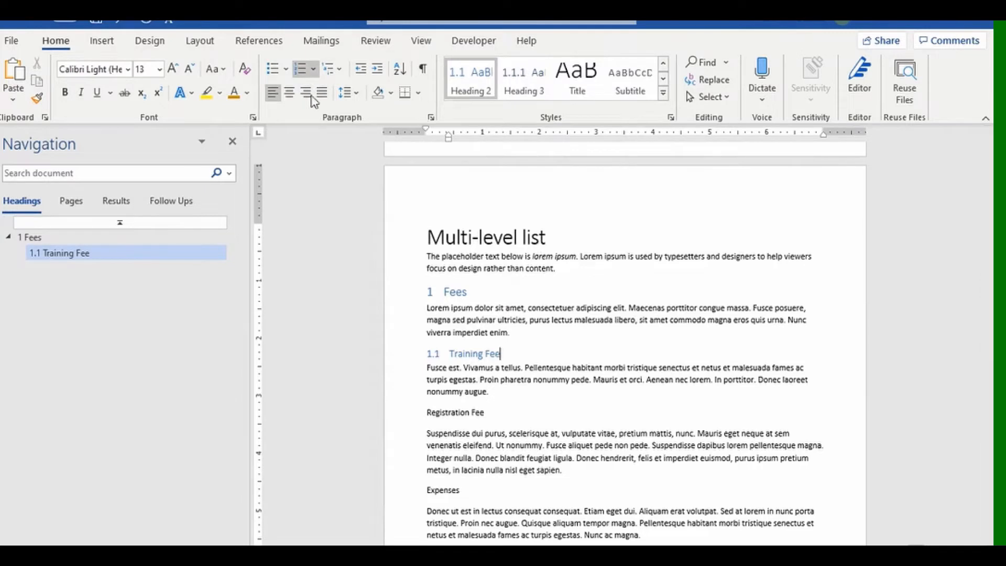
pyautogui.click(173, 24)
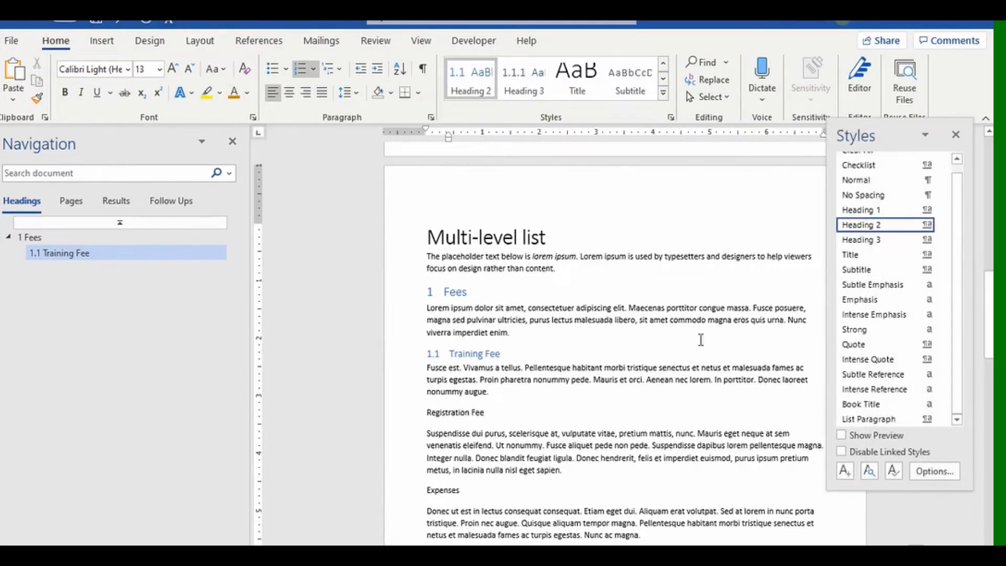
pyautogui.click(539, 413)
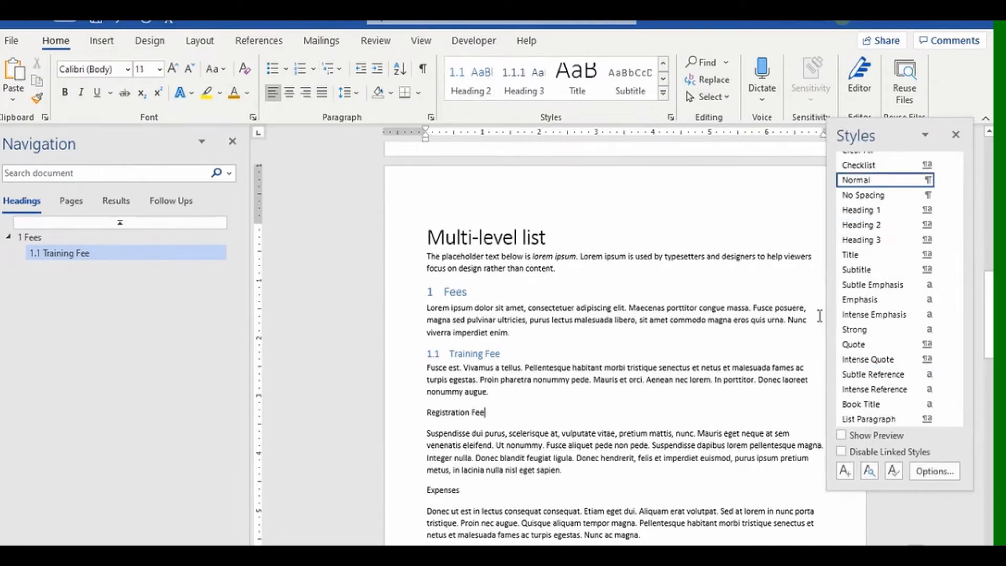
pyautogui.click(861, 225)
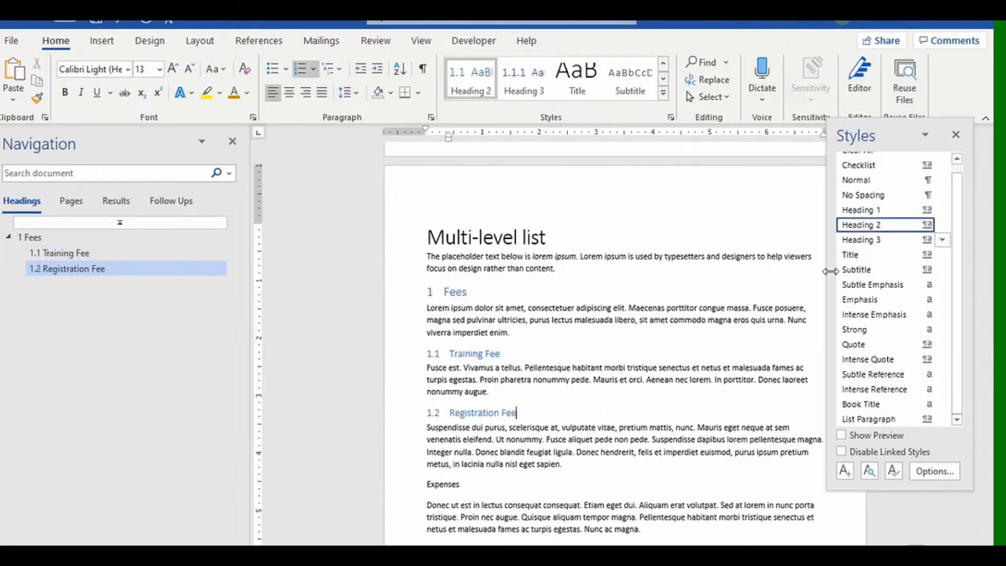
pyautogui.click(491, 483)
pyautogui.click(872, 214)
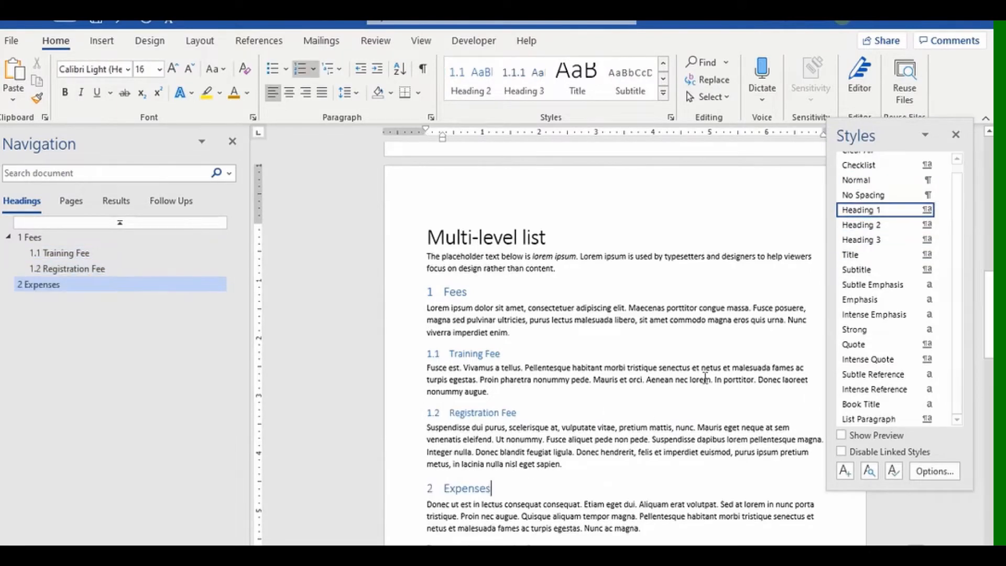
# Make Transportation and Lodging and Entertainment and Meal Expenses Heading 2, and Other costs Heading 1.
pyautogui.scroll(-5, 534, 451)
pyautogui.scroll(-2, 534, 451)
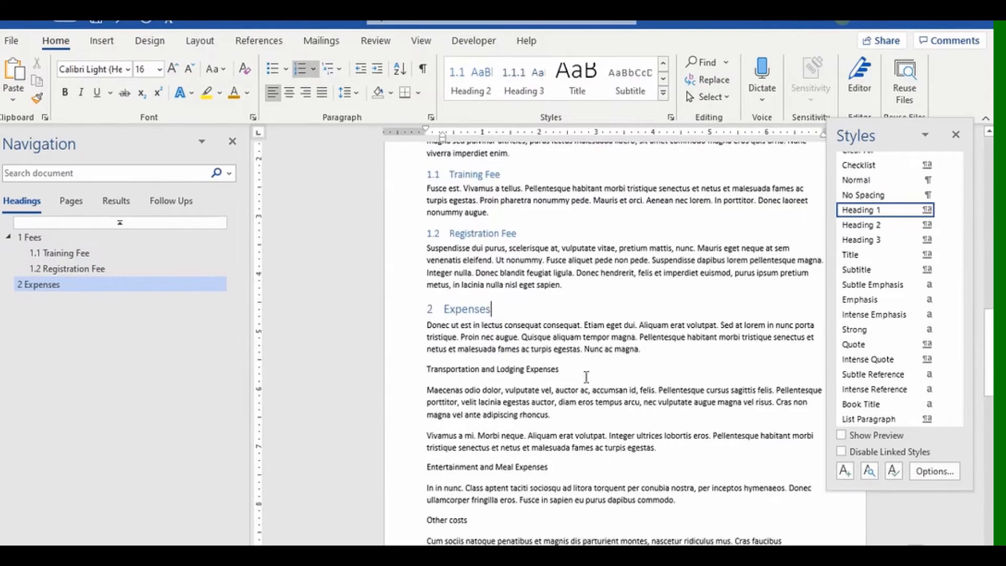
pyautogui.click(585, 370)
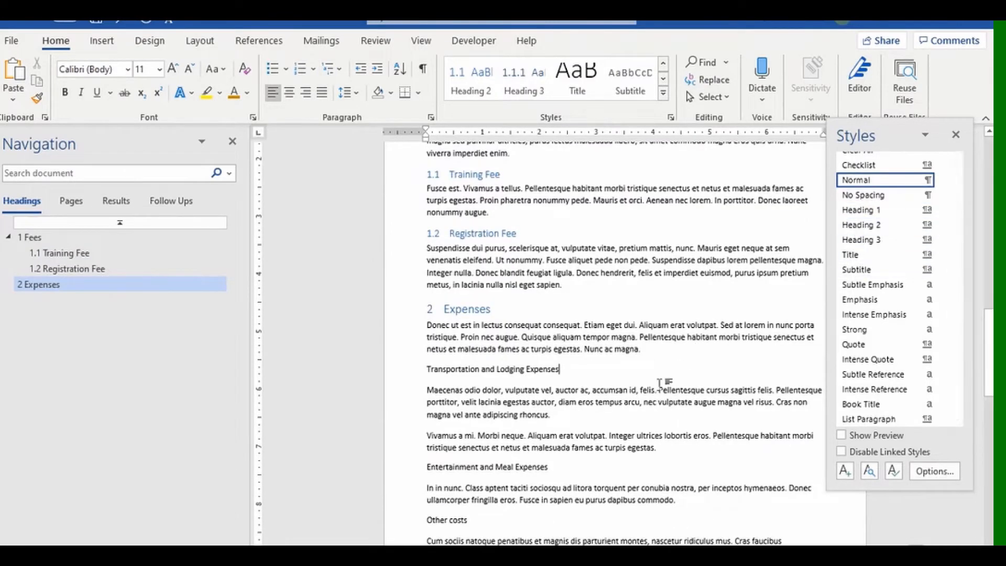
pyautogui.doubleClick(550, 468)
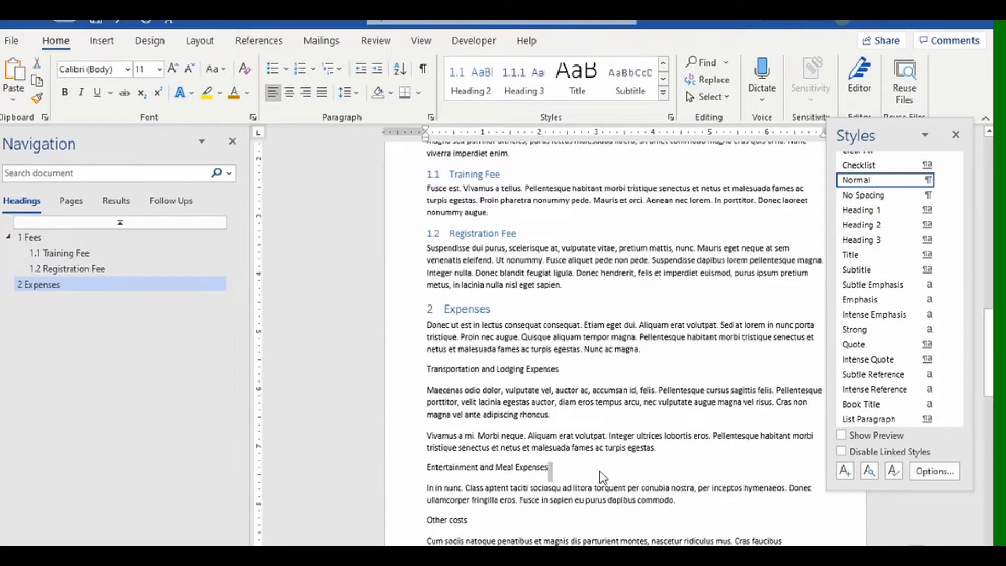
pyautogui.click(408, 372)
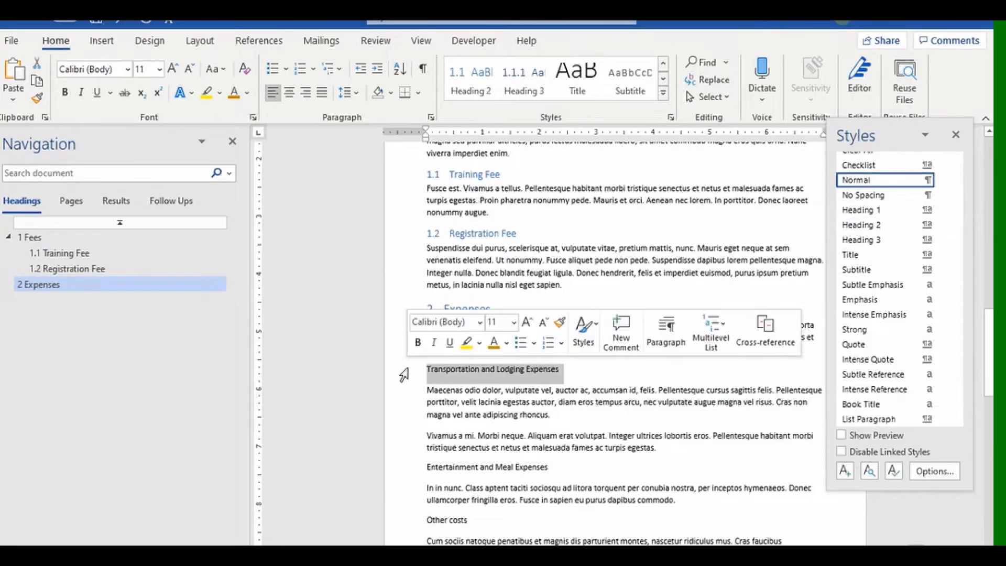
pyautogui.keyDown('ctrl'); pyautogui.click(397, 472); pyautogui.keyUp('ctrl')
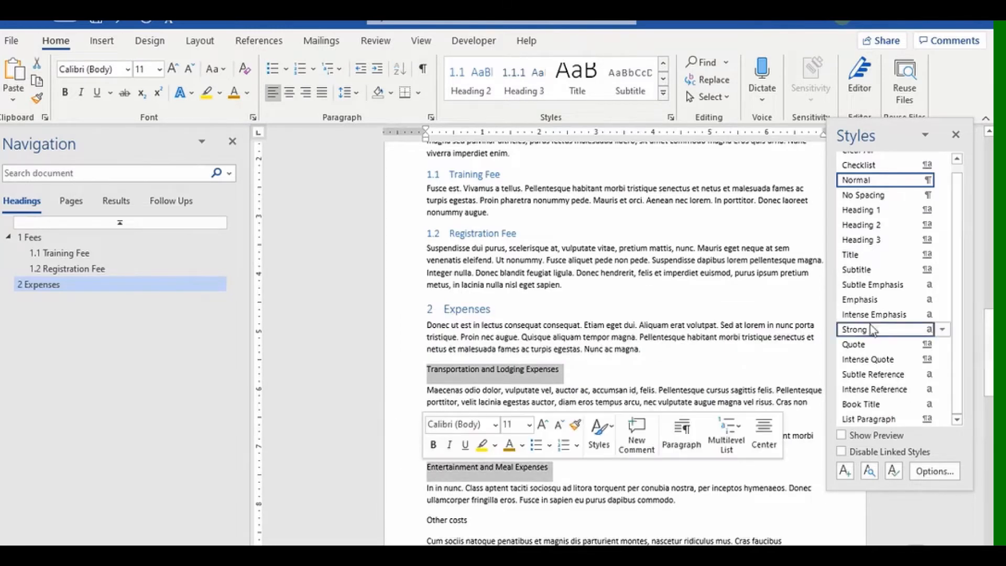
pyautogui.click(901, 227)
pyautogui.scroll(-3, 683, 427)
pyautogui.scroll(-2, 684, 427)
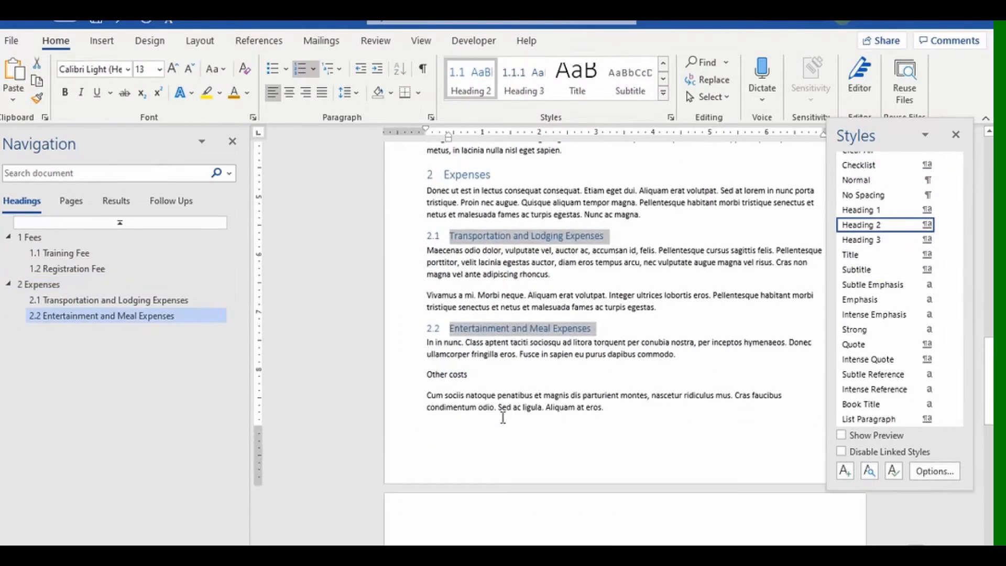
pyautogui.click(408, 375)
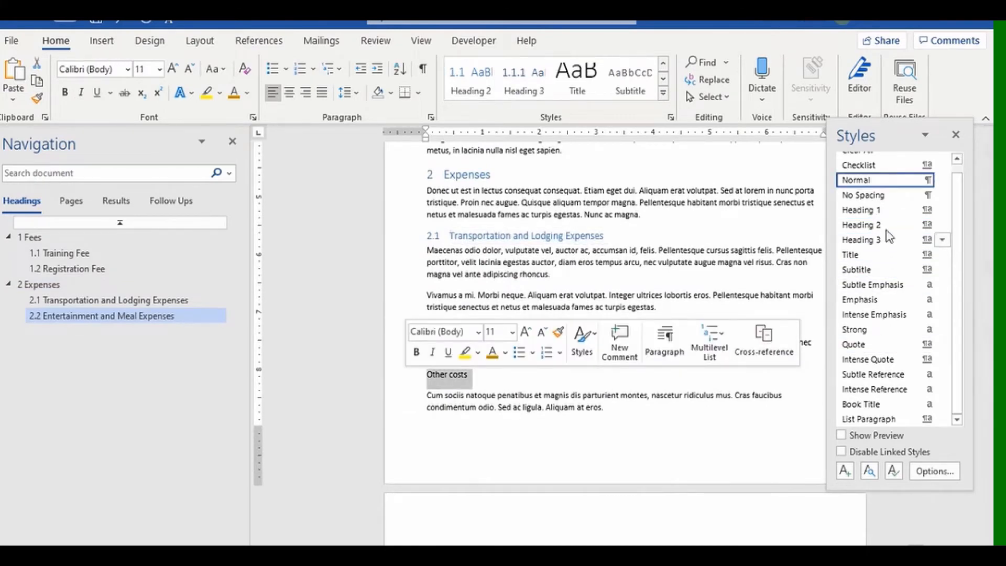
pyautogui.click(885, 211)
pyautogui.scroll(2, 660, 491)
pyautogui.scroll(5, 660, 490)
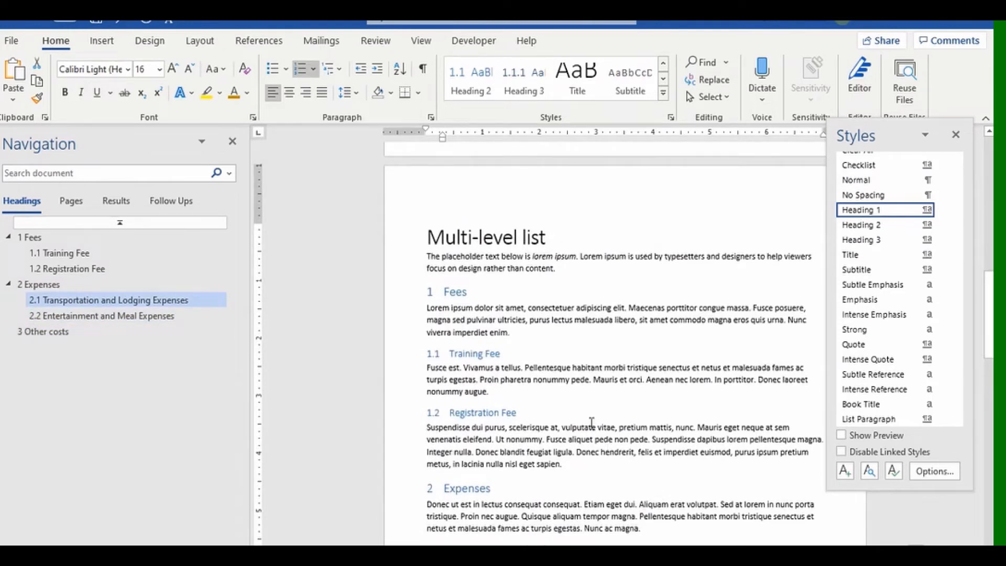
# Cut and paste the Registration Fee section above Training Fee, keeping Training Fee as Heading 2.
pyautogui.scroll(-1, 574, 434)
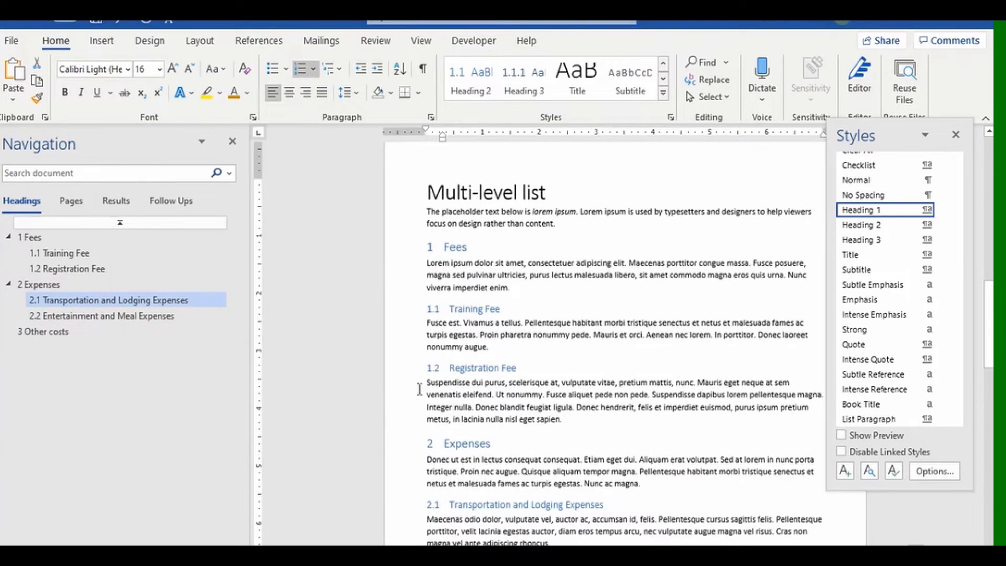
pyautogui.moveTo(399, 369); pyautogui.dragTo(403, 423)
pyautogui.hotkey('ctrl', 'c')
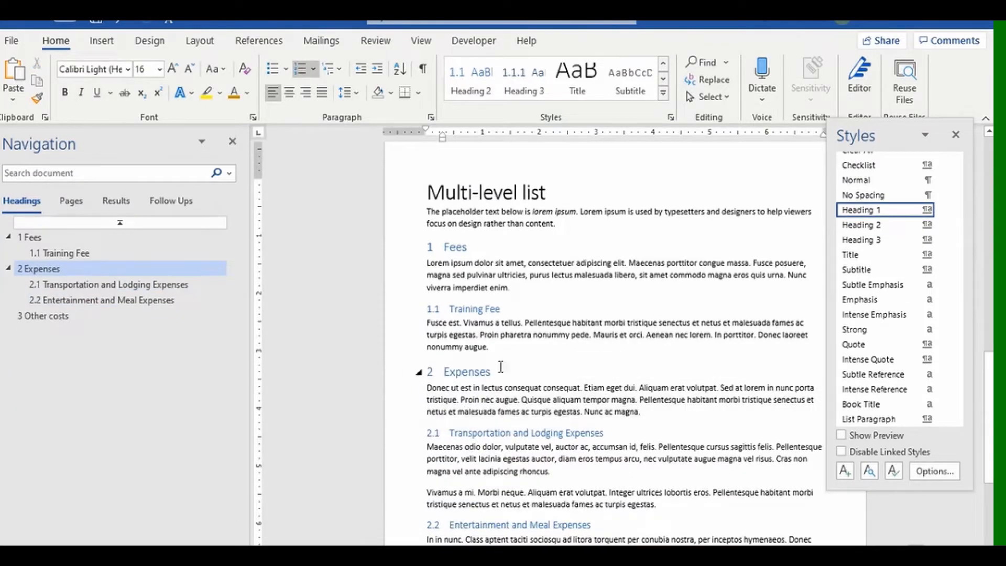
pyautogui.click(526, 289)
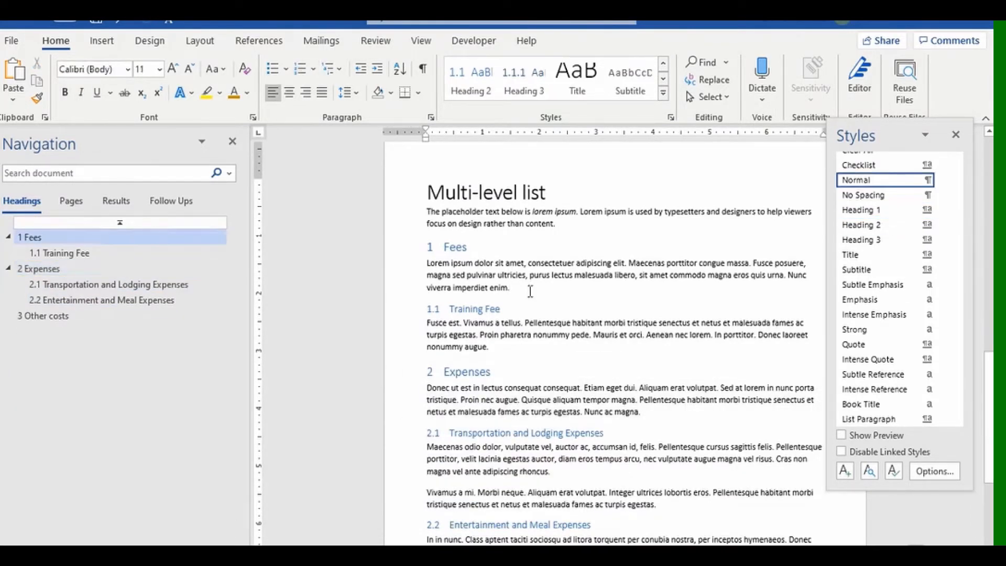
pyautogui.press('Return')
pyautogui.hotkey('ctrl', 'v')
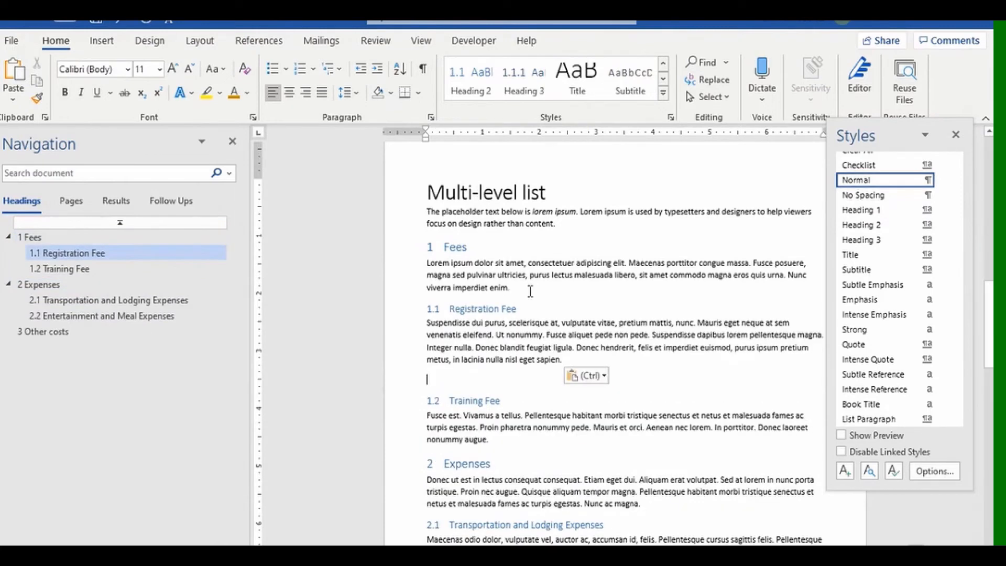
pyautogui.press('Delete')
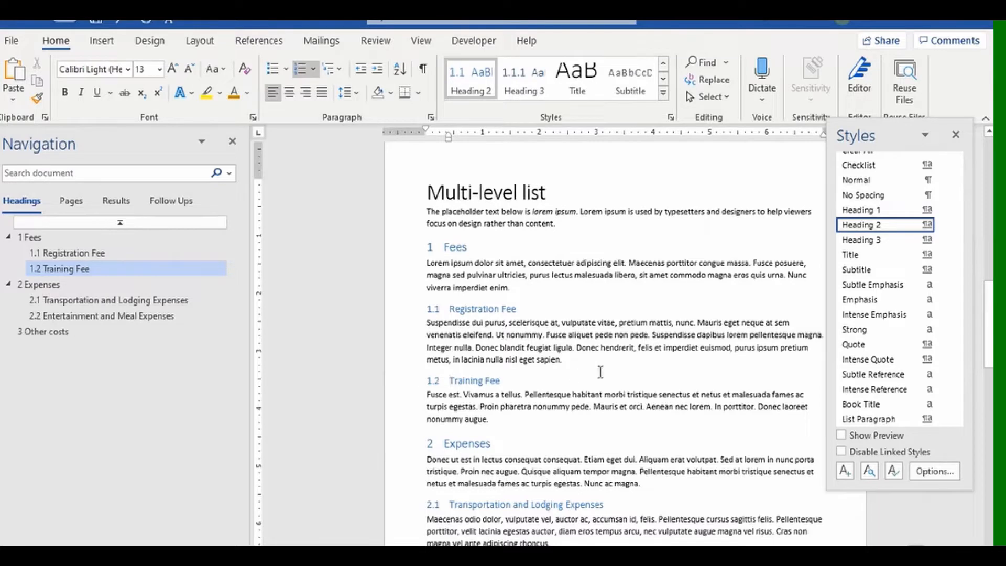
pyautogui.click(861, 210)
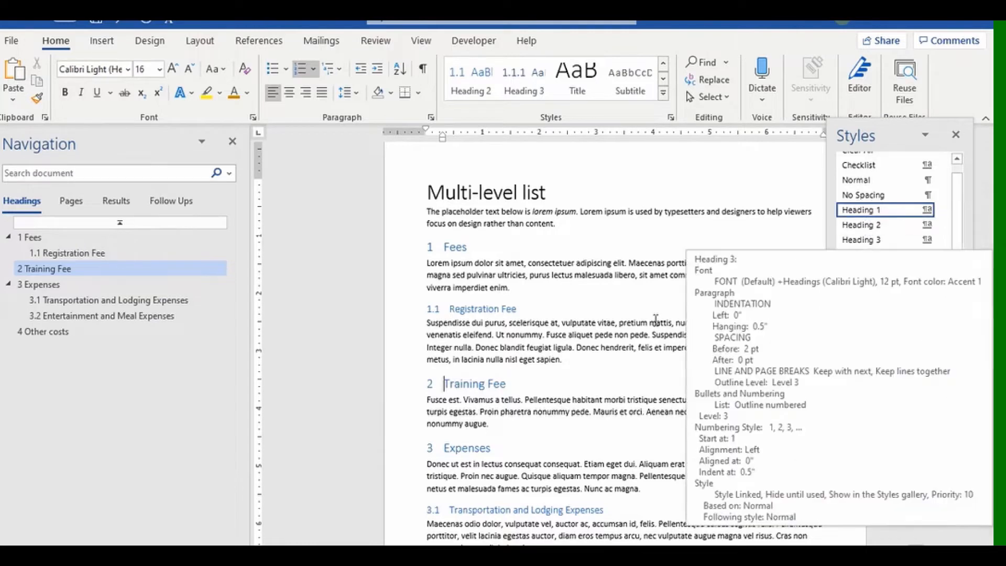
pyautogui.click(860, 224)
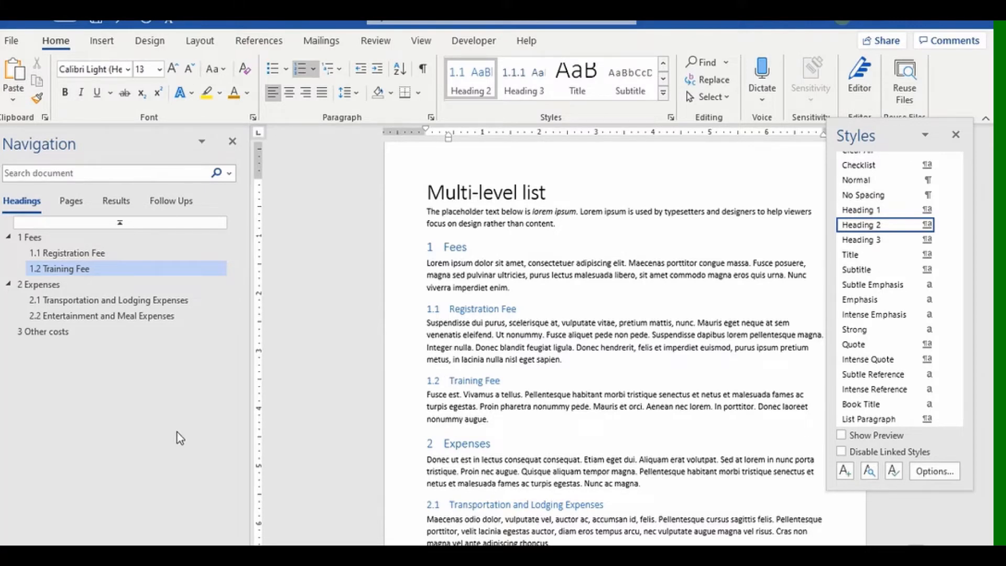
# Drag the Other costs section above Expenses, then back below it.
pyautogui.click(66, 329)
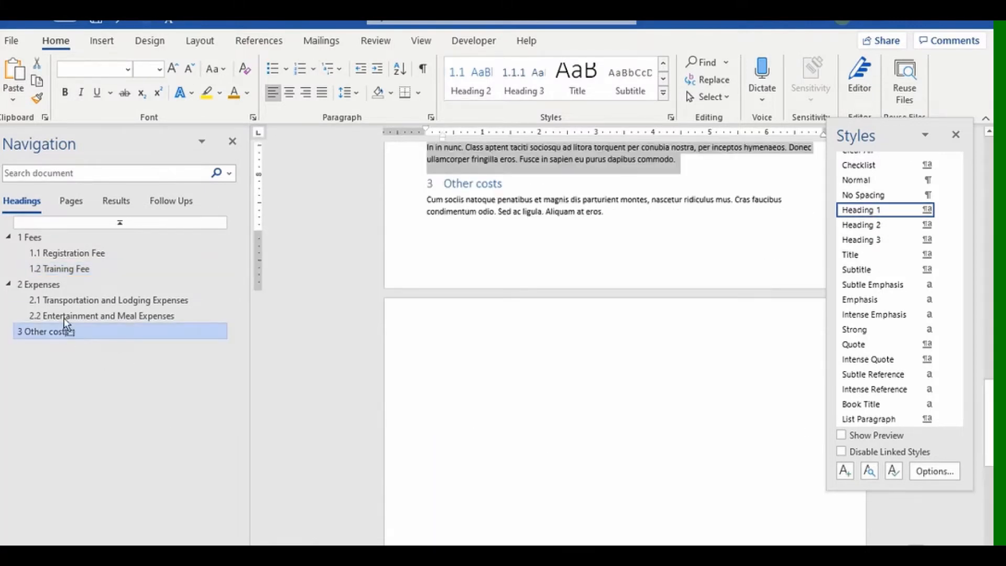
pyautogui.moveTo(66, 329); pyautogui.dragTo(62, 279)
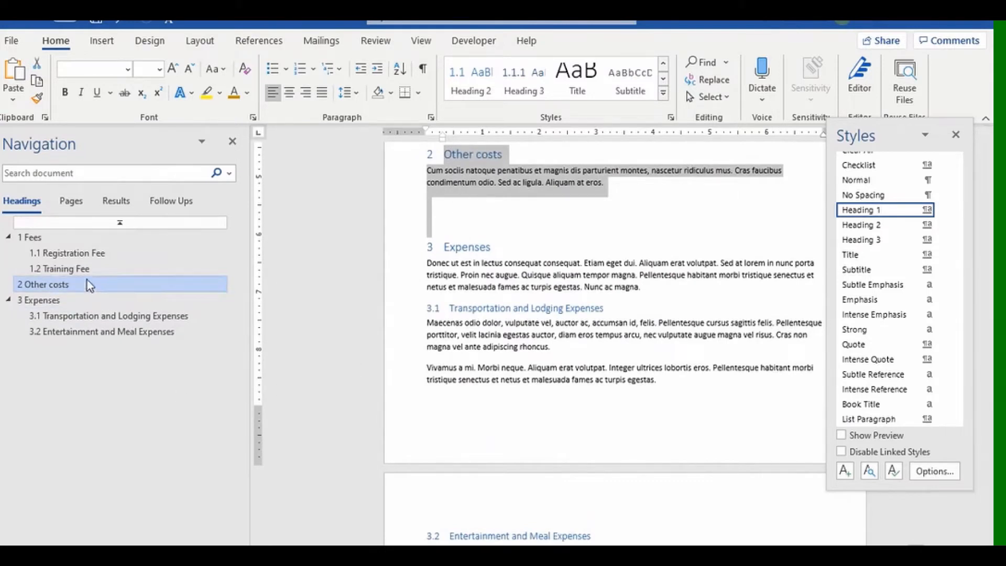
pyautogui.moveTo(52, 287); pyautogui.dragTo(51, 342)
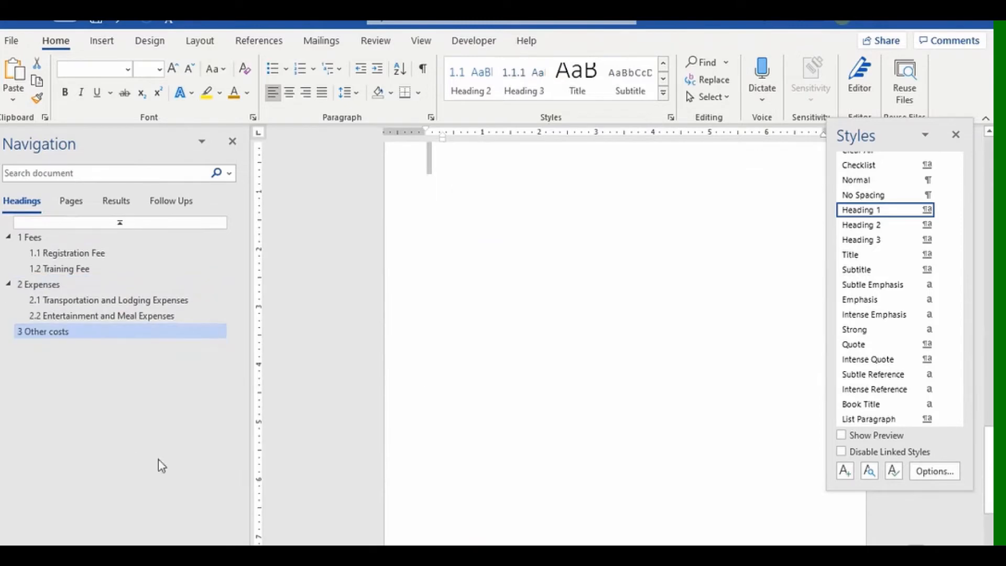
# Switch to the Residential Installation Summary 2020 Q1 document.
pyautogui.scroll(6, 533, 386)
pyautogui.scroll(3, 524, 396)
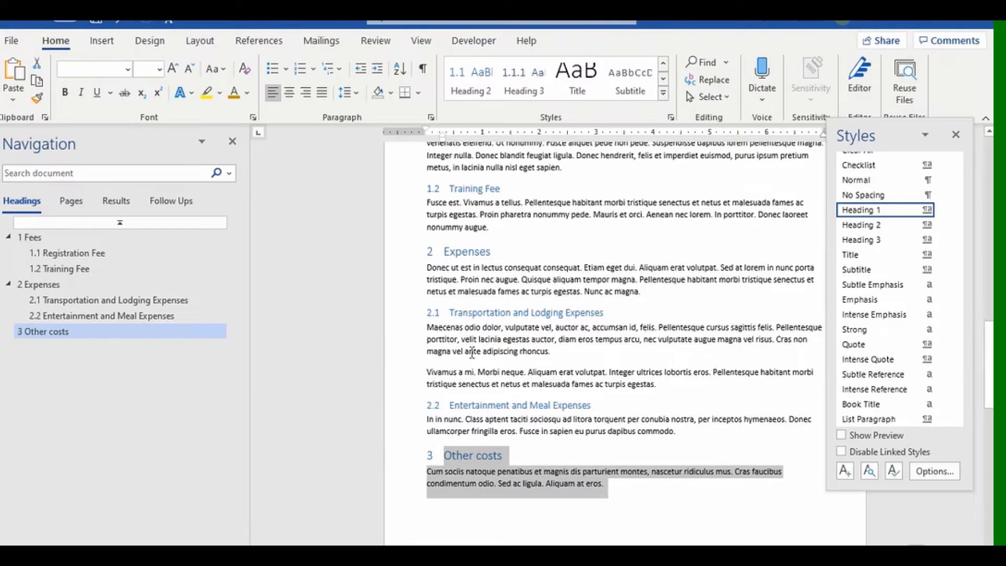
pyautogui.click(680, 500)
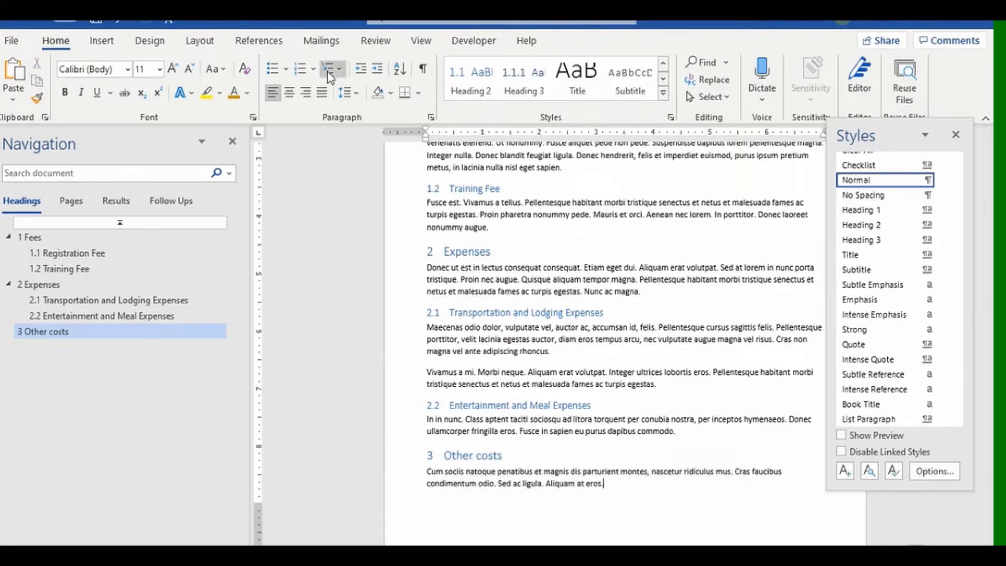
pyautogui.click(313, 71)
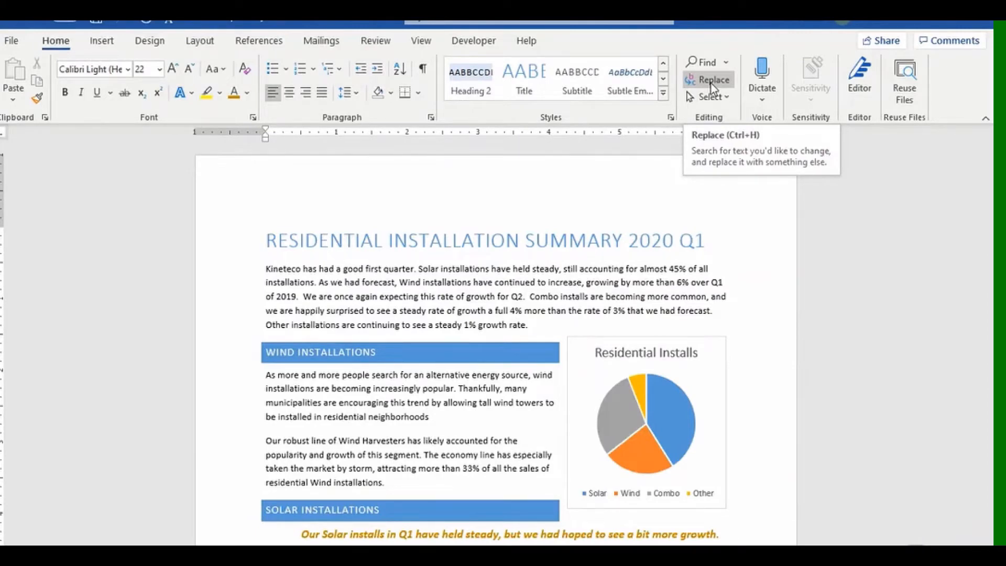
# Bring up Replace, move its dialog to the right, and expand the full search options.
pyautogui.click(712, 83)
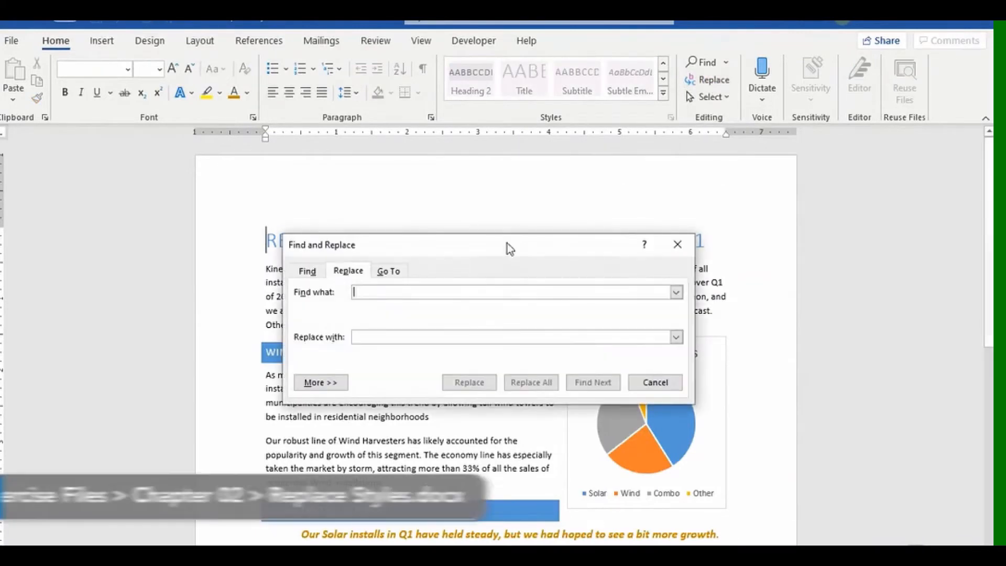
pyautogui.moveTo(505, 248); pyautogui.dragTo(763, 225)
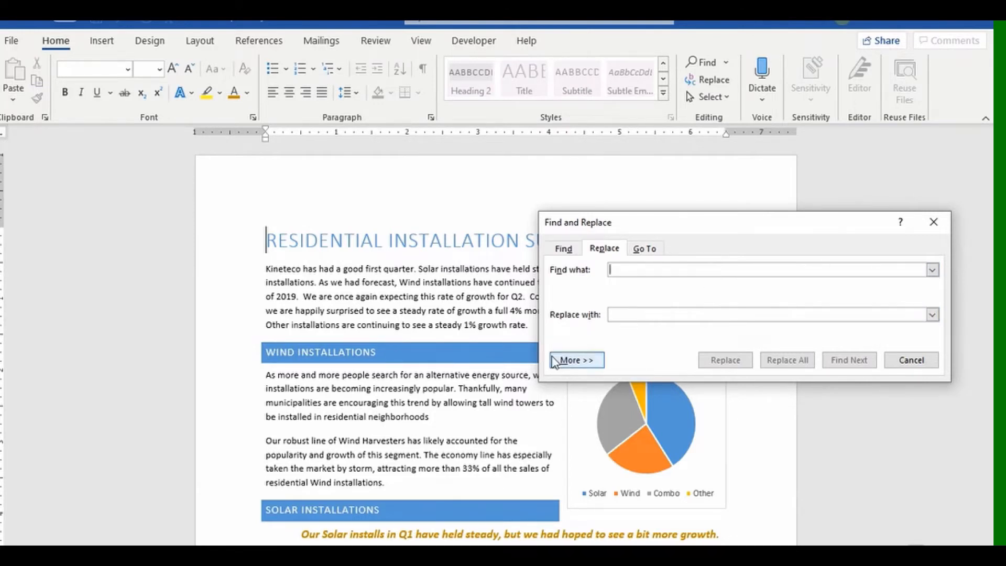
pyautogui.click(571, 361)
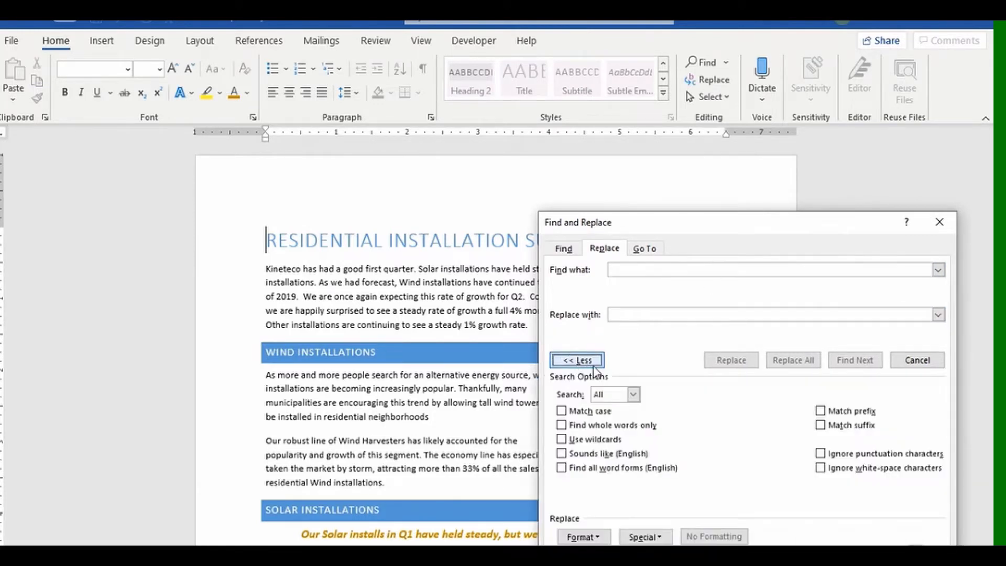
# Set the search to find Normal style and replace it with No Spacing style.
pyautogui.click(584, 536)
pyautogui.click(590, 504)
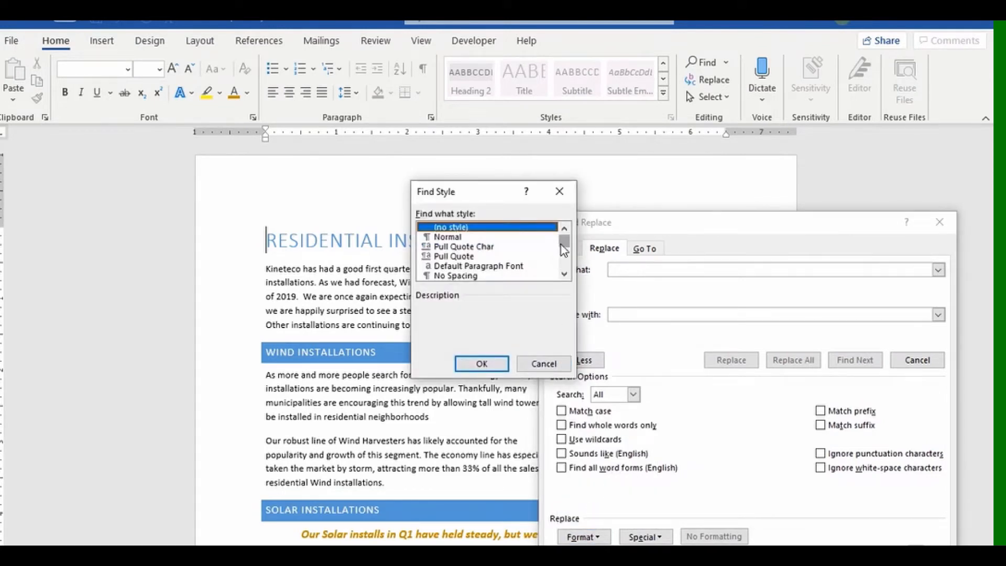
pyautogui.click(474, 238)
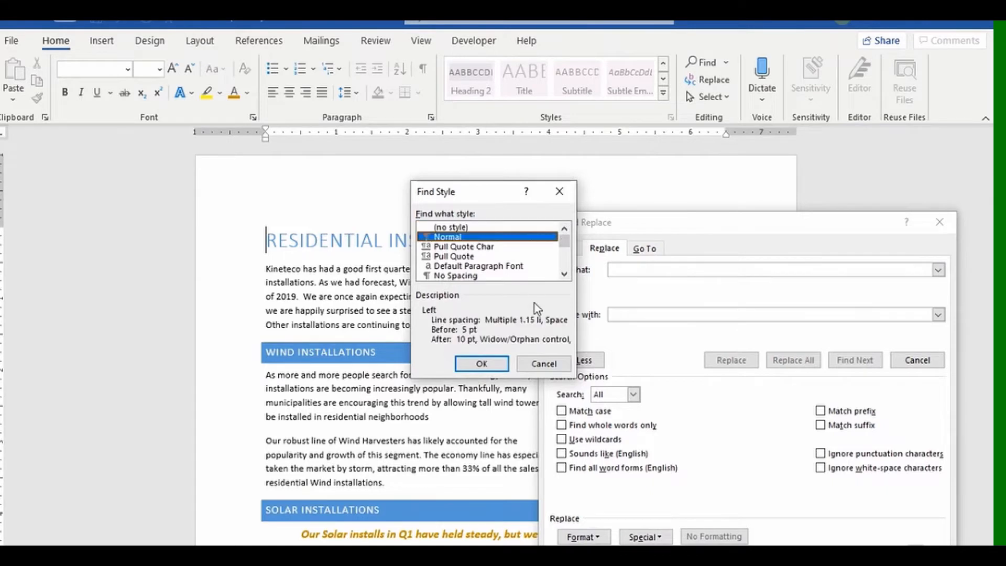
pyautogui.click(481, 363)
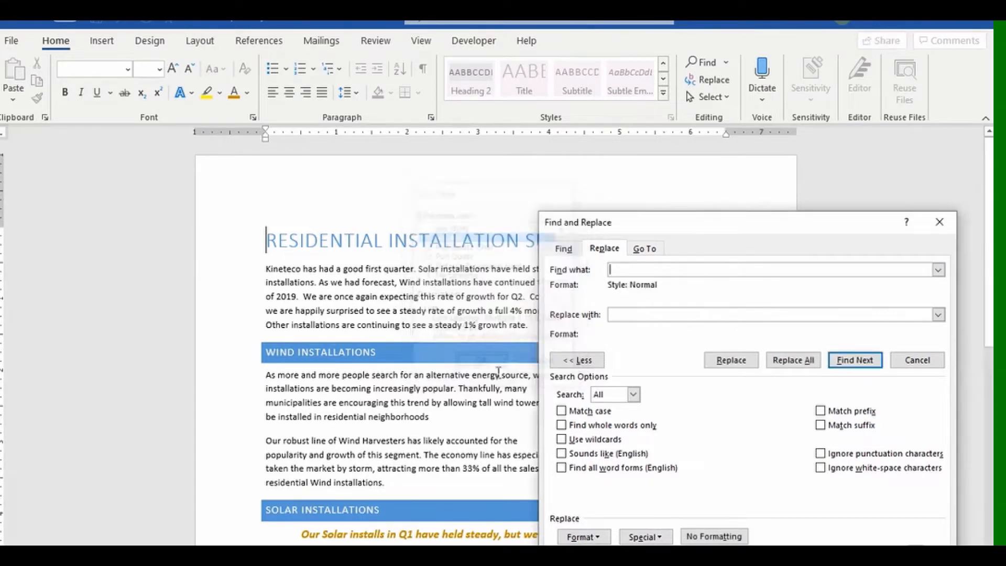
pyautogui.click(651, 313)
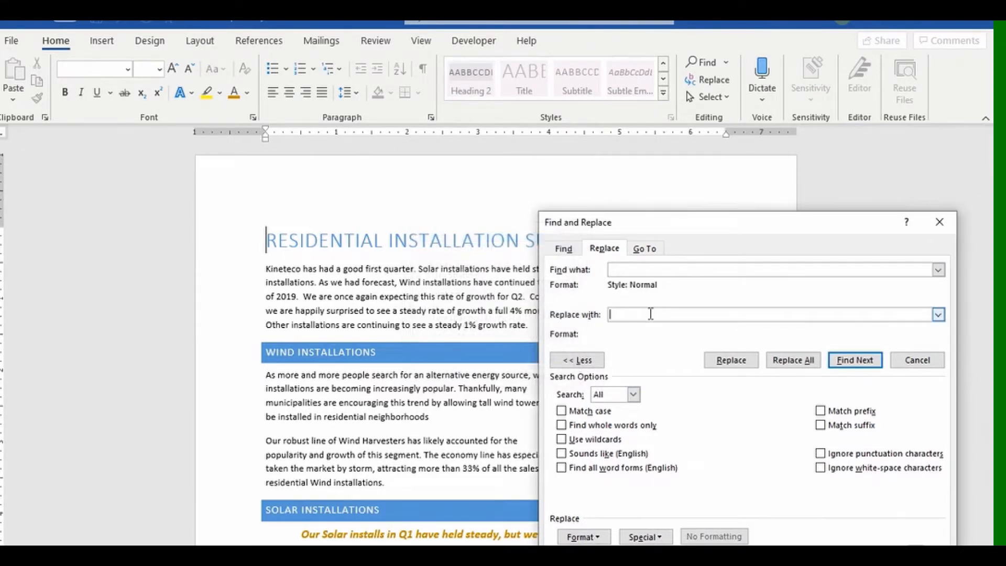
pyautogui.click(596, 541)
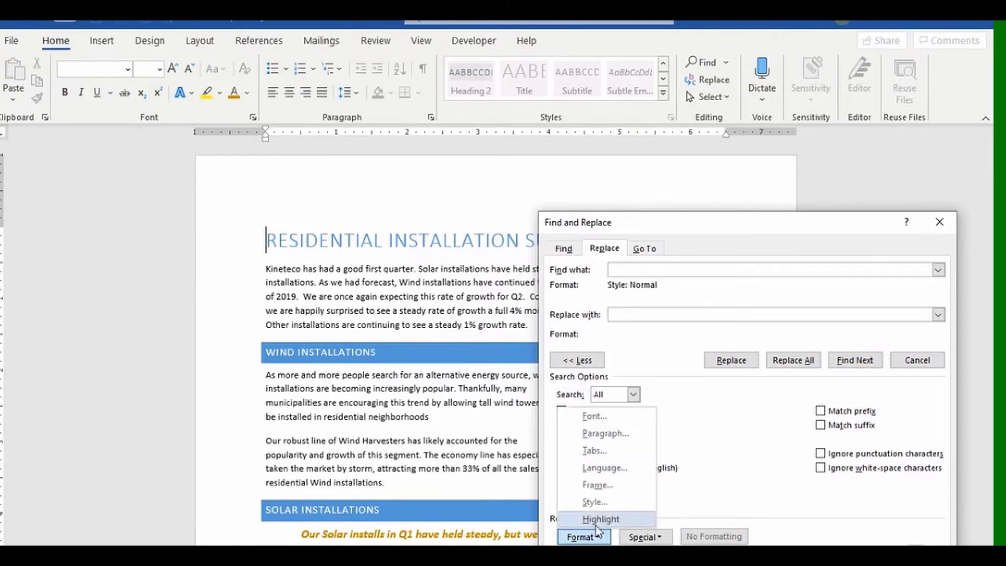
pyautogui.click(594, 502)
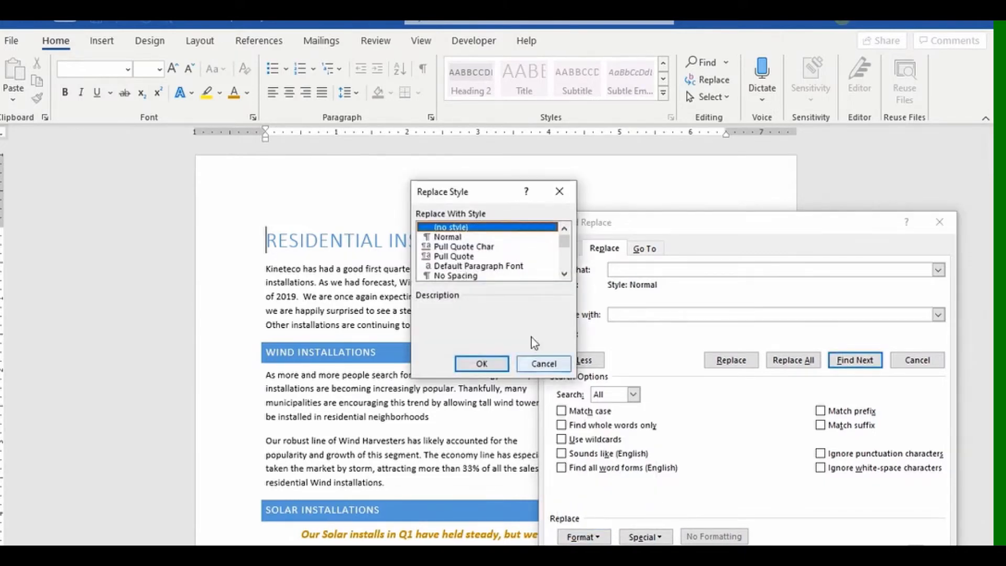
pyautogui.click(484, 276)
pyautogui.click(482, 363)
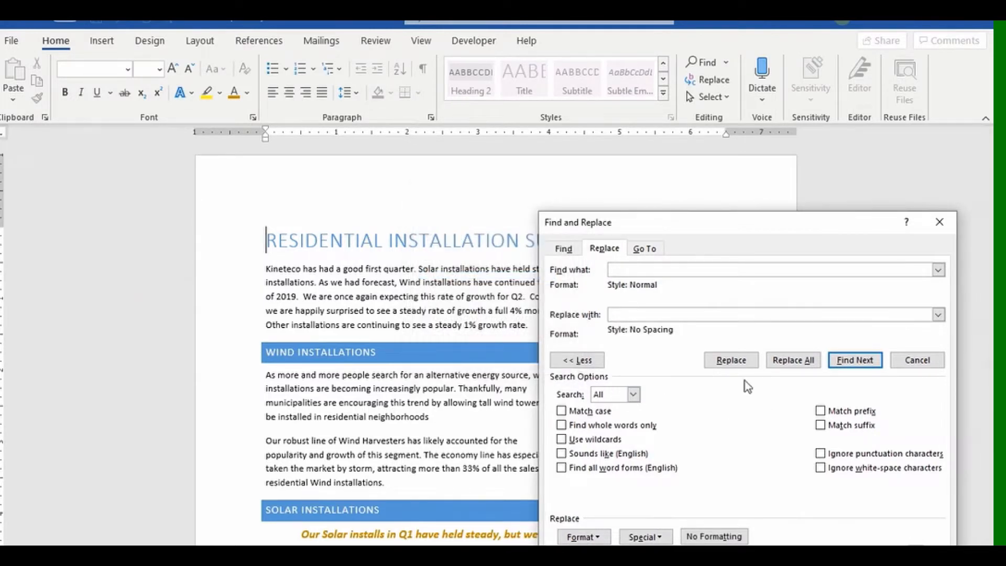
# Restyle two Normal paragraphs individually, then replace all remaining ones (5 replacements), and close the dialog.
pyautogui.click(731, 360)
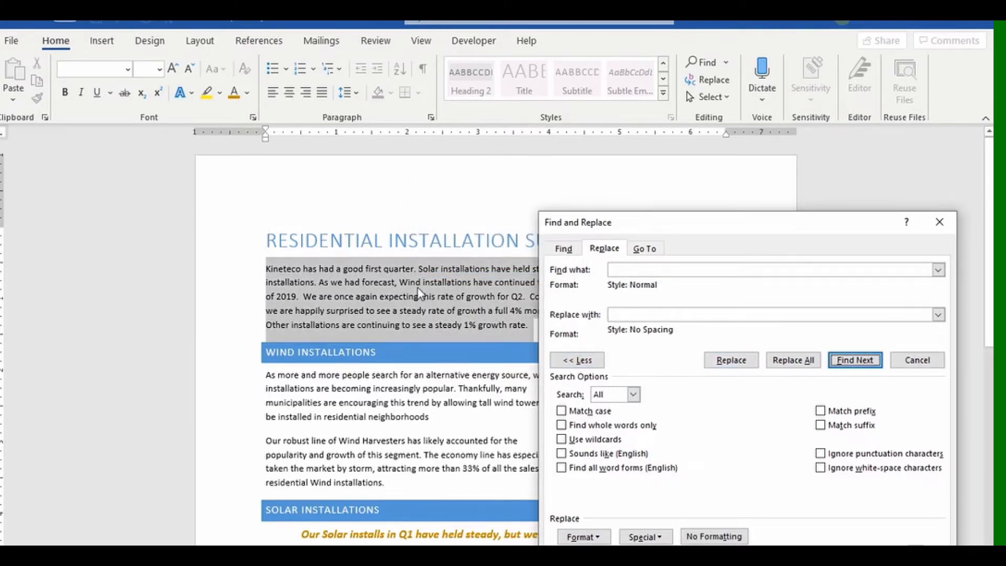
pyautogui.click(731, 360)
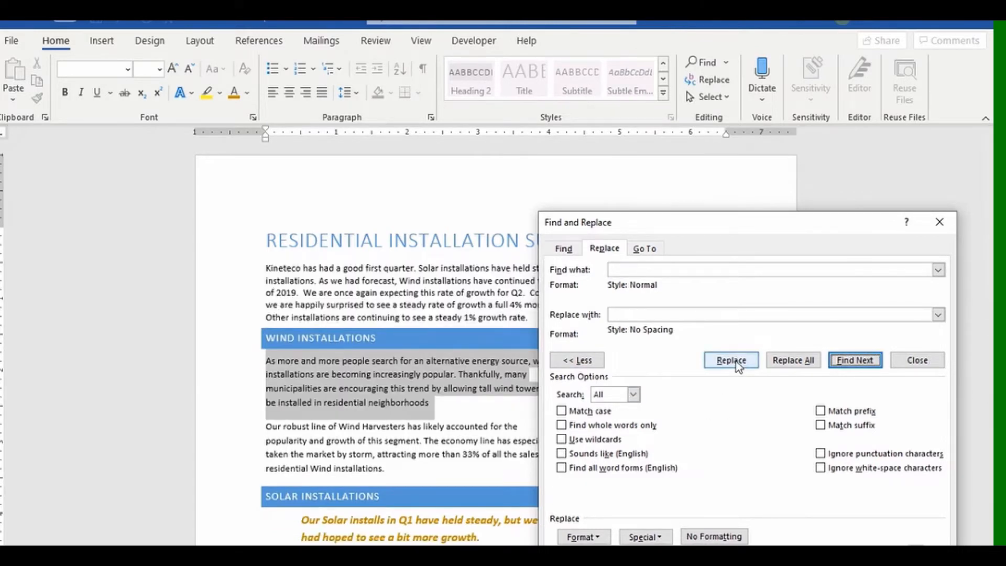
pyautogui.click(737, 365)
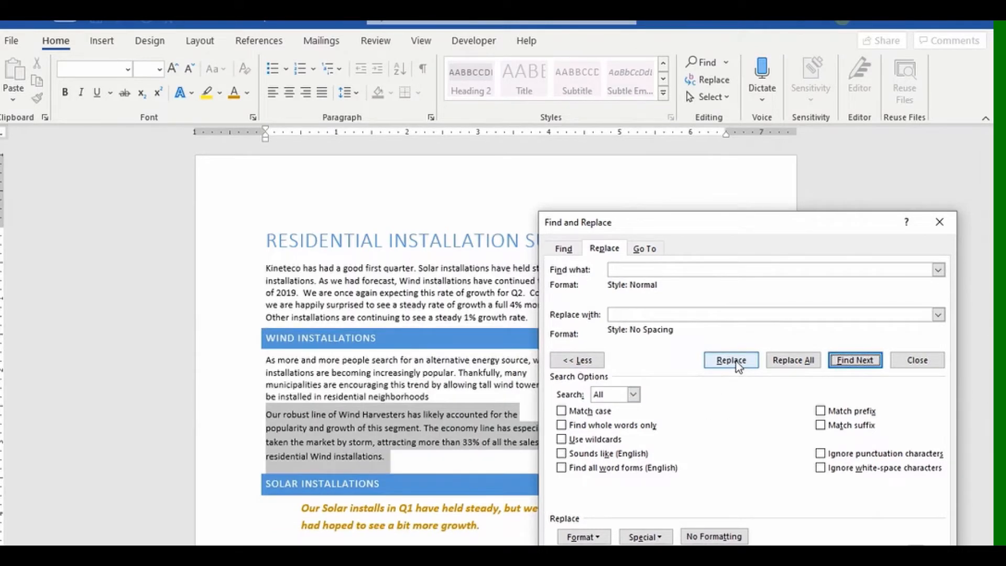
pyautogui.click(778, 365)
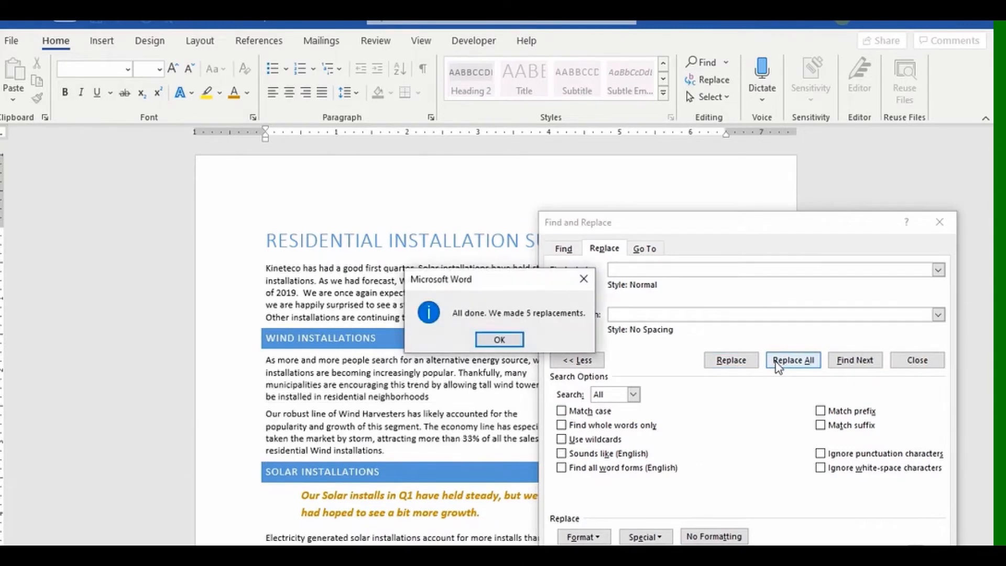
pyautogui.click(499, 340)
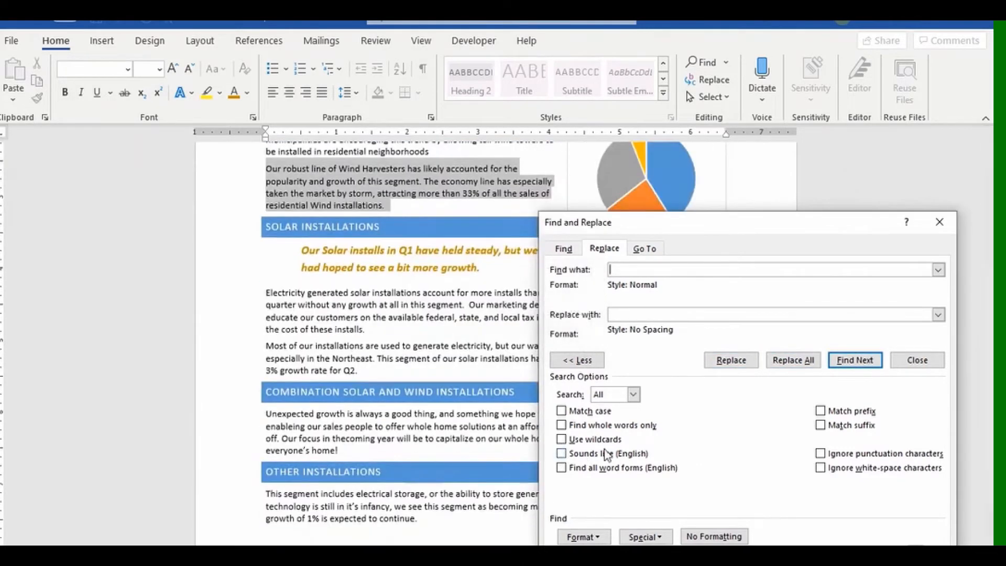
pyautogui.scroll(7, 383, 415)
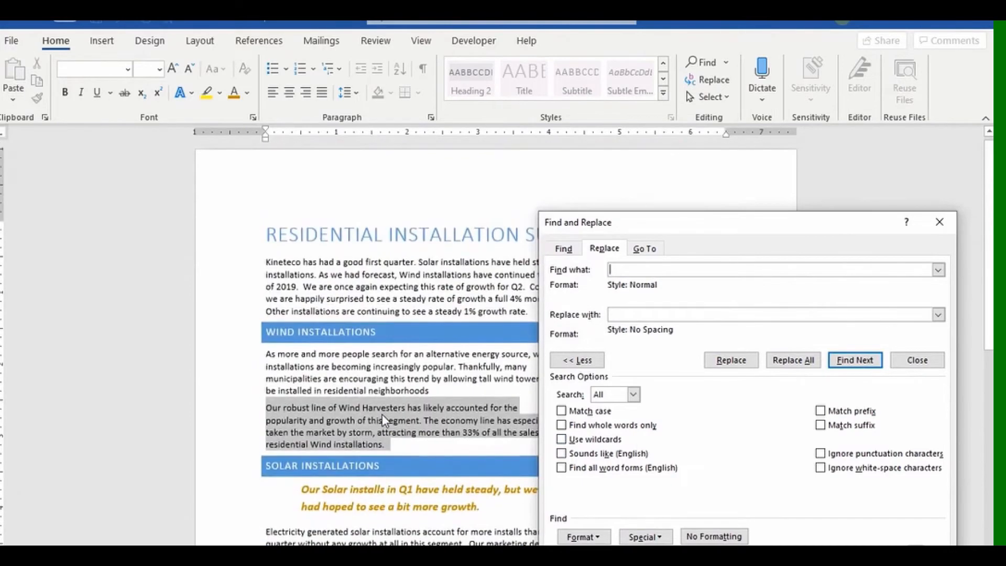
pyautogui.scroll(-10, 383, 415)
pyautogui.scroll(9, 383, 415)
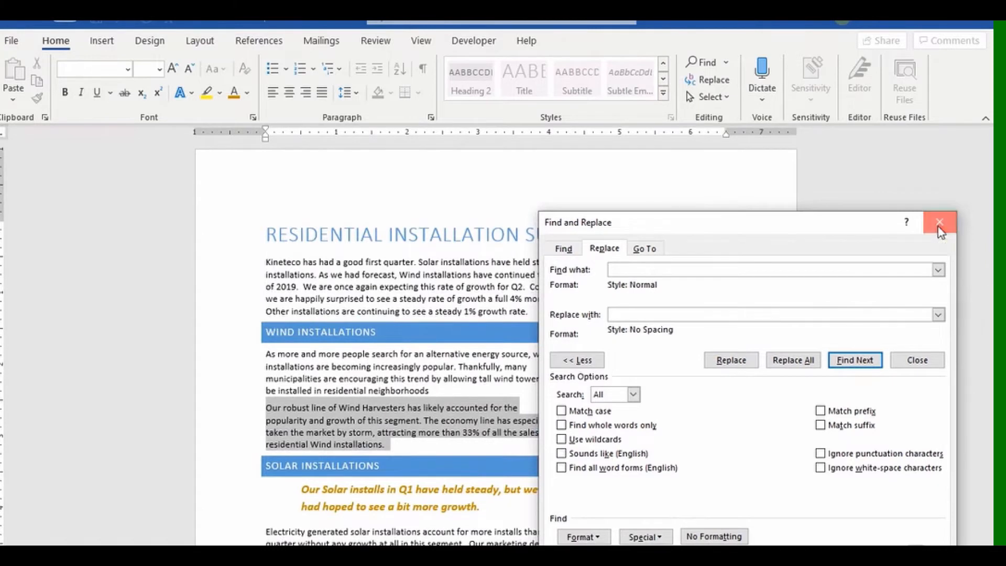
pyautogui.click(939, 230)
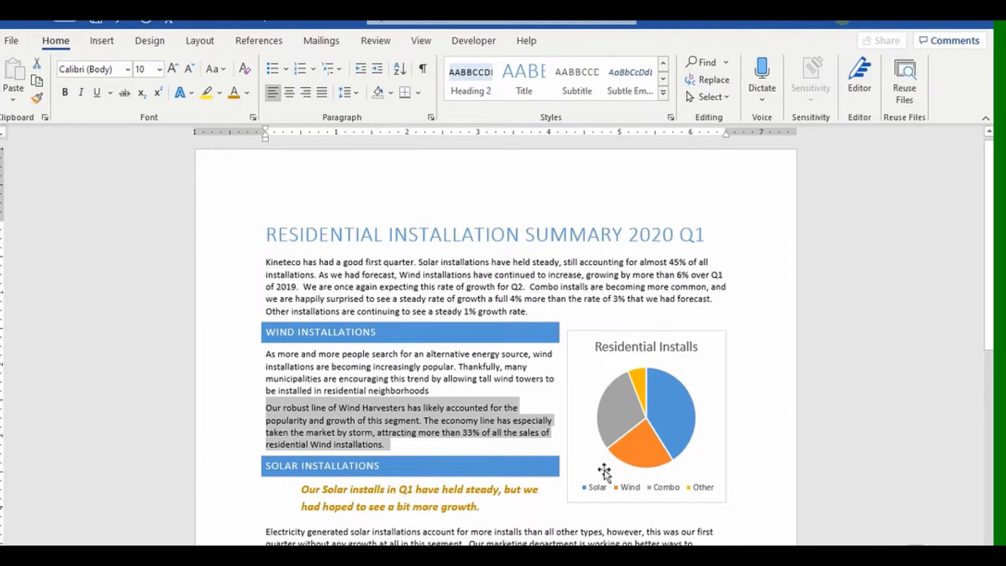
pyautogui.click(502, 490)
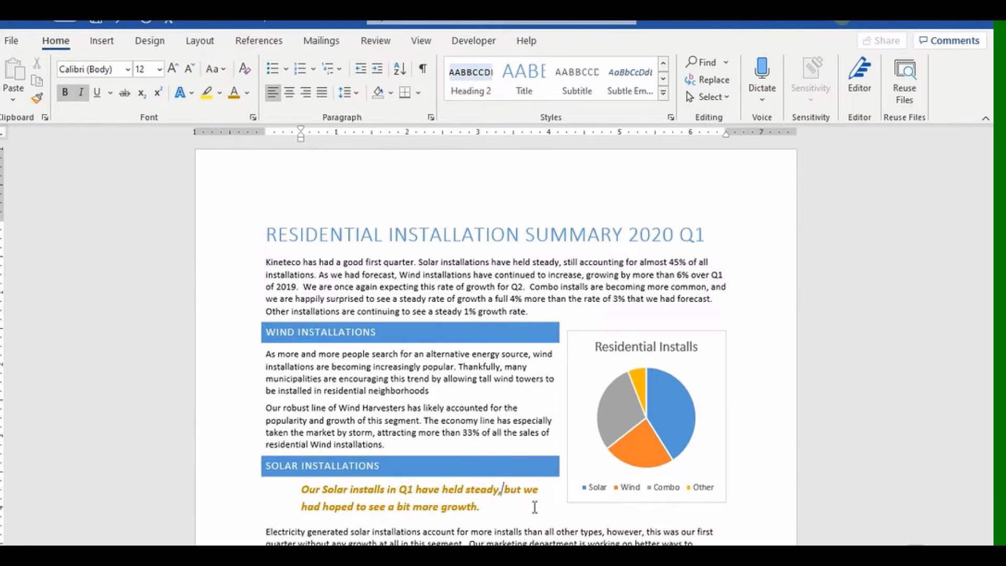
pyautogui.click(706, 233)
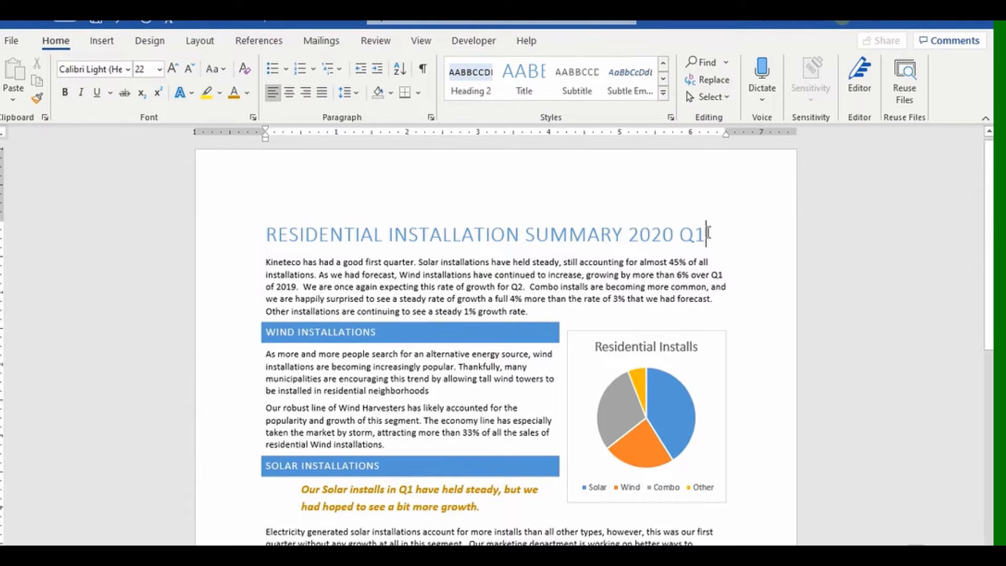
pyautogui.click(417, 330)
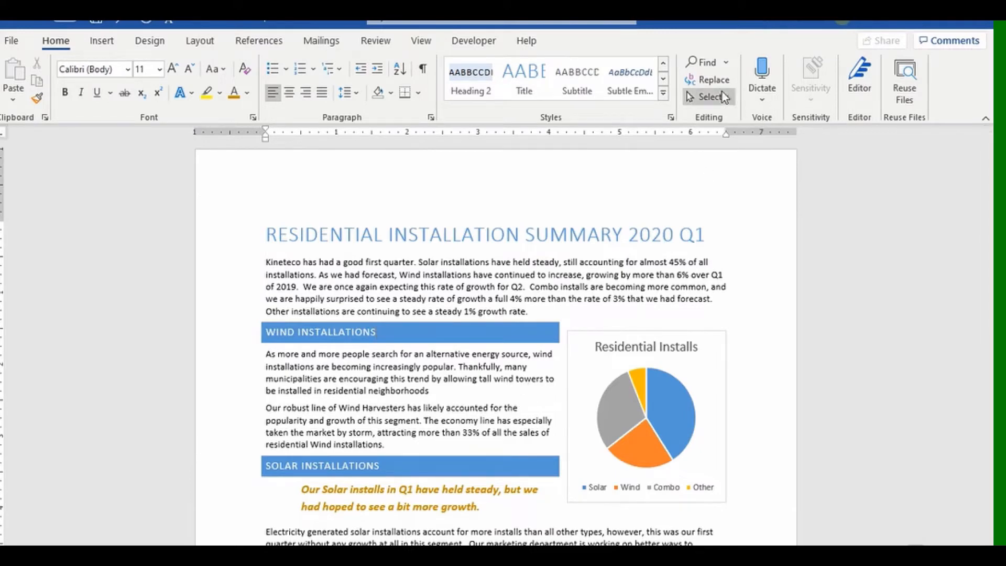
# Reopen Find and Replace and set the Find style to Heading 1.
pyautogui.click(712, 80)
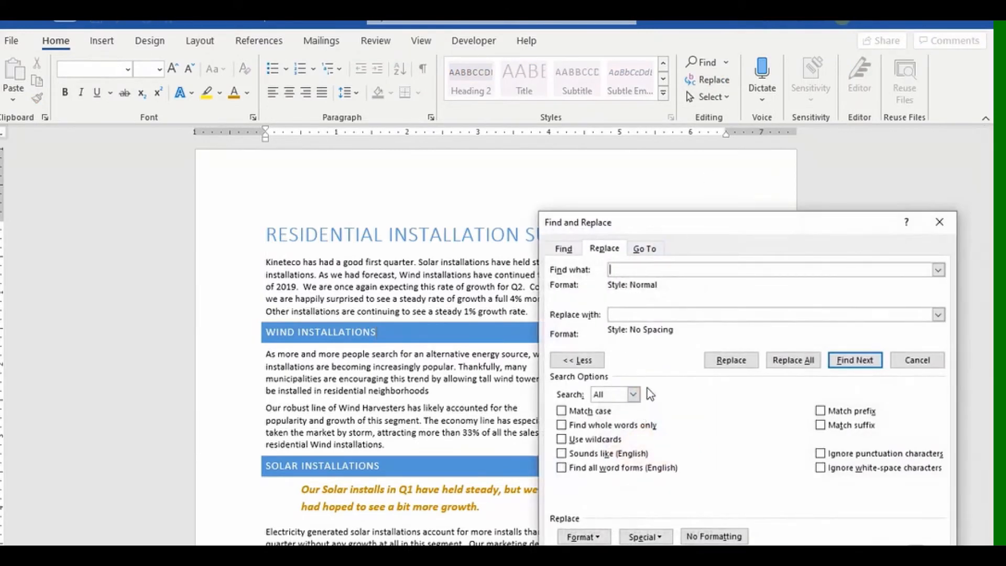
pyautogui.click(583, 536)
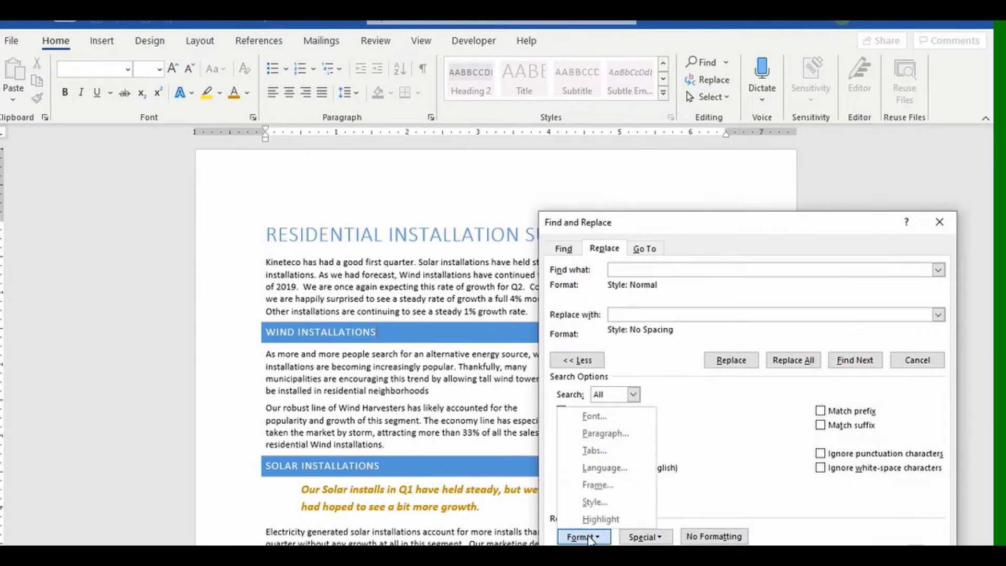
pyautogui.click(594, 502)
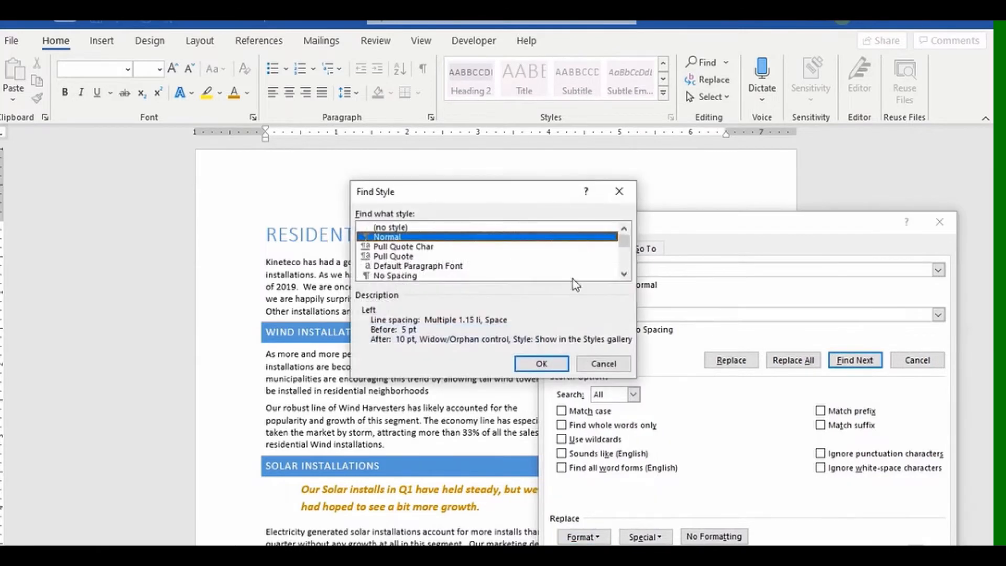
pyautogui.click(625, 273)
pyautogui.click(625, 273)
pyautogui.click(624, 274)
pyautogui.click(624, 273)
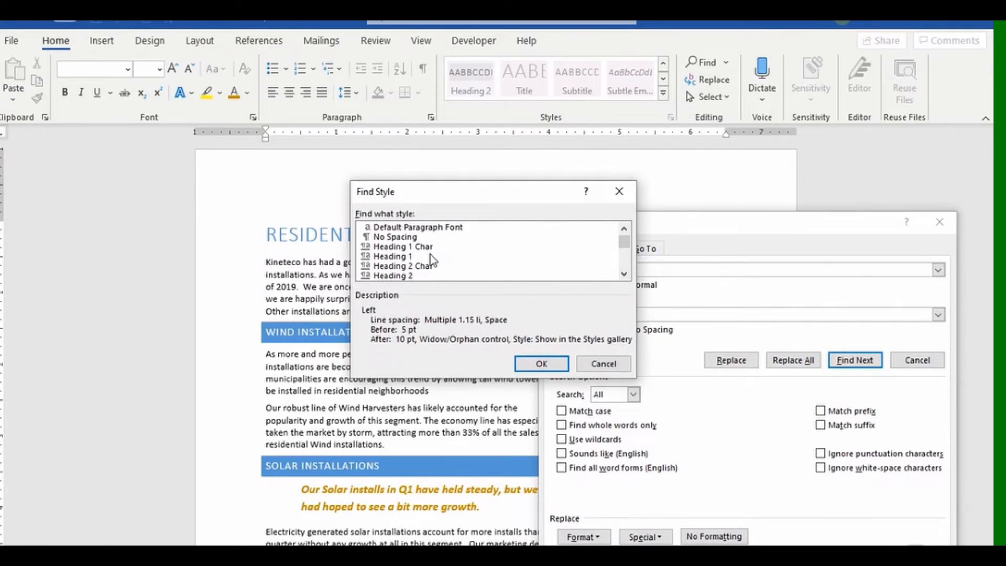
pyautogui.click(385, 247)
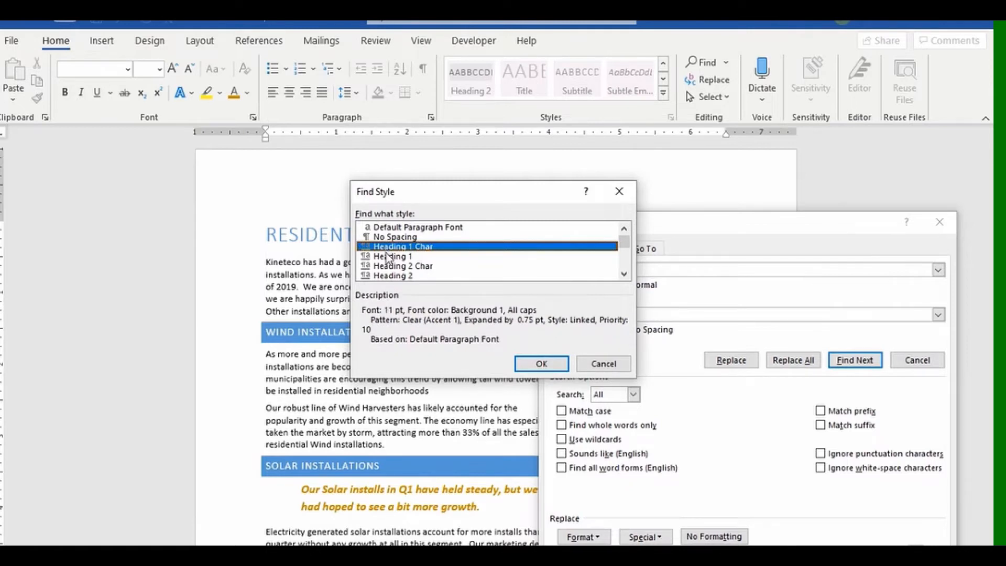
pyautogui.click(391, 256)
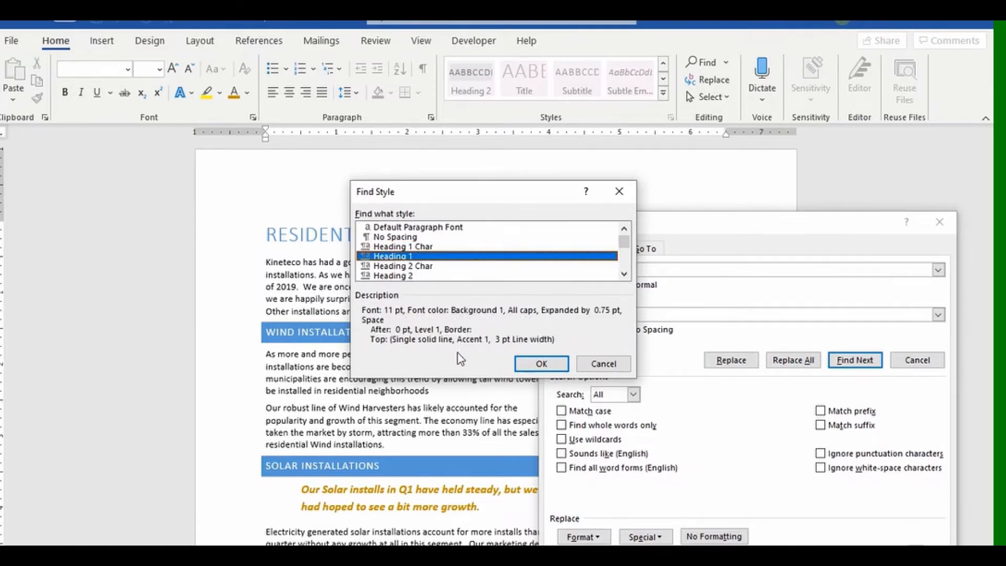
pyautogui.click(540, 364)
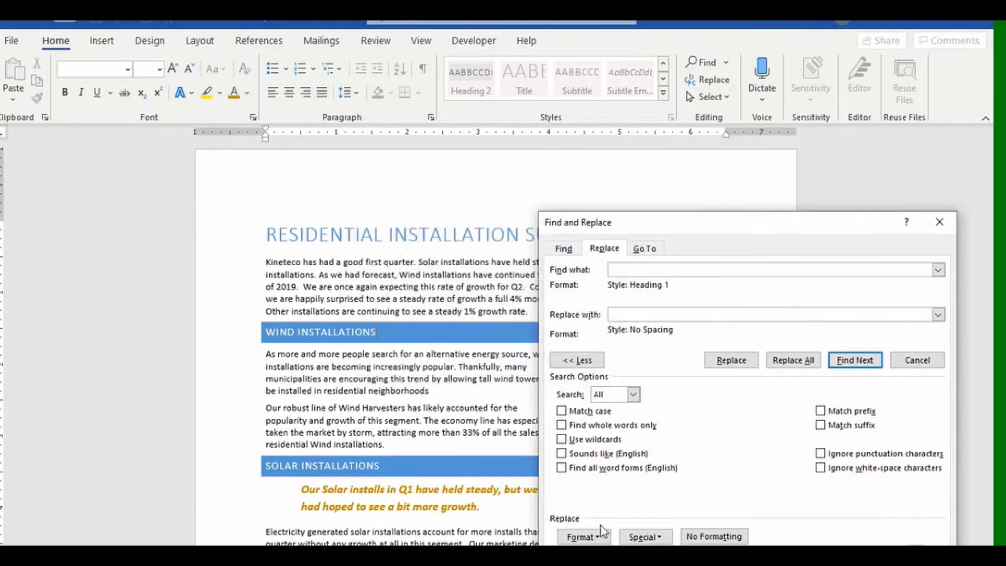
# Set the Replace with style to Heading 2.
pyautogui.click(598, 538)
pyautogui.click(595, 502)
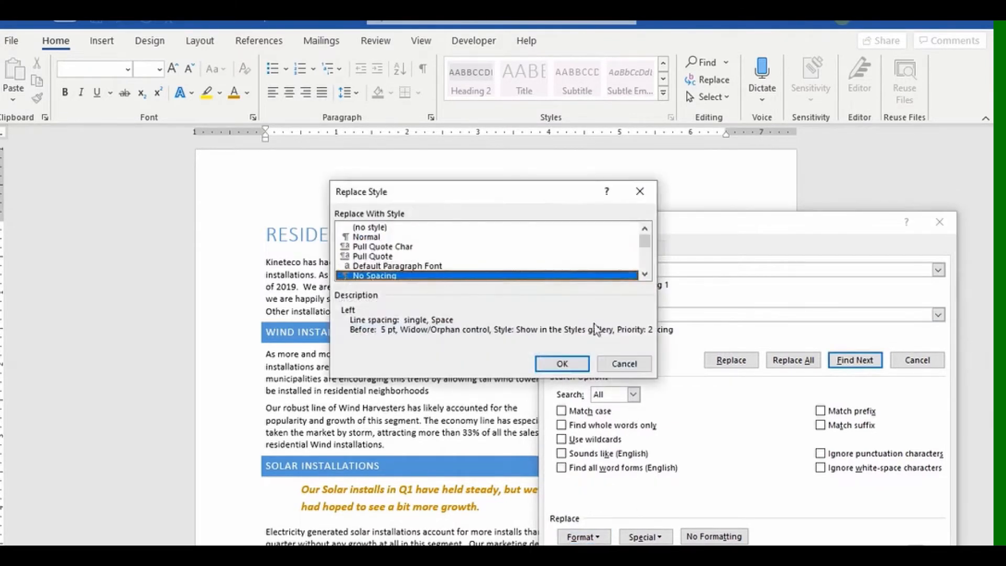
pyautogui.click(645, 274)
pyautogui.click(644, 273)
pyautogui.click(644, 273)
pyautogui.click(645, 274)
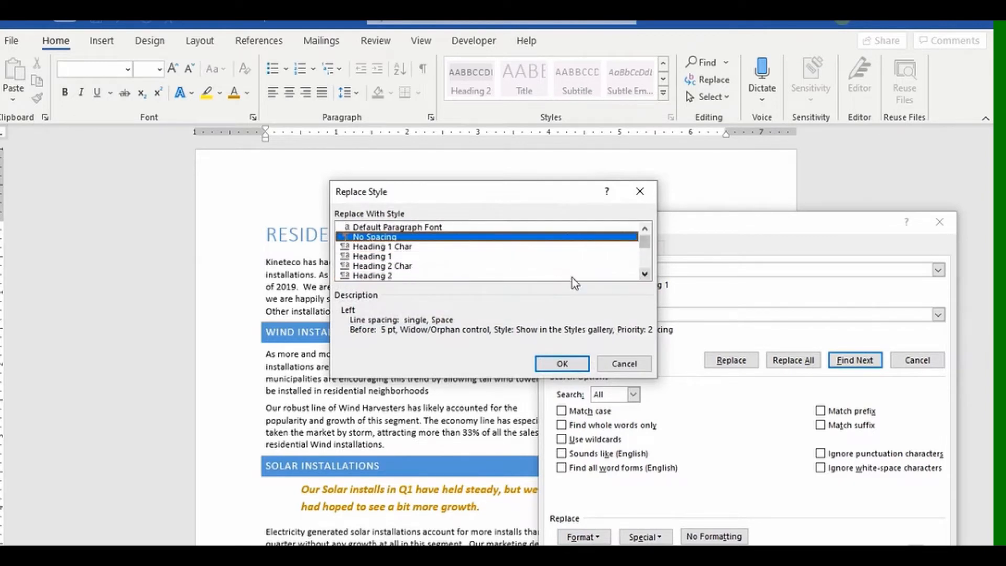
pyautogui.click(383, 276)
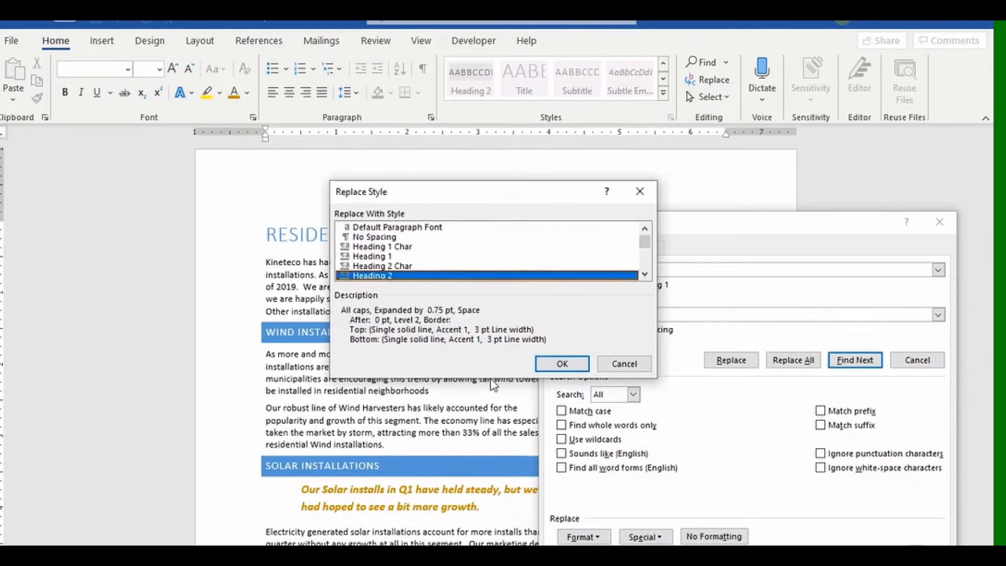
pyautogui.click(563, 363)
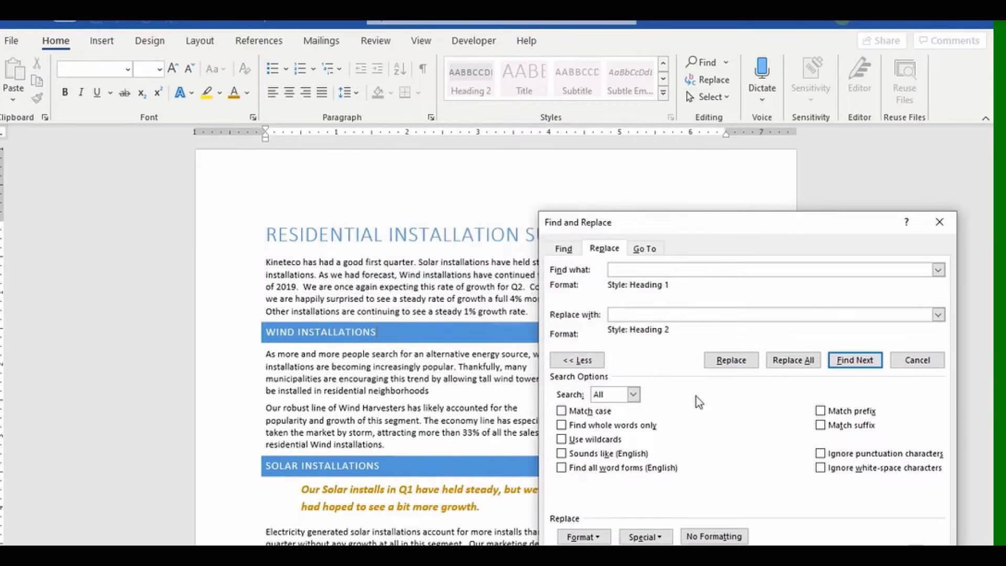
# Turn SOLAR INSTALLATIONS and the other Heading 1 titles into Heading 2 (3 replacements), then close Find and Replace.
pyautogui.click(733, 362)
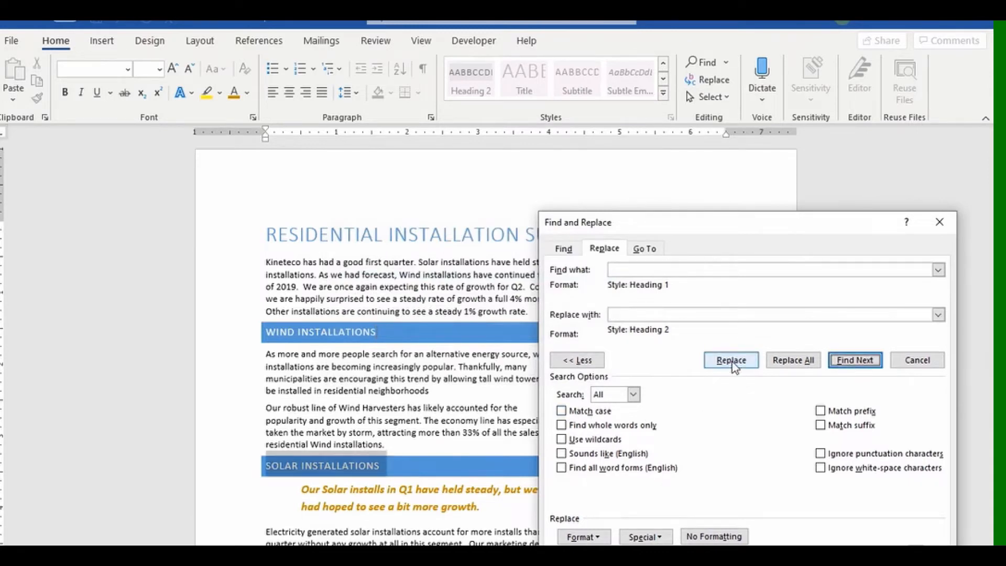
pyautogui.click(731, 361)
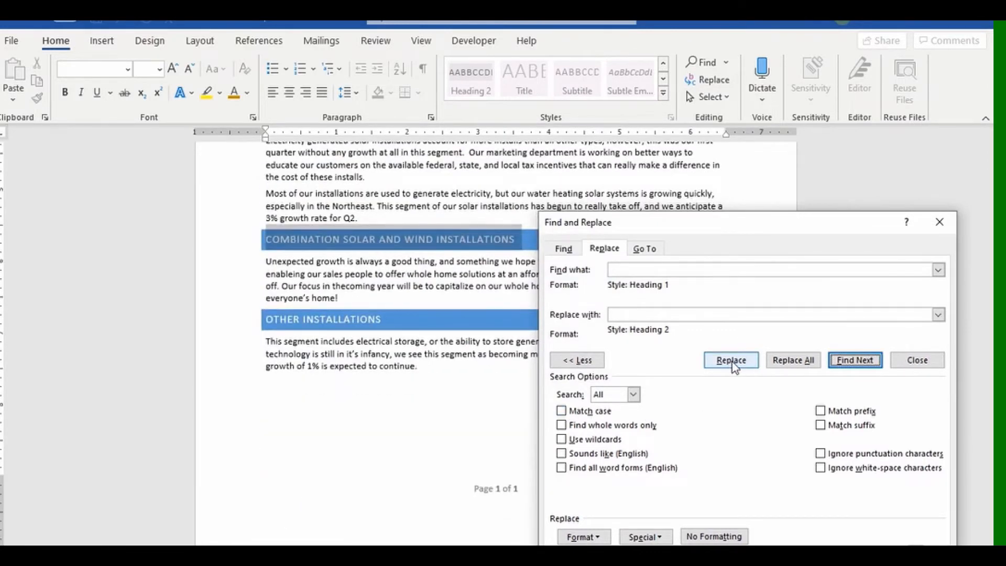
pyautogui.scroll(8, 353, 371)
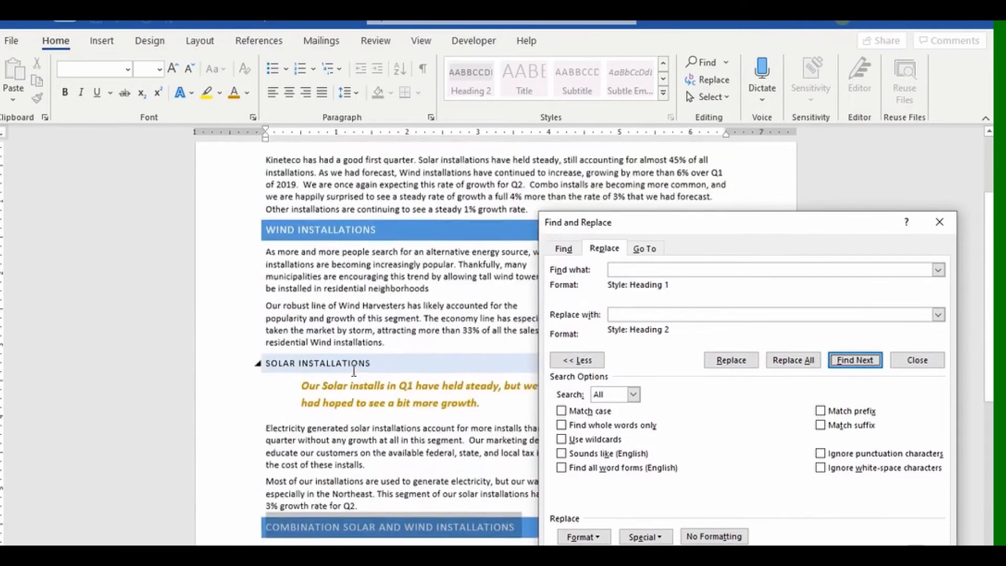
pyautogui.scroll(1, 353, 371)
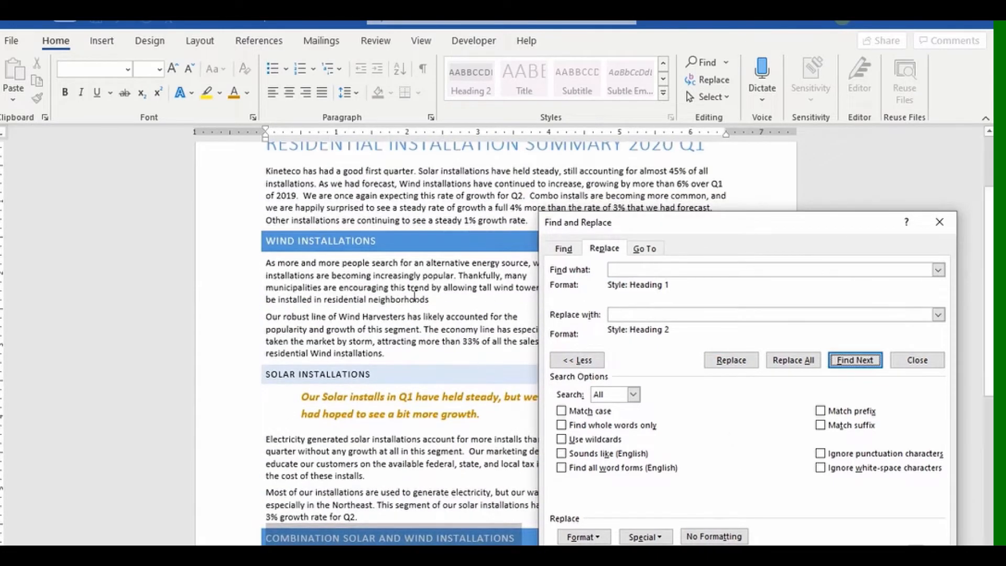
pyautogui.click(787, 367)
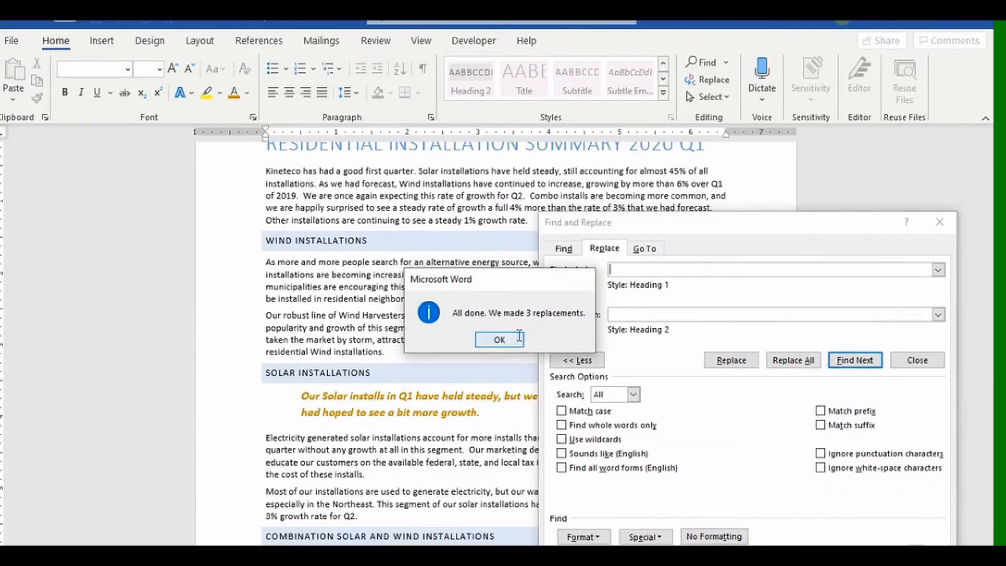
pyautogui.click(519, 338)
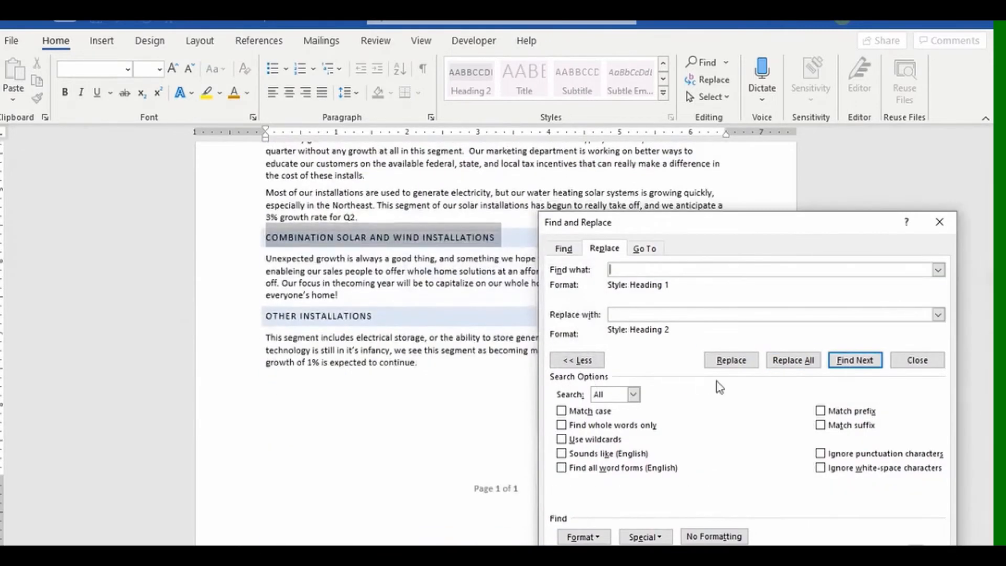
pyautogui.click(940, 223)
pyautogui.scroll(8, 517, 417)
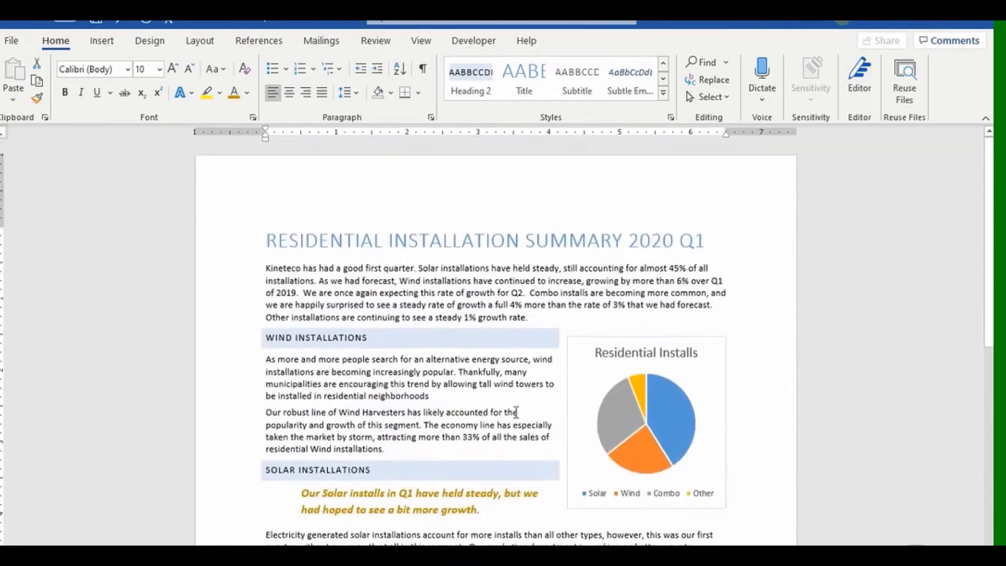
pyautogui.click(267, 242)
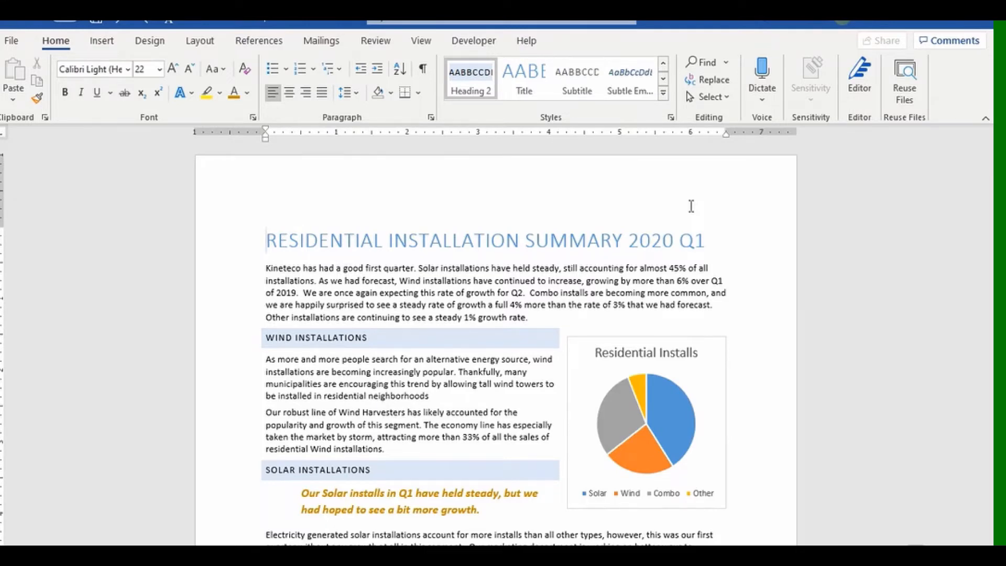
# Search for 'installations' restricted to the Heading 2 style in Find and Replace.
pyautogui.click(708, 79)
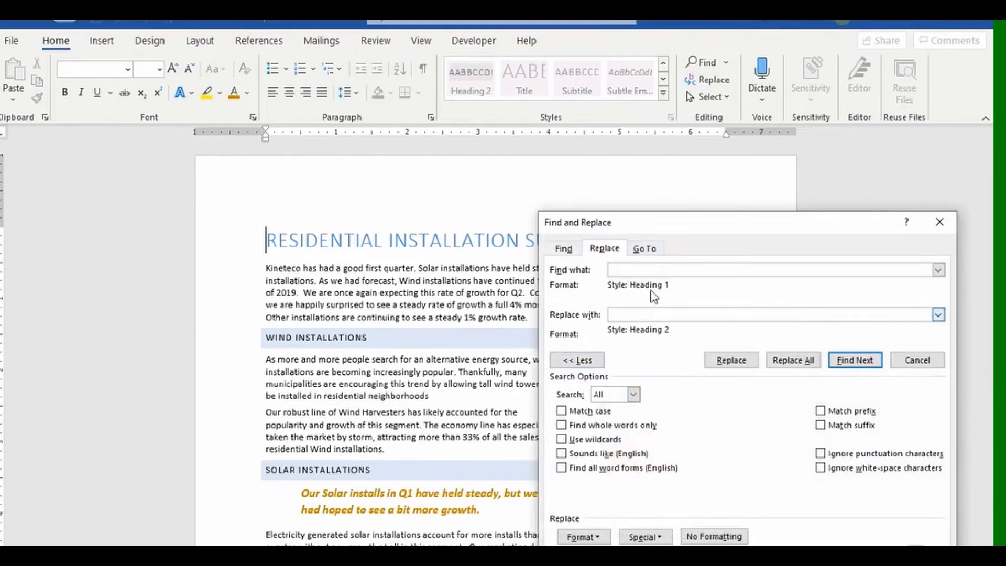
pyautogui.write('installations')
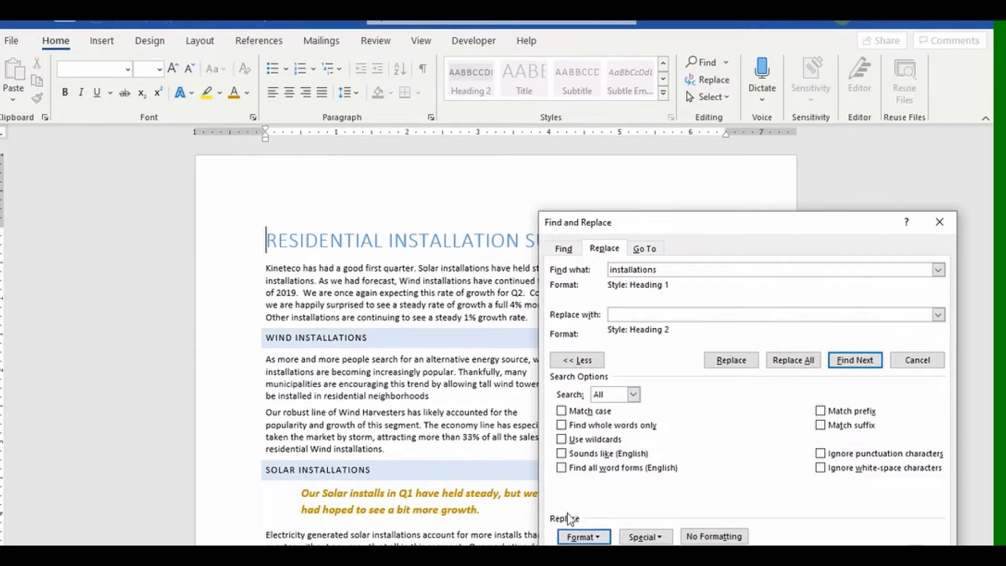
pyautogui.click(582, 537)
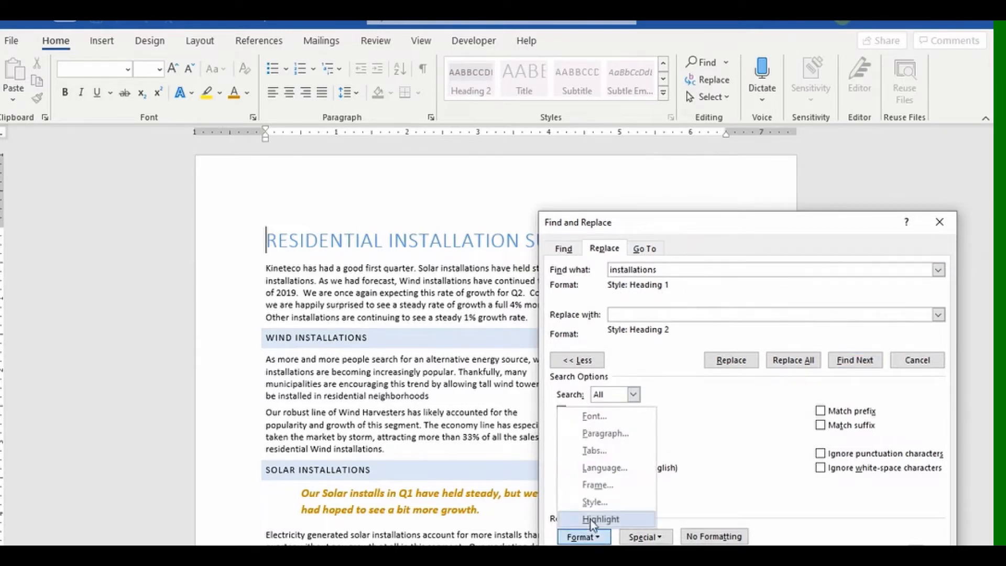
pyautogui.click(595, 501)
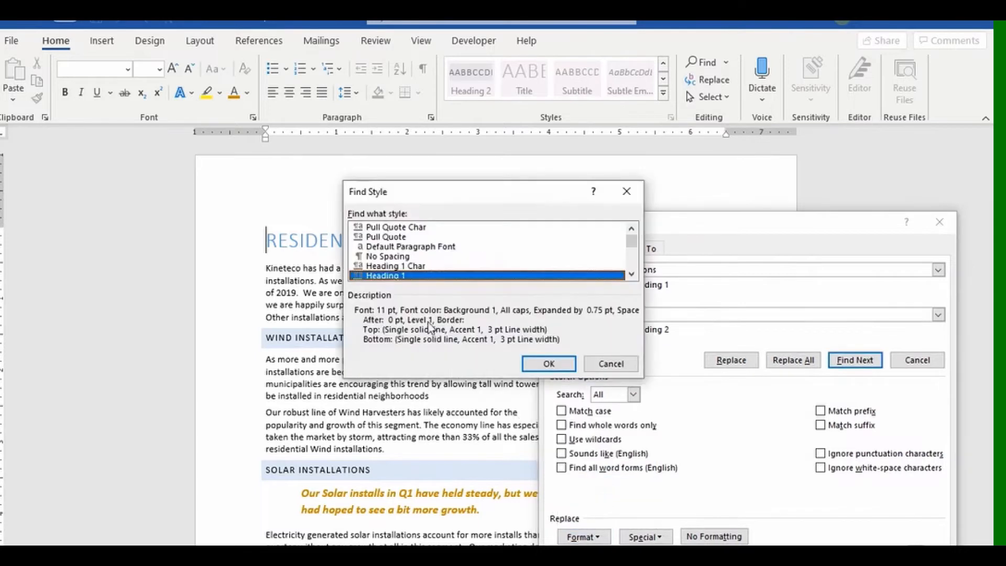
pyautogui.click(632, 274)
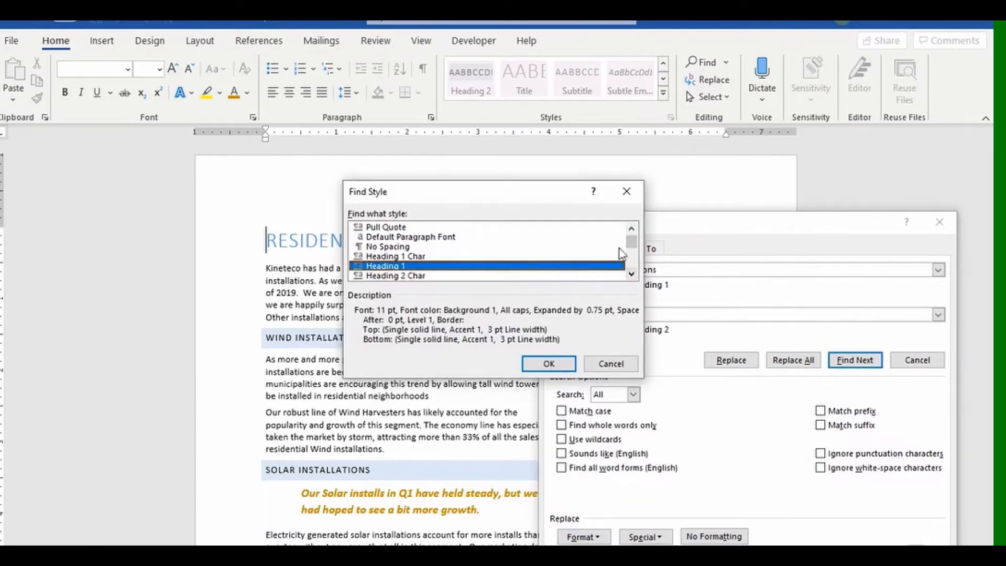
pyautogui.click(631, 274)
pyautogui.click(427, 275)
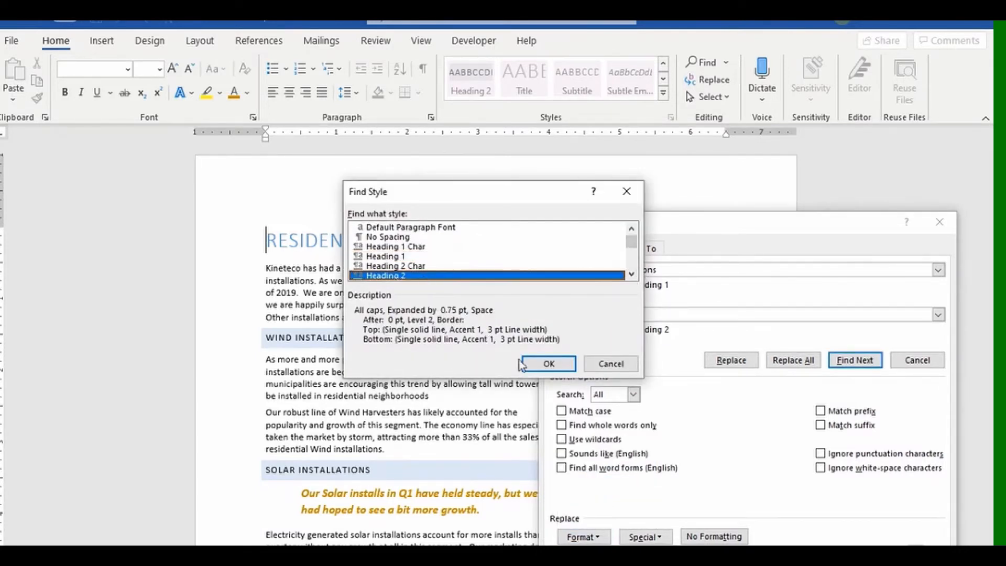
pyautogui.click(540, 364)
# Enter the shorter word 'install' as the replacement text.
pyautogui.click(630, 313)
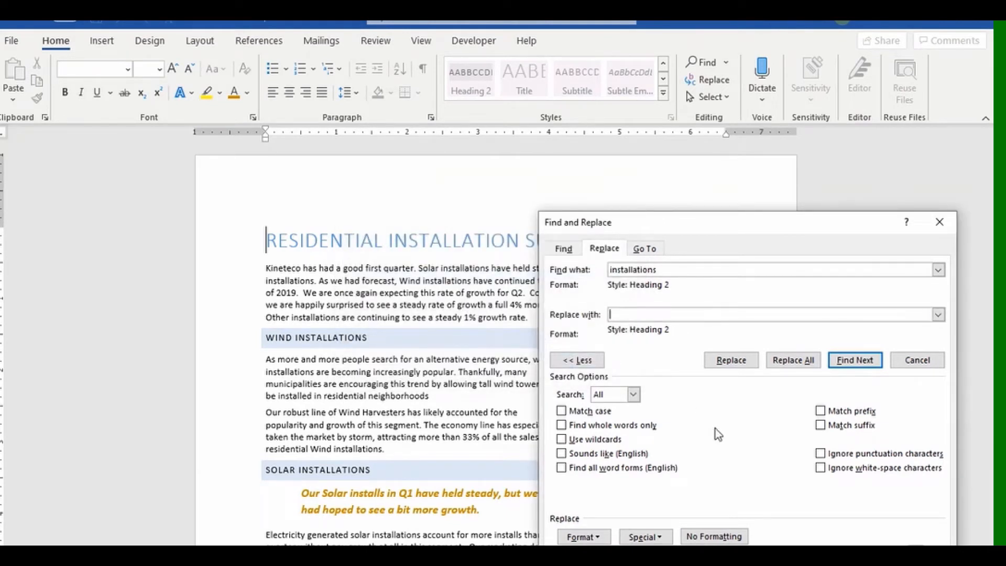
pyautogui.write('installs')
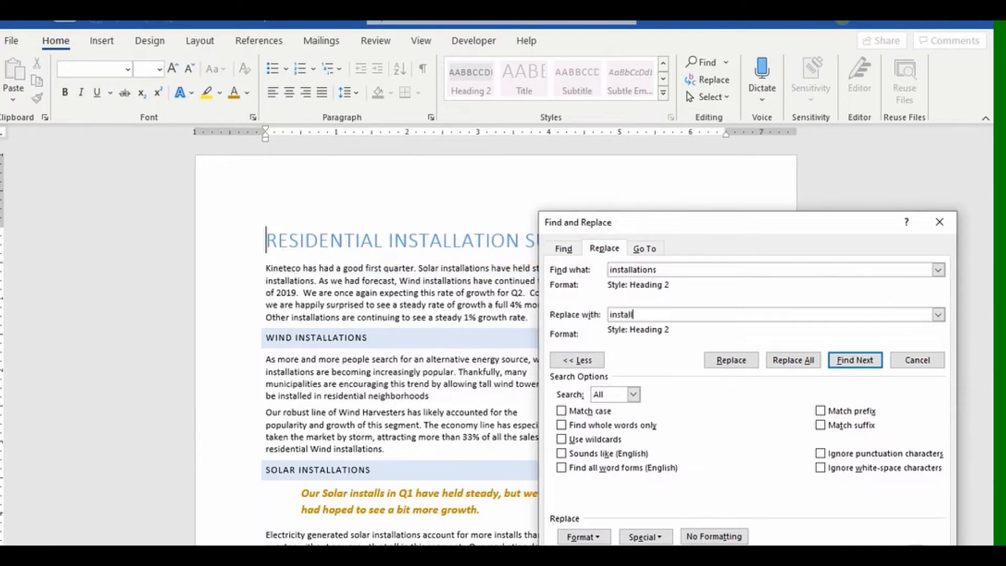
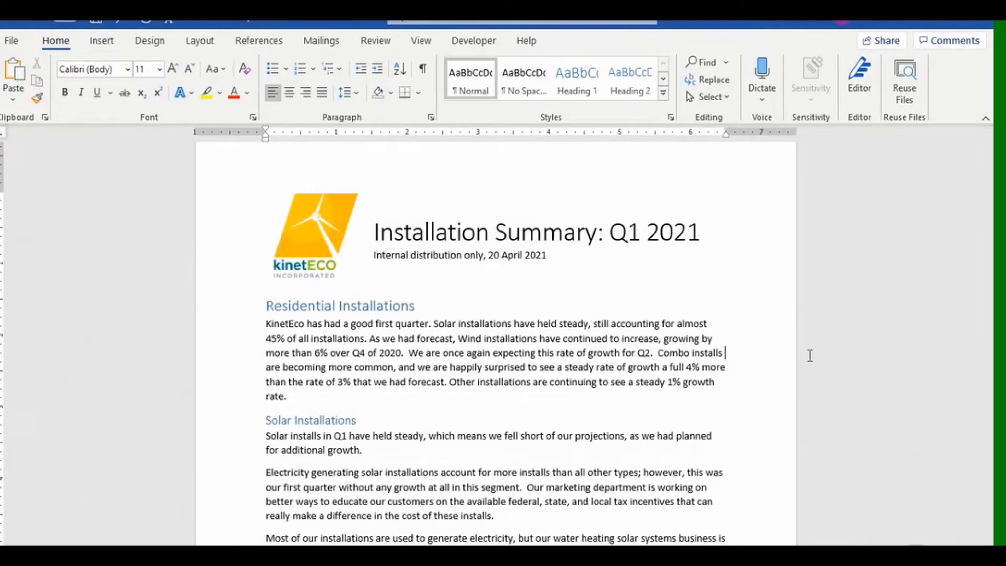
# Right-align both the Residential Installations and Commercial Installations headings.
pyautogui.click(236, 309)
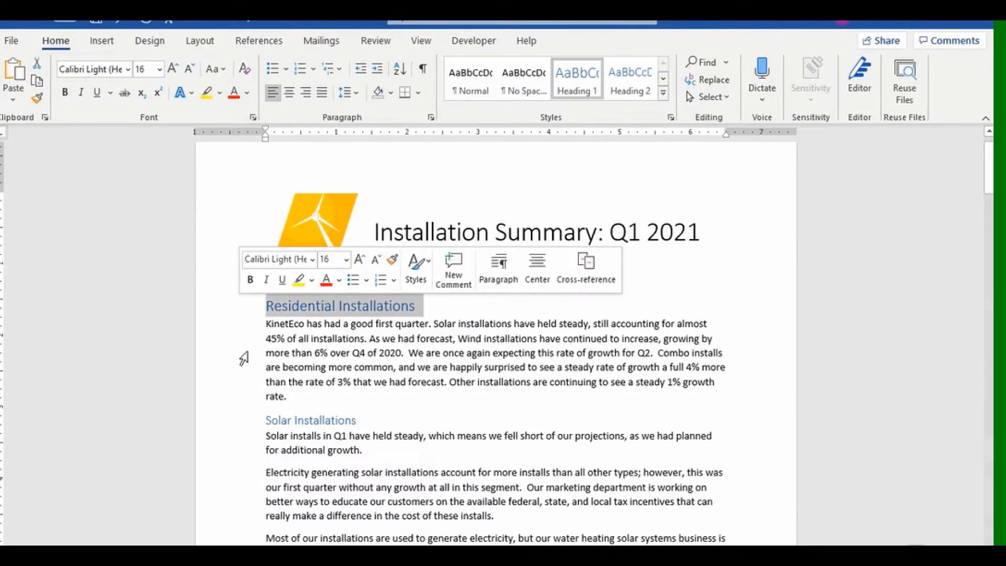
pyautogui.scroll(-15, 295, 518)
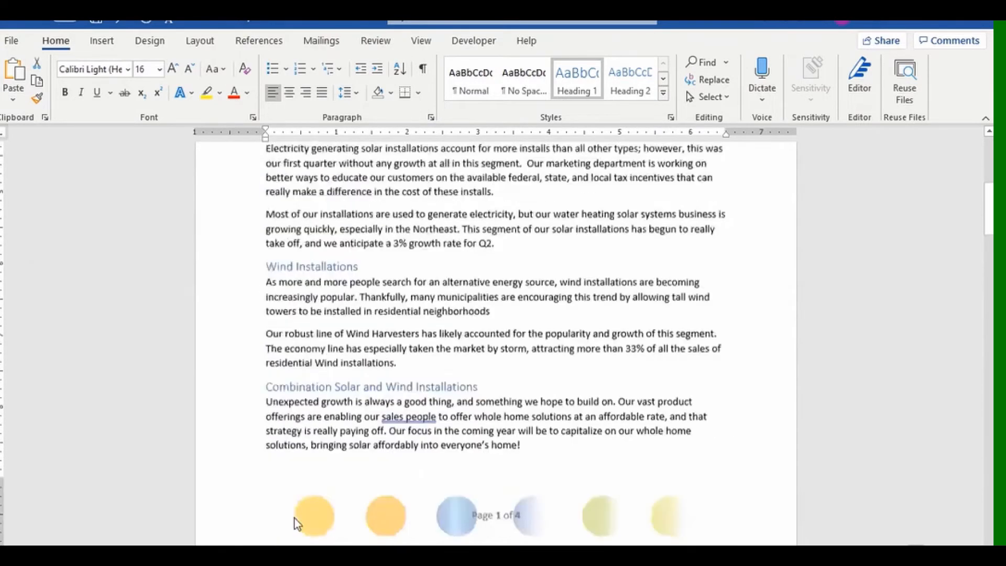
pyautogui.scroll(-2, 296, 517)
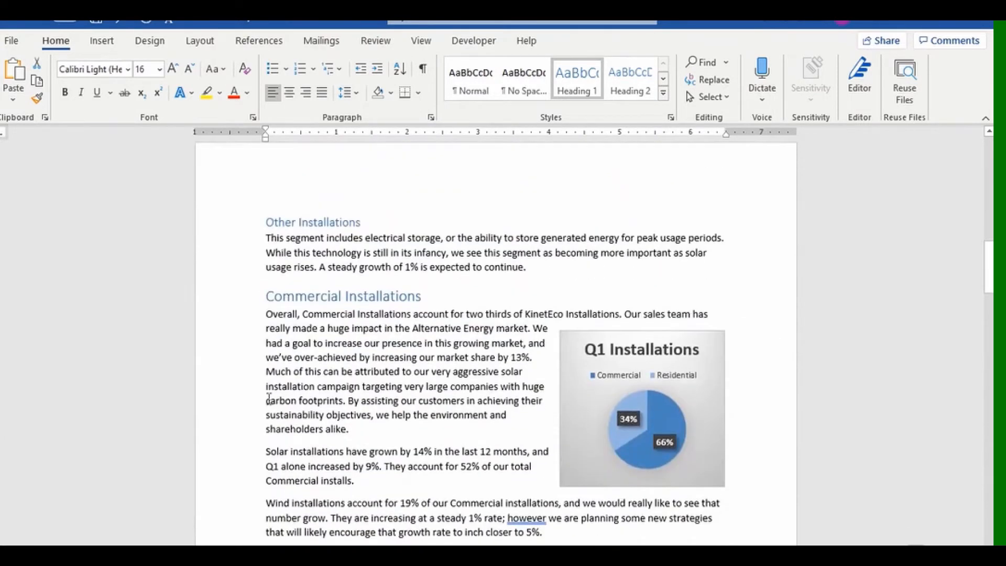
pyautogui.click(232, 302)
pyautogui.scroll(16, 555, 259)
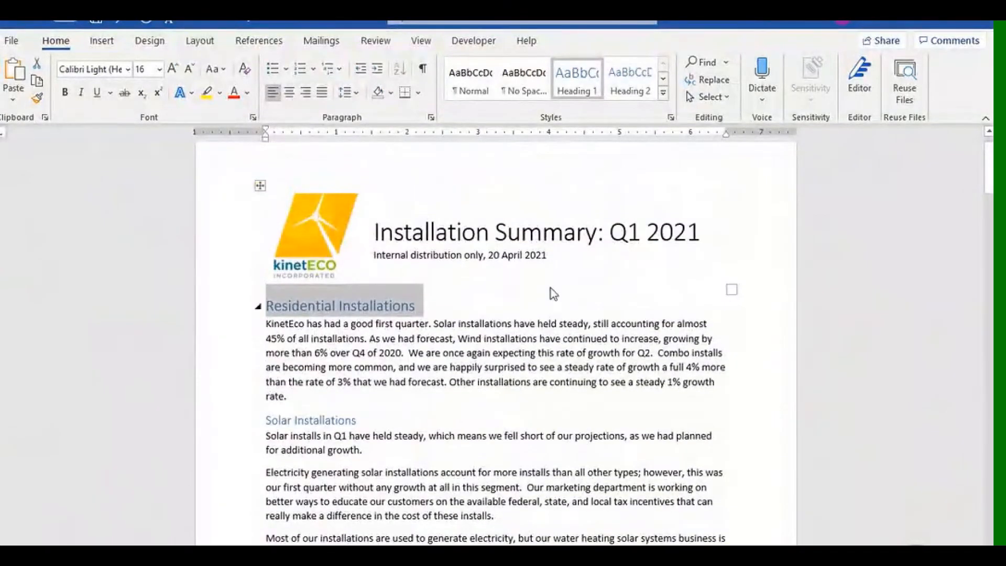
pyautogui.click(306, 93)
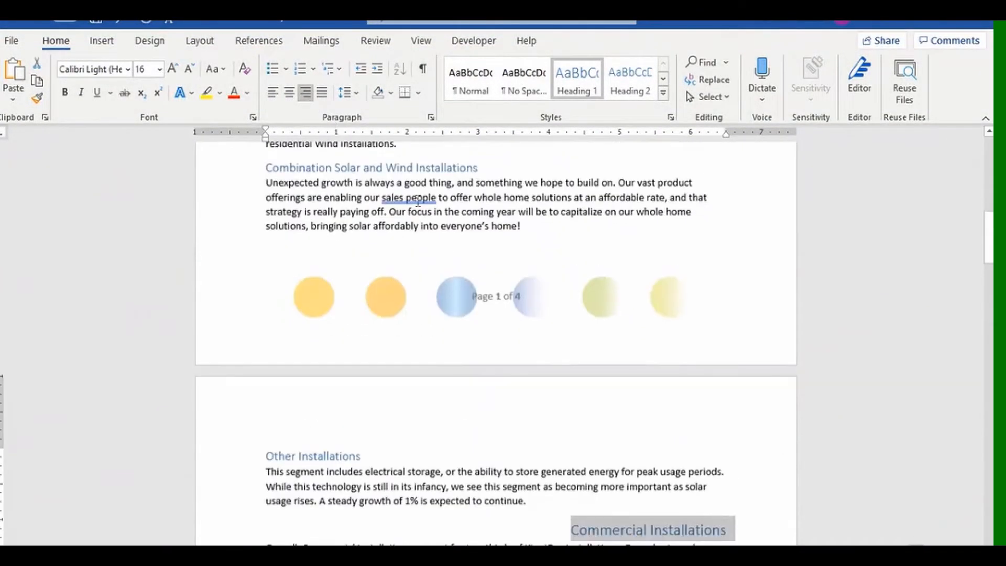
pyautogui.scroll(3, 639, 322)
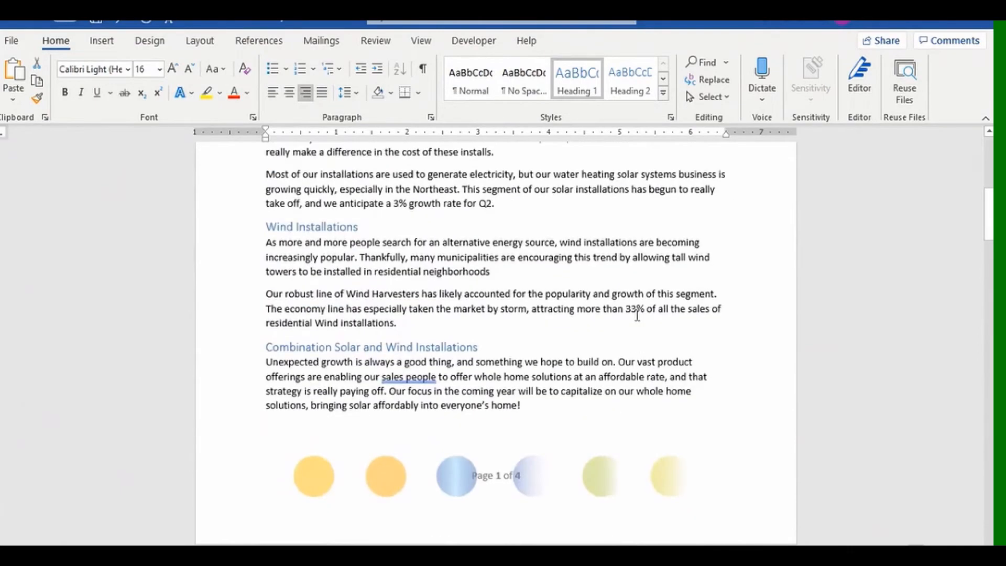
pyautogui.scroll(-5, 637, 314)
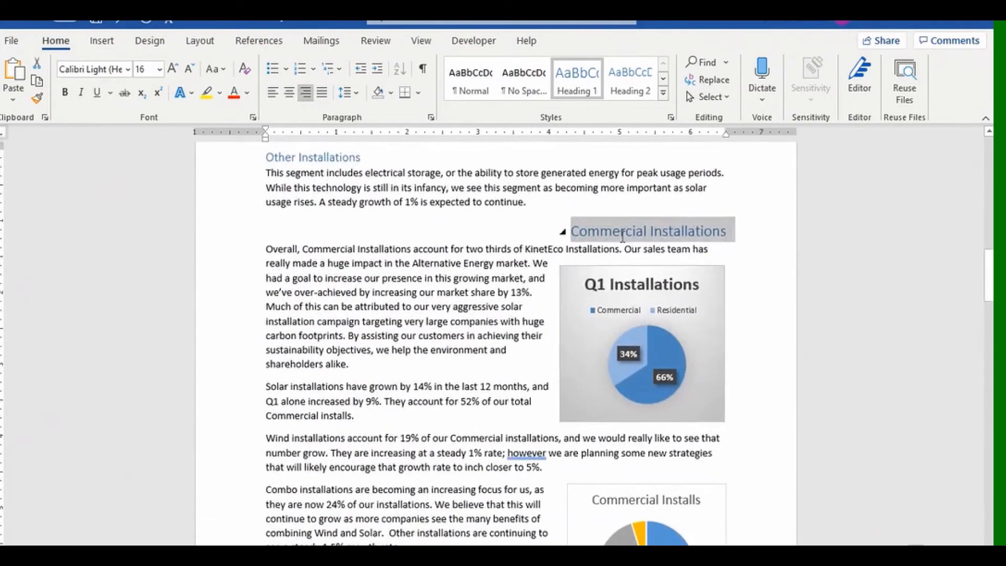
pyautogui.scroll(15, 623, 235)
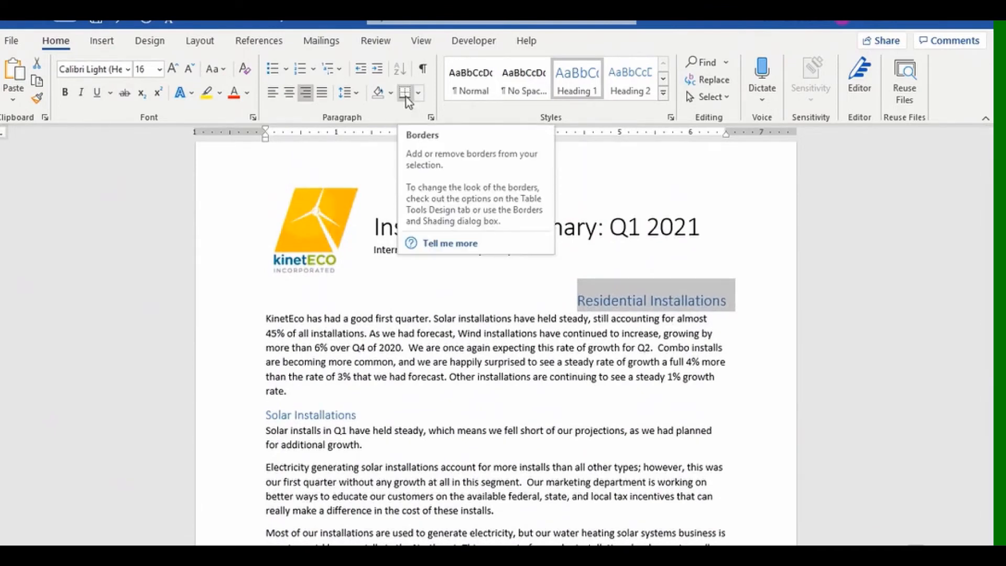
pyautogui.scroll(-13, 432, 193)
pyautogui.scroll(13, 521, 250)
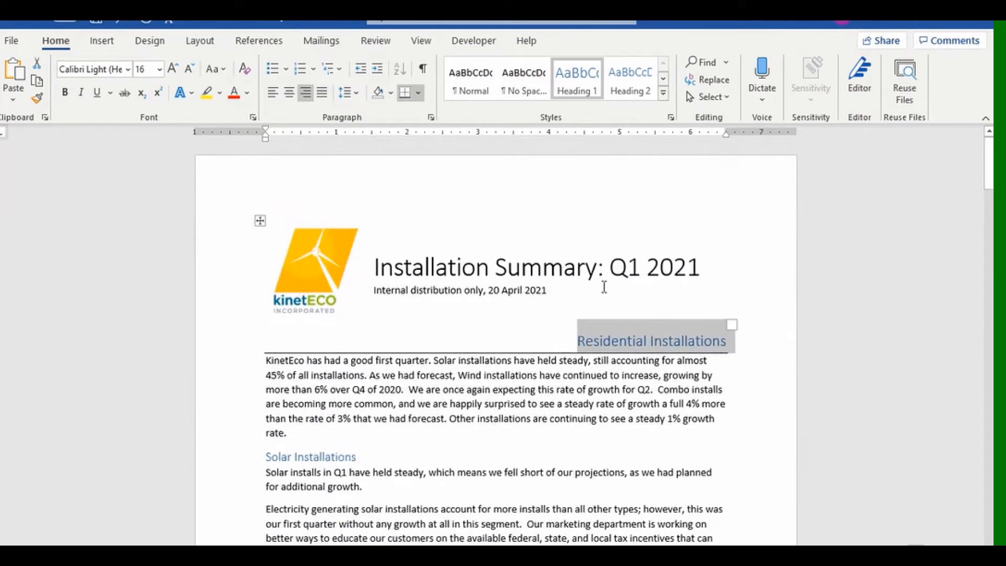
# In Borders and Shading, keep the Automatic-colour bottom border and set its width to 1 pt.
pyautogui.click(418, 94)
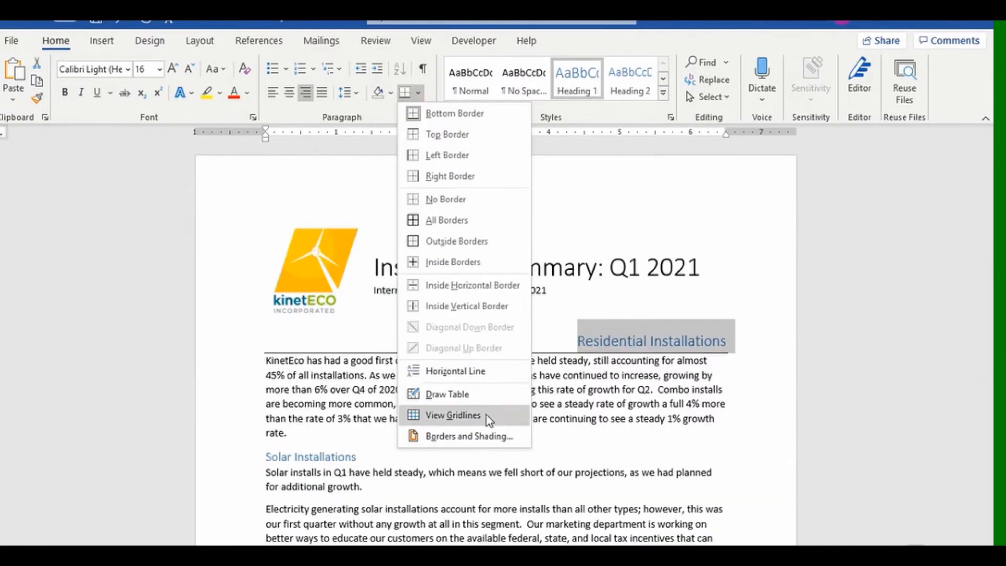
pyautogui.click(478, 429)
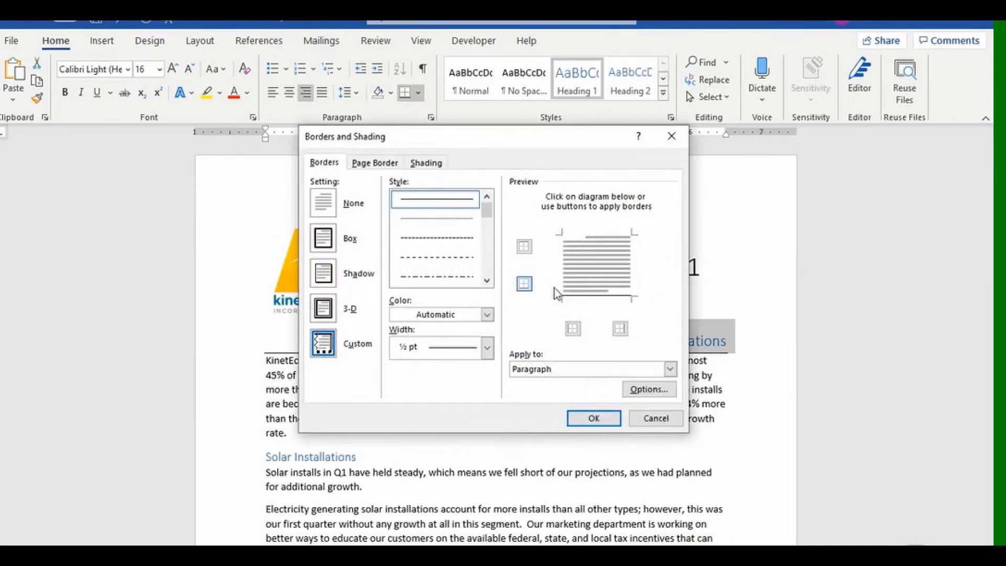
pyautogui.click(580, 298)
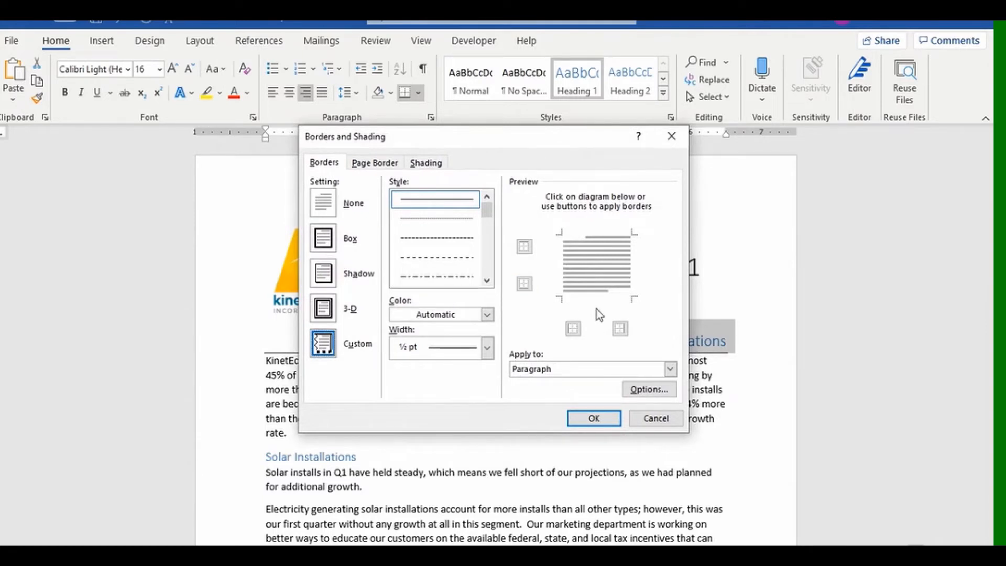
pyautogui.click(593, 298)
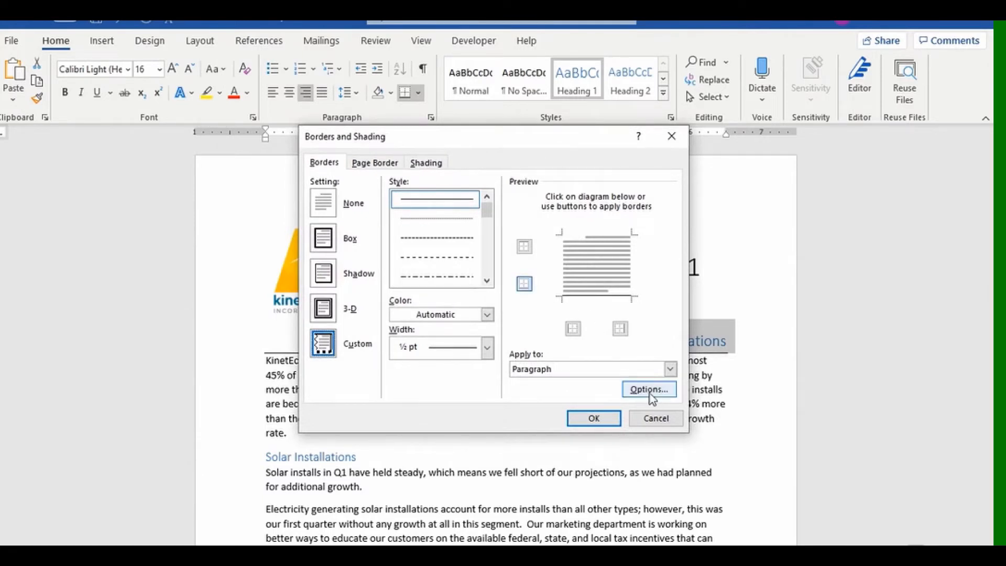
pyautogui.click(487, 315)
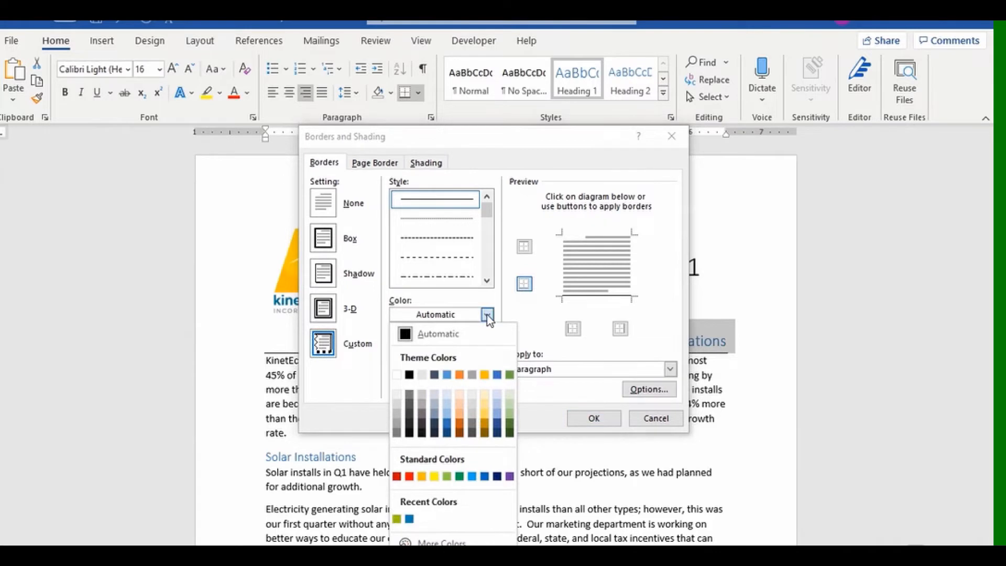
pyautogui.click(487, 315)
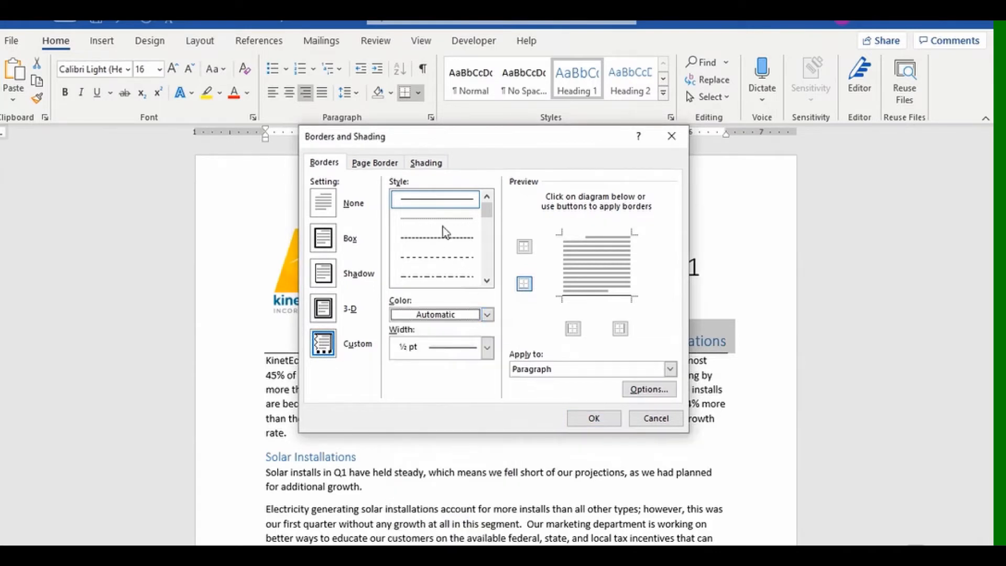
pyautogui.click(488, 347)
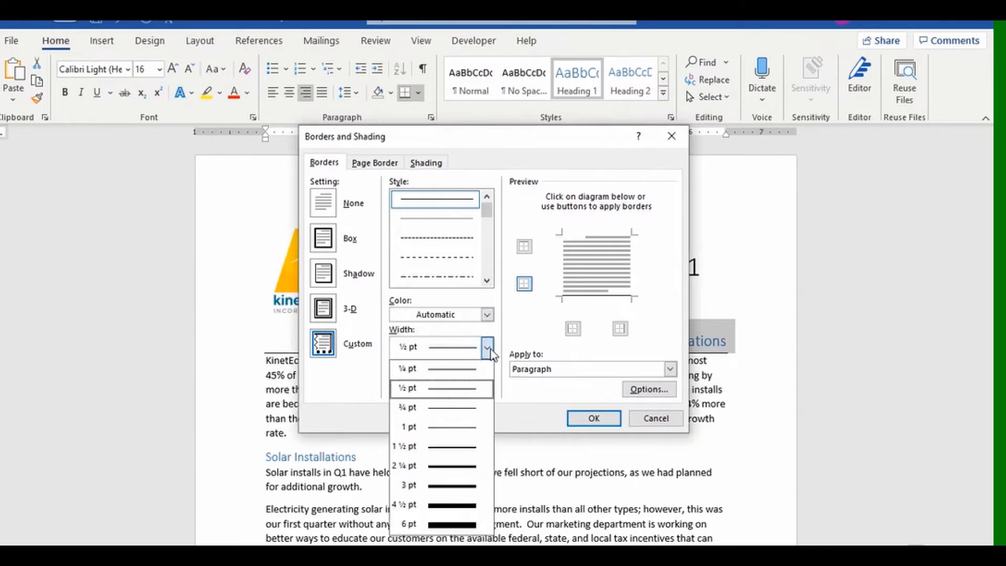
pyautogui.click(450, 427)
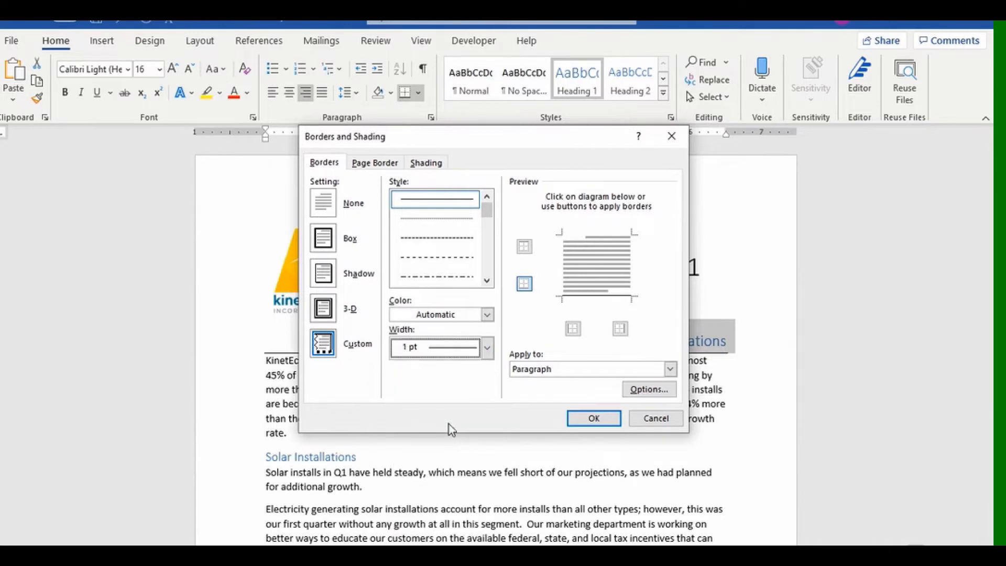
pyautogui.click(594, 418)
pyautogui.scroll(-12, 570, 417)
pyautogui.scroll(11, 489, 413)
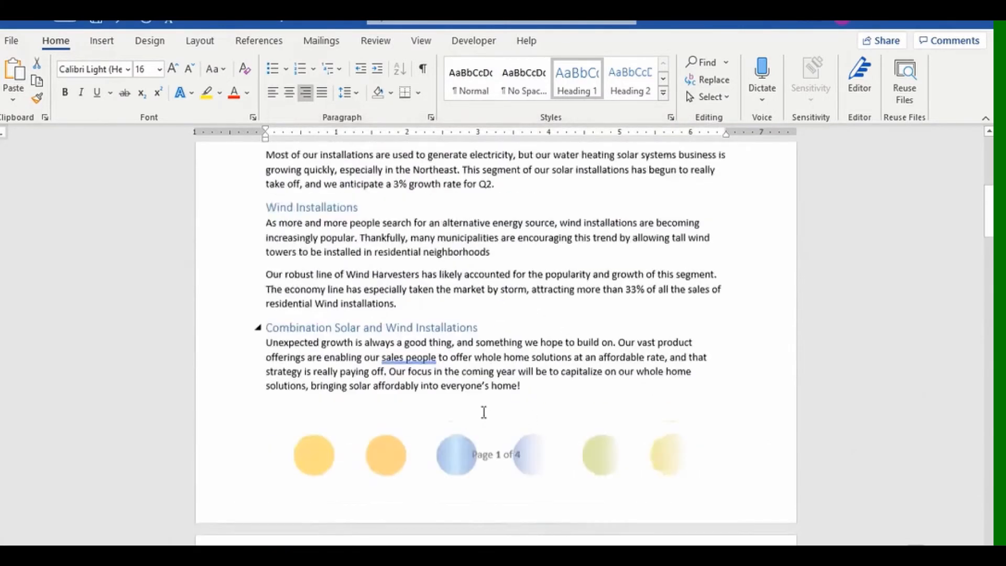
pyautogui.scroll(2, 479, 411)
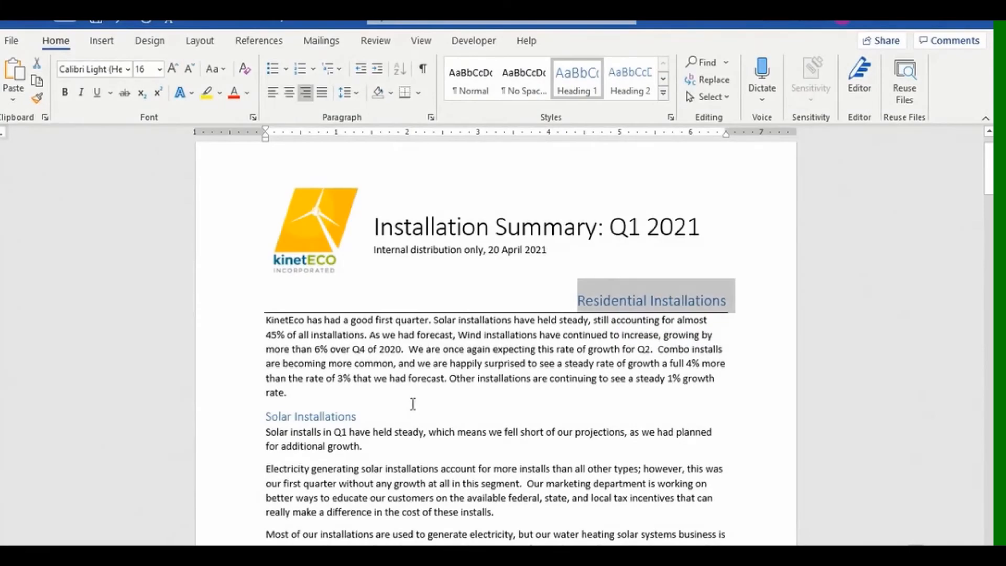
# Enter the custom font colour RGB values 17, 133, 175 in More Colors.
pyautogui.click(249, 93)
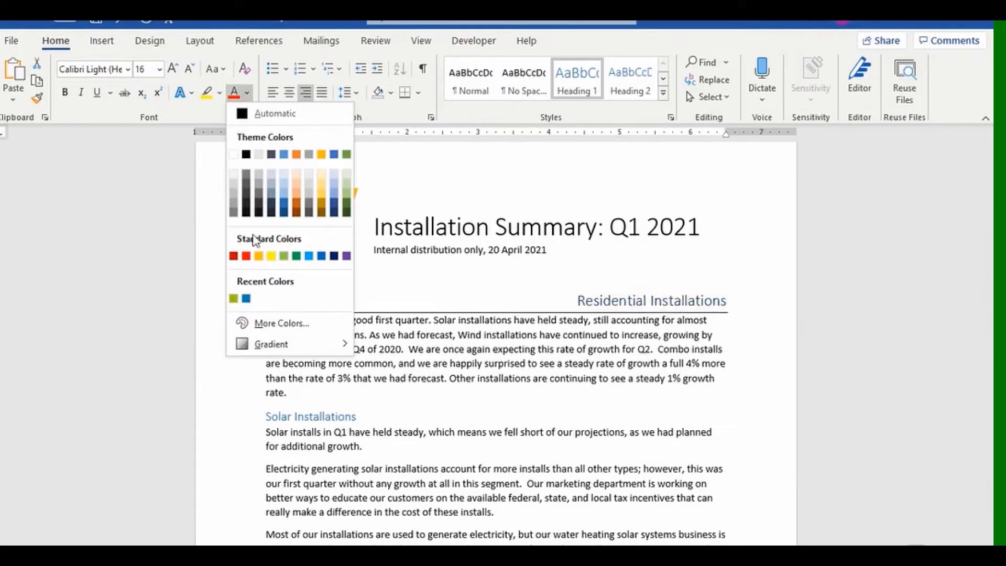
pyautogui.click(274, 323)
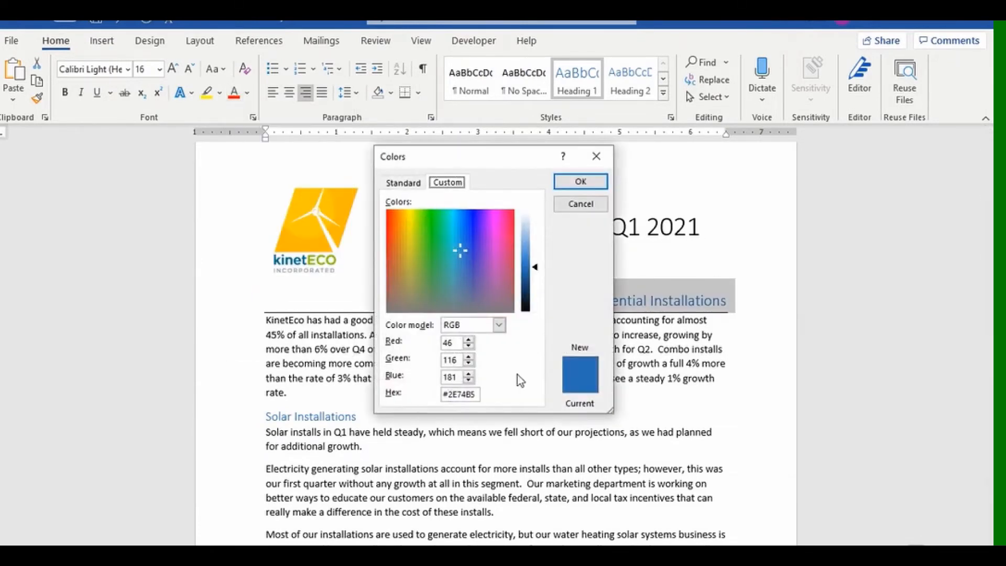
pyautogui.click(453, 343)
pyautogui.doubleClick(453, 343)
pyautogui.write('17')
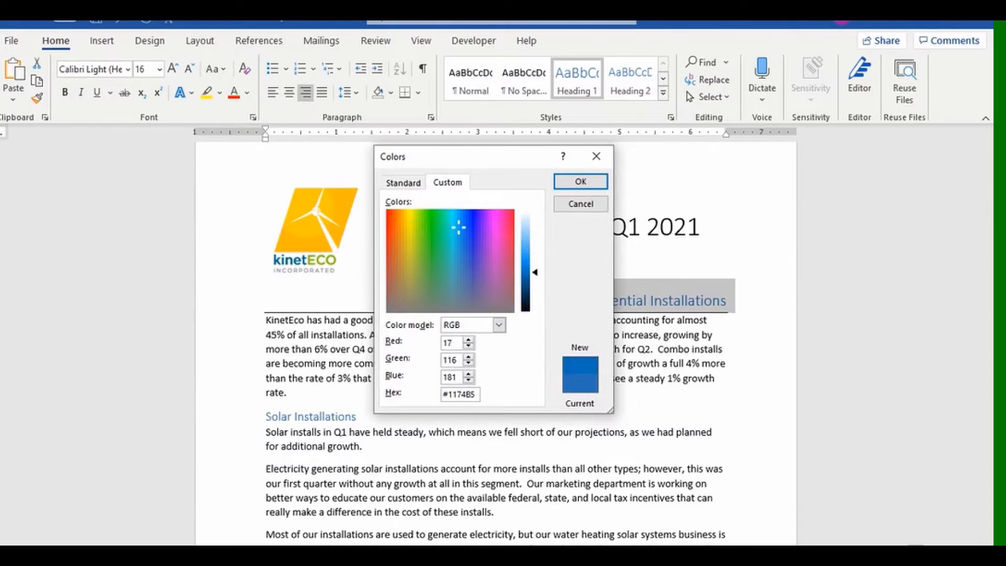
pyautogui.press('Tab')
pyautogui.write('133')
pyautogui.press('Tab')
pyautogui.write('175')
pyautogui.press('Tab')
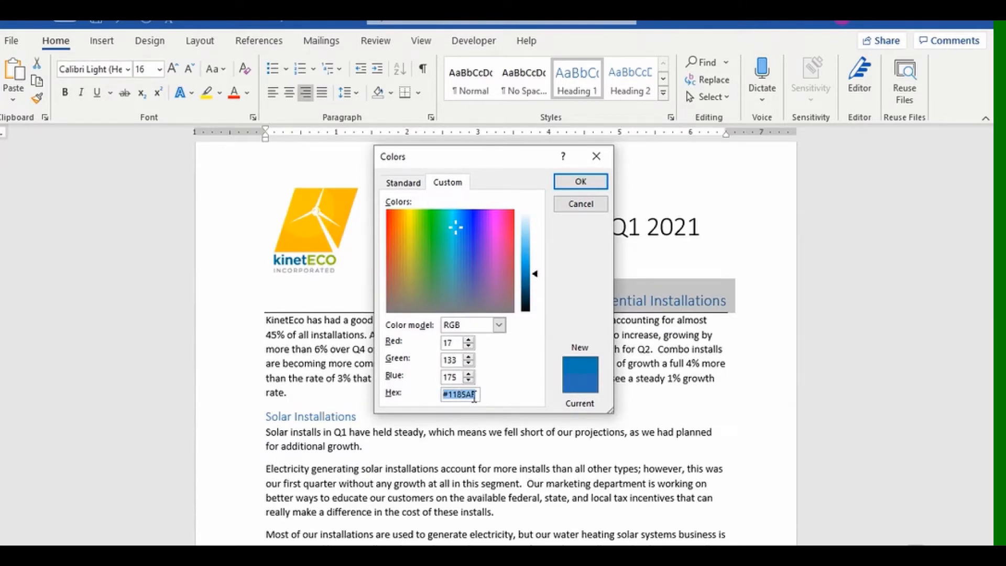
# Keep the RGB colour model and apply the custom blue to both Installations headings.
pyautogui.click(504, 329)
pyautogui.click(504, 329)
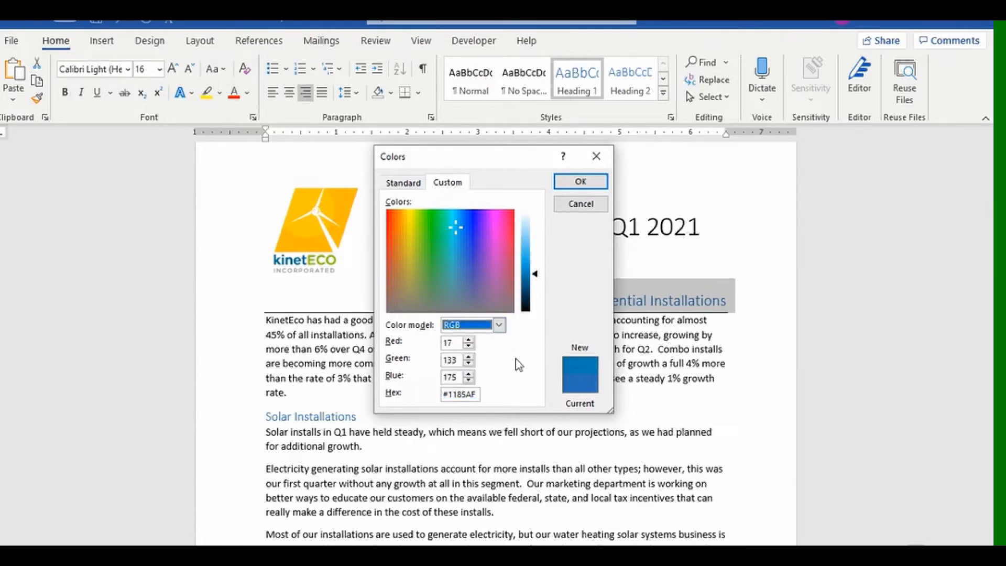
pyautogui.click(586, 186)
pyautogui.scroll(-10, 588, 185)
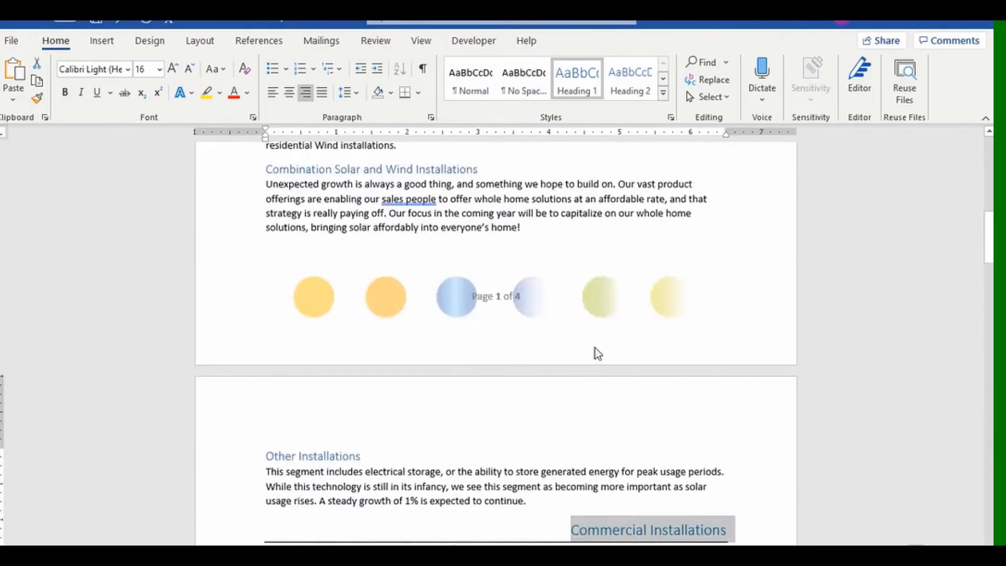
pyautogui.scroll(5, 594, 347)
pyautogui.scroll(5, 593, 346)
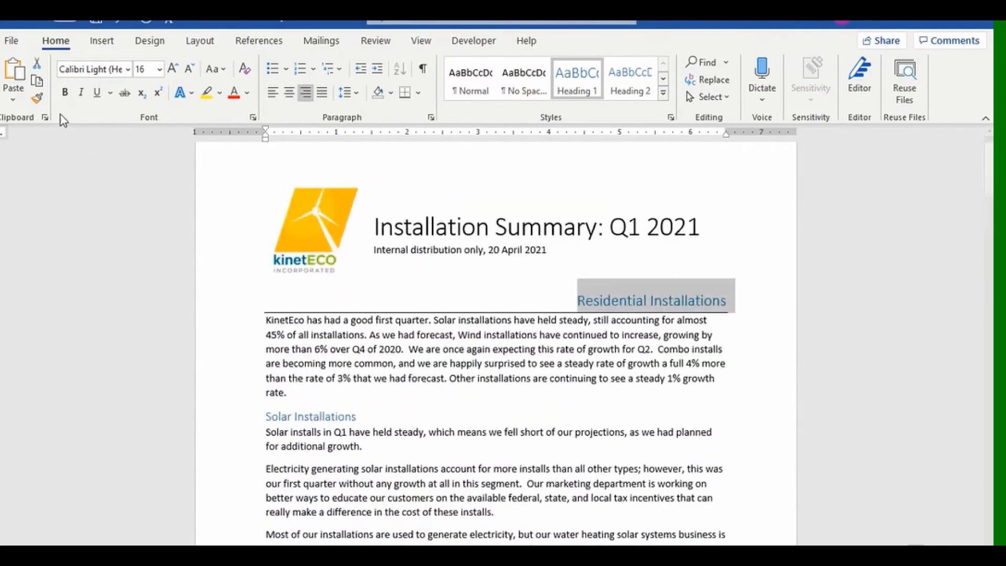
pyautogui.scroll(-9, 128, 144)
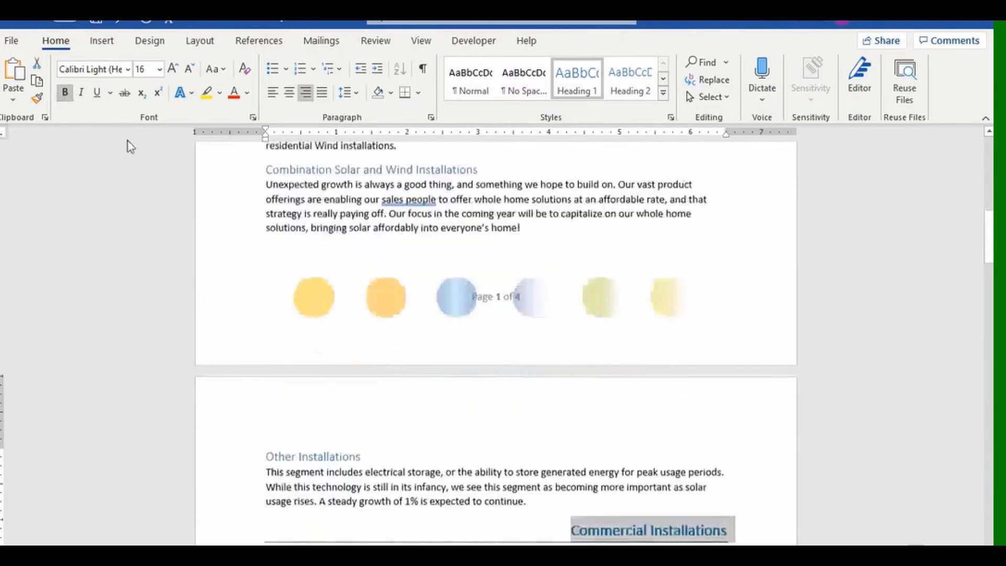
pyautogui.scroll(9, 571, 464)
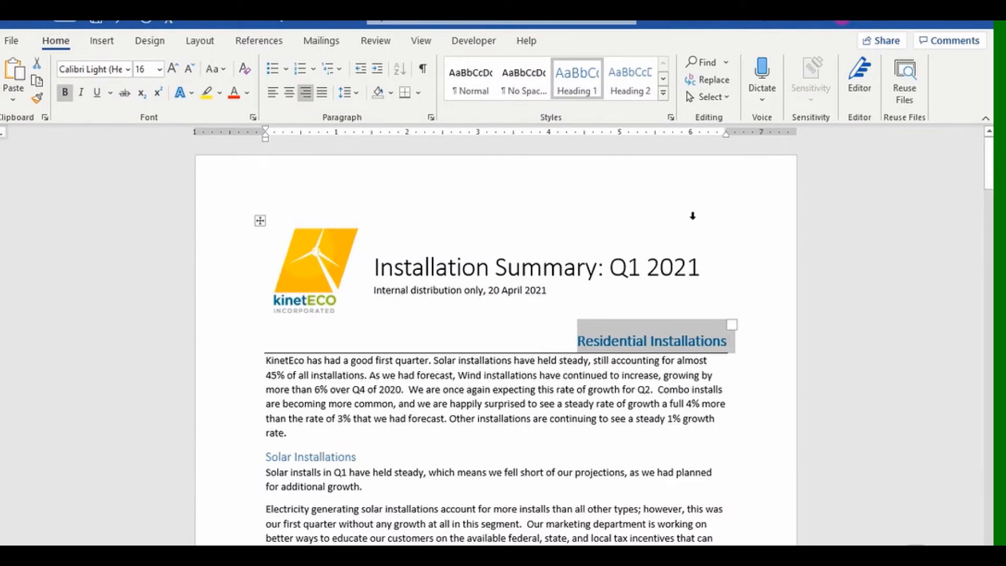
# Create style K-Head 1 from the formatted Residential Installations heading via the Styles gallery.
pyautogui.rightClick(586, 94)
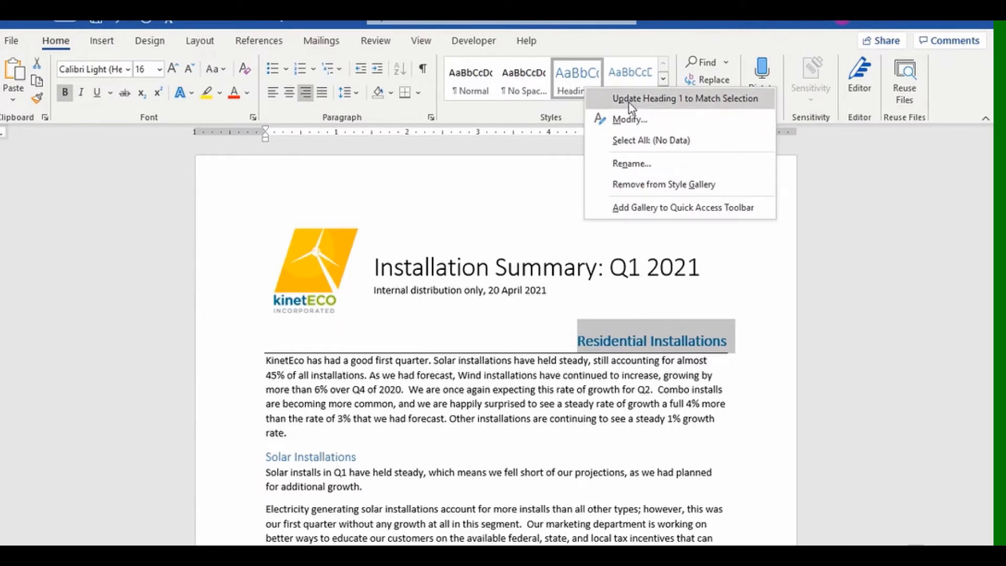
pyautogui.click(849, 224)
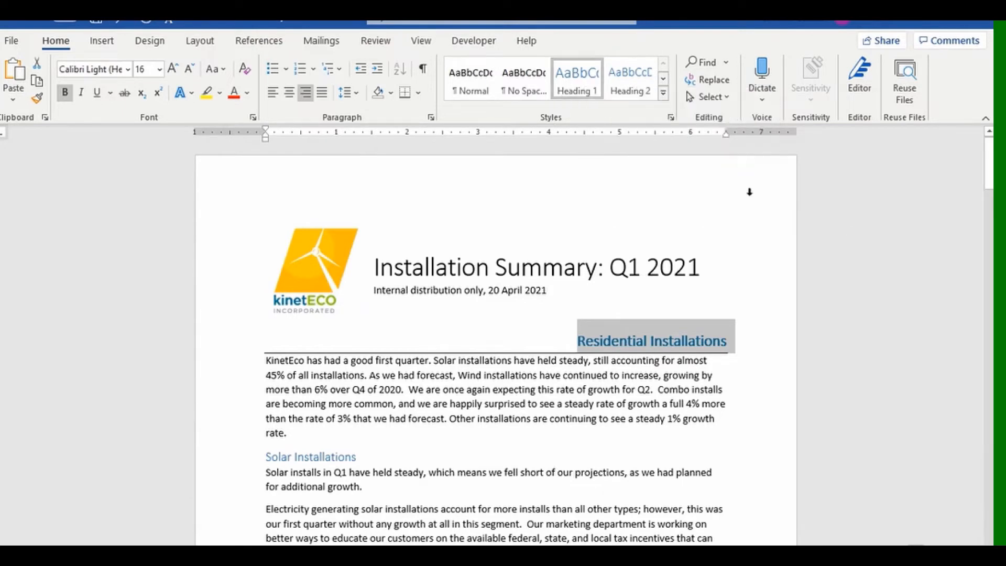
pyautogui.click(663, 101)
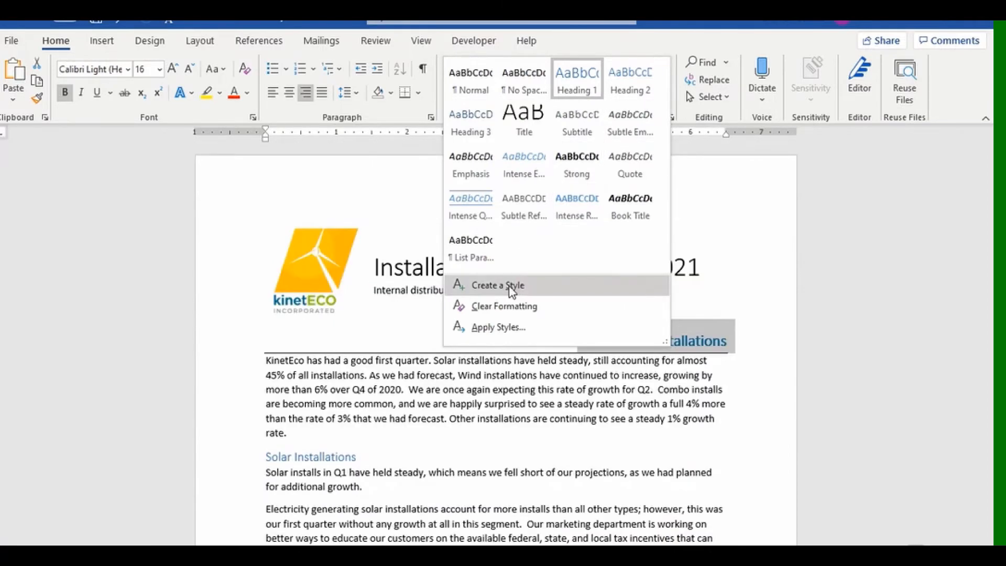
pyautogui.click(521, 285)
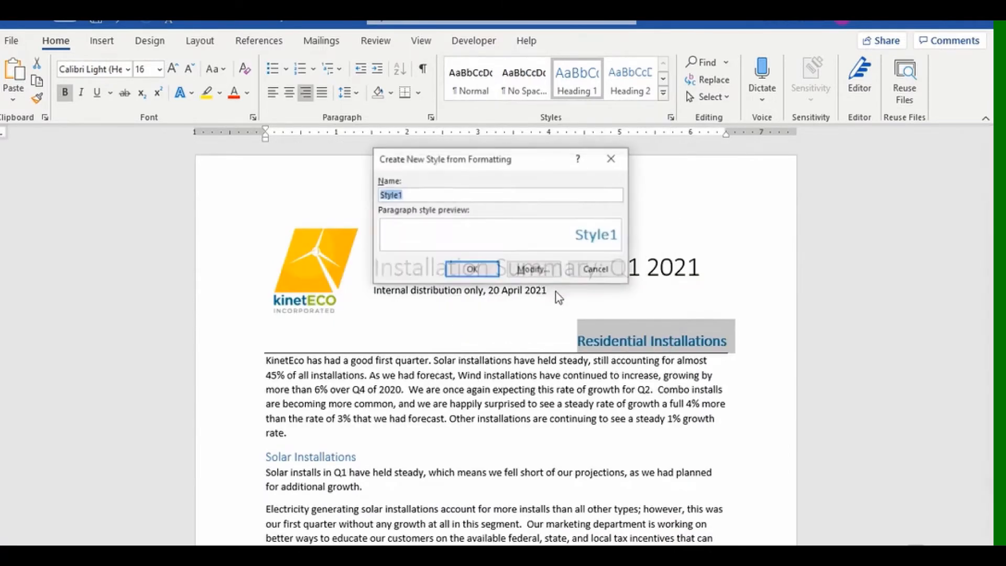
pyautogui.write('K')
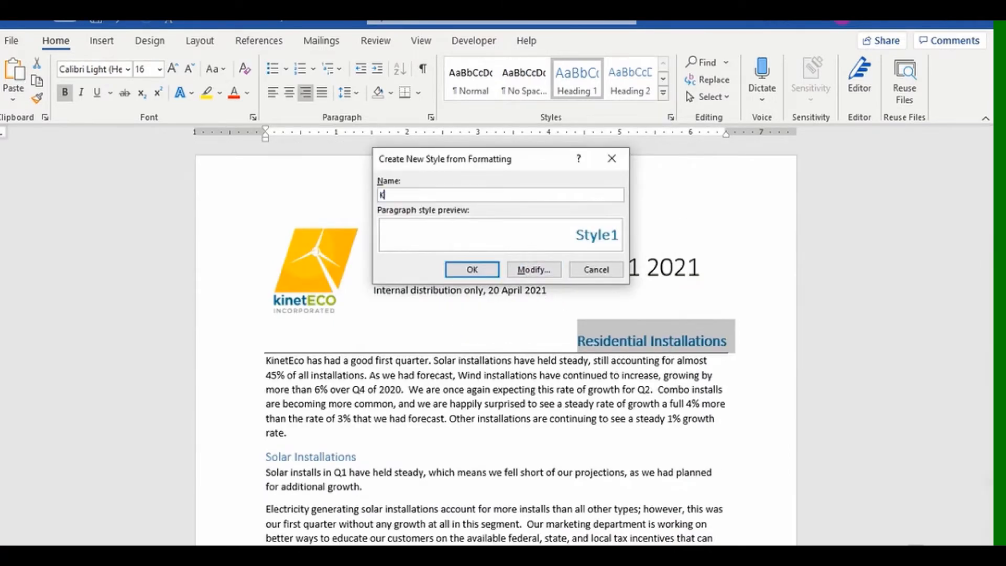
pyautogui.write('-Head 1')
pyautogui.click(480, 270)
# Select the Solar Installations heading and bring up the custom font colour mixer.
pyautogui.scroll(-12, 483, 366)
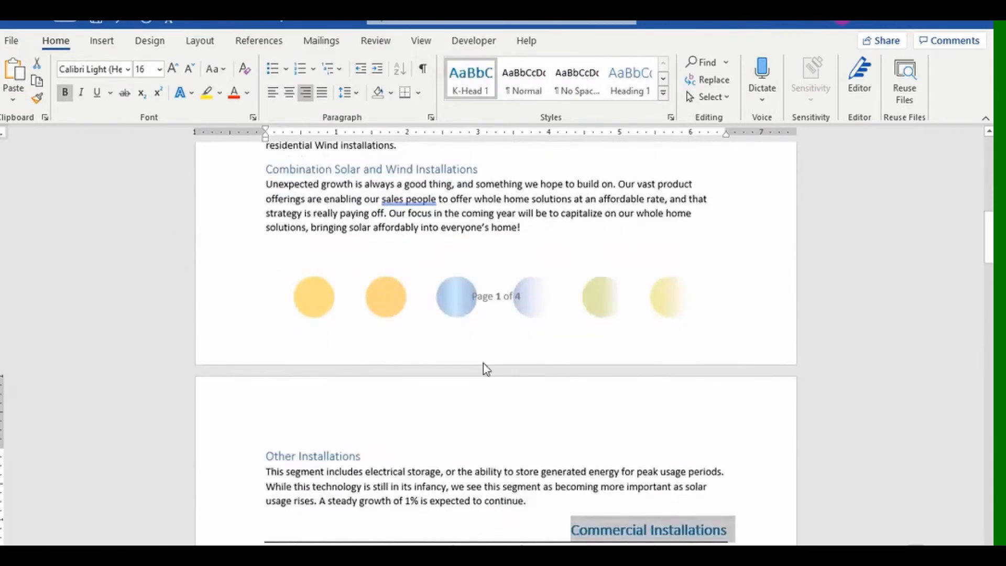
pyautogui.scroll(10, 591, 435)
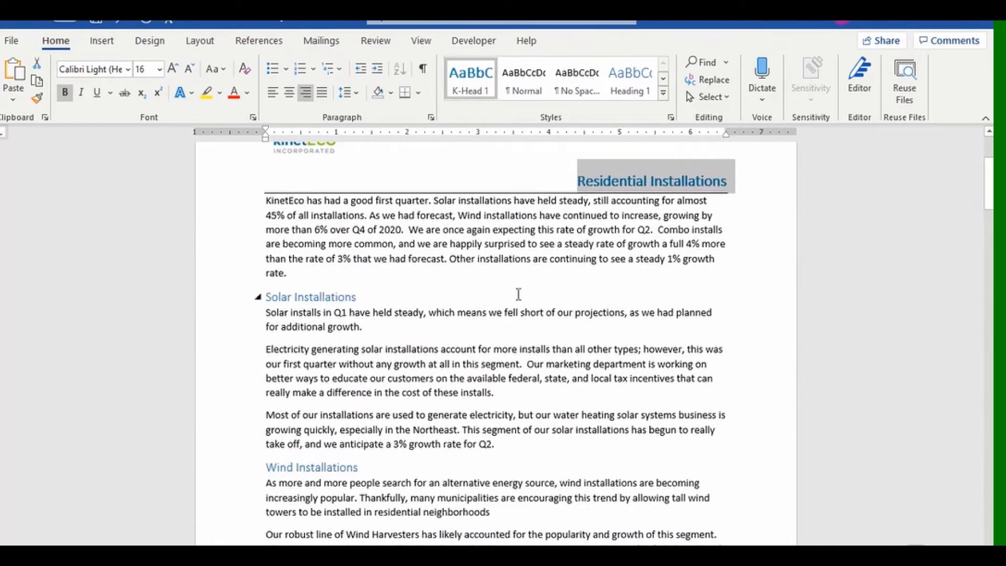
pyautogui.click(420, 43)
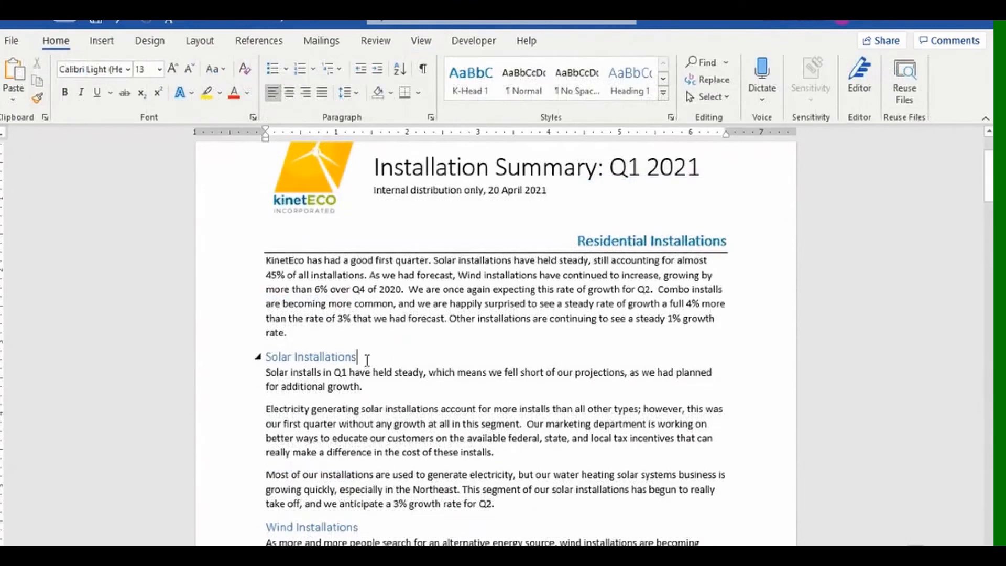
pyautogui.click(225, 363)
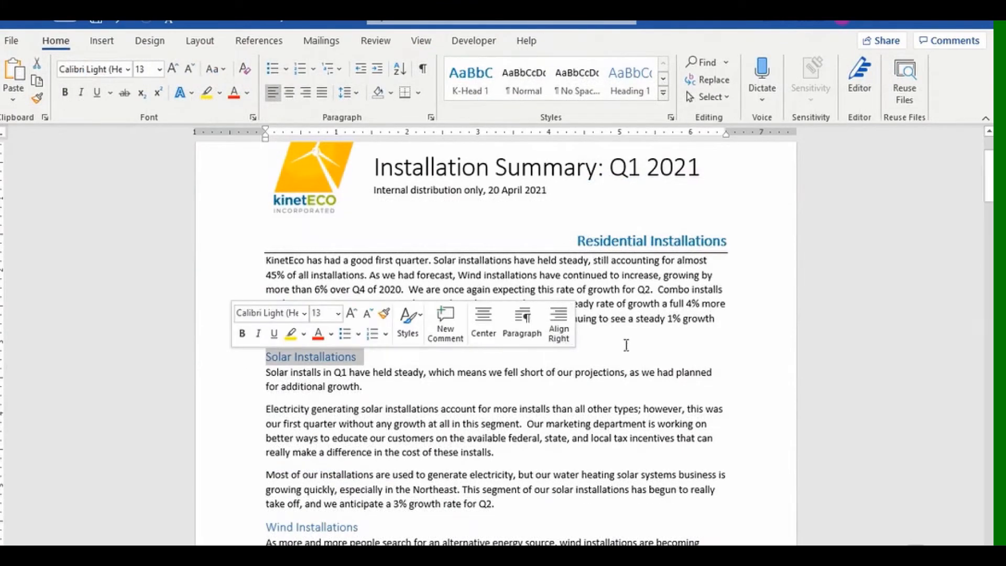
pyautogui.click(333, 338)
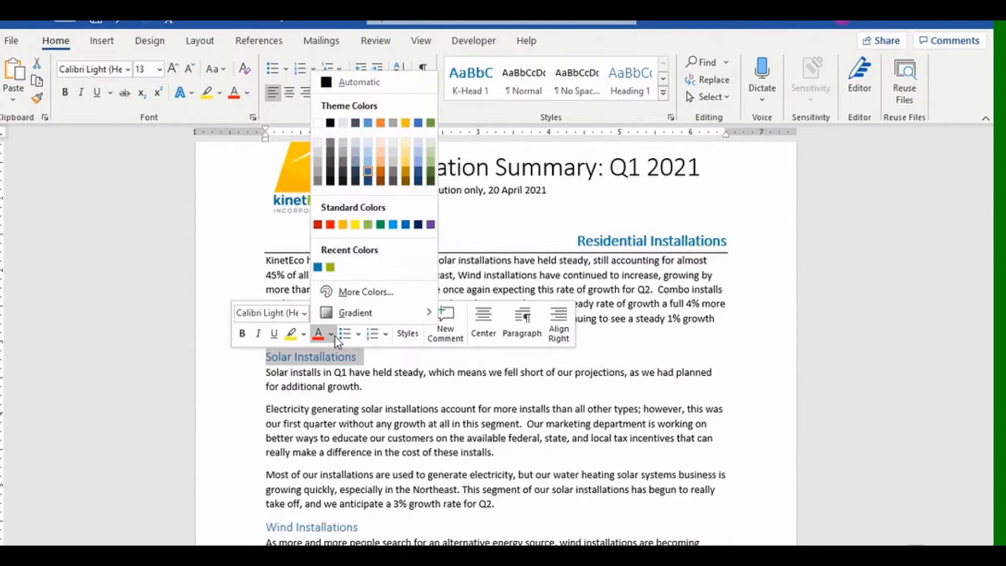
pyautogui.click(336, 292)
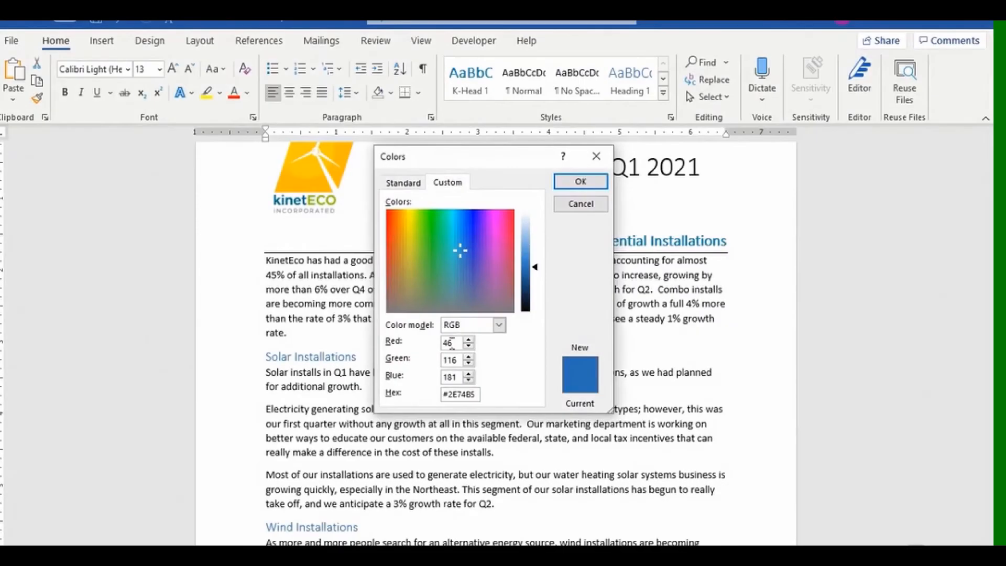
# Colour the heading RGB 152, 205, 20, then make it bold and 14 pt.
pyautogui.press('BackSpace')
pyautogui.press('BackSpace')
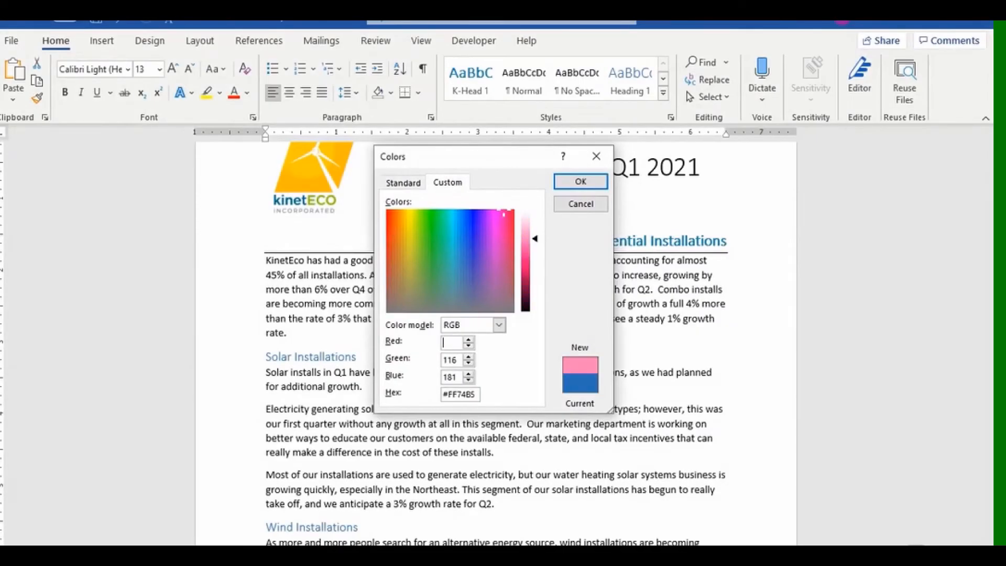
pyautogui.write('152')
pyautogui.press('Tab')
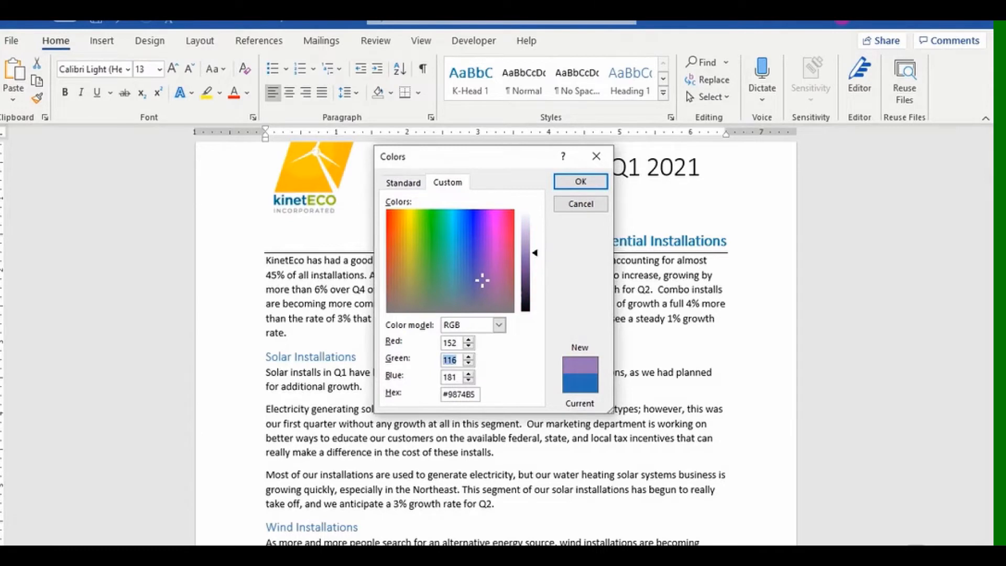
pyautogui.write('205')
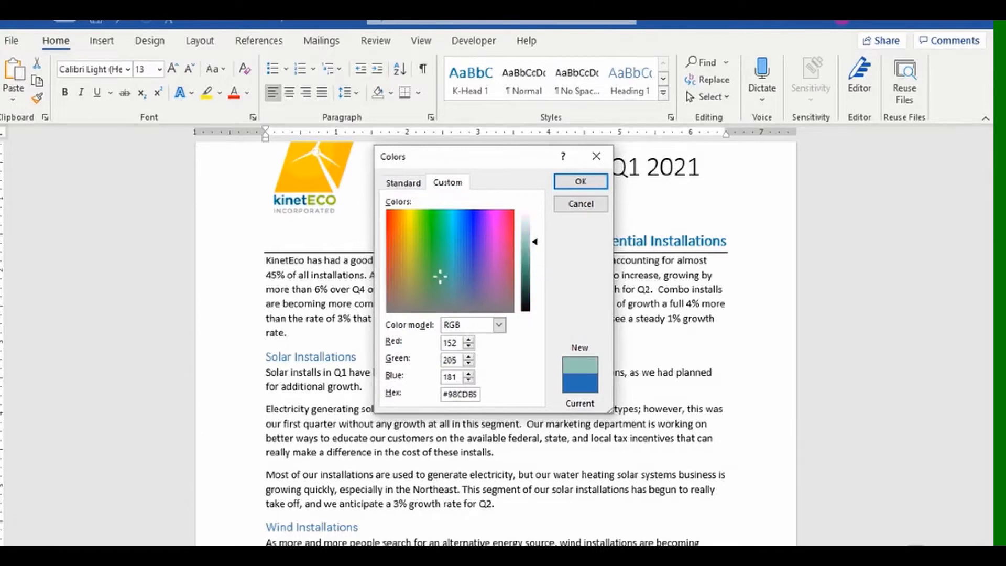
pyautogui.press('Tab')
pyautogui.write('20')
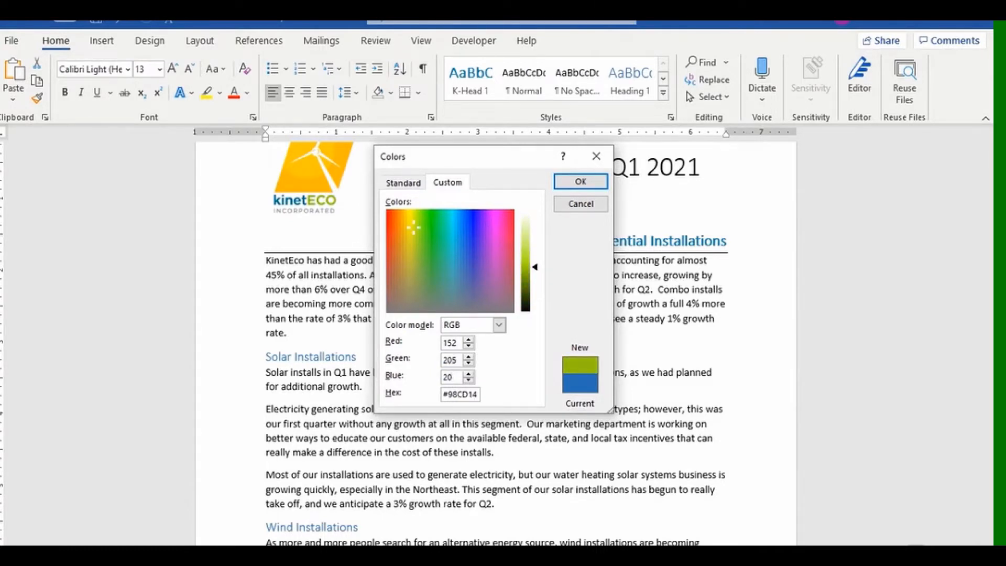
pyautogui.click(581, 181)
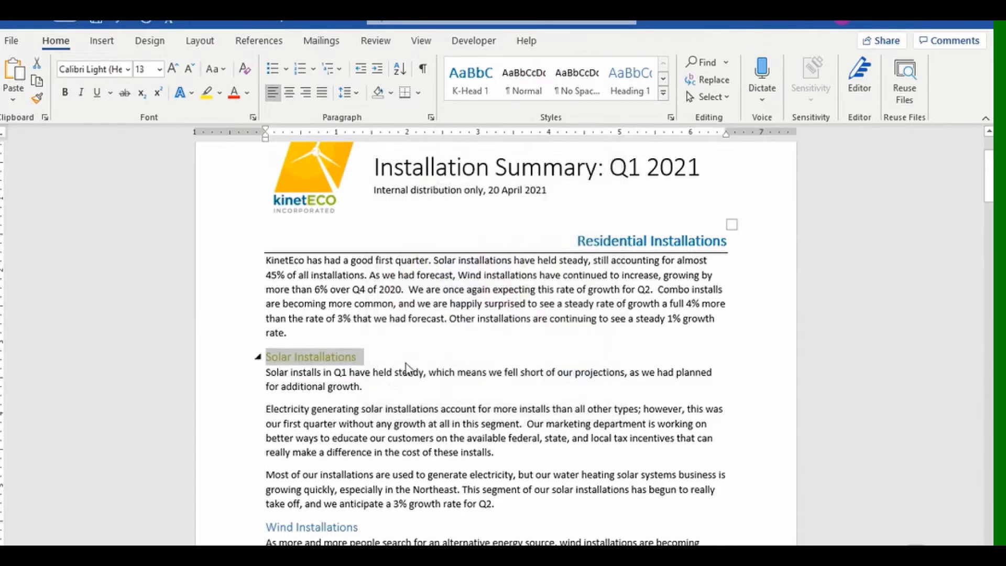
pyautogui.click(64, 92)
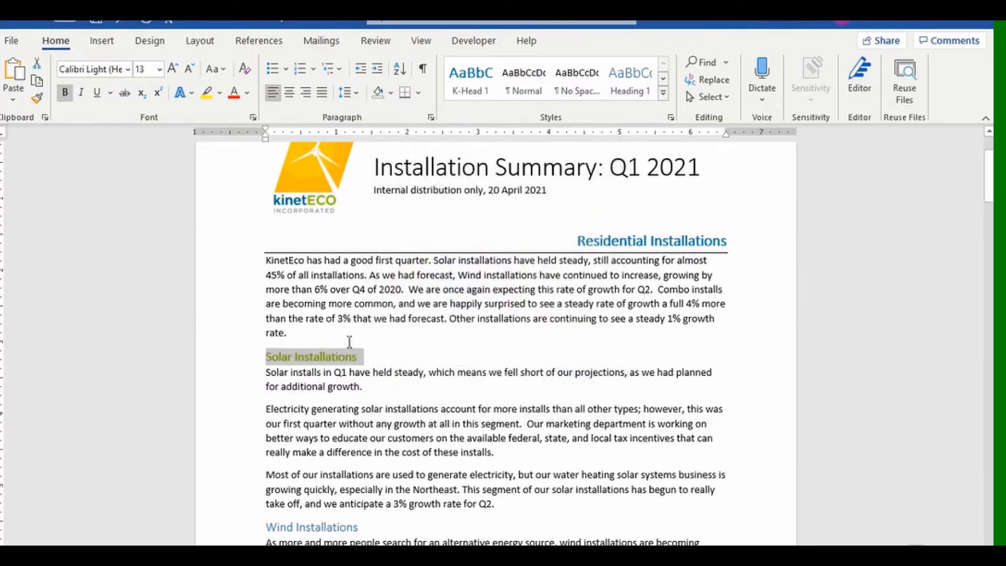
pyautogui.click(172, 68)
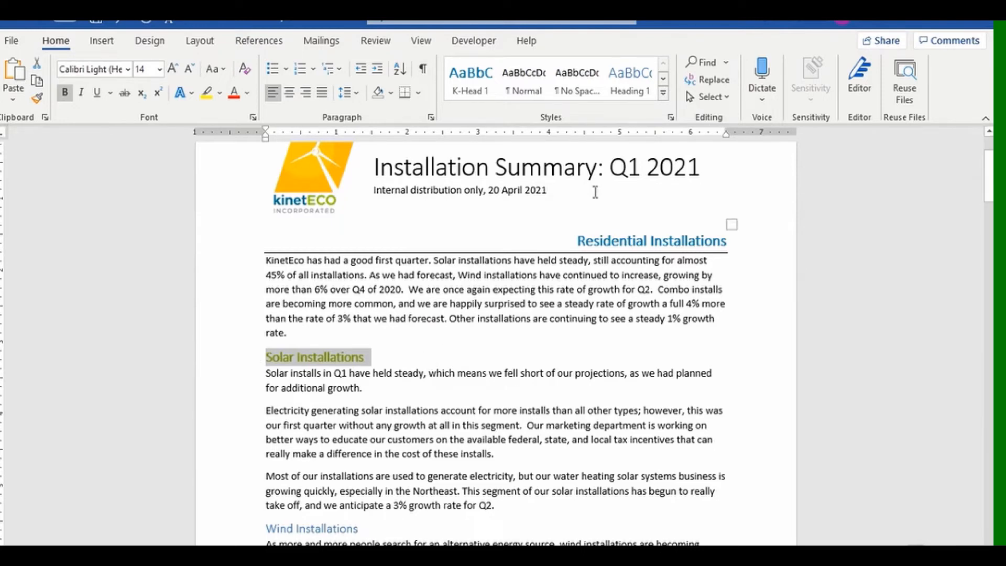
# Create a new style named K-Head 2 from the Solar Installations heading's formatting.
pyautogui.click(666, 95)
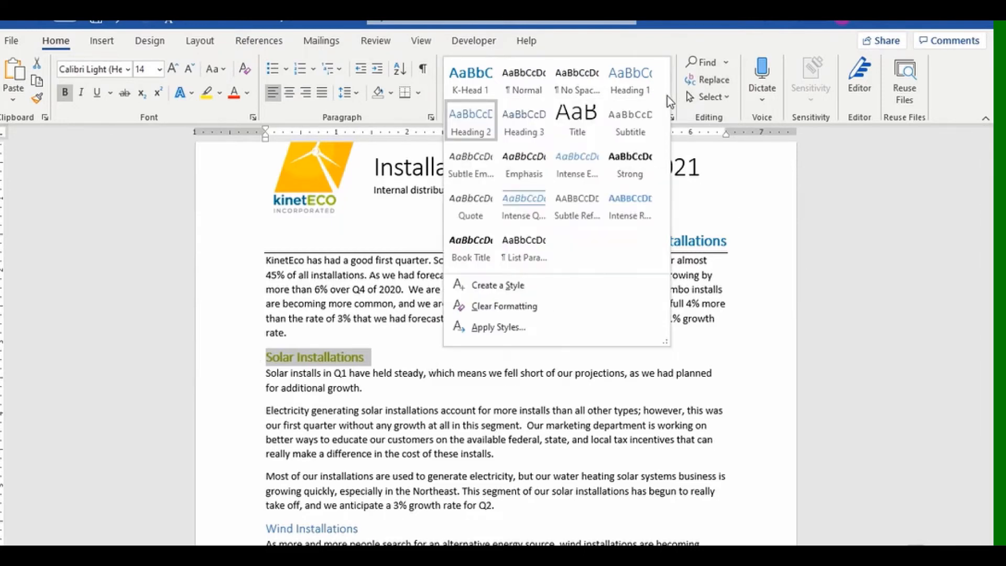
pyautogui.click(490, 287)
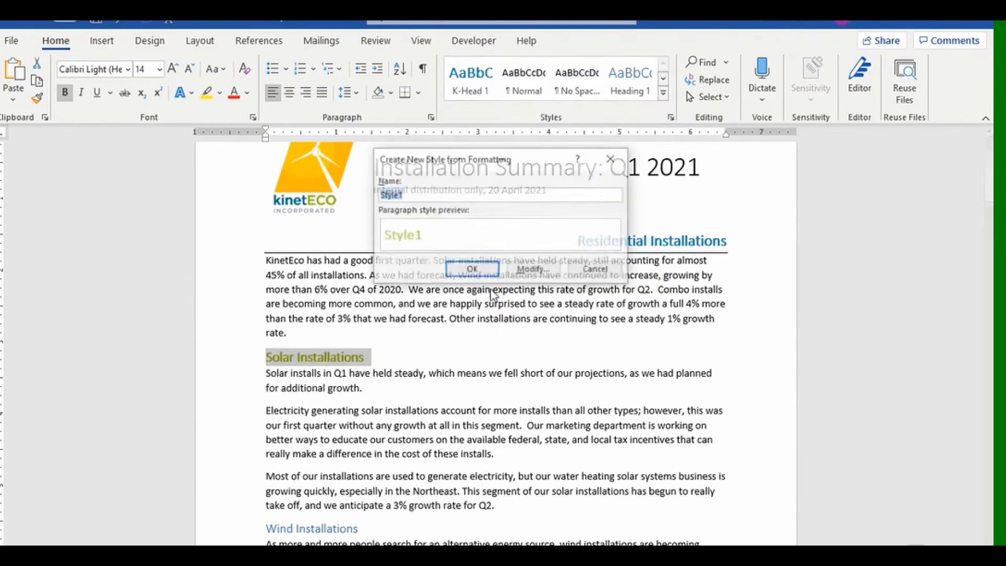
pyautogui.write('K-')
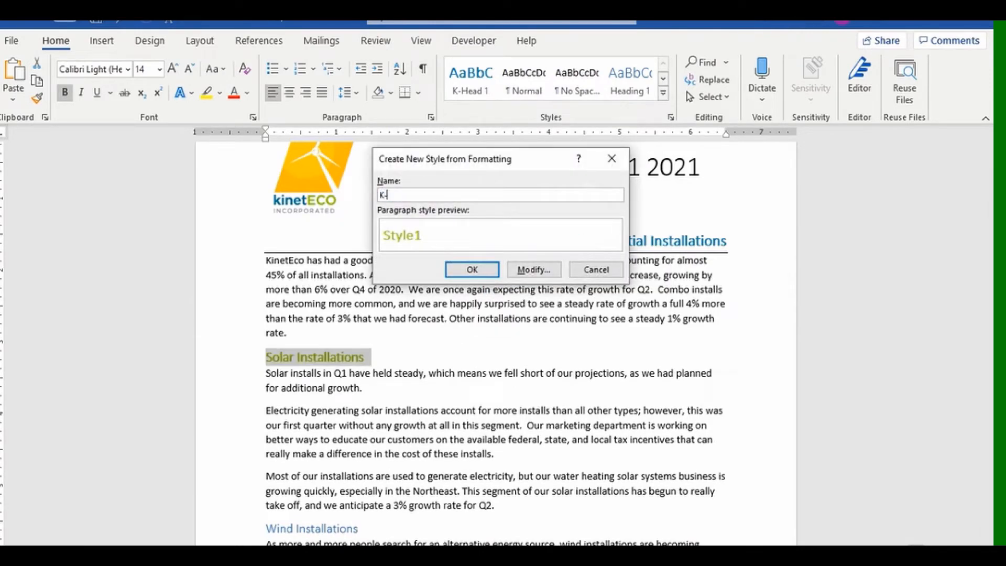
pyautogui.write('Head 2')
pyautogui.click(472, 270)
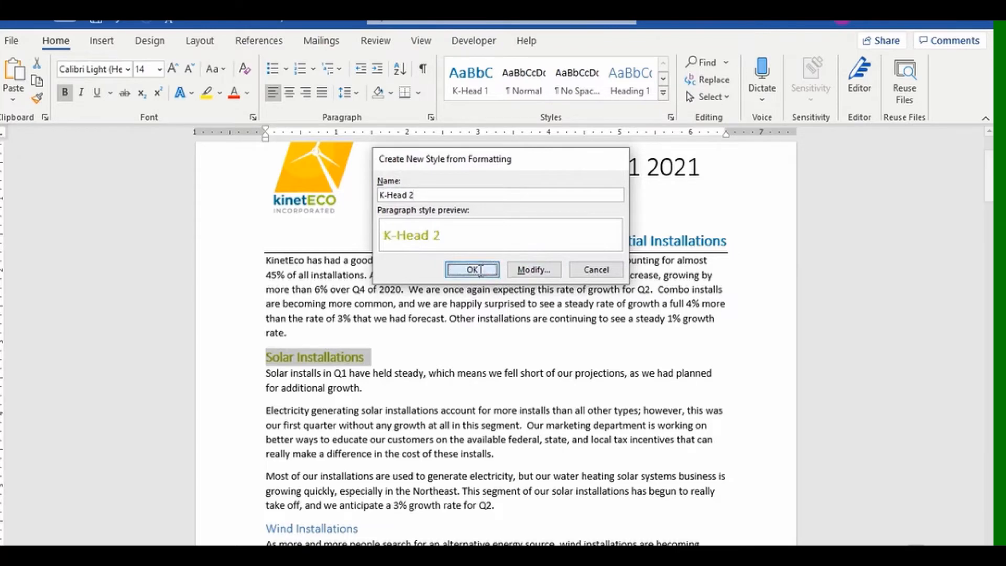
# Apply K-Head 2 to the Wind, Combination Solar and Wind, and Other Installations headings.
pyautogui.click(260, 530)
pyautogui.click(523, 79)
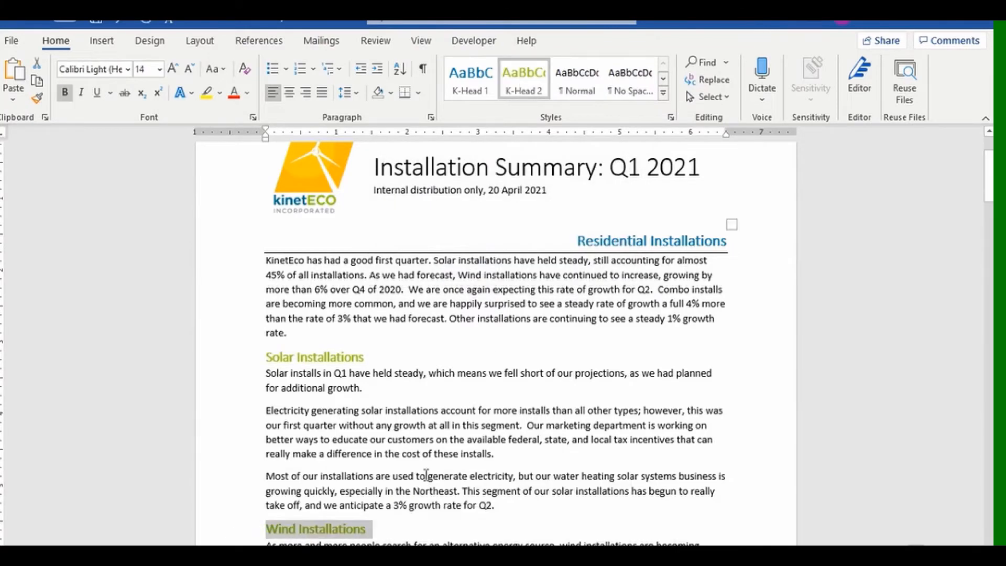
pyautogui.scroll(-6, 426, 474)
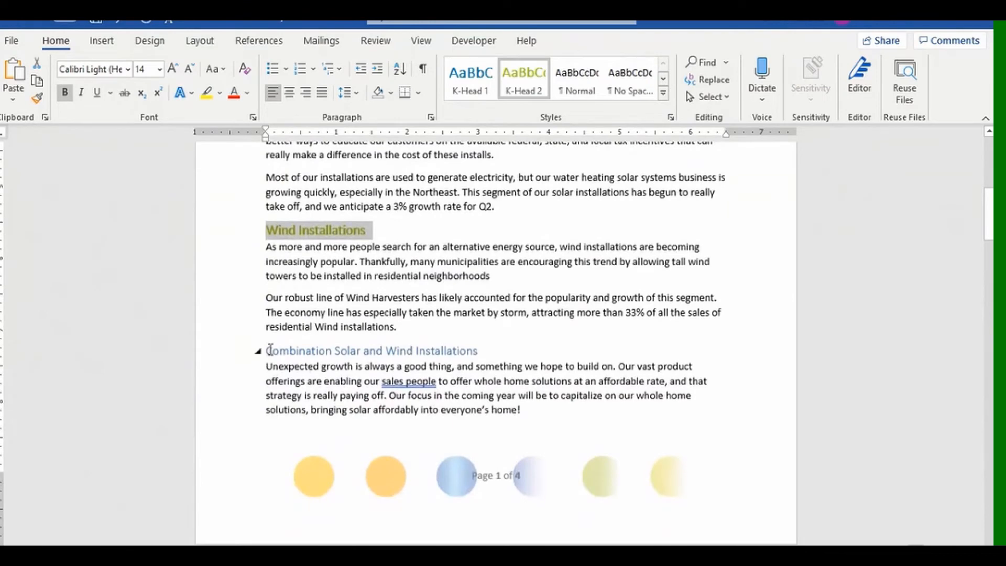
pyautogui.click(246, 357)
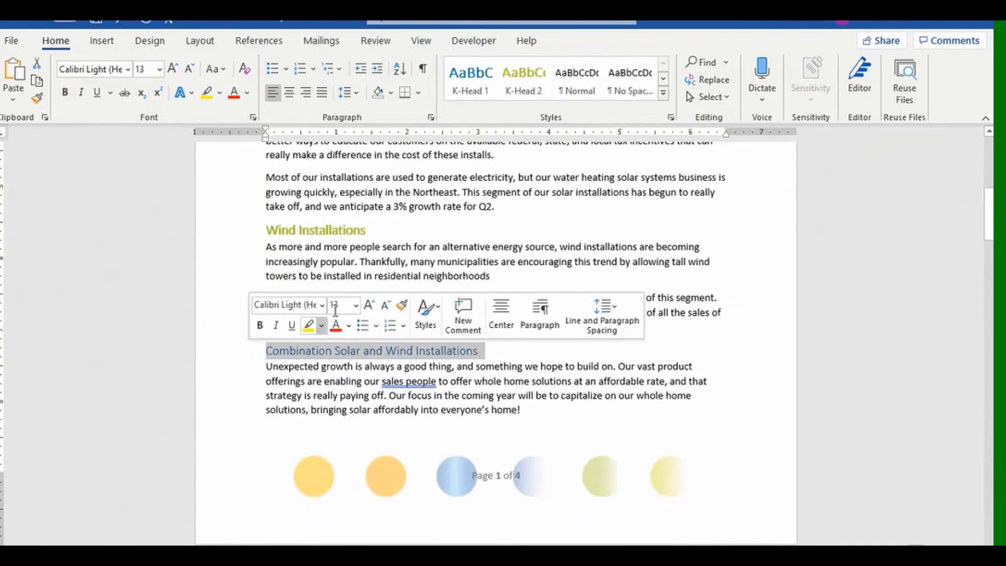
pyautogui.click(523, 79)
pyautogui.scroll(-8, 624, 321)
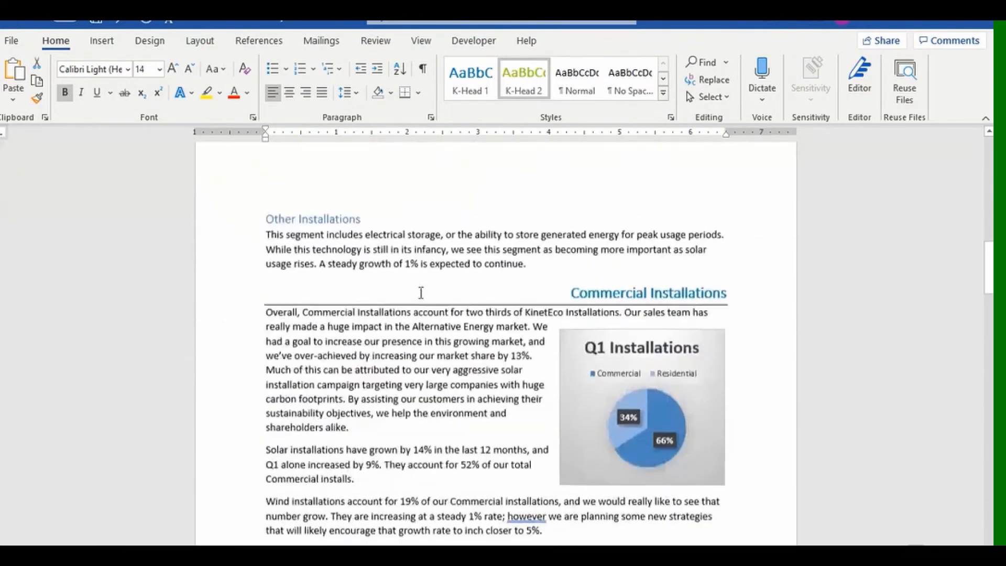
pyautogui.click(234, 223)
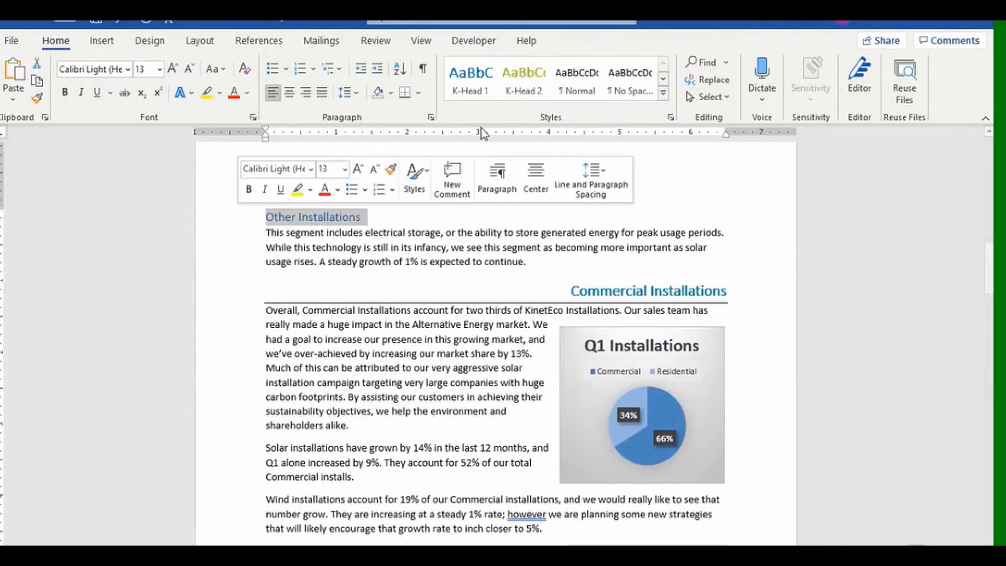
pyautogui.click(524, 78)
pyautogui.scroll(12, 393, 346)
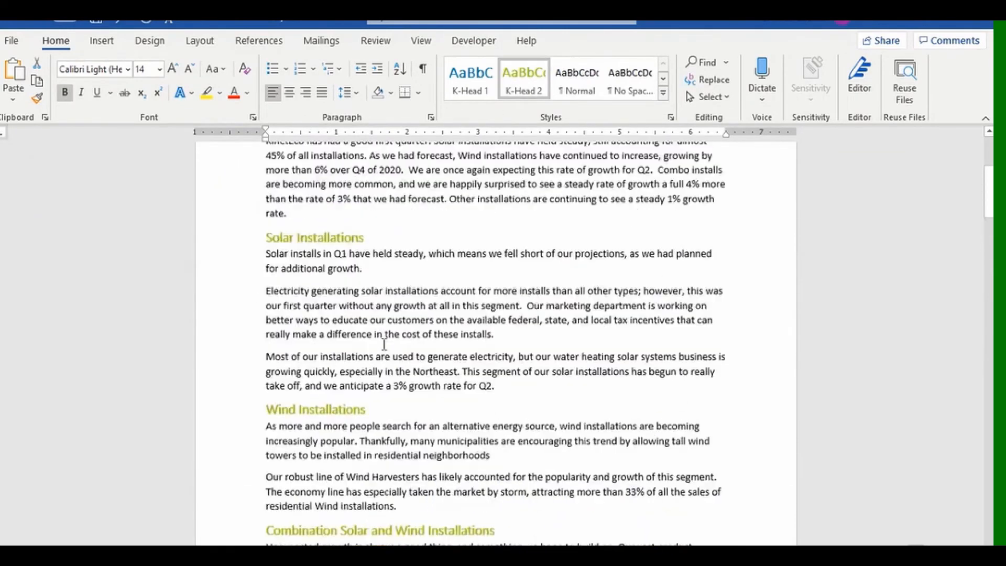
pyautogui.scroll(1, 384, 344)
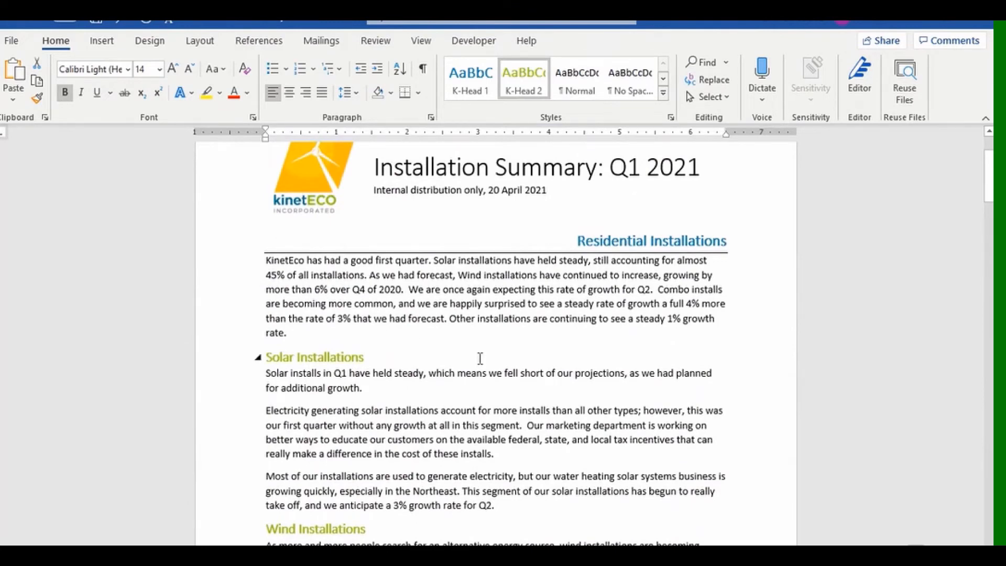
pyautogui.scroll(-5, 480, 358)
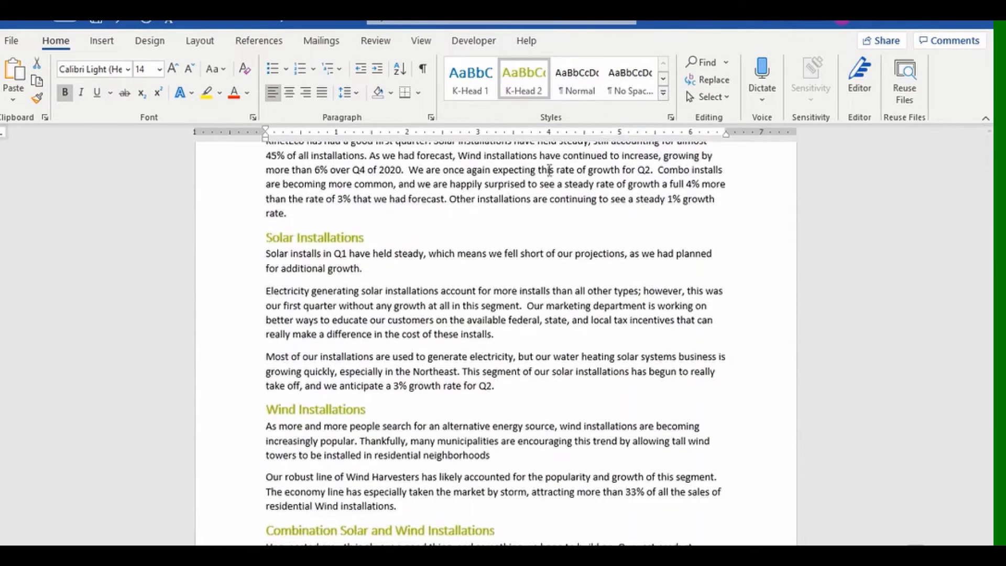
# Open the Styles pane beside the document, enlarge it and turn on style previews.
pyautogui.click(671, 118)
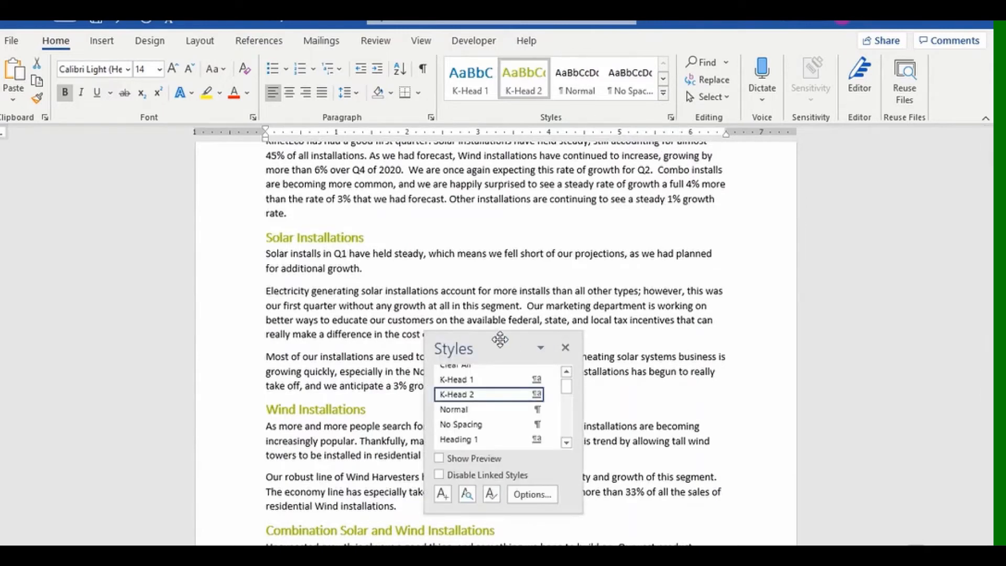
pyautogui.moveTo(503, 343); pyautogui.dragTo(901, 246)
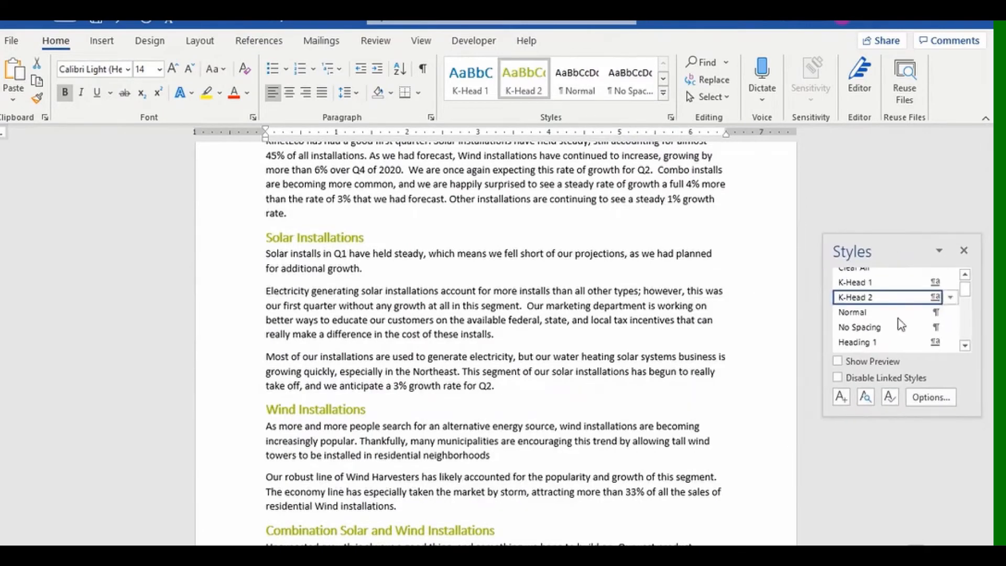
pyautogui.click(838, 361)
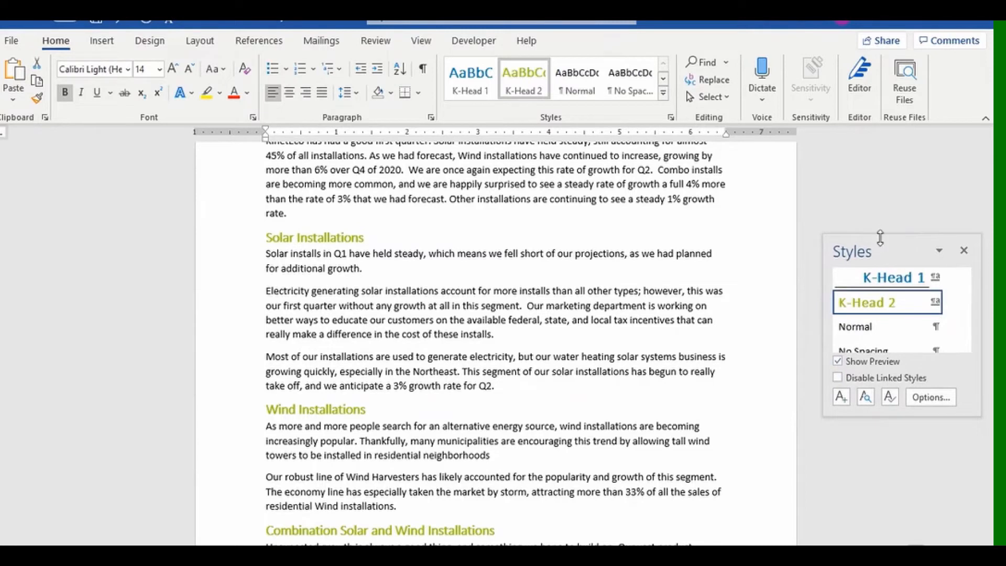
pyautogui.moveTo(880, 237); pyautogui.dragTo(863, 175)
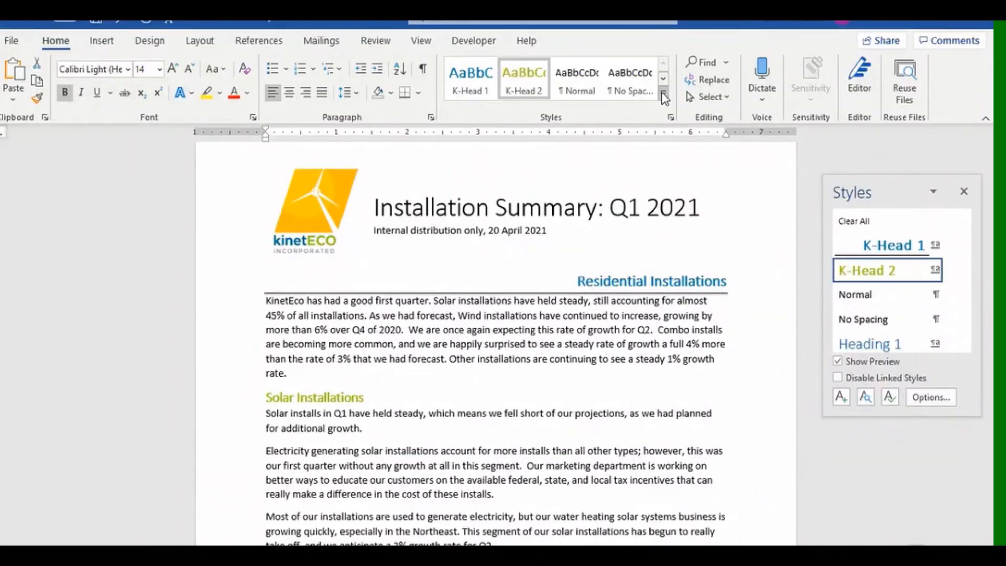
# Start another new style from formatting, then cancel without creating it.
pyautogui.click(663, 94)
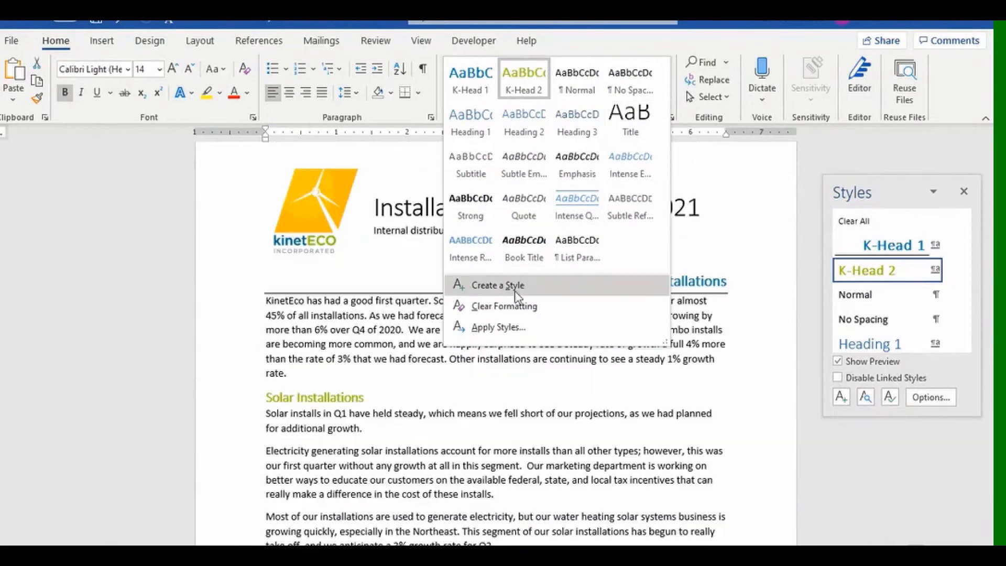
pyautogui.click(501, 291)
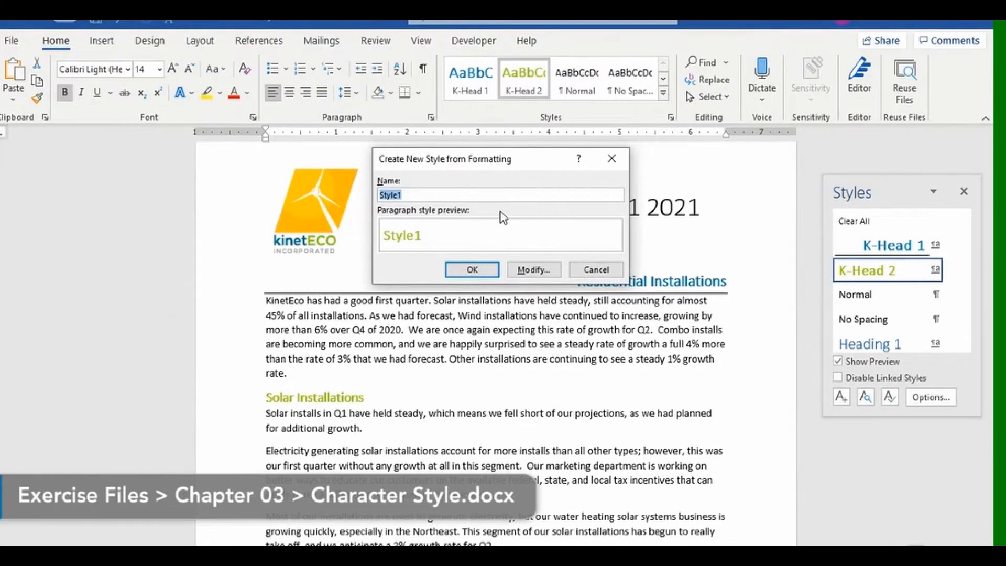
pyautogui.click(592, 269)
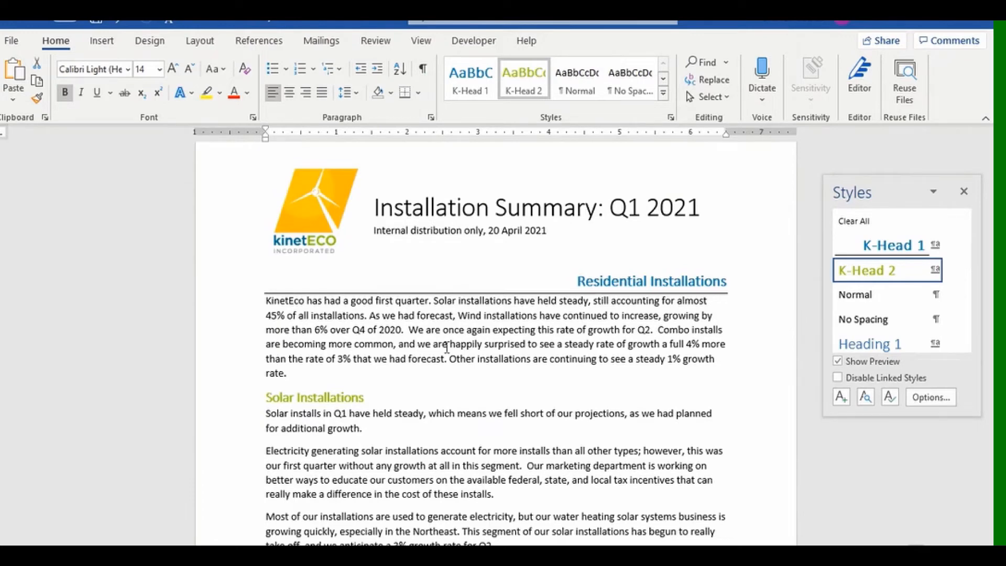
# Make the words Wind Harvesters small caps, bold and the recent turquoise blue.
pyautogui.scroll(-7, 447, 347)
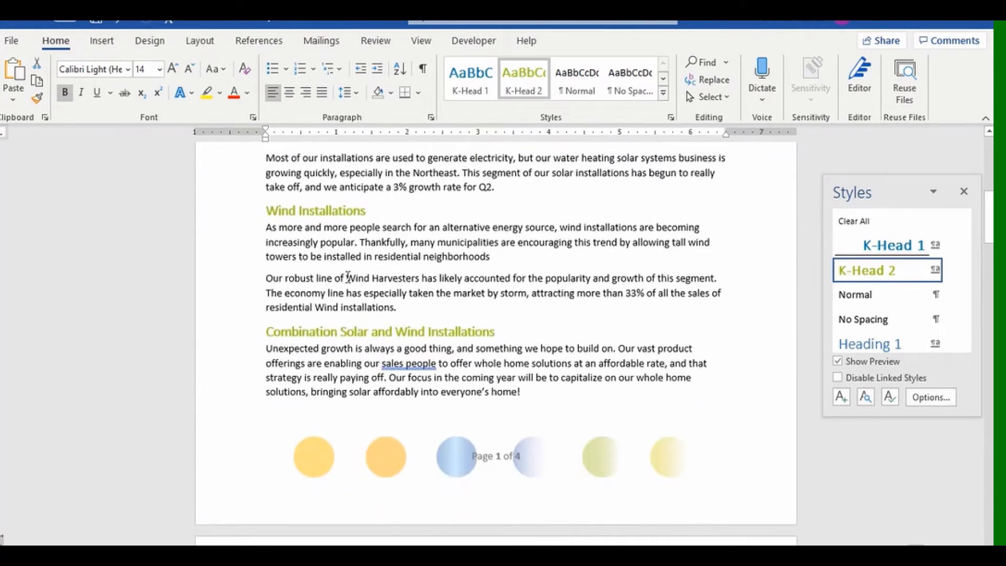
pyautogui.moveTo(348, 276); pyautogui.dragTo(420, 278)
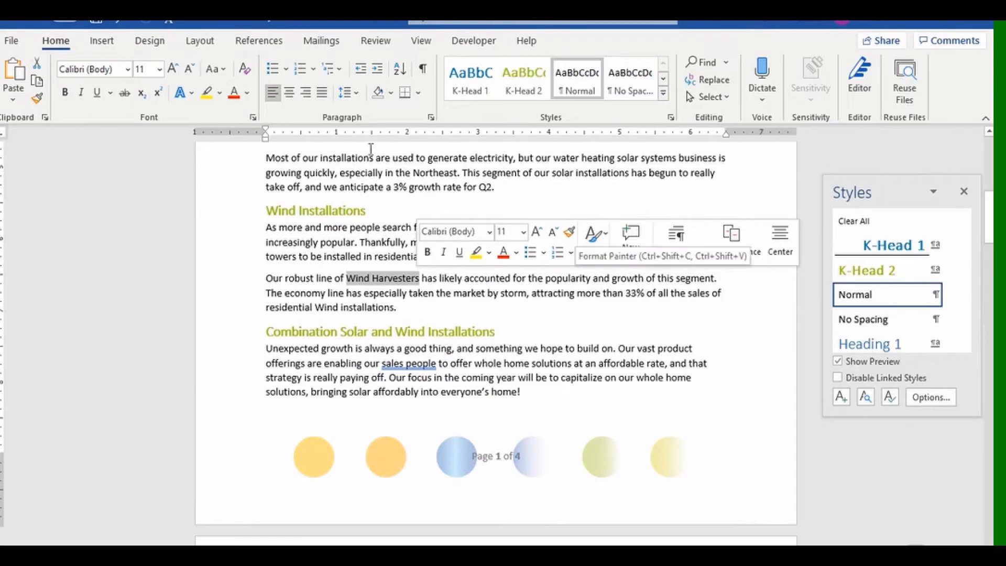
pyautogui.click(253, 118)
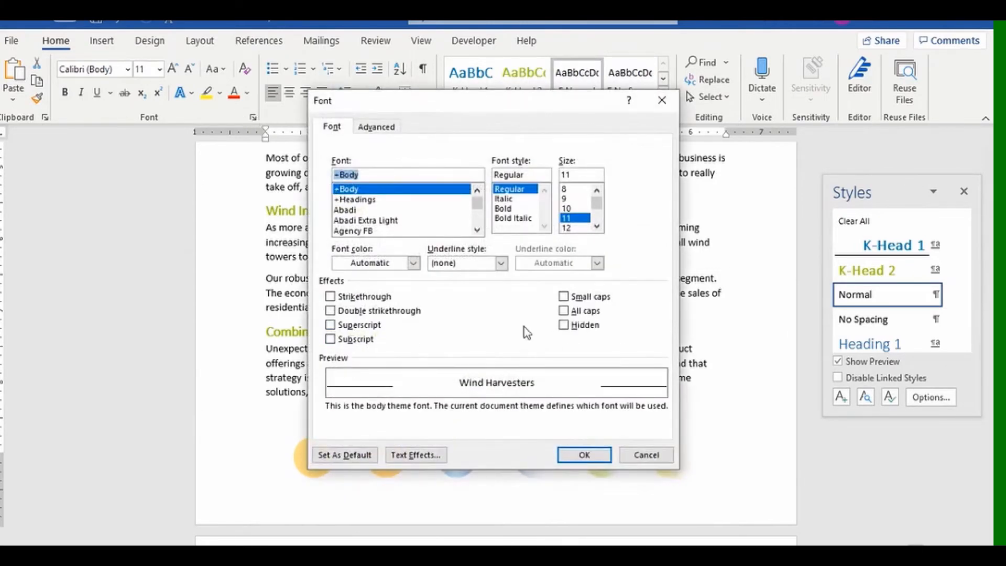
pyautogui.click(564, 297)
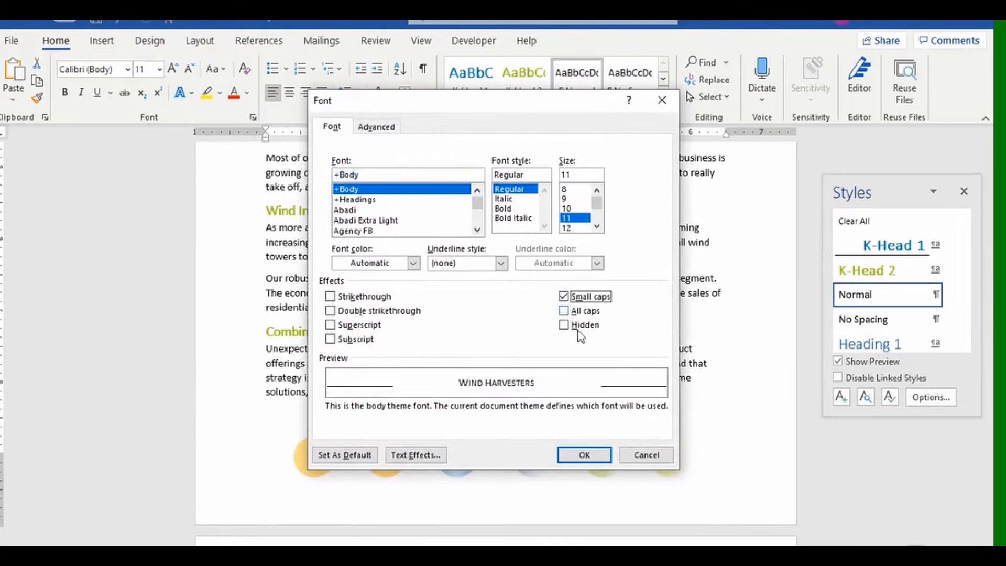
pyautogui.click(582, 455)
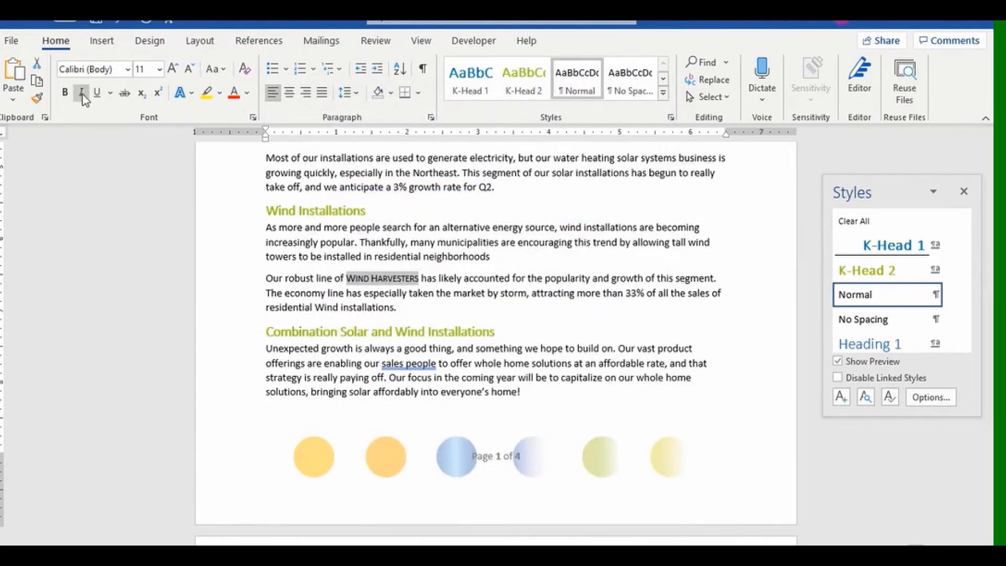
pyautogui.click(65, 92)
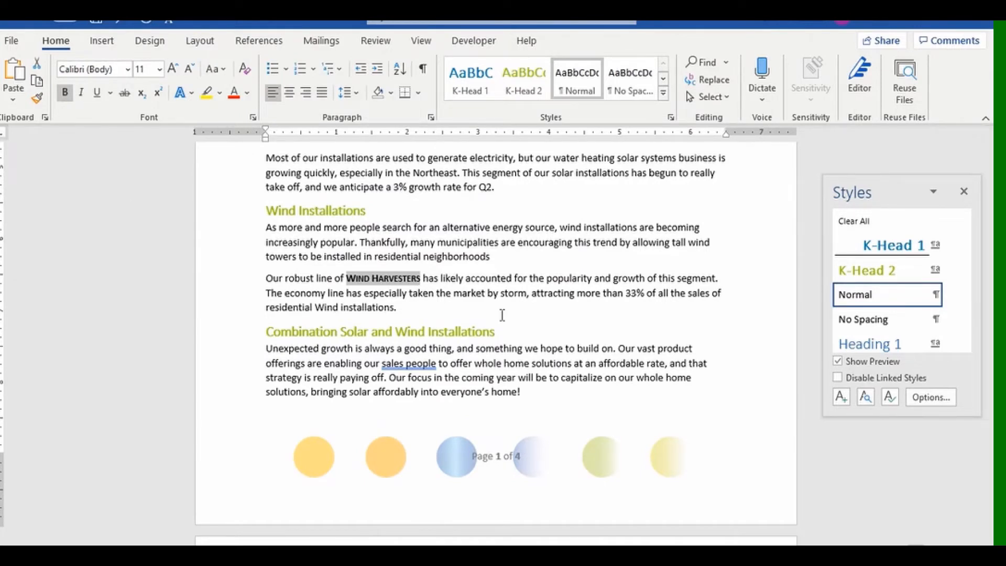
pyautogui.click(248, 93)
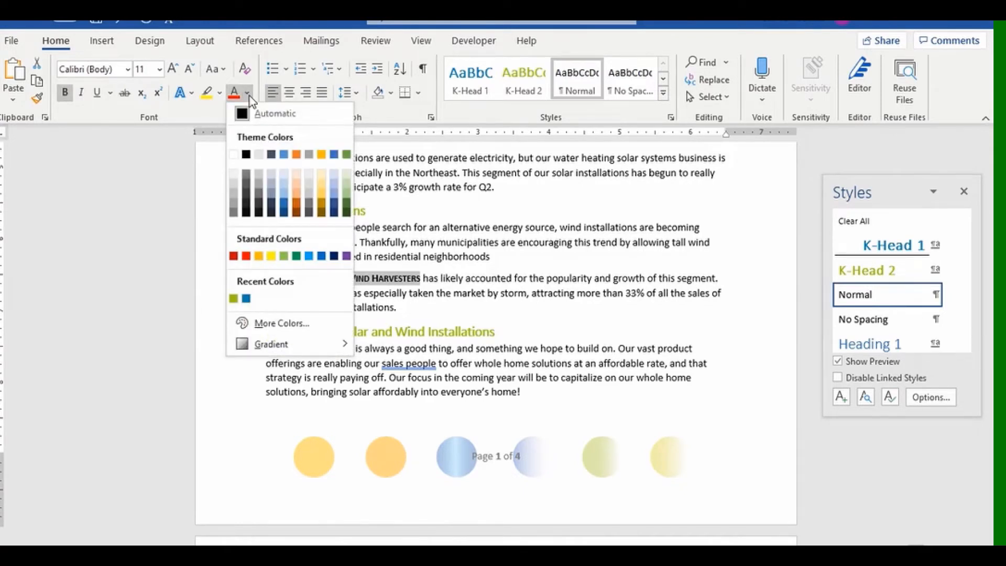
pyautogui.click(247, 299)
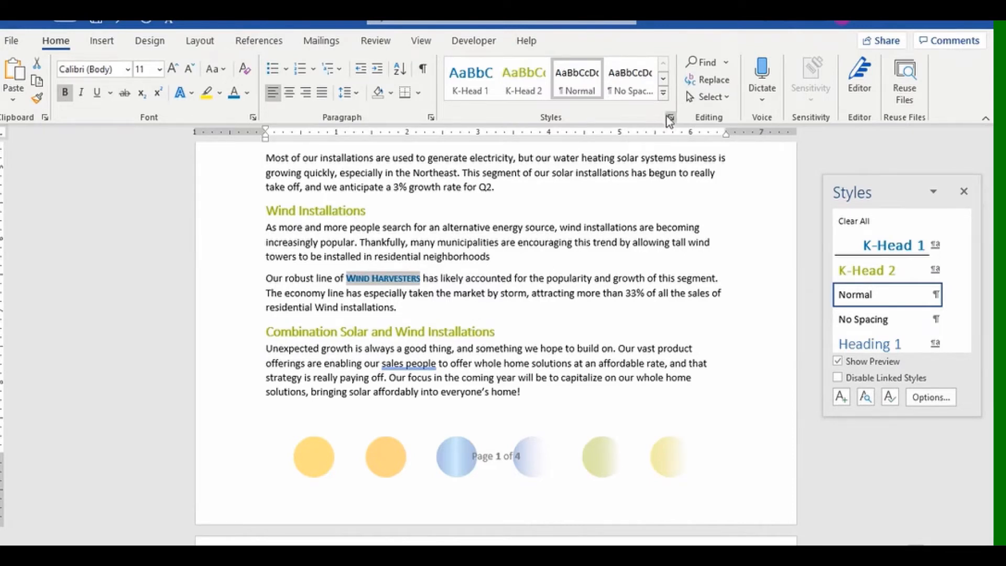
# Create a character-type style named K Product Name from the Wind Harvesters formatting.
pyautogui.click(663, 93)
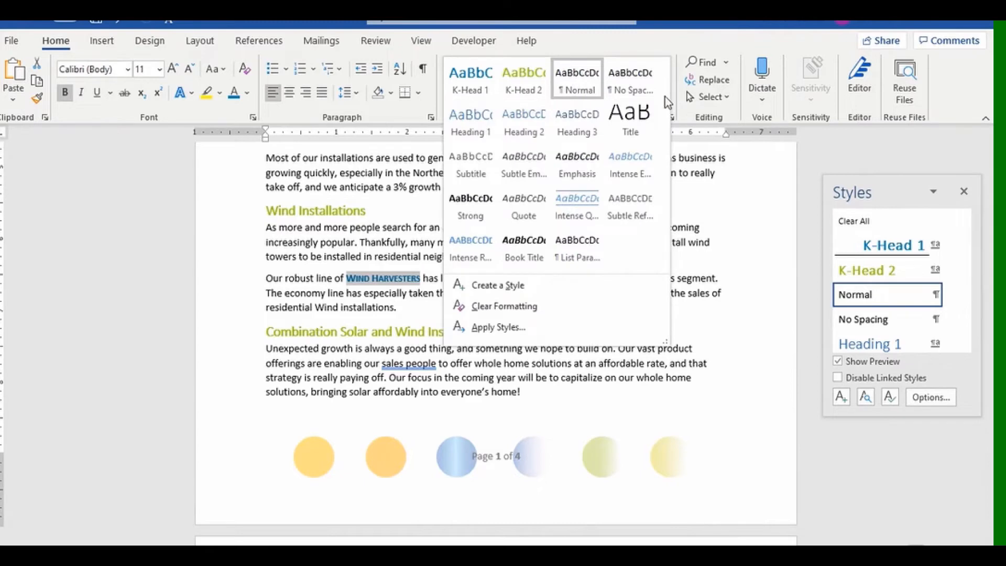
pyautogui.click(518, 287)
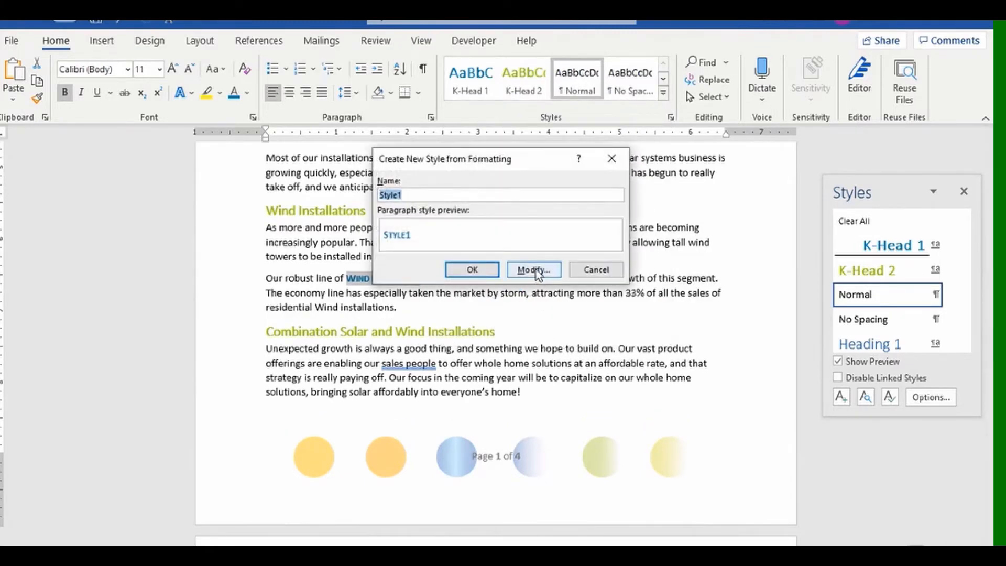
pyautogui.click(532, 269)
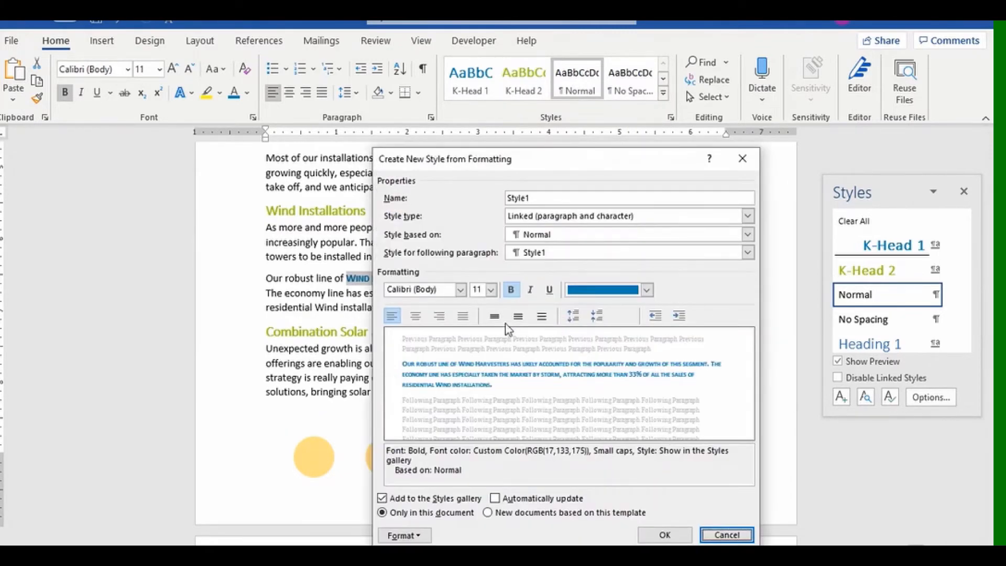
pyautogui.click(748, 217)
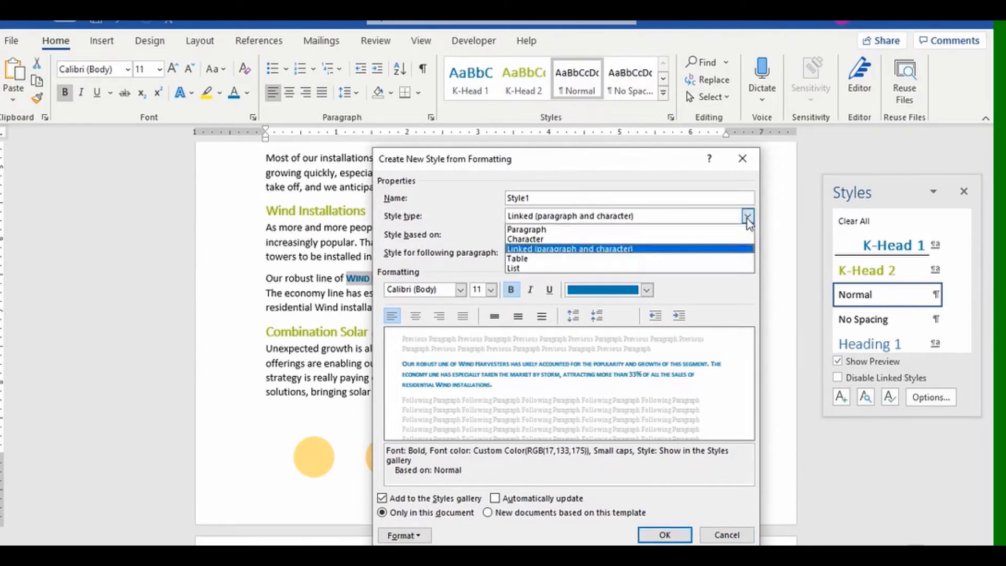
pyautogui.click(557, 240)
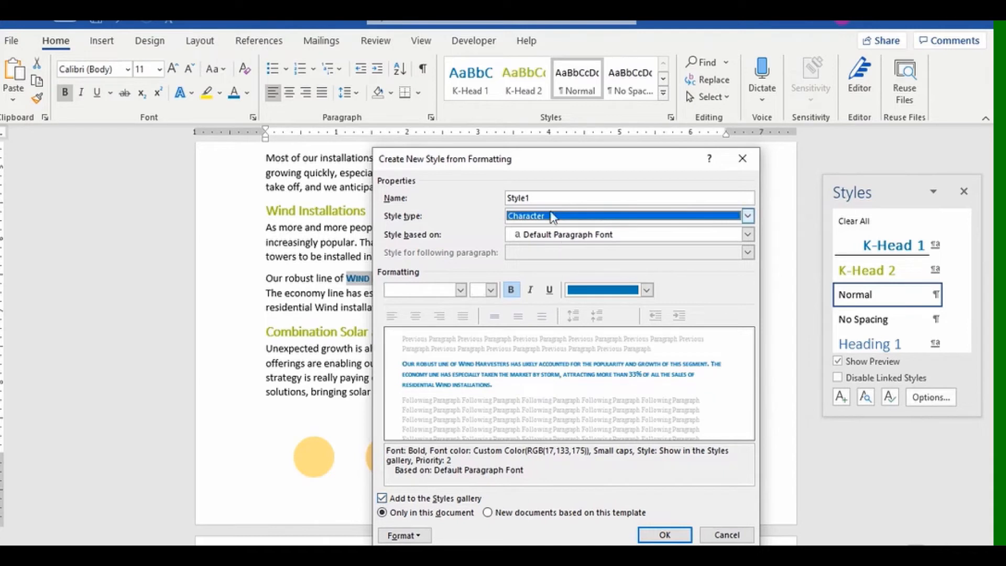
pyautogui.moveTo(548, 198); pyautogui.dragTo(495, 199)
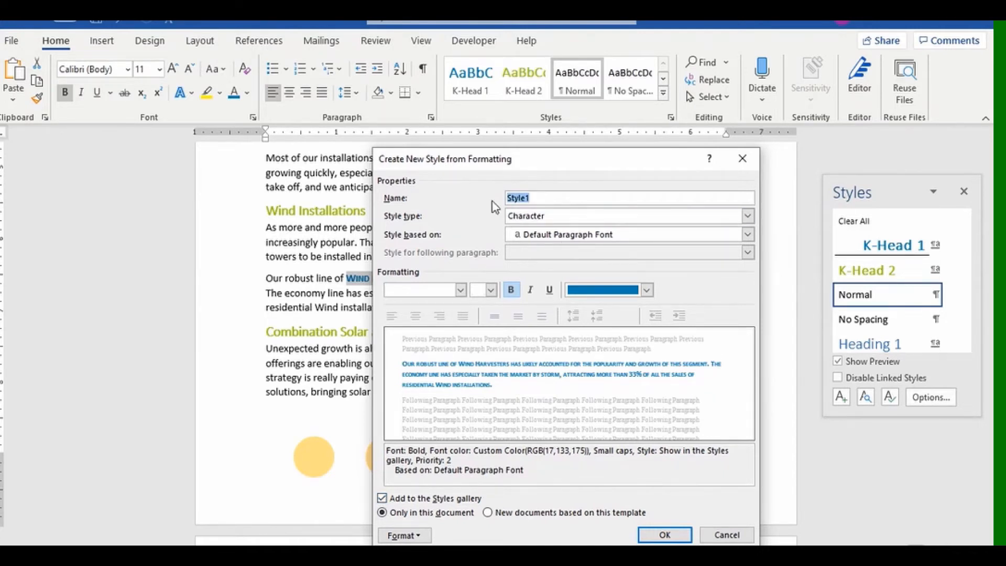
pyautogui.write('K Product Name')
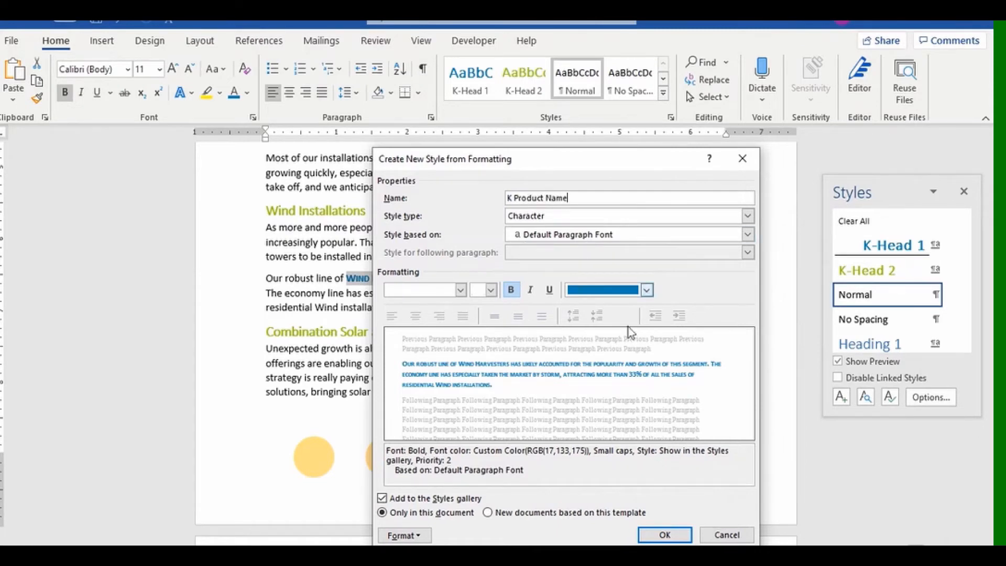
pyautogui.click(663, 536)
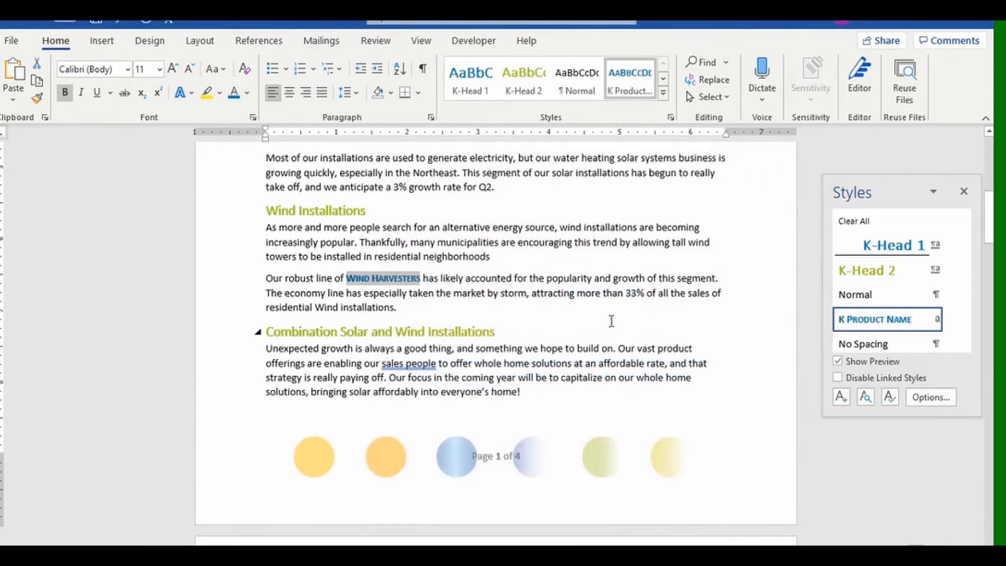
# Hide and reopen the styles list to check the new style.
pyautogui.click(671, 118)
pyautogui.click(671, 119)
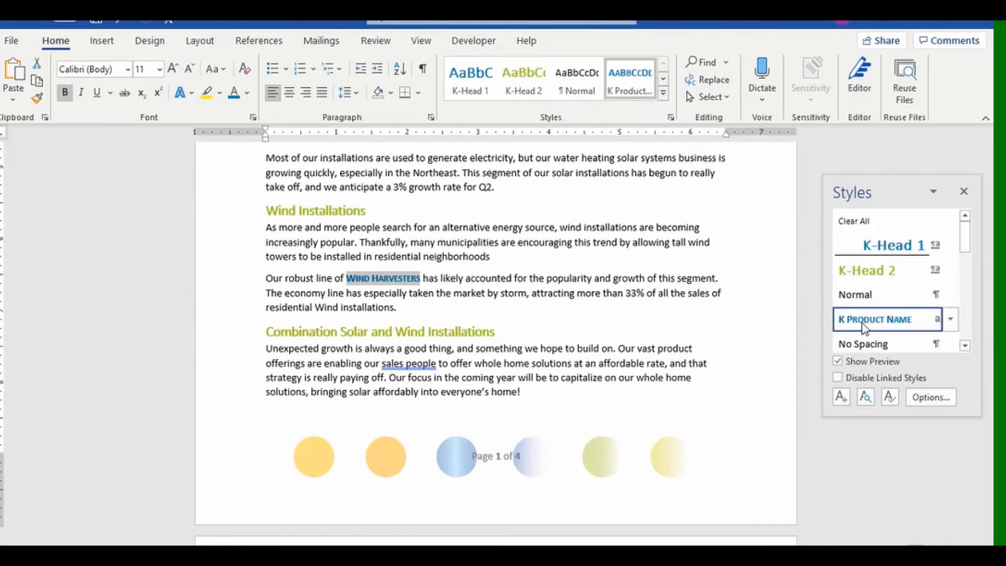
pyautogui.moveTo(864, 328)
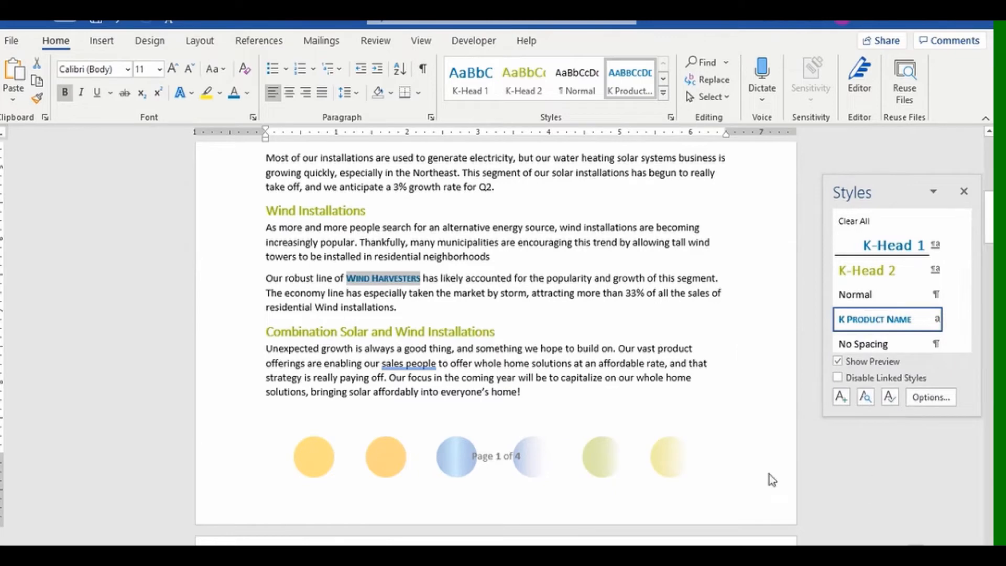
pyautogui.scroll(-8, 627, 388)
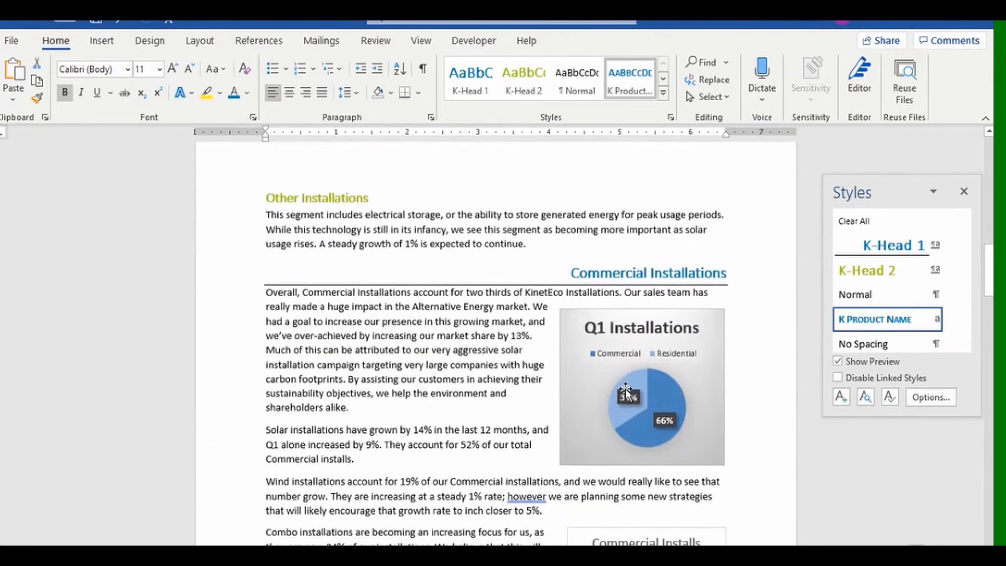
# Apply the K Product Name style to the words Capitol Hill.
pyautogui.scroll(-7, 626, 388)
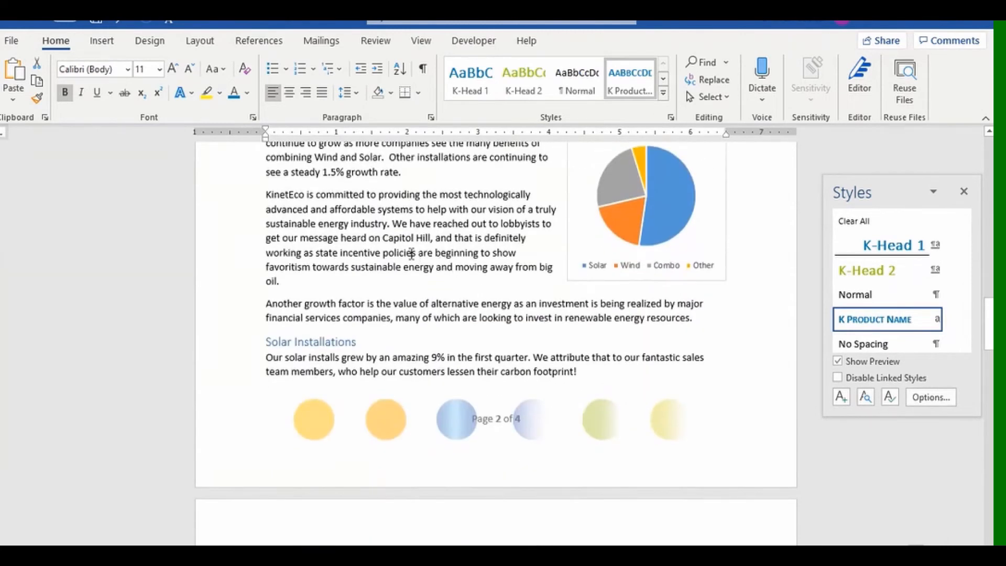
pyautogui.moveTo(383, 239); pyautogui.dragTo(432, 245)
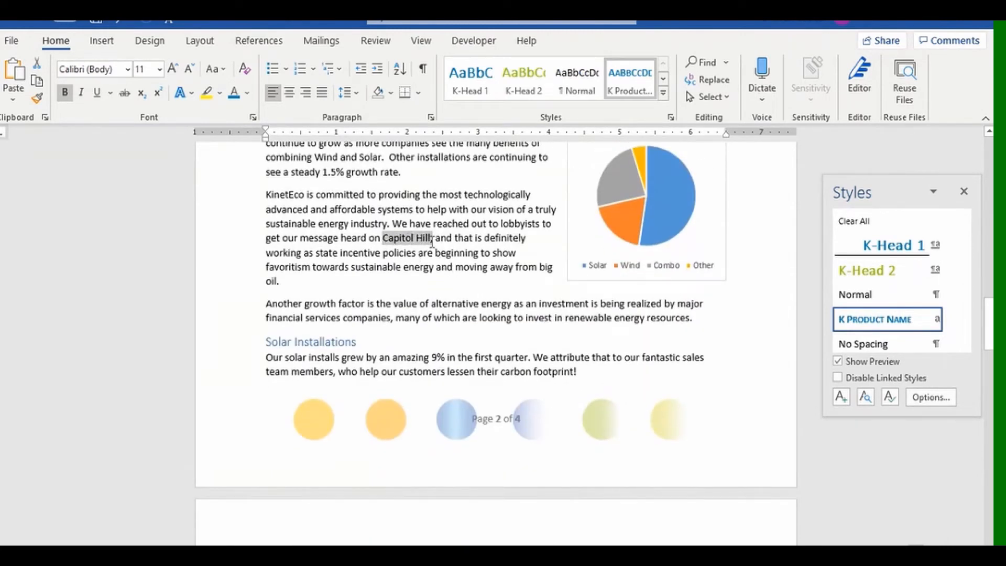
pyautogui.click(623, 93)
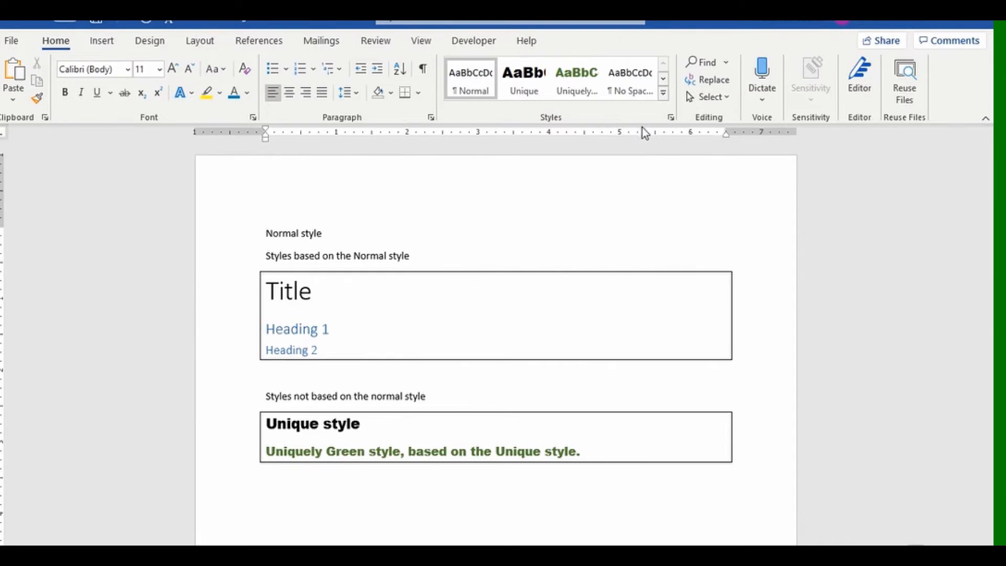
pyautogui.hotkey('ctrl', 'alt', 'shift', 's')
pyautogui.moveTo(509, 344); pyautogui.dragTo(895, 198)
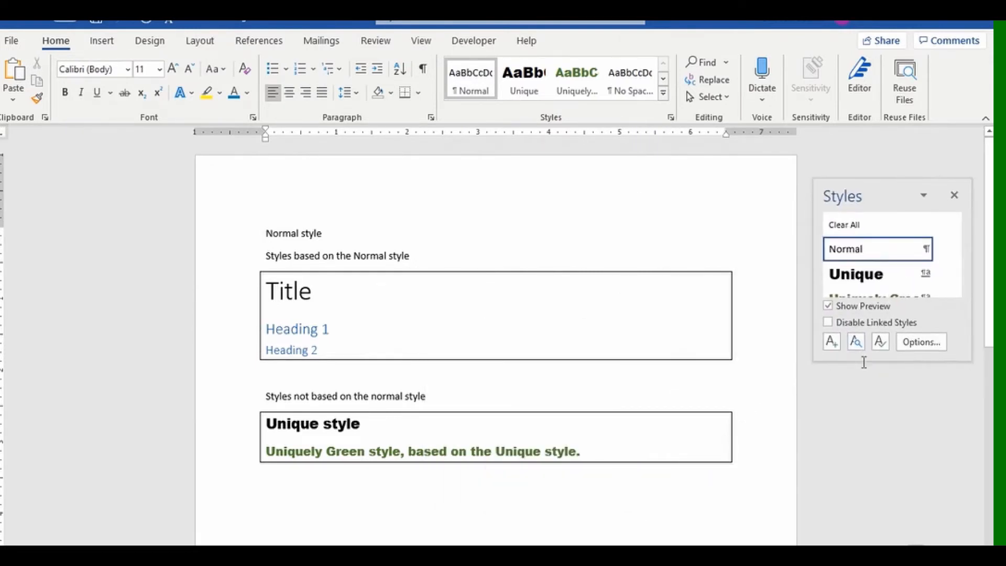
pyautogui.moveTo(864, 363); pyautogui.dragTo(864, 469)
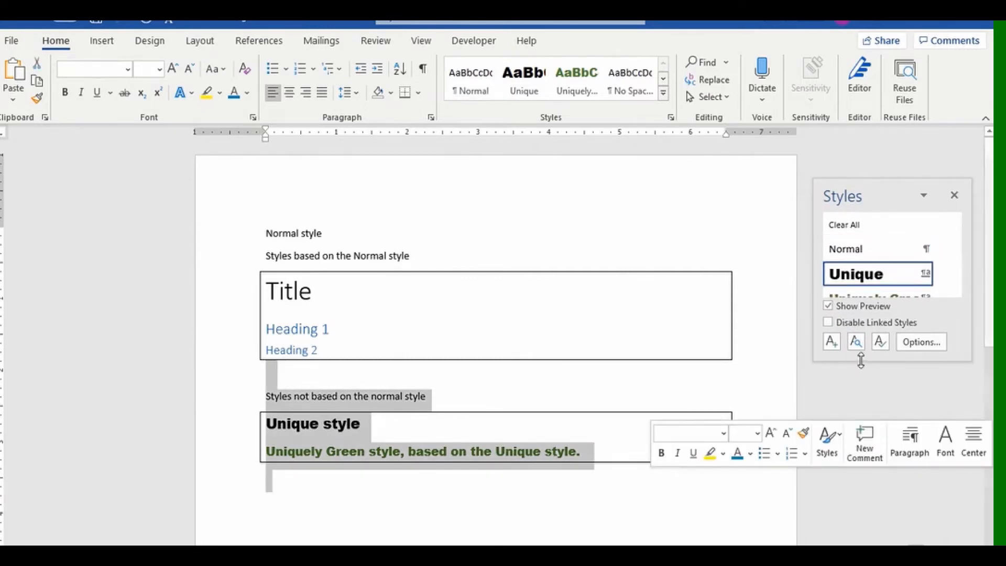
pyautogui.moveTo(861, 361); pyautogui.dragTo(873, 523)
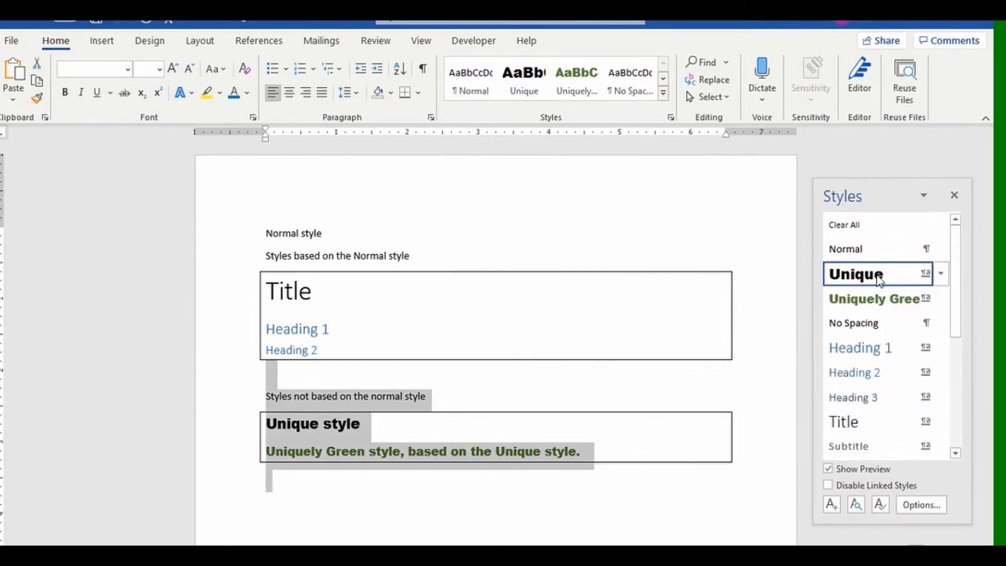
pyautogui.moveTo(880, 358)
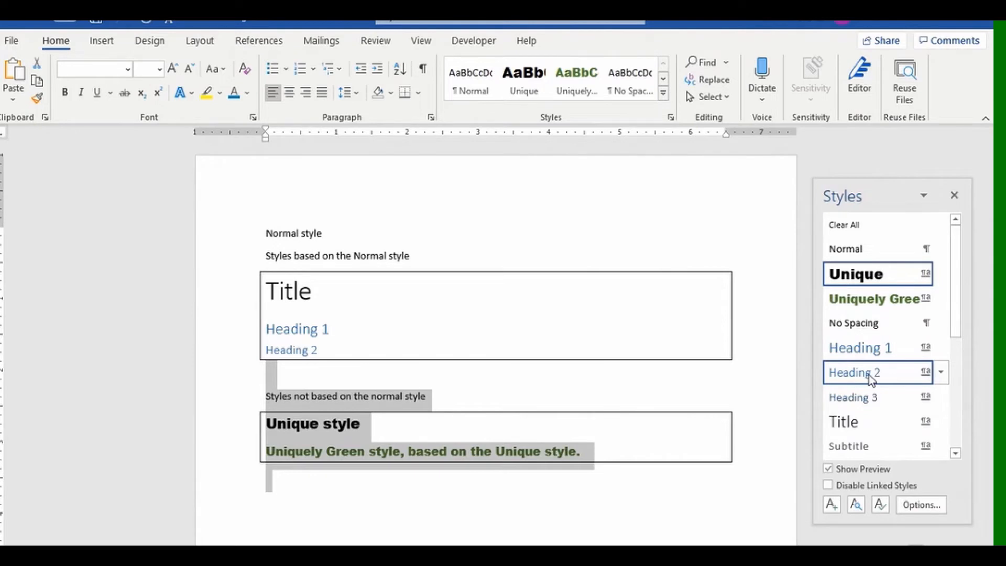
pyautogui.moveTo(852, 401)
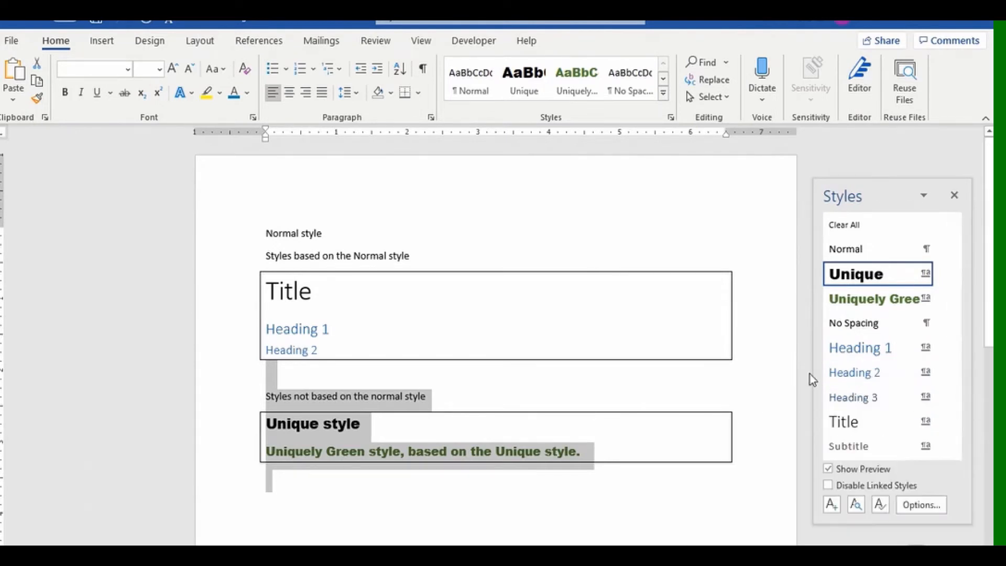
pyautogui.moveTo(869, 334)
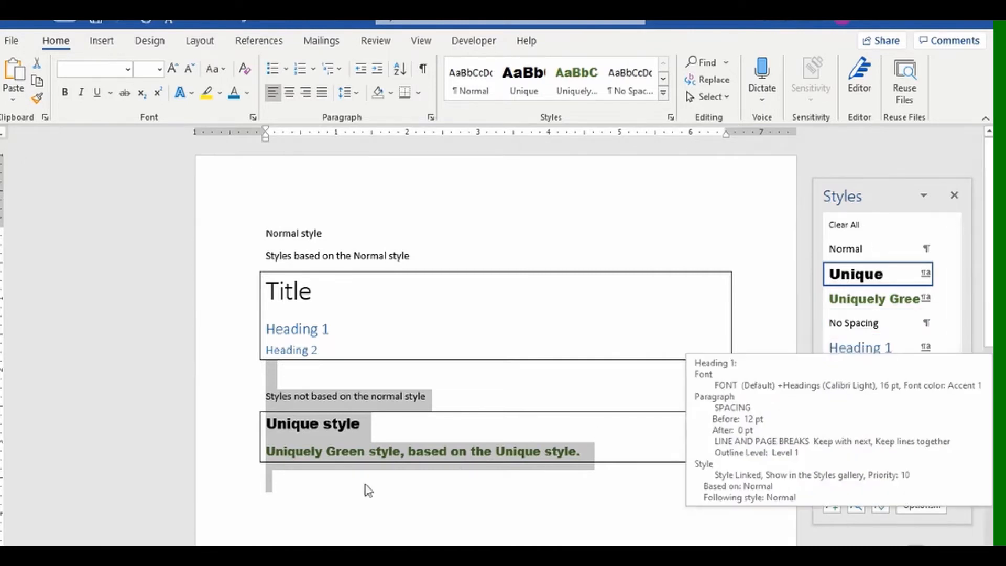
pyautogui.click(338, 504)
pyautogui.click(370, 425)
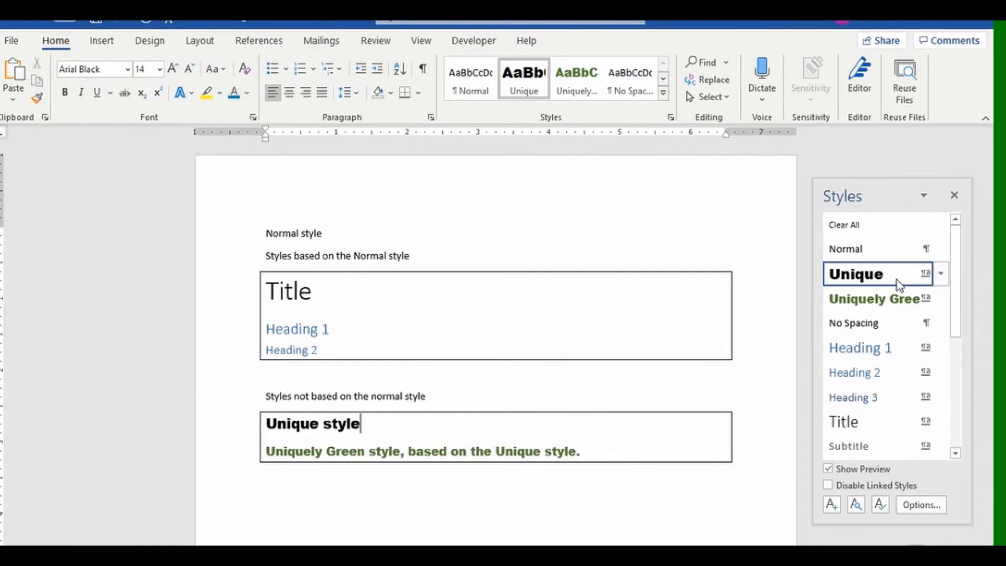
pyautogui.moveTo(899, 284)
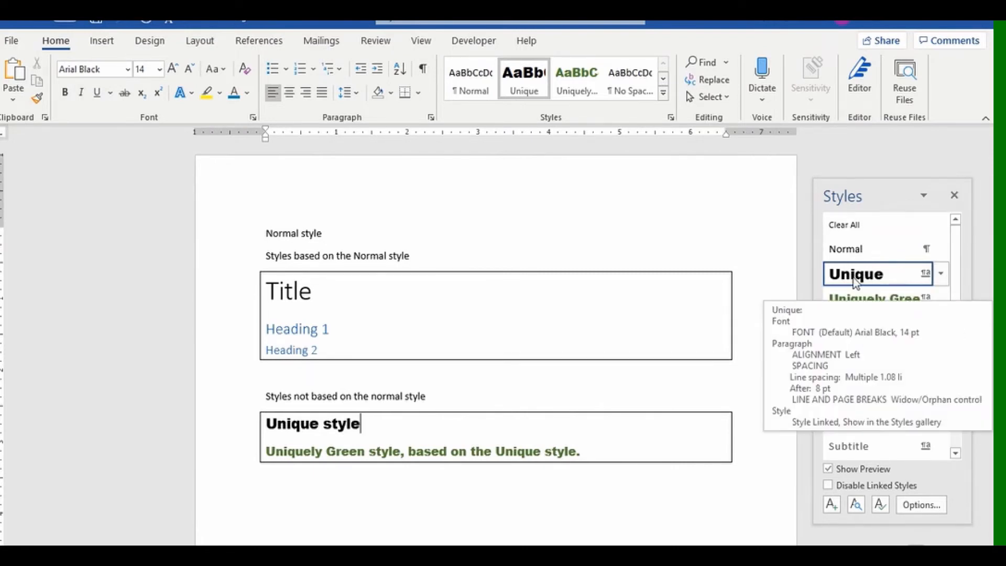
pyautogui.moveTo(859, 303)
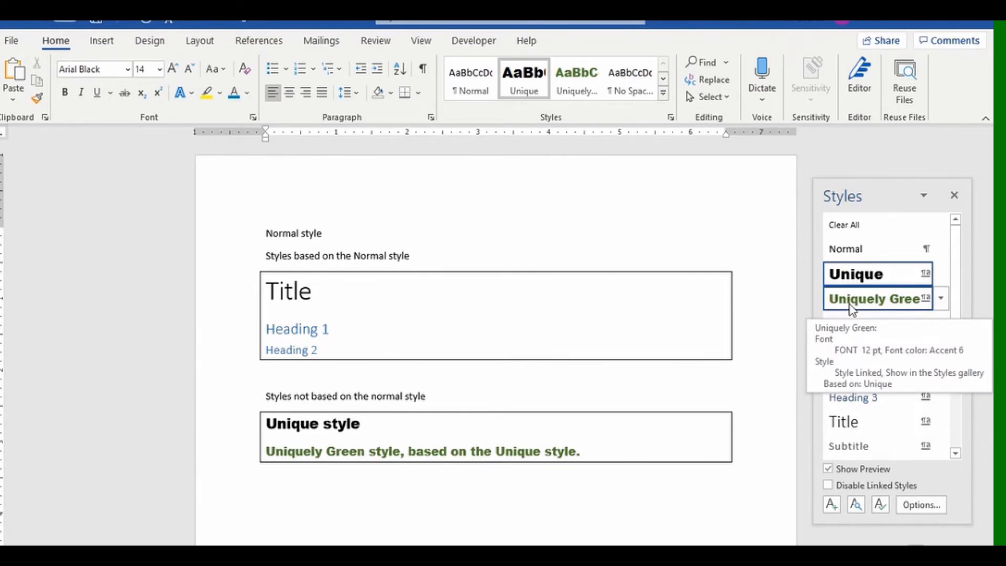
pyautogui.click(495, 480)
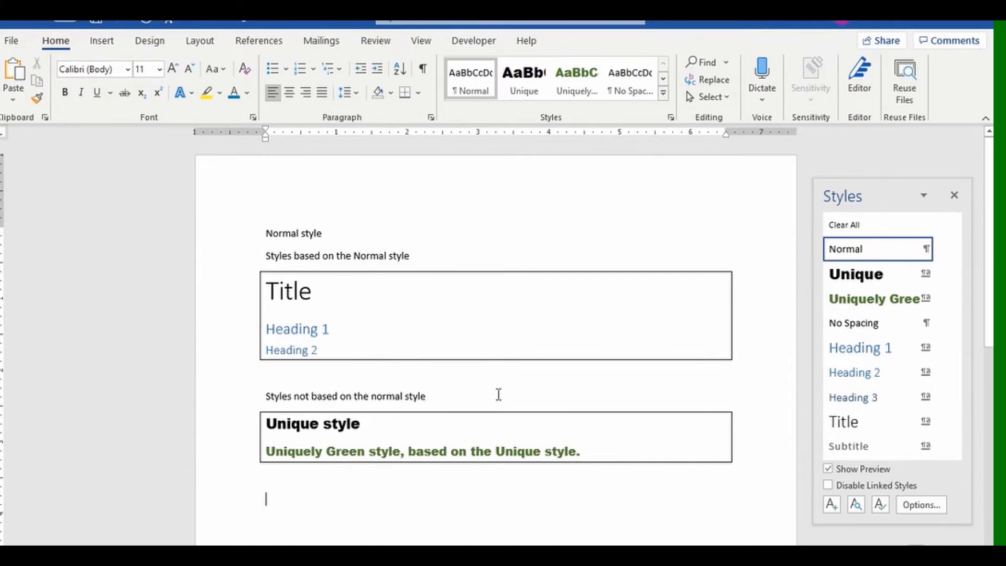
# Modify the Normal style to Centered paragraph alignment, keeping the font colour Automatic.
pyautogui.rightClick(476, 87)
pyautogui.click(474, 82)
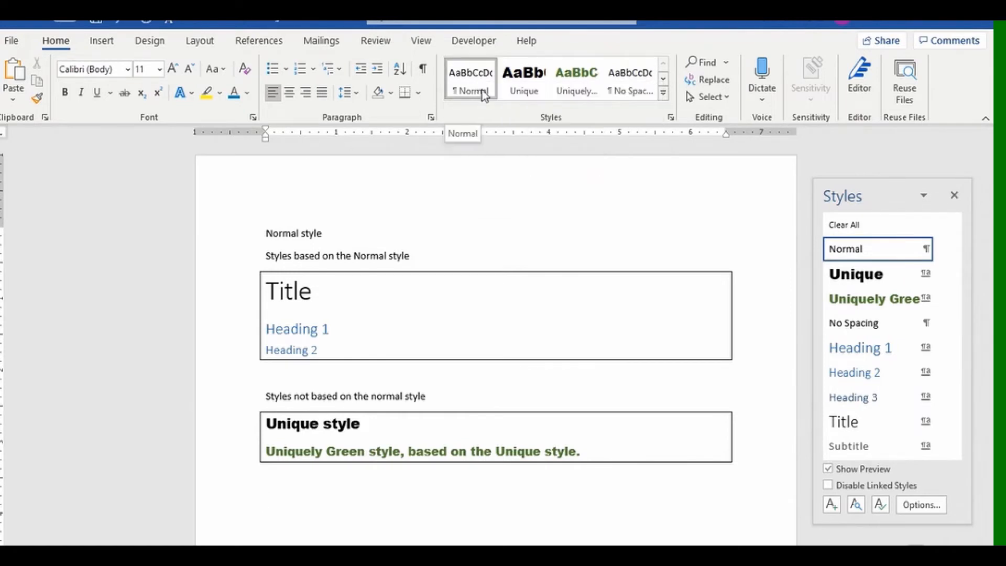
pyautogui.rightClick(484, 94)
pyautogui.click(500, 119)
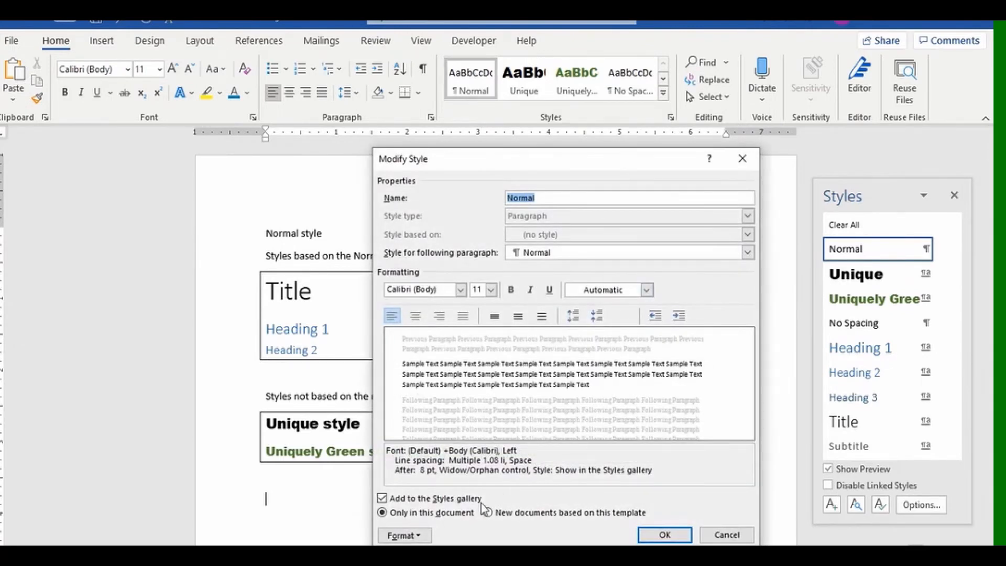
pyautogui.click(647, 290)
pyautogui.click(649, 309)
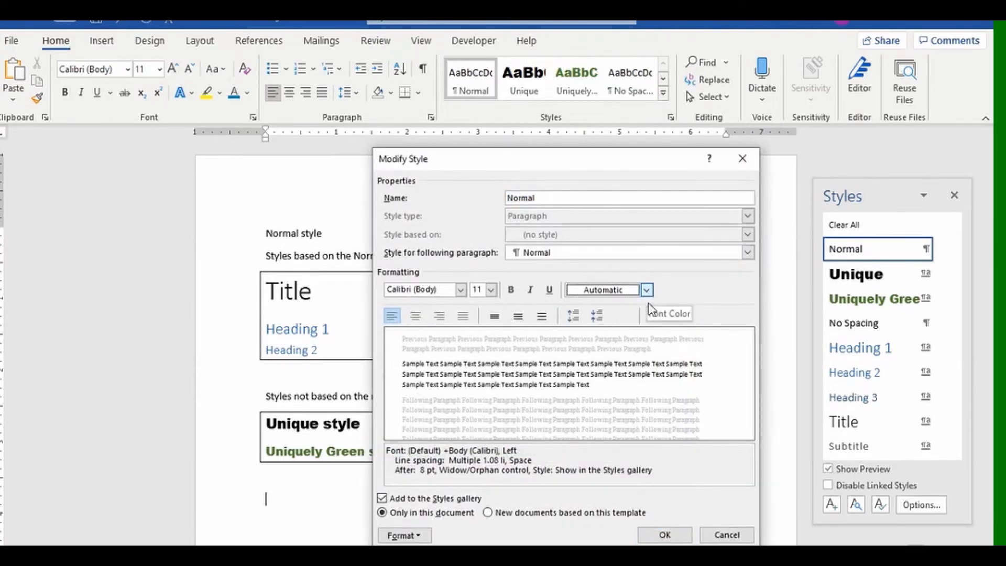
pyautogui.click(411, 535)
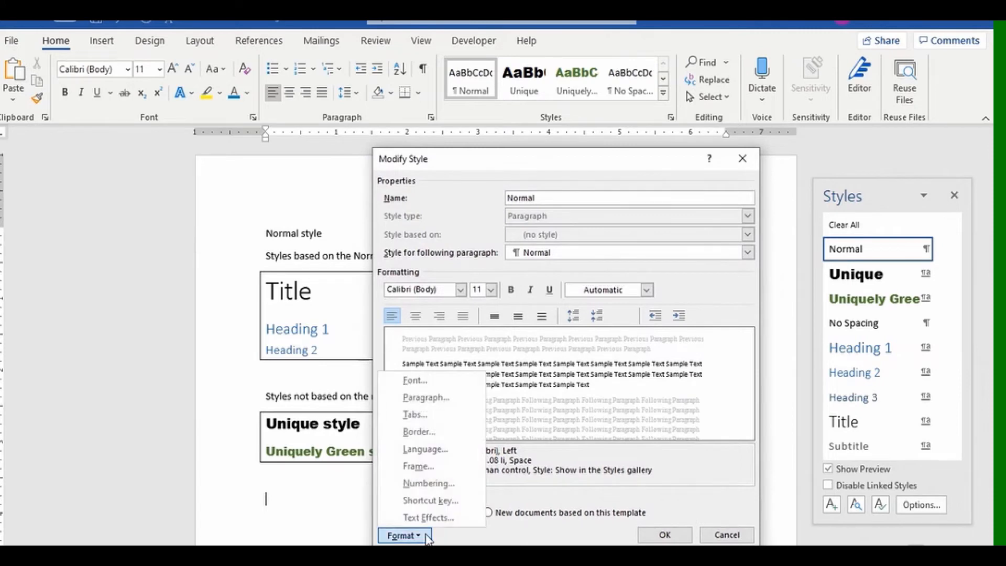
pyautogui.click(431, 398)
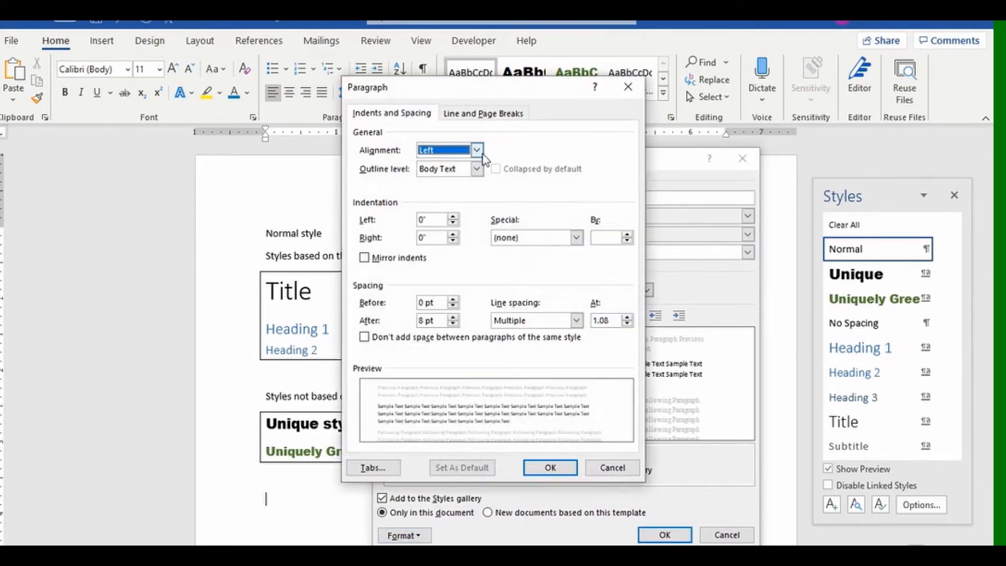
pyautogui.click(478, 151)
pyautogui.click(466, 174)
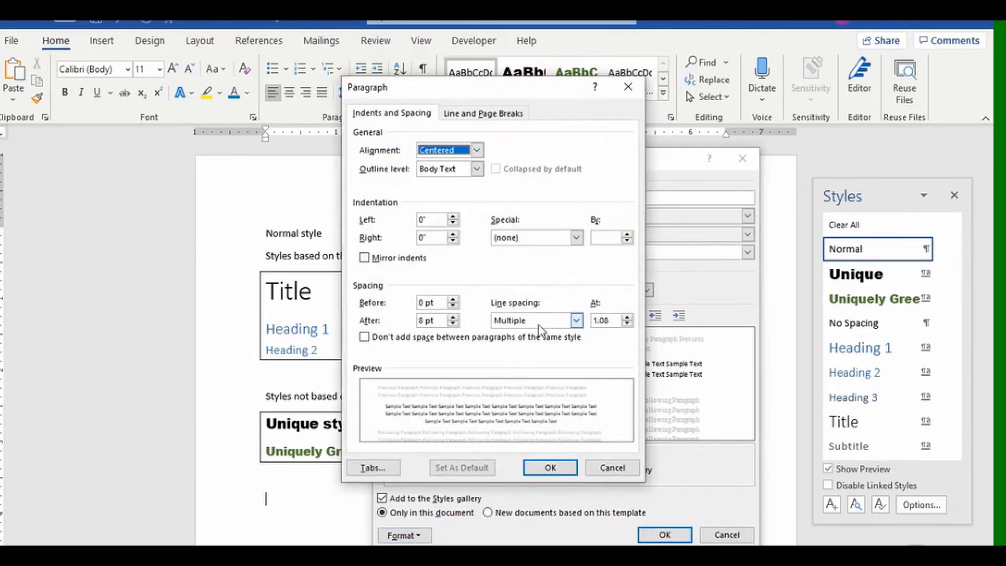
pyautogui.click(554, 467)
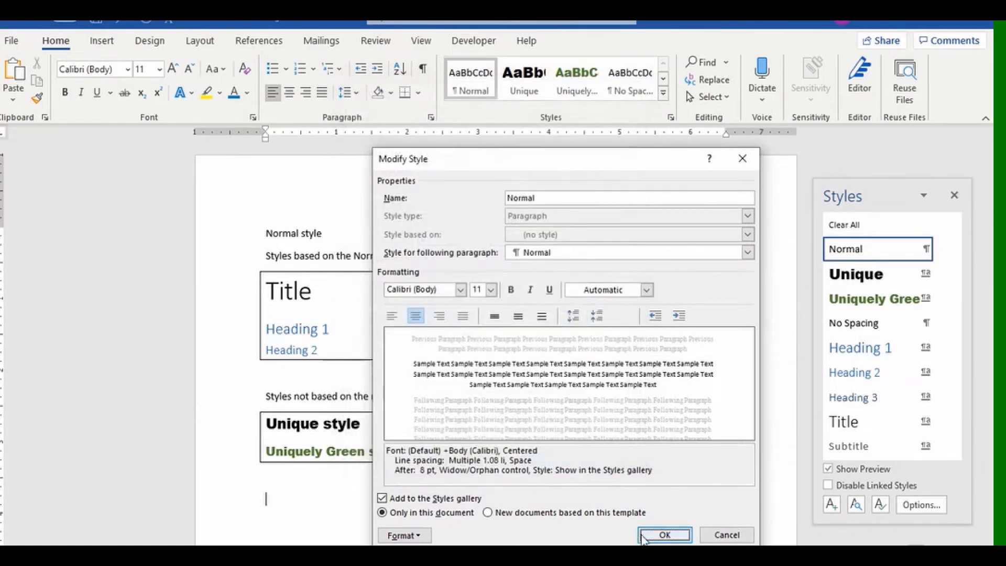
pyautogui.click(643, 535)
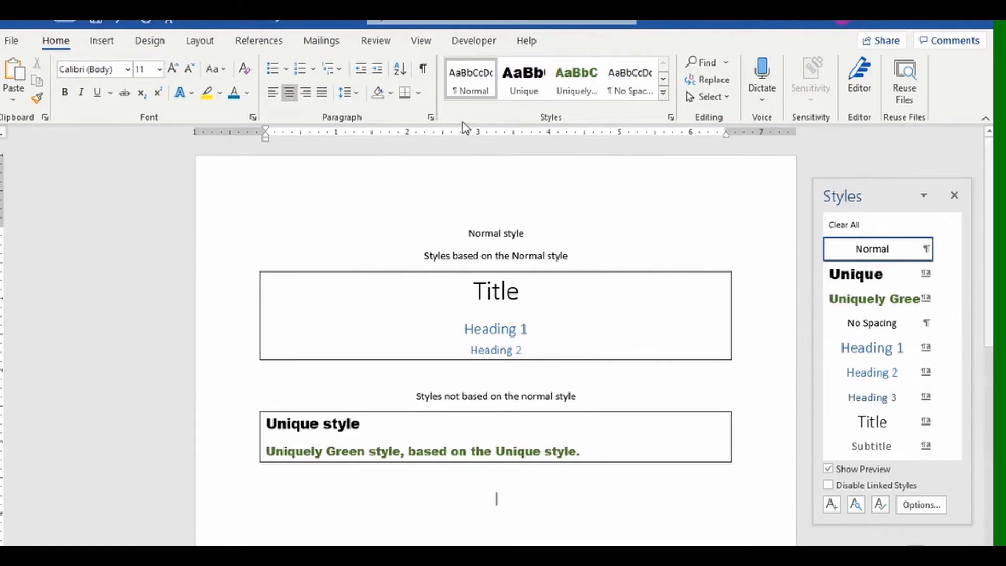
# Undo the Normal centring, then modify the Unique style to use Right paragraph alignment.
pyautogui.click(120, 23)
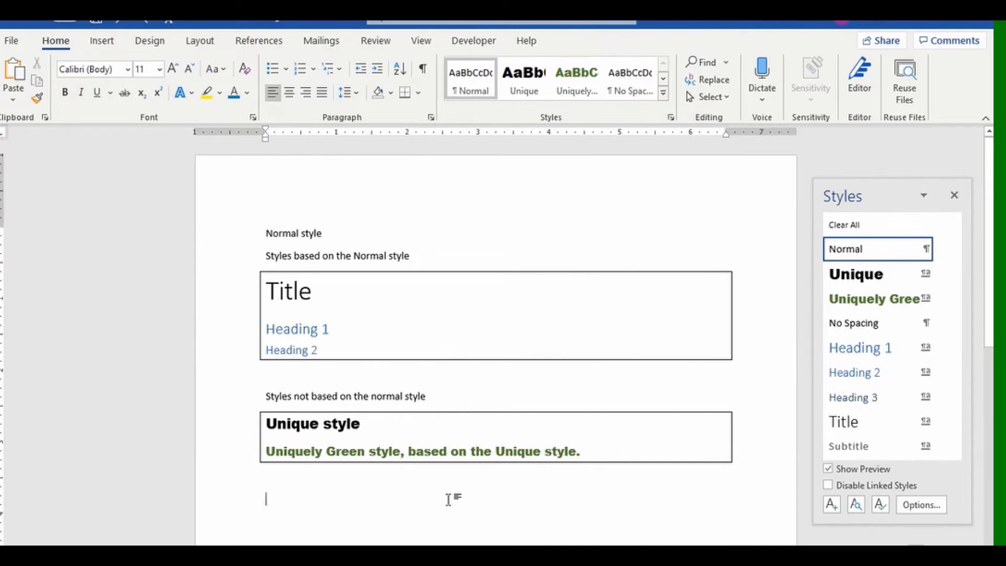
pyautogui.click(374, 424)
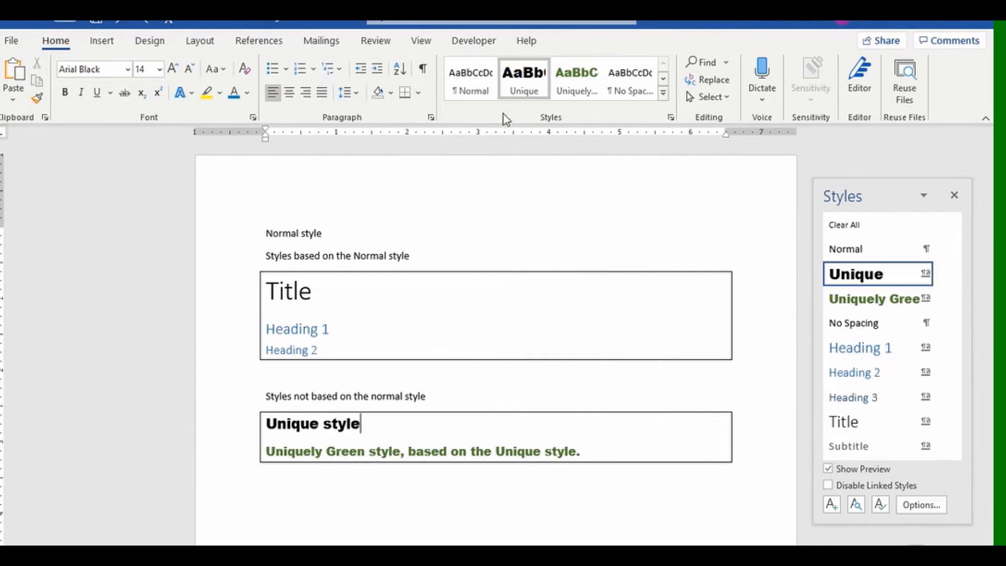
pyautogui.rightClick(529, 89)
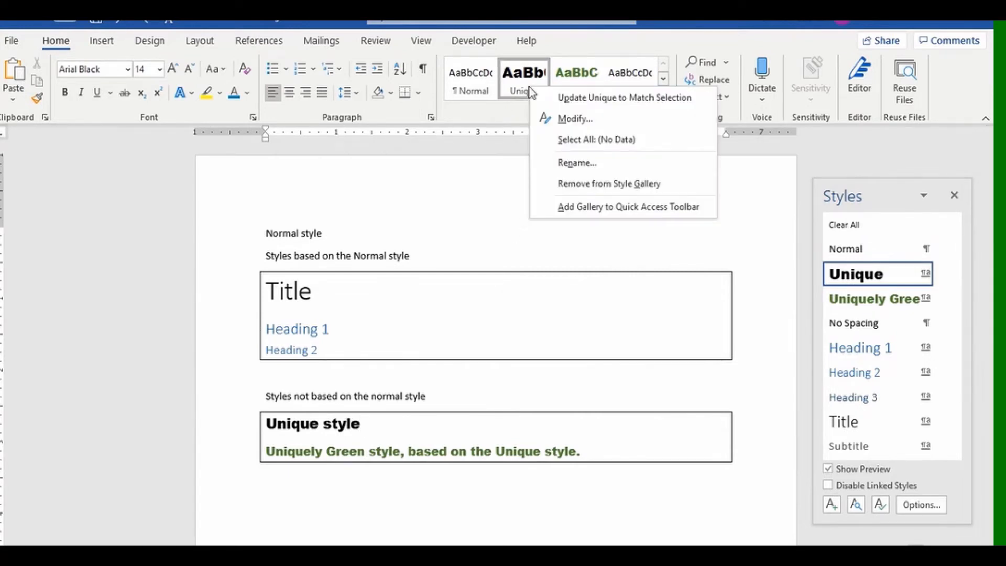
pyautogui.click(555, 118)
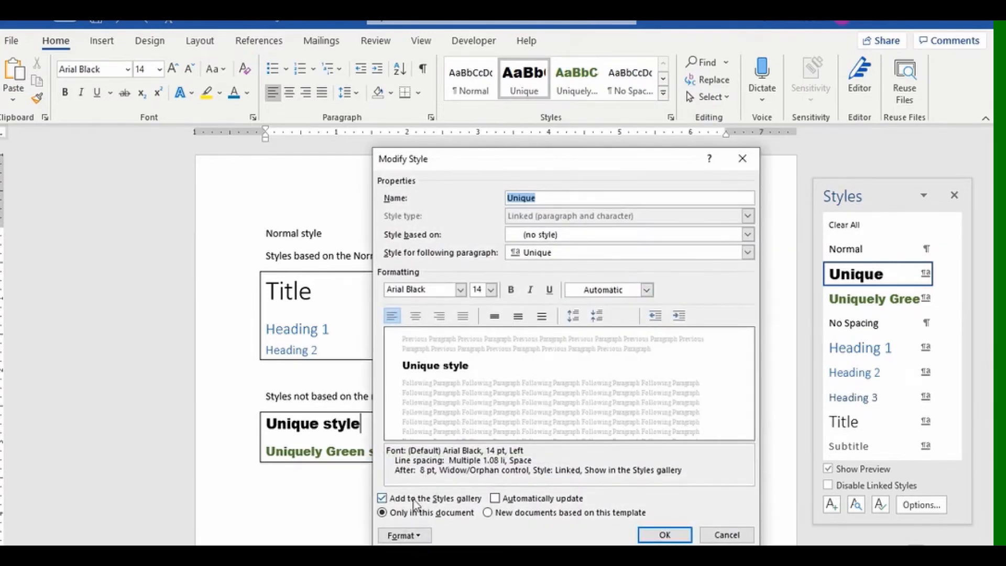
pyautogui.click(403, 535)
pyautogui.click(426, 398)
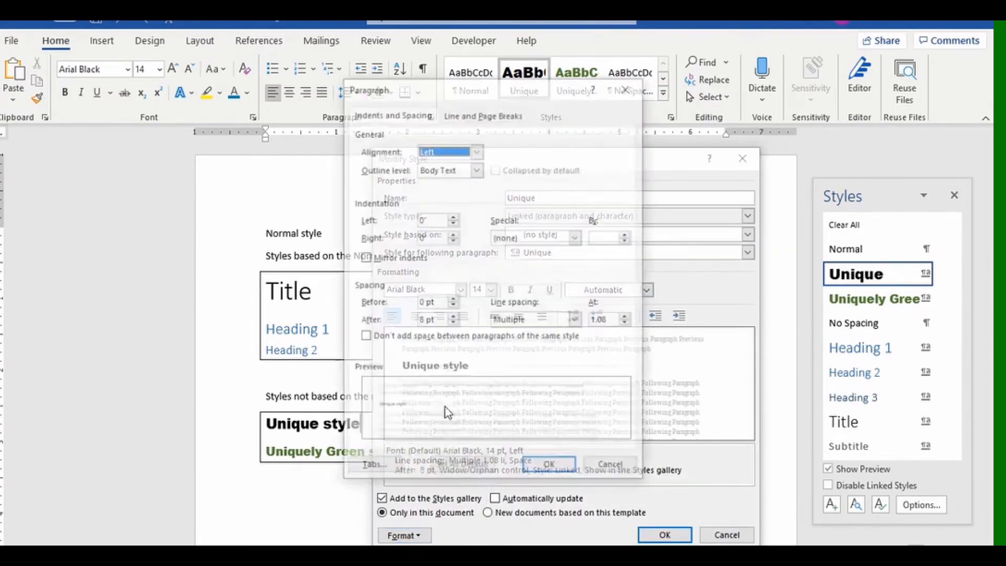
pyautogui.click(476, 150)
pyautogui.click(474, 182)
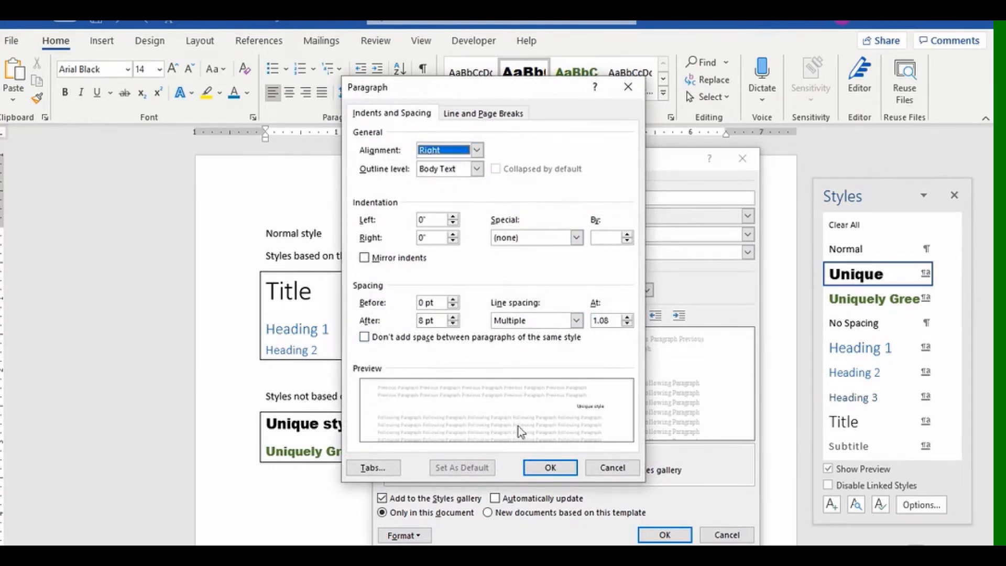
pyautogui.click(549, 468)
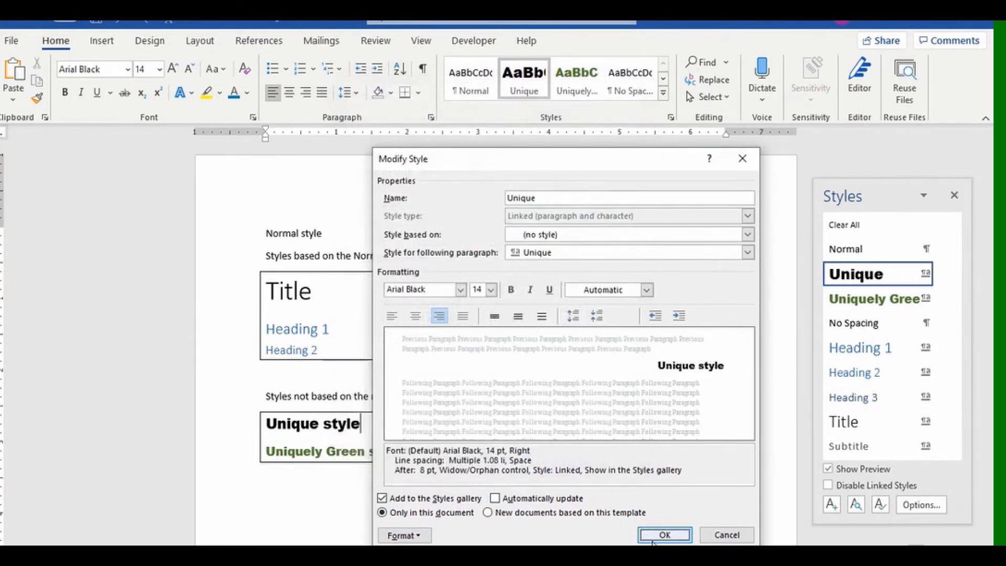
pyautogui.click(653, 536)
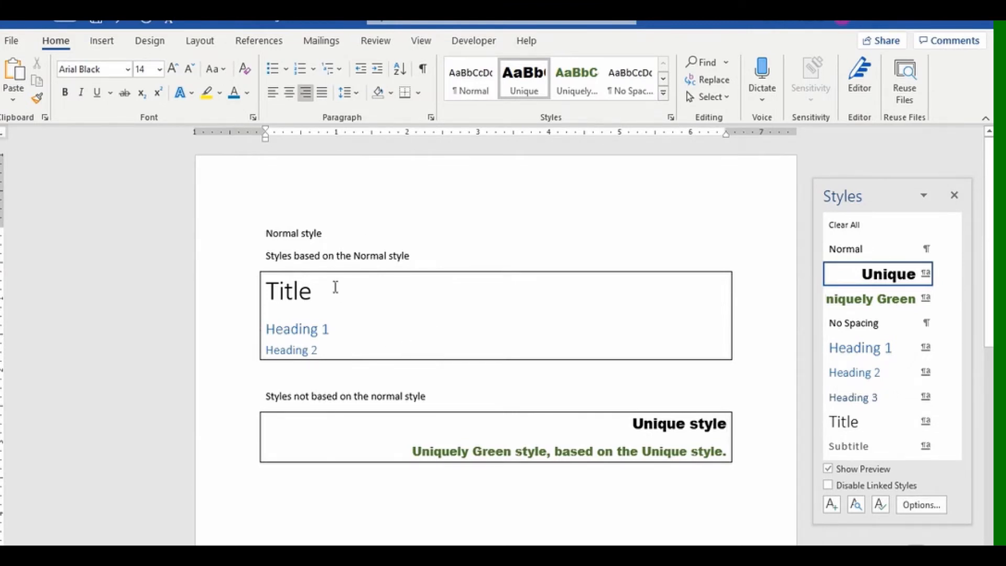
pyautogui.click(341, 328)
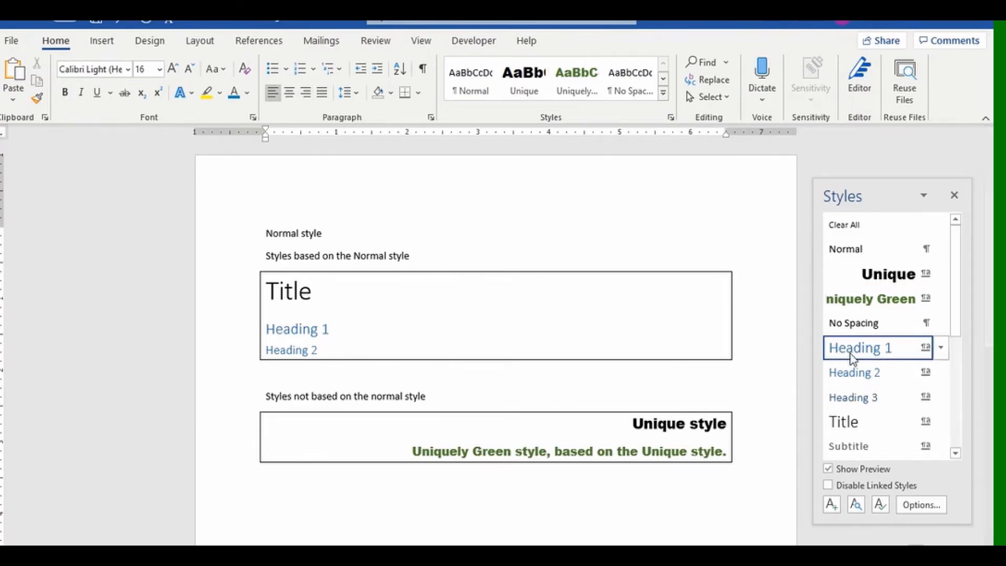
pyautogui.moveTo(853, 359)
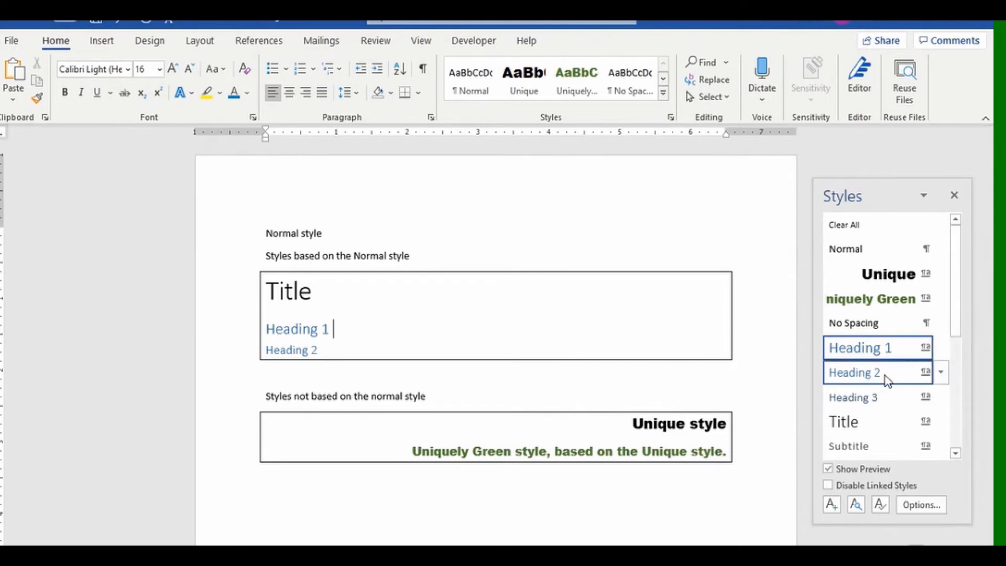
pyautogui.moveTo(886, 377)
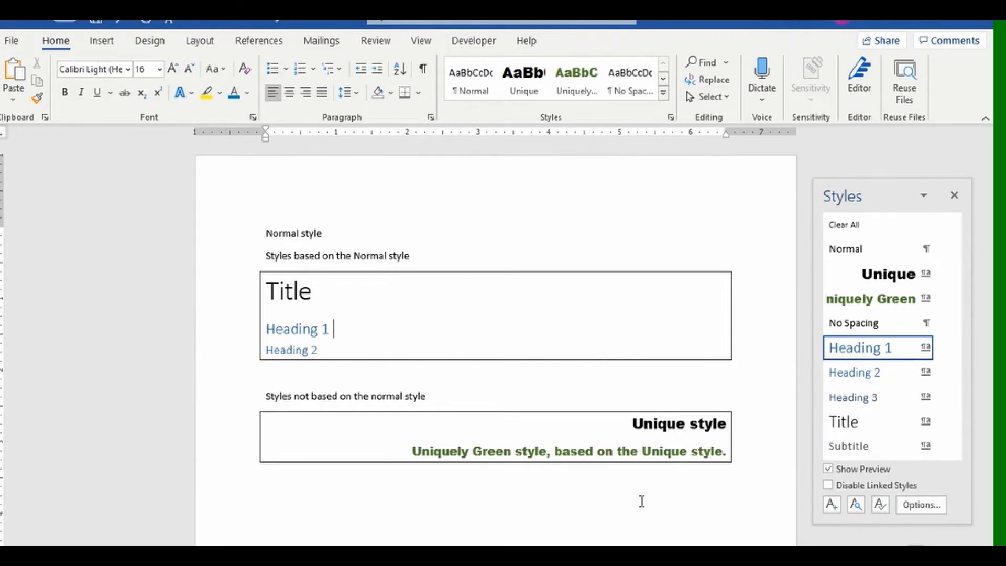
pyautogui.click(633, 423)
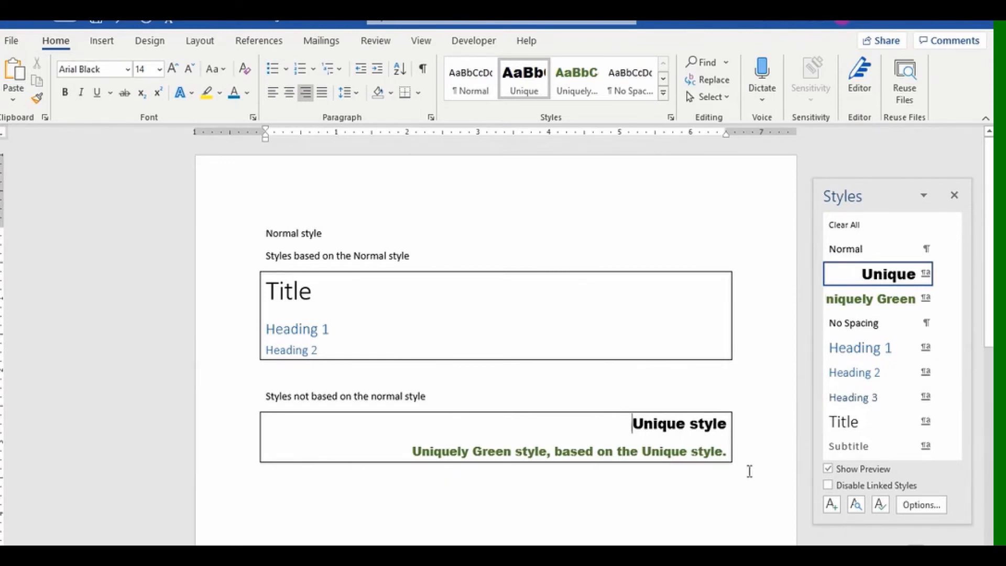
pyautogui.click(726, 451)
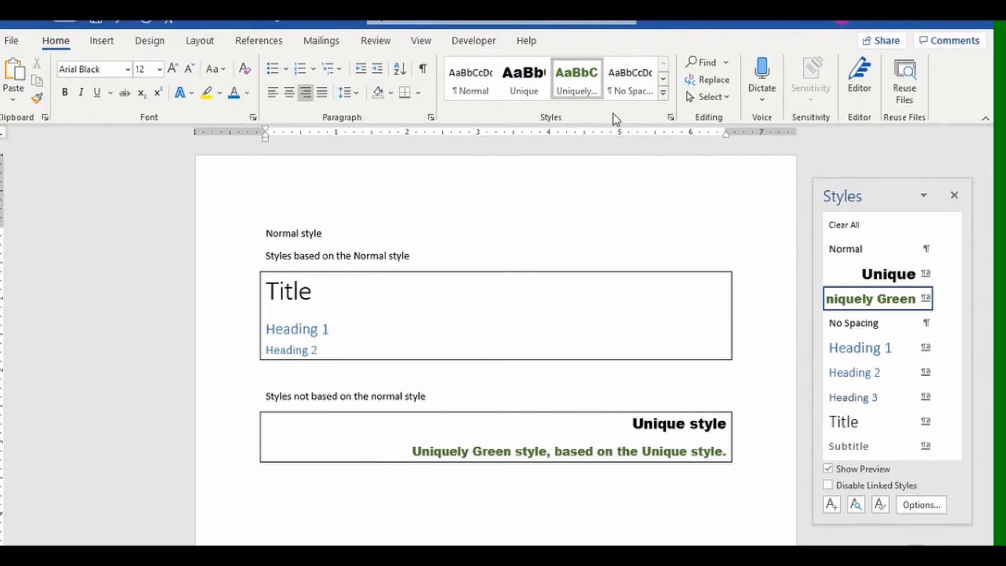
# Type the sample line 'fldjaflkdsjfakj' below the green text and give it a blue outlined text effect.
pyautogui.click(664, 94)
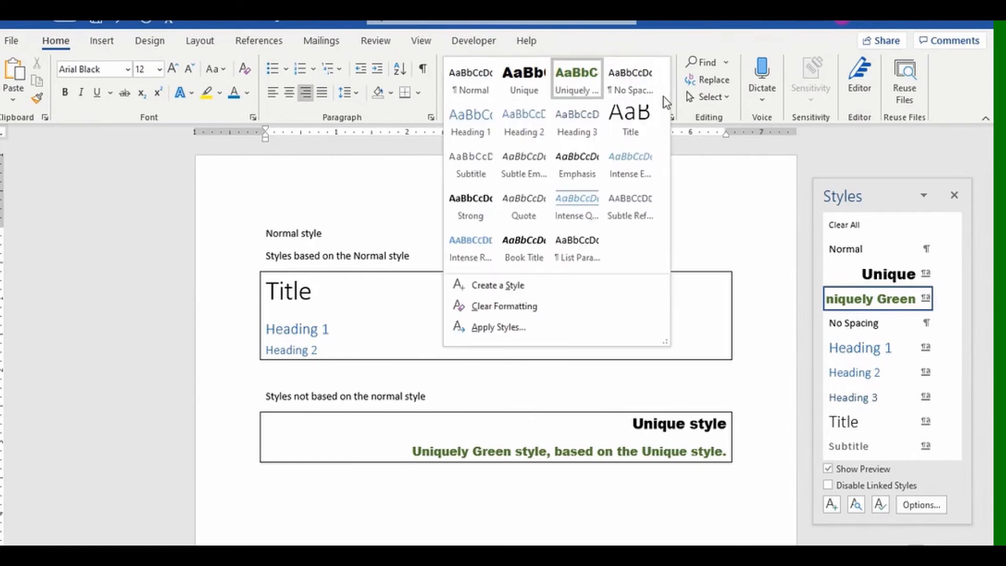
pyautogui.click(333, 503)
pyautogui.click(355, 506)
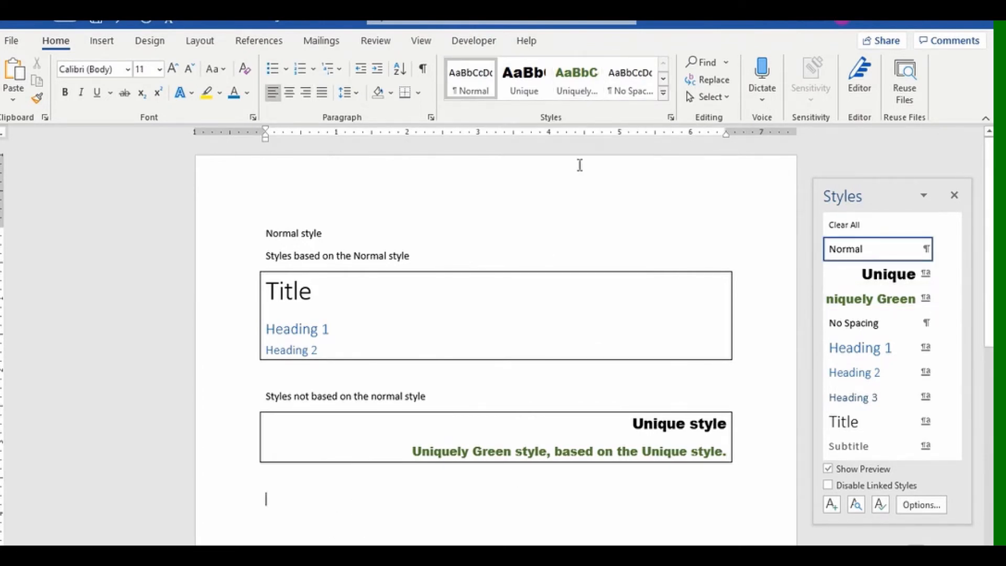
pyautogui.write('fldjaflkdsjfakj')
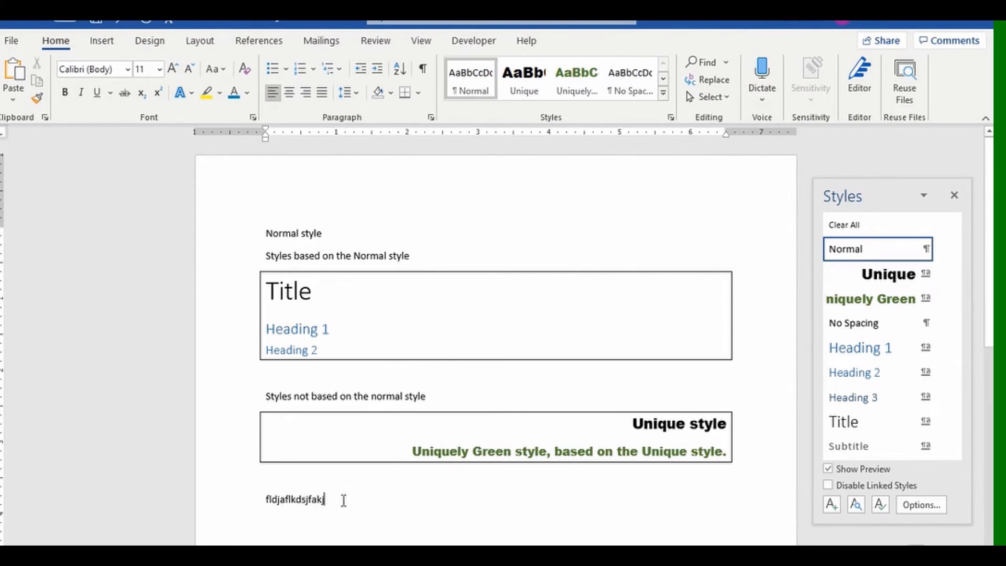
pyautogui.moveTo(343, 500); pyautogui.dragTo(265, 500)
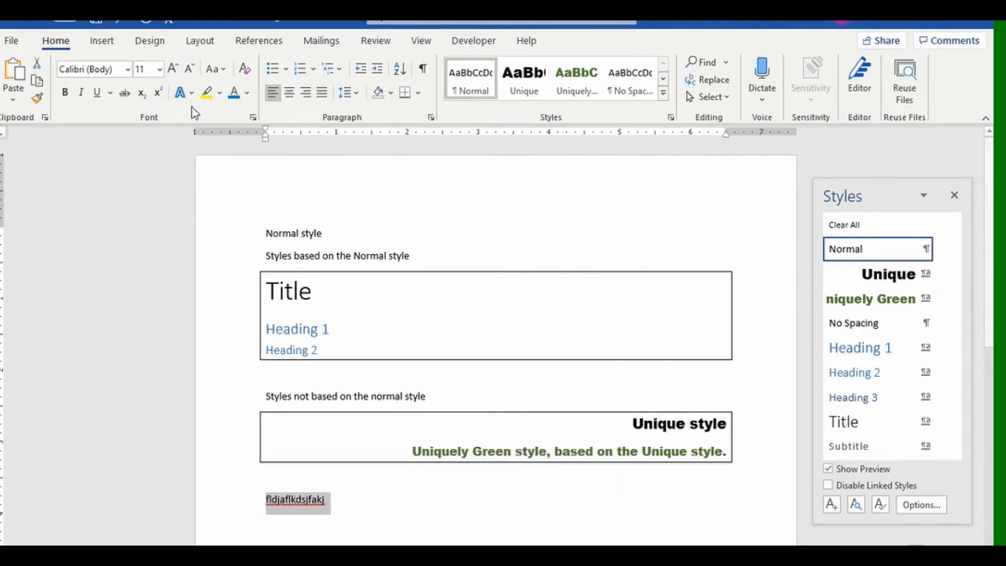
pyautogui.click(181, 95)
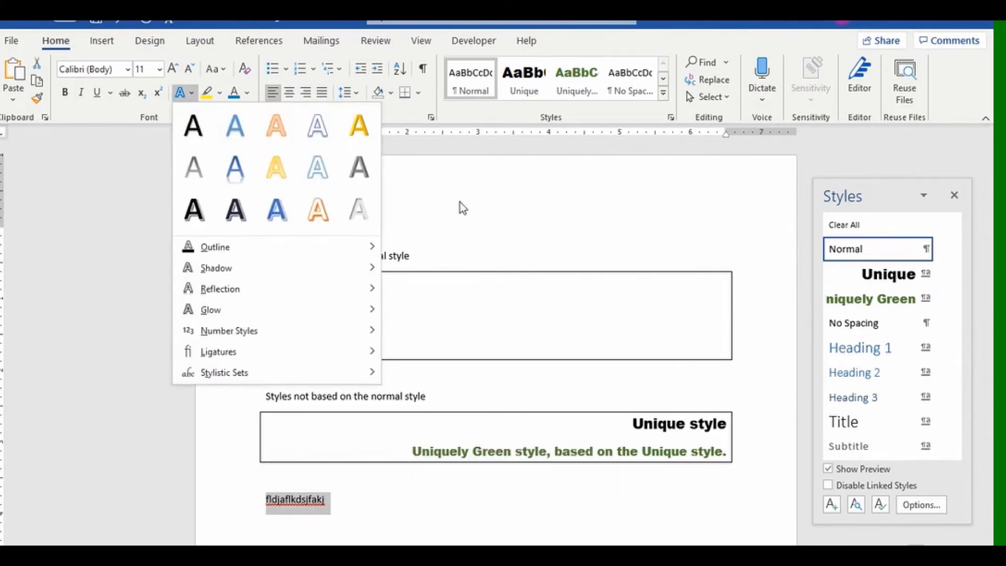
pyautogui.click(250, 167)
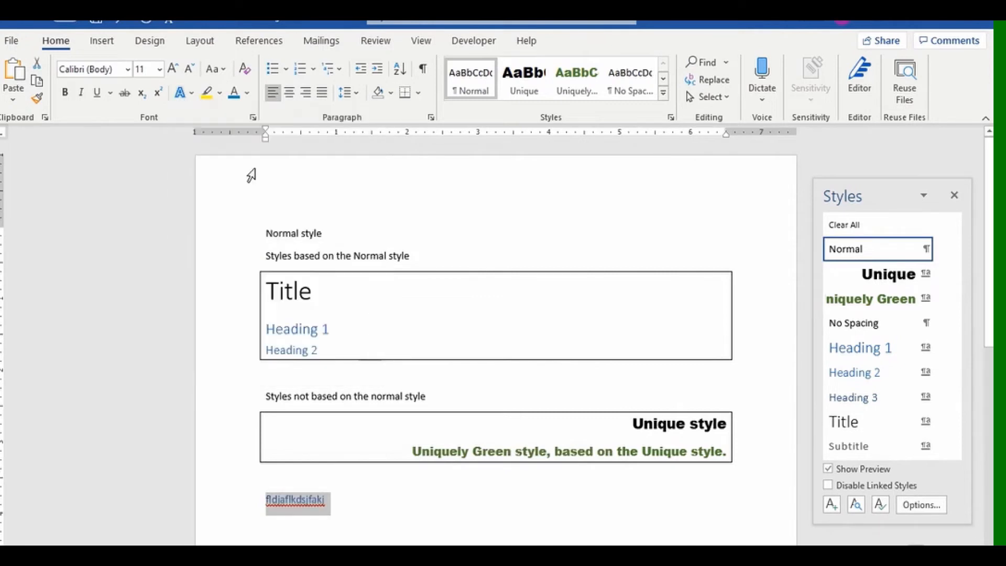
# Start a new style from that line based on (no style), then cancel without creating it.
pyautogui.click(663, 93)
pyautogui.click(519, 285)
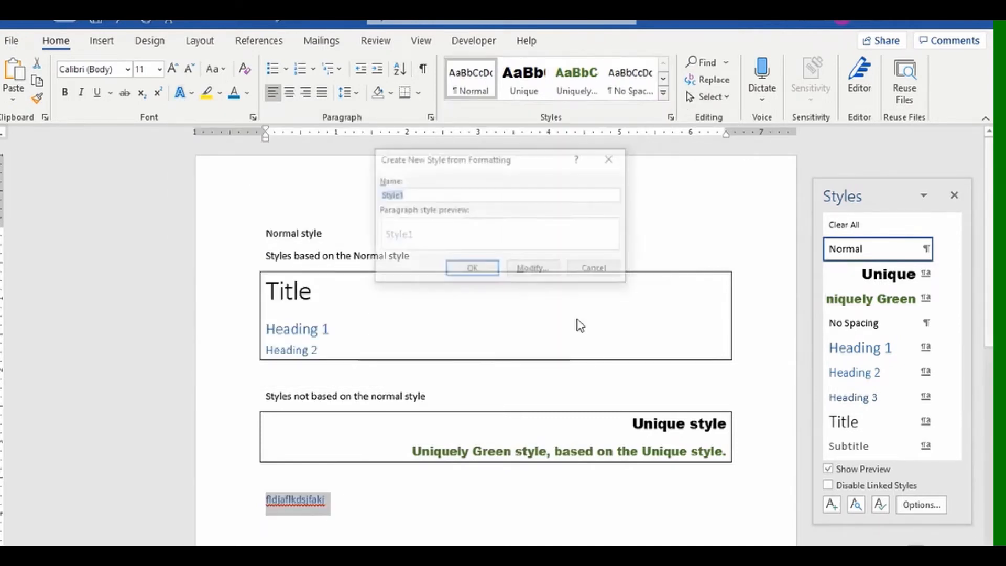
pyautogui.click(548, 274)
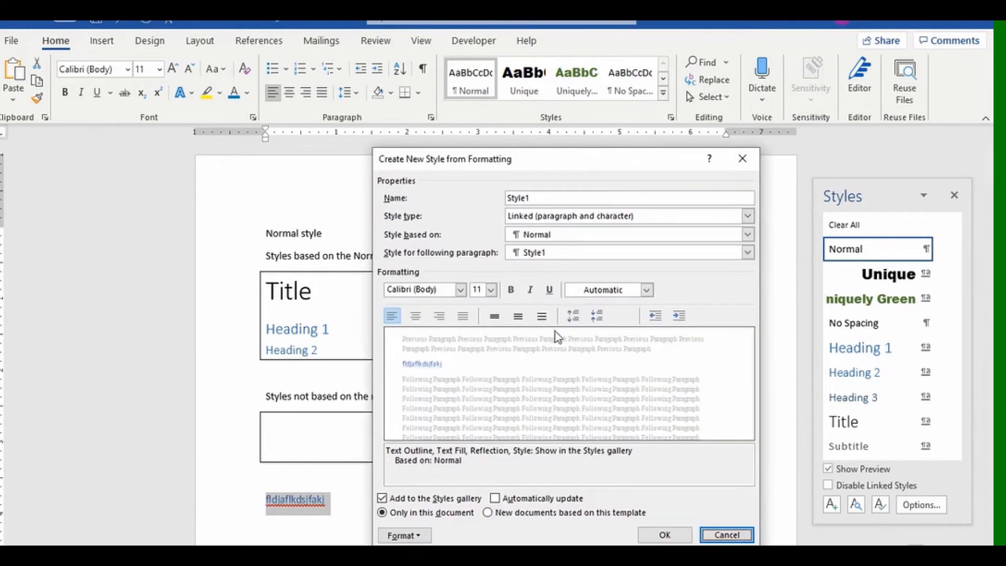
pyautogui.click(752, 236)
pyautogui.click(689, 246)
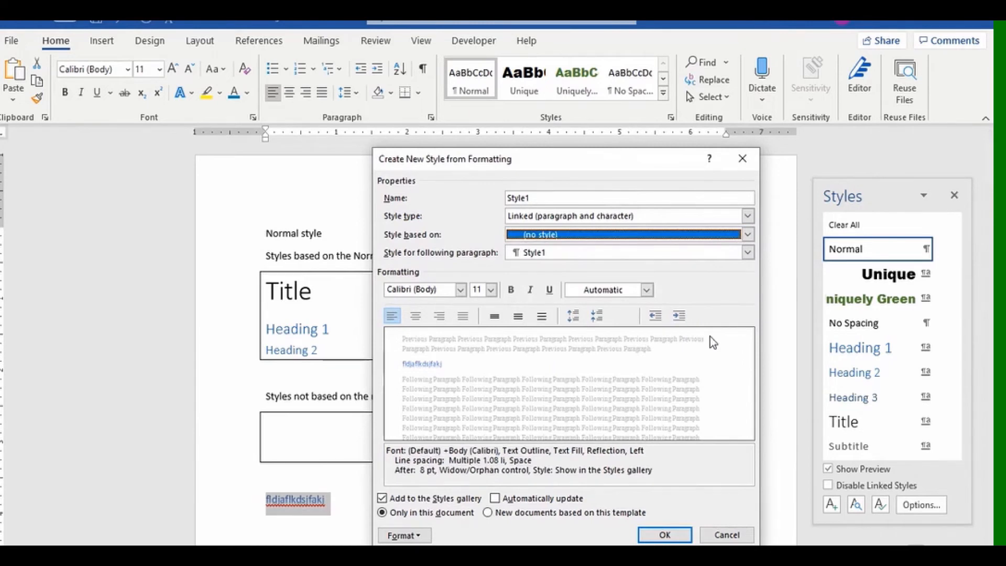
pyautogui.click(734, 535)
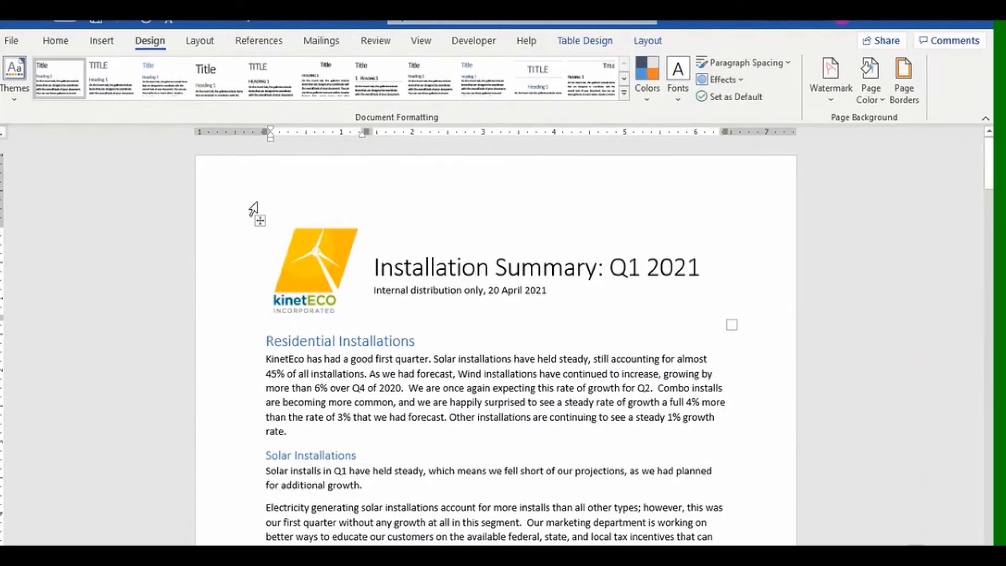
# Turn on the Navigation Pane, browse the Installation Summary headings, then close the pane.
pyautogui.click(420, 41)
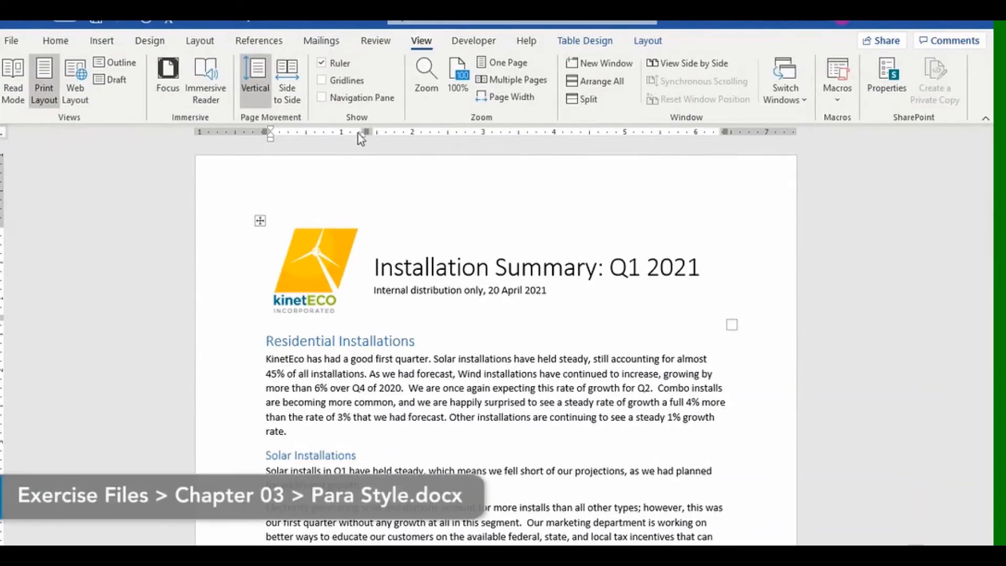
pyautogui.click(322, 100)
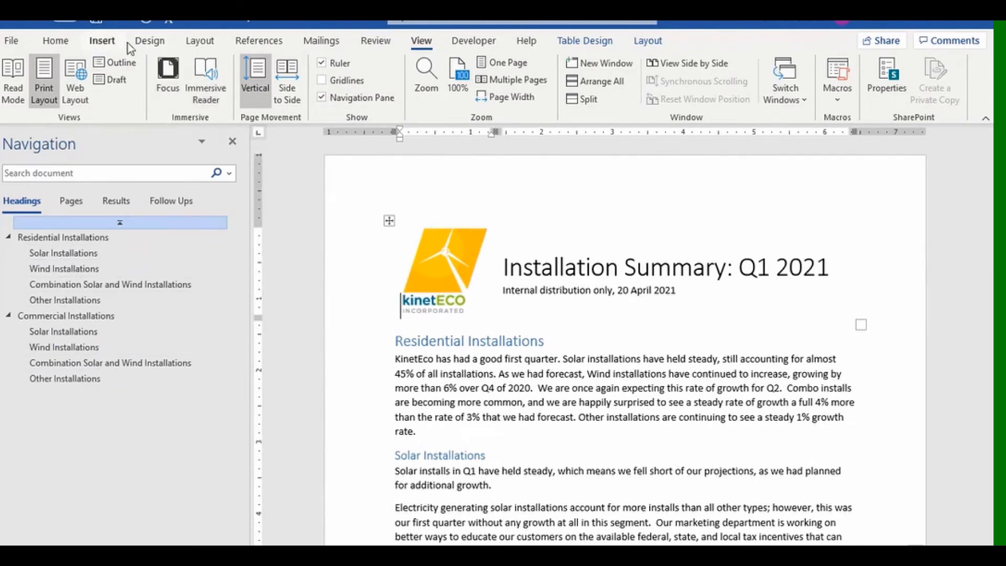
pyautogui.click(144, 45)
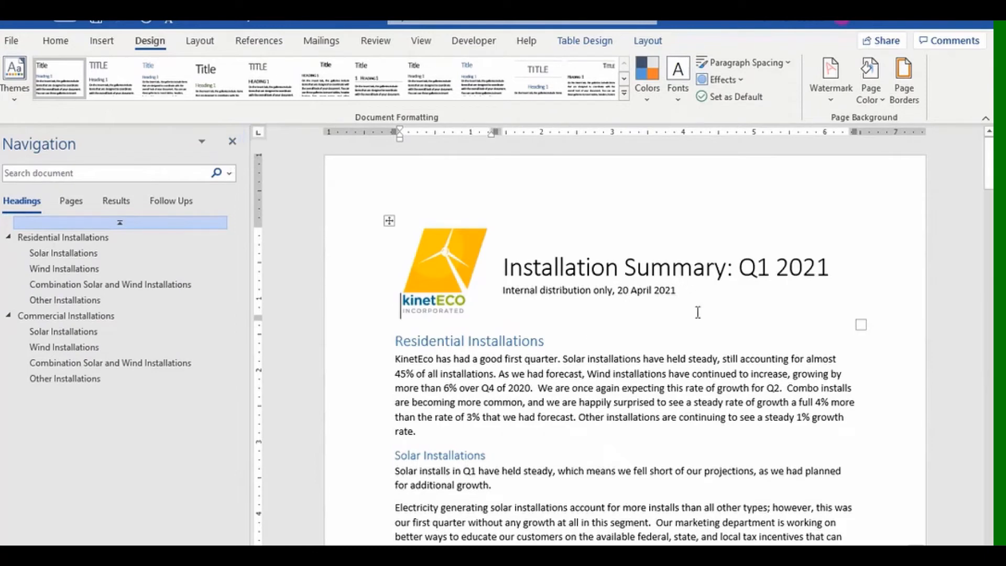
pyautogui.scroll(-2, 525, 435)
pyautogui.scroll(-4, 525, 435)
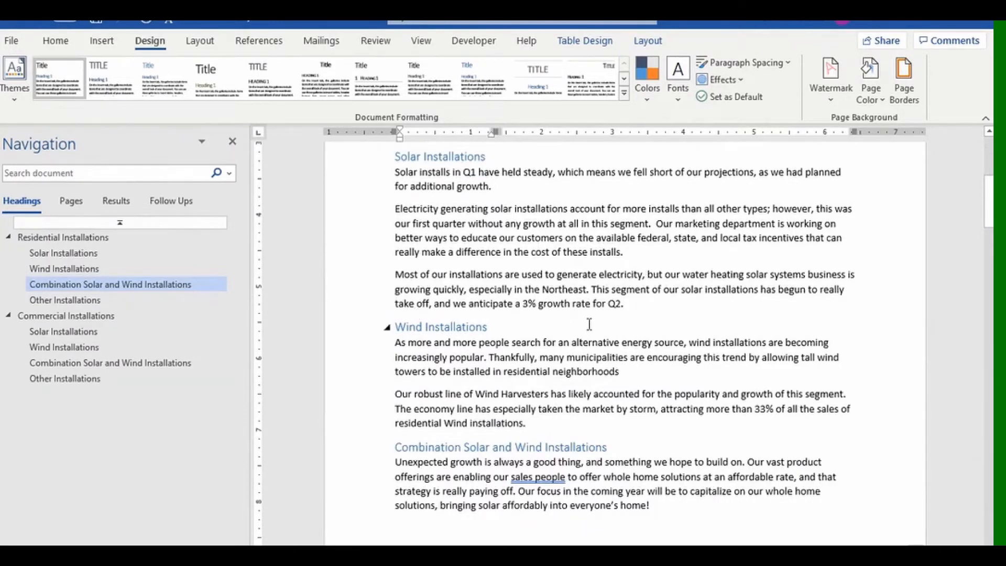
pyautogui.click(232, 141)
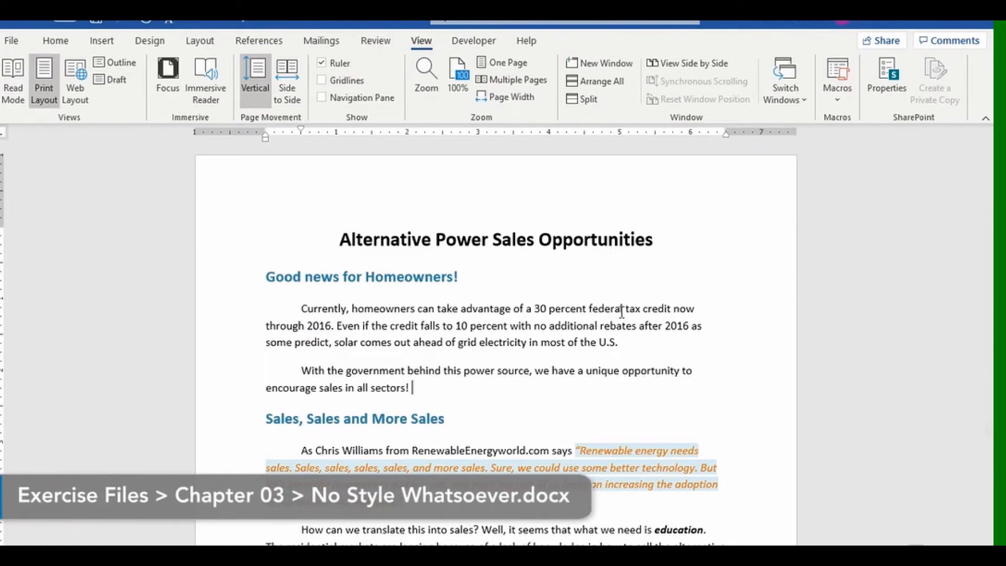
pyautogui.click(233, 277)
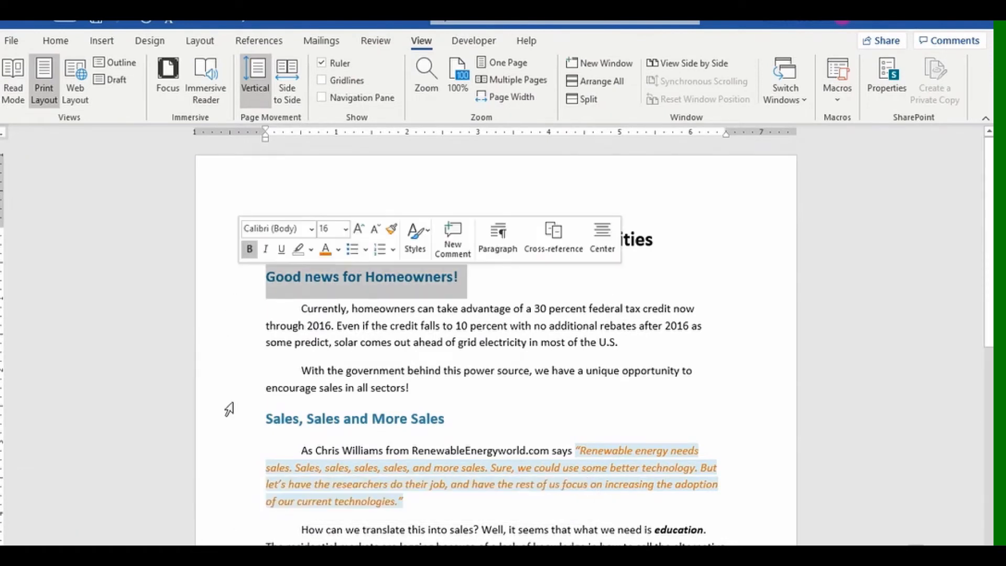
pyautogui.click(241, 418)
pyautogui.click(484, 425)
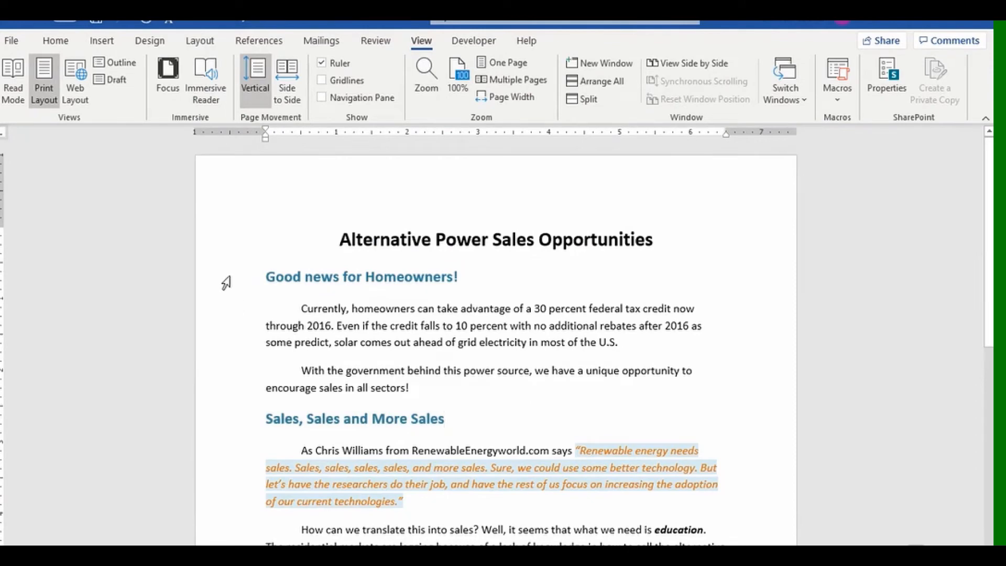
pyautogui.scroll(-5, 507, 388)
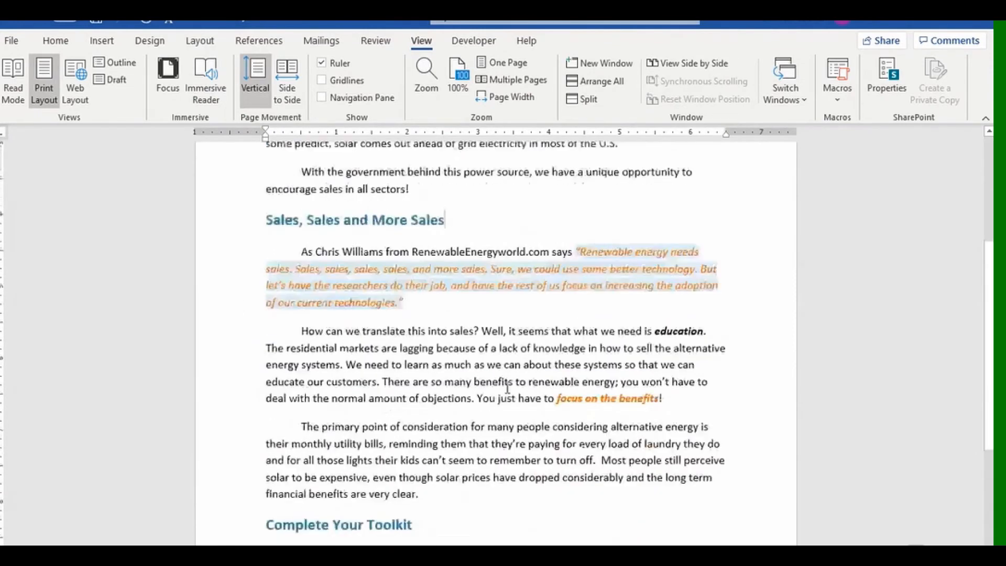
pyautogui.scroll(5, 502, 476)
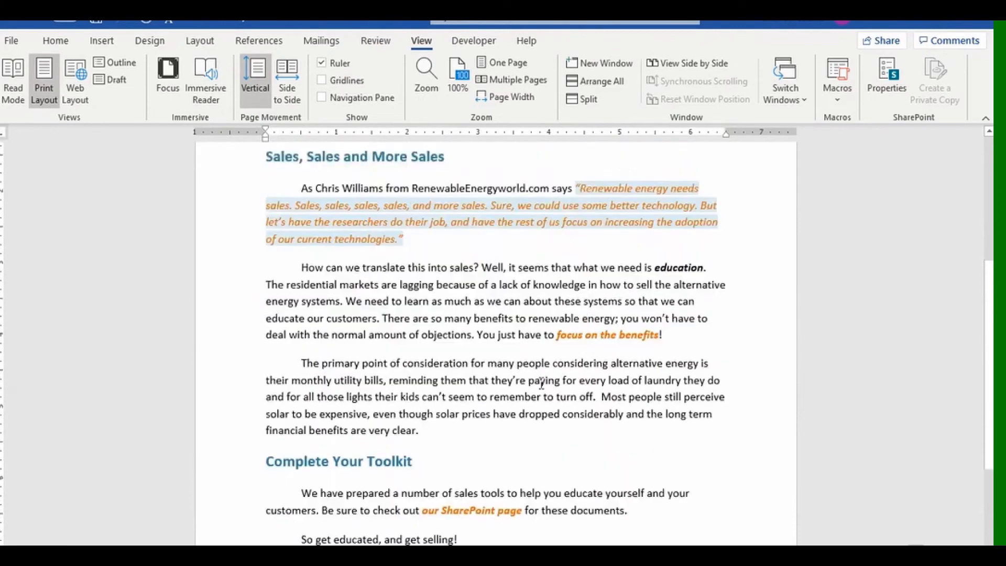
pyautogui.click(522, 273)
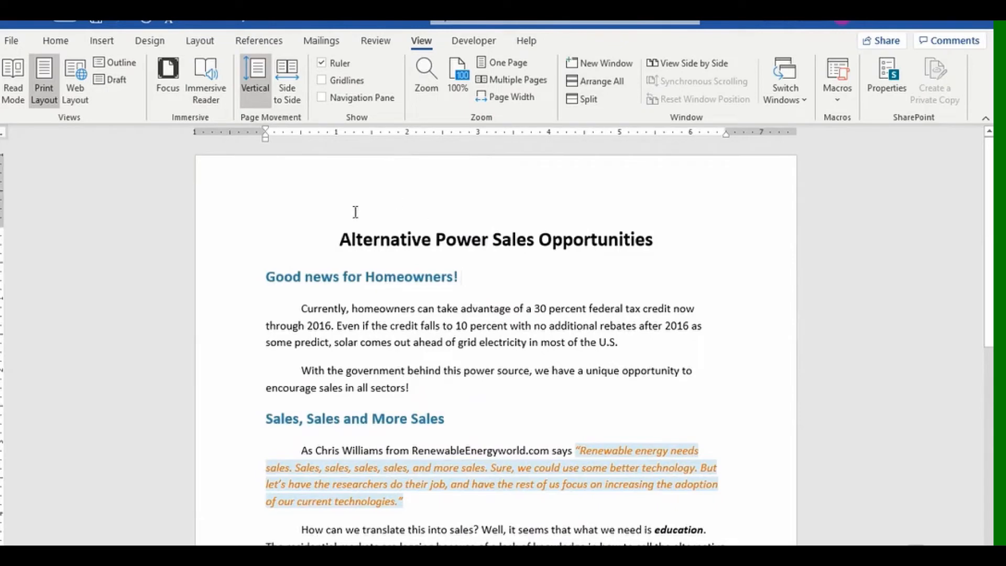
pyautogui.click(107, 81)
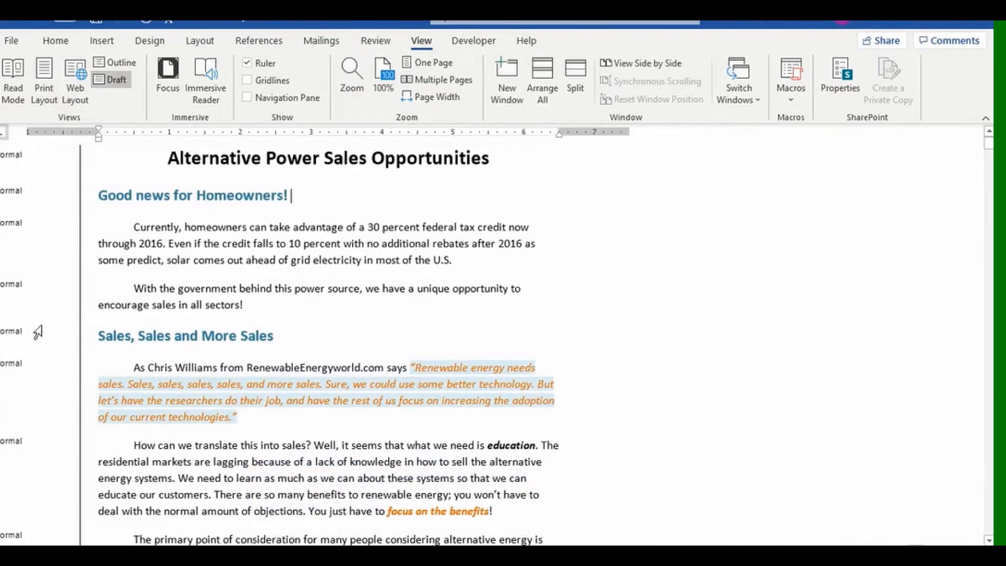
pyautogui.click(44, 89)
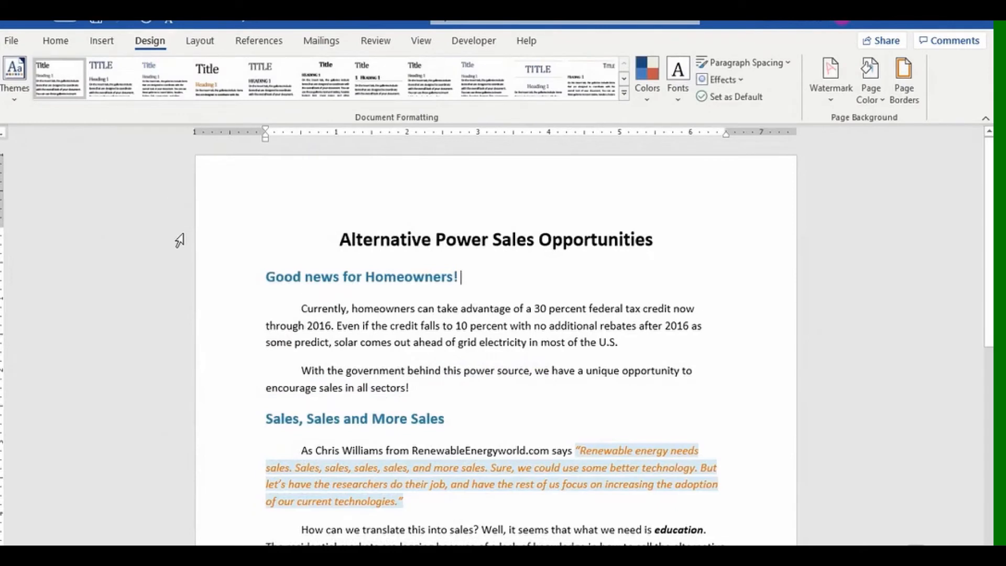
pyautogui.click(16, 98)
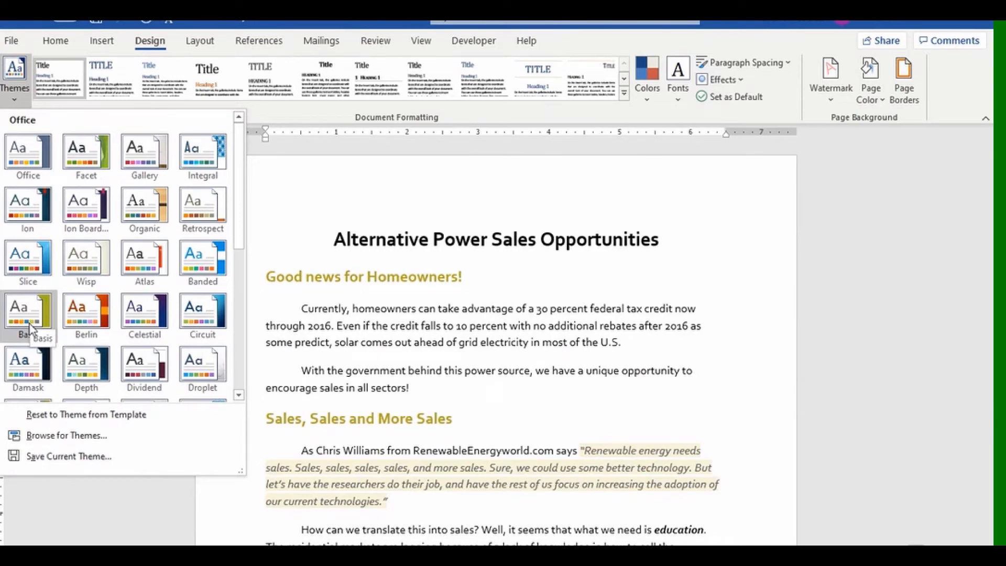
pyautogui.click(87, 486)
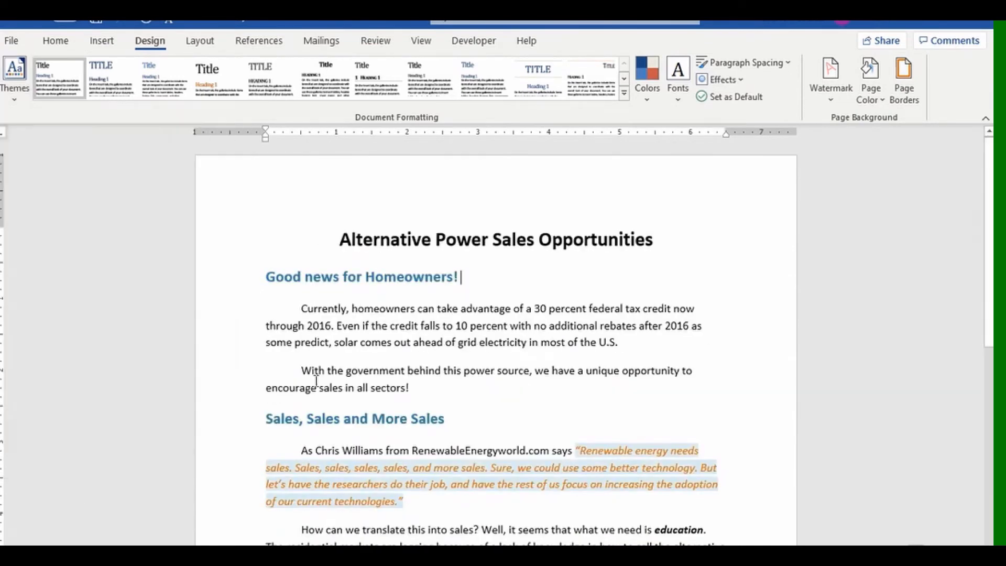
pyautogui.click(57, 40)
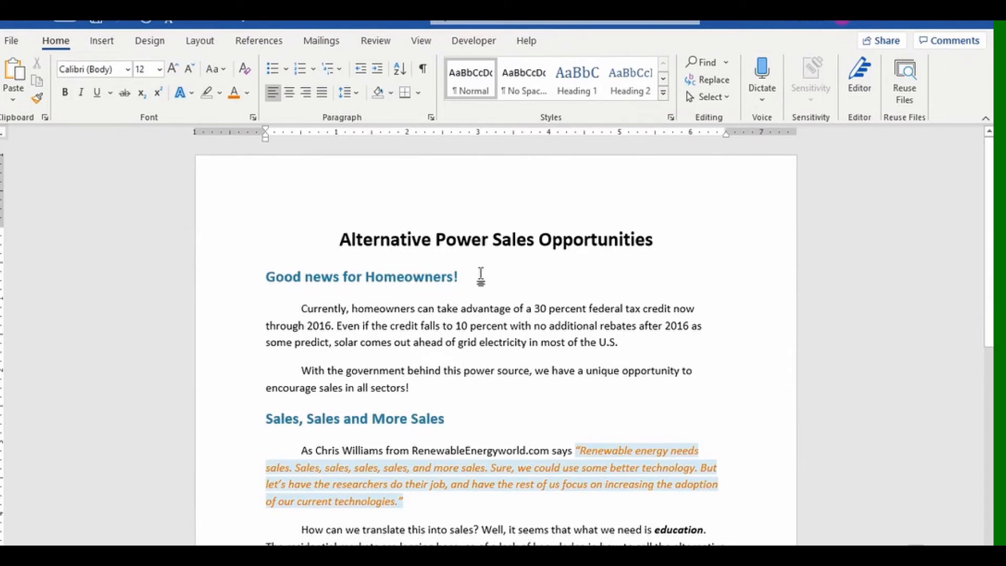
# Apply Heading 1 to the three blue headings and update the style to match them.
pyautogui.click(237, 284)
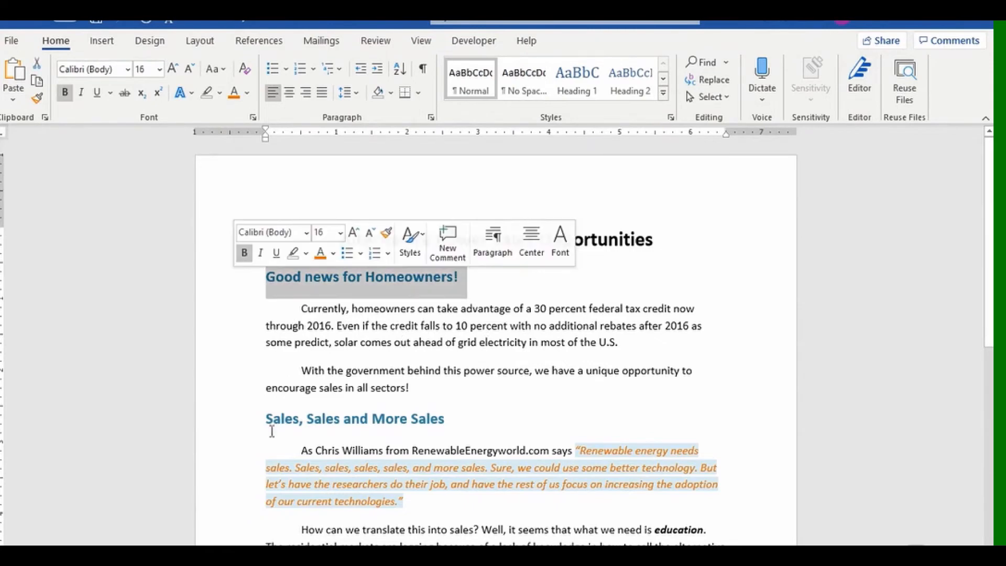
pyautogui.keyDown('ctrl'); pyautogui.click(245, 419); pyautogui.keyUp('ctrl')
pyautogui.scroll(-4, 536, 360)
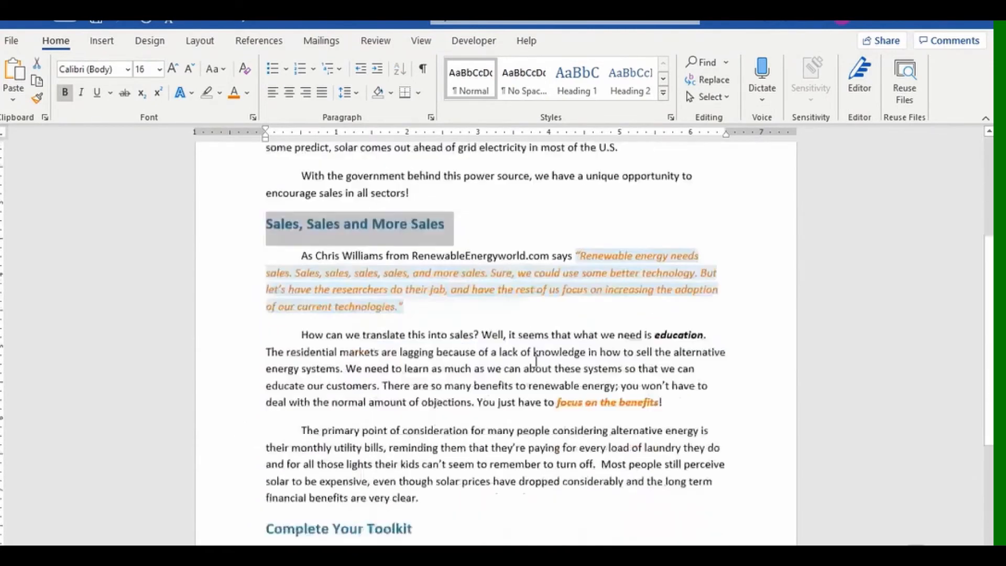
pyautogui.scroll(-3, 535, 360)
pyautogui.keyDown('ctrl'); pyautogui.click(242, 369); pyautogui.keyUp('ctrl')
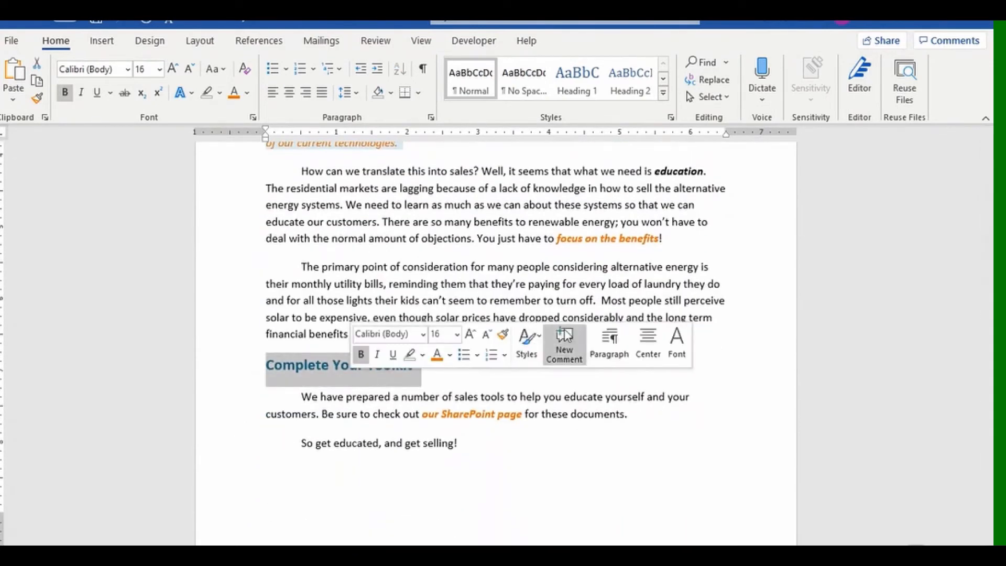
pyautogui.click(580, 90)
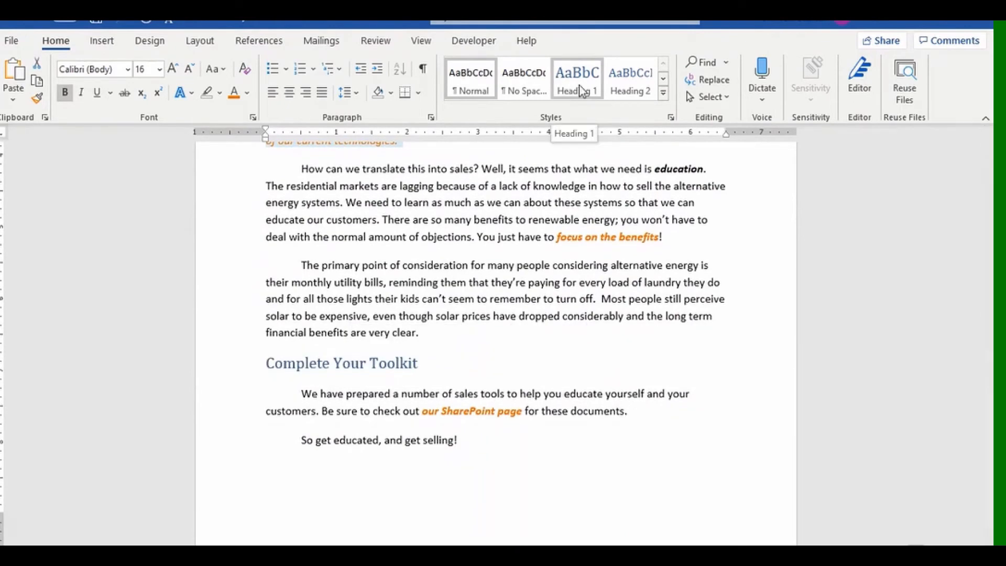
pyautogui.rightClick(582, 91)
pyautogui.click(607, 96)
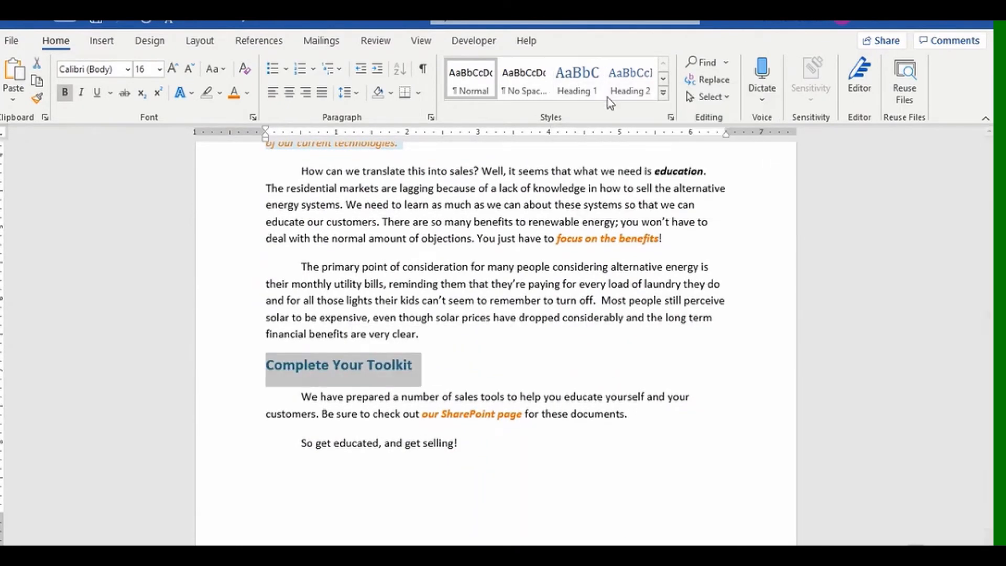
# Update the Title style to match the Alternative Power Sales Opportunities title.
pyautogui.scroll(3, 557, 325)
pyautogui.scroll(3, 557, 325)
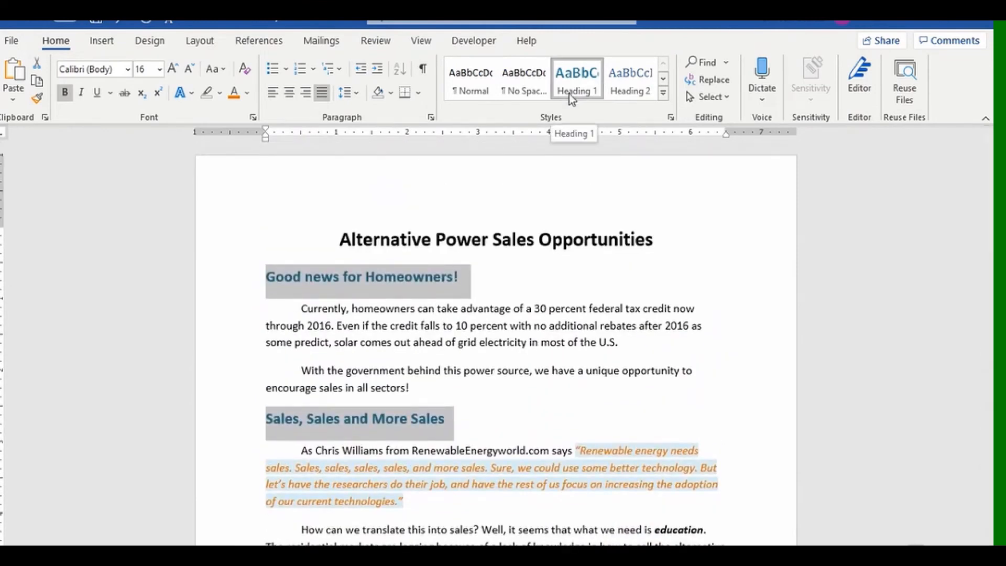
pyautogui.click(242, 241)
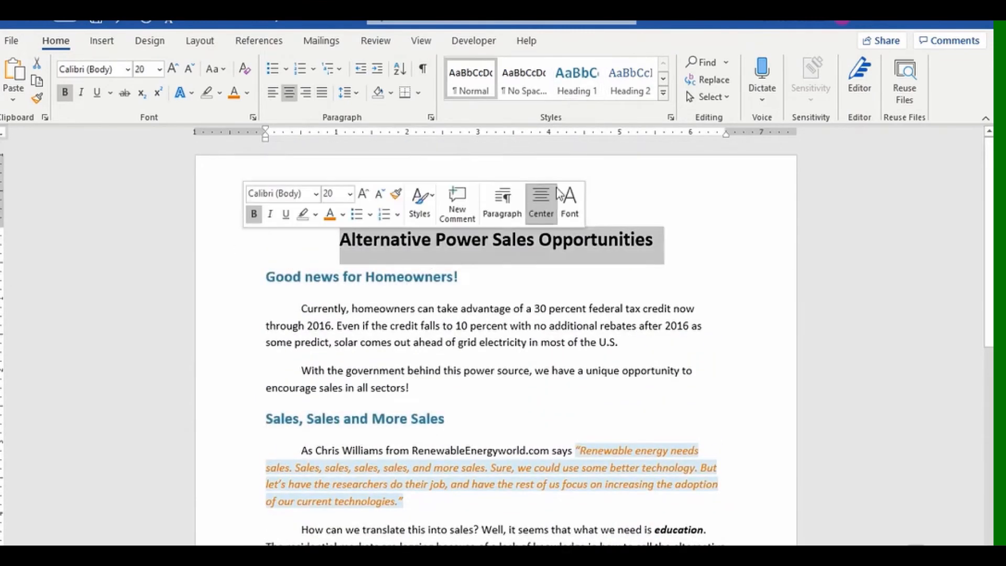
pyautogui.click(664, 93)
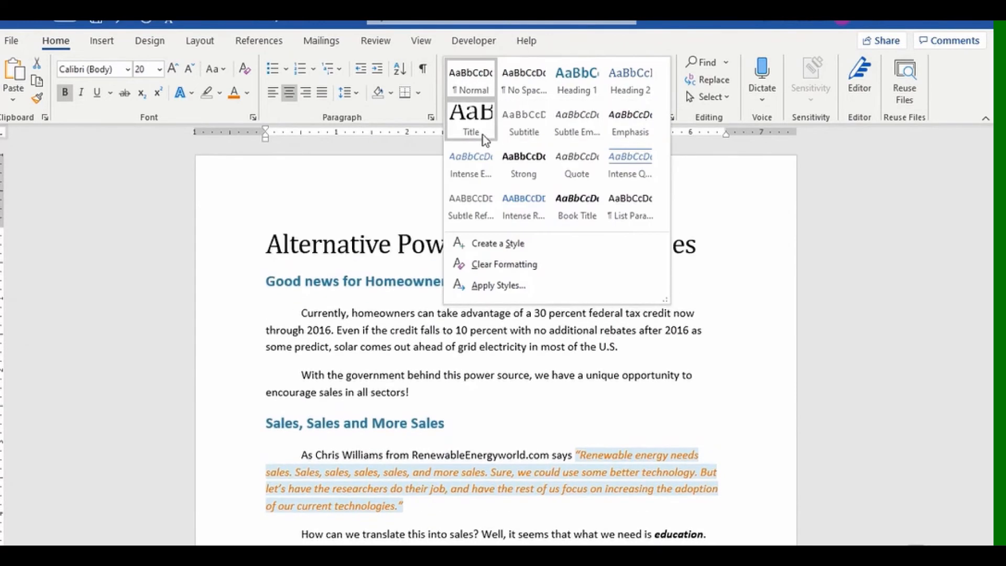
pyautogui.rightClick(489, 135)
pyautogui.click(499, 146)
pyautogui.scroll(-3, 557, 378)
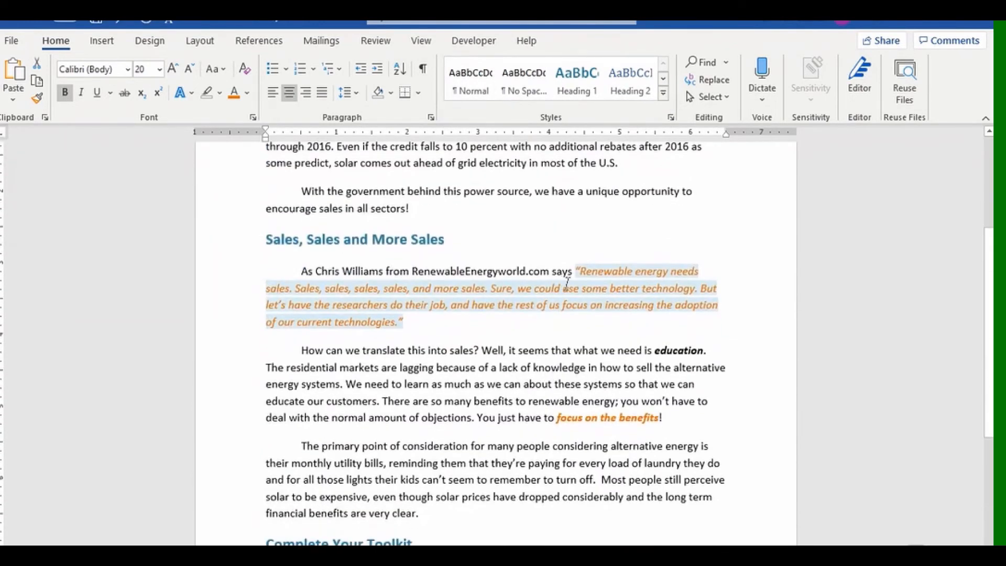
pyautogui.moveTo(579, 271); pyautogui.dragTo(582, 324)
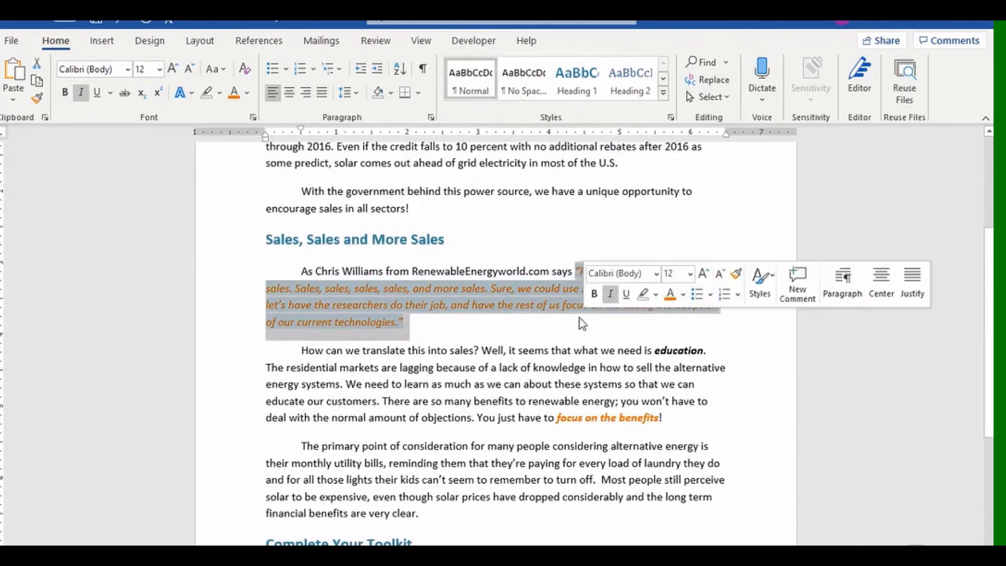
# Clear the quote's formatting and apply the Intense Quote style to it.
pyautogui.click(244, 70)
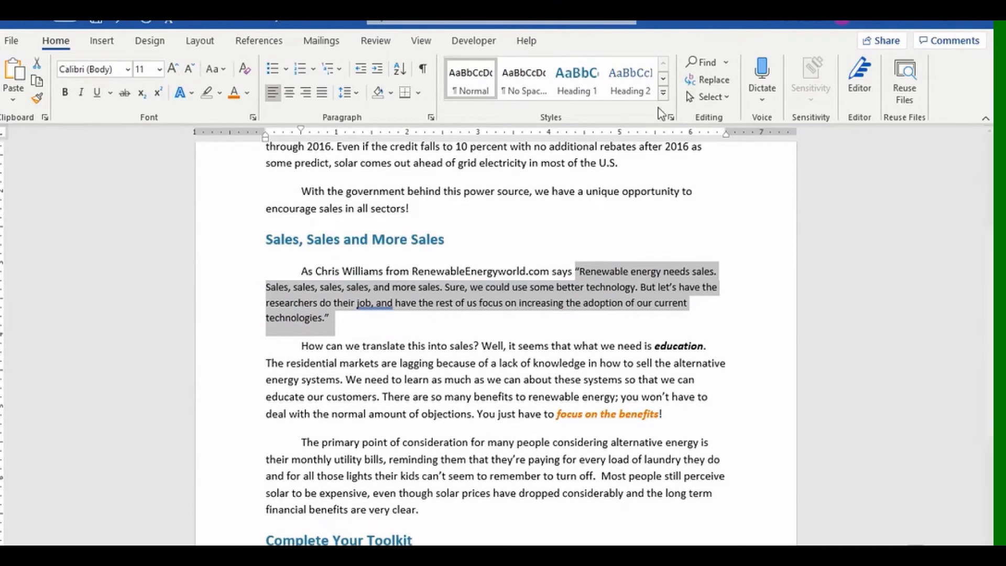
pyautogui.click(663, 94)
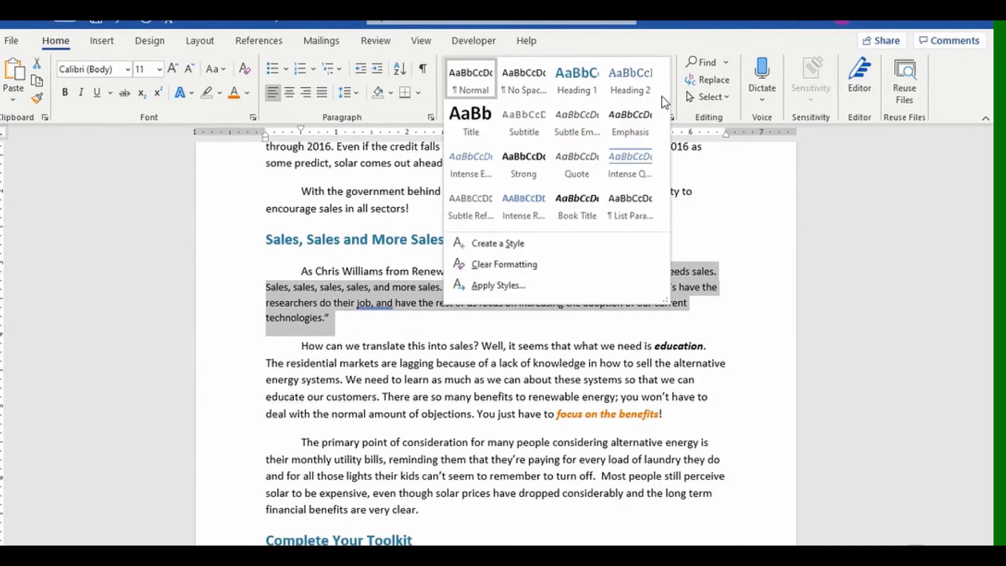
pyautogui.click(636, 161)
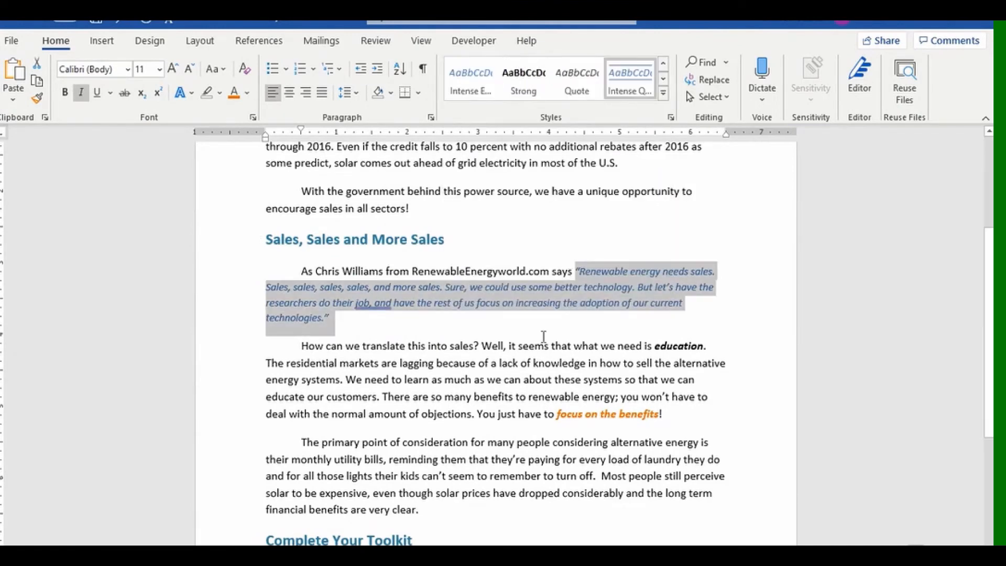
pyautogui.click(505, 325)
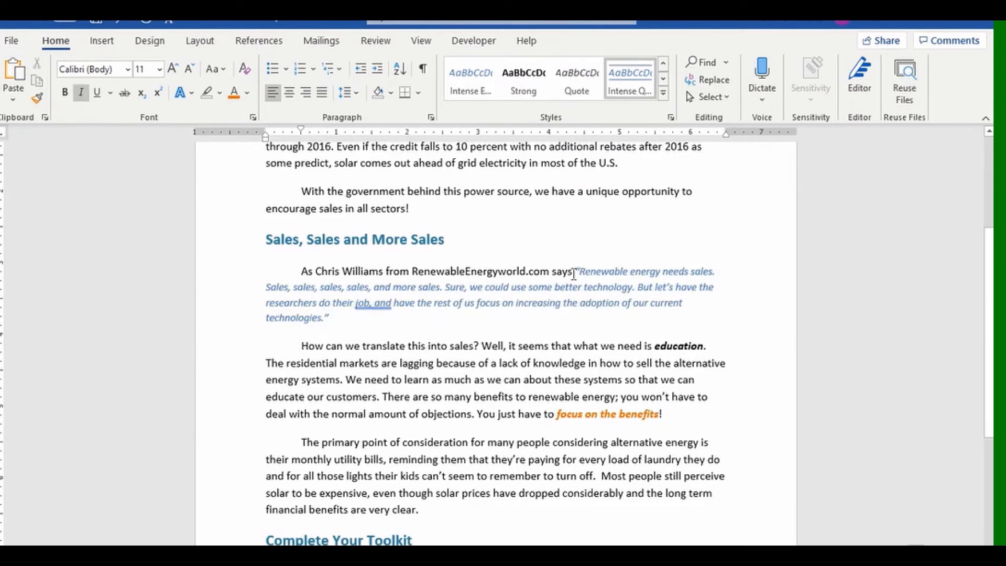
# Recolour the quote orange and update Intense Quote to match it.
pyautogui.moveTo(576, 271); pyautogui.dragTo(576, 317)
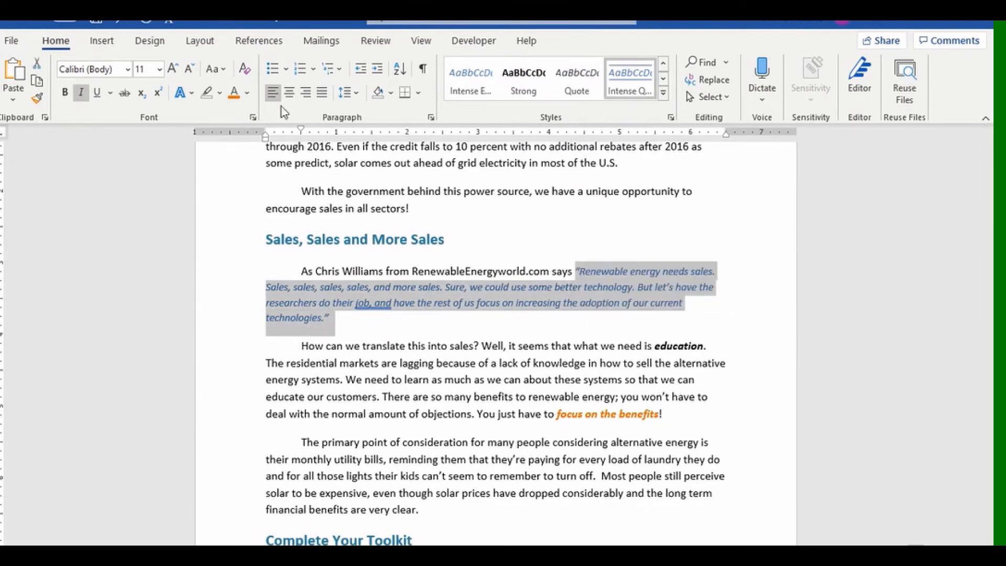
pyautogui.click(234, 93)
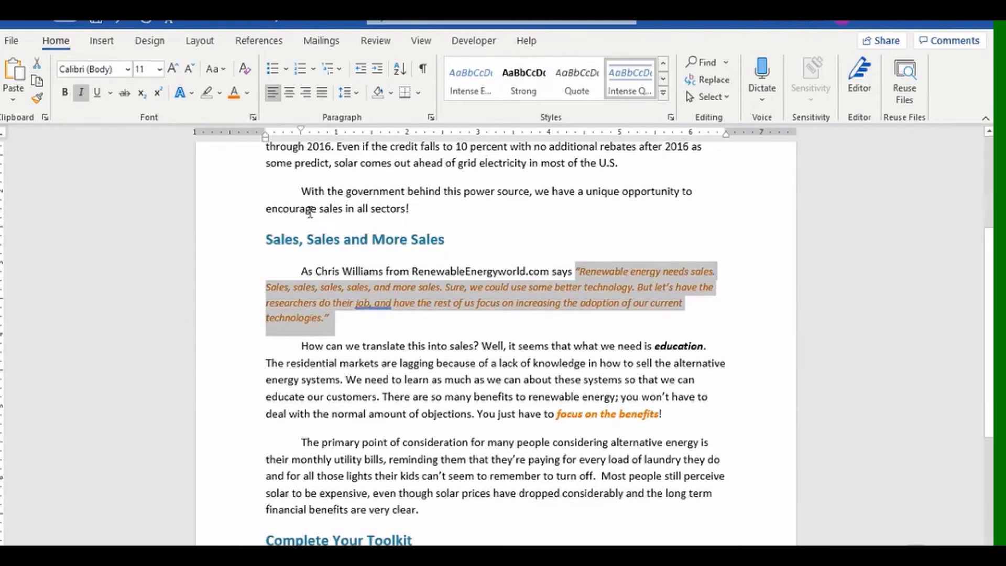
pyautogui.rightClick(633, 86)
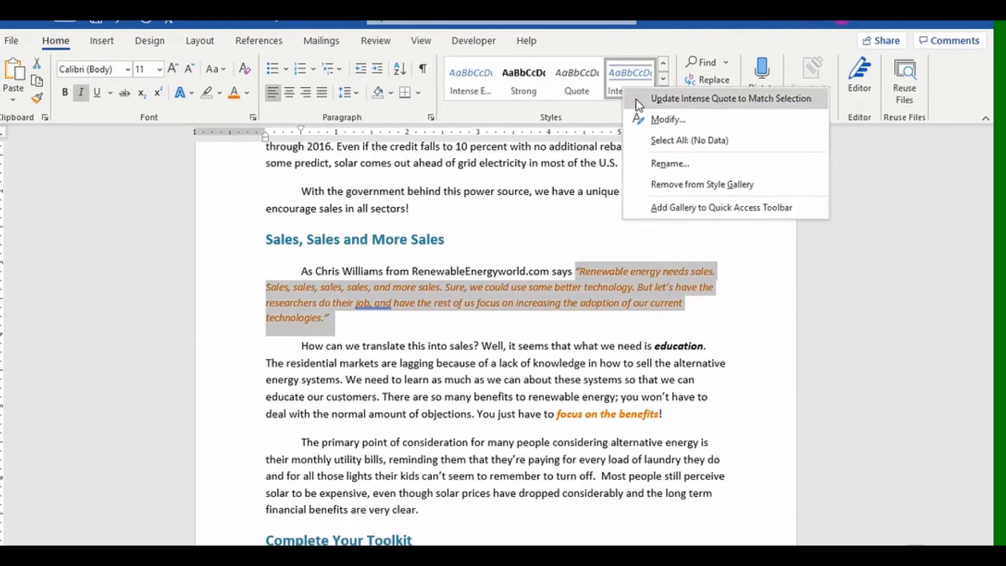
pyautogui.click(647, 98)
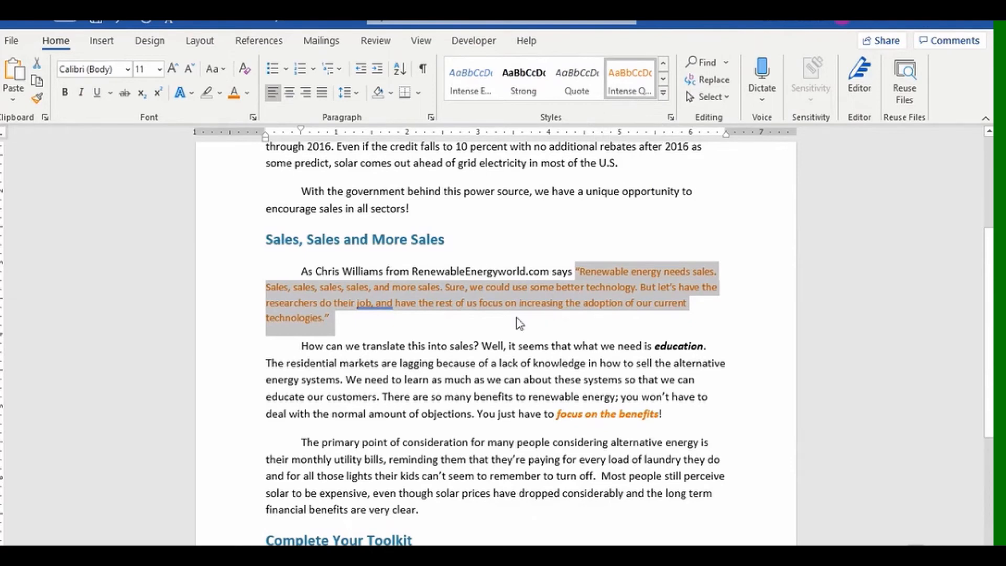
pyautogui.scroll(-1, 510, 317)
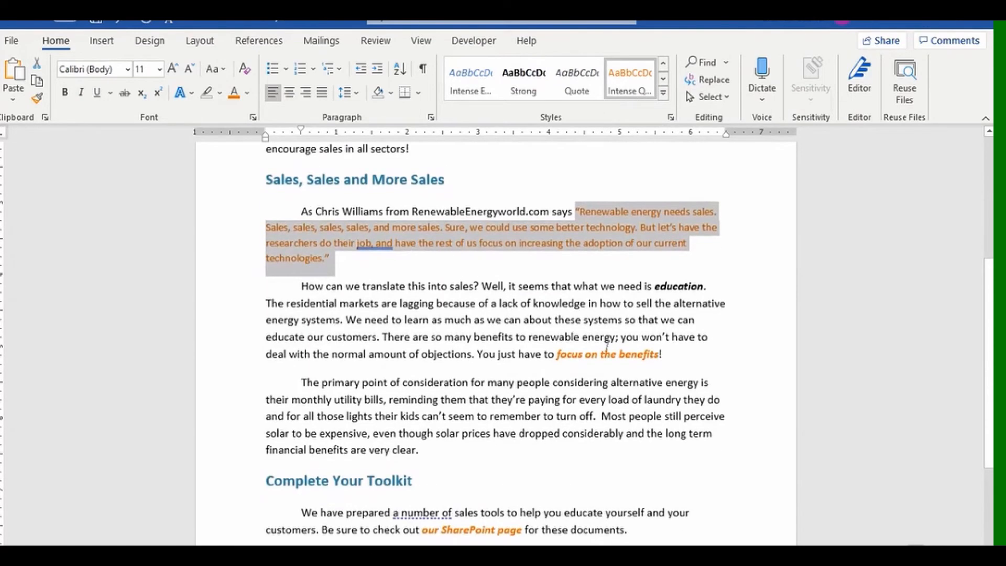
pyautogui.doubleClick(679, 286)
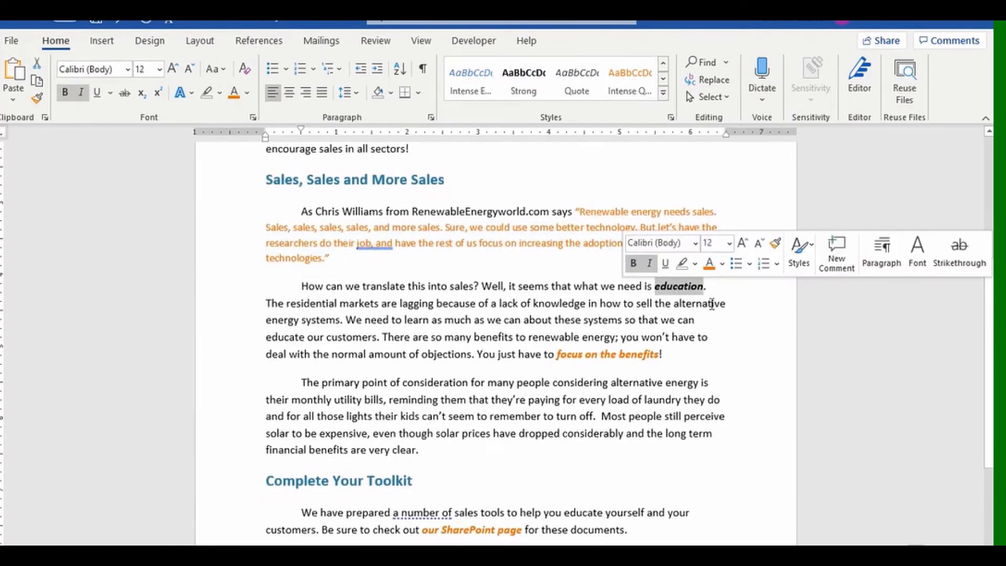
# Apply the Book Title style to the word 'education' from the mini toolbar.
pyautogui.click(806, 262)
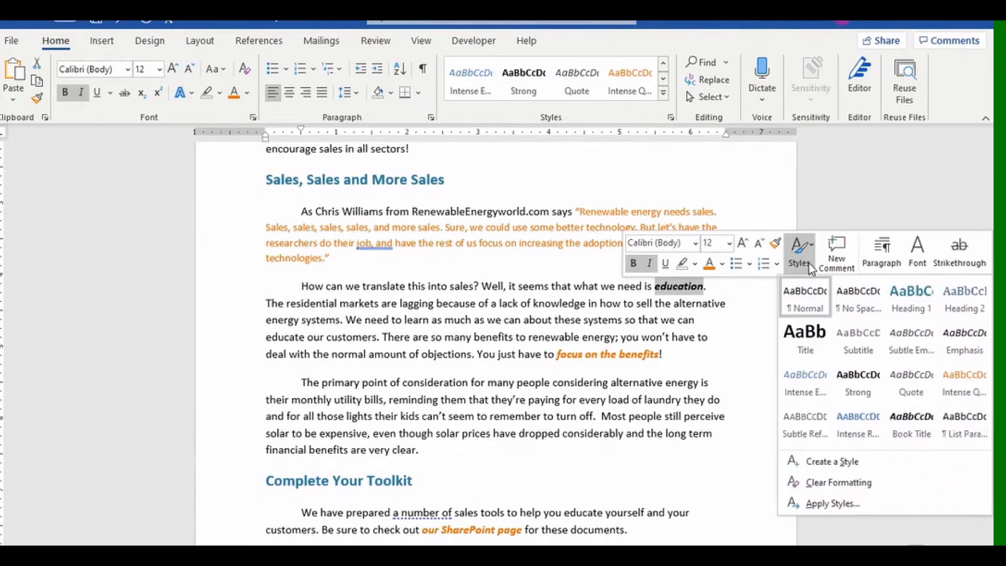
pyautogui.click(914, 423)
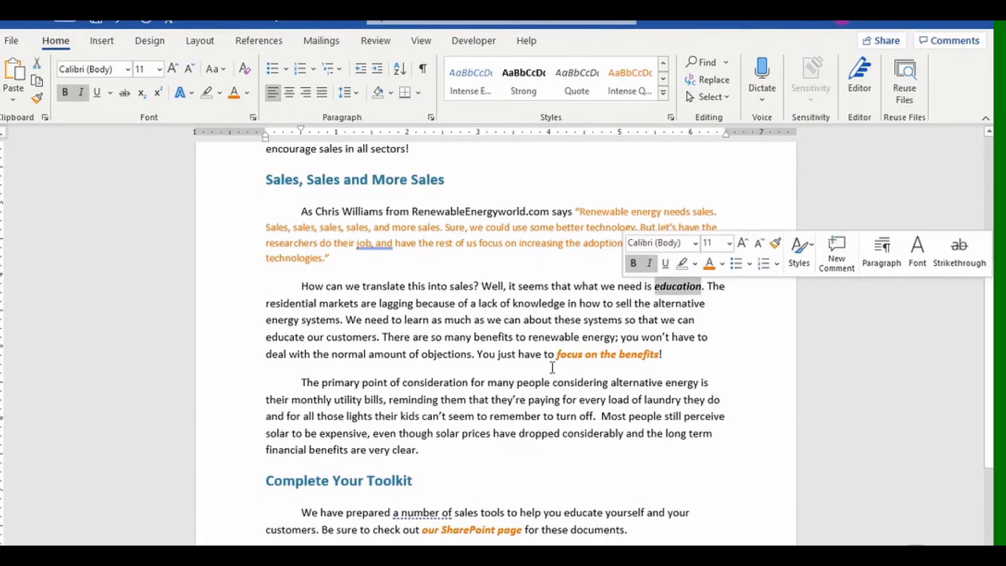
pyautogui.moveTo(556, 354)
pyautogui.mouseDown()
pyautogui.moveTo(658, 355)
pyautogui.moveTo(570, 357)
pyautogui.mouseUp()
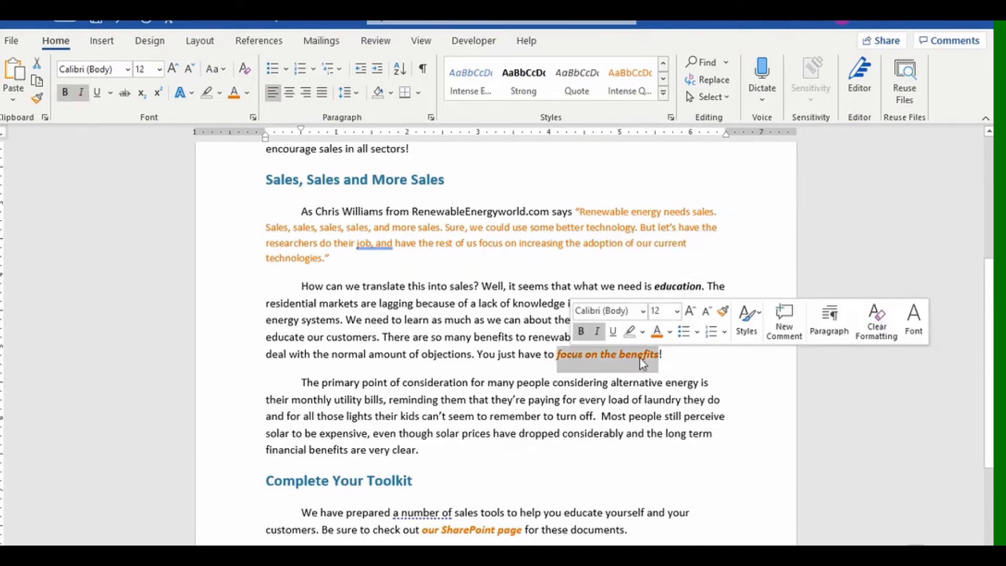
pyautogui.click(664, 94)
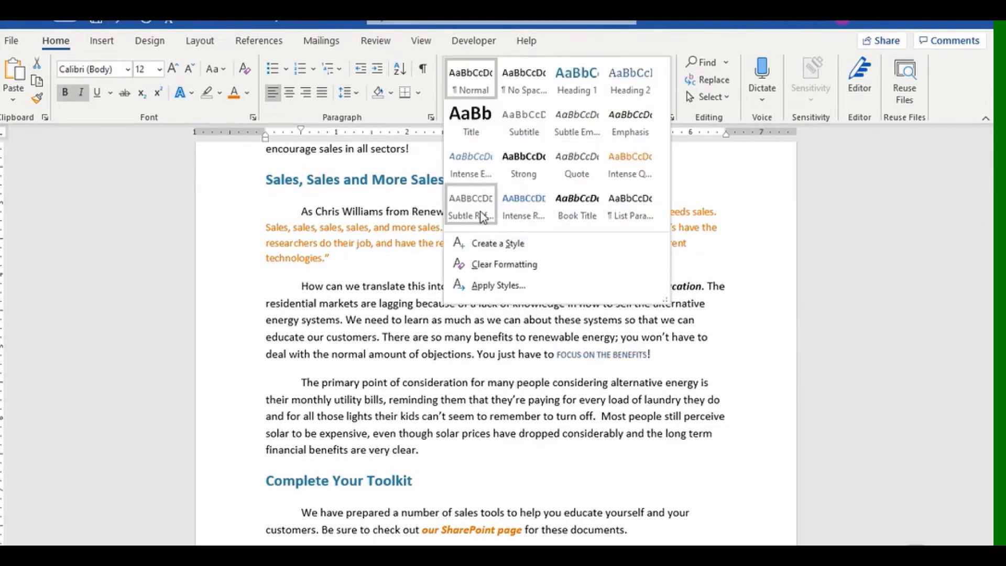
# Apply Intense Reference to 'focus on the benefits', update it to match, then apply it to 'our SharePoint page'.
pyautogui.click(526, 205)
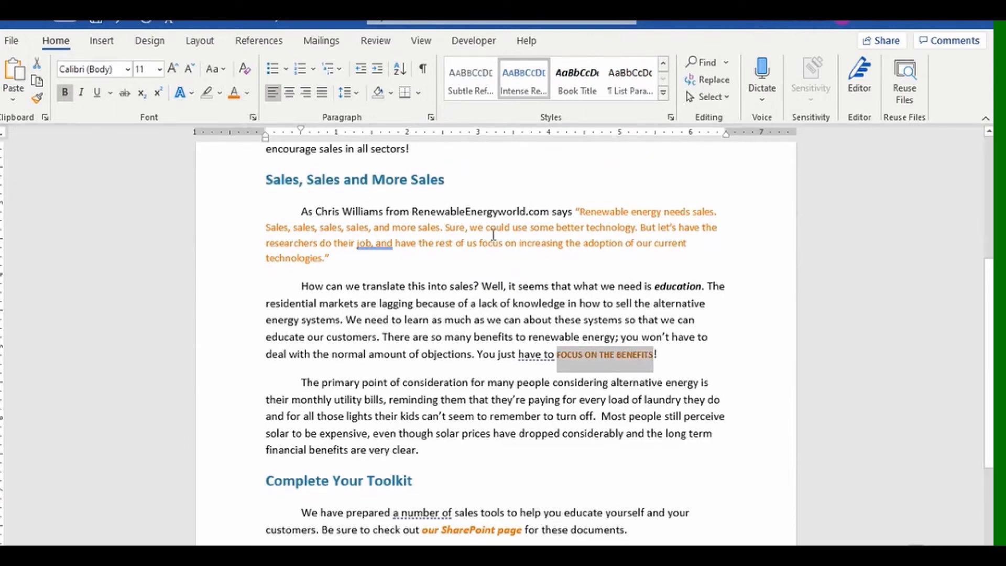
pyautogui.rightClick(531, 87)
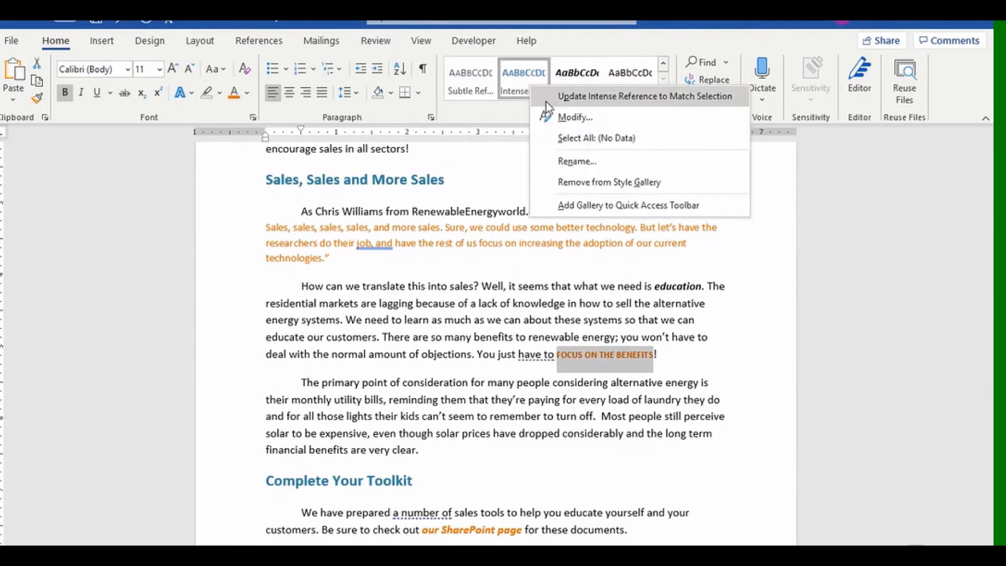
pyautogui.click(540, 97)
pyautogui.scroll(-3, 648, 388)
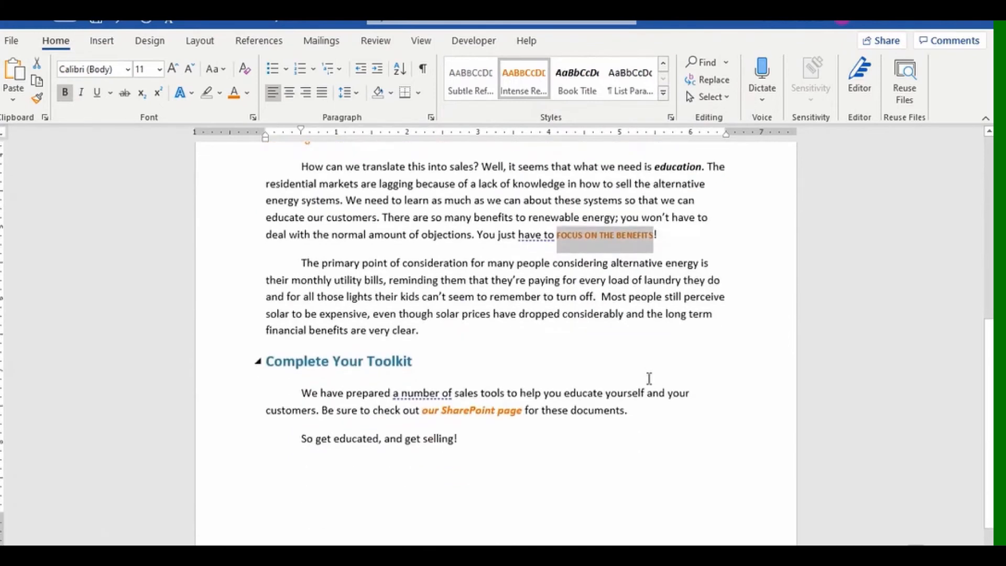
pyautogui.moveTo(424, 373); pyautogui.dragTo(517, 378)
pyautogui.click(524, 78)
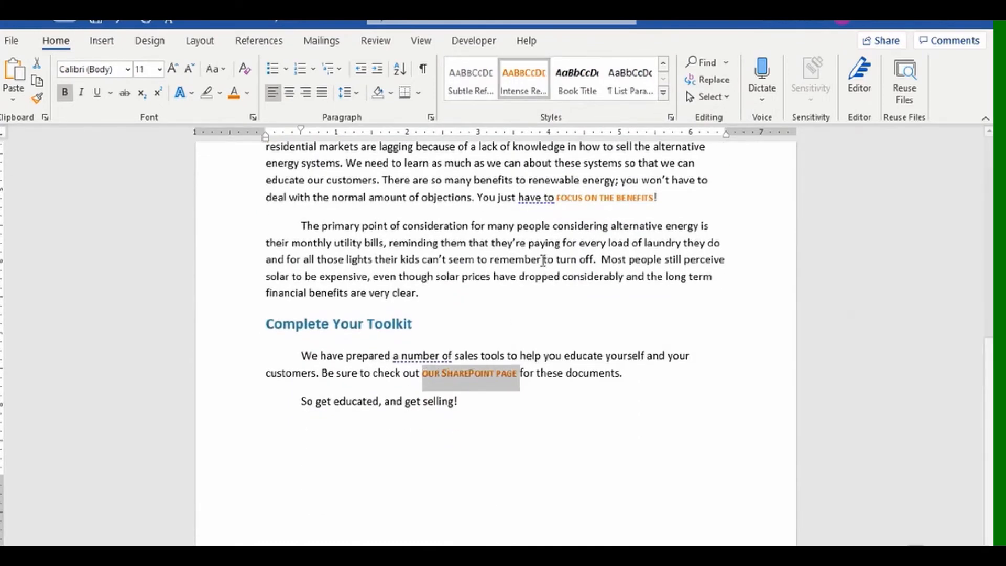
pyautogui.click(565, 430)
pyautogui.scroll(8, 579, 404)
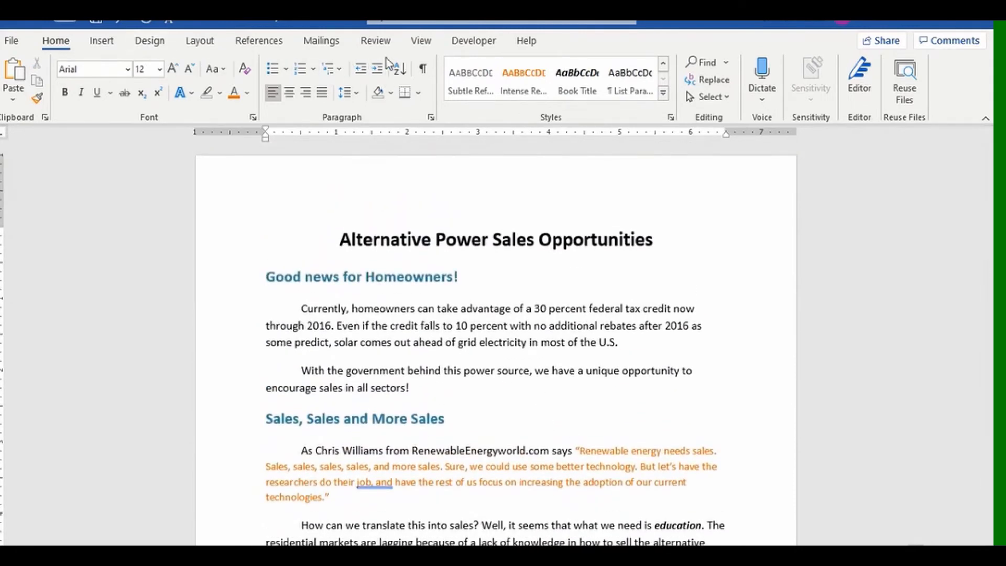
pyautogui.click(420, 40)
pyautogui.click(322, 97)
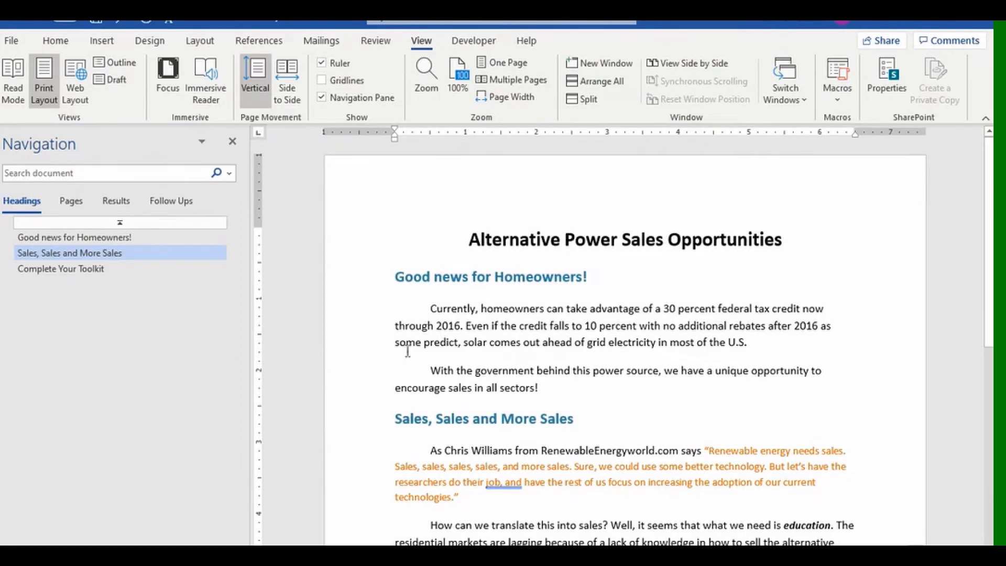
pyautogui.click(399, 276)
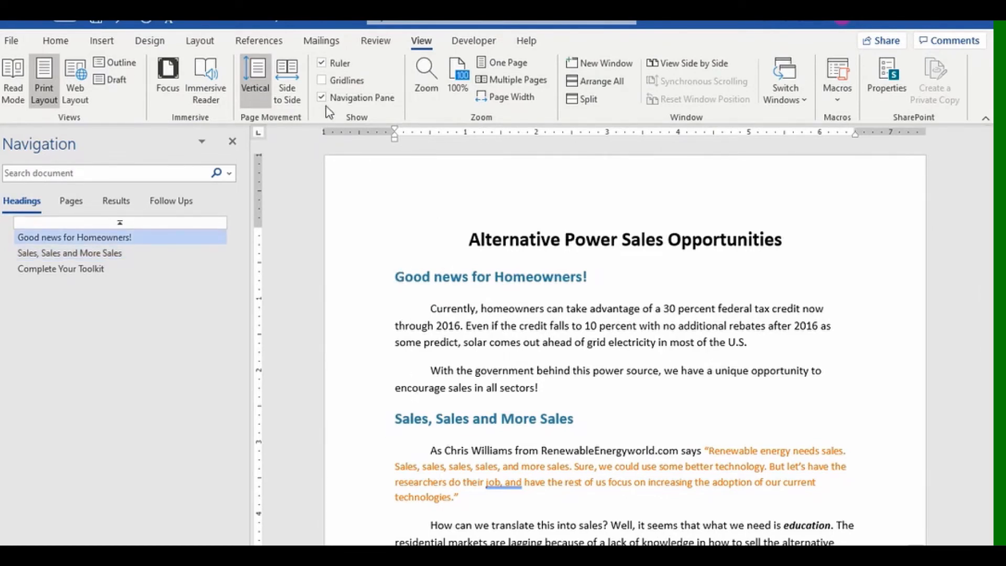
pyautogui.click(111, 80)
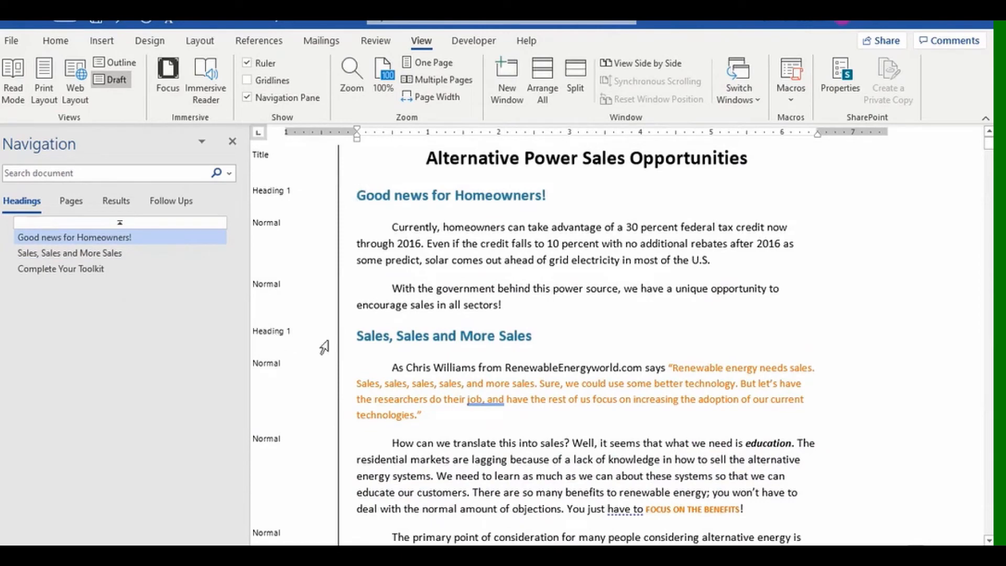
pyautogui.click(233, 143)
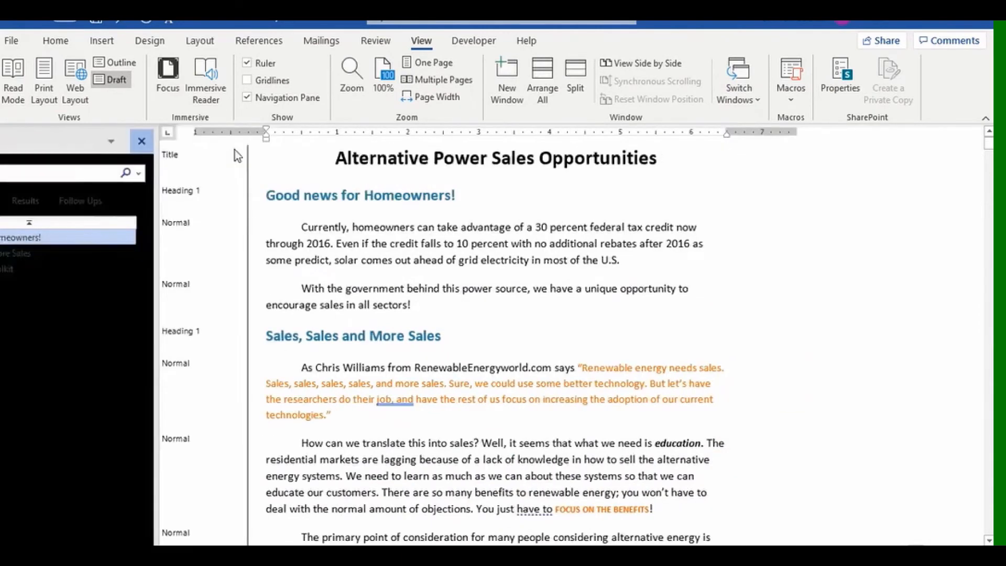
pyautogui.click(43, 83)
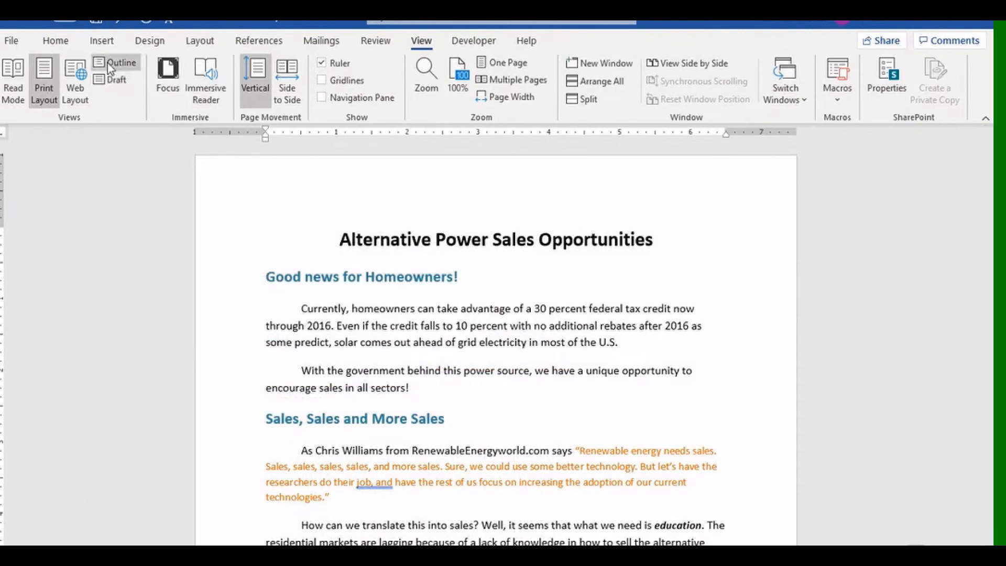
pyautogui.click(62, 42)
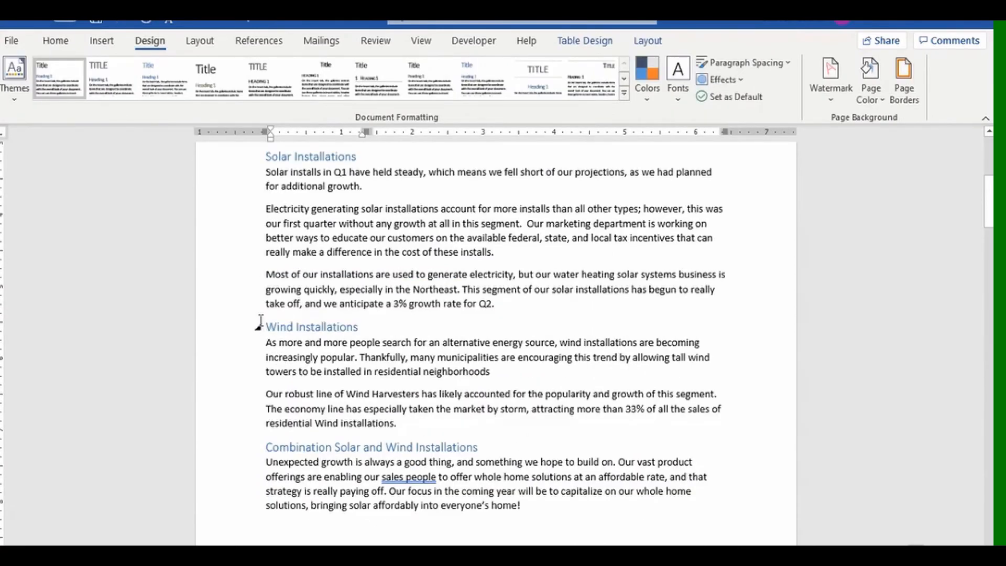
# Copy the Residential Installations heading and paragraph, then place the cursor after 'sectors!' in the sales document.
pyautogui.scroll(3, 262, 322)
pyautogui.scroll(2, 260, 320)
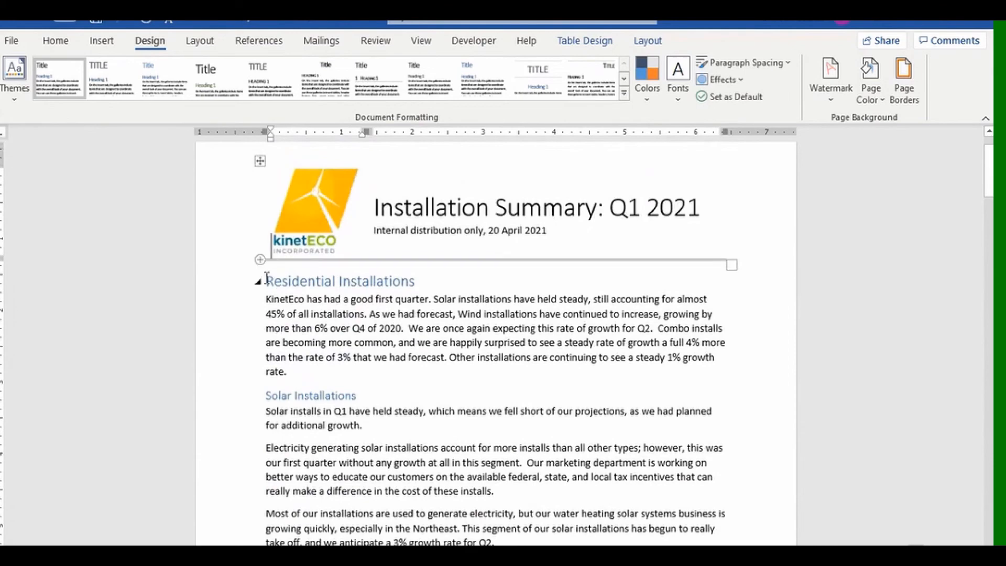
pyautogui.moveTo(266, 277); pyautogui.dragTo(354, 372)
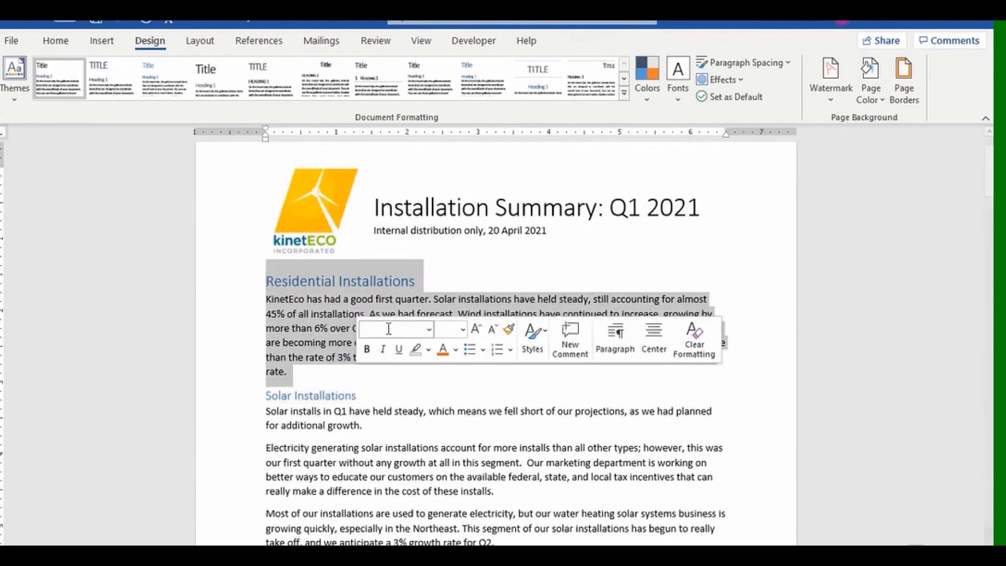
pyautogui.rightClick(368, 286)
pyautogui.click(419, 320)
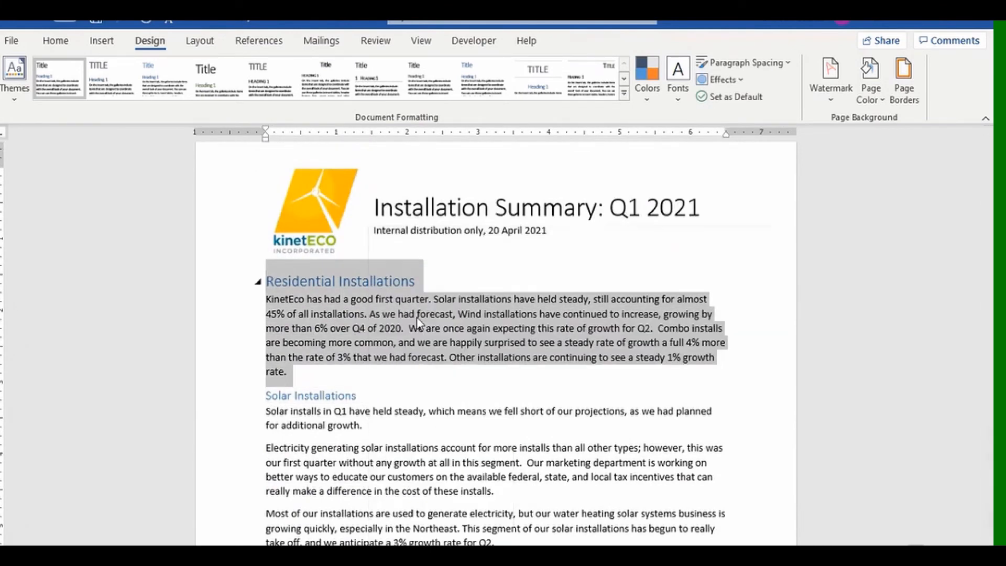
pyautogui.hotkey('alt', 'Tab')
pyautogui.click(441, 387)
# Paste the Residential Installations section after 'sectors!', then undo it and delete the blank paragraph.
pyautogui.press('Return')
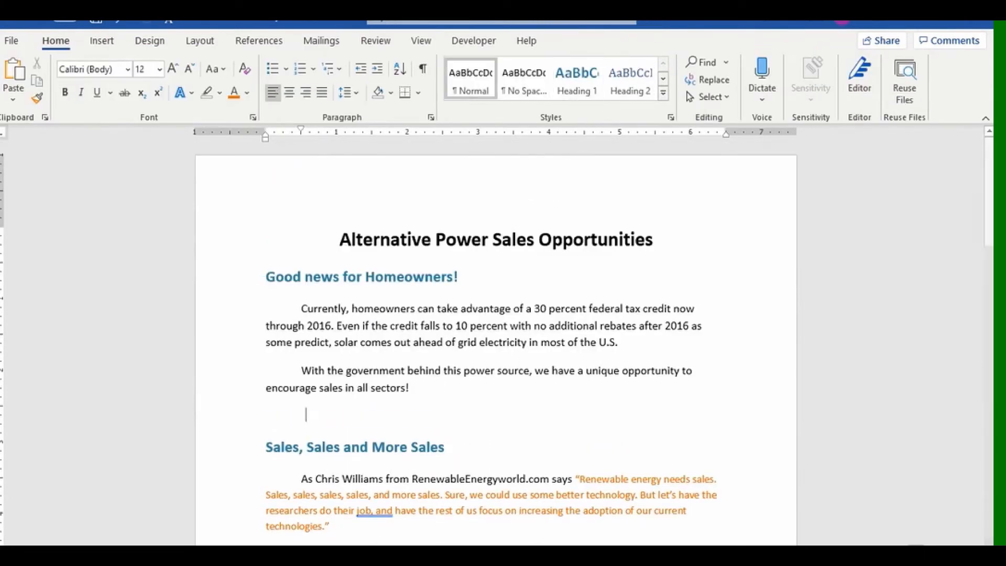
pyautogui.hotkey('ctrl', 'v')
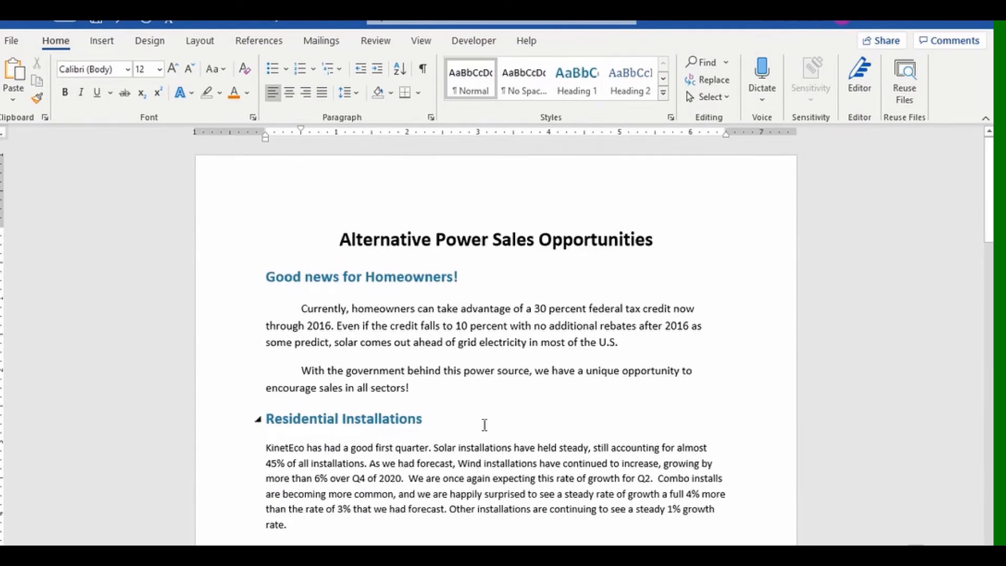
pyautogui.hotkey('ctrl', 'z')
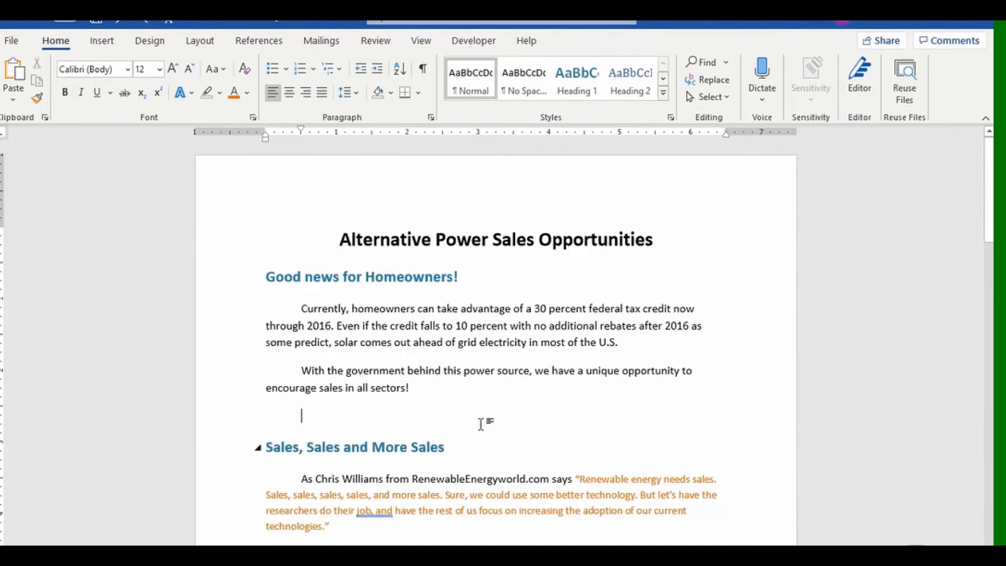
pyautogui.press('BackSpace')
pyautogui.press('BackSpace')
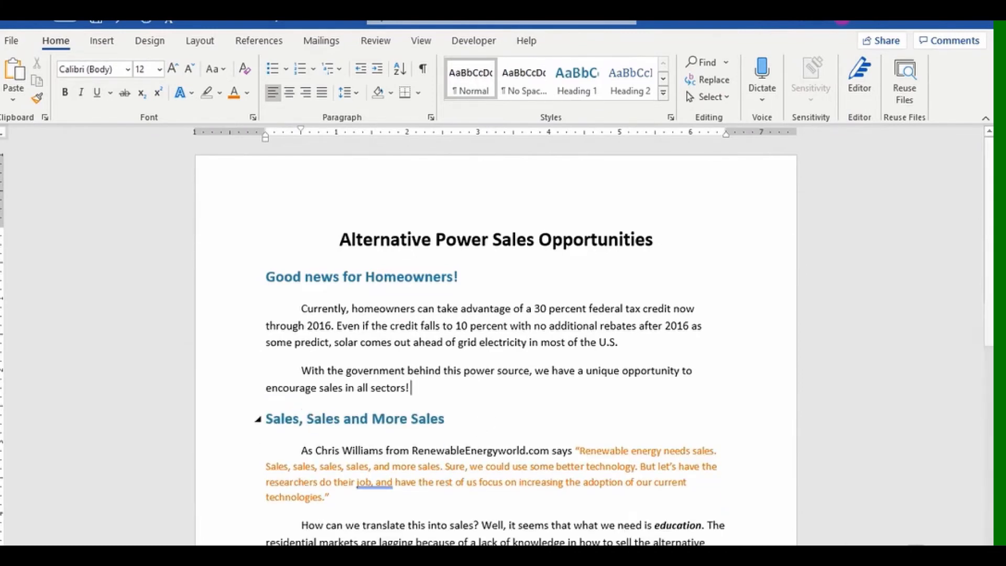
pyautogui.scroll(-7, 498, 422)
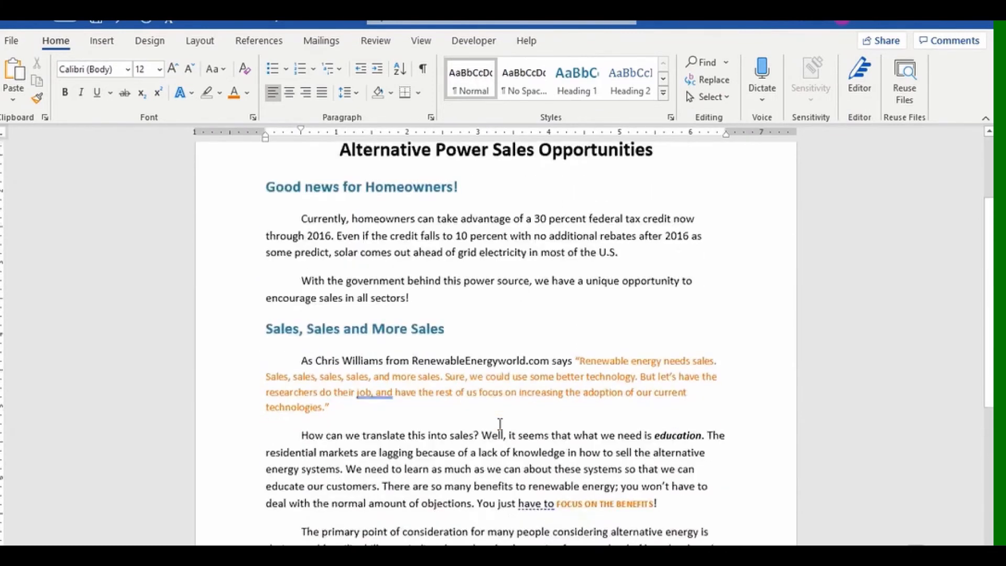
pyautogui.scroll(3, 498, 423)
pyautogui.scroll(4, 499, 423)
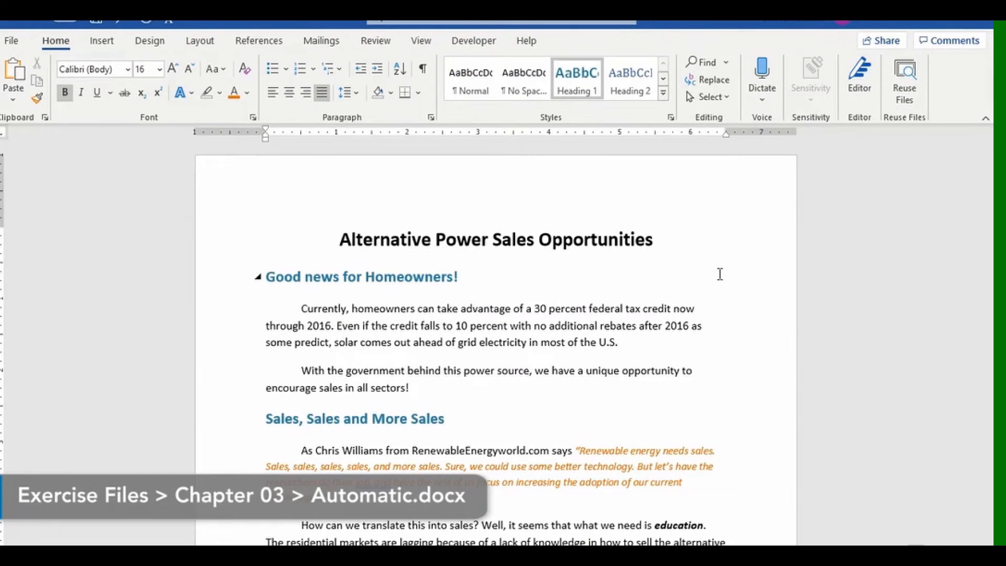
# In Modify Style for Heading 1, tick Automatically update and confirm with OK.
pyautogui.rightClick(579, 94)
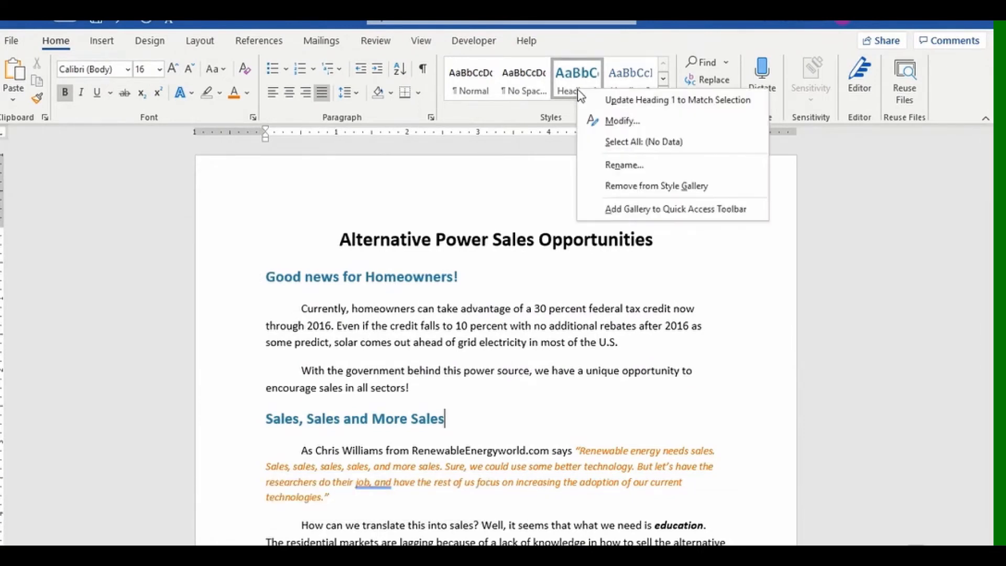
pyautogui.click(881, 237)
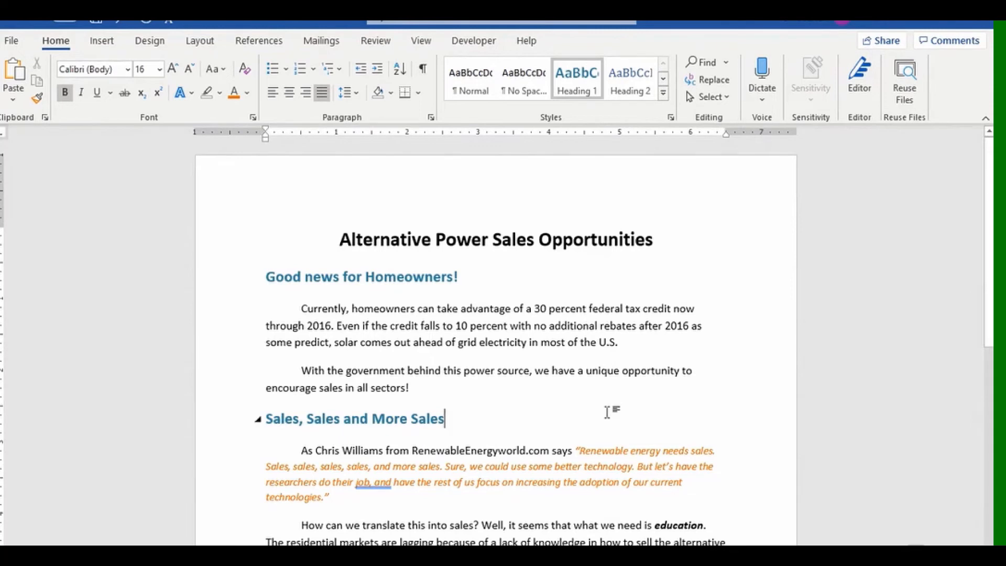
pyautogui.click(425, 276)
pyautogui.rightClick(584, 94)
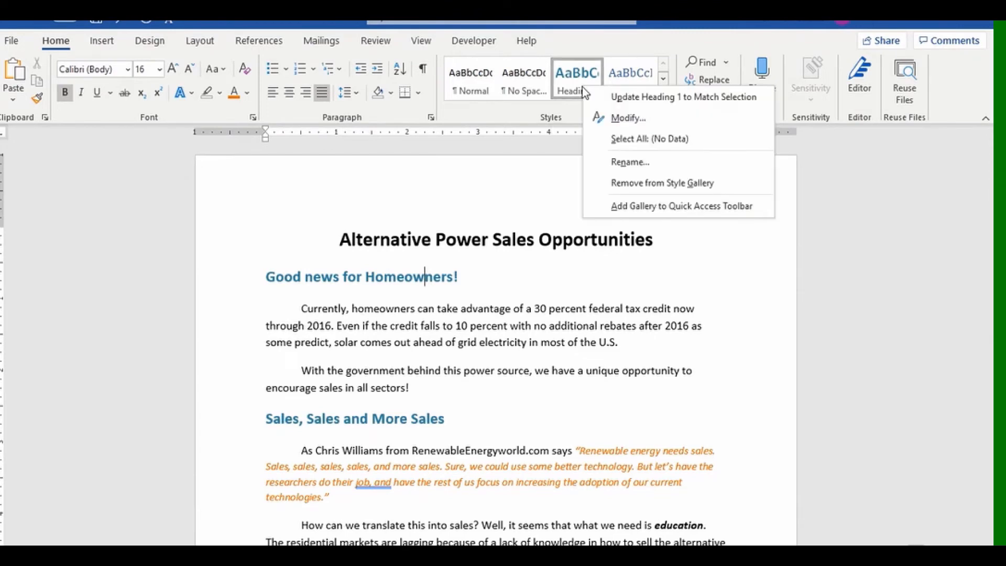
pyautogui.click(631, 118)
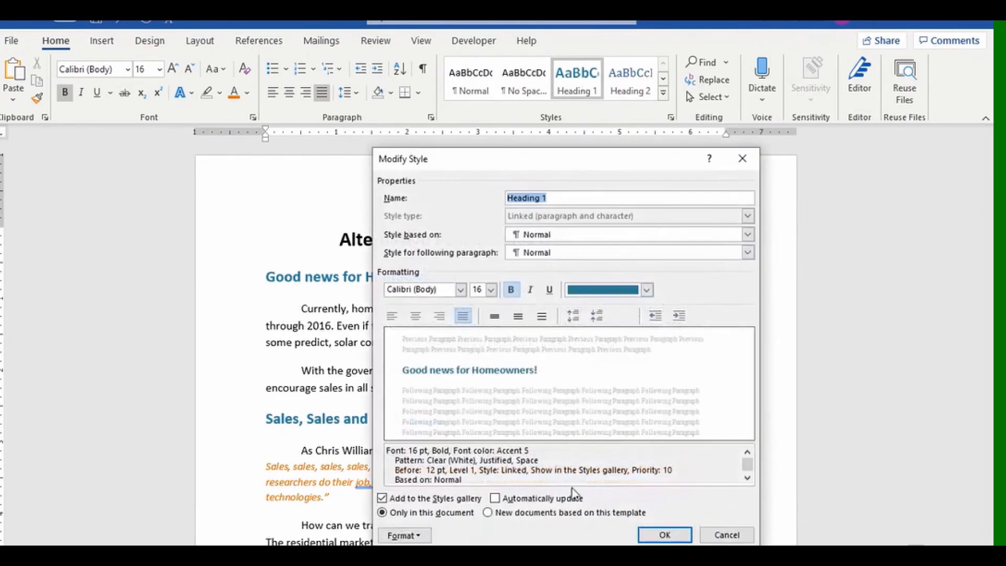
pyautogui.click(495, 498)
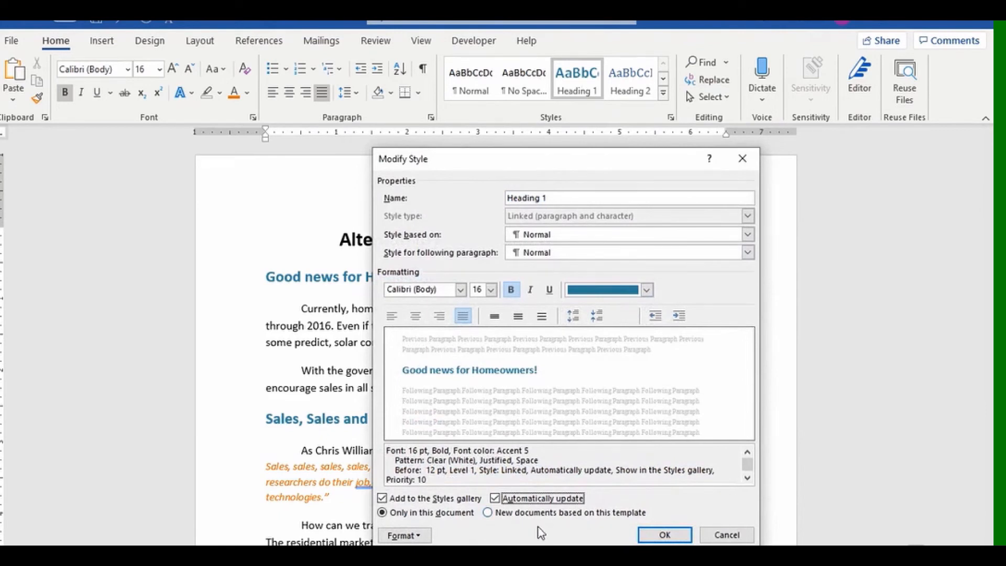
pyautogui.click(662, 535)
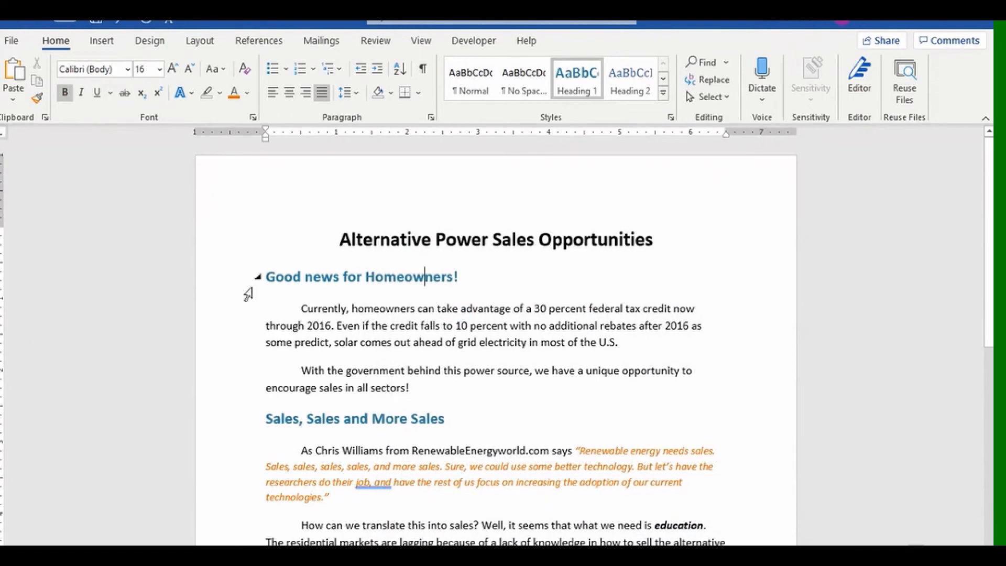
pyautogui.click(224, 291)
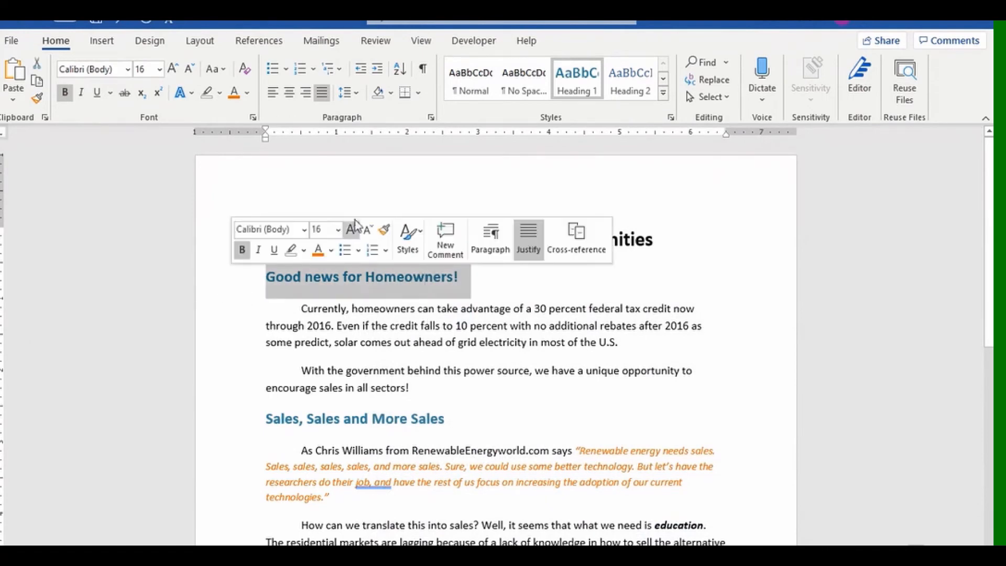
pyautogui.click(127, 71)
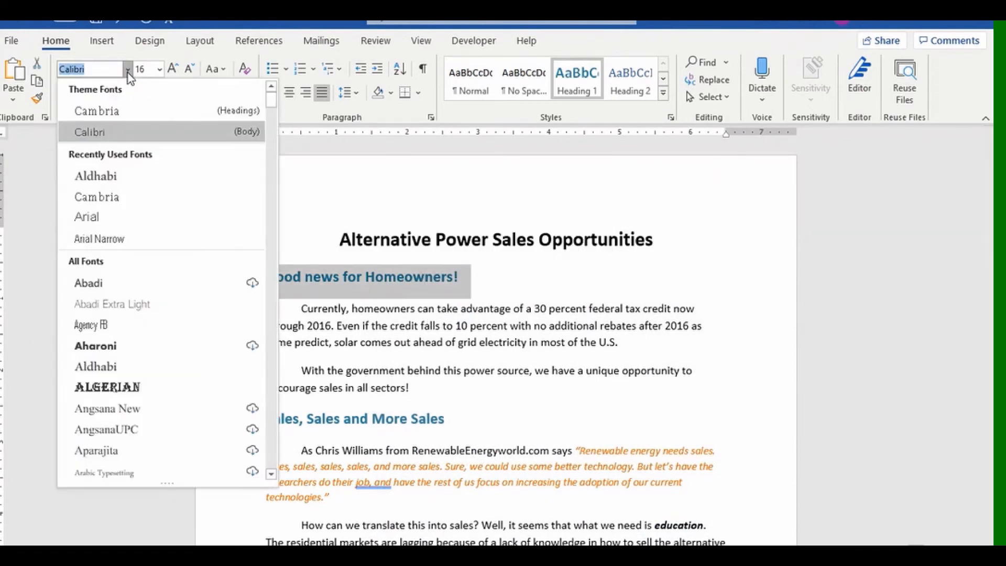
pyautogui.click(128, 110)
pyautogui.scroll(-5, 505, 413)
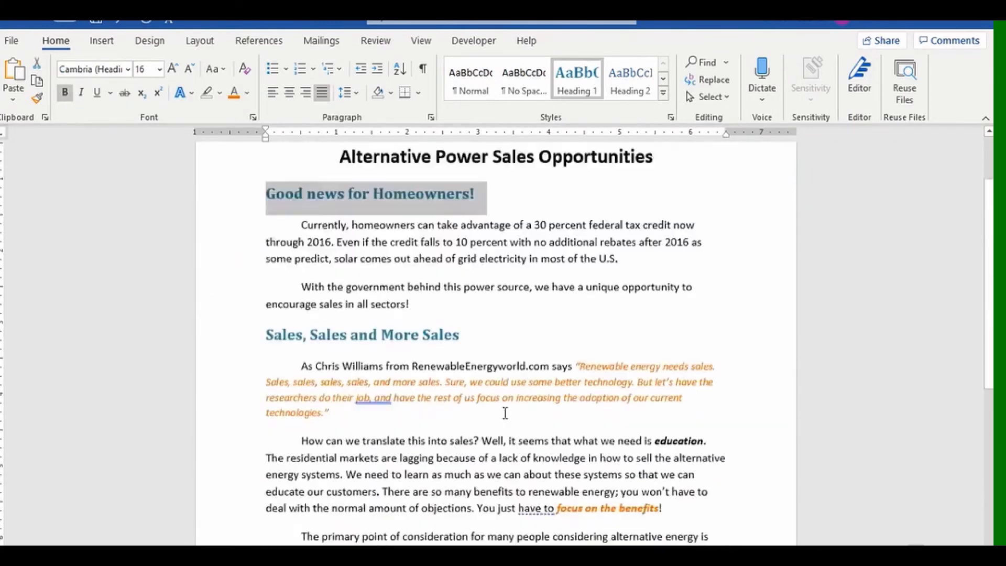
pyautogui.scroll(5, 505, 412)
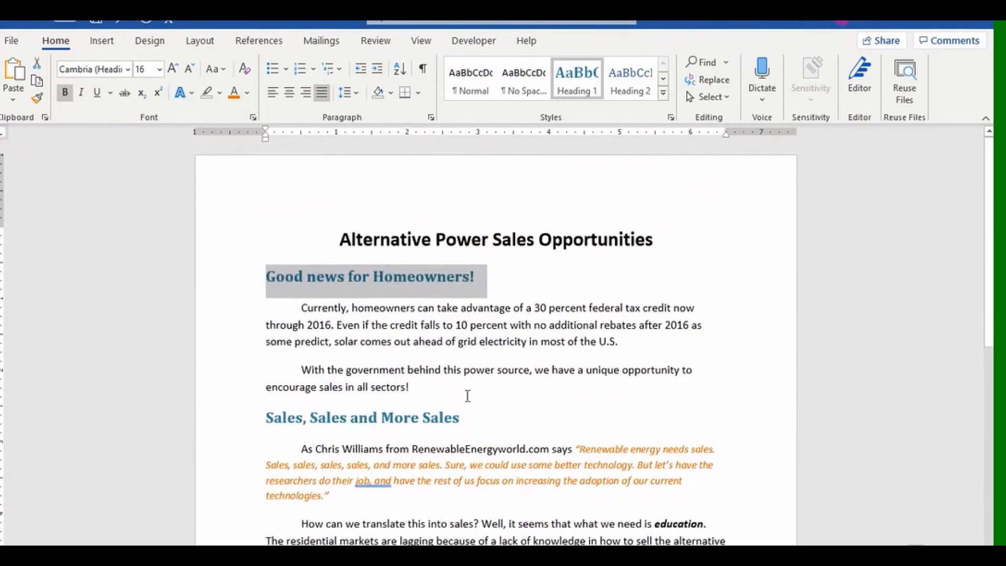
pyautogui.click(128, 69)
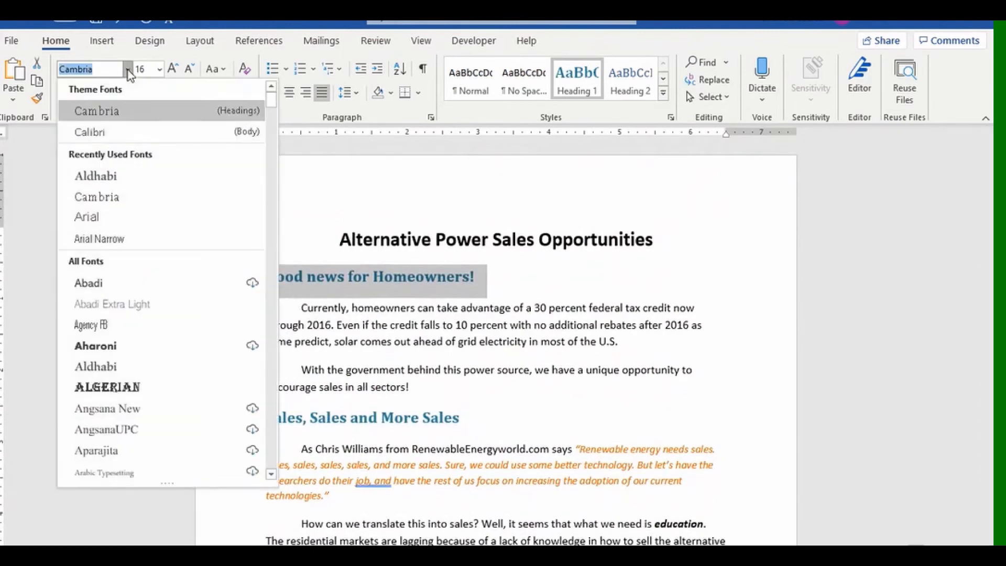
pyautogui.click(128, 178)
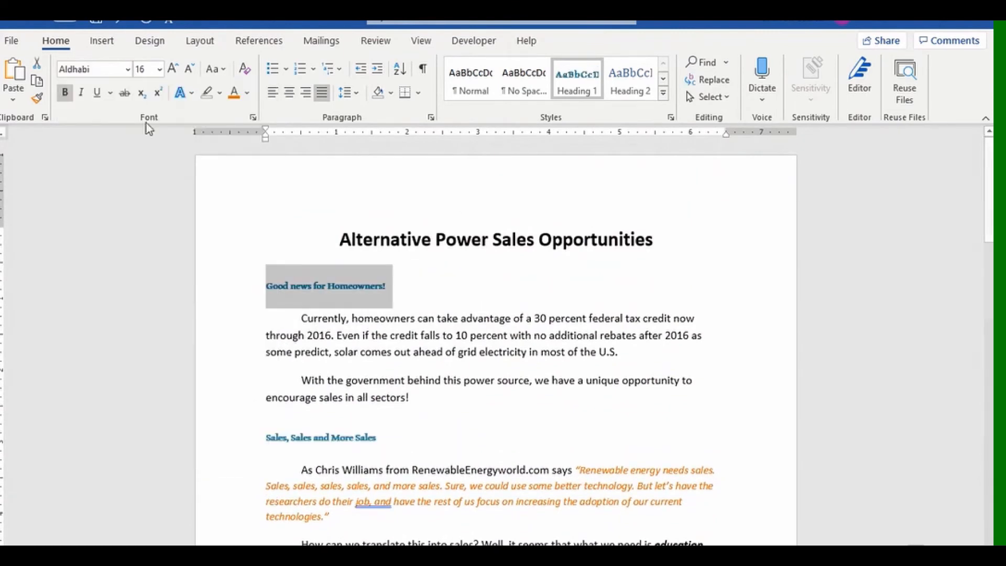
pyautogui.click(118, 23)
pyautogui.click(117, 23)
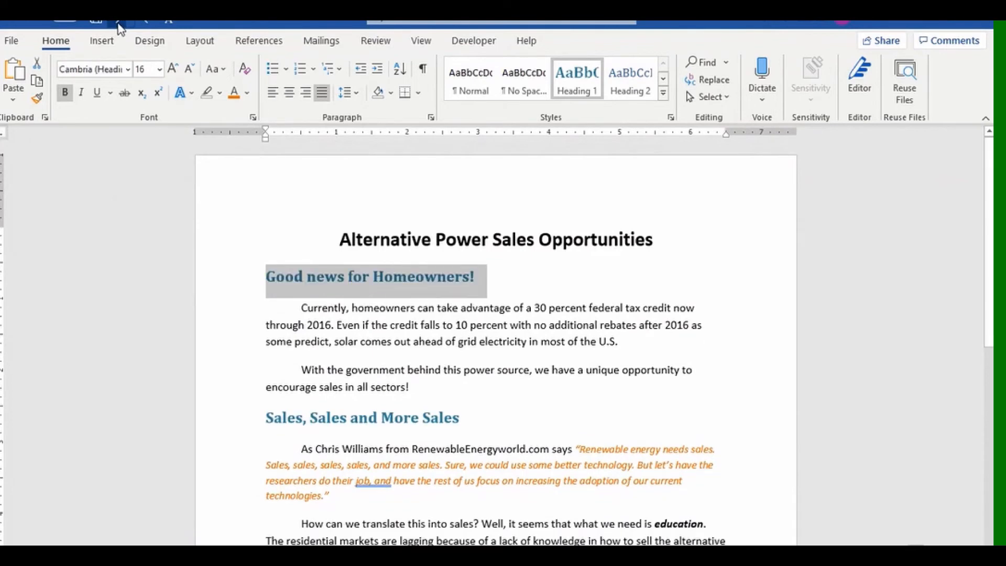
pyautogui.click(120, 23)
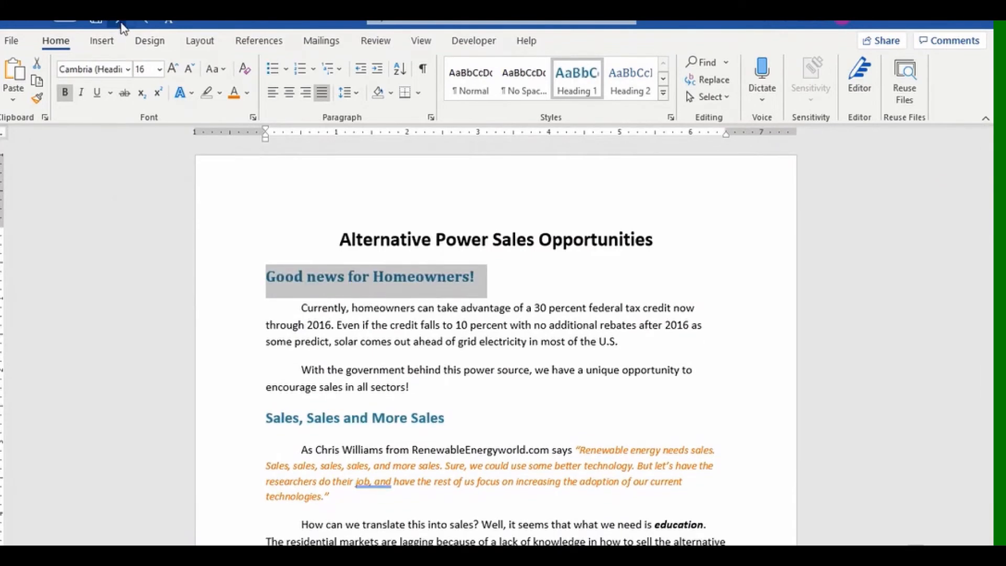
pyautogui.click(120, 23)
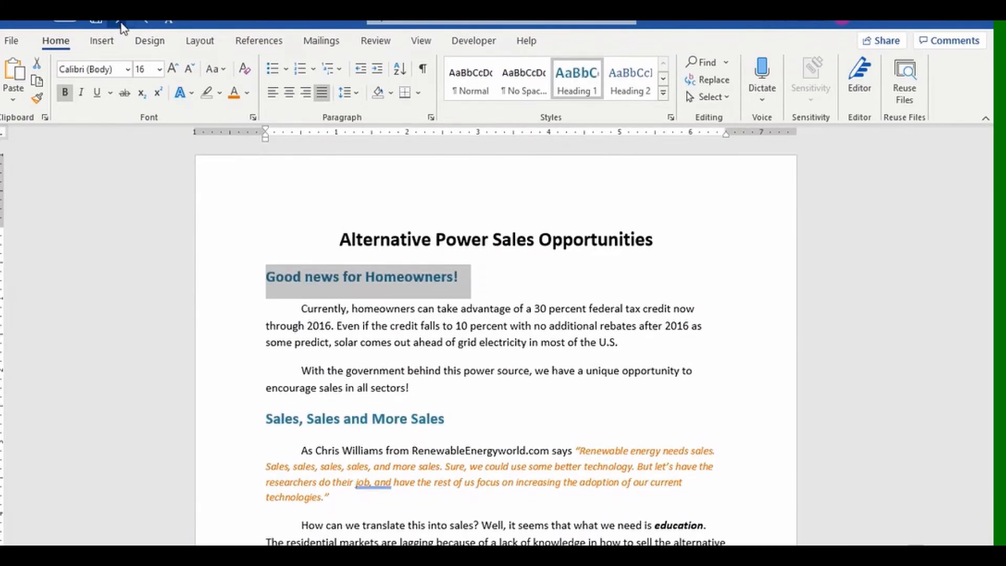
pyautogui.click(569, 402)
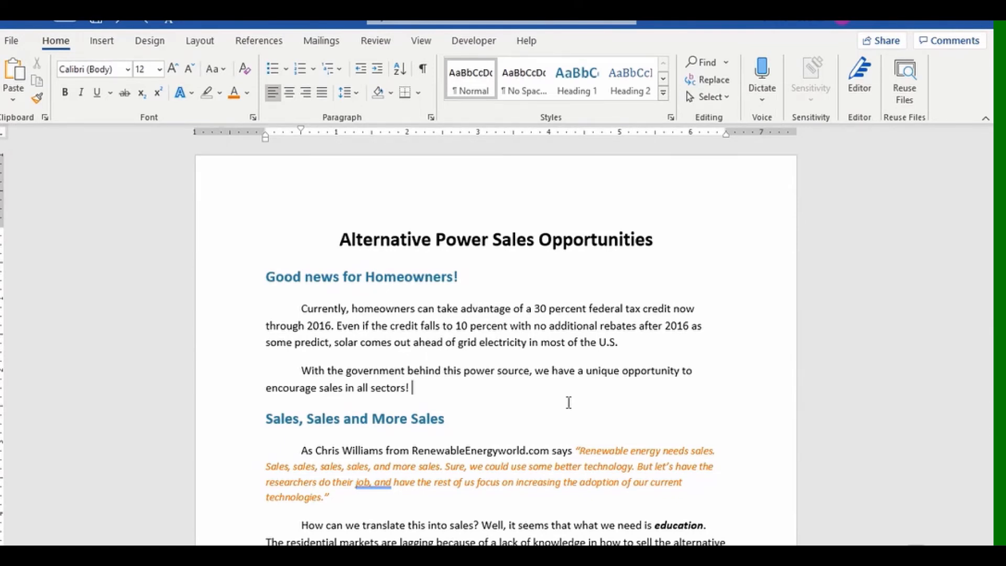
# Untick Automatically update in Heading 1's Modify Style settings and confirm with OK.
pyautogui.click(442, 276)
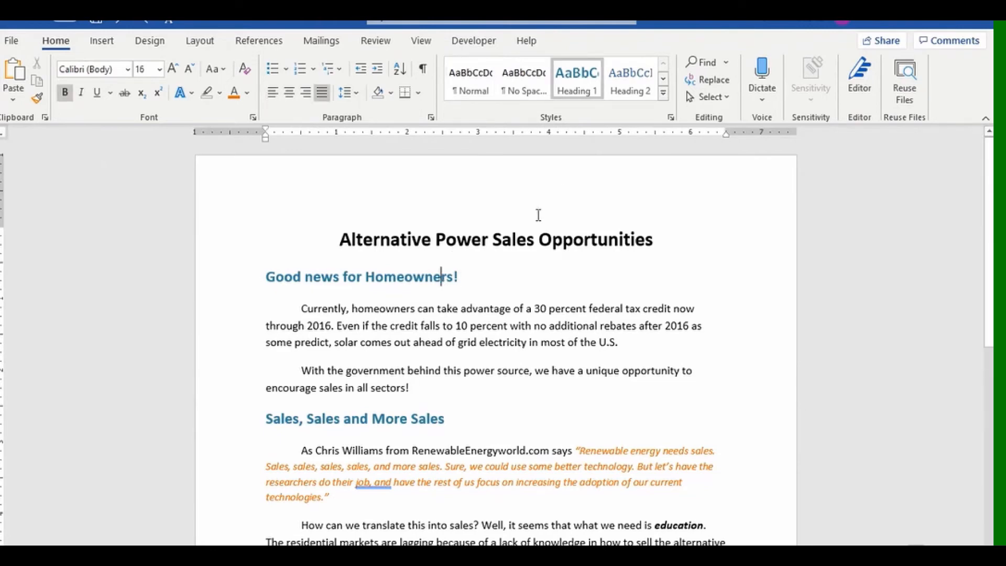
pyautogui.rightClick(576, 94)
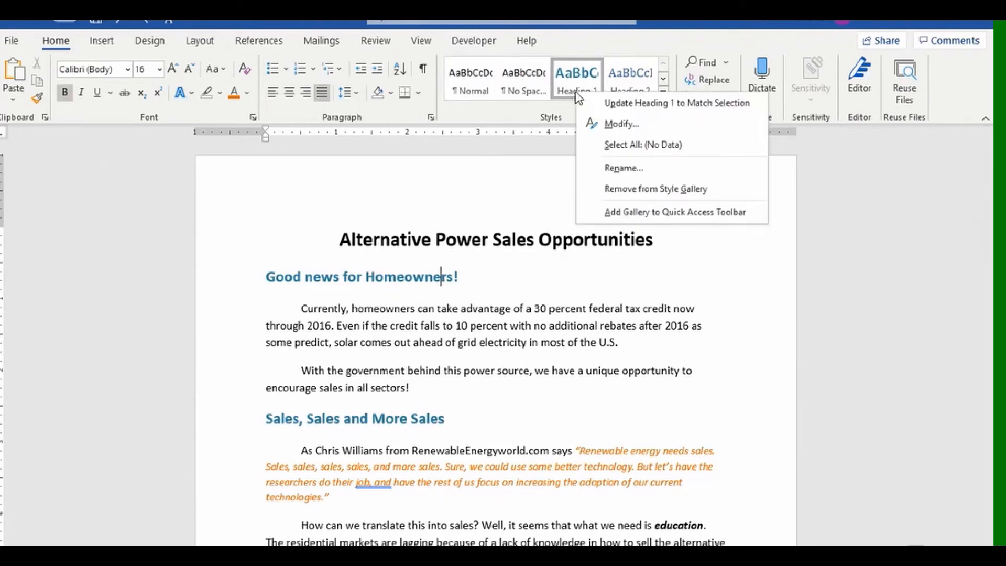
pyautogui.click(602, 125)
pyautogui.click(495, 498)
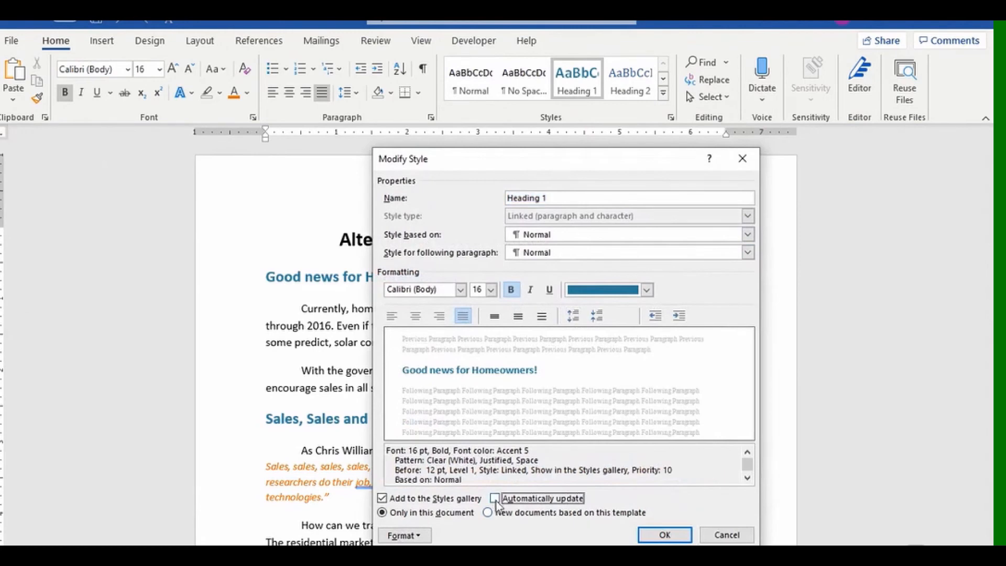
pyautogui.click(665, 534)
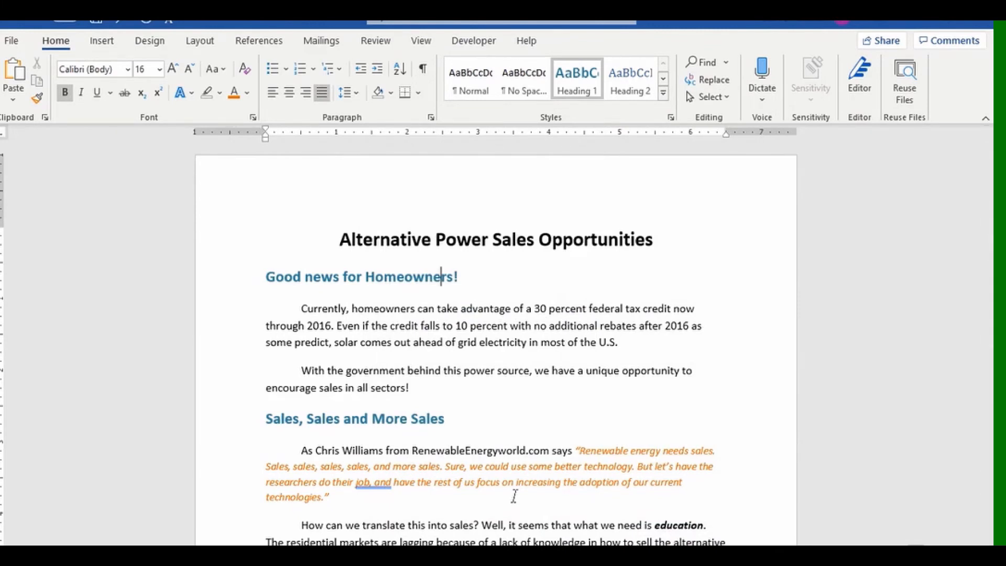
pyautogui.moveTo(389, 280)
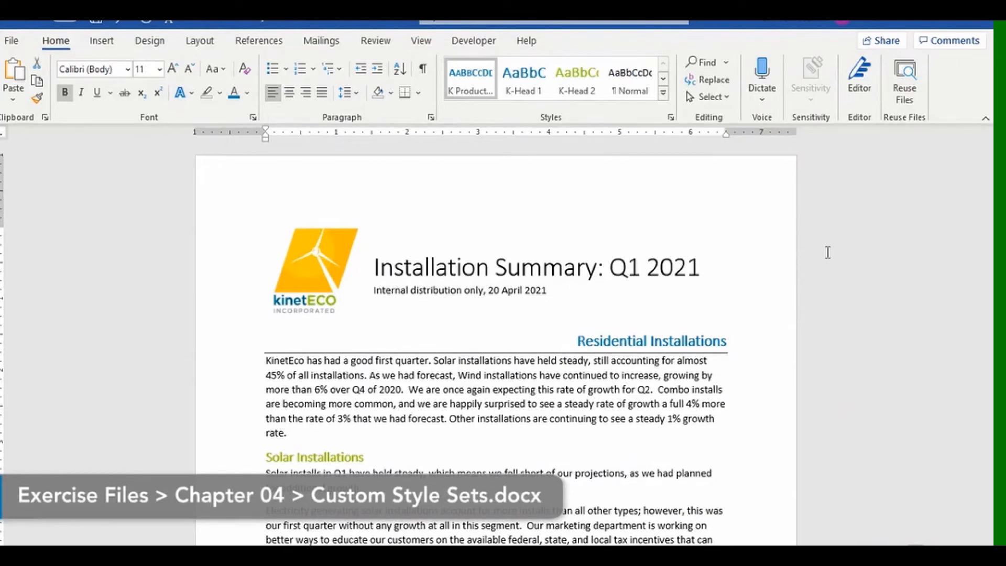
# Remove Heading 1 and Heading 2 from the Styles gallery, then check the gallery.
pyautogui.click(665, 93)
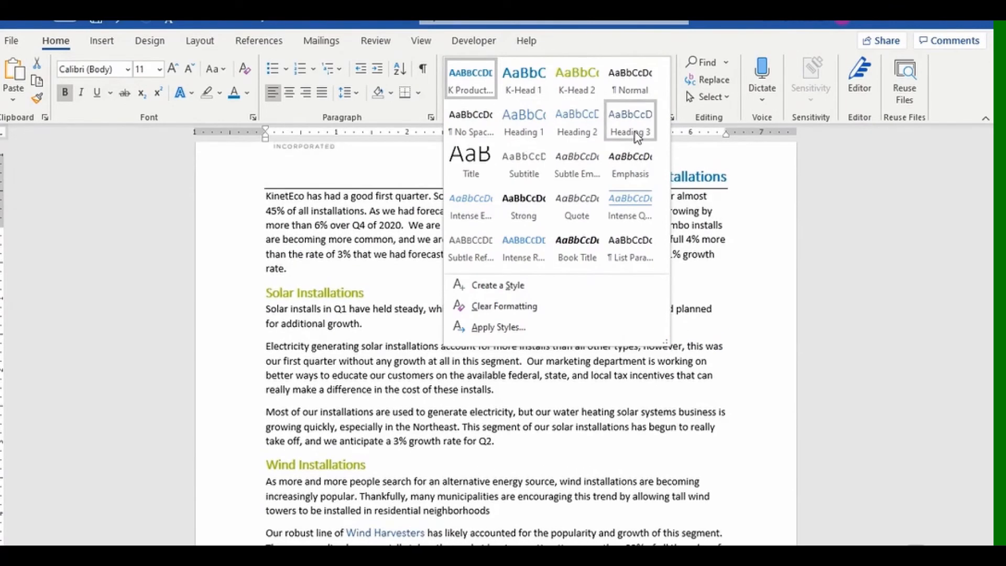
pyautogui.rightClick(533, 128)
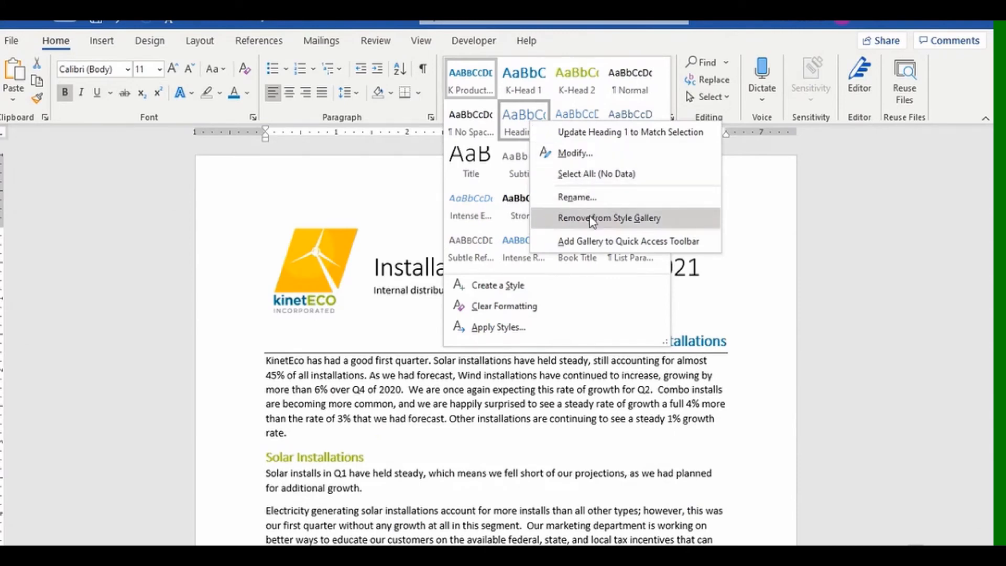
pyautogui.click(608, 218)
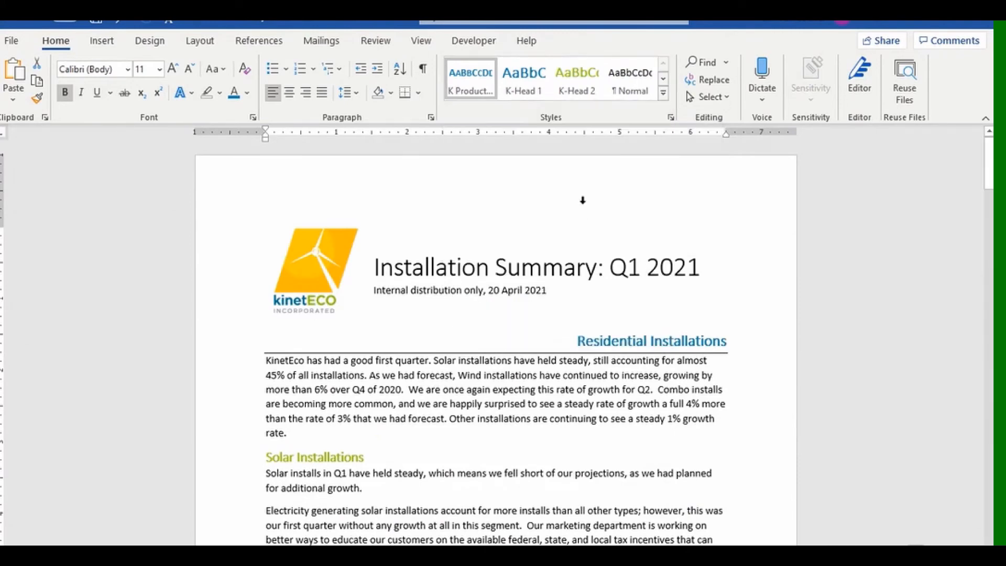
pyautogui.click(662, 92)
pyautogui.rightClick(540, 133)
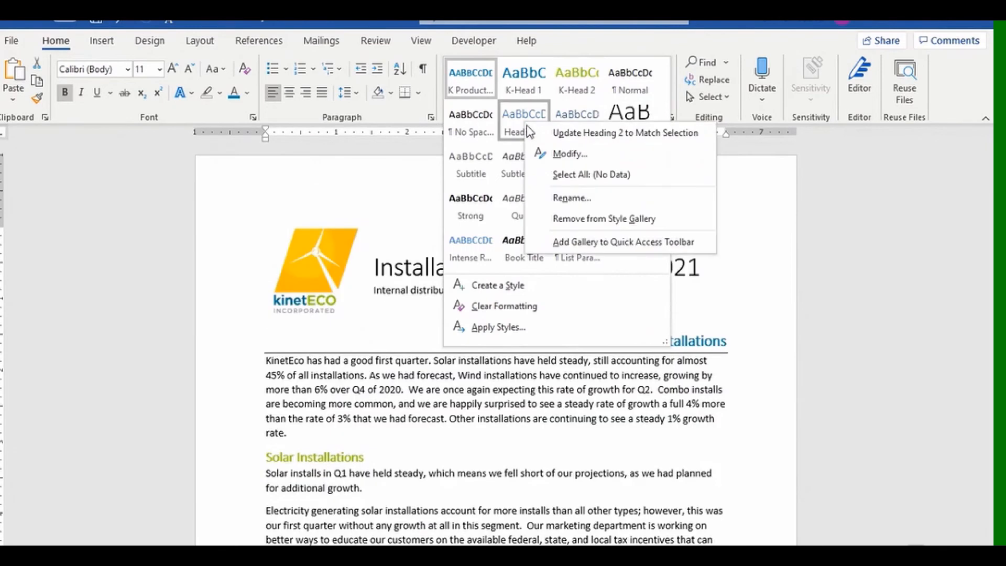
pyautogui.click(572, 219)
pyautogui.click(663, 94)
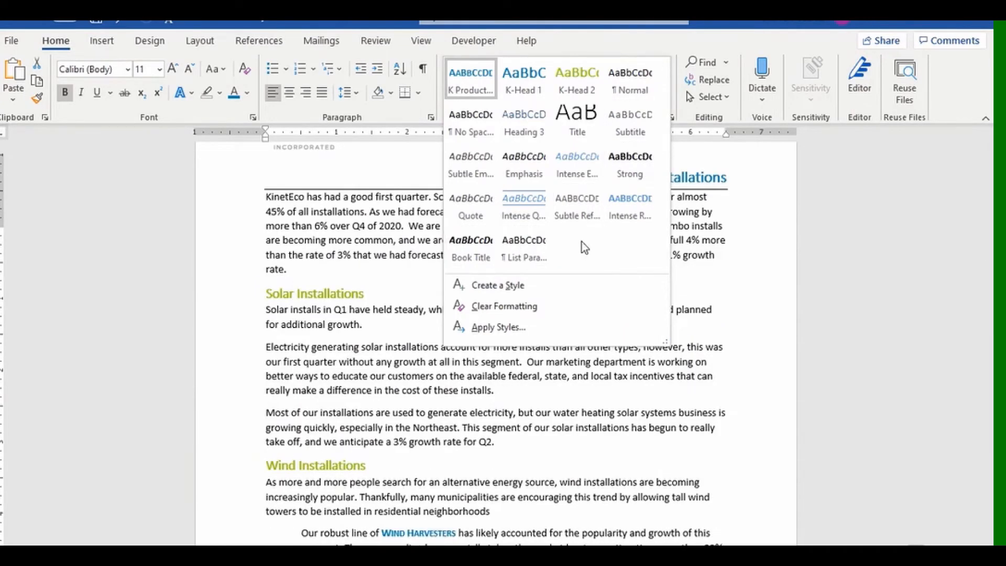
pyautogui.click(839, 264)
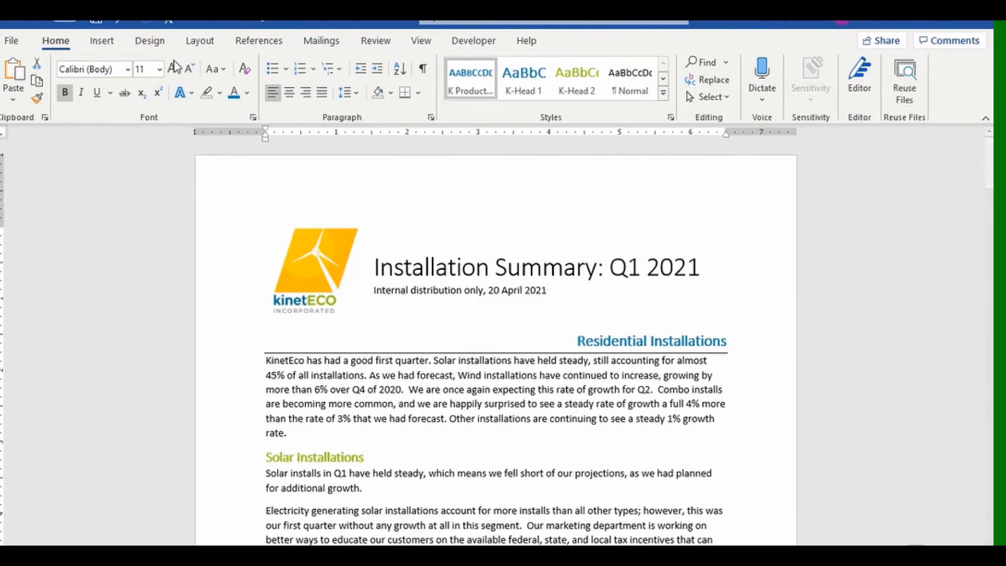
# Save the report's styles as new style set 'K-Report', then create a blank document with Ctrl+N.
pyautogui.click(151, 41)
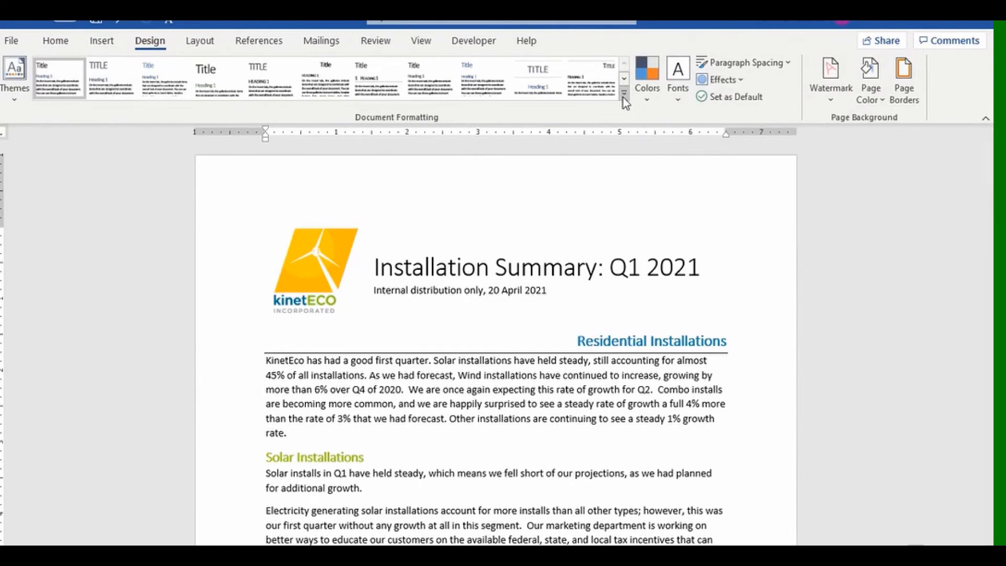
pyautogui.click(623, 94)
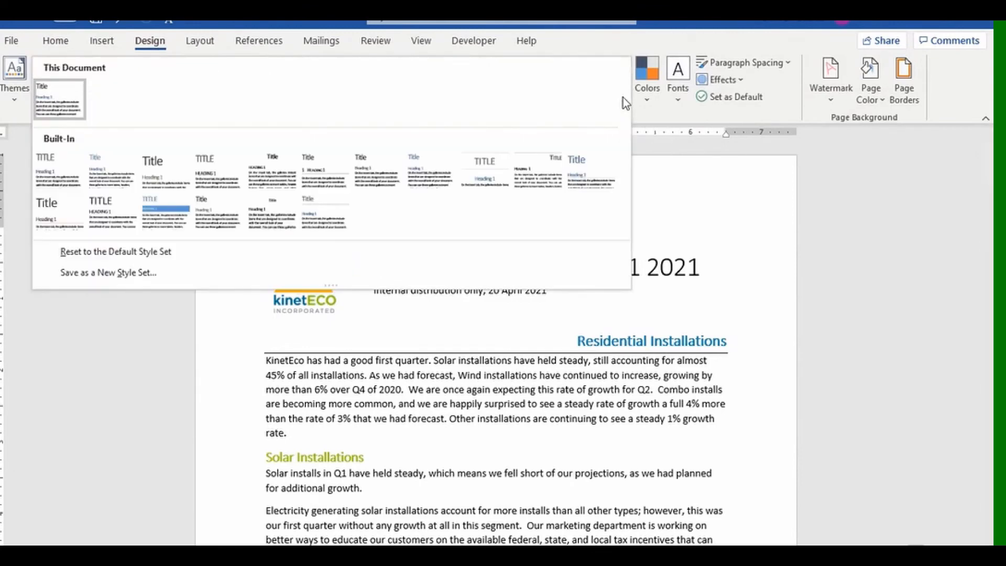
pyautogui.click(116, 281)
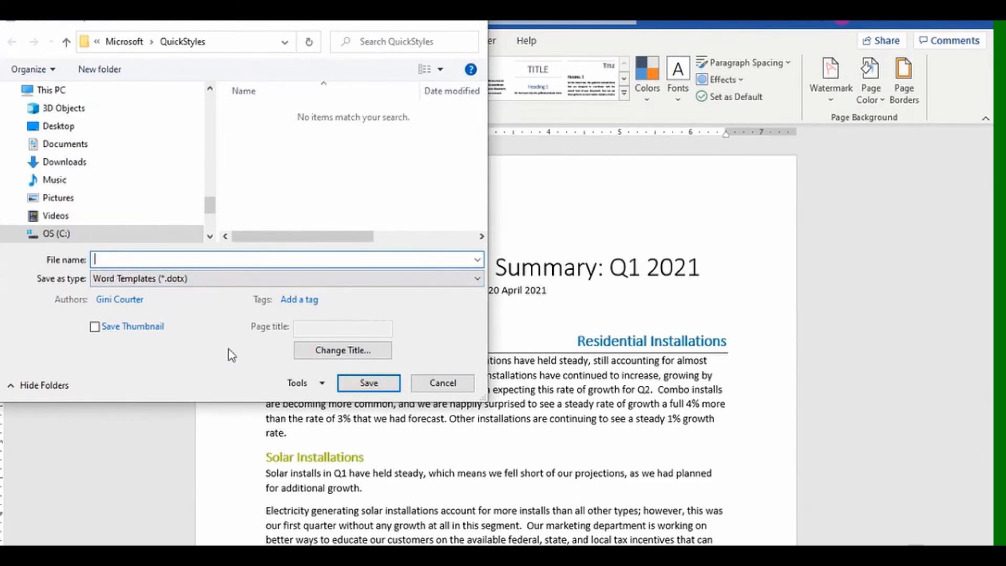
pyautogui.write('K-Report')
pyautogui.press('BackSpace')
pyautogui.press('Return')
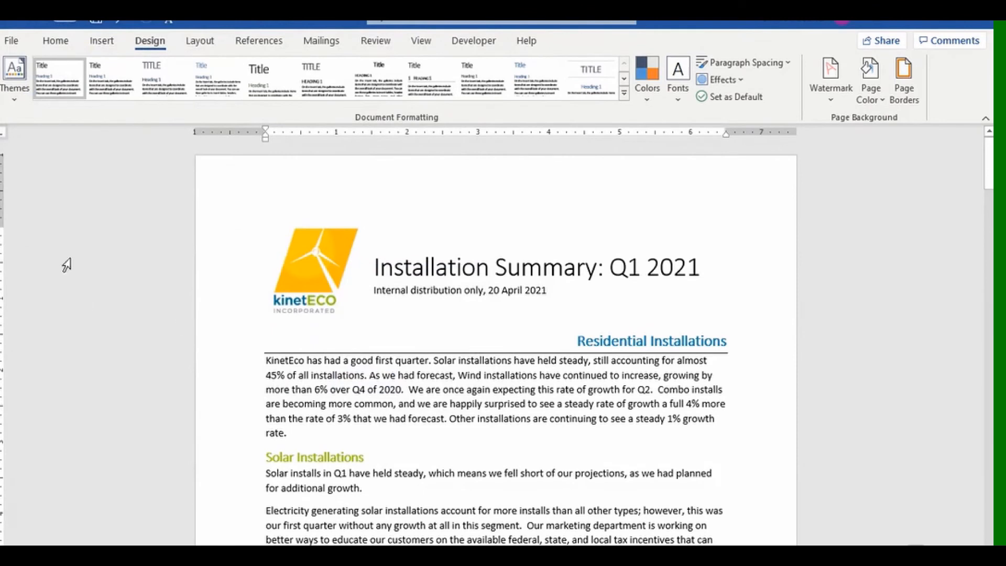
pyautogui.hotkey('ctrl', 'n')
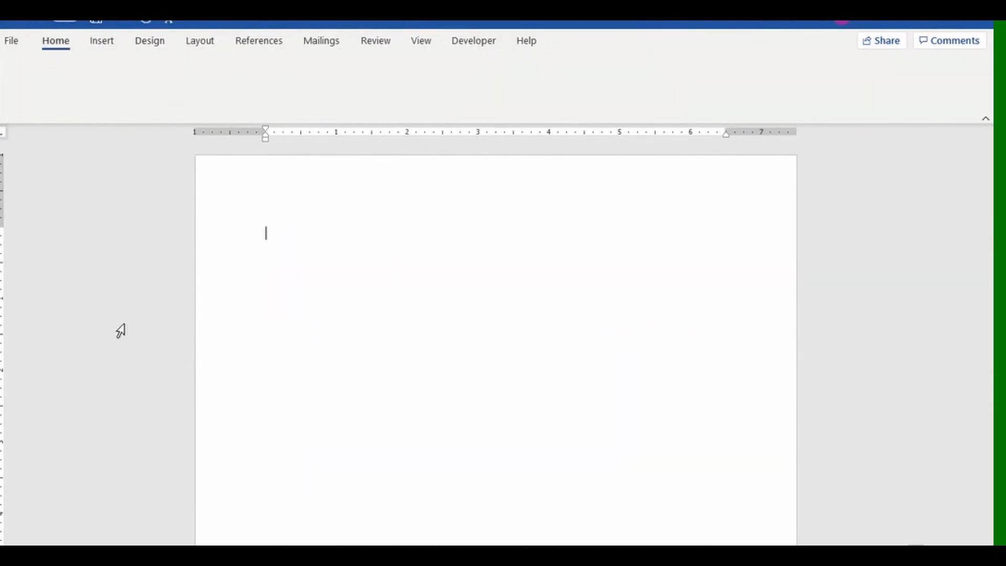
# Apply the Custom K-Report style set, check the Home styles, then close without saving.
pyautogui.click(157, 45)
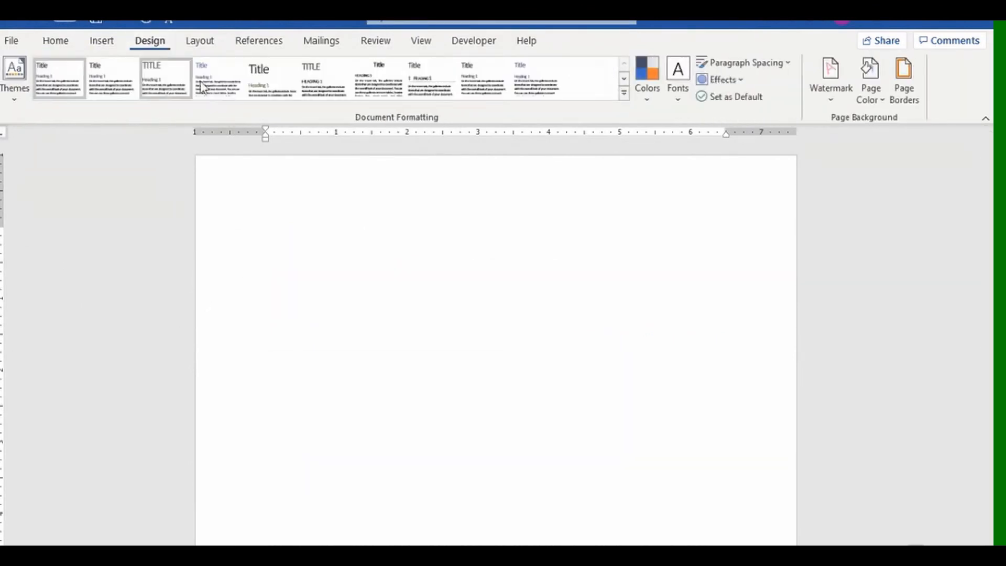
pyautogui.click(625, 93)
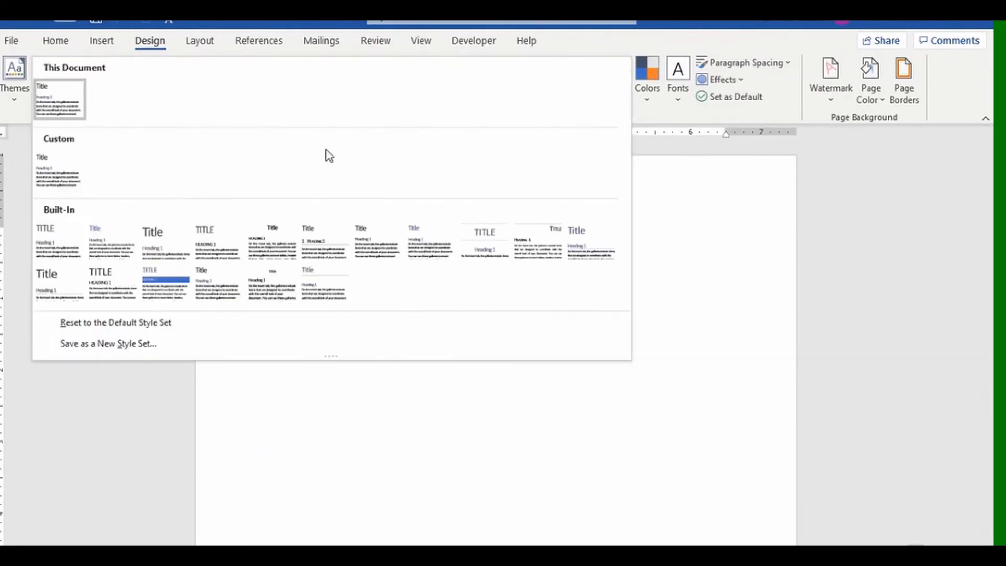
pyautogui.click(58, 170)
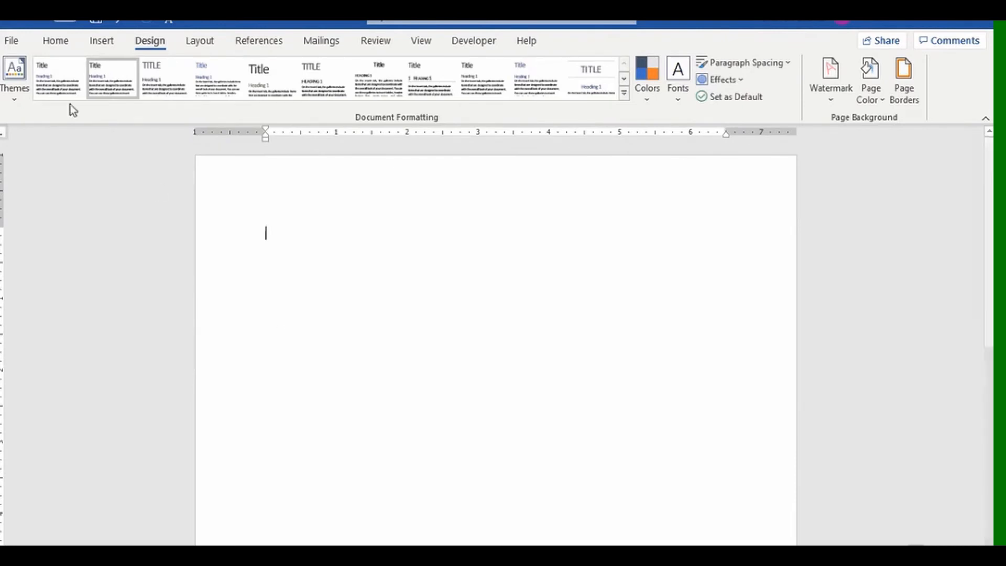
pyautogui.click(57, 42)
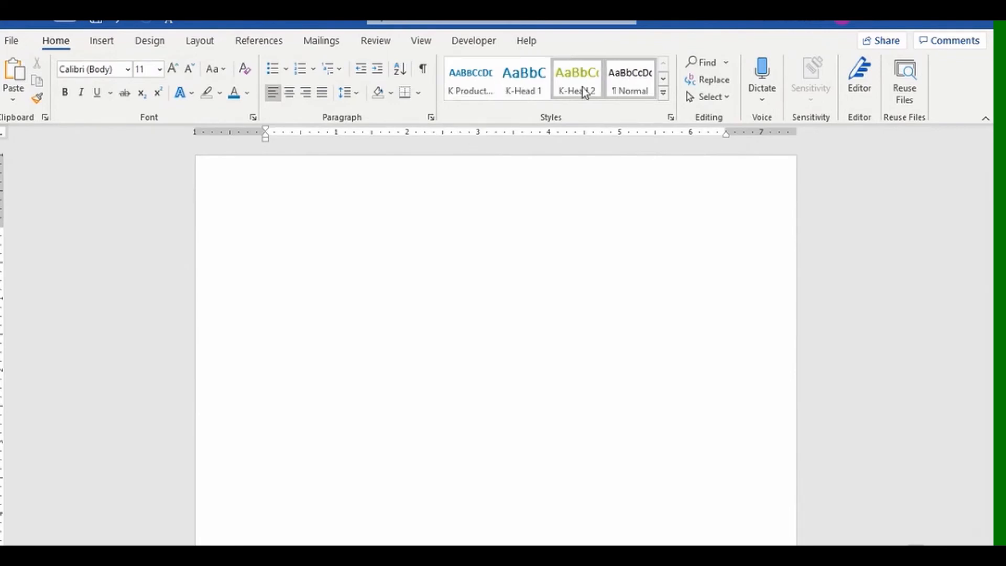
pyautogui.click(982, 24)
pyautogui.click(551, 380)
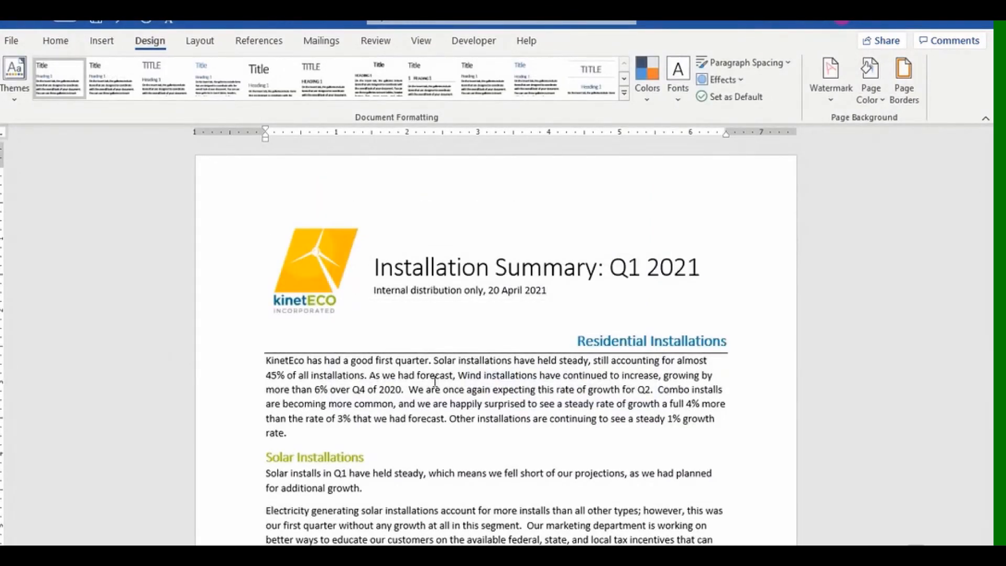
# Review the quick styles, then apply a built-in style set that makes the title uppercase.
pyautogui.scroll(-1, 435, 380)
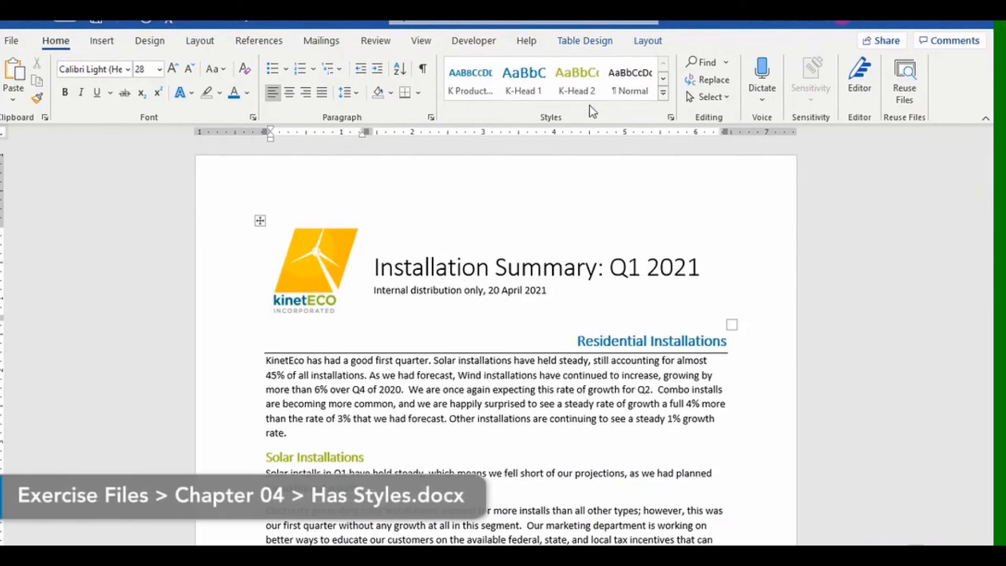
pyautogui.click(663, 93)
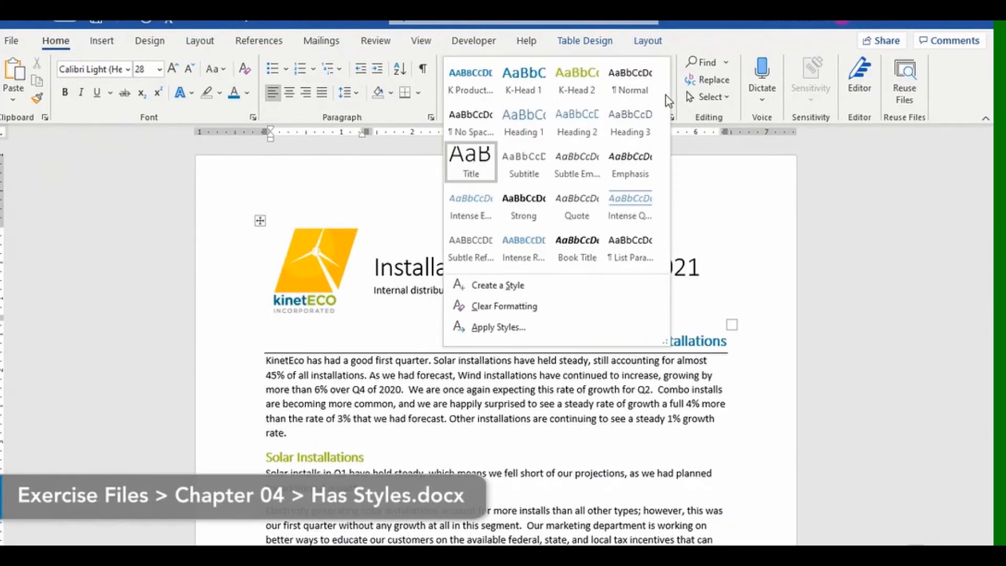
pyautogui.click(151, 44)
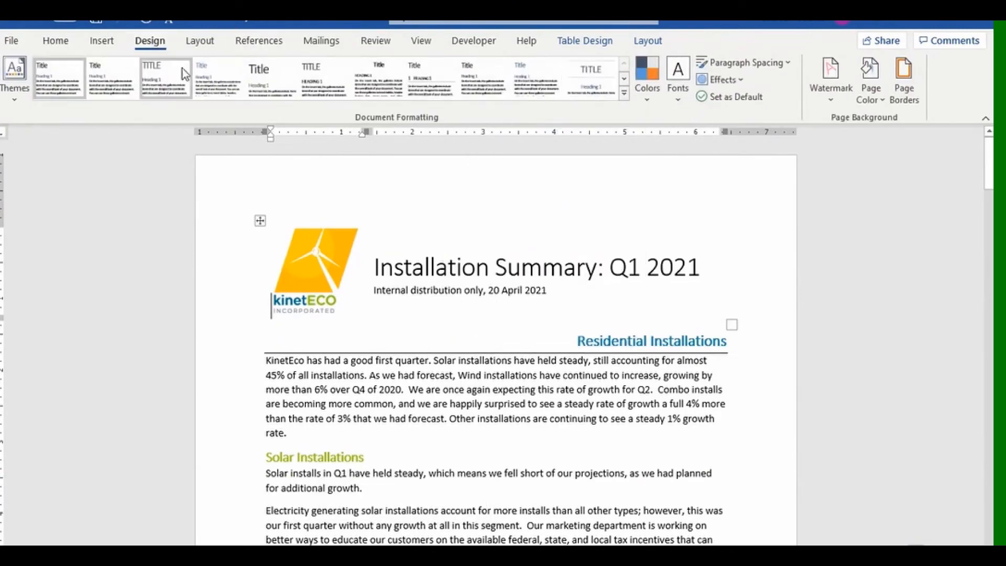
pyautogui.click(63, 47)
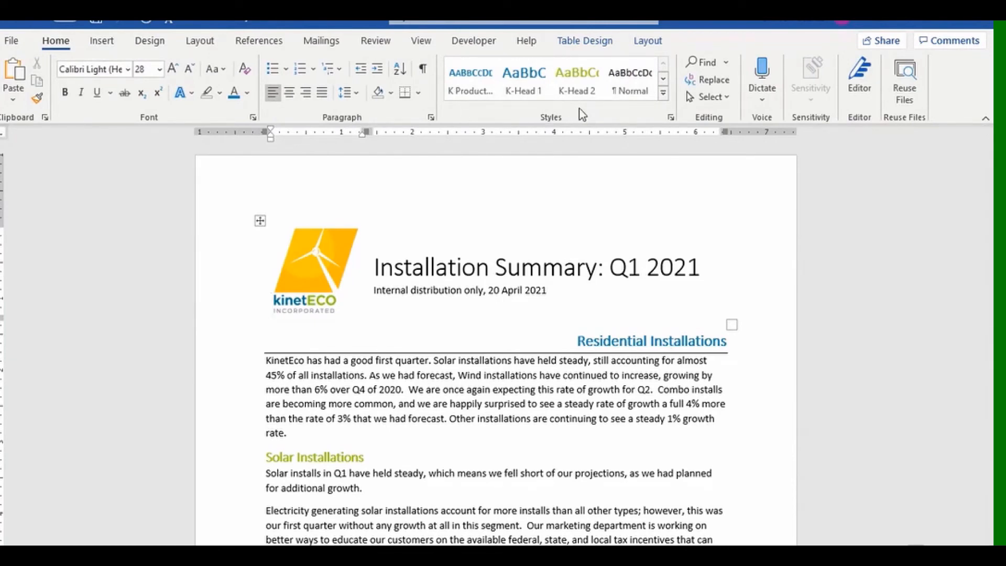
pyautogui.click(162, 43)
pyautogui.click(166, 73)
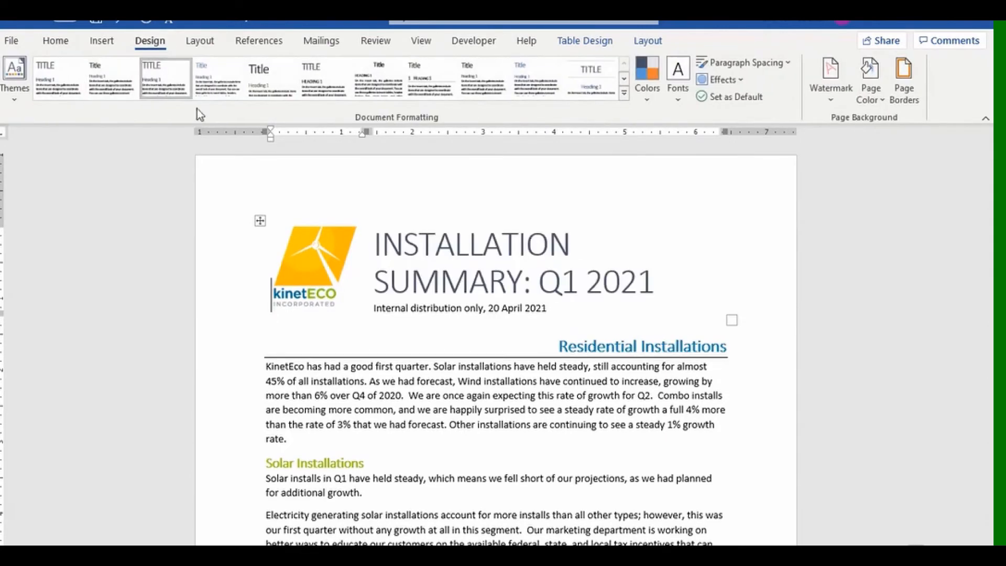
pyautogui.click(73, 47)
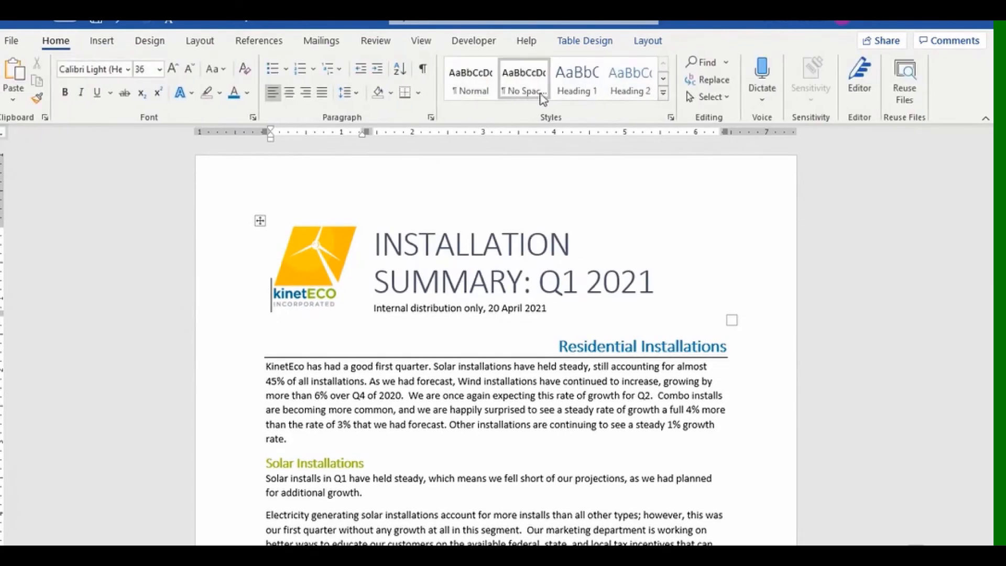
# Reapply the custom K-Report style set from the style set gallery.
pyautogui.click(156, 44)
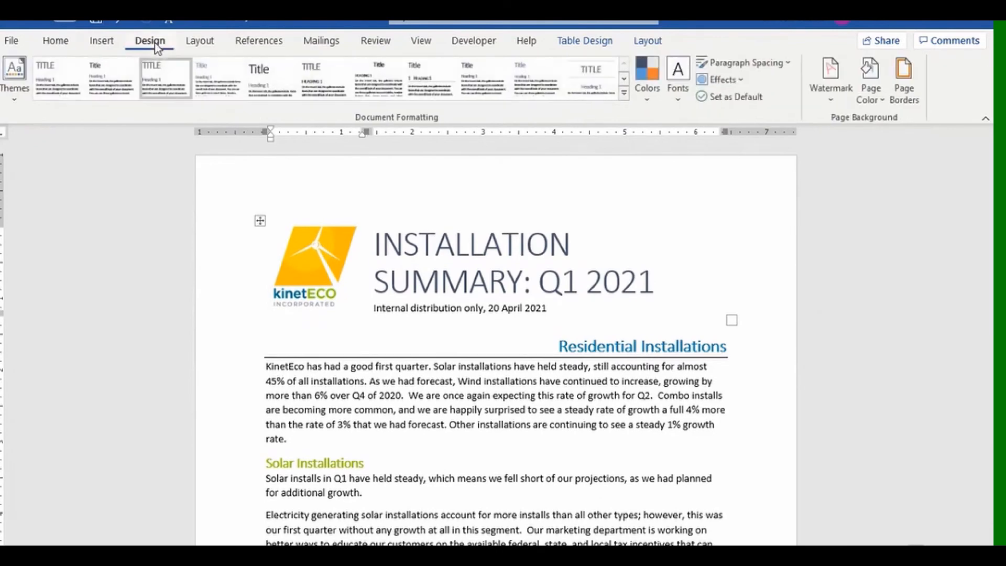
pyautogui.click(624, 92)
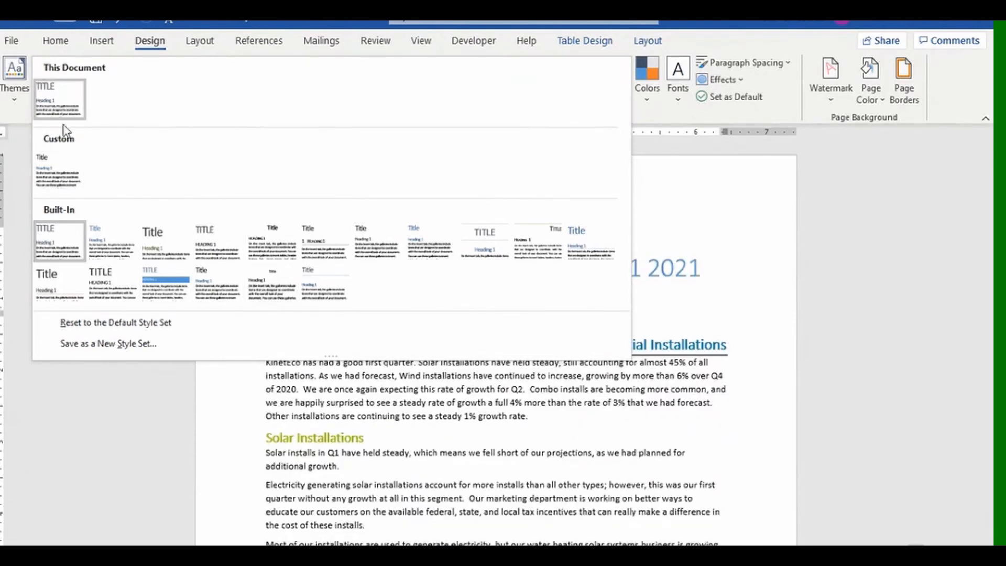
pyautogui.click(58, 170)
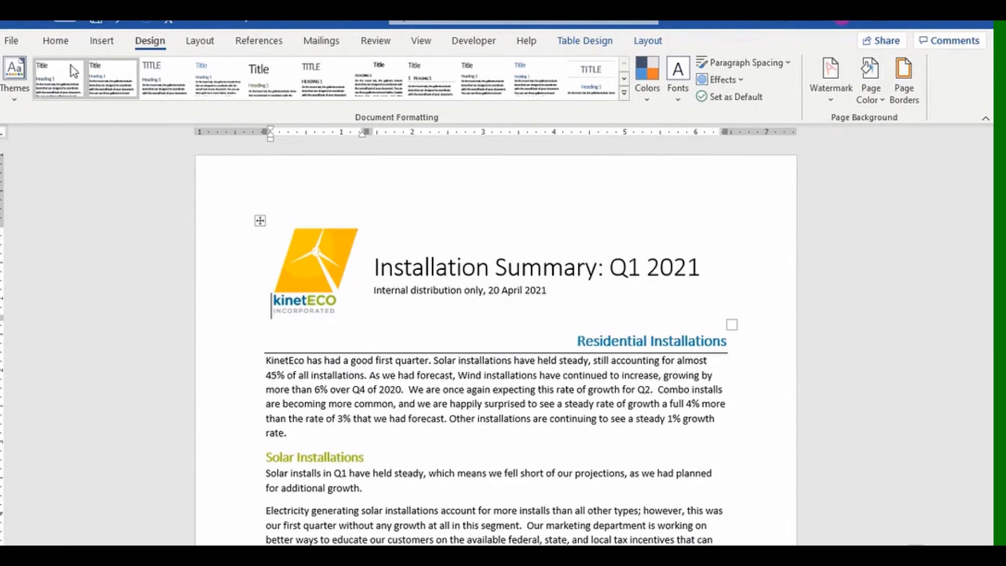
pyautogui.click(55, 41)
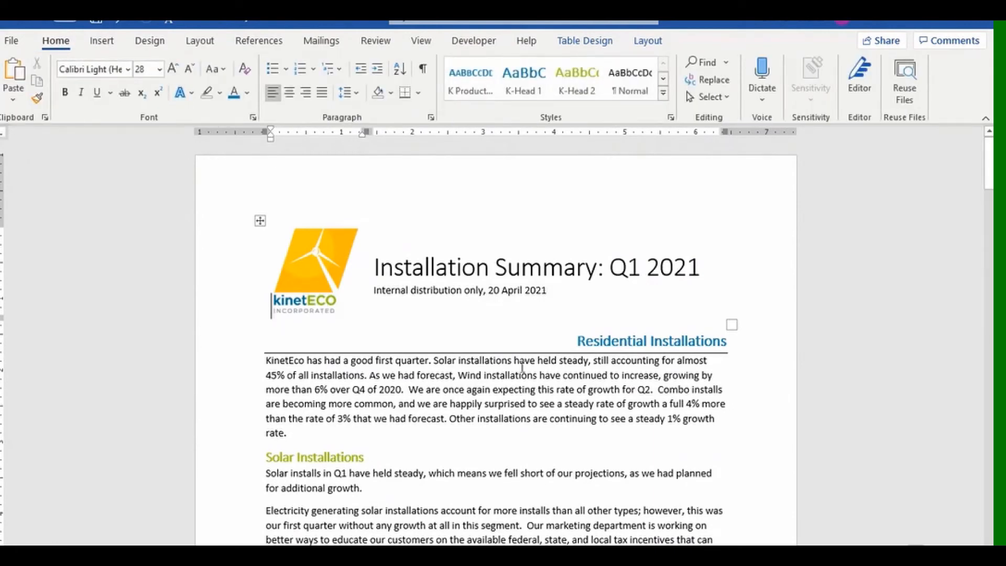
# Open the Organizer through the Styles pane's Manage Styles Import/Export option.
pyautogui.click(671, 119)
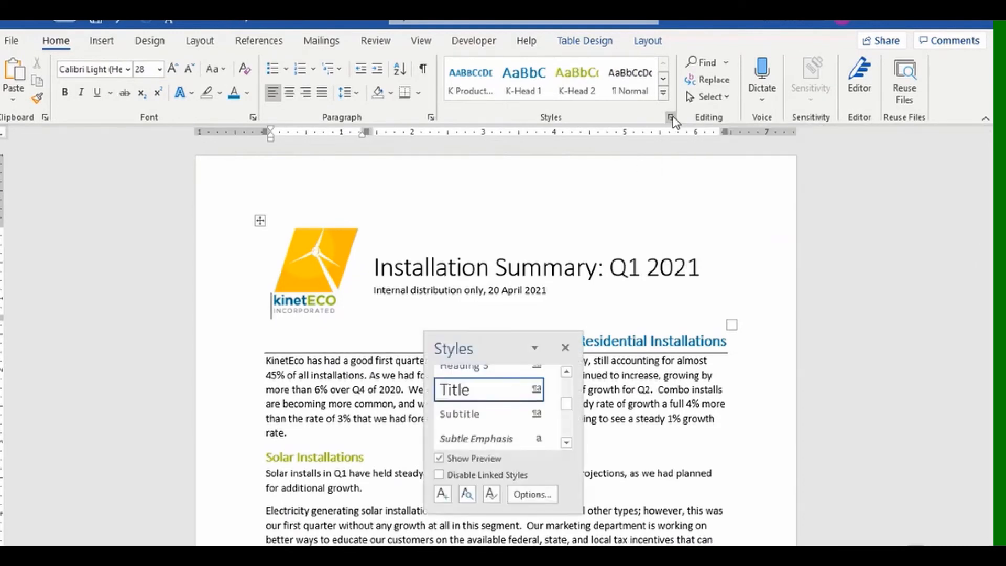
pyautogui.click(491, 495)
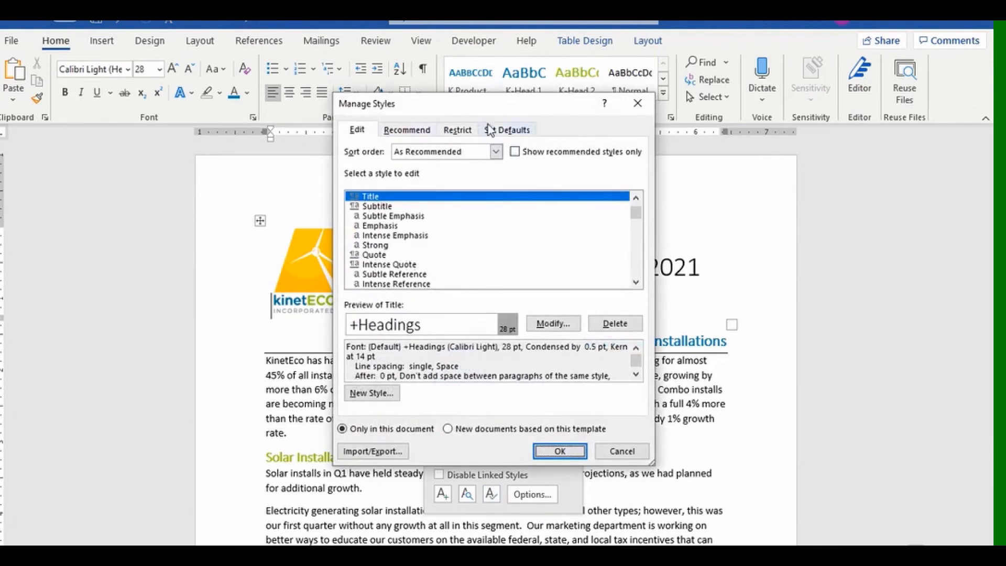
pyautogui.click(528, 173)
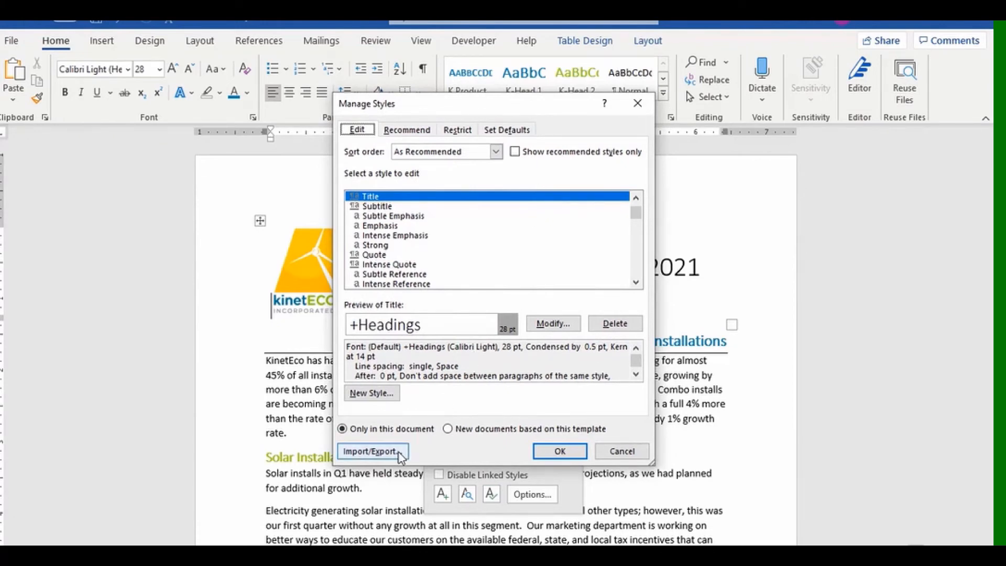
pyautogui.click(372, 451)
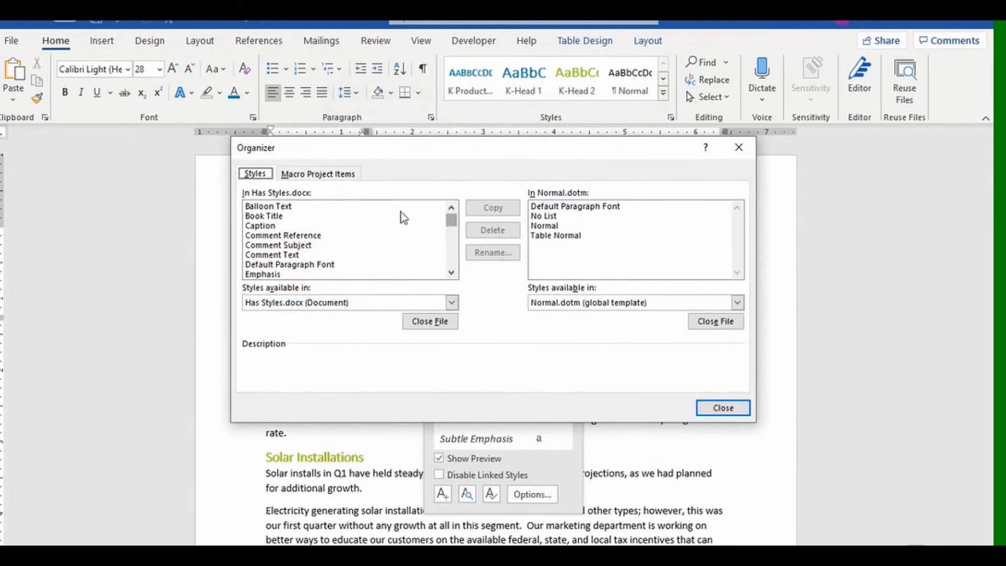
pyautogui.click(449, 271)
pyautogui.click(449, 271)
pyautogui.click(449, 271)
pyautogui.click(449, 272)
pyautogui.click(449, 271)
pyautogui.click(449, 271)
pyautogui.click(451, 274)
pyautogui.click(451, 274)
pyautogui.click(450, 273)
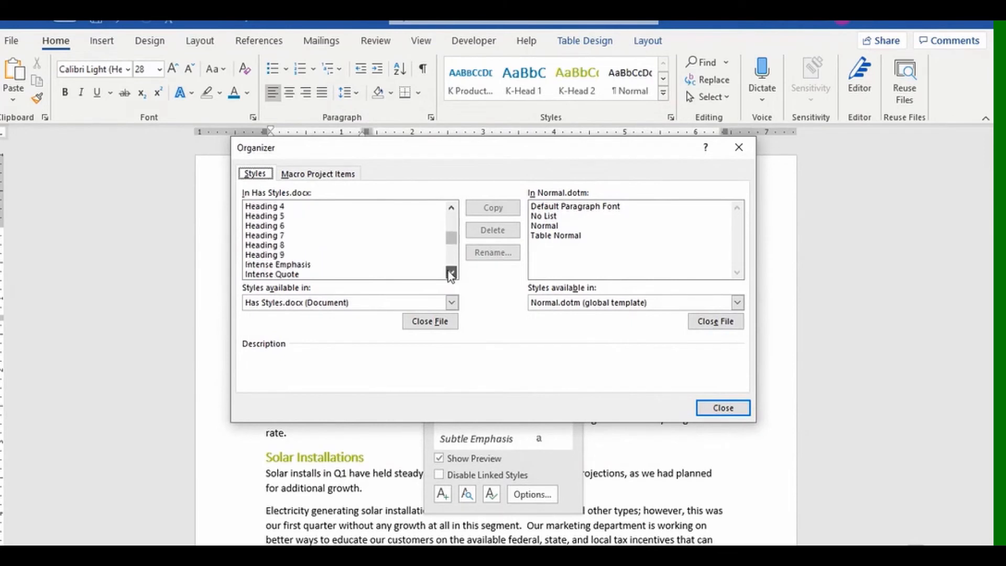
pyautogui.click(451, 274)
pyautogui.click(450, 274)
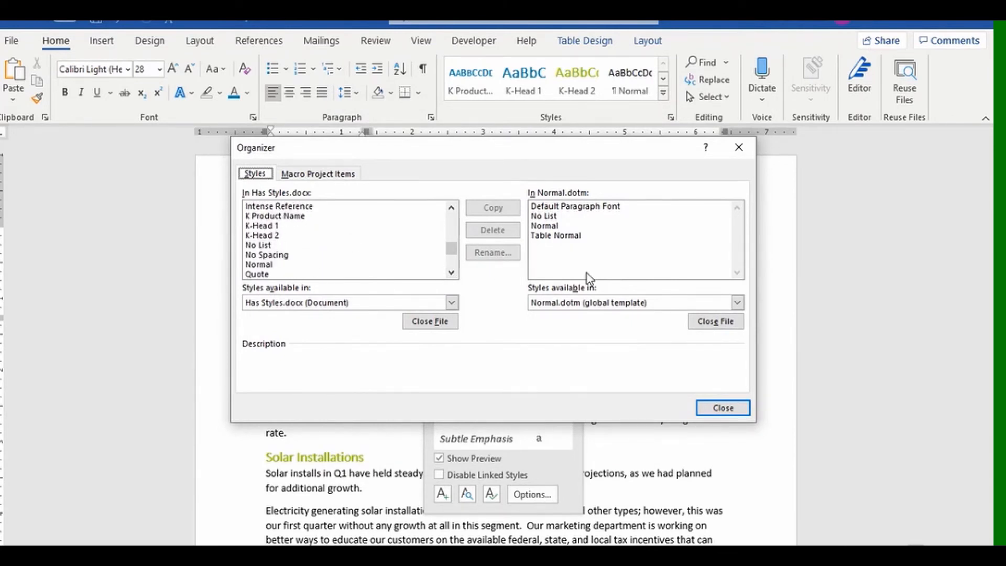
# Copy K-Head 1, K-Head 2 and K Product Name into Normal.dotm, then close Organizer and the pane.
pyautogui.click(278, 227)
pyautogui.keyDown('ctrl'); pyautogui.click(279, 237); pyautogui.keyUp('ctrl')
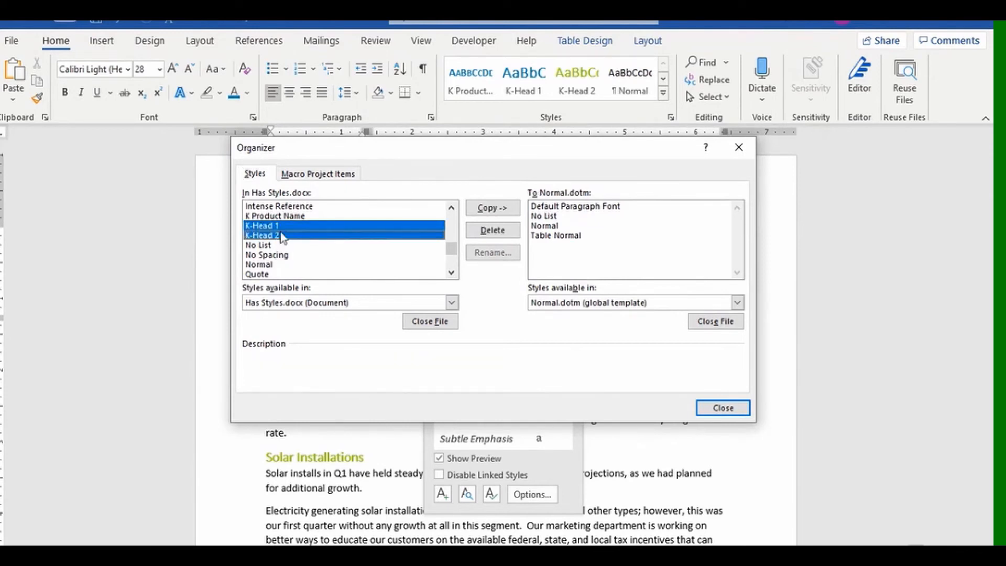
pyautogui.keyDown('ctrl'); pyautogui.click(275, 217); pyautogui.keyUp('ctrl')
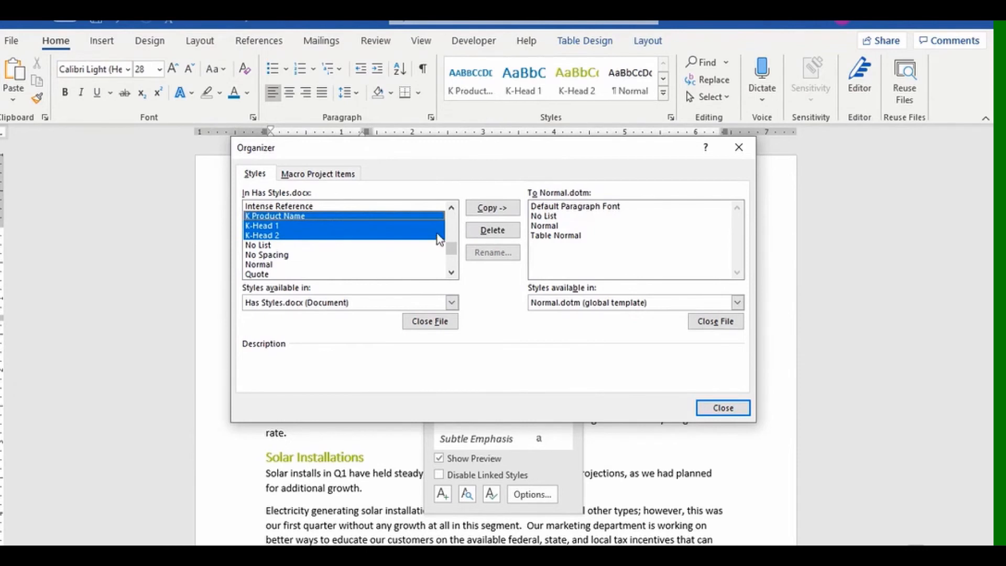
pyautogui.click(492, 208)
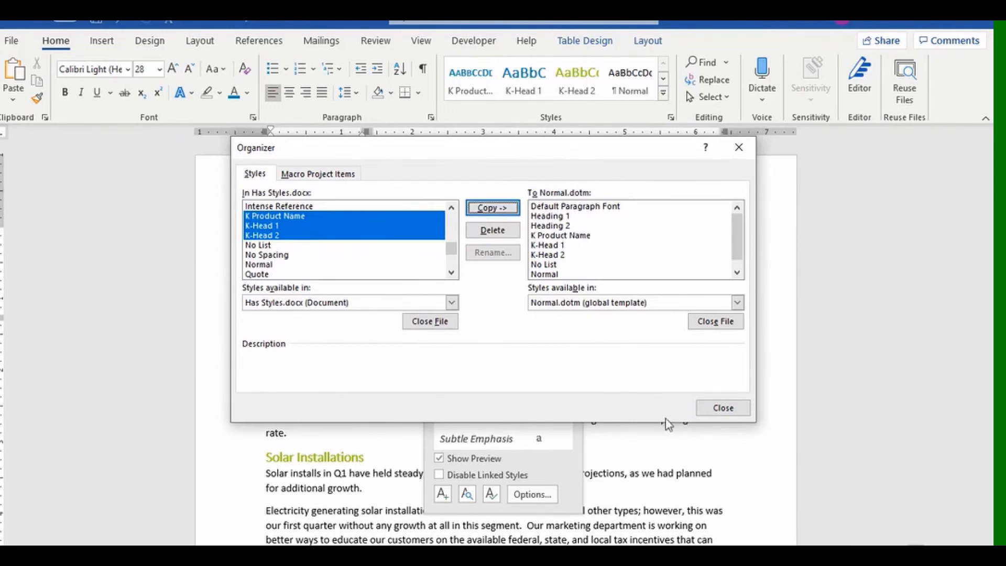
pyautogui.click(722, 407)
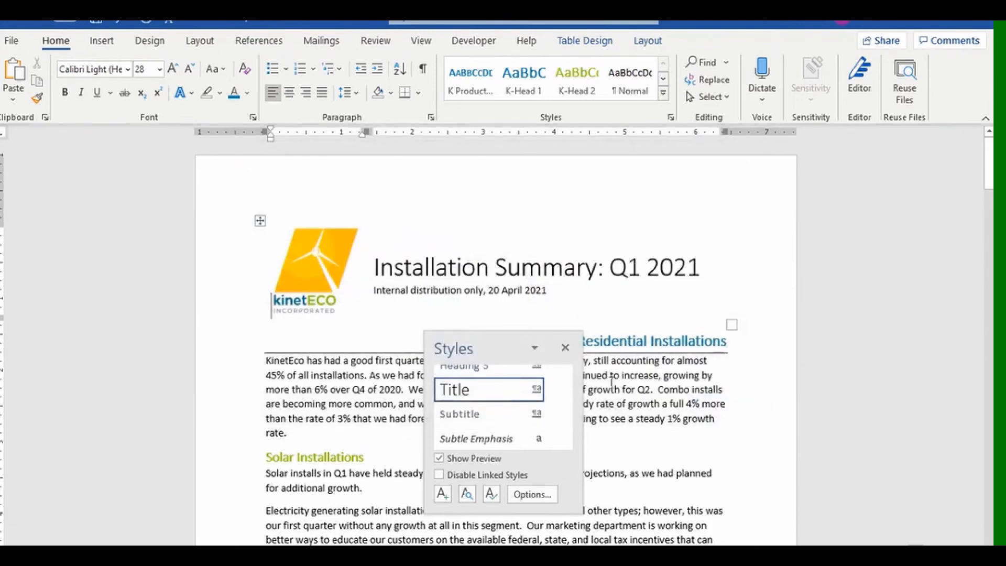
pyautogui.click(565, 348)
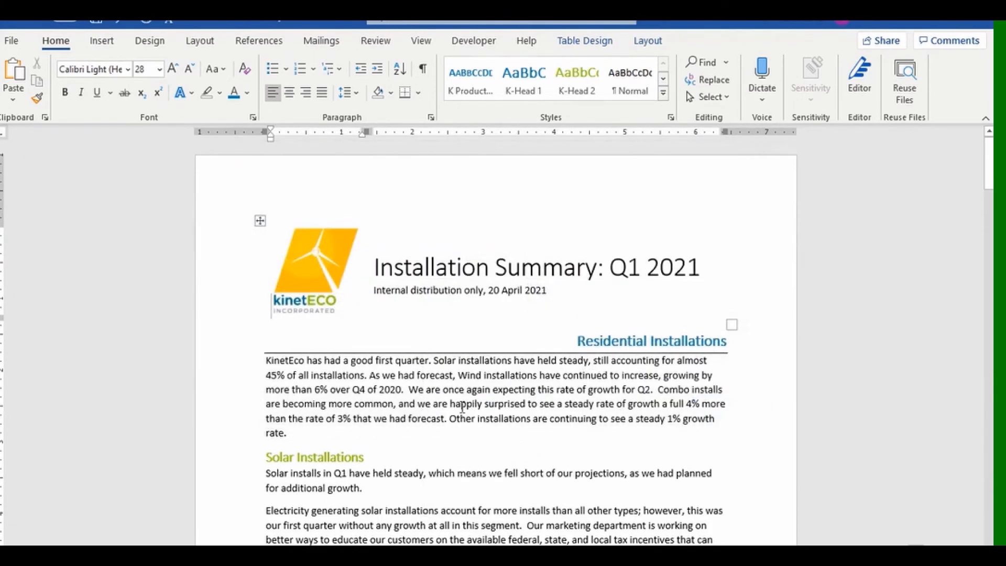
# Create a blank document and confirm its Styles gallery lists K Product Name, K-Head 1 and K-Head 2.
pyautogui.hotkey('ctrl', 'n')
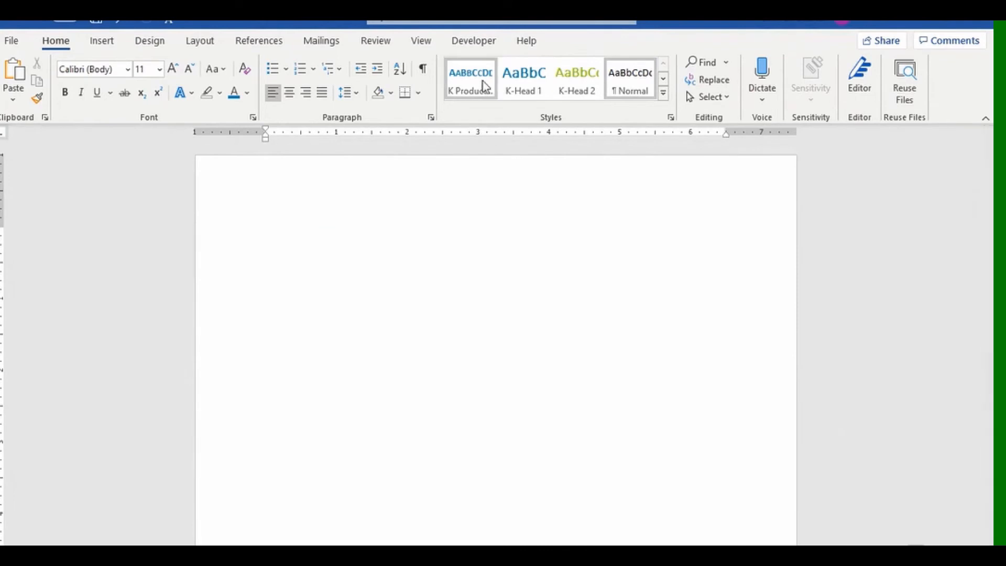
pyautogui.click(662, 95)
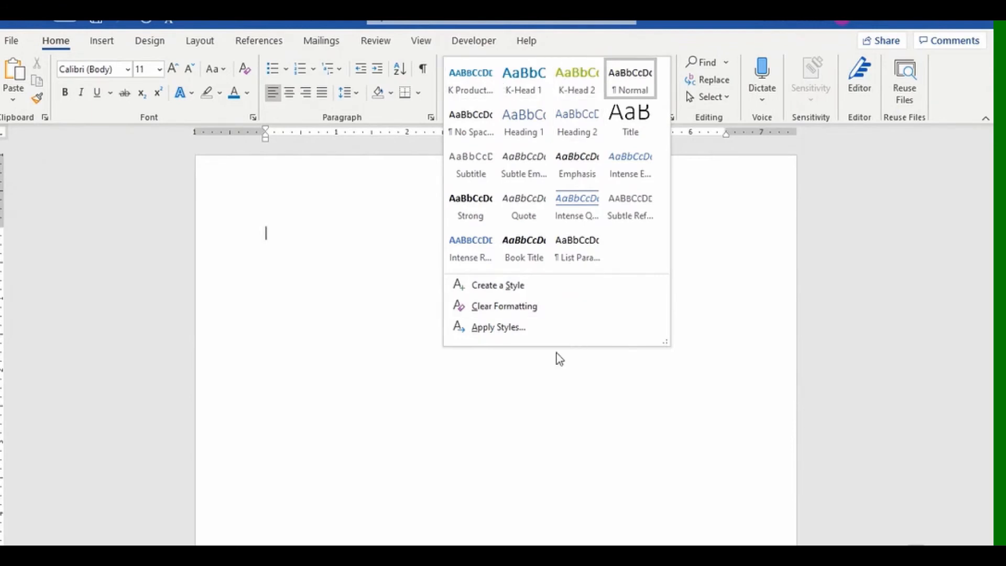
pyautogui.click(520, 377)
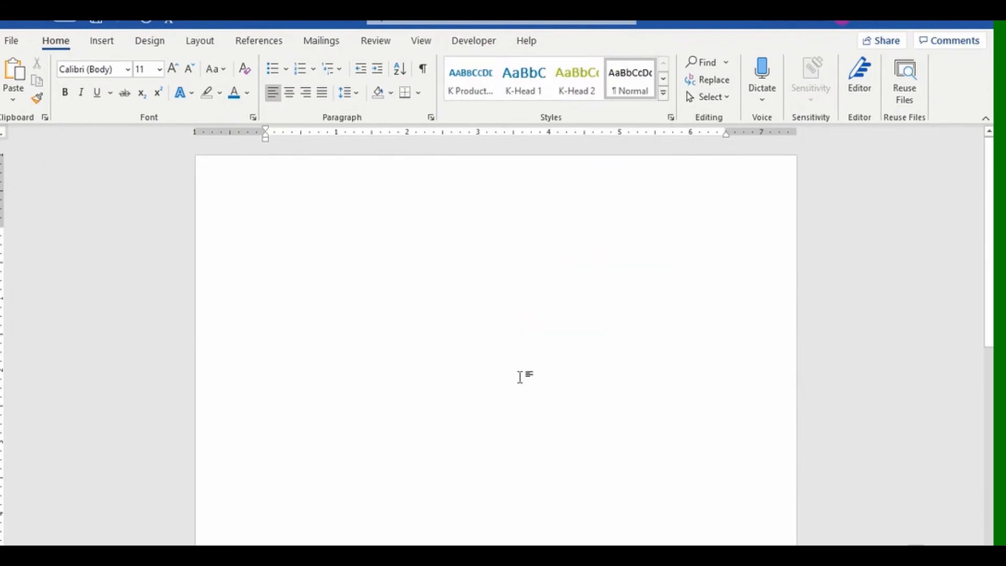
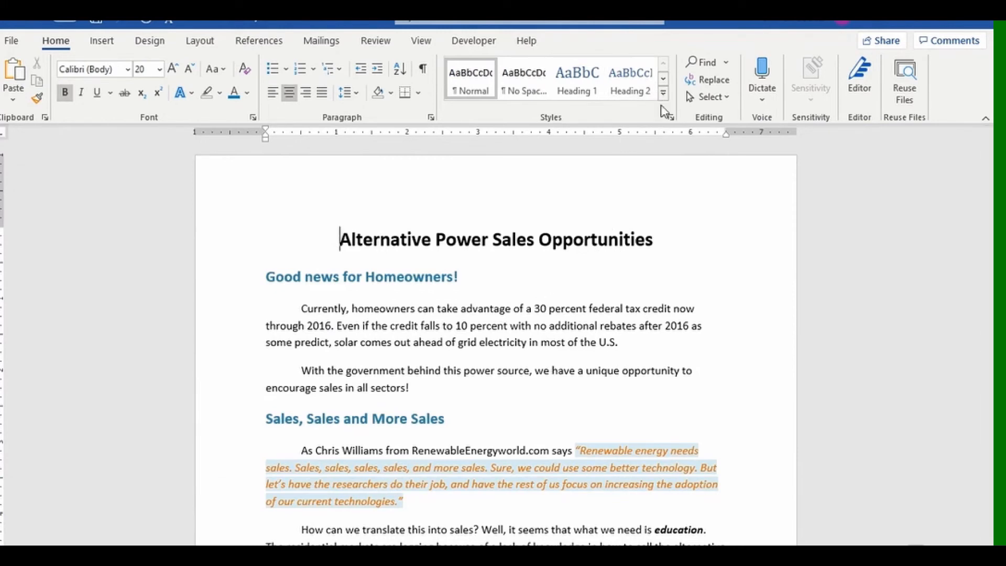
# Use the Organizer to copy K Product Name, K-Head 1 and K-Head 2 from Normal.dotm into Needs Style.docx.
pyautogui.click(671, 119)
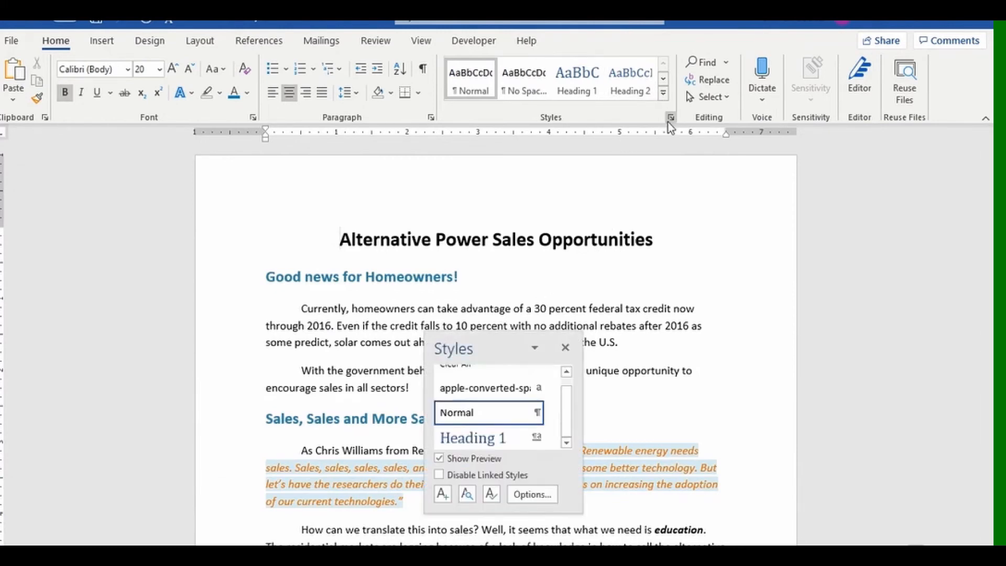
pyautogui.click(491, 494)
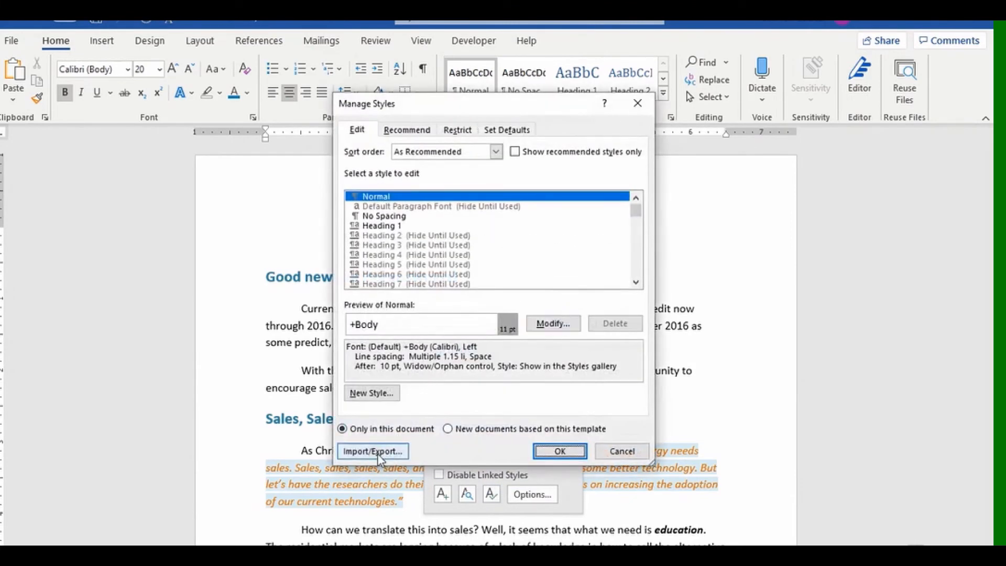
pyautogui.click(378, 454)
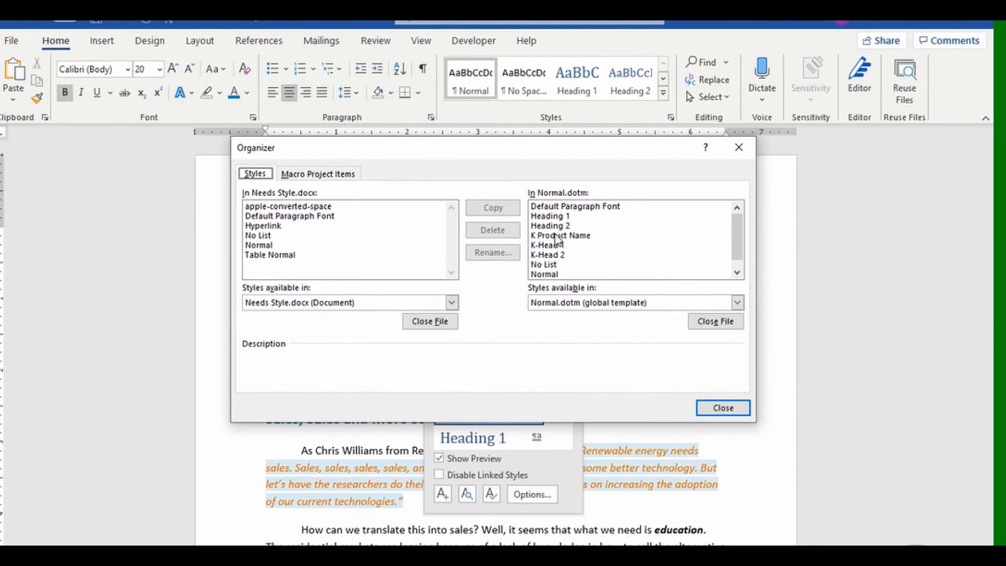
pyautogui.moveTo(562, 237); pyautogui.dragTo(561, 262)
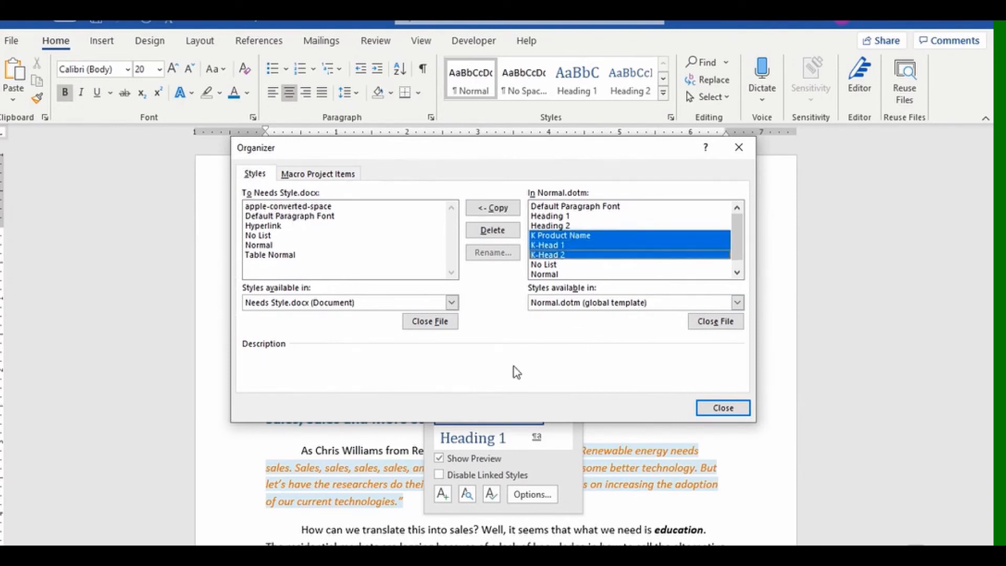
pyautogui.click(492, 207)
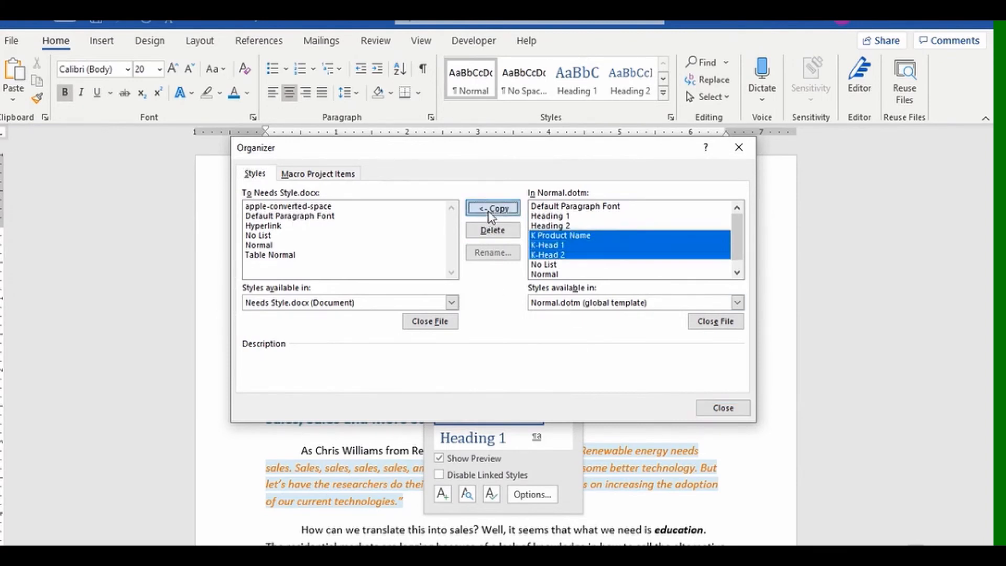
pyautogui.click(723, 408)
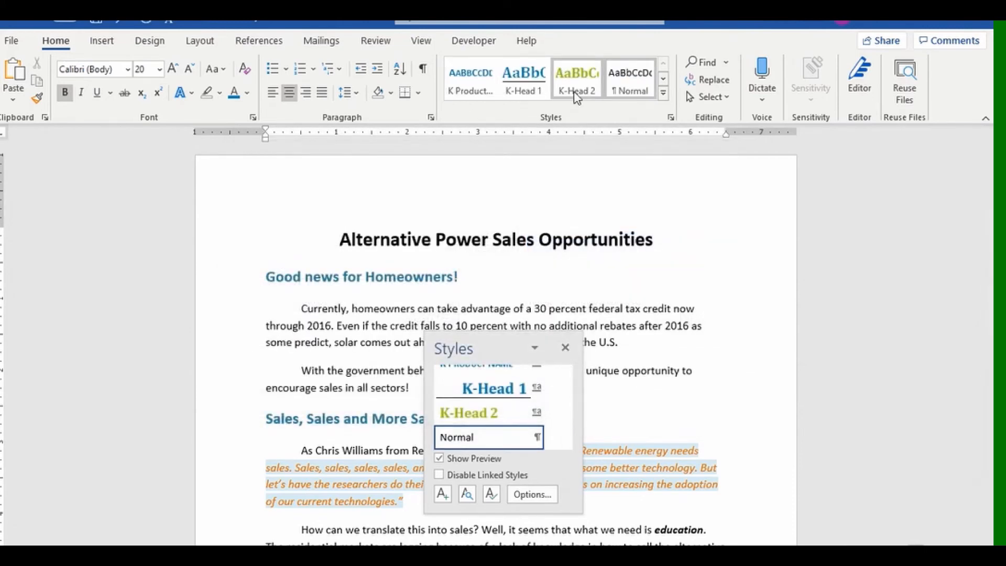
# Apply K-Head 1 to the Good news for Homeowners!, Sales, Sales and More Sales, and Complete Your Toolkit headings.
pyautogui.click(566, 348)
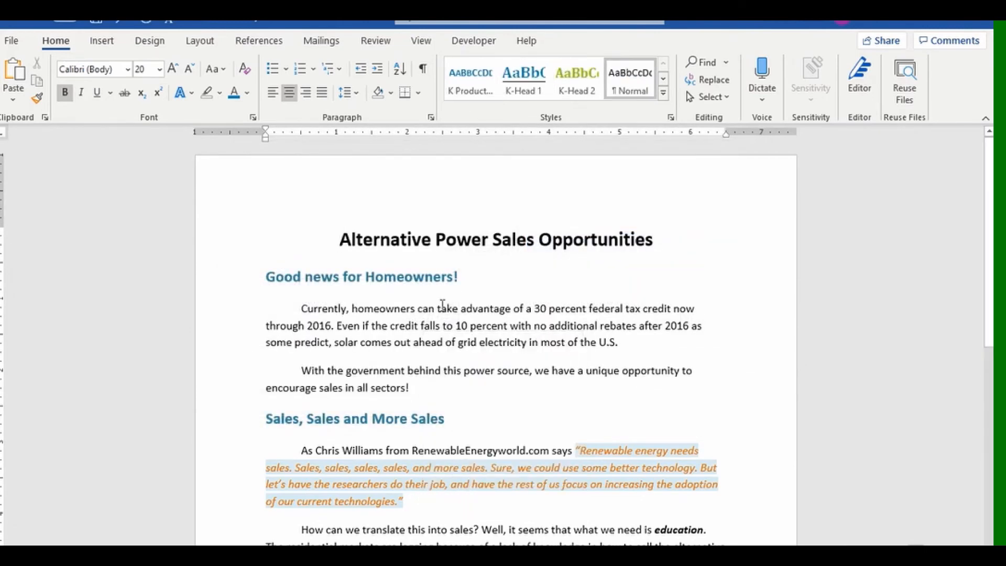
pyautogui.click(243, 276)
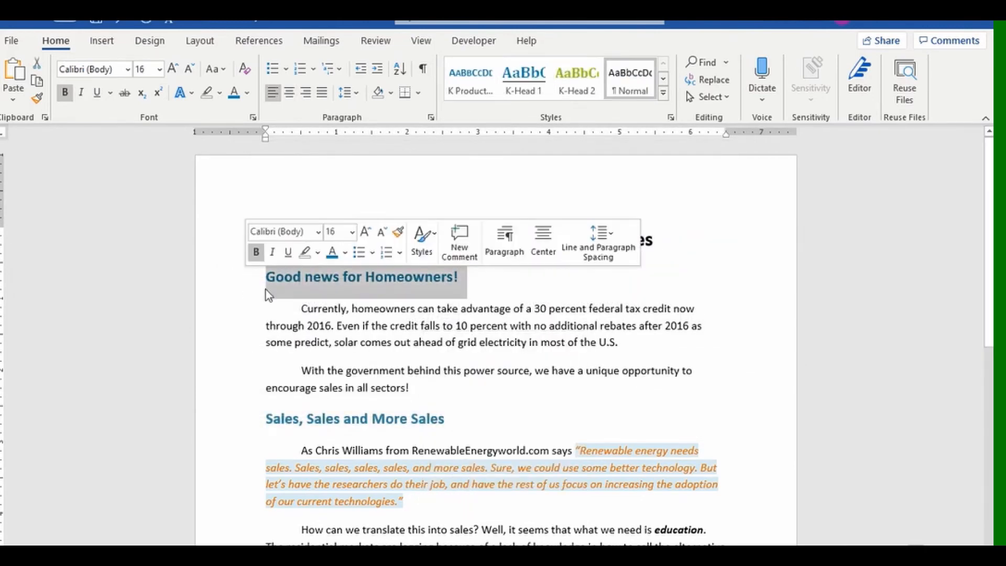
pyautogui.keyDown('ctrl'); pyautogui.click(246, 429); pyautogui.keyUp('ctrl')
pyautogui.keyDown('ctrl'); pyautogui.scroll(-2, 284, 438); pyautogui.keyUp('ctrl')
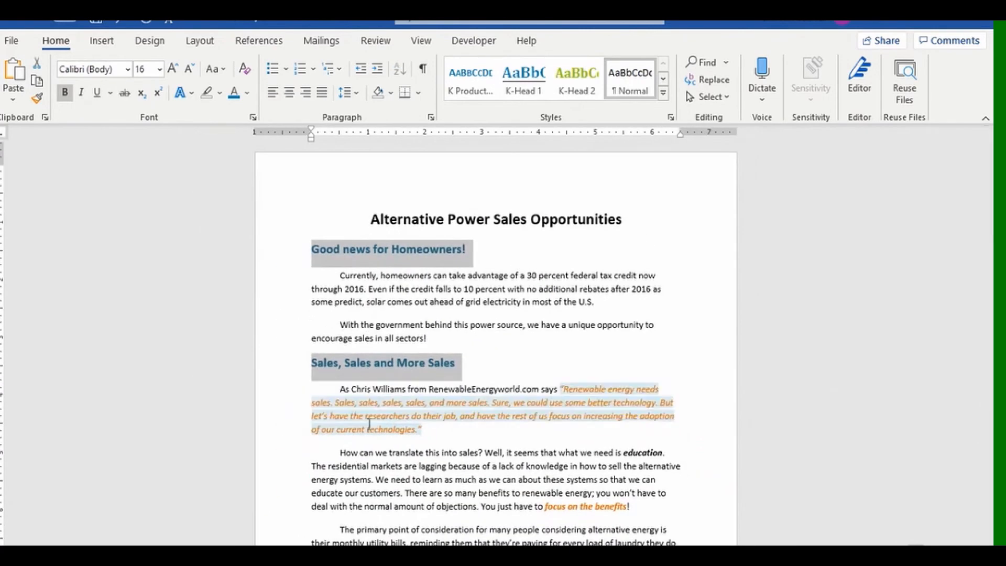
pyautogui.scroll(-3, 284, 438)
pyautogui.keyDown('ctrl'); pyautogui.click(292, 478); pyautogui.keyUp('ctrl')
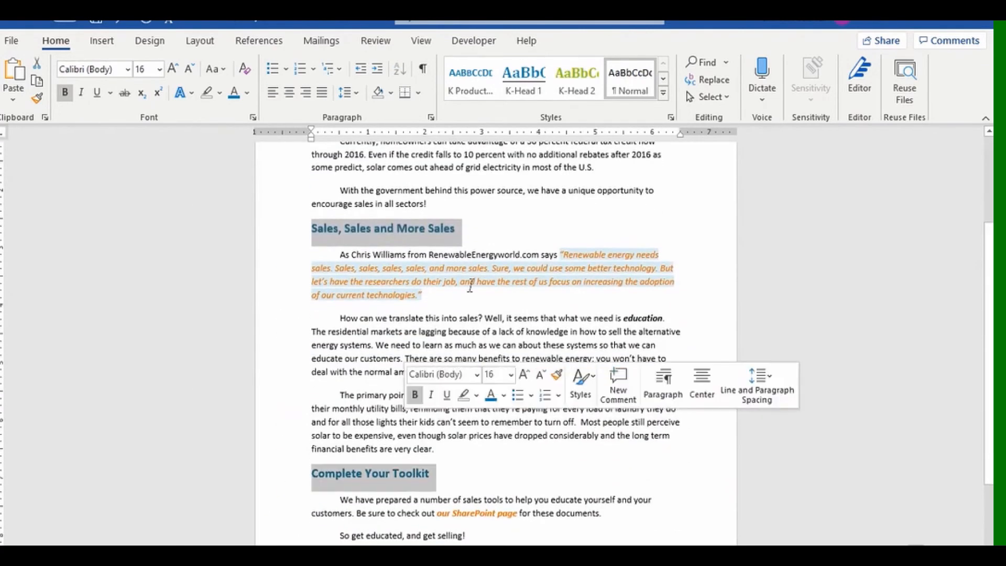
pyautogui.click(533, 80)
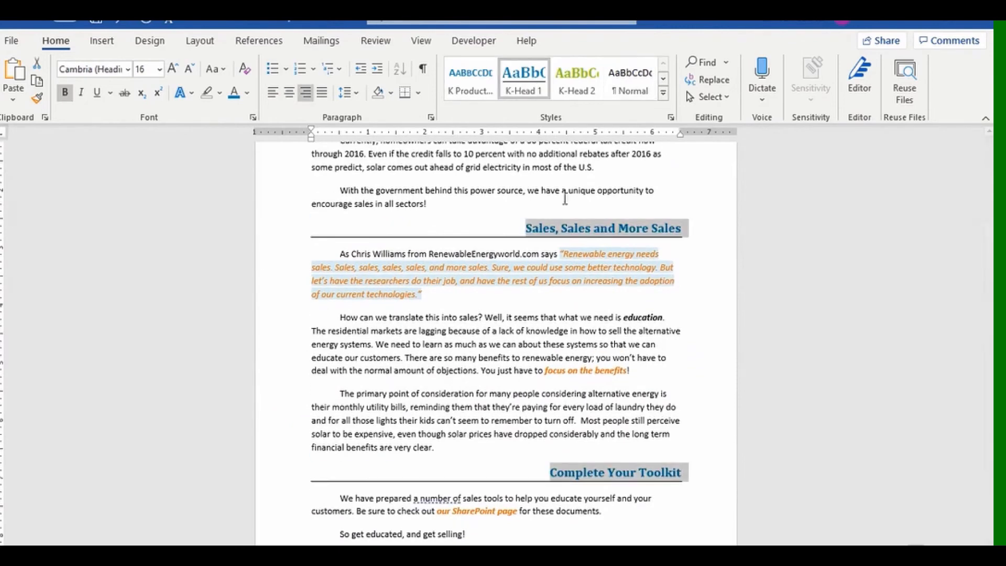
pyautogui.scroll(1, 568, 283)
pyautogui.scroll(3, 569, 283)
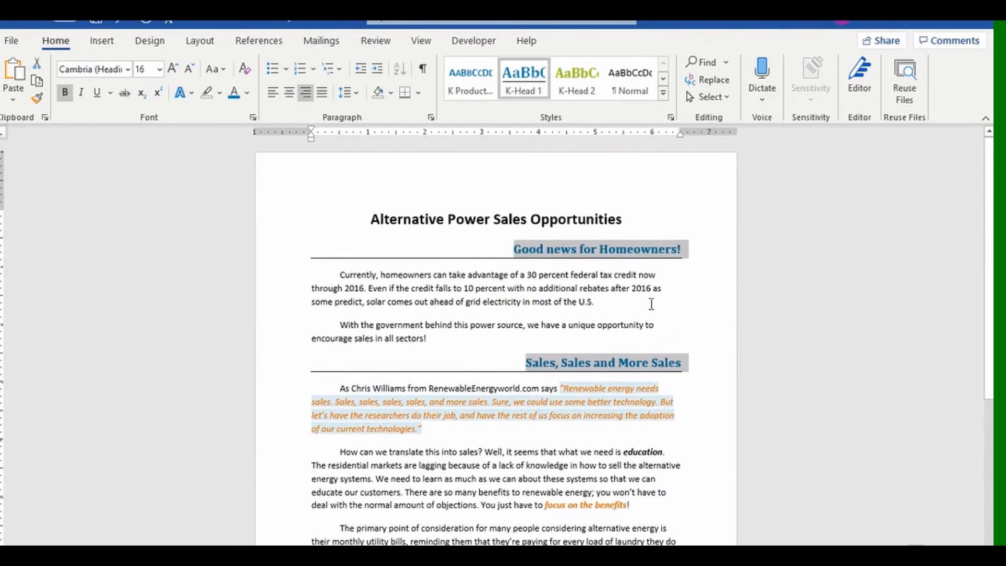
pyautogui.scroll(-3, 546, 303)
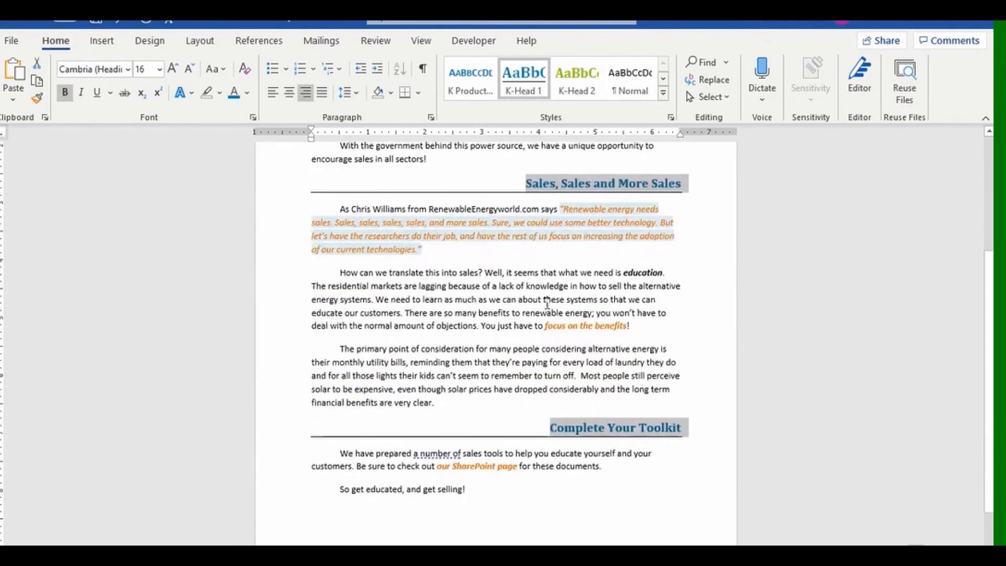
pyautogui.scroll(3, 547, 303)
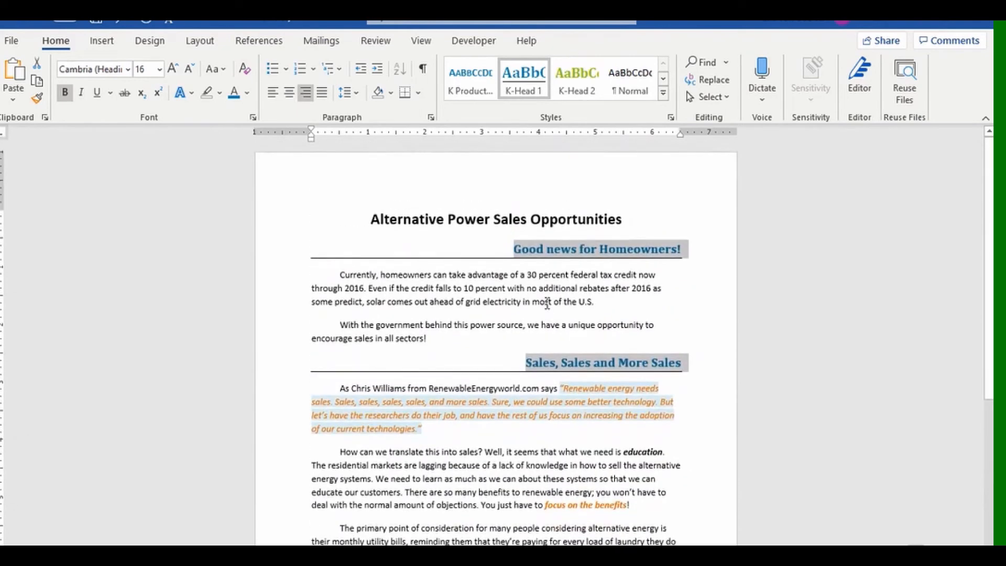
# Open the Organizer through Manage Styles Import/Export to reach the Has Styles.docx report.
pyautogui.click(671, 118)
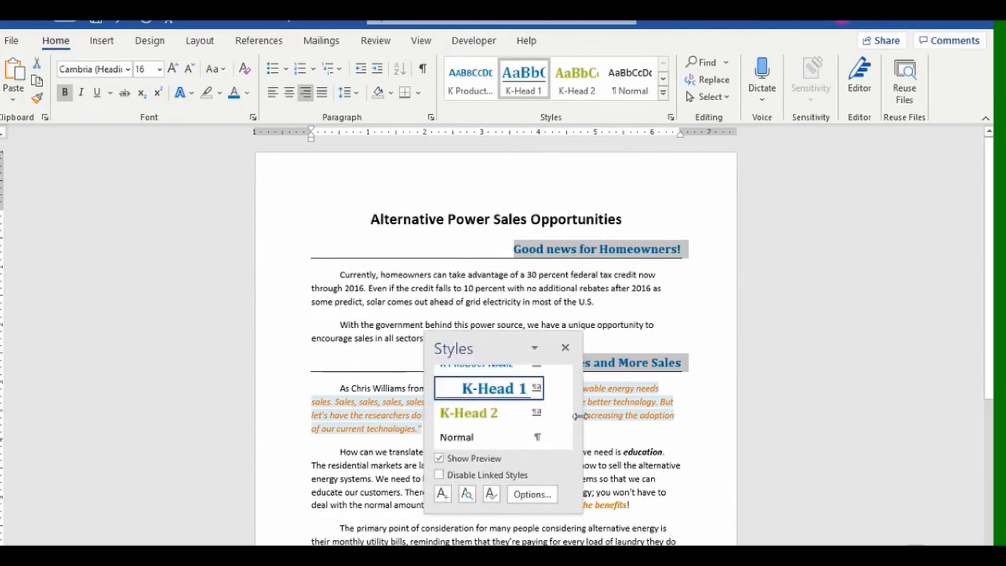
pyautogui.click(492, 493)
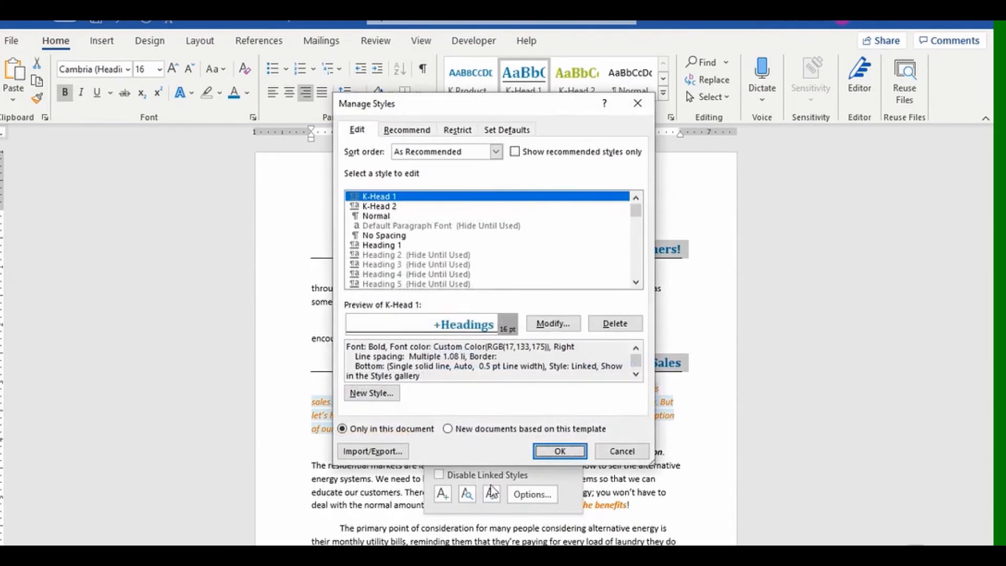
pyautogui.click(390, 454)
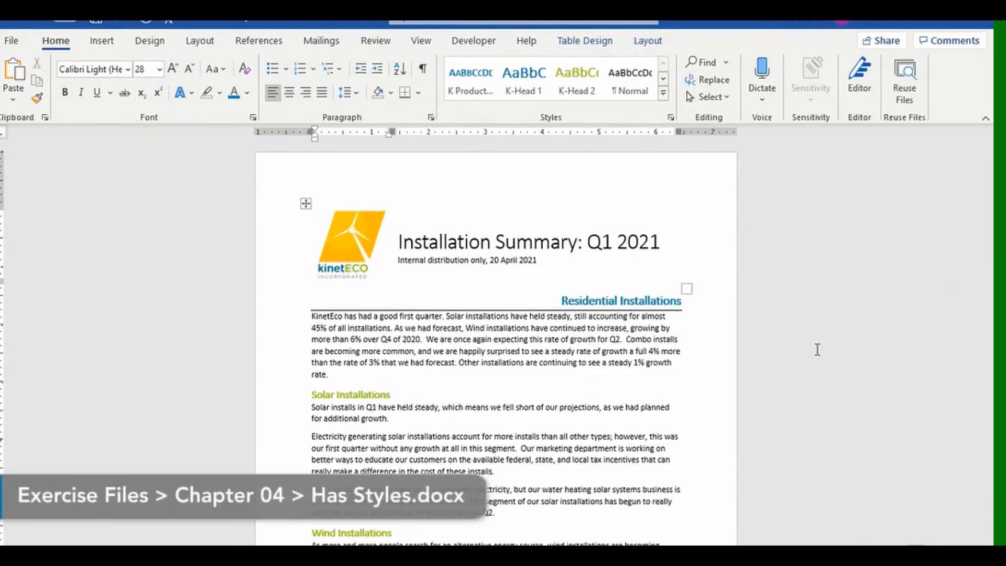
# Widen the Styles pane and rename K Product Name to K-Product Name through Modify Style.
pyautogui.click(492, 94)
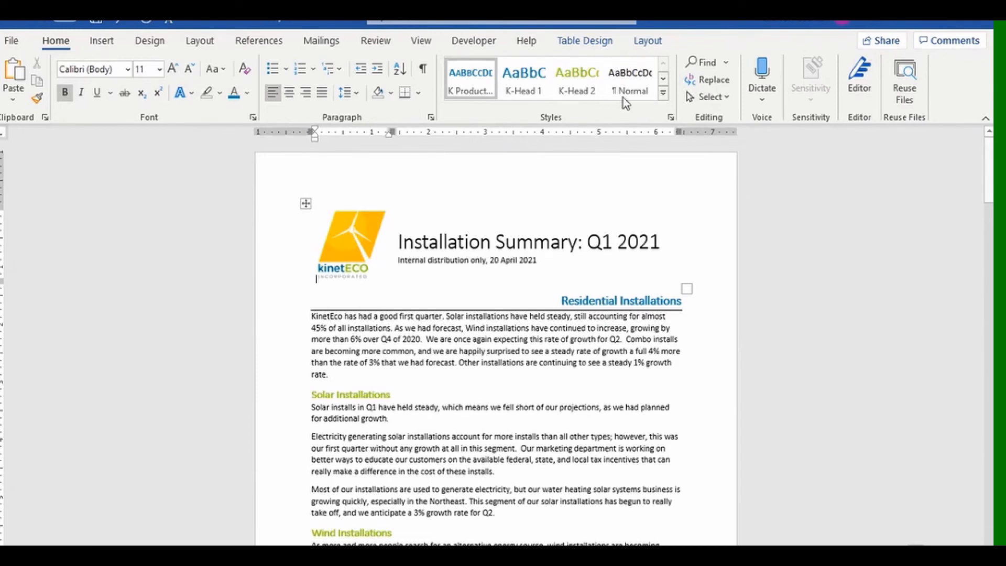
pyautogui.click(671, 117)
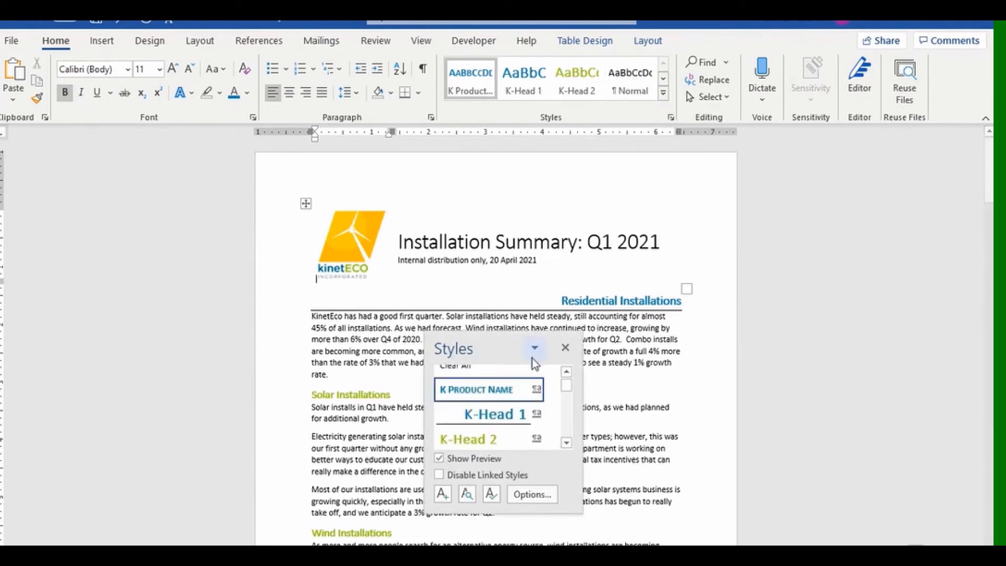
pyautogui.moveTo(533, 340); pyautogui.dragTo(905, 169)
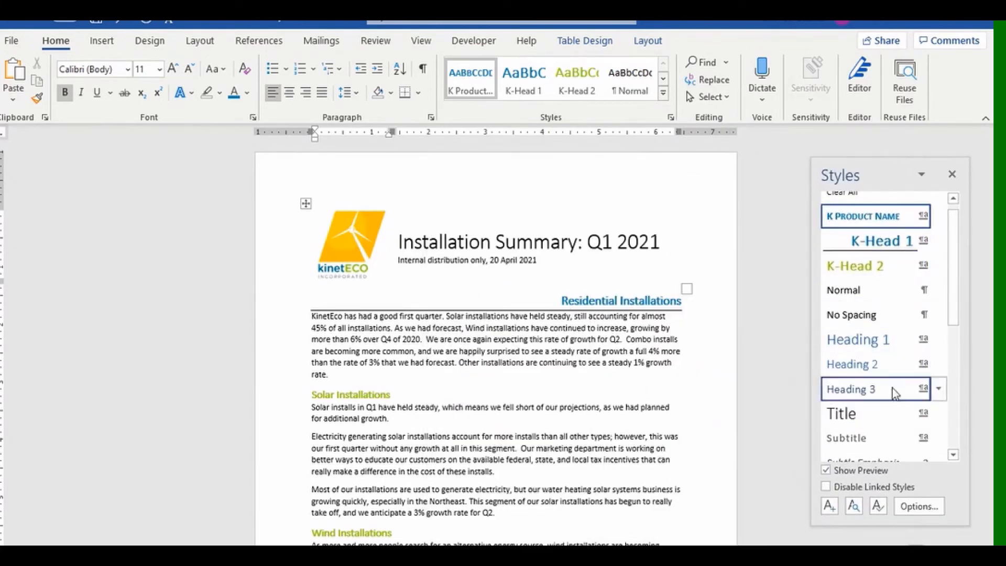
pyautogui.rightClick(880, 223)
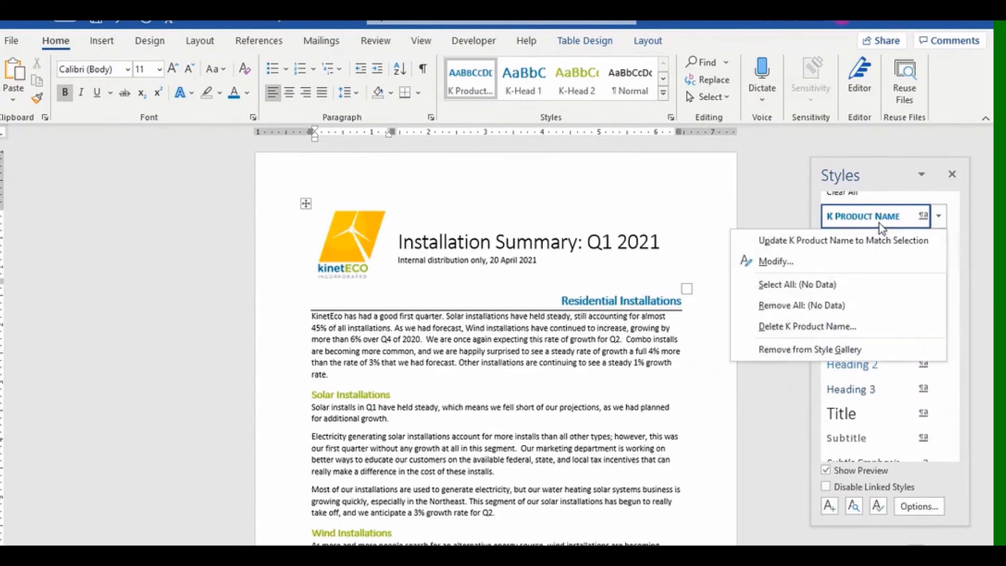
pyautogui.click(814, 260)
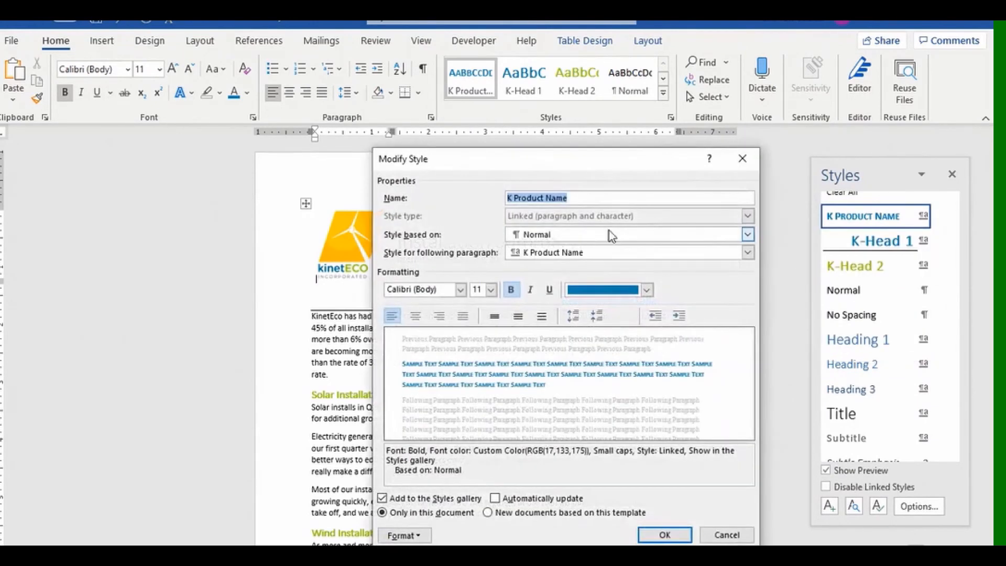
pyautogui.click(509, 198)
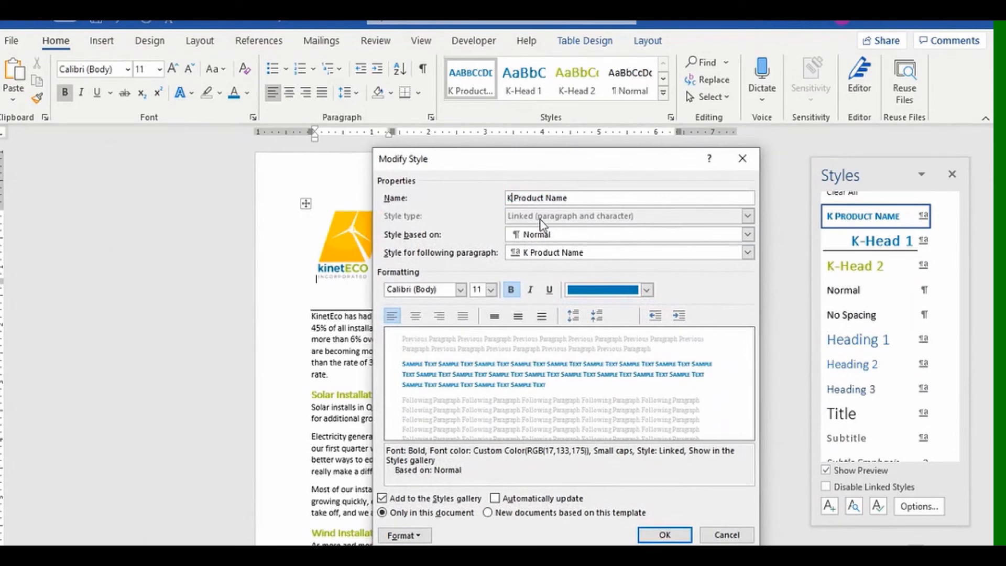
pyautogui.write('-')
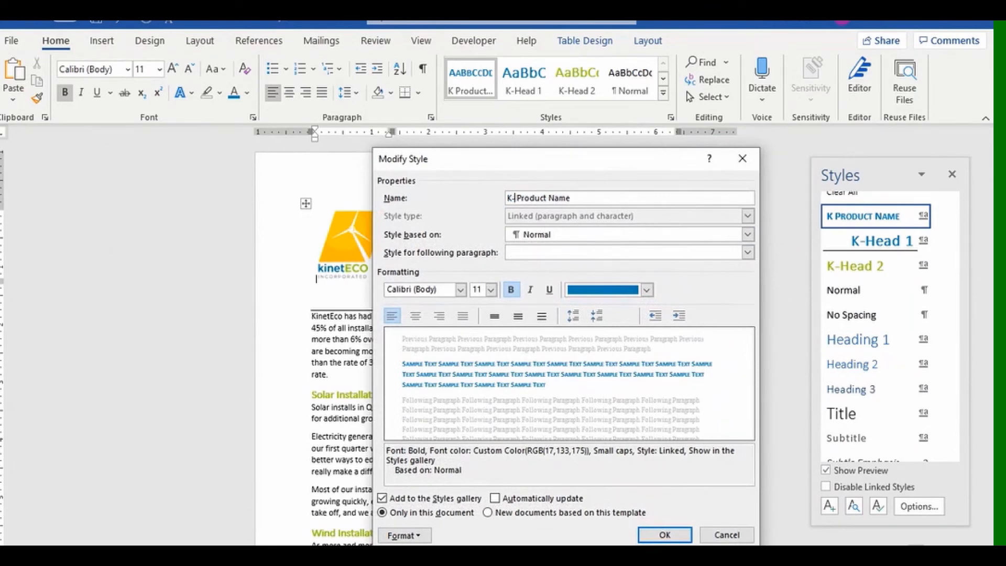
pyautogui.press('Return')
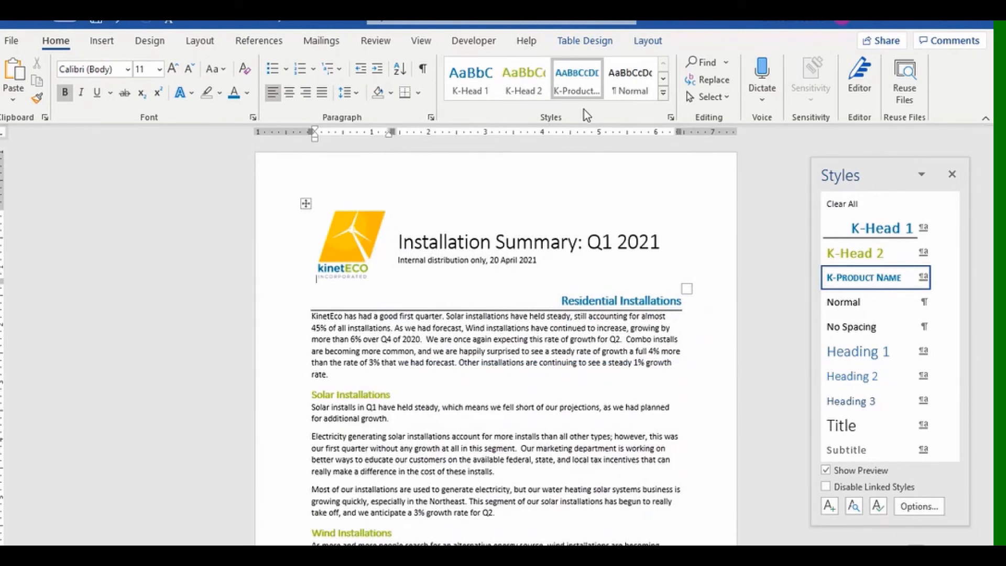
# Delete the K-Product Name style from the Styles pane, confirming with Yes.
pyautogui.moveTo(850, 299)
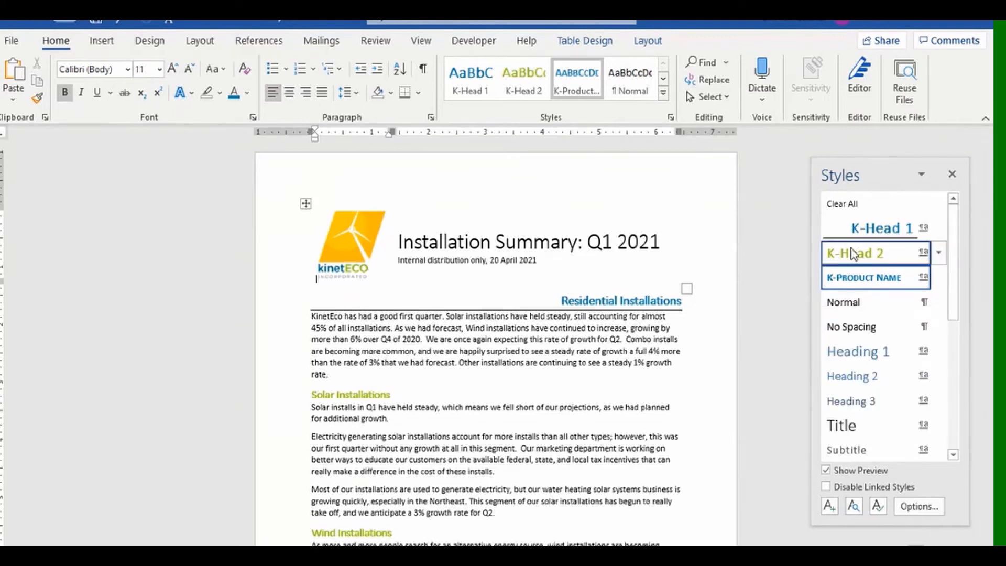
pyautogui.moveTo(852, 254)
pyautogui.moveTo(874, 231)
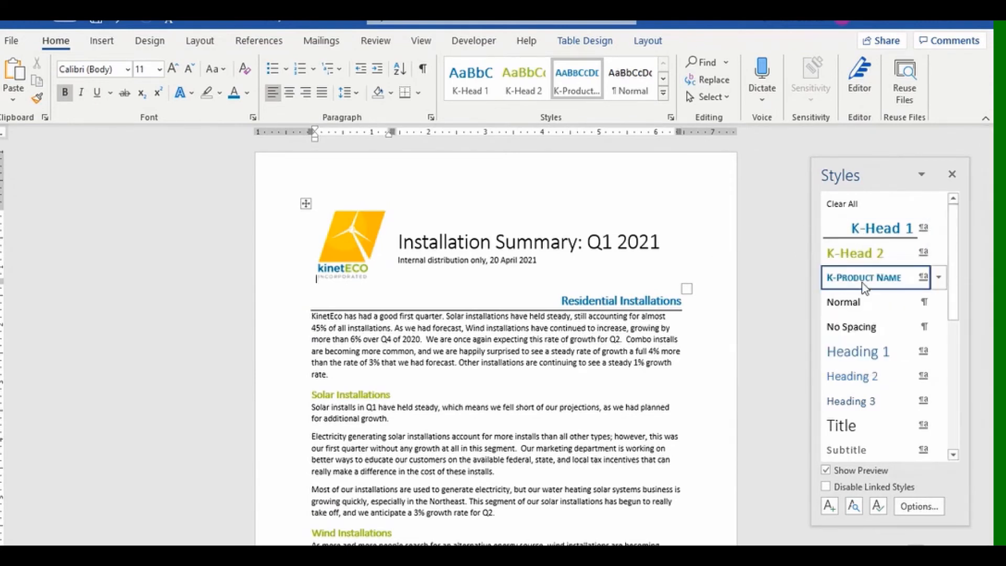
pyautogui.rightClick(841, 285)
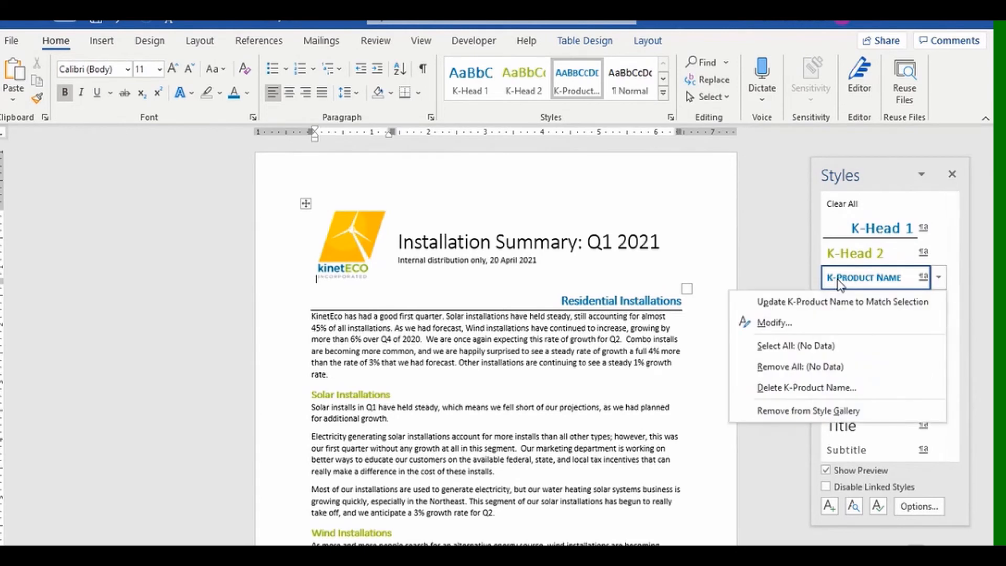
pyautogui.click(791, 388)
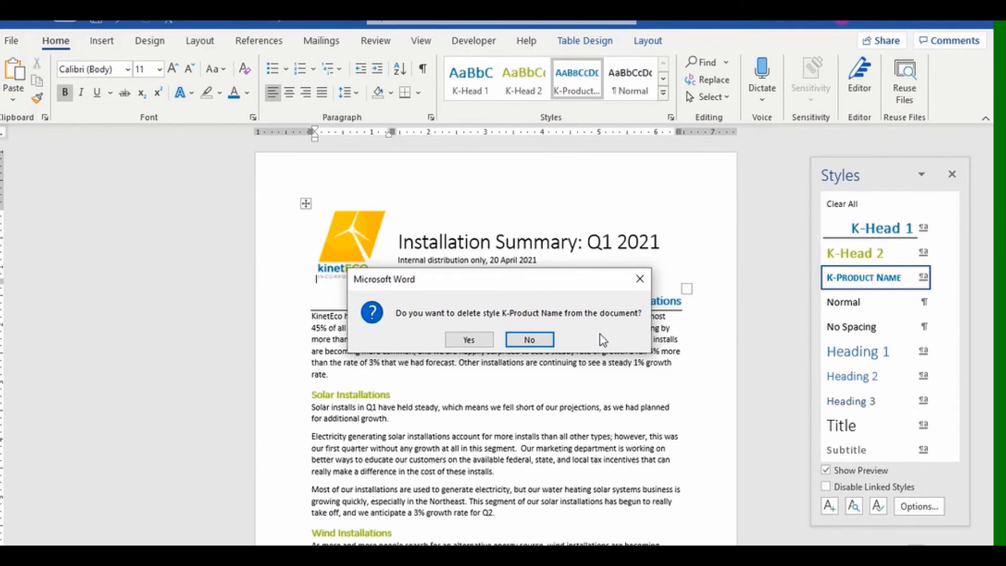
pyautogui.click(469, 340)
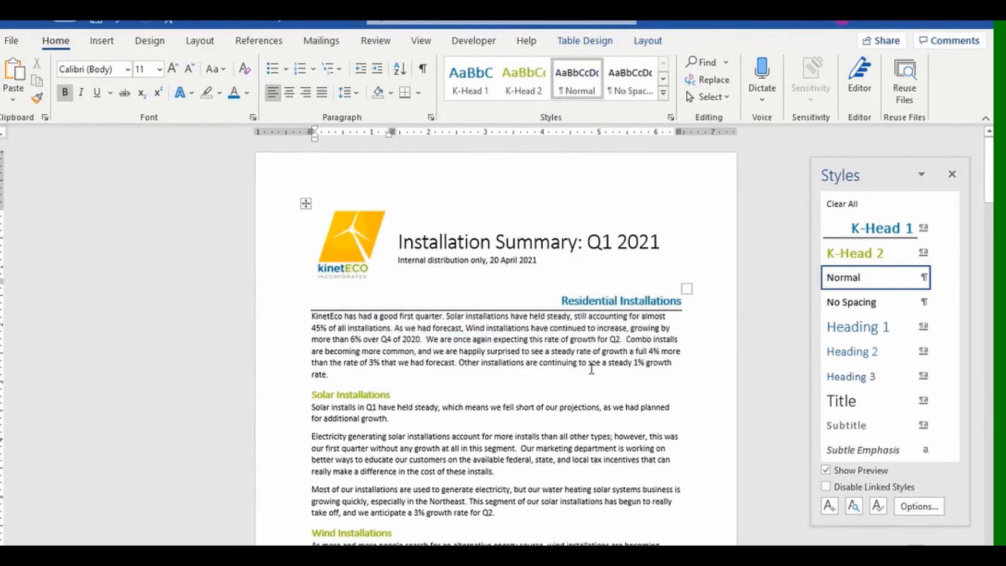
# Undo the deletion so K-Product Name returns and Wind Harvesters is formatted with it again.
pyautogui.scroll(-5, 591, 369)
pyautogui.scroll(-10, 591, 368)
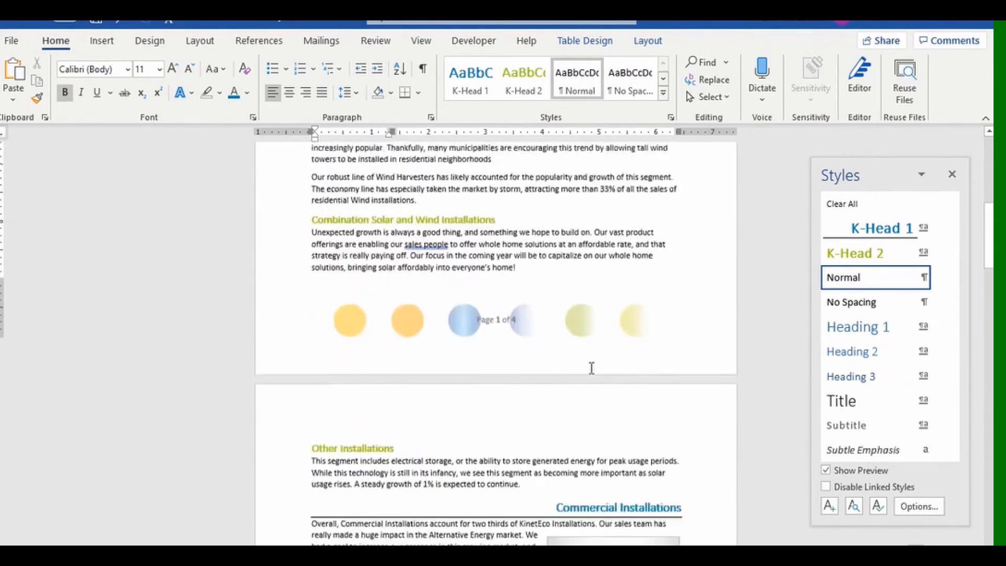
pyautogui.scroll(-5, 592, 368)
pyautogui.scroll(10, 590, 368)
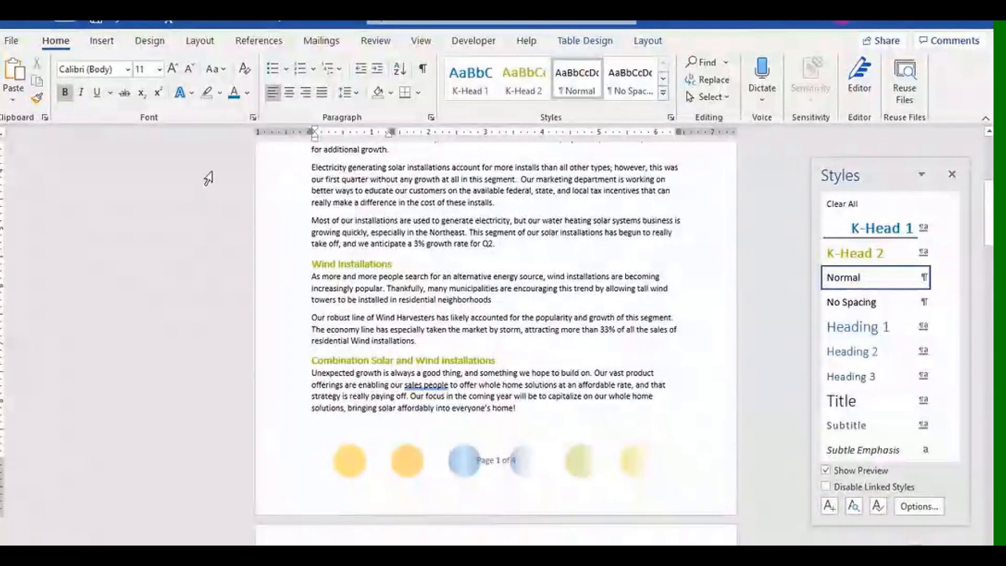
pyautogui.click(117, 26)
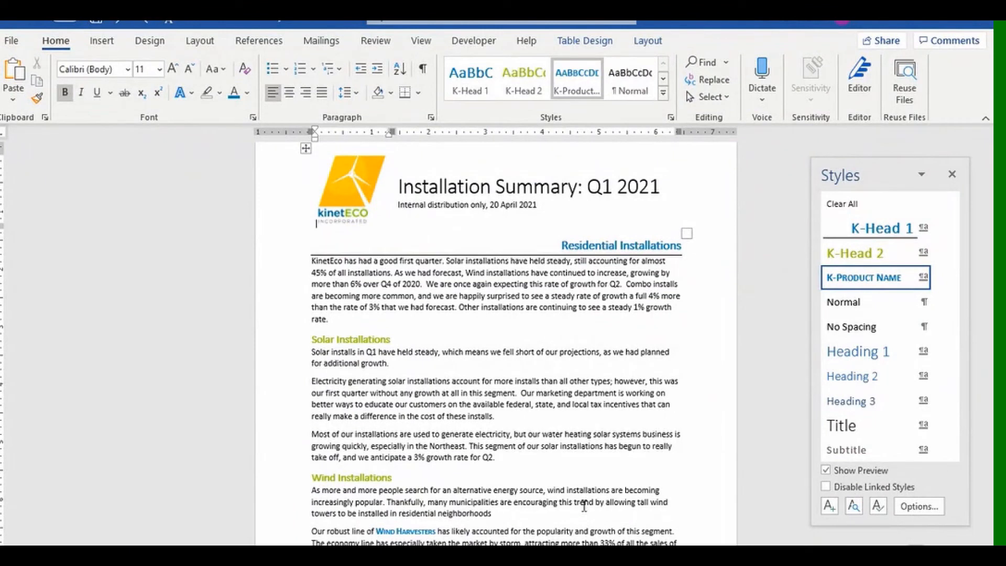
pyautogui.click(859, 305)
pyautogui.rightClick(859, 306)
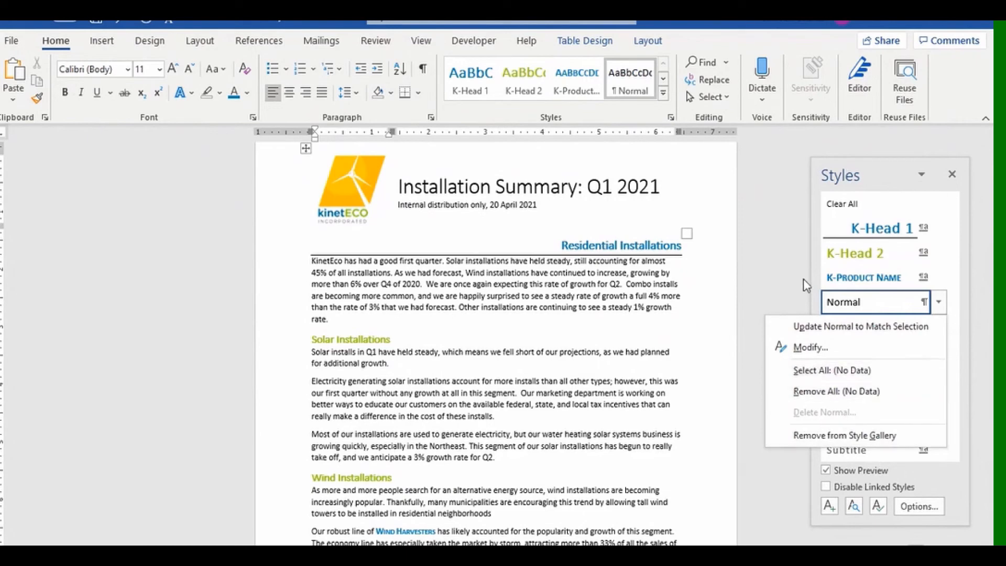
pyautogui.click(782, 266)
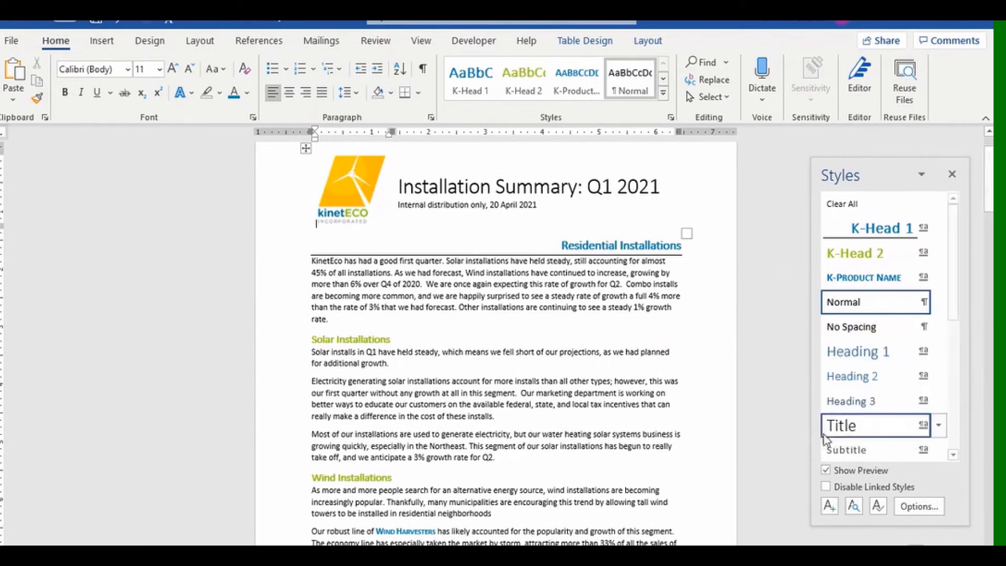
pyautogui.rightClick(857, 351)
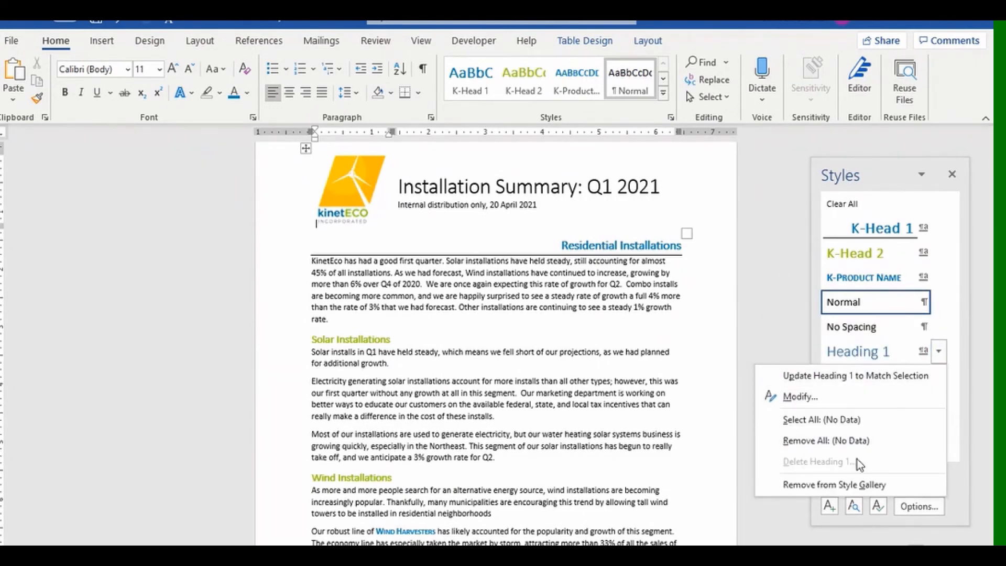
pyautogui.click(773, 315)
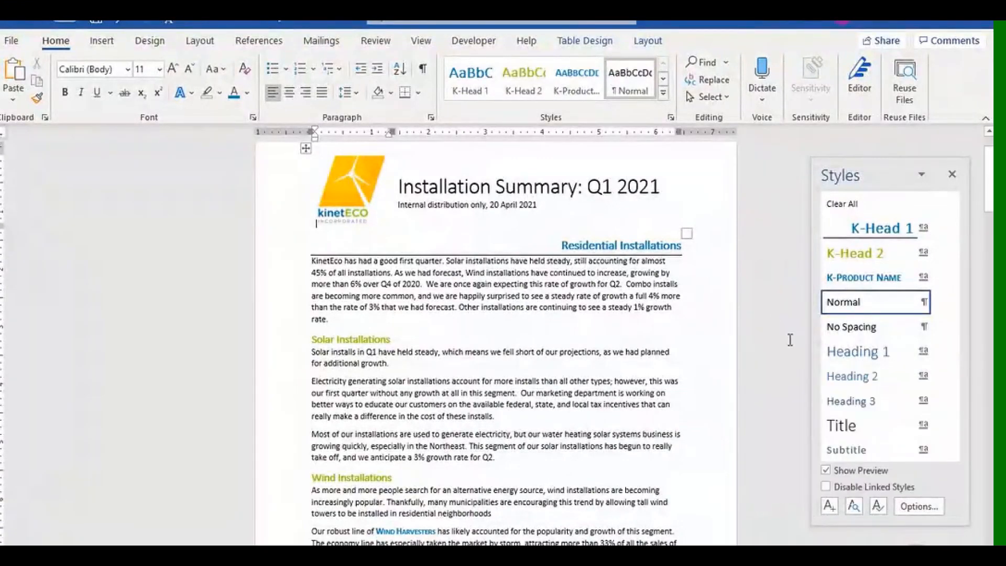
pyautogui.rightClick(860, 436)
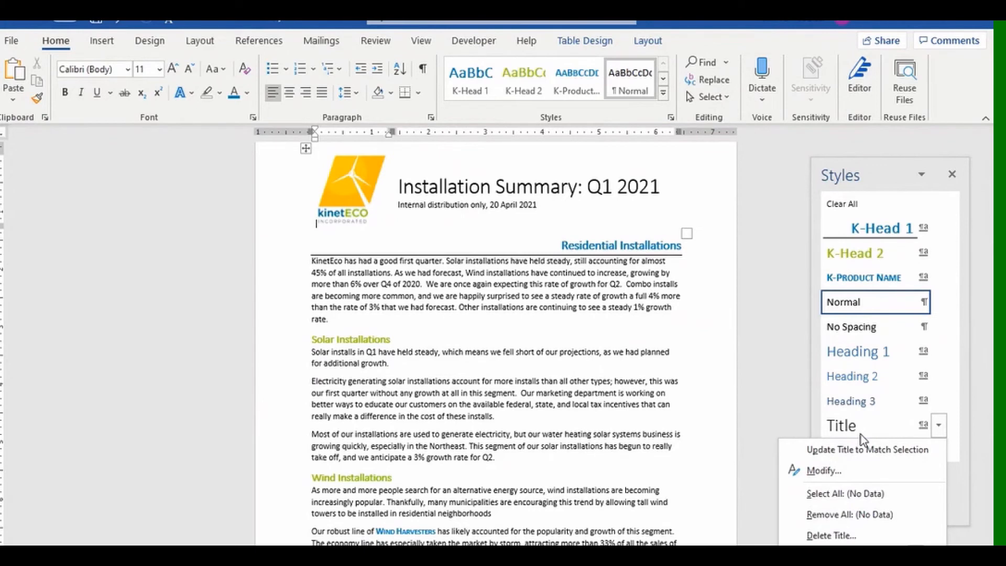
pyautogui.click(785, 325)
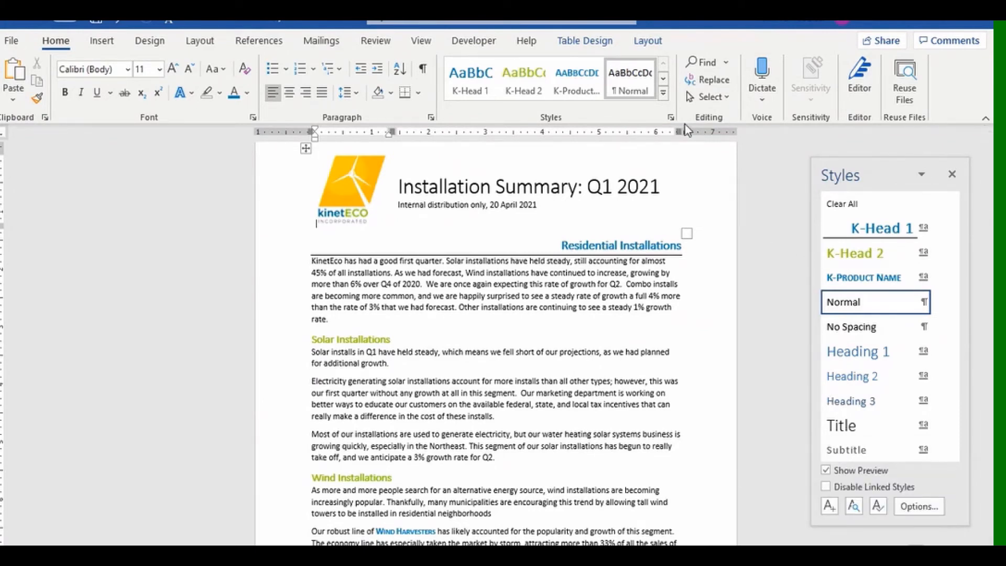
pyautogui.click(878, 506)
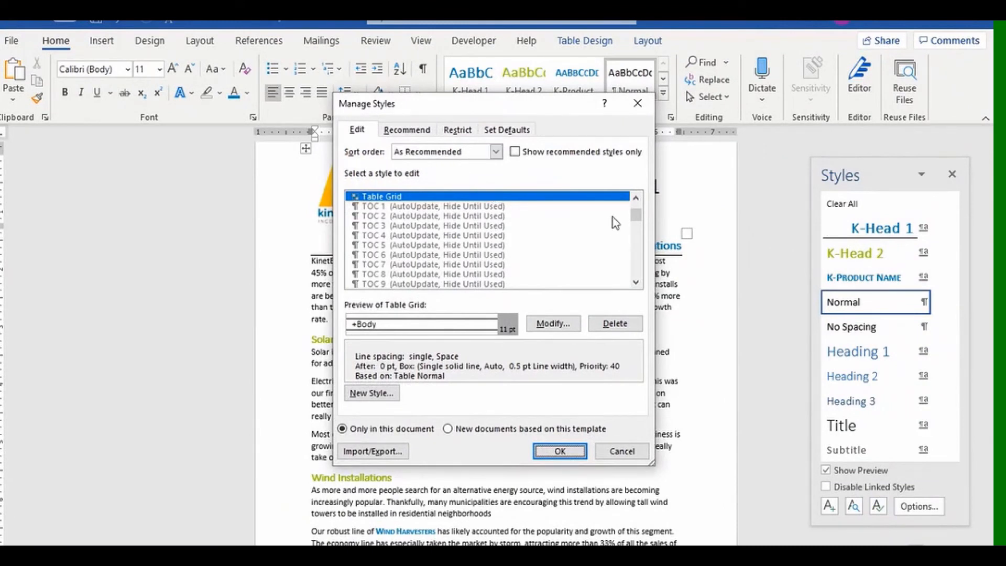
pyautogui.moveTo(635, 216); pyautogui.dragTo(640, 267)
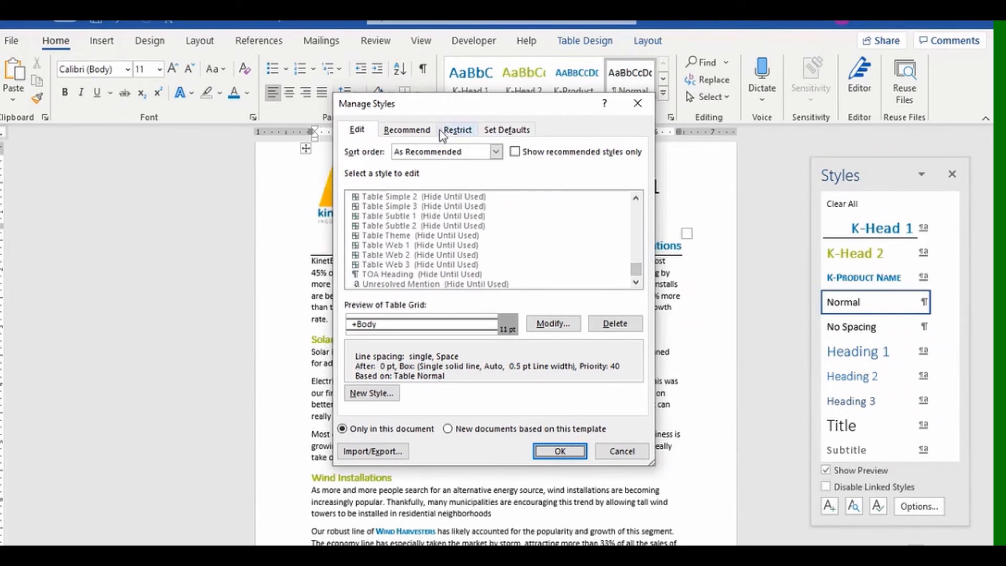
pyautogui.click(407, 131)
pyautogui.click(456, 131)
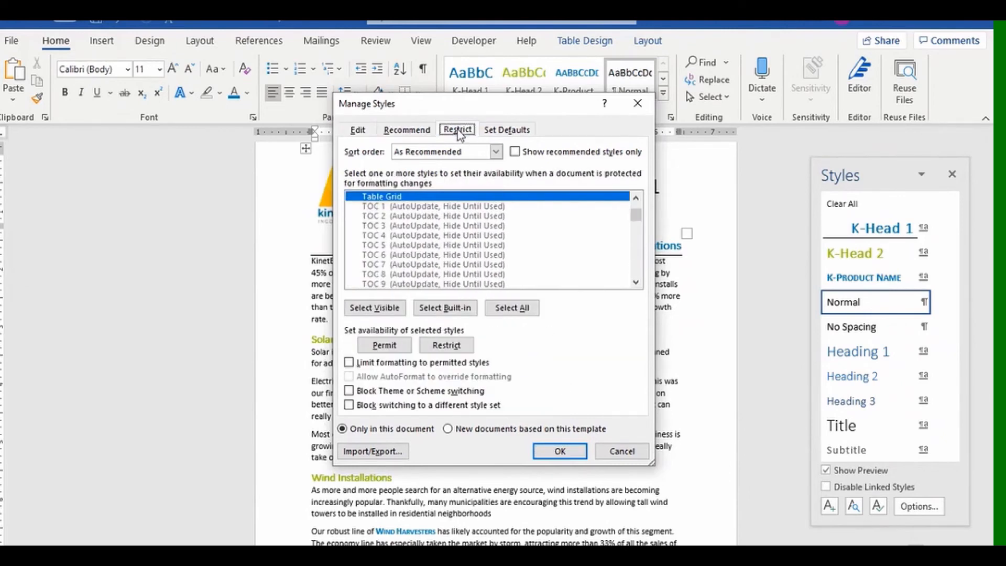
pyautogui.click(500, 131)
pyautogui.click(356, 130)
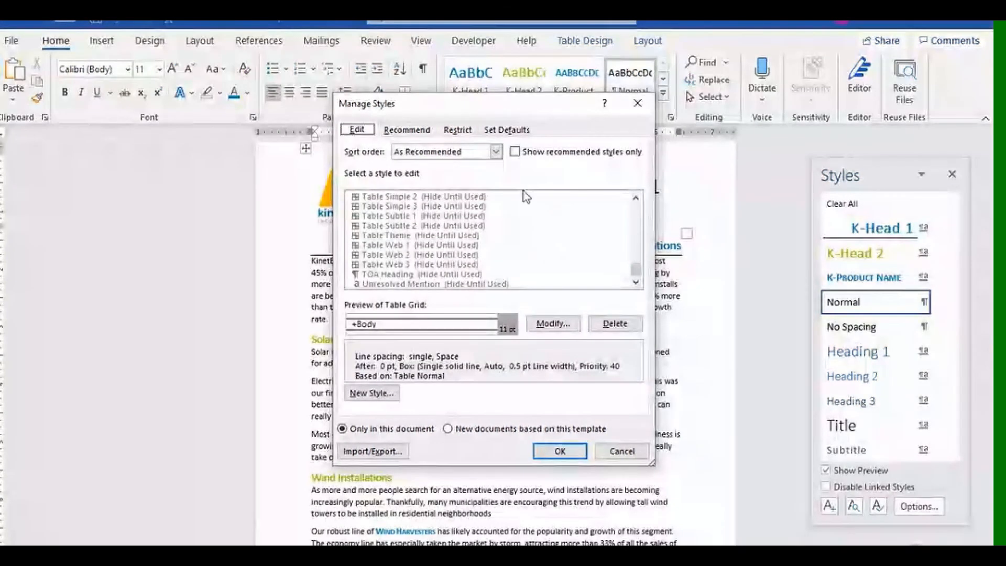
pyautogui.click(495, 151)
pyautogui.click(445, 168)
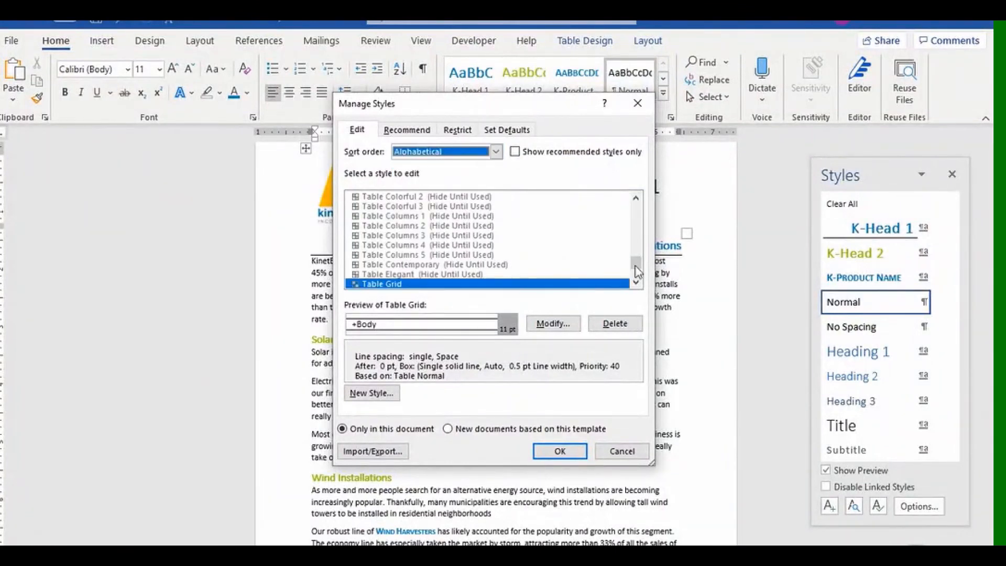
pyautogui.moveTo(637, 271); pyautogui.dragTo(628, 231)
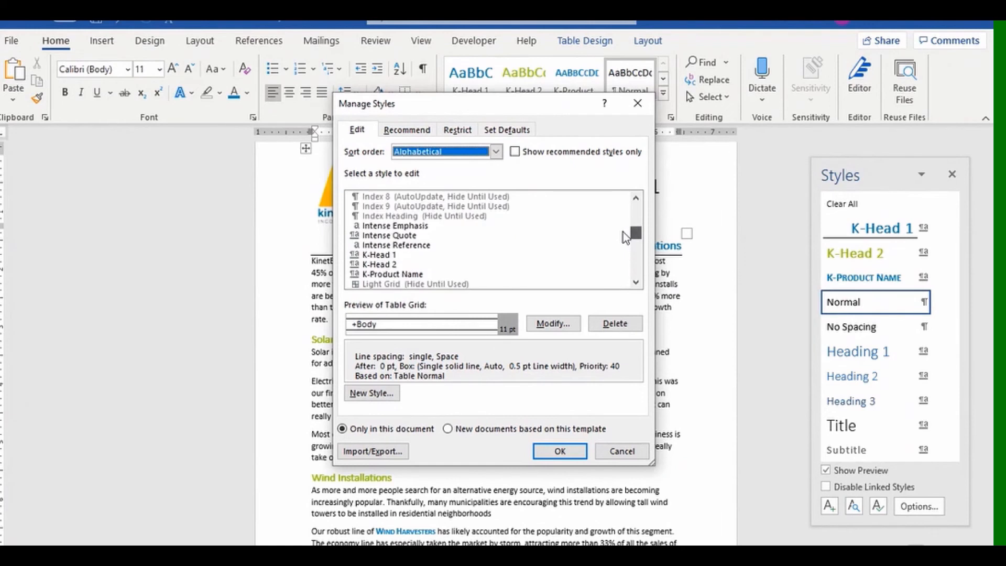
pyautogui.click(392, 255)
pyautogui.click(391, 264)
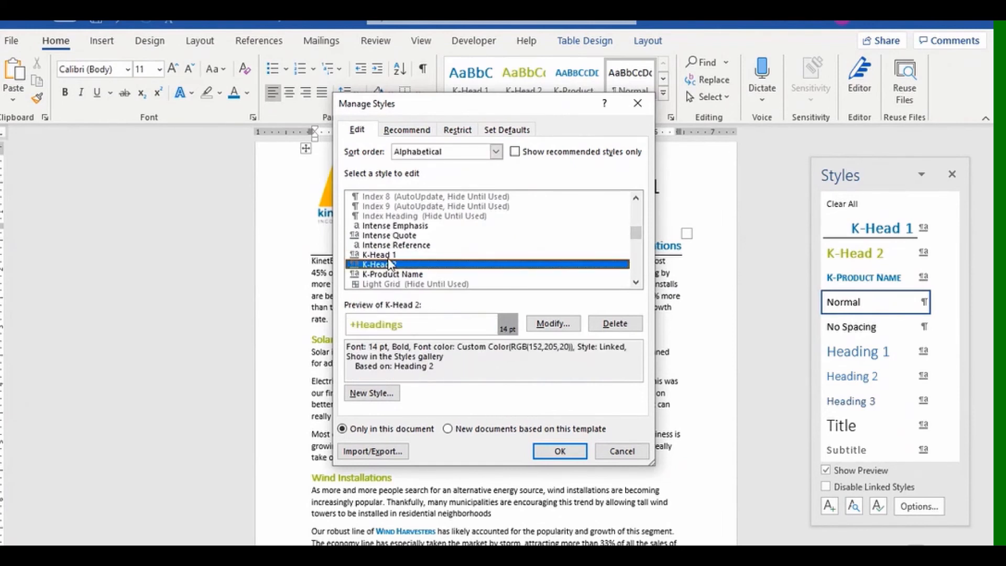
pyautogui.click(389, 257)
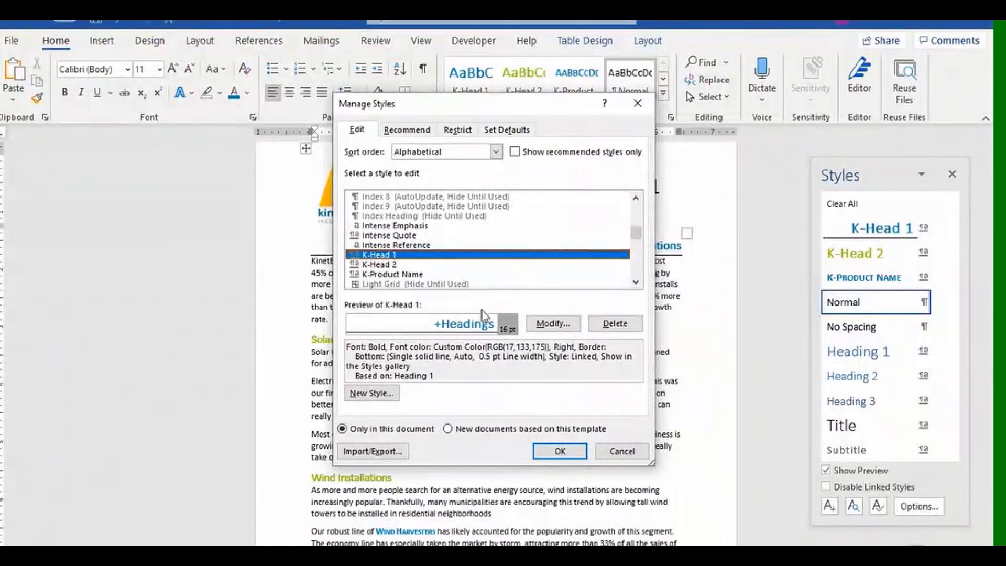
pyautogui.click(629, 453)
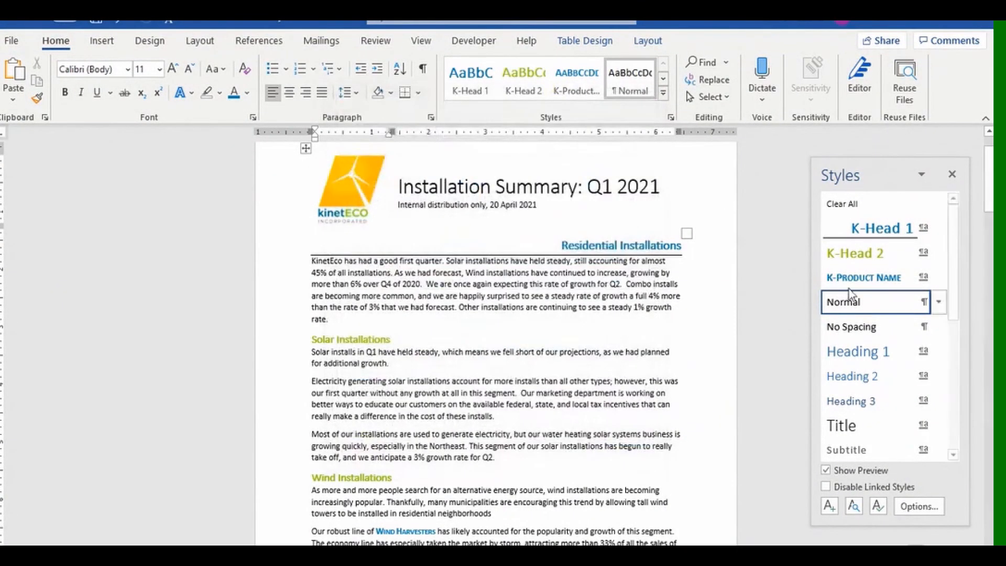
# Start a new blank document and open the Organizer from Manage Styles Import/Export.
pyautogui.click(953, 175)
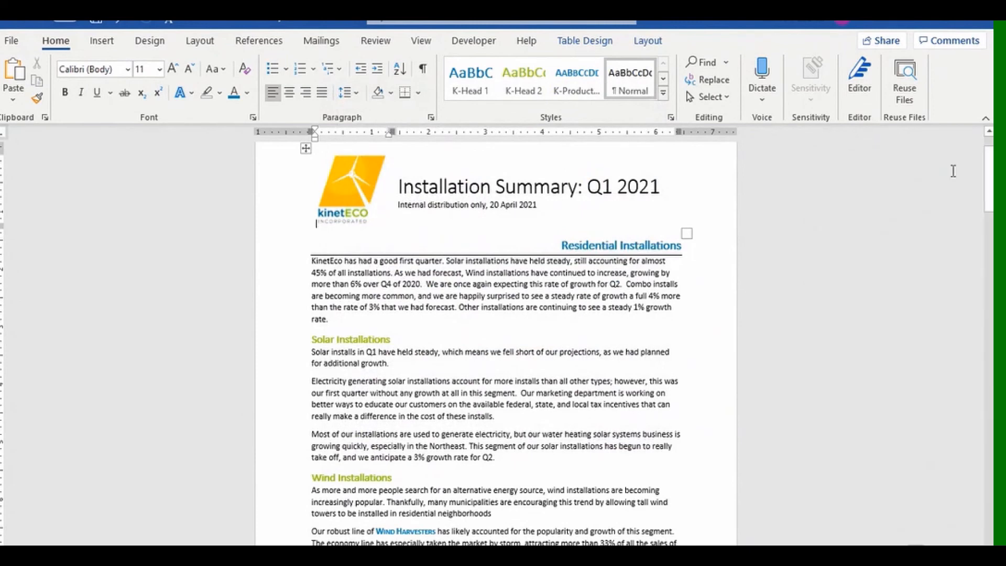
pyautogui.hotkey('ctrl', 'n')
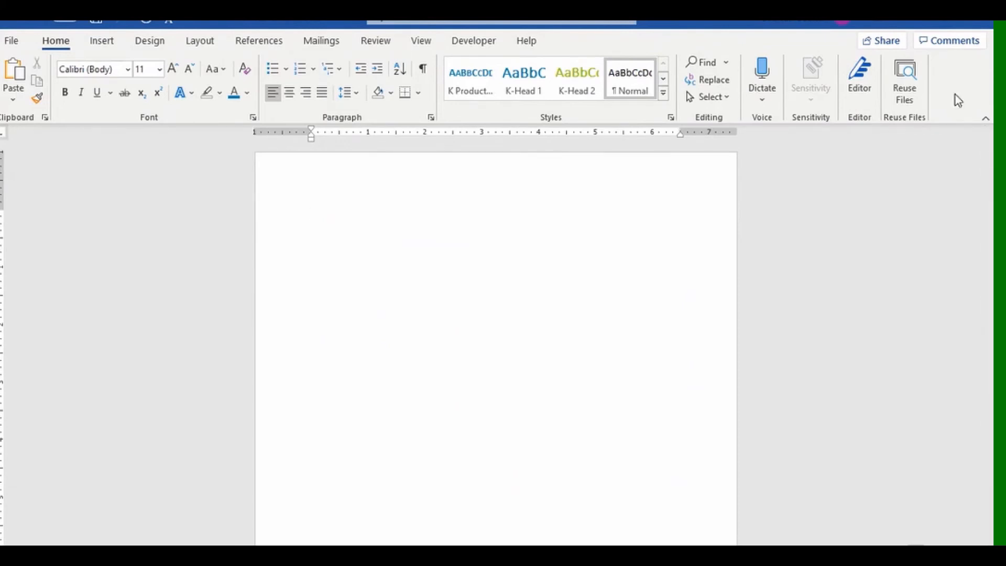
pyautogui.click(672, 118)
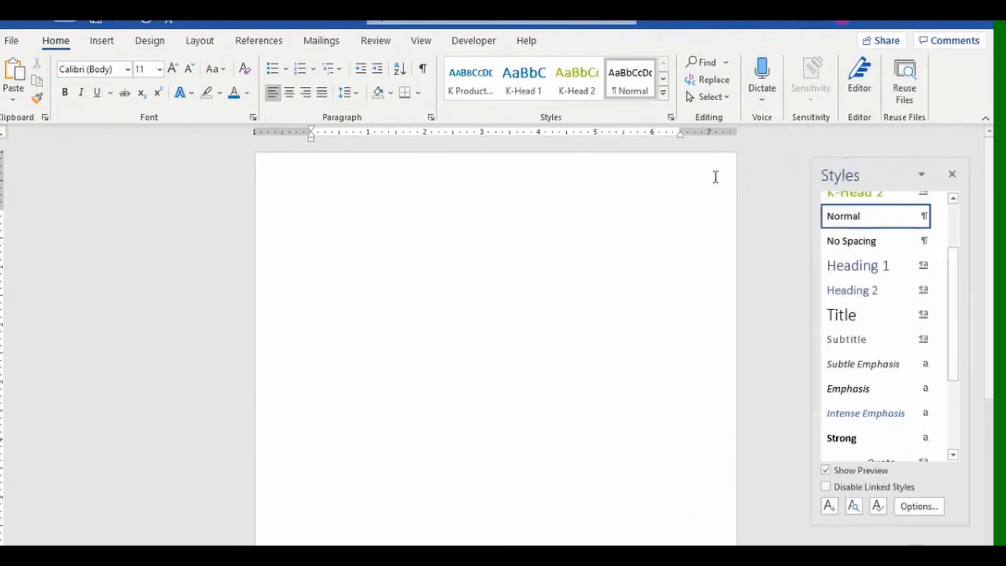
pyautogui.click(878, 506)
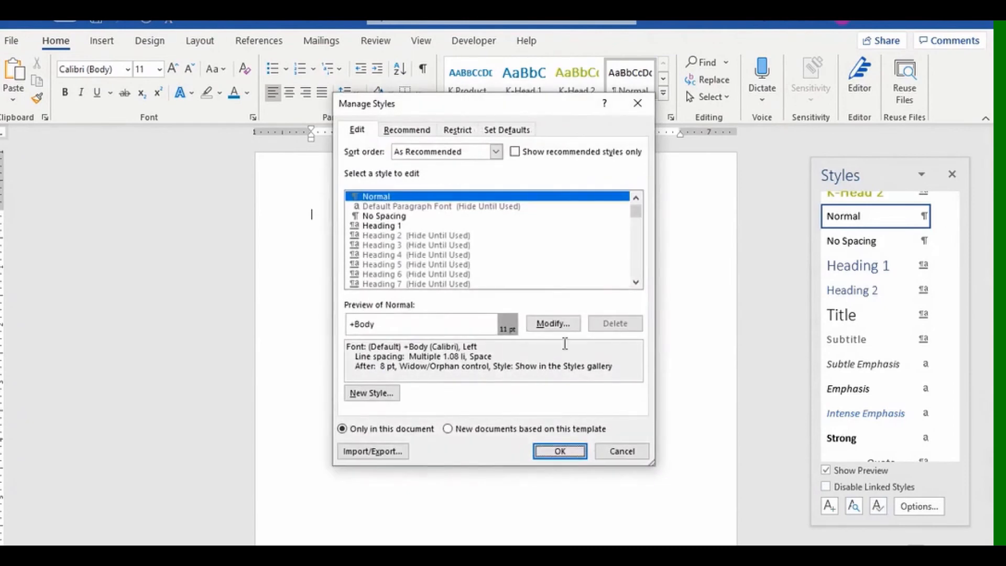
pyautogui.click(374, 454)
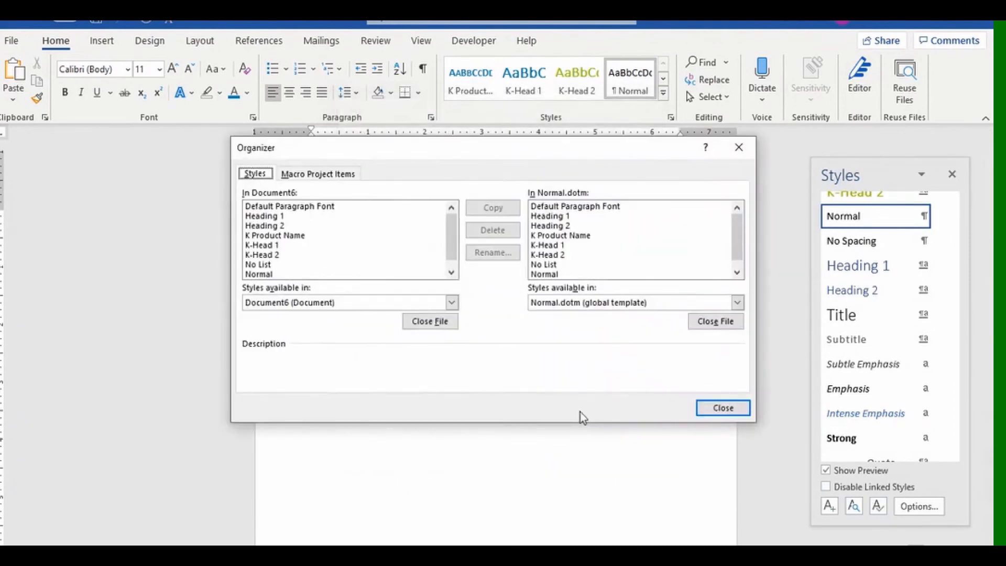
# Delete K Product Name, K-Head 1 and K-Head 2 from Normal.dotm, confirming each.
pyautogui.click(546, 235)
pyautogui.keyDown('shift'); pyautogui.click(545, 255); pyautogui.keyUp('shift')
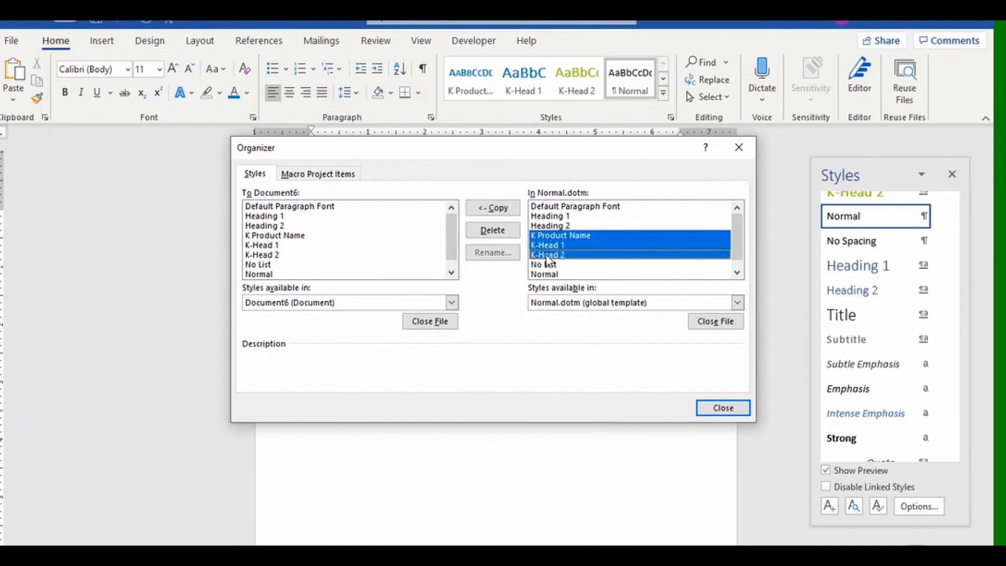
pyautogui.click(493, 234)
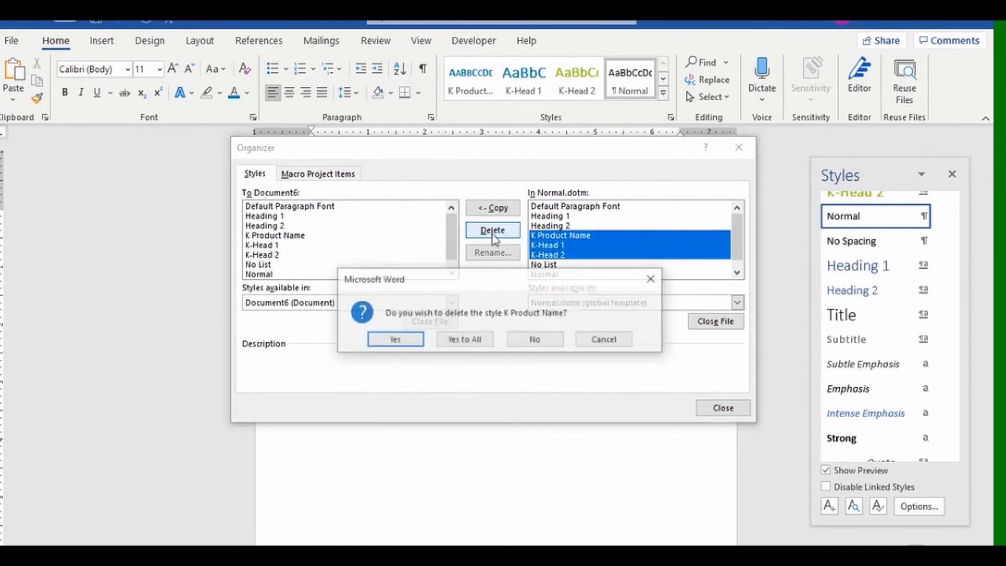
pyautogui.click(407, 341)
pyautogui.click(401, 341)
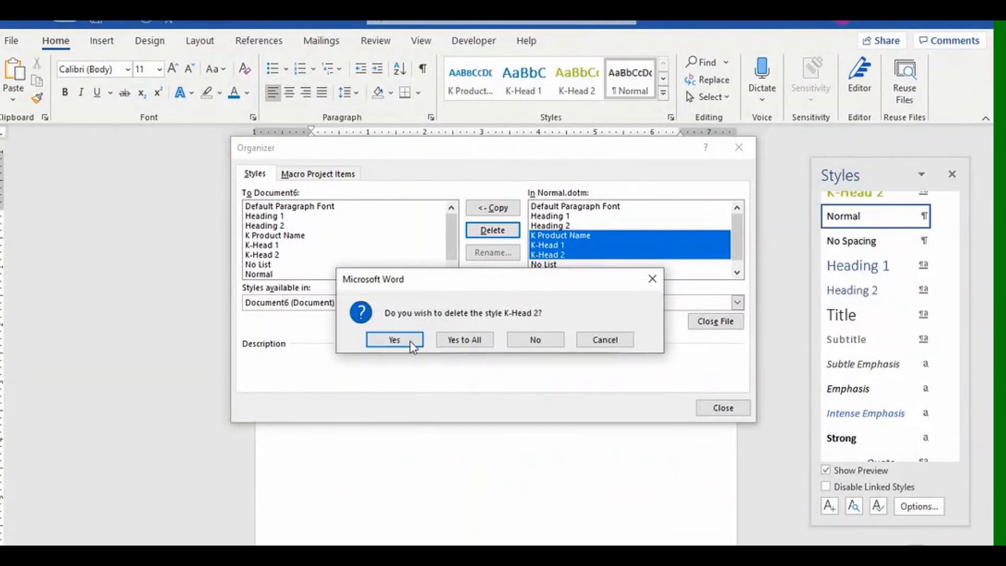
pyautogui.click(410, 341)
pyautogui.click(713, 408)
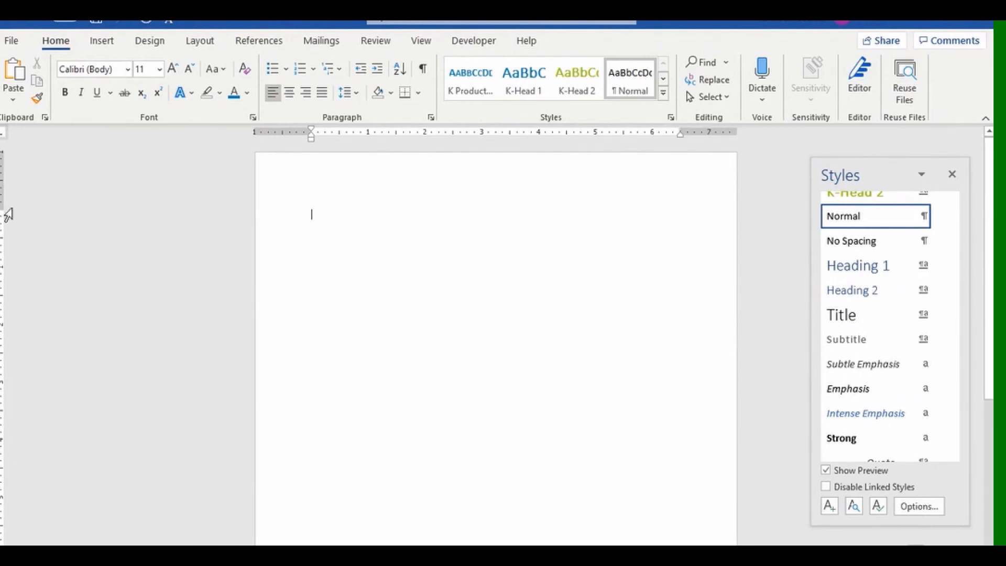
# Apply the Custom style set with the K-Head styles from the Design tab's Style Set gallery.
pyautogui.click(157, 45)
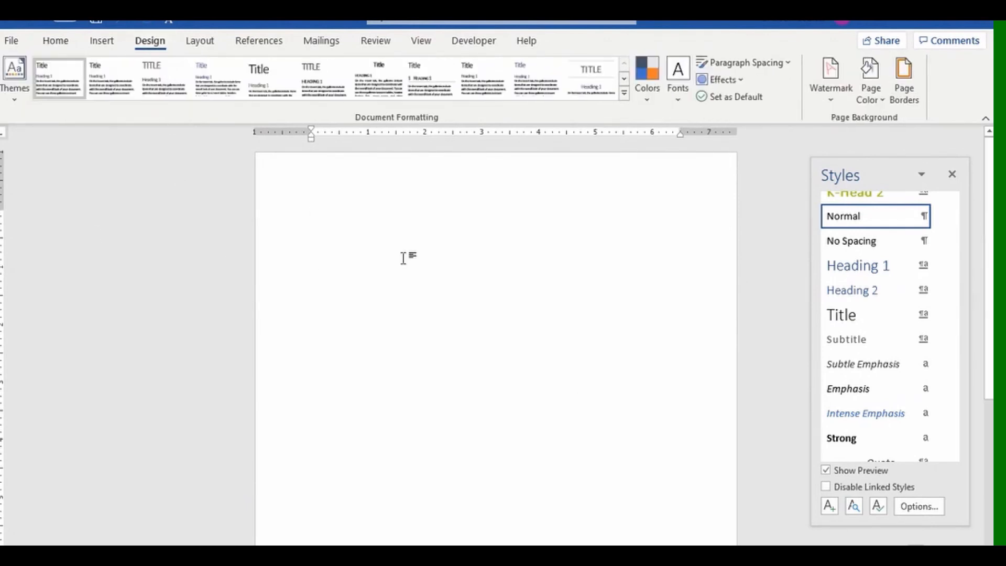
pyautogui.click(624, 93)
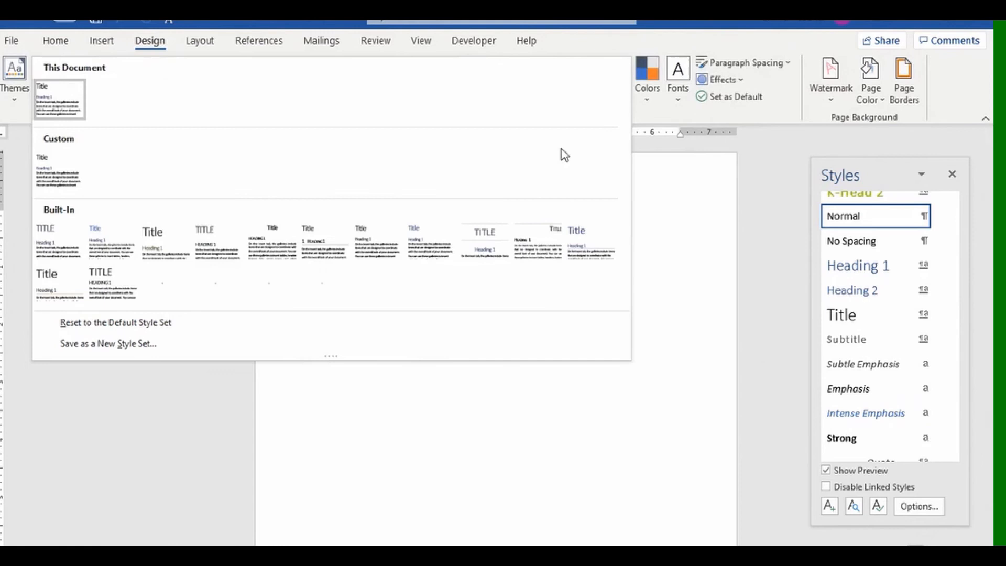
pyautogui.click(55, 166)
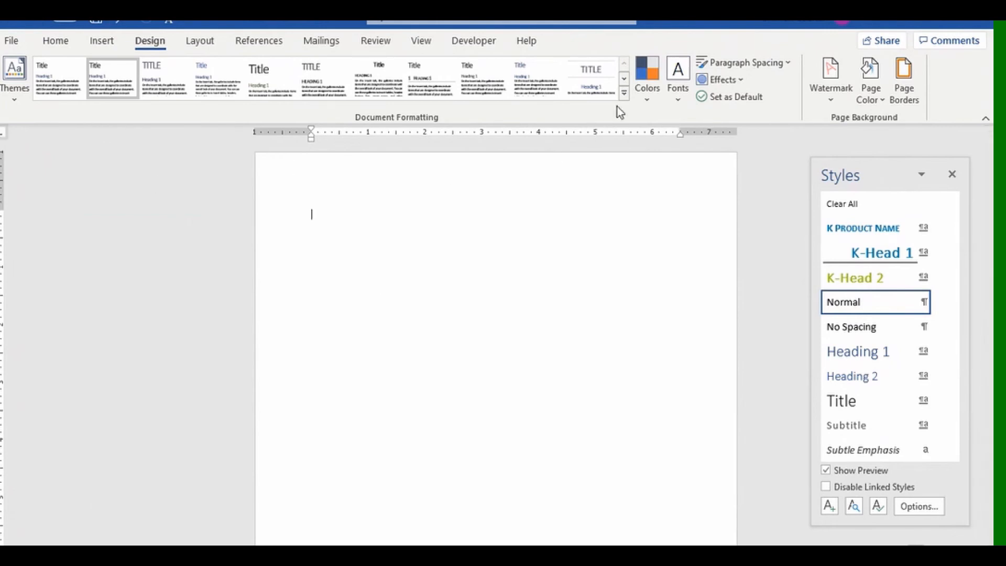
pyautogui.click(624, 94)
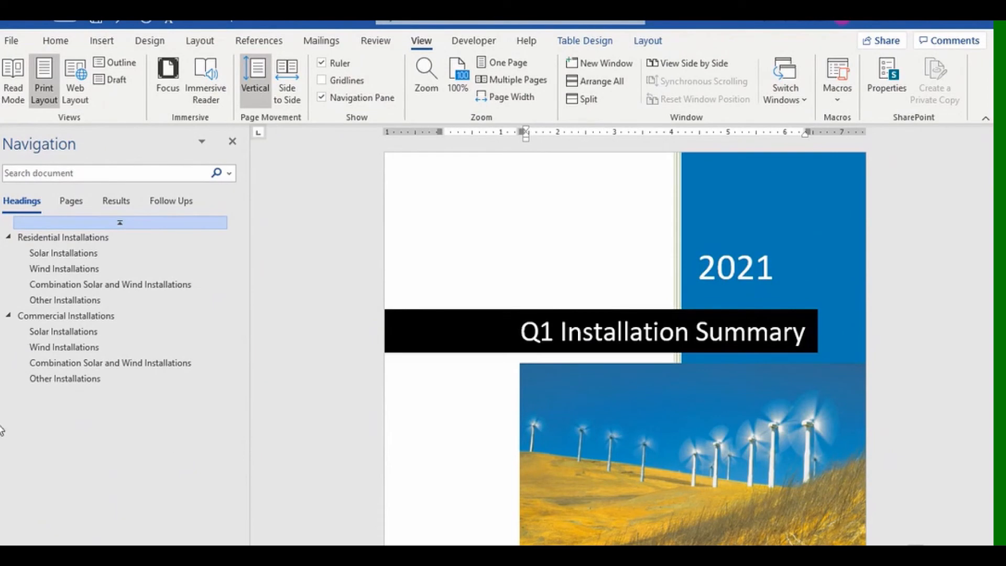
# Insert a page break before the title table and show the References Table of Contents layouts.
pyautogui.scroll(-3, 542, 402)
pyautogui.scroll(-9, 542, 402)
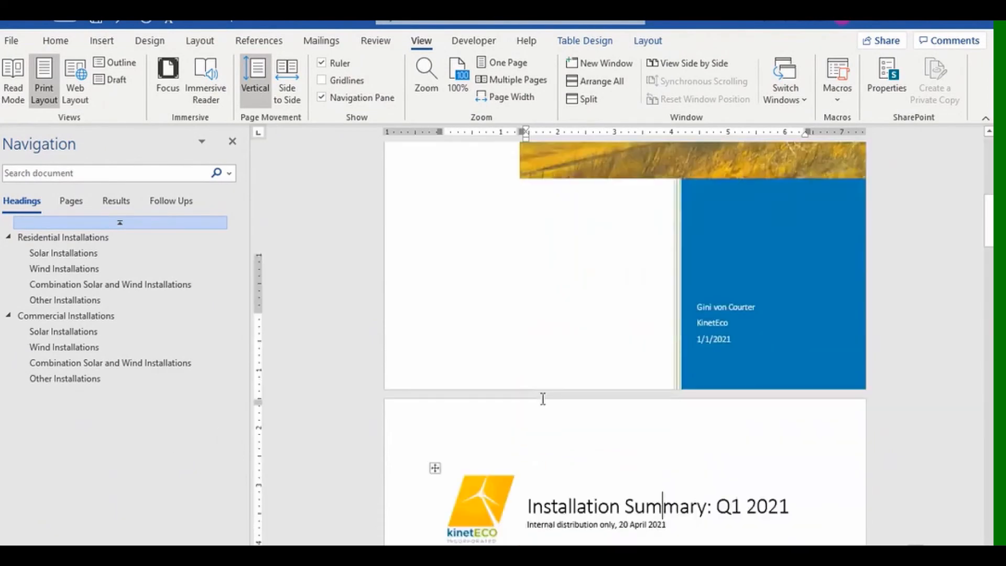
pyautogui.scroll(4, 542, 401)
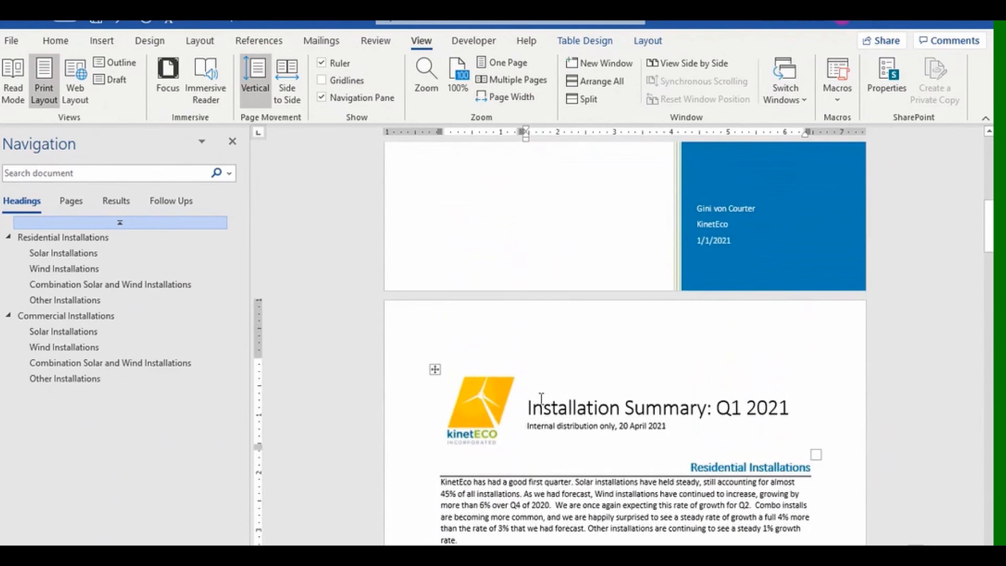
pyautogui.click(436, 328)
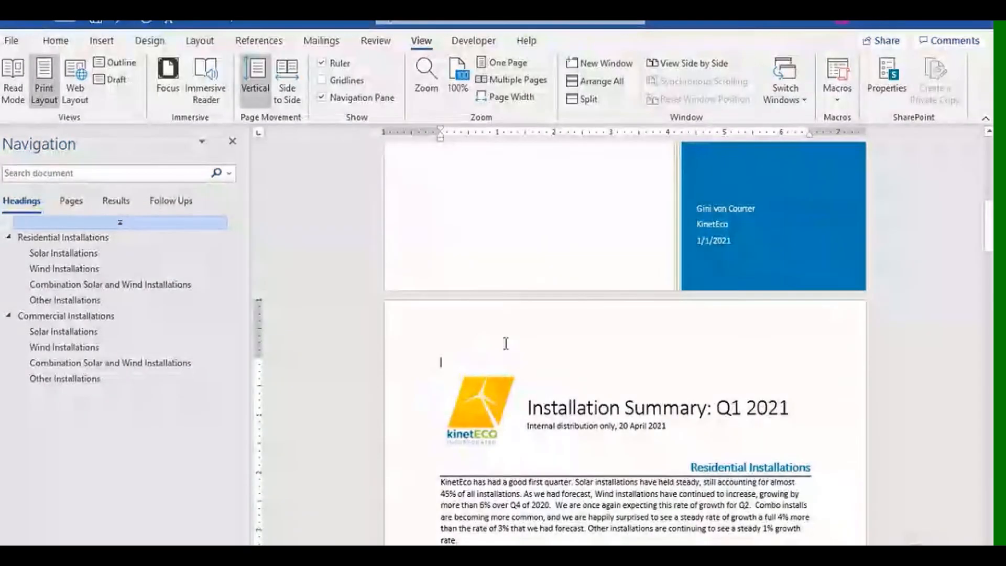
pyautogui.hotkey('ctrl', 'Return')
pyautogui.scroll(10, 504, 343)
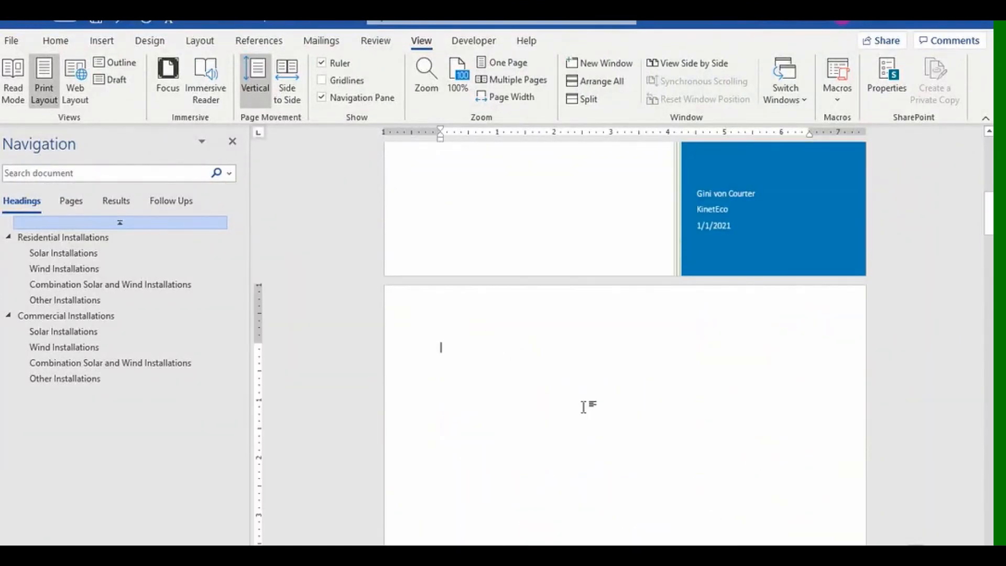
pyautogui.click(259, 40)
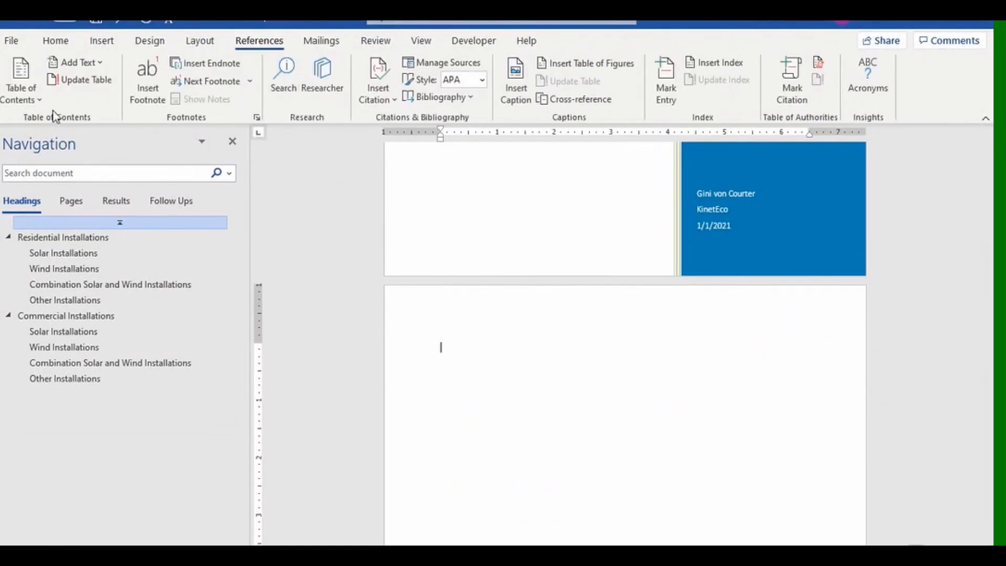
pyautogui.click(37, 100)
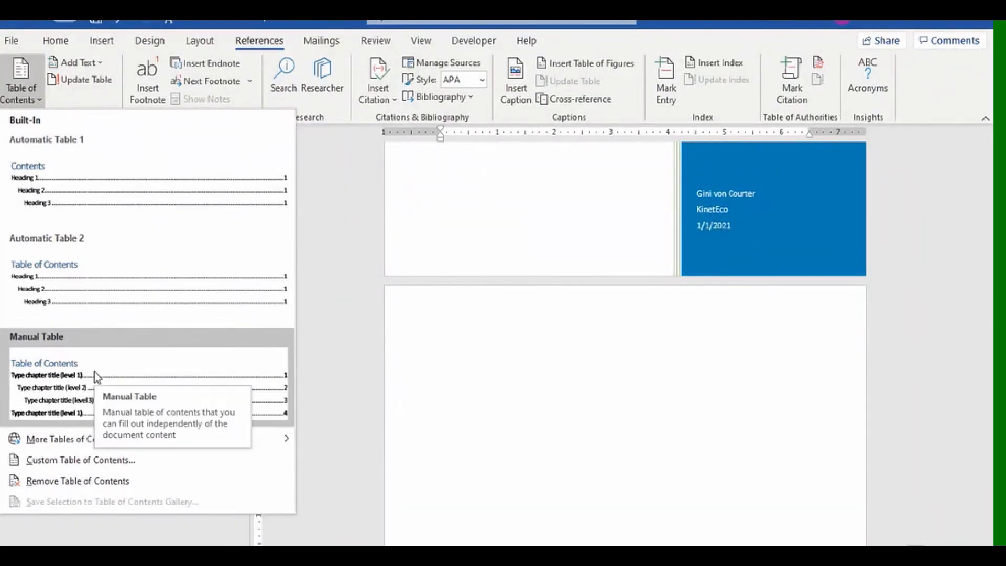
# Insert Automatic Table 1 on the blank page, review the document, then bring up Update Table.
pyautogui.click(67, 176)
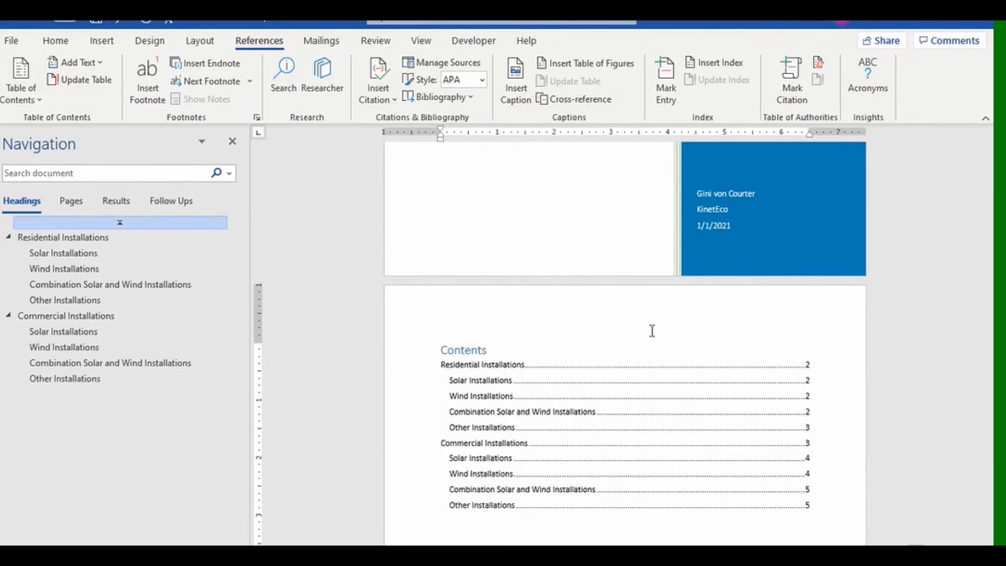
pyautogui.scroll(-10, 599, 396)
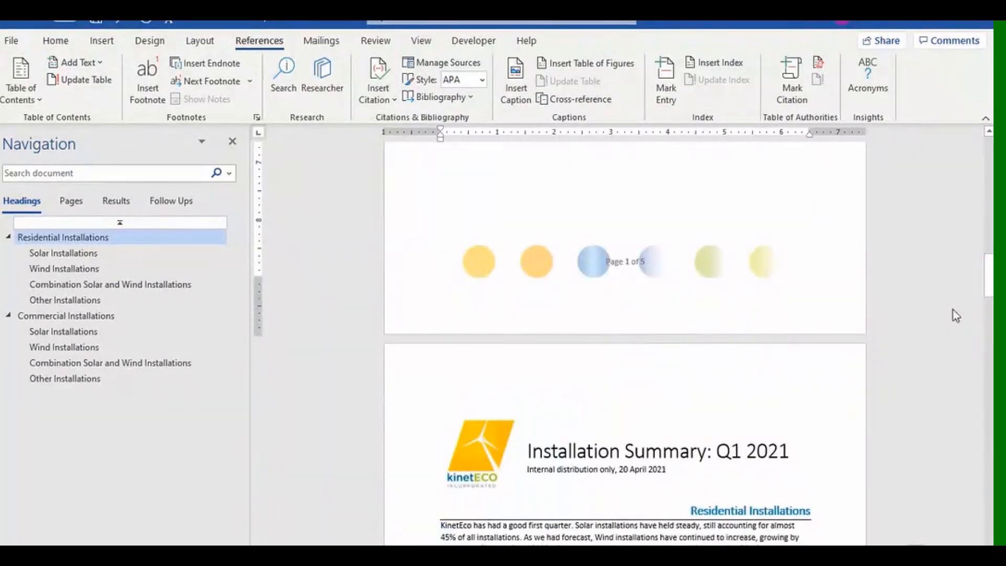
pyautogui.moveTo(989, 275); pyautogui.dragTo(989, 377)
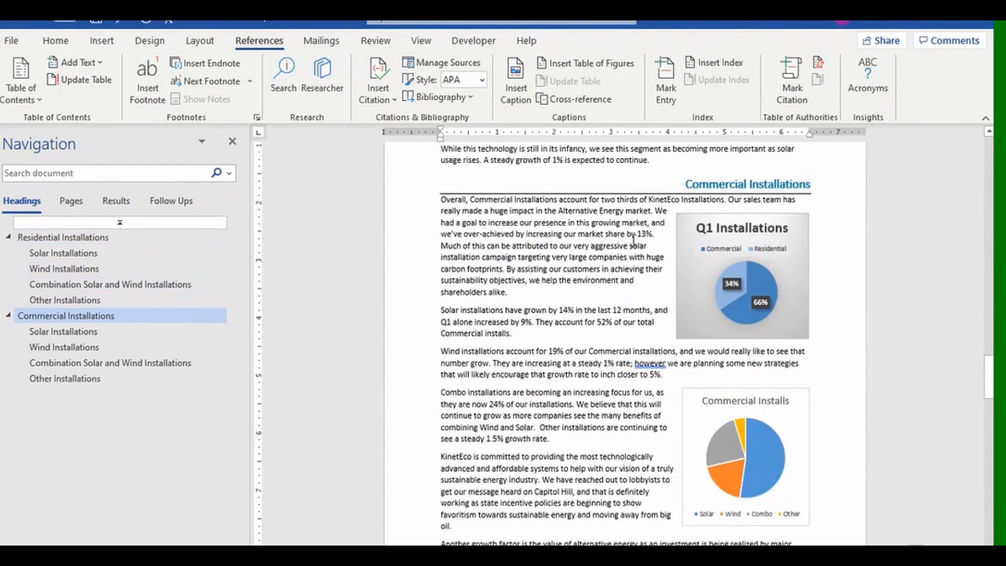
pyautogui.scroll(6, 633, 241)
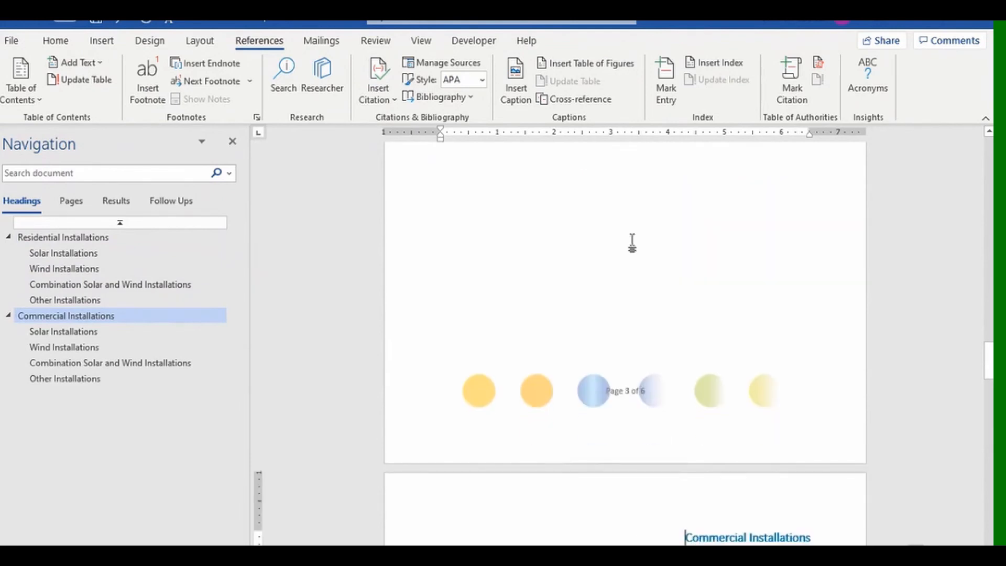
pyautogui.scroll(-12, 601, 214)
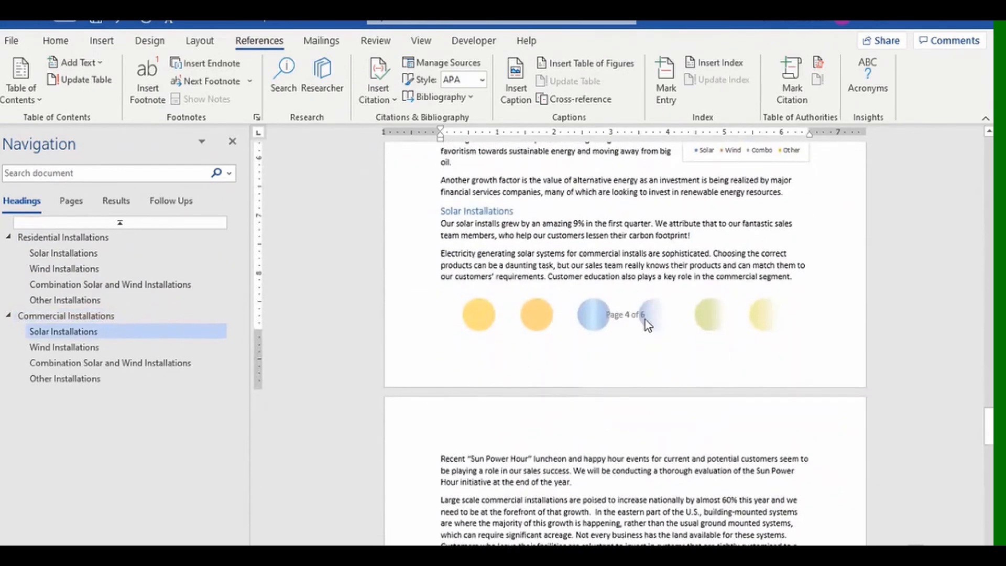
pyautogui.moveTo(990, 418); pyautogui.dragTo(978, 200)
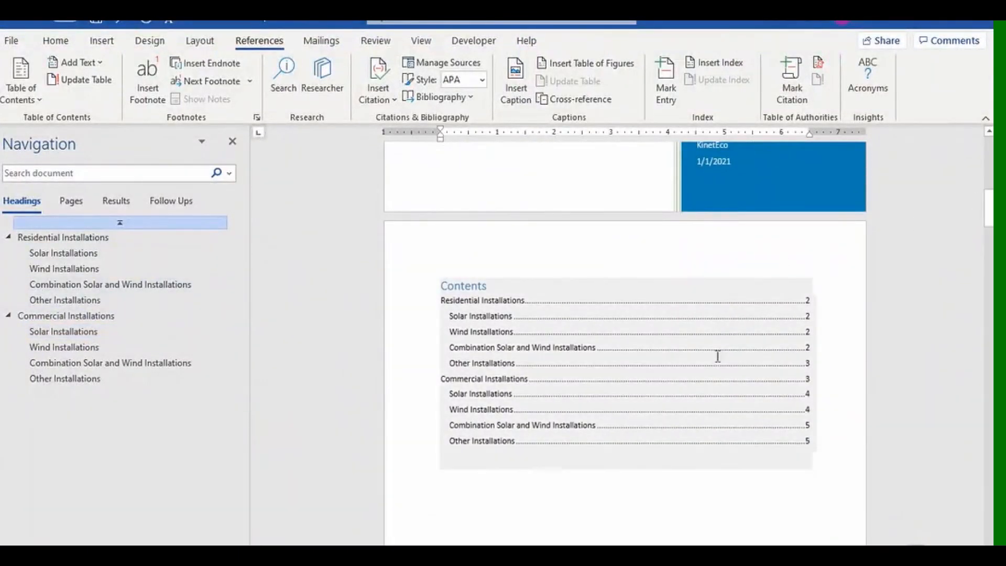
pyautogui.click(531, 285)
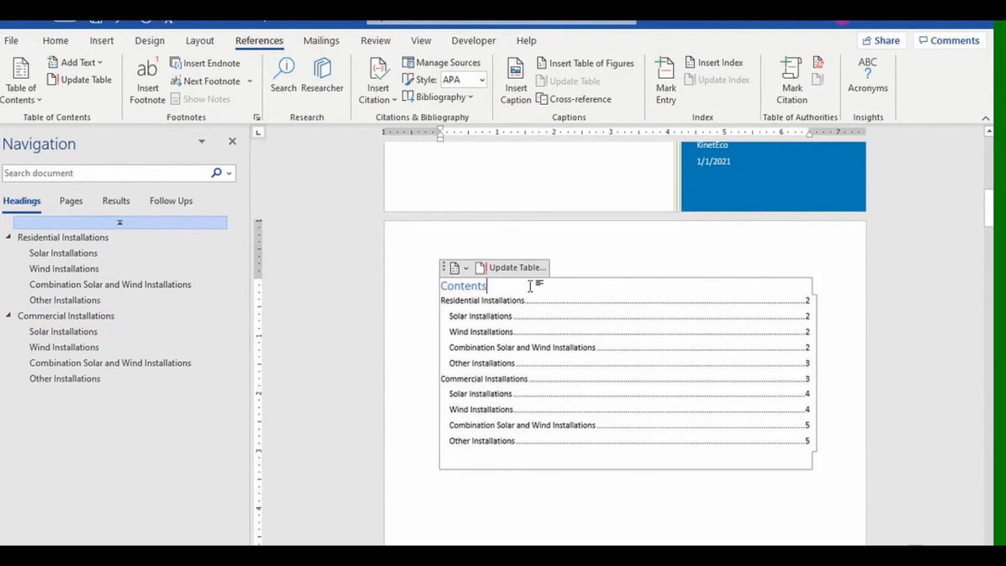
pyautogui.click(521, 266)
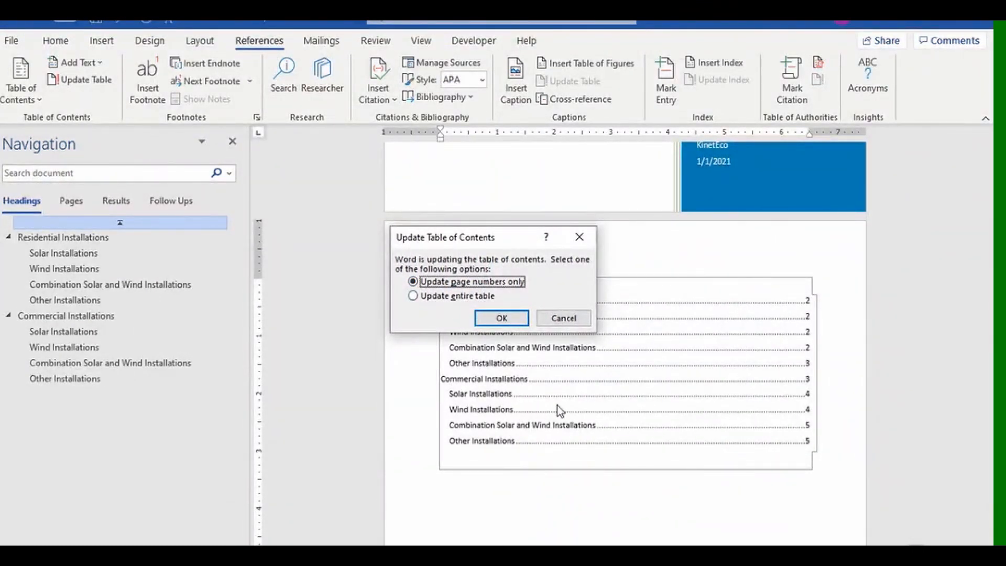
# Update the entire Contents table so Commercial Installations shows page 4.
pyautogui.click(435, 298)
pyautogui.click(490, 319)
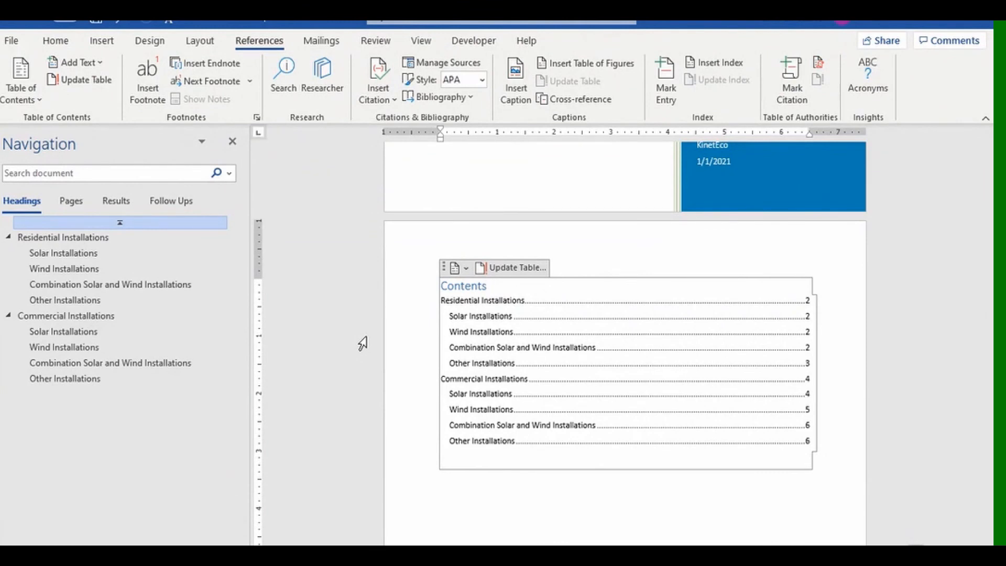
pyautogui.click(39, 100)
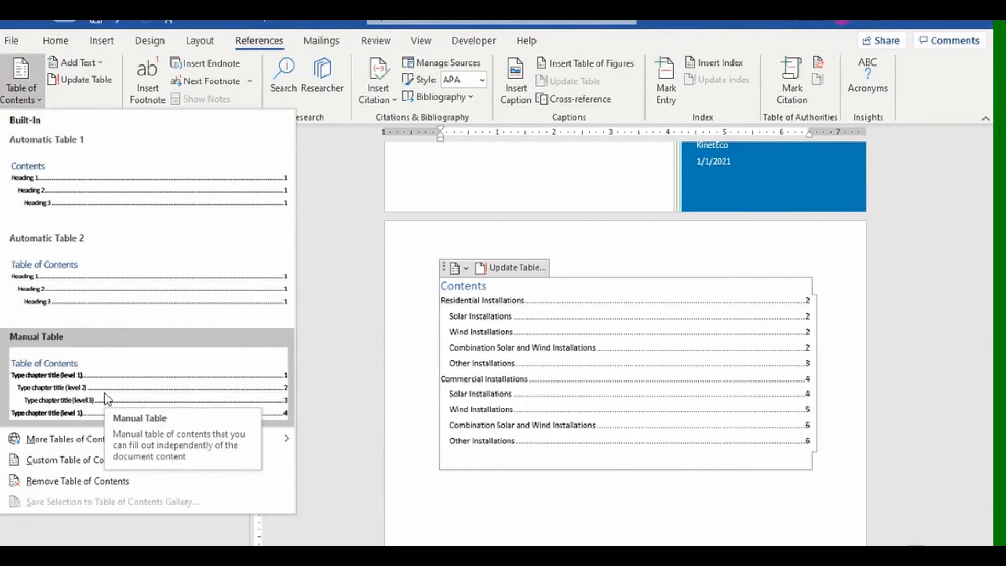
# Open the Custom Table of Contents options to review which styles build the table.
pyautogui.press('Escape')
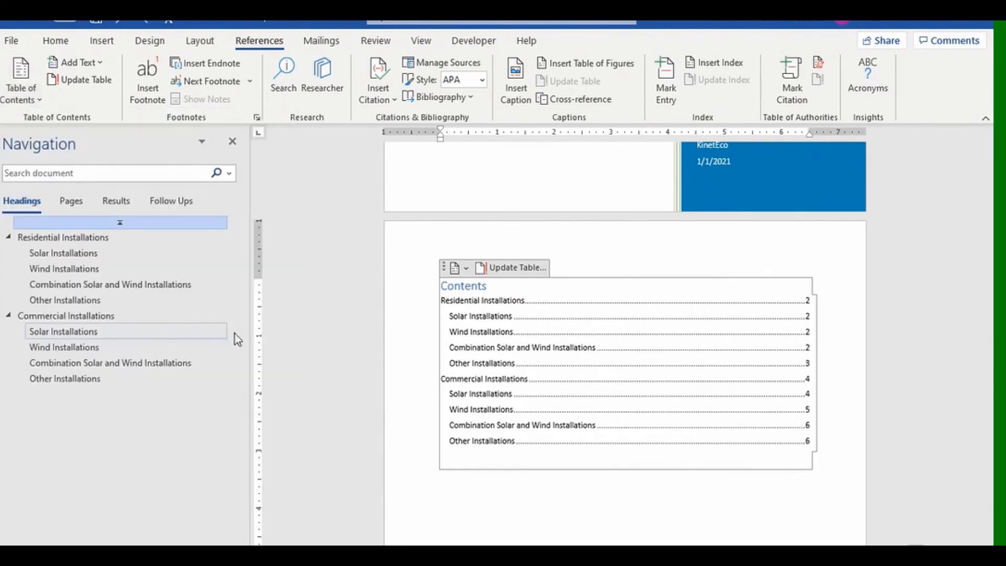
pyautogui.click(466, 268)
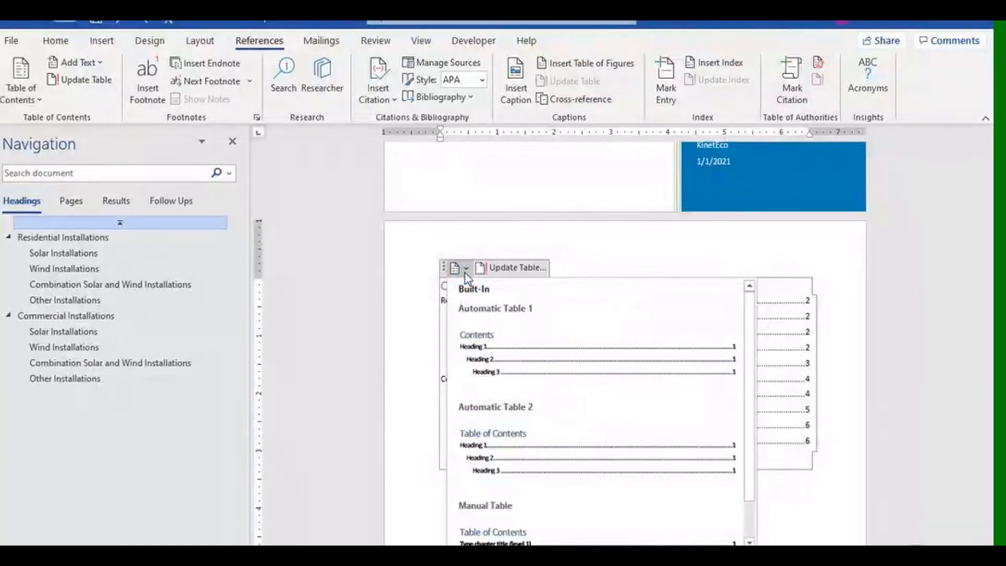
pyautogui.click(39, 102)
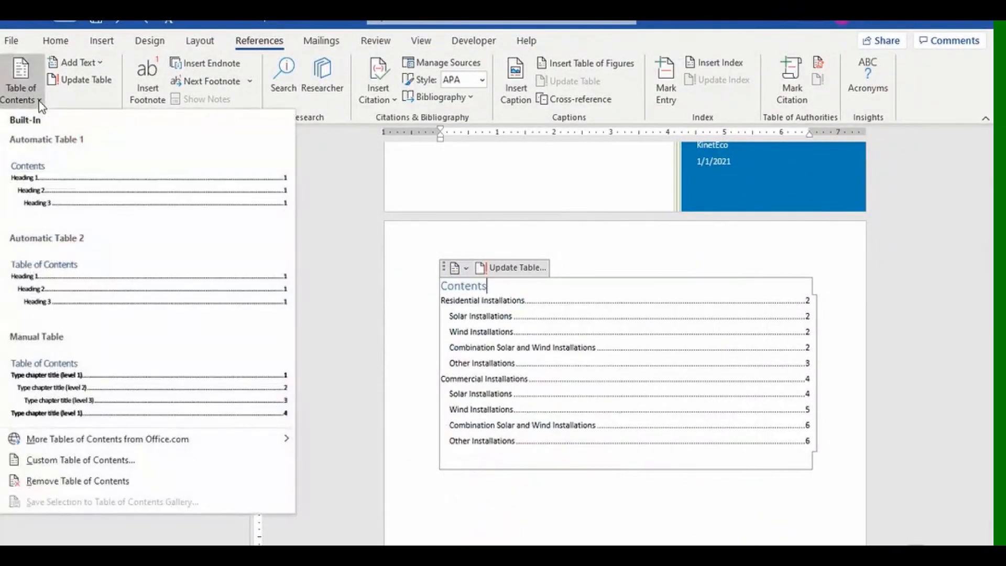
pyautogui.click(129, 461)
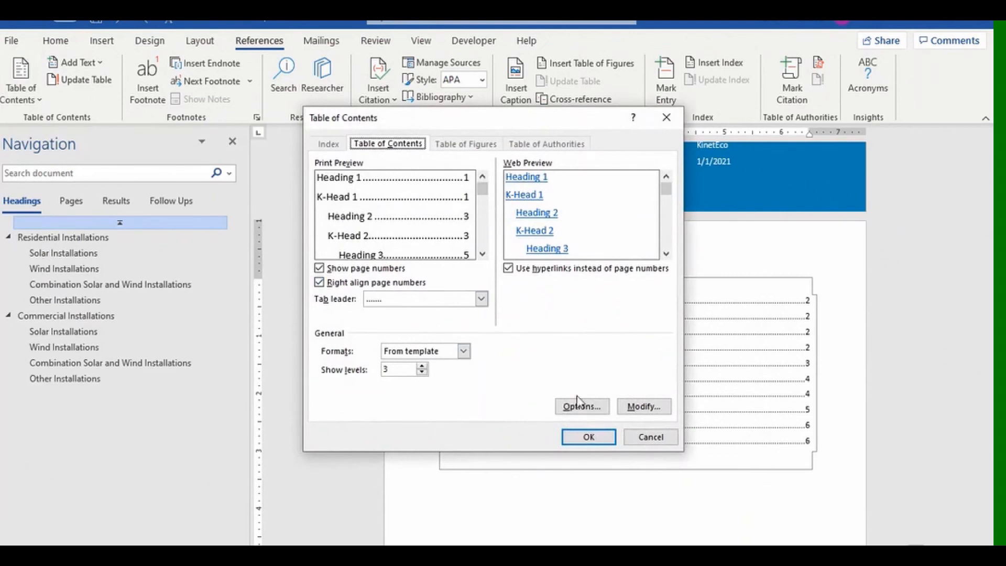
pyautogui.click(577, 403)
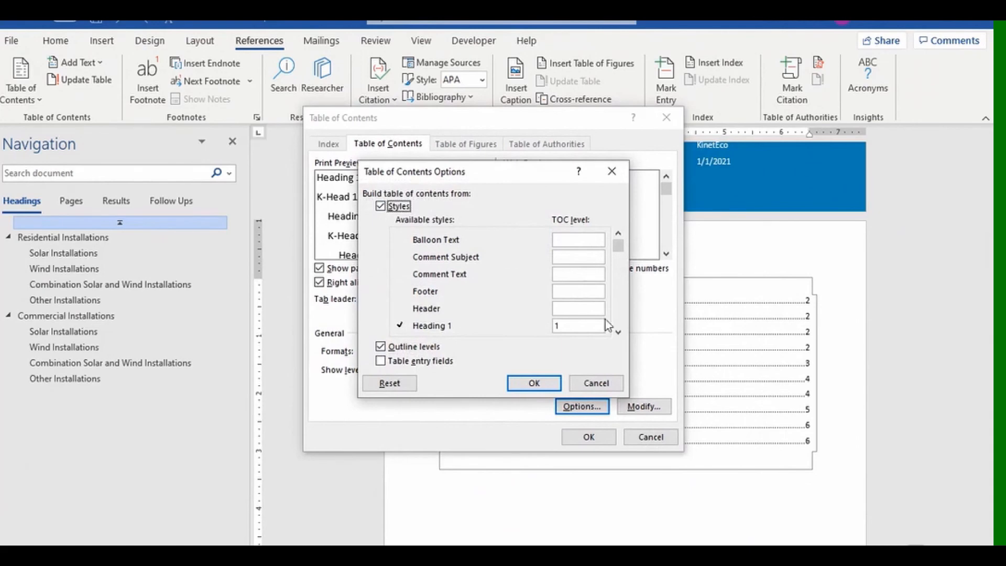
pyautogui.click(618, 332)
pyautogui.click(618, 332)
pyautogui.click(618, 331)
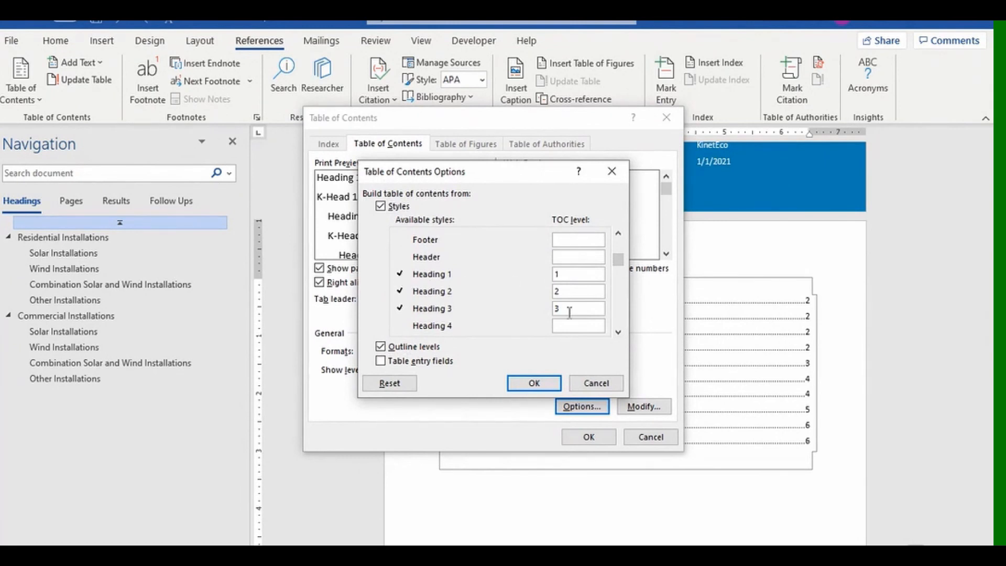
pyautogui.click(619, 332)
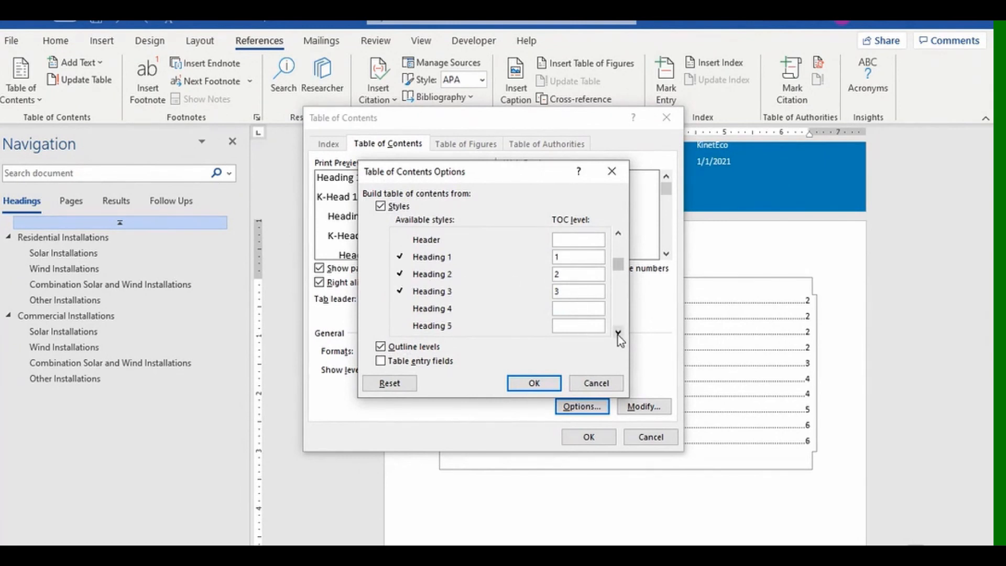
pyautogui.click(619, 333)
pyautogui.click(618, 333)
pyautogui.click(618, 333)
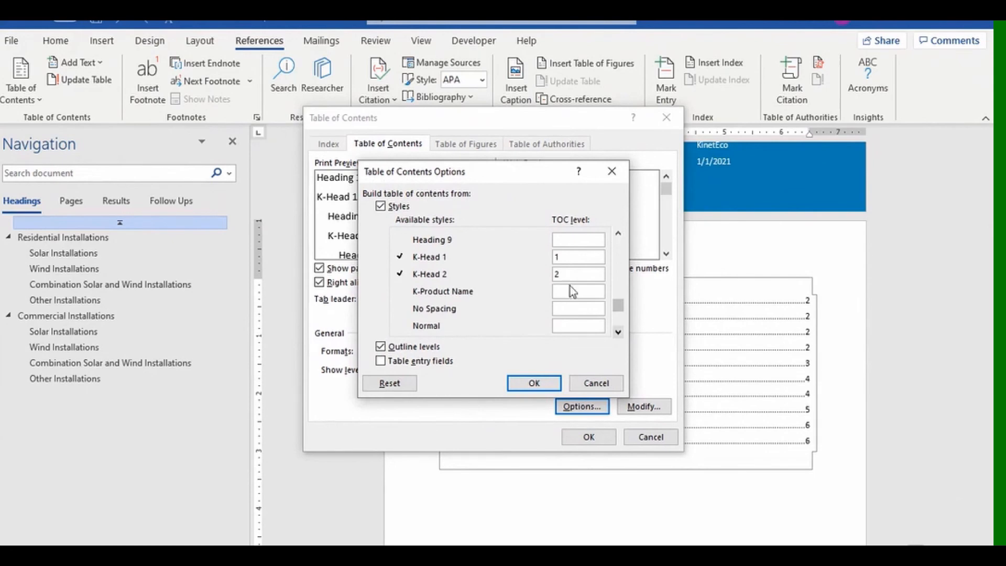
# Clear the K-Head 1 and K-Head 2 levels so only the four installation types appear.
pyautogui.doubleClick(555, 257)
pyautogui.press('BackSpace')
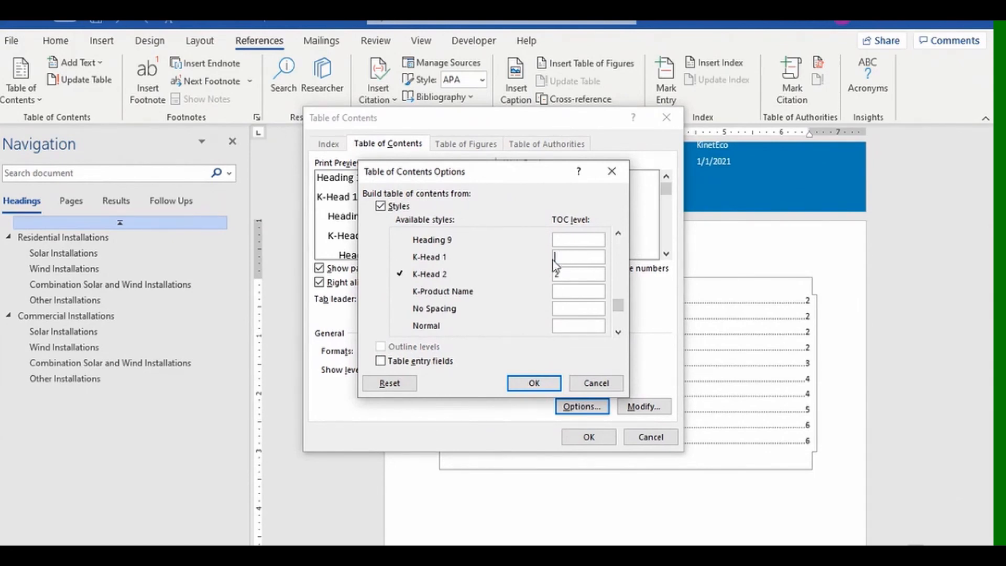
pyautogui.doubleClick(556, 273)
pyautogui.press('BackSpace')
pyautogui.click(534, 383)
pyautogui.click(583, 440)
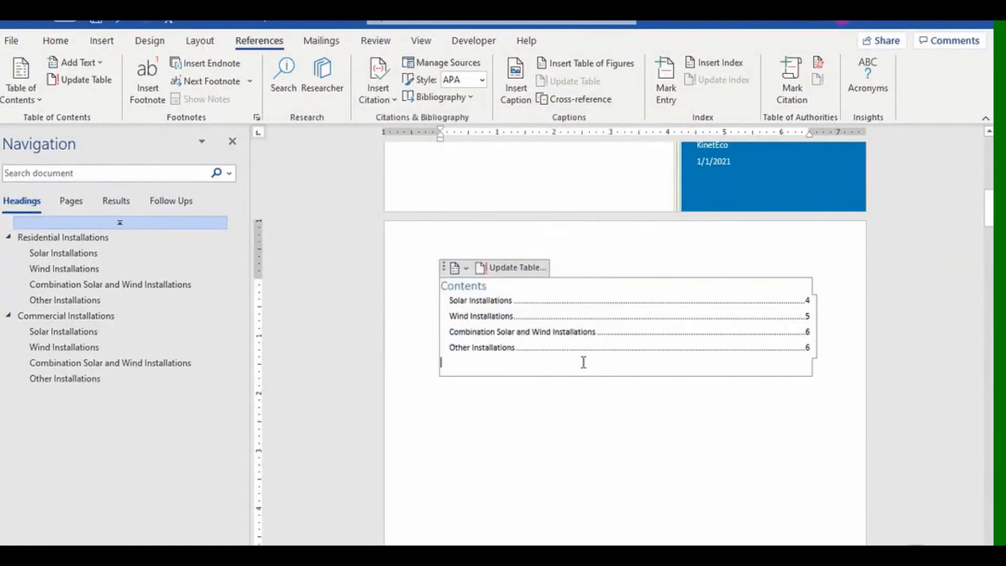
pyautogui.click(38, 99)
# Set K-Head 1 to level 1 and K-Head 2 to level 2, replacing the existing Contents table.
pyautogui.click(70, 459)
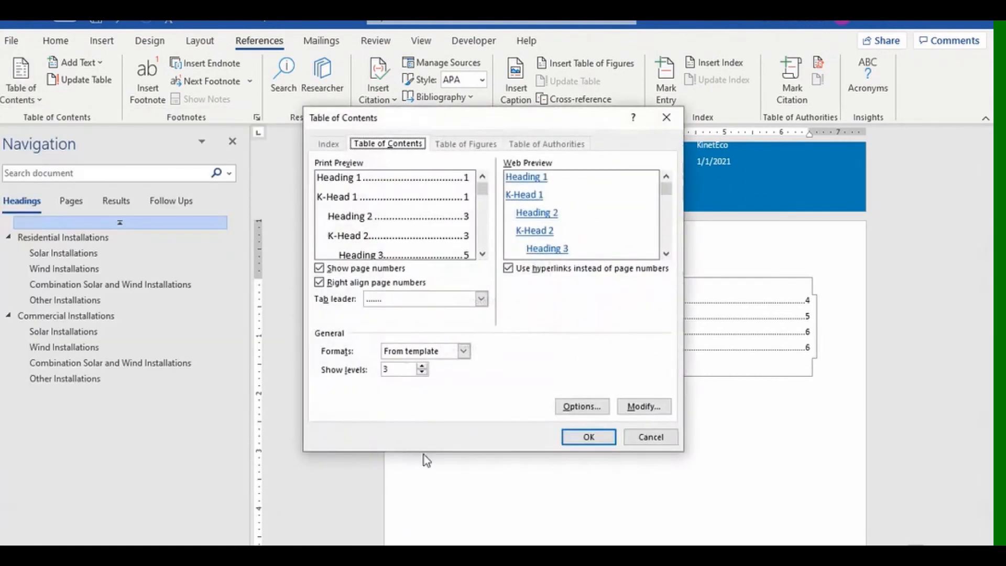
pyautogui.click(577, 406)
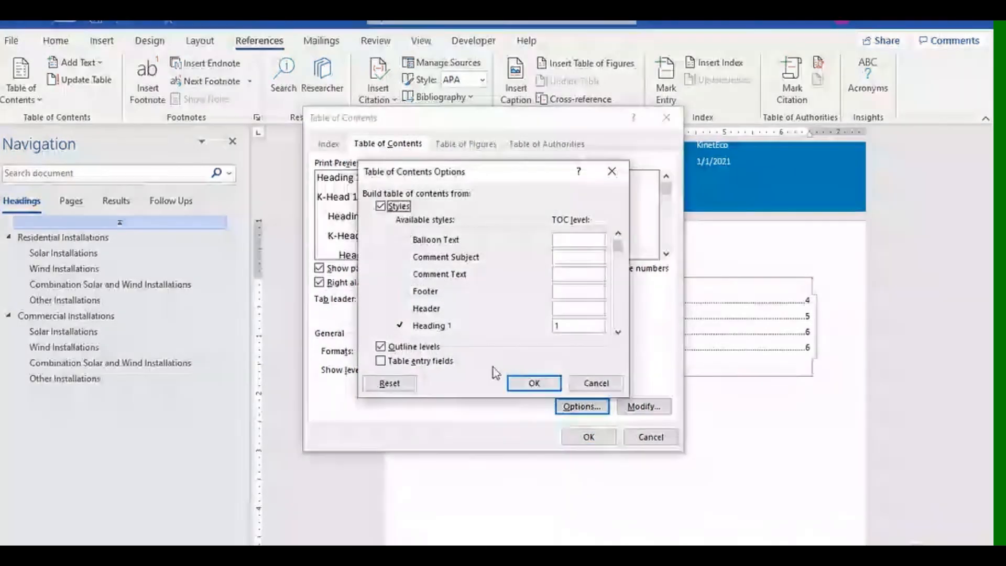
pyautogui.click(619, 338)
pyautogui.click(619, 337)
pyautogui.click(619, 337)
pyautogui.click(620, 337)
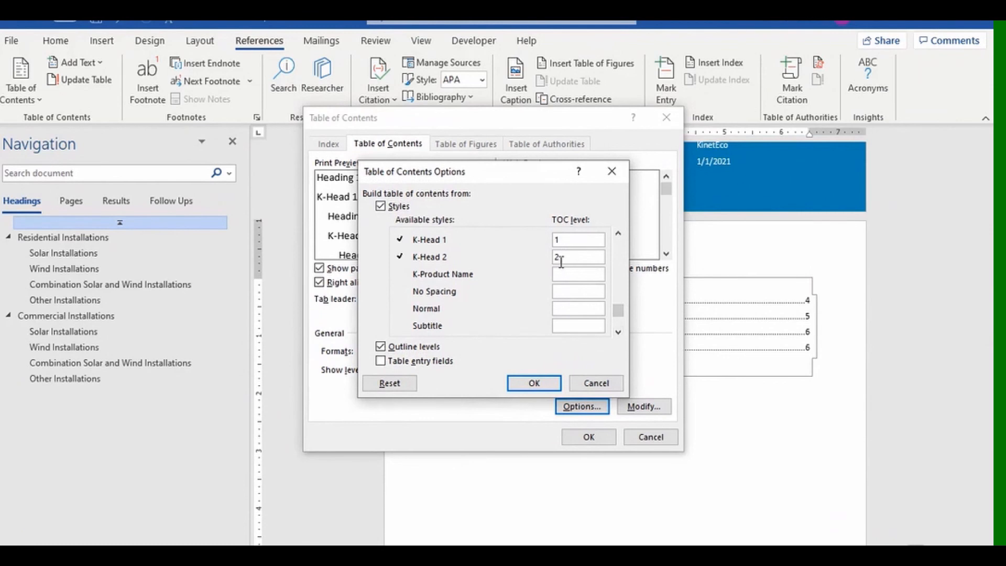
pyautogui.click(535, 383)
pyautogui.click(576, 438)
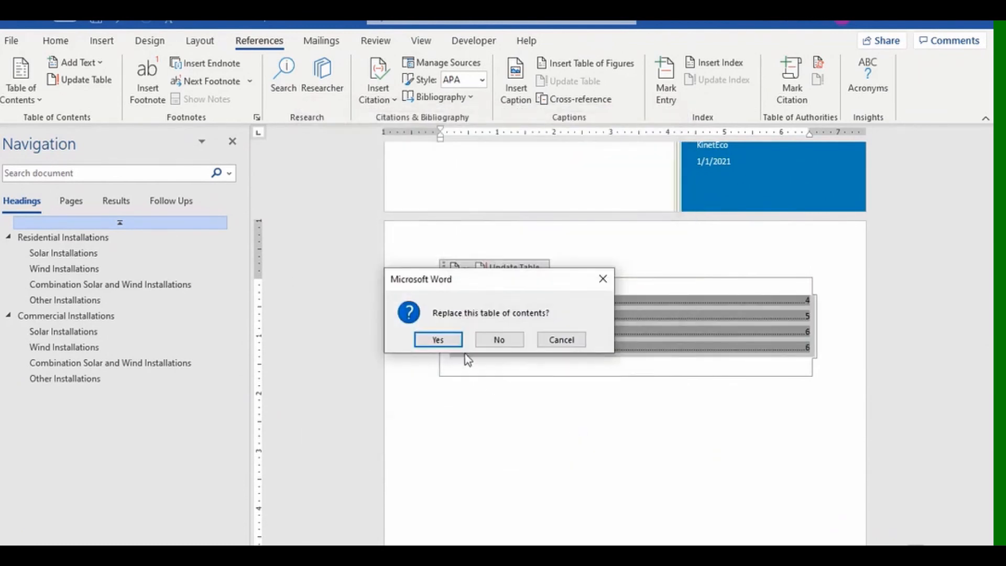
pyautogui.click(438, 340)
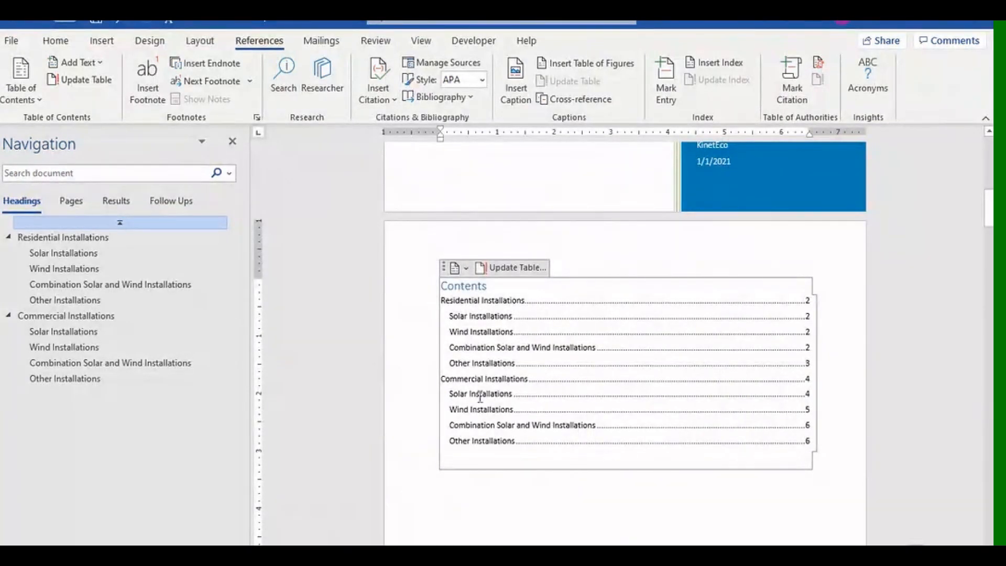
# Reopen the Custom Table of Contents settings and bring up the TOC entry styles for modification.
pyautogui.click(24, 99)
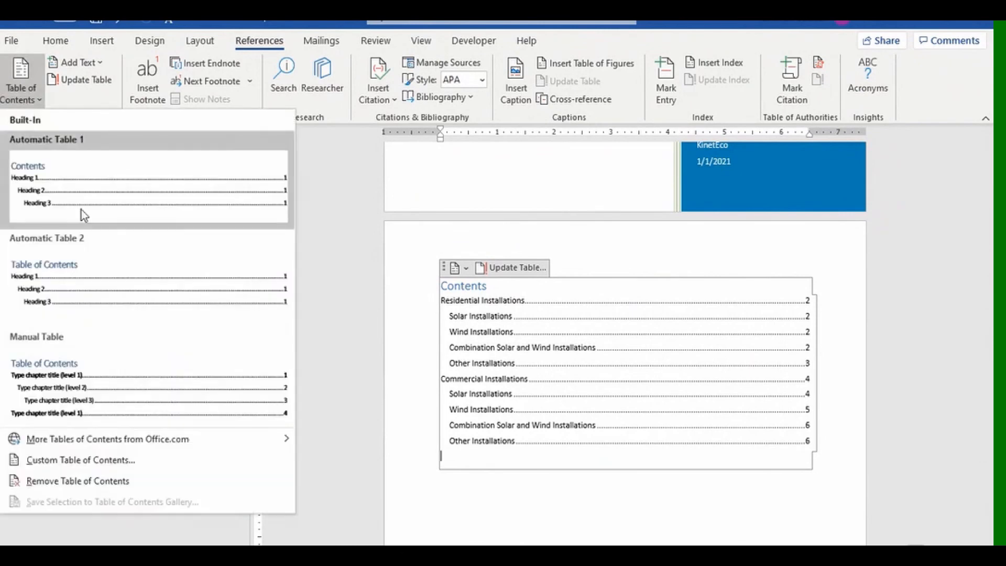
pyautogui.click(80, 461)
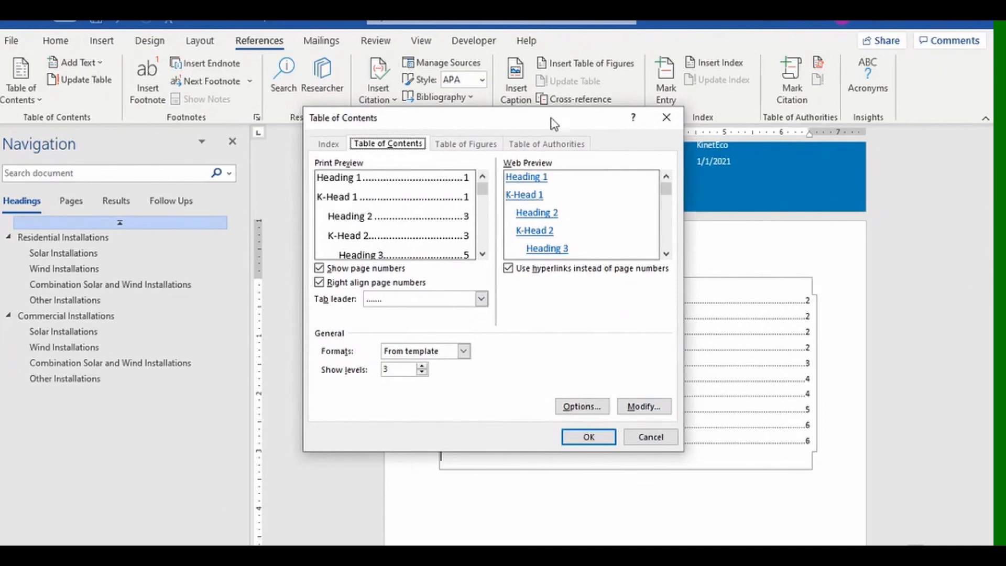
pyautogui.moveTo(553, 124); pyautogui.dragTo(364, 139)
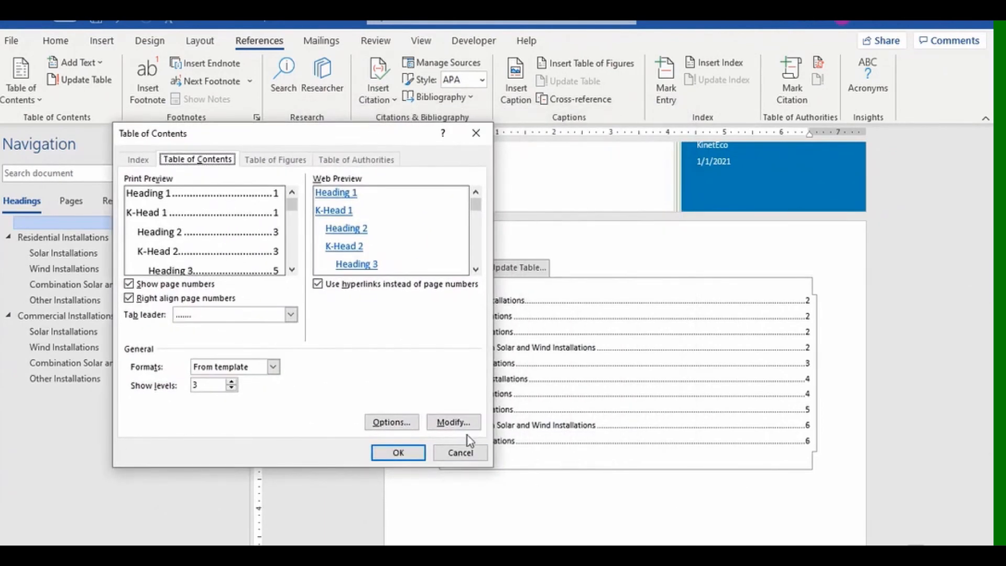
pyautogui.click(452, 422)
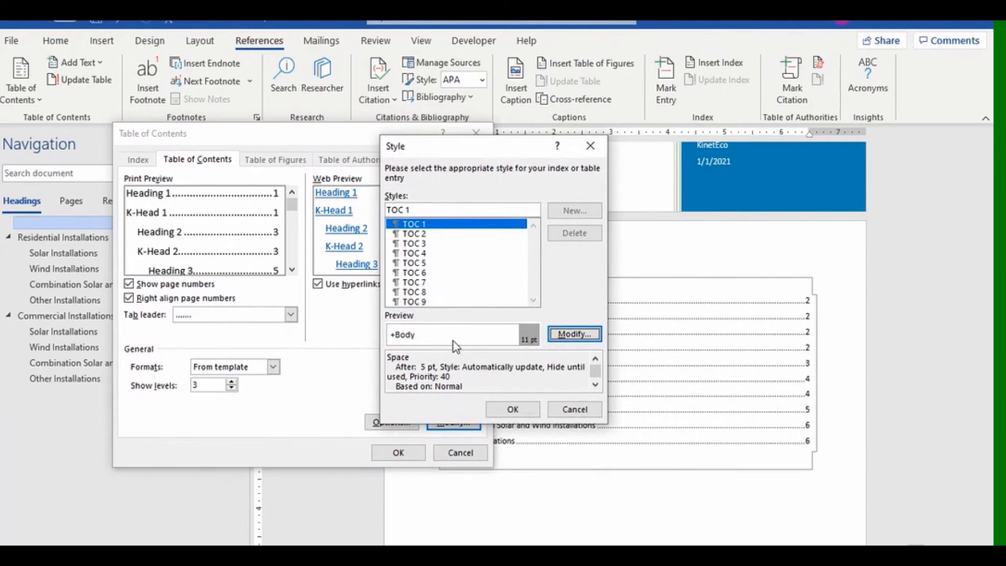
# Open TOC 1 for editing, then cancel and close the Style and Table of Contents dialogs unchanged.
pyautogui.click(552, 338)
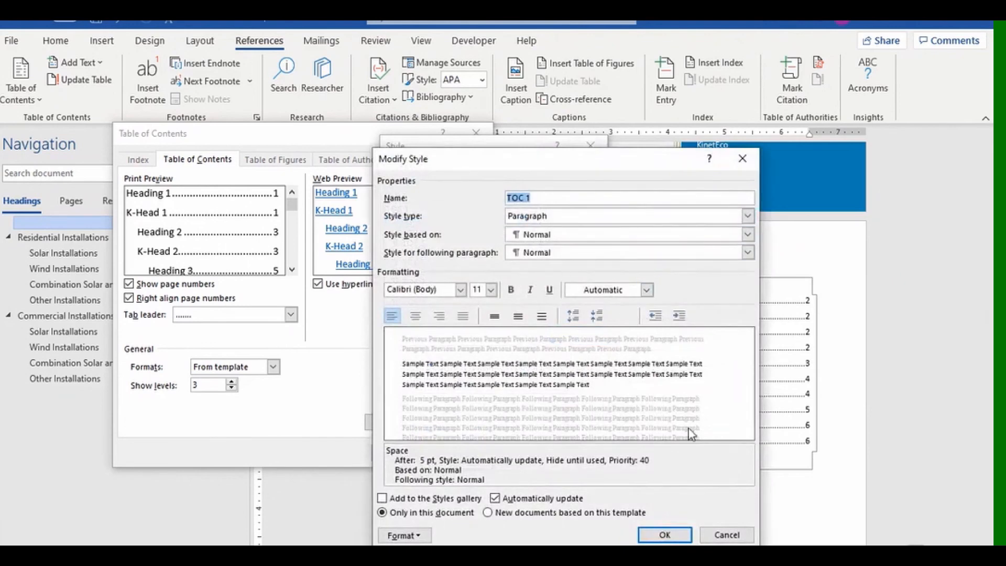
pyautogui.click(726, 535)
pyautogui.click(589, 145)
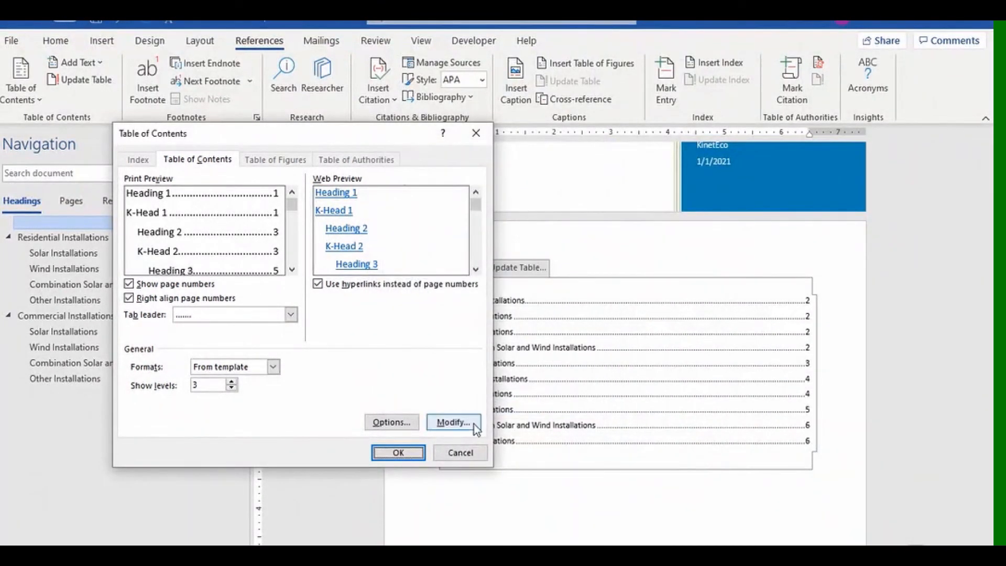
pyautogui.click(477, 134)
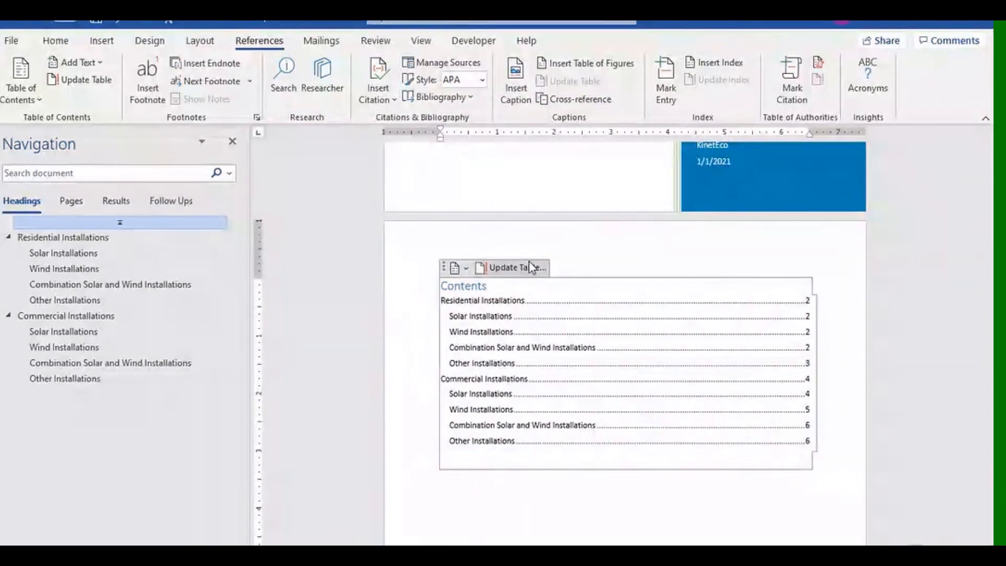
# Remove the existing table of contents using its control dropdown.
pyautogui.click(467, 268)
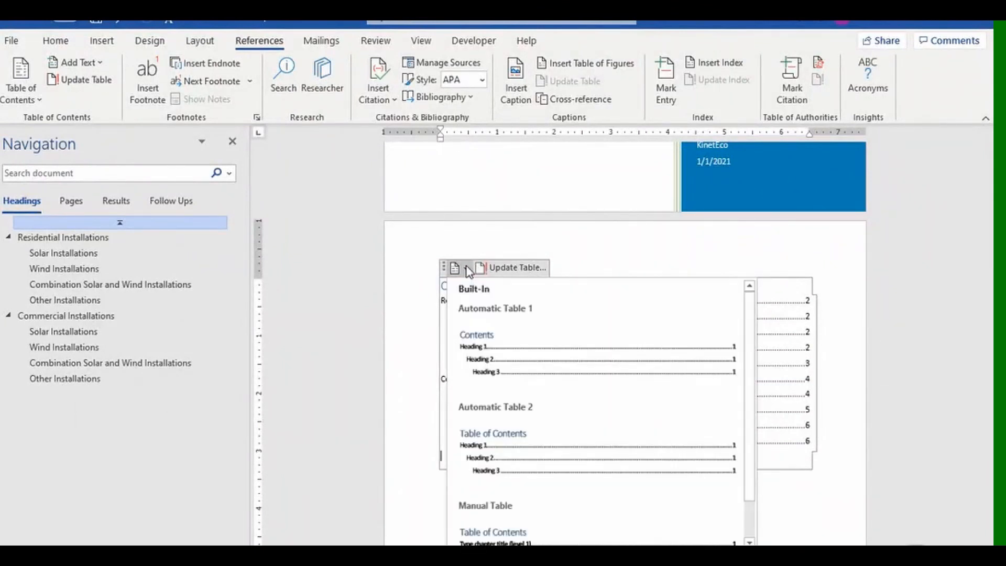
pyautogui.click(467, 268)
pyautogui.click(466, 268)
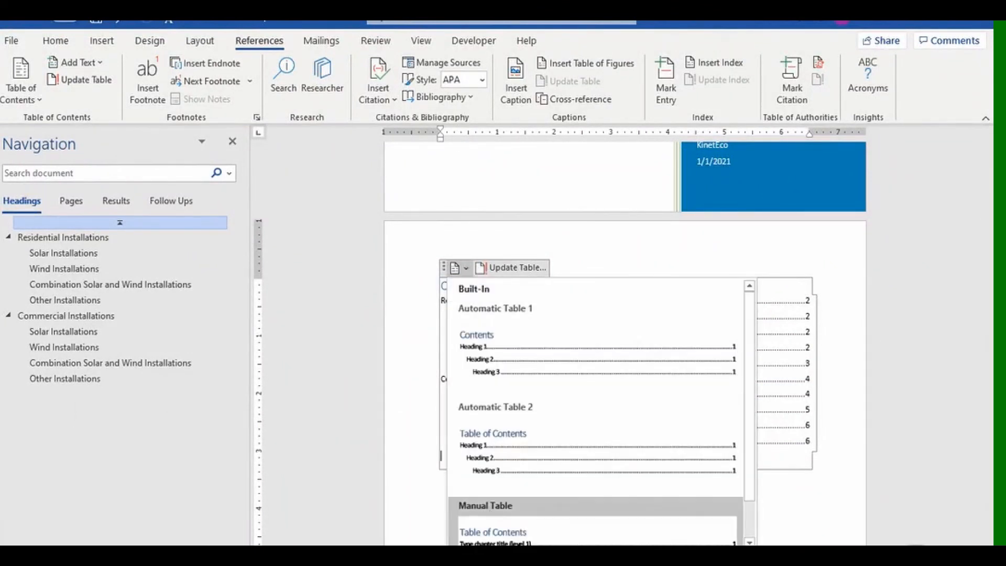
pyautogui.click(455, 560)
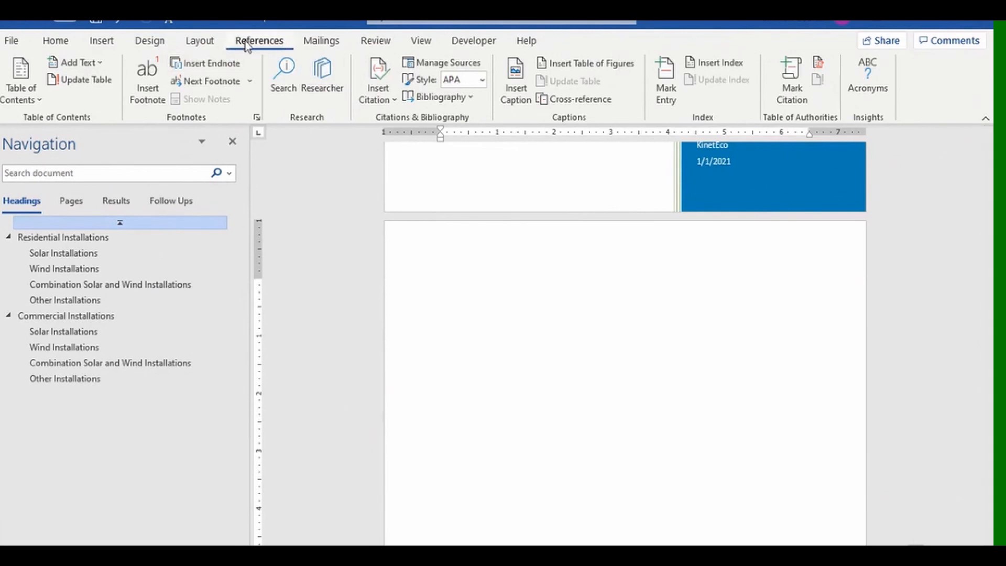
# Insert Automatic Table 1 as the new table of contents and cancel the update prompt.
pyautogui.click(42, 106)
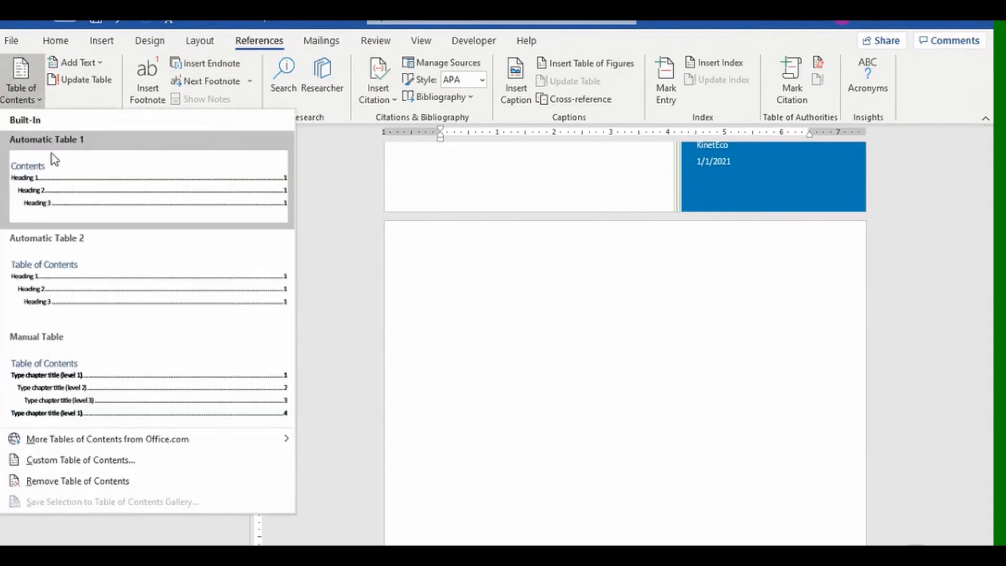
pyautogui.click(58, 201)
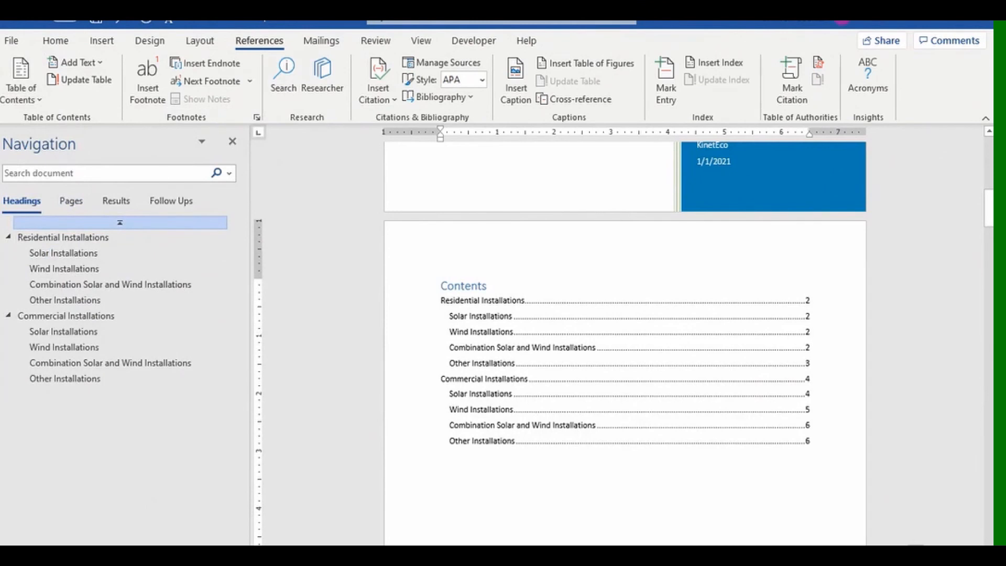
pyautogui.click(509, 271)
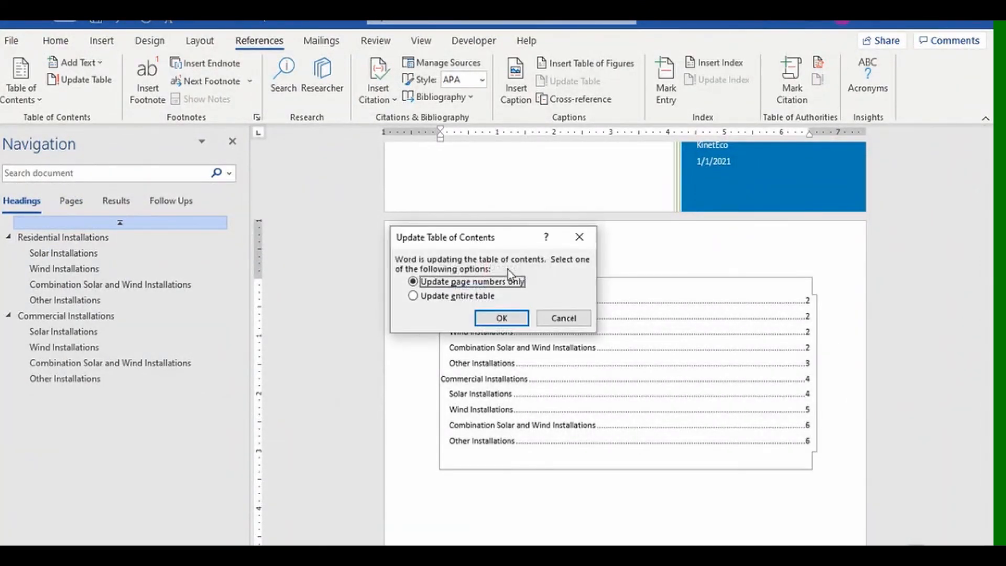
pyautogui.click(563, 318)
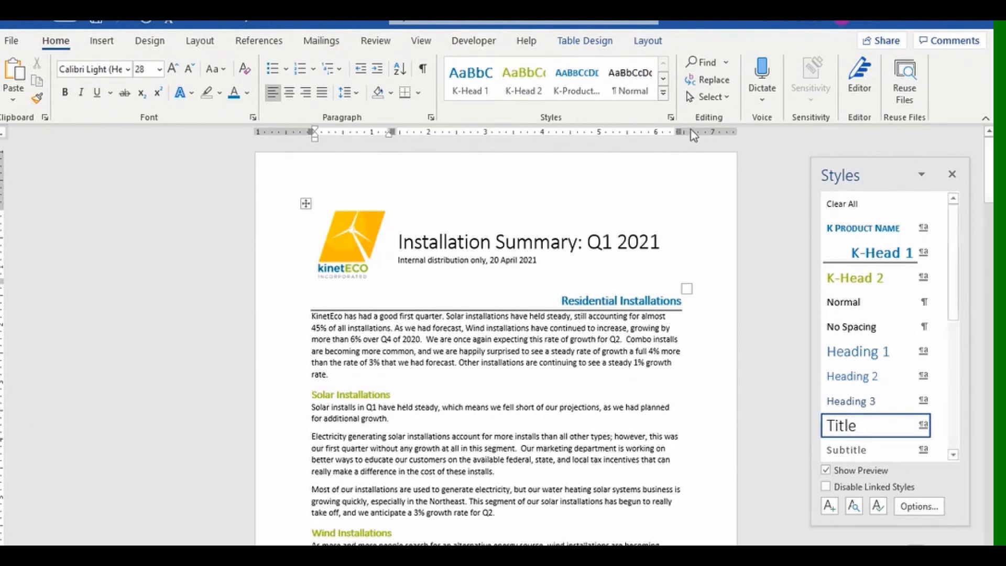
# Open Restrict Editing from the Developer tab and close the Styles pane.
pyautogui.click(478, 45)
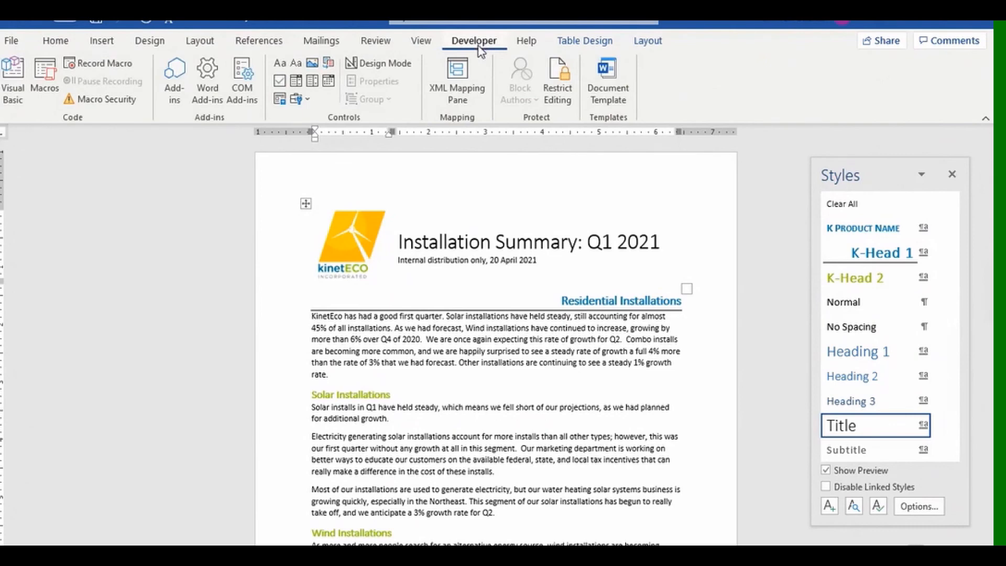
pyautogui.click(564, 88)
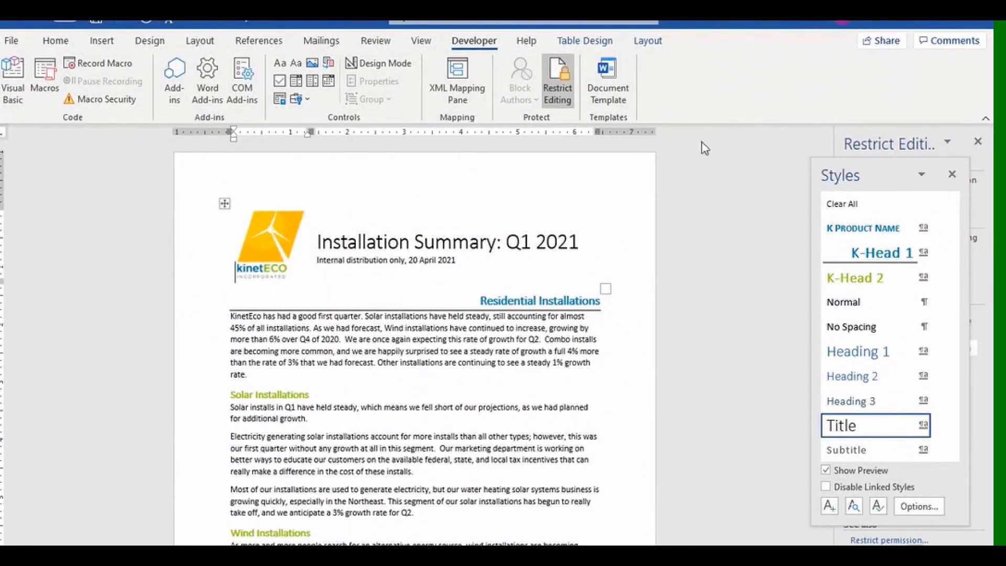
pyautogui.click(952, 177)
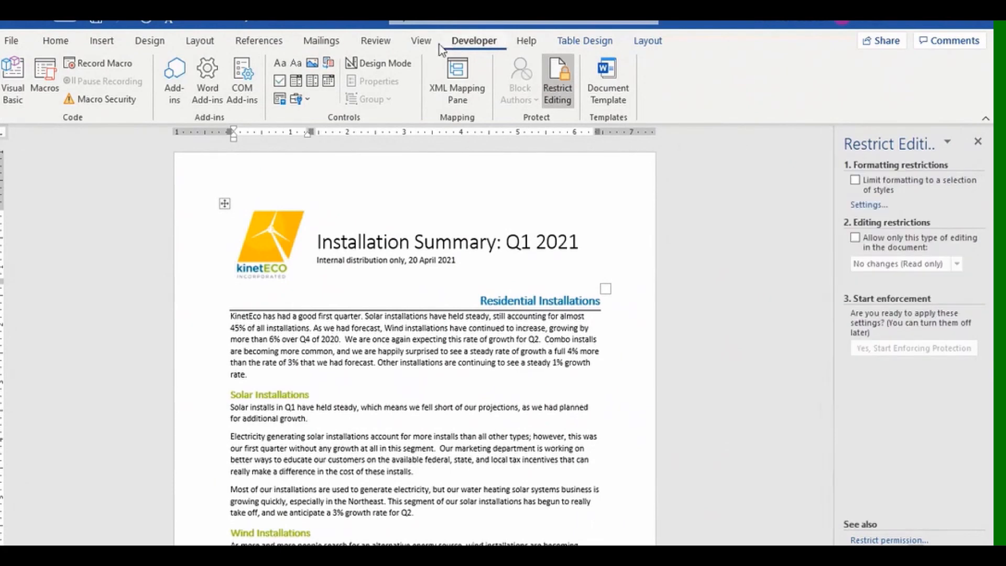
# Toggle Developer off and back on in Customize the Ribbon, then confirm.
pyautogui.rightClick(414, 39)
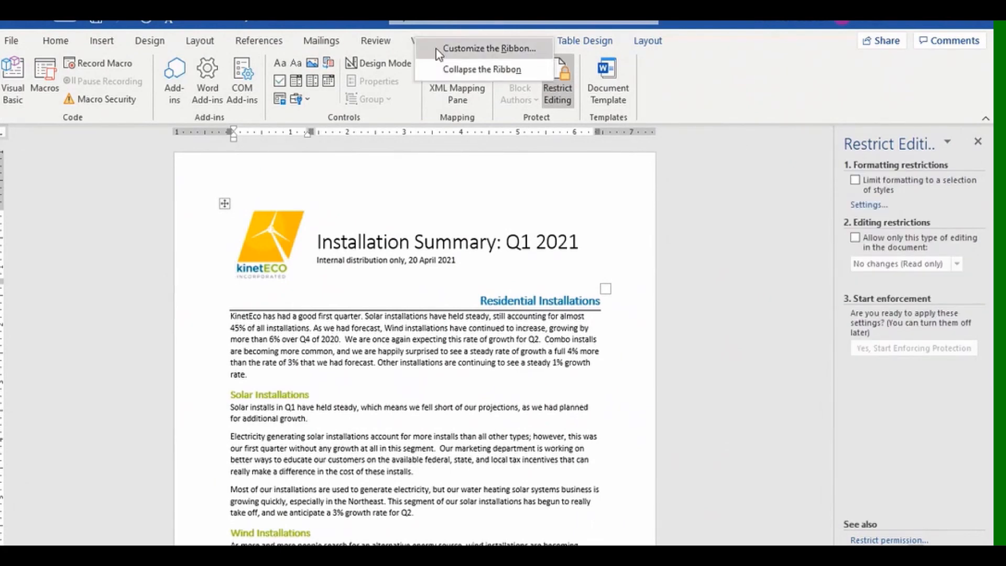
pyautogui.click(450, 48)
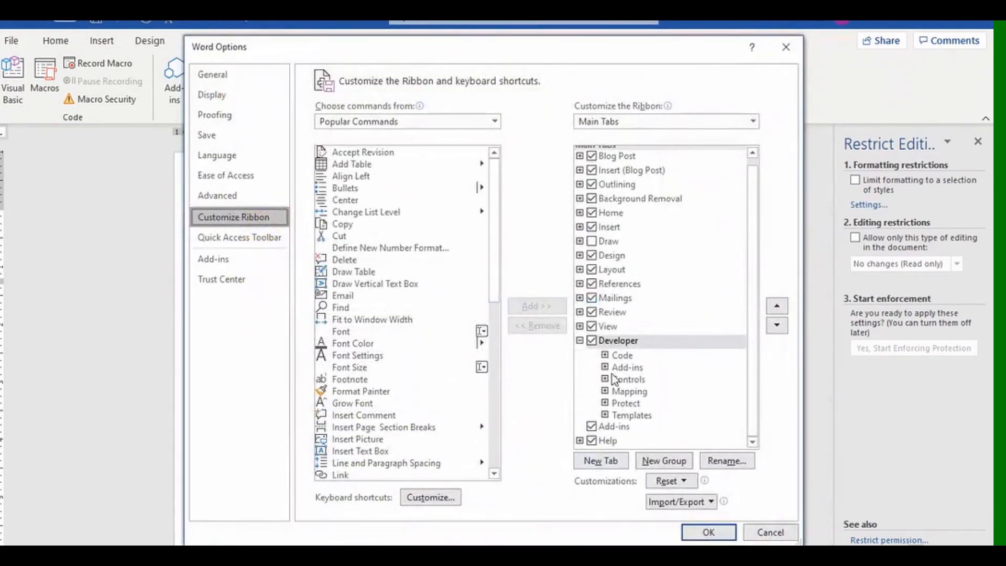
pyautogui.click(592, 341)
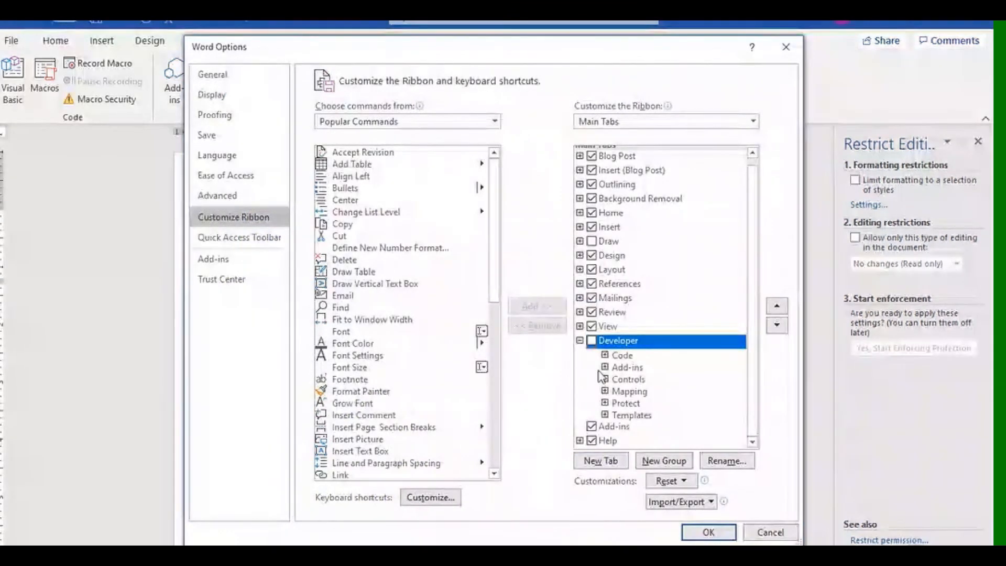
pyautogui.click(592, 341)
pyautogui.click(708, 533)
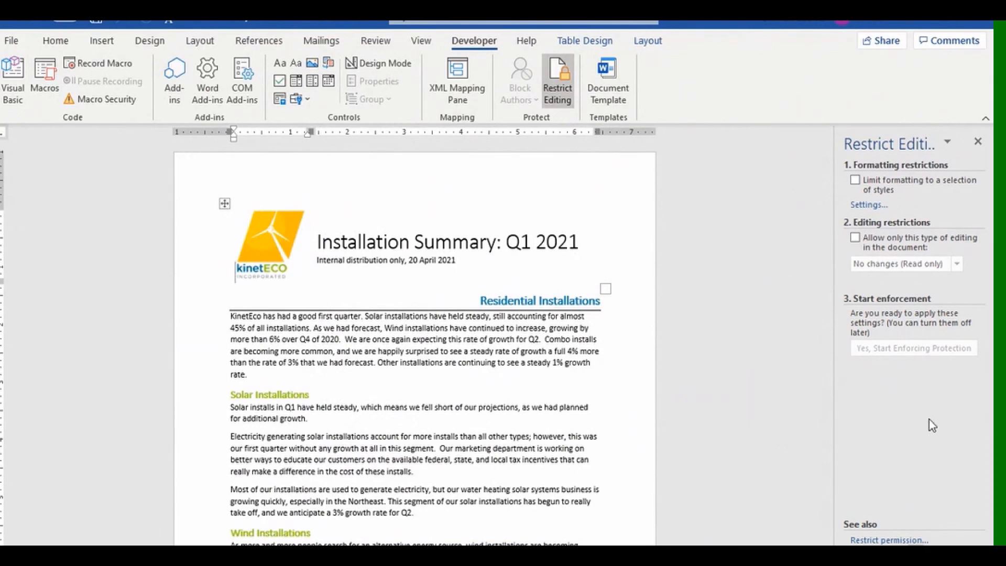
# Limit formatting to a selection of styles and allow all styles in the list.
pyautogui.click(855, 180)
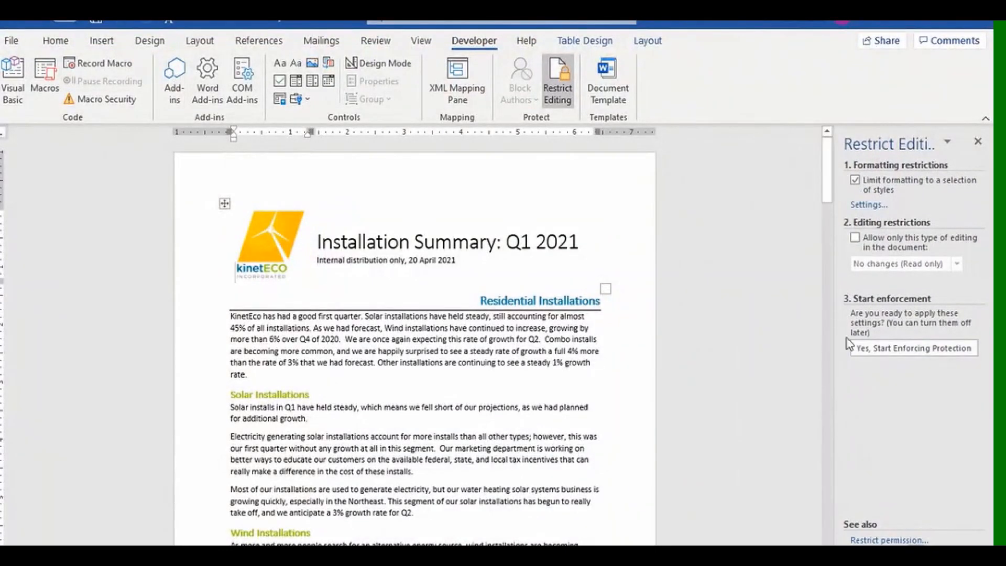
pyautogui.click(869, 204)
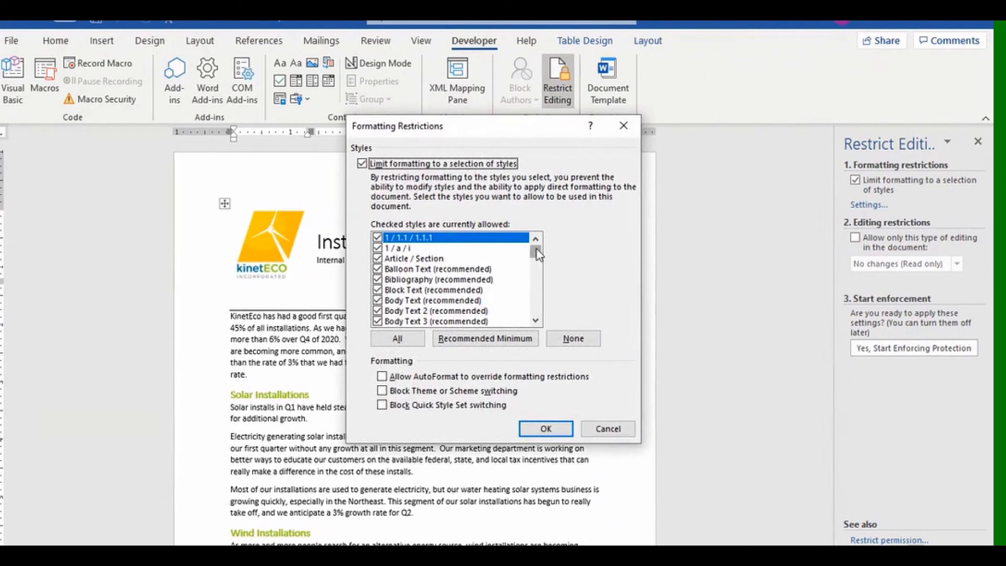
pyautogui.click(418, 338)
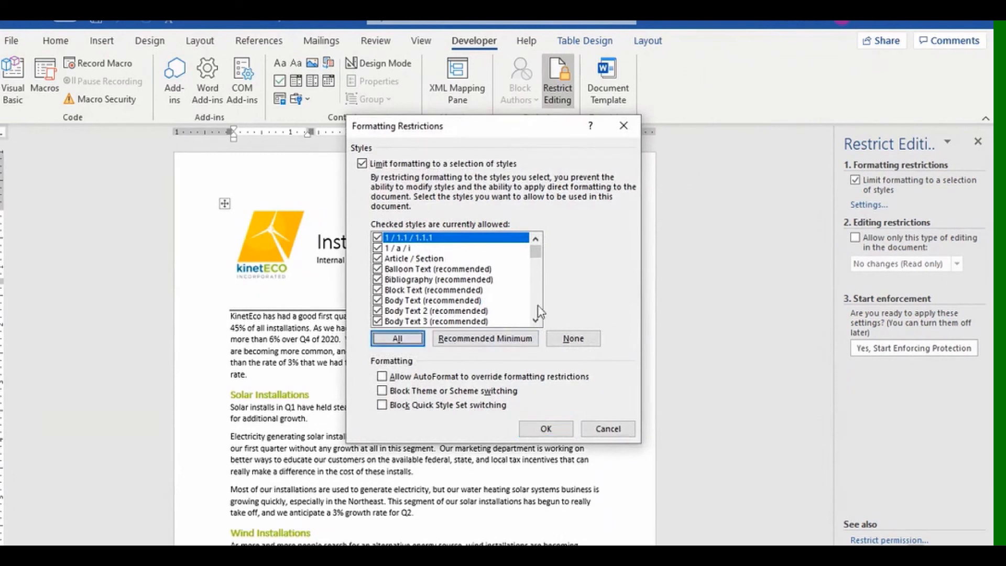
pyautogui.moveTo(539, 257)
pyautogui.mouseDown()
pyautogui.moveTo(539, 320)
pyautogui.moveTo(539, 251)
pyautogui.mouseUp()
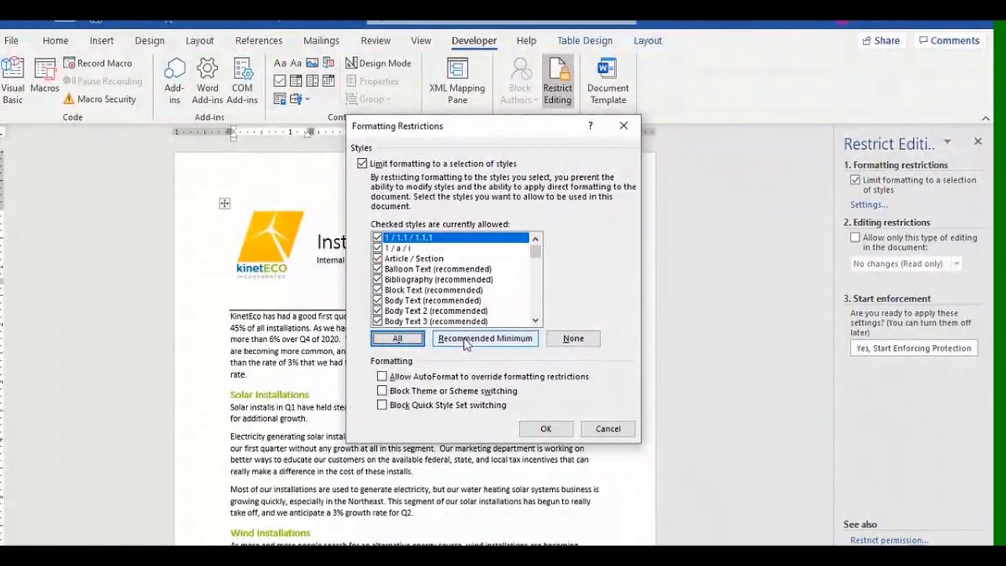
pyautogui.click(466, 341)
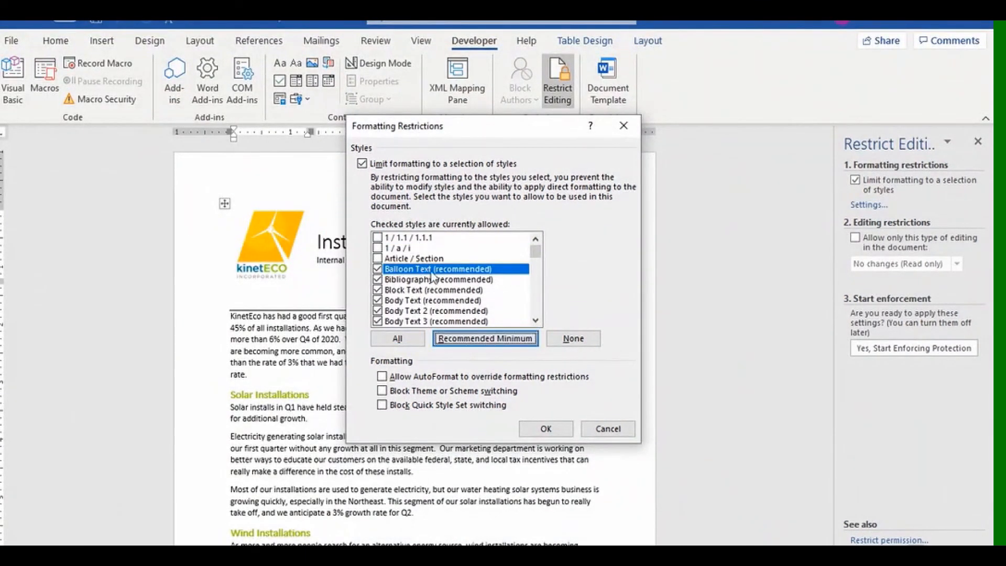
pyautogui.moveTo(530, 256); pyautogui.dragTo(539, 291)
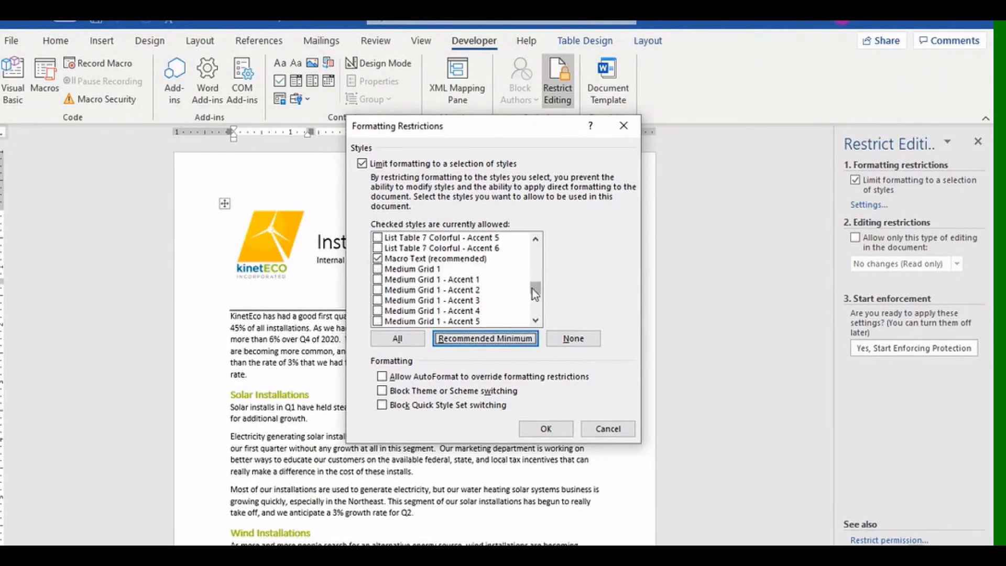
pyautogui.moveTo(538, 290); pyautogui.dragTo(535, 308)
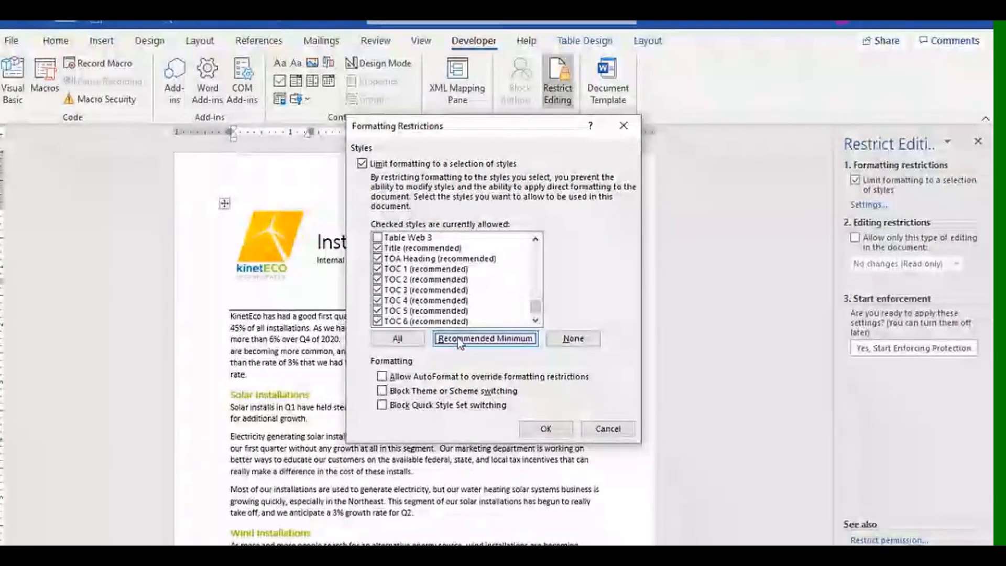
pyautogui.click(398, 341)
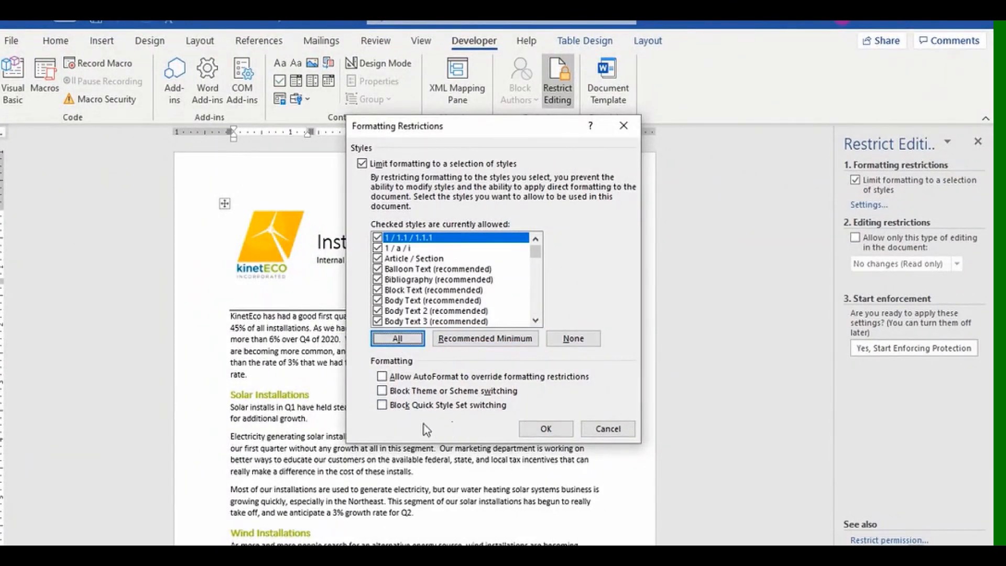
# Block theme or scheme switching and Quick Style Set switching, then apply the restrictions.
pyautogui.click(385, 392)
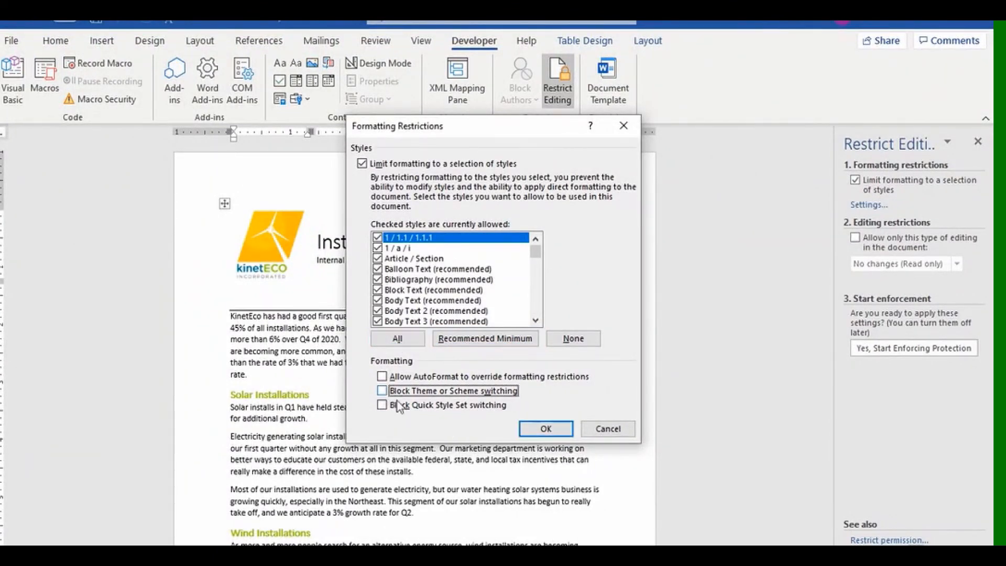
pyautogui.click(381, 390)
pyautogui.click(383, 405)
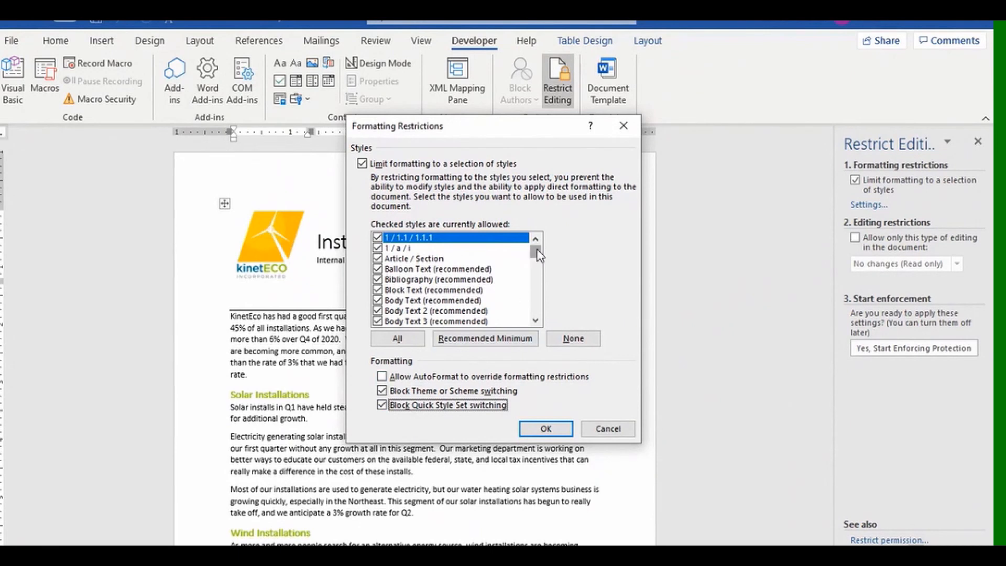
pyautogui.moveTo(535, 253)
pyautogui.mouseDown()
pyautogui.moveTo(535, 314)
pyautogui.moveTo(534, 246)
pyautogui.mouseUp()
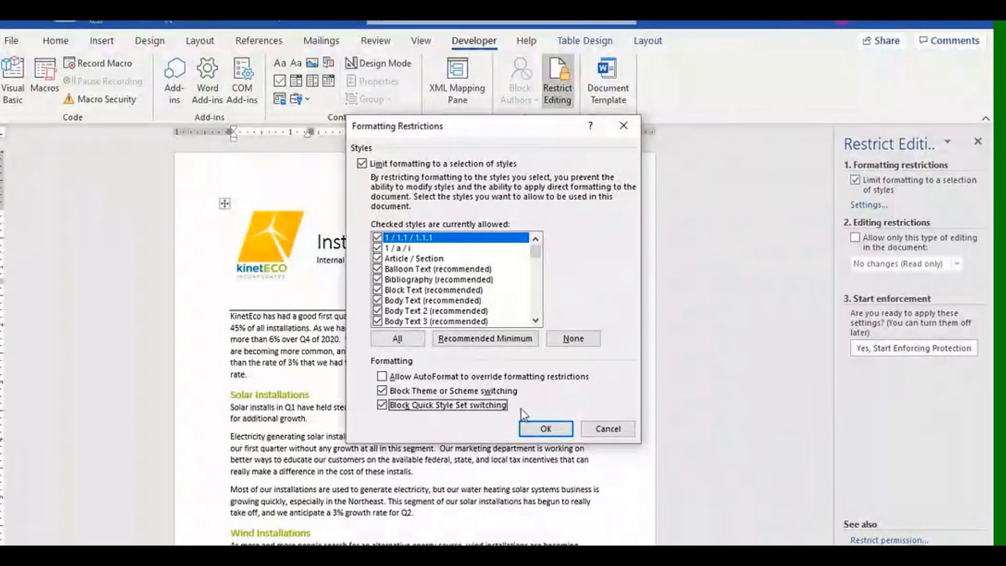
pyautogui.click(545, 429)
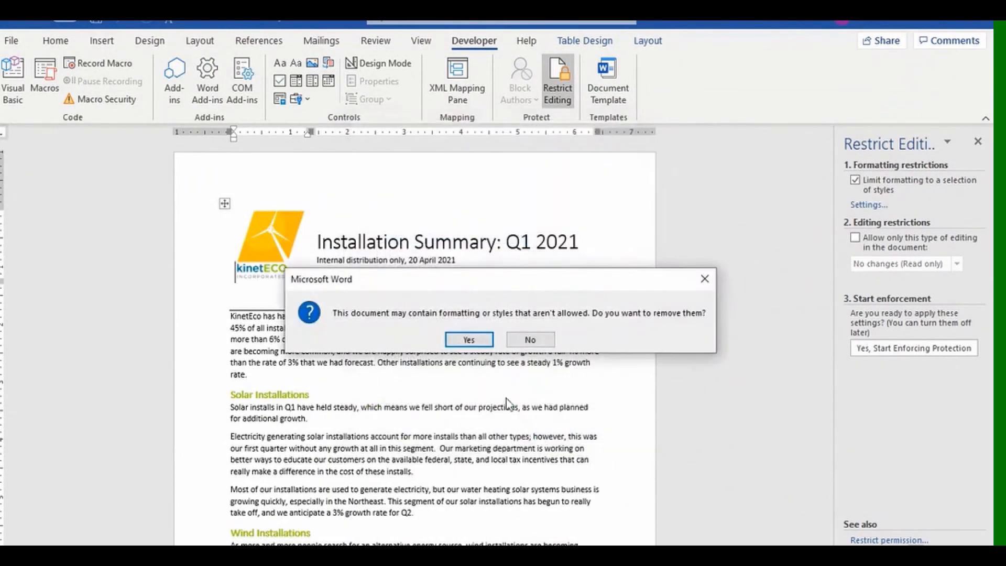
# Remove disallowed formatting and start enforcing protection with an entered and confirmed password.
pyautogui.click(469, 339)
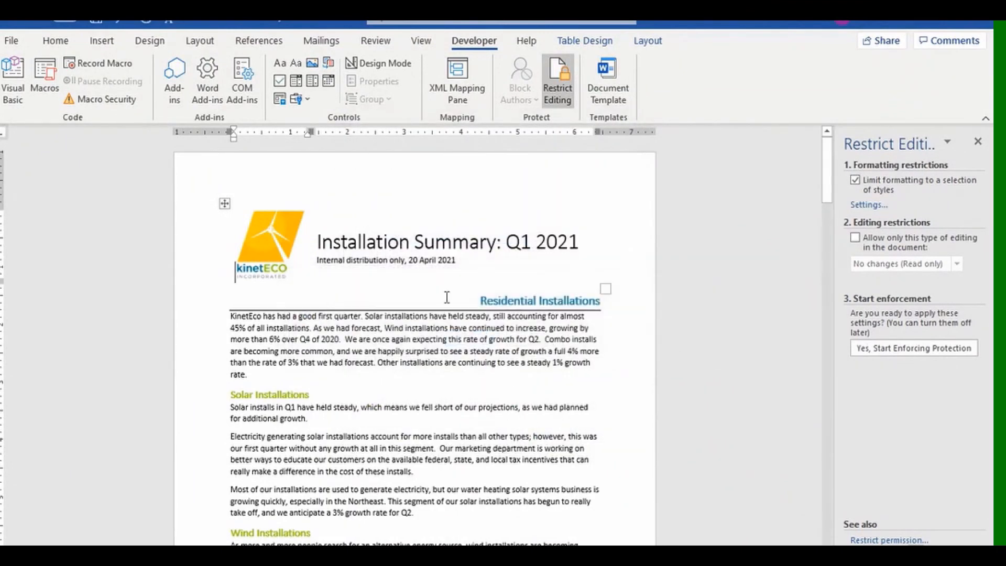
pyautogui.click(54, 41)
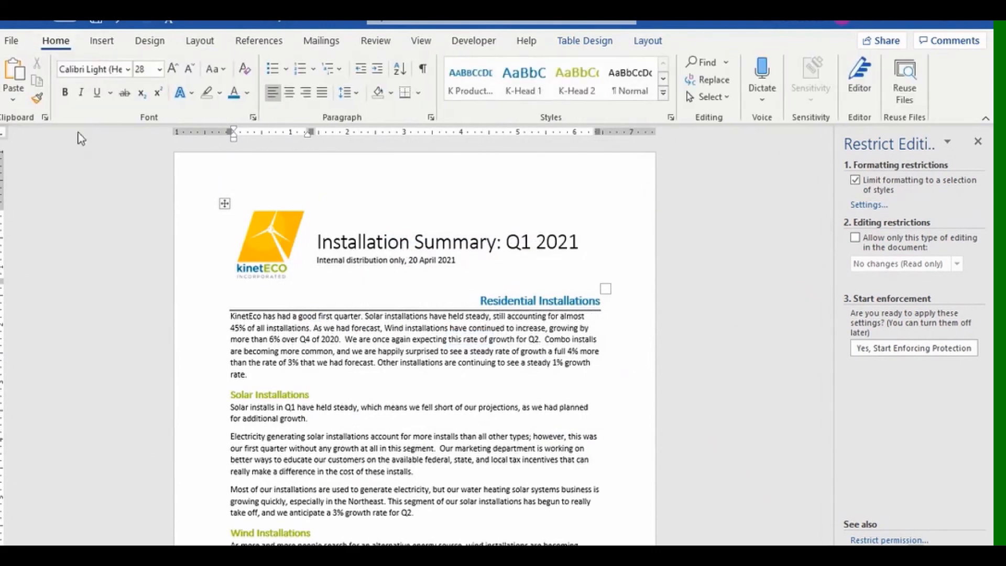
pyautogui.click(898, 349)
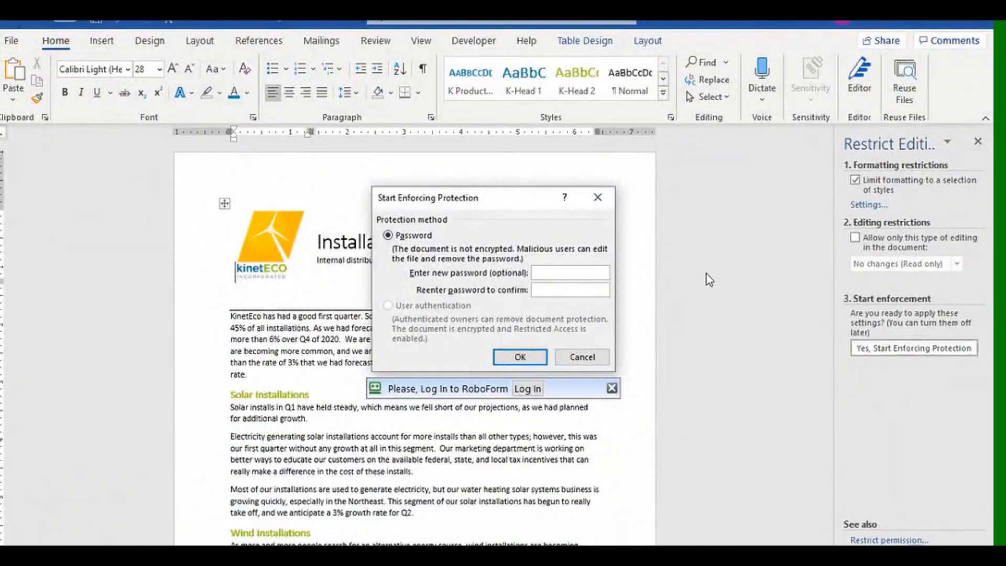
pyautogui.write('123')
pyautogui.click(574, 290)
pyautogui.write('123')
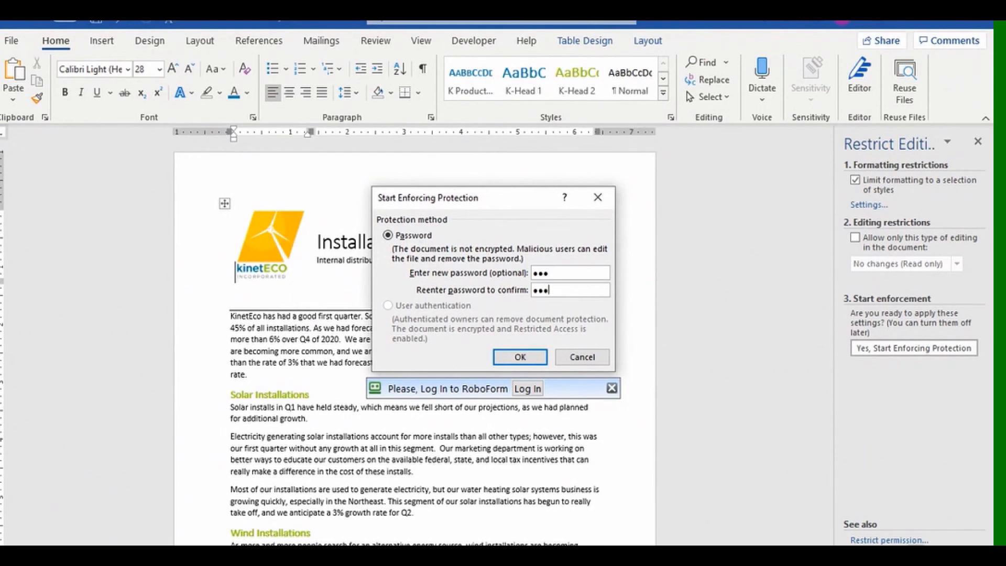
pyautogui.click(530, 367)
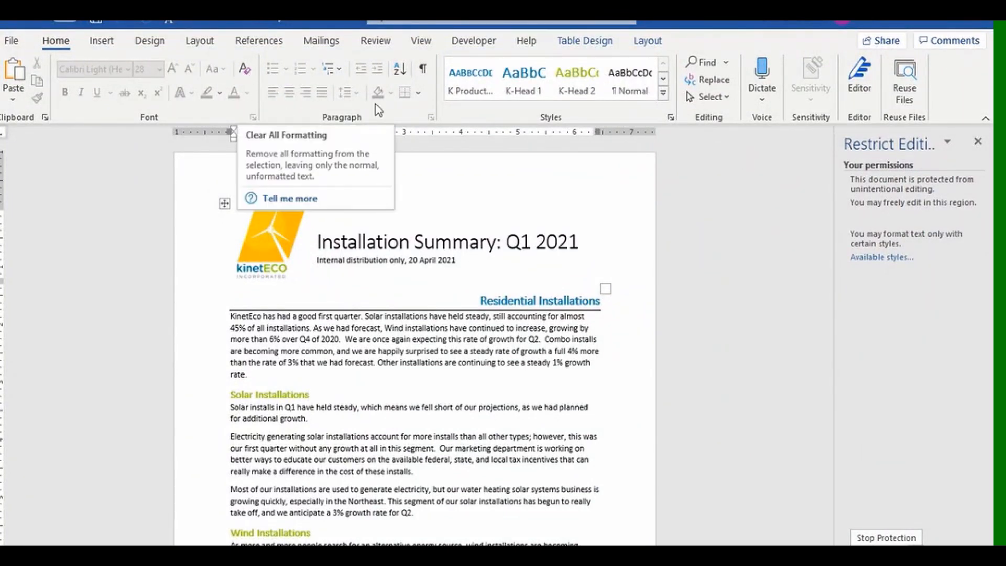
# Review the styles still available in the protected report and close the Restrict Editing pane.
pyautogui.click(663, 94)
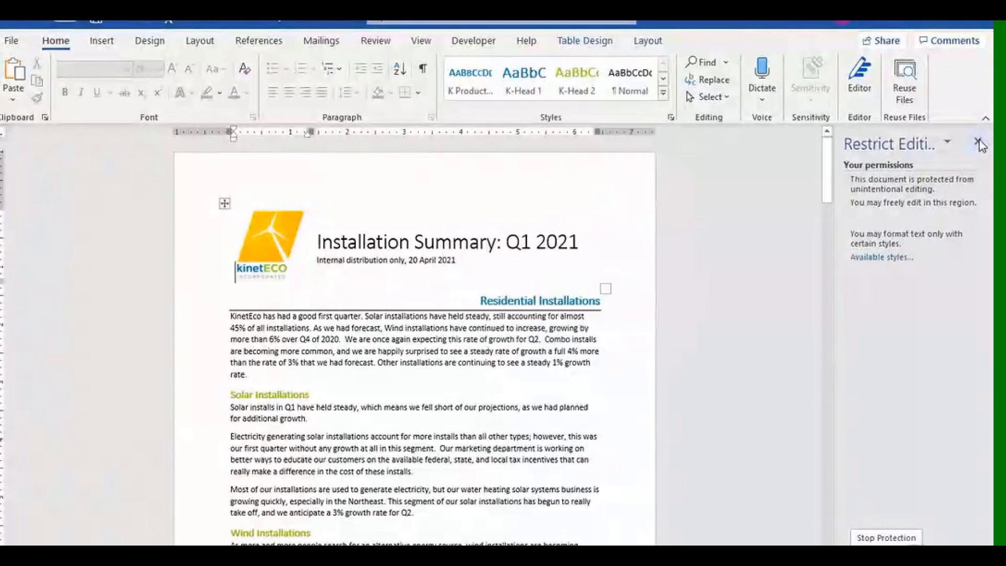
pyautogui.click(979, 142)
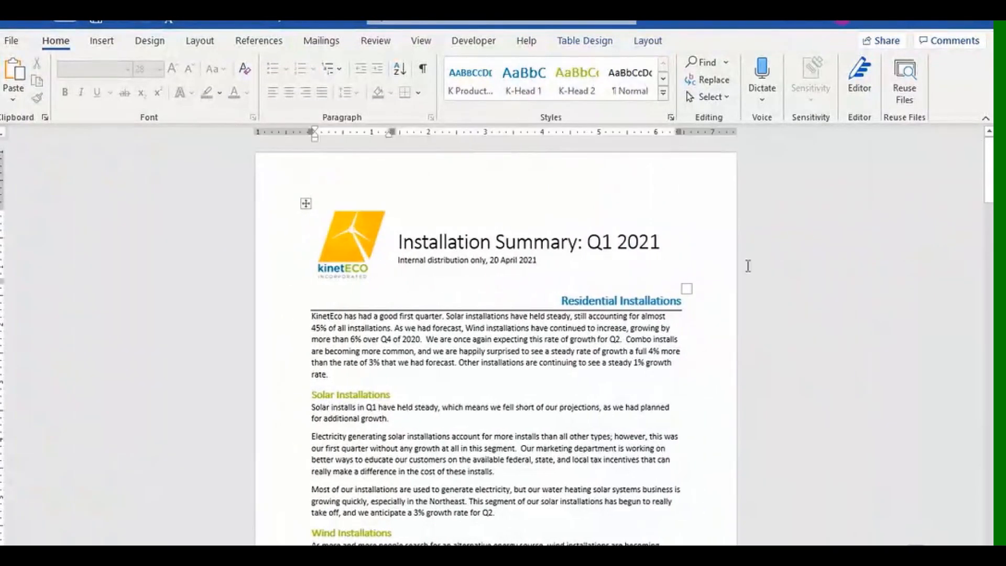
pyautogui.click(433, 329)
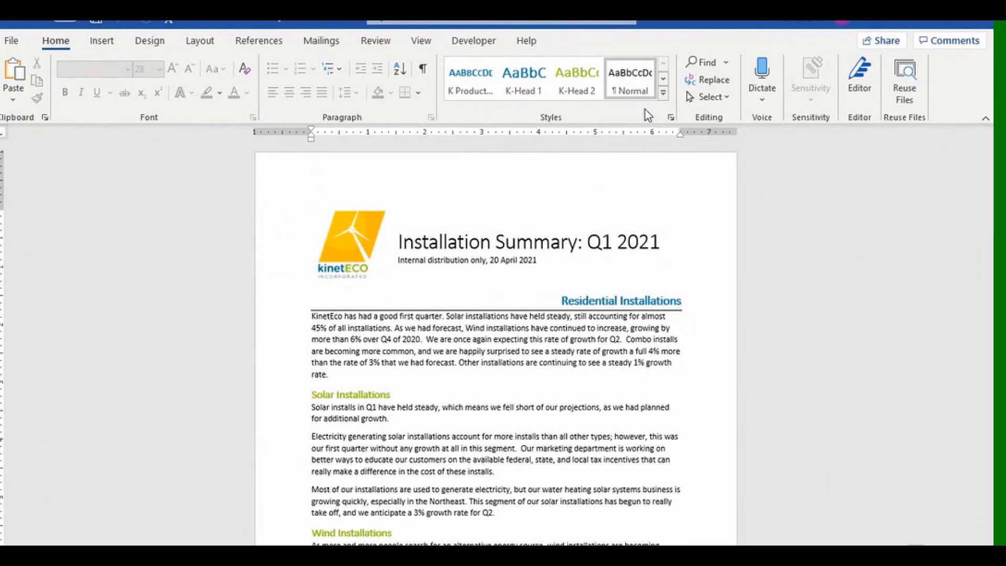
pyautogui.click(663, 93)
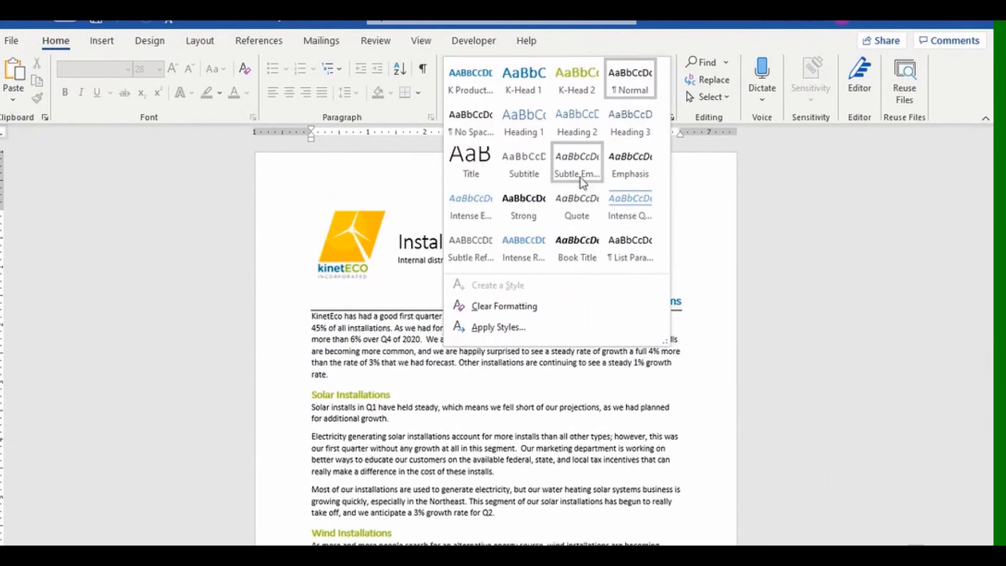
pyautogui.click(781, 182)
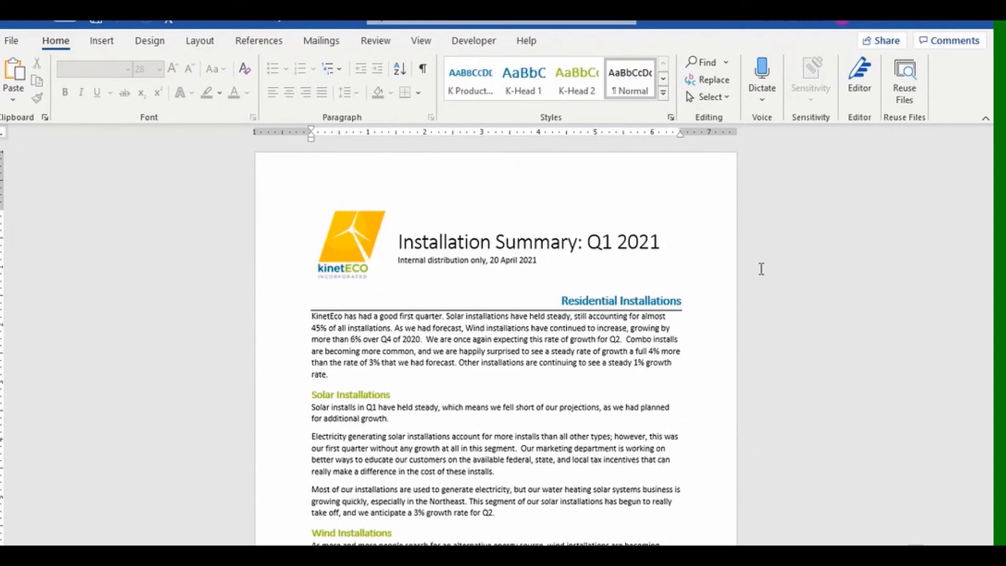
pyautogui.click(663, 93)
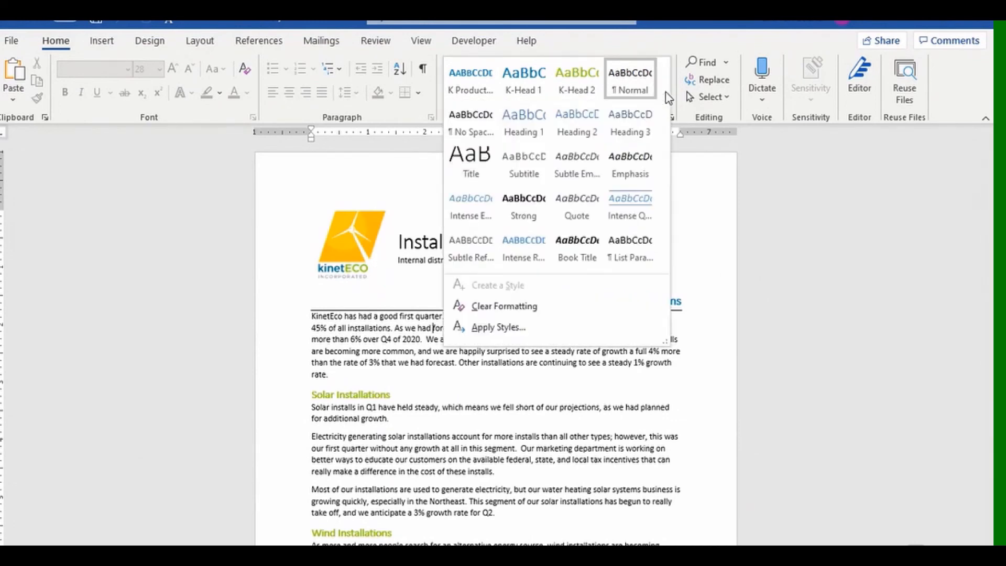
pyautogui.click(782, 225)
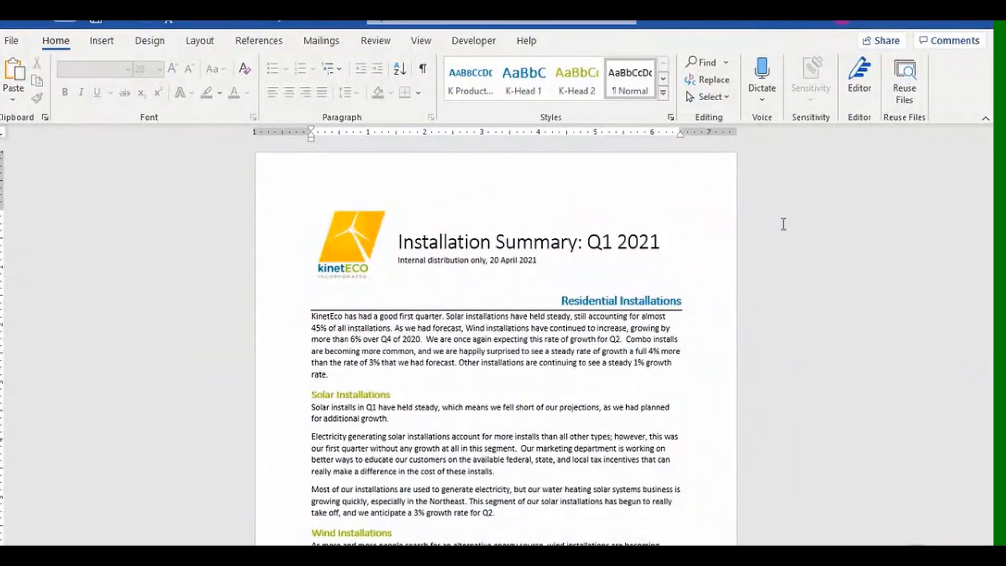
# Stop protection in the Restrict Editing pane by entering the document's password.
pyautogui.click(480, 41)
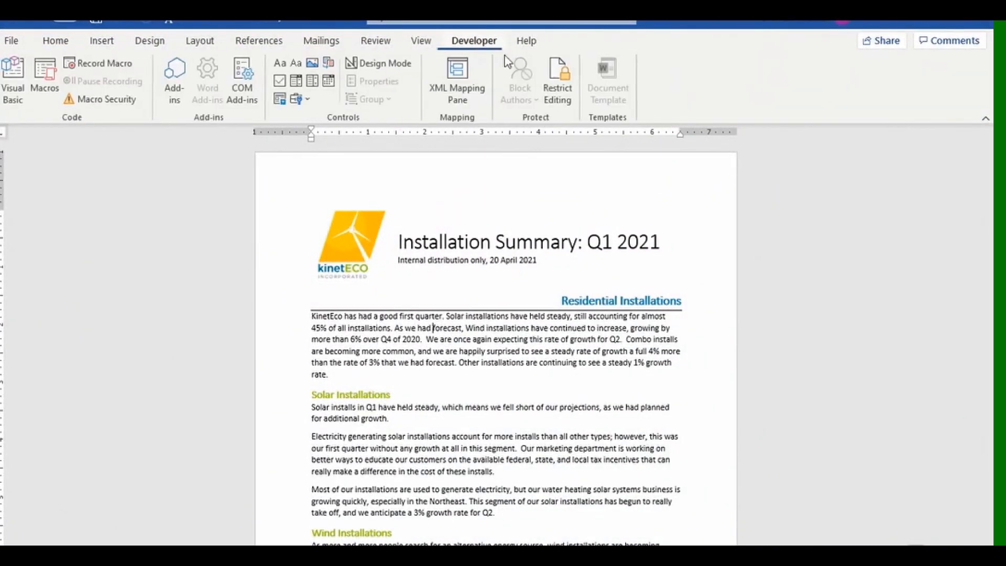
pyautogui.click(558, 84)
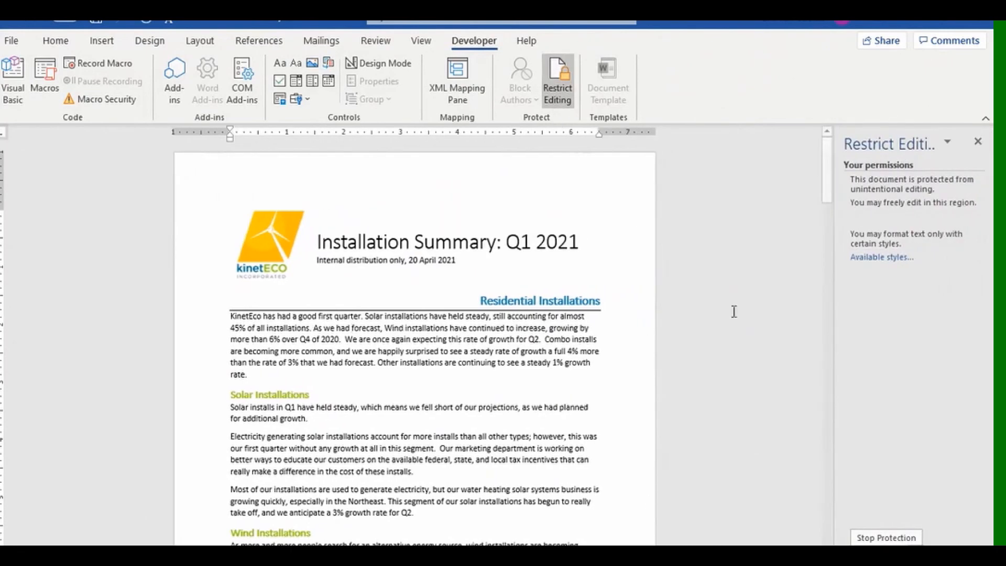
pyautogui.click(866, 537)
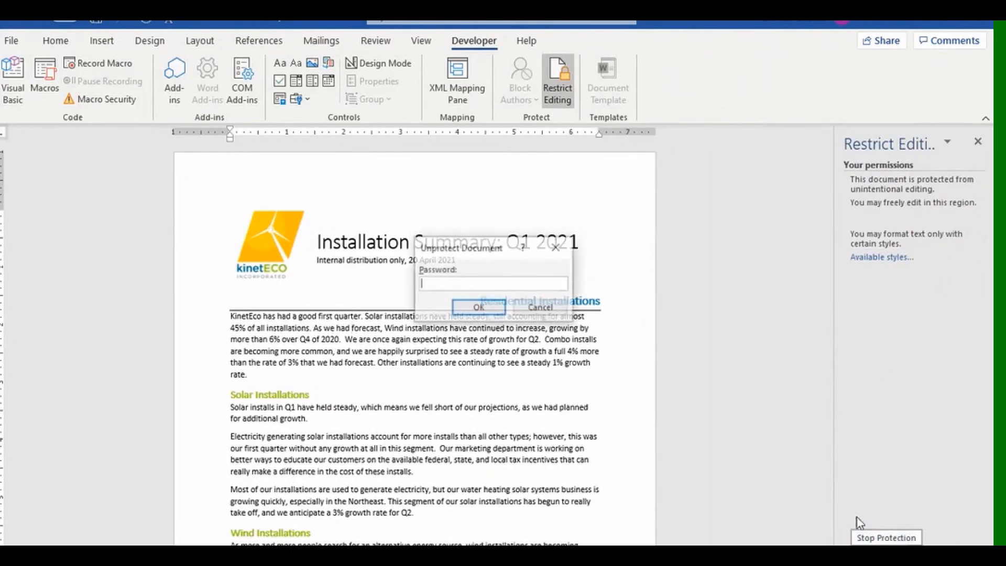
pyautogui.write('p')
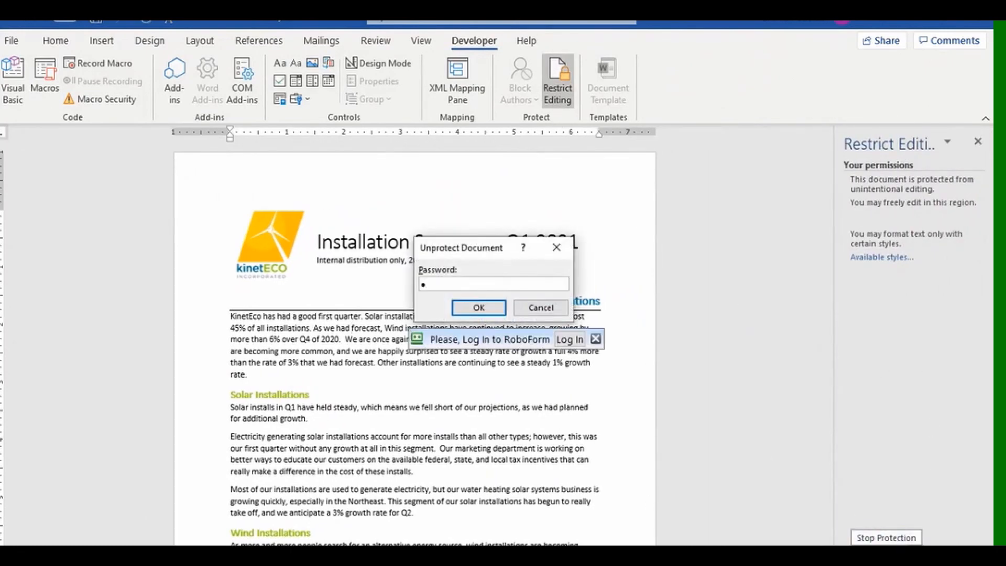
pyautogui.write('ass')
pyautogui.click(492, 308)
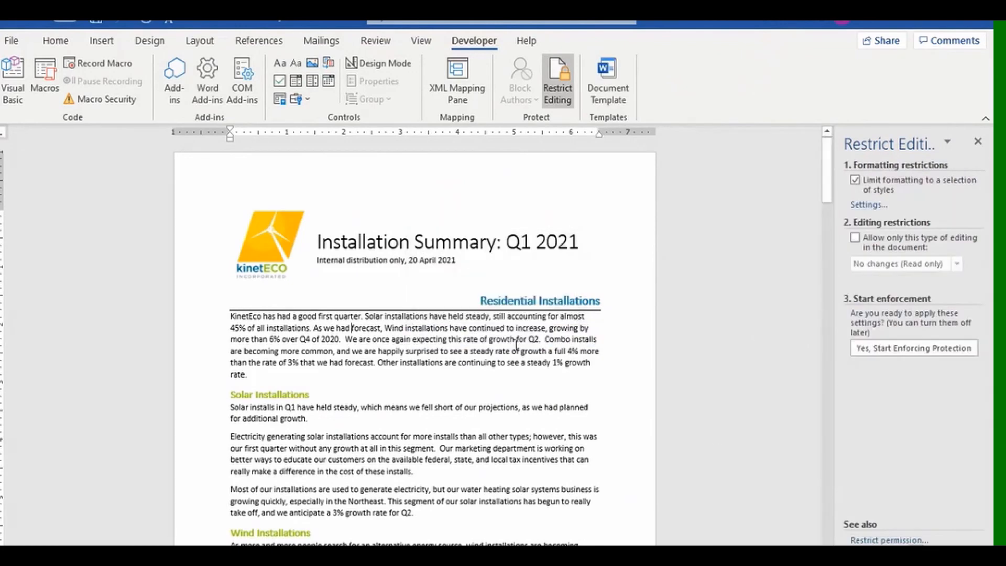
pyautogui.click(53, 40)
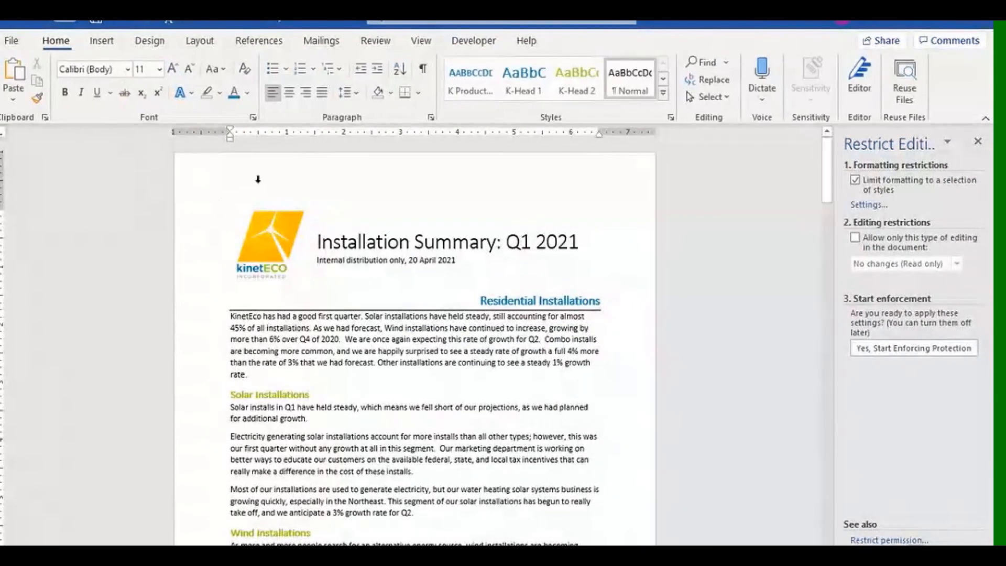